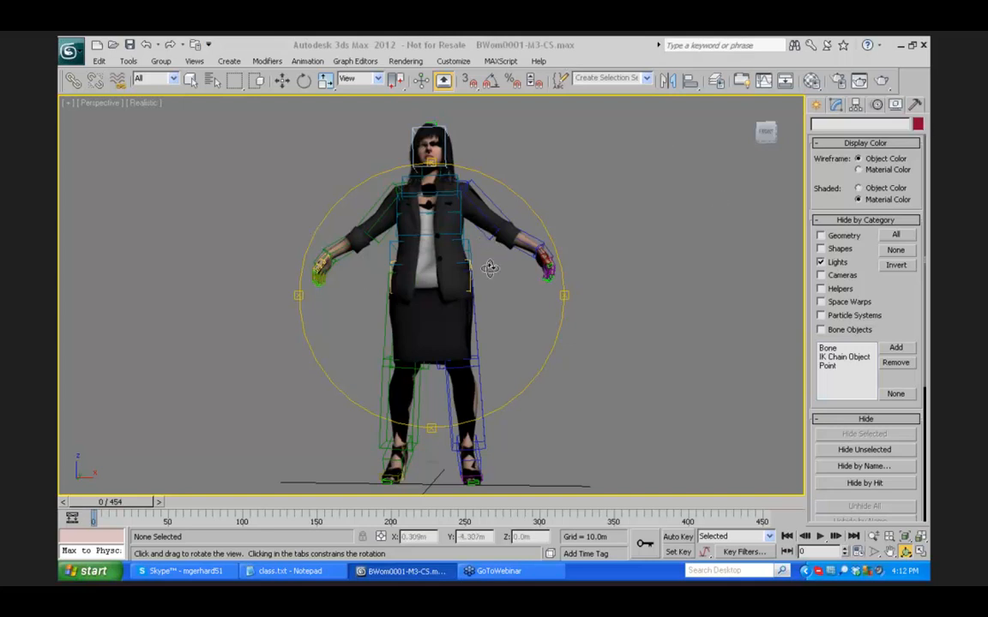
Step: Orbit around the rigged woman character to view the model and its biped skeleton from several sides
drag(490, 267, 512, 296)
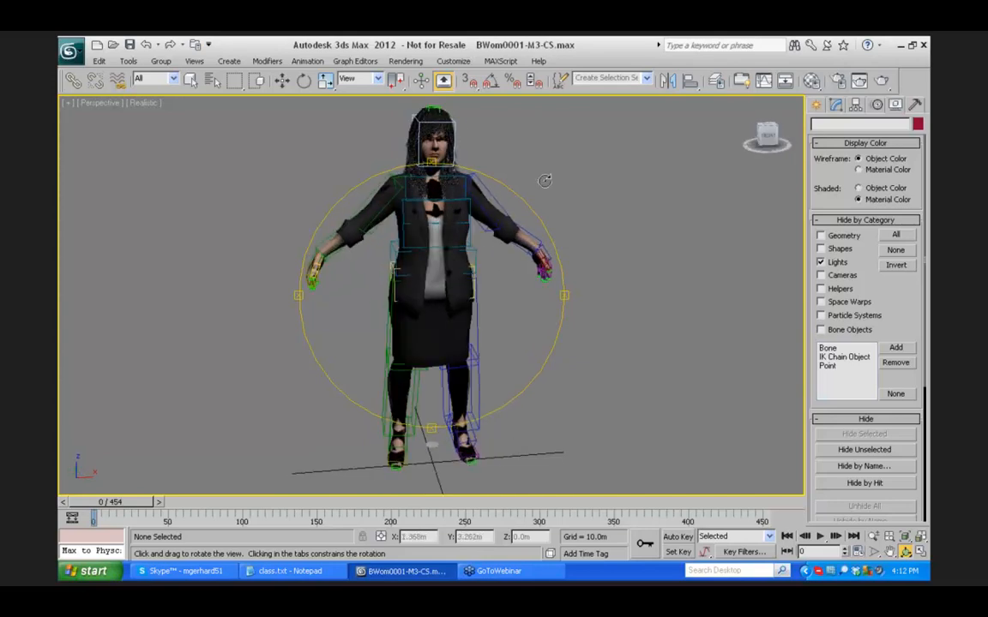
drag(465, 263, 60, 270)
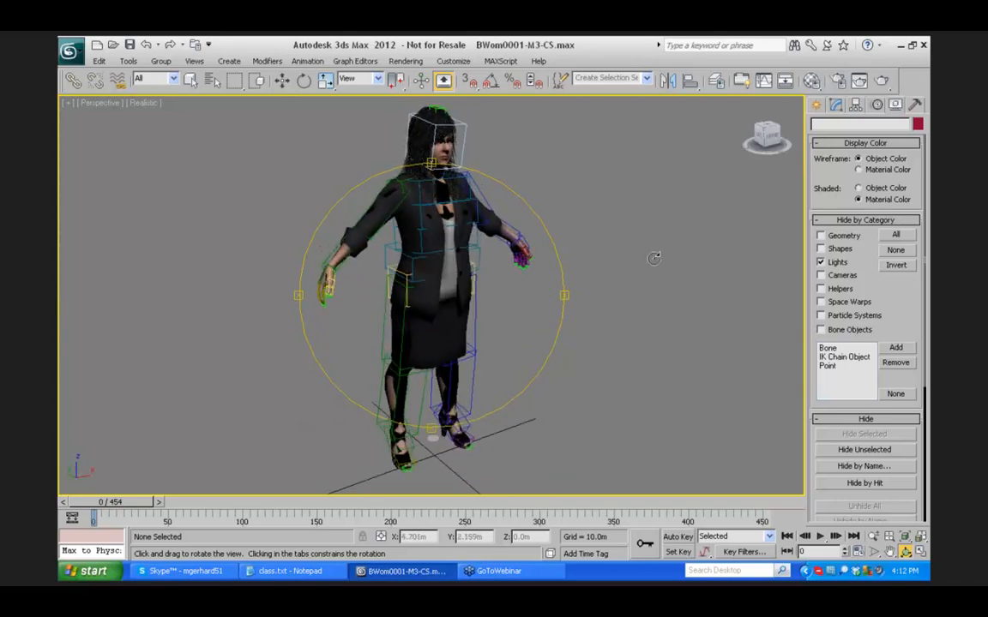
drag(444, 286, 702, 289)
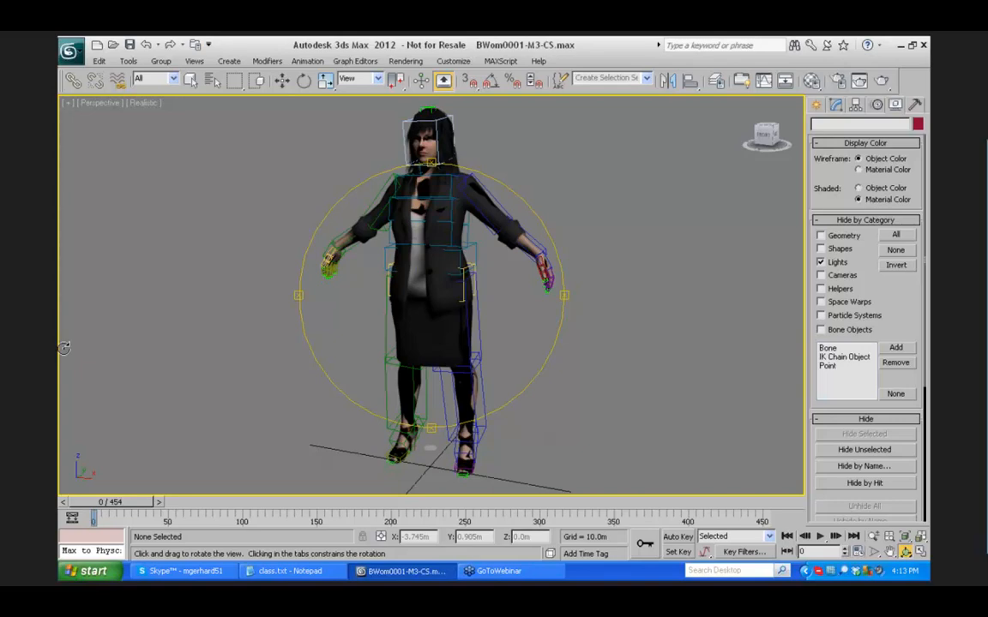
Step: Bring the BUZZNET chatroom window into view, turn on Participate, try the ready status and set it to not ready, and move the window away
drag(987, 153, 731, 100)
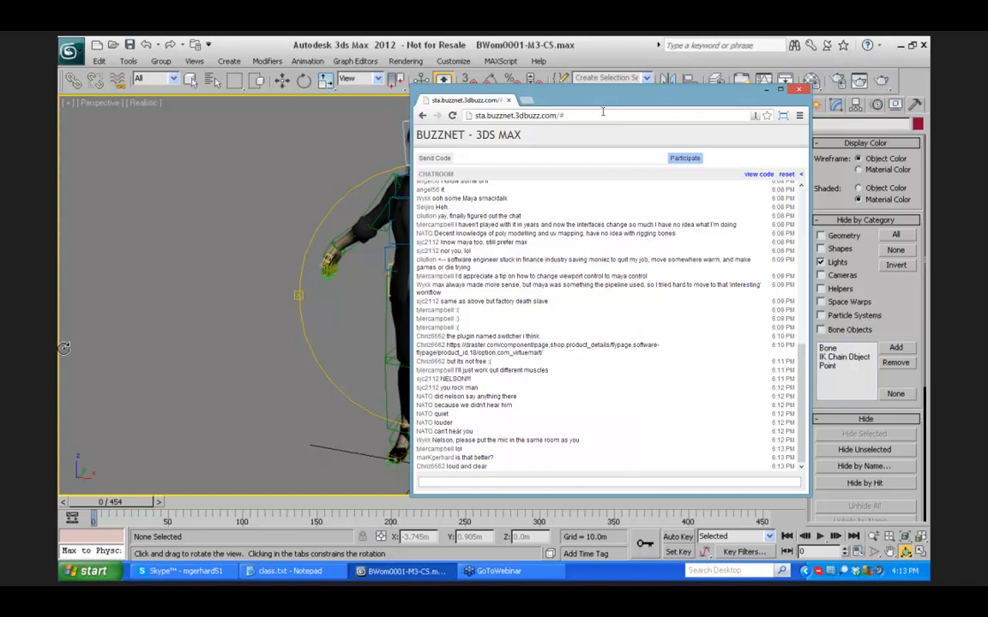
click(685, 159)
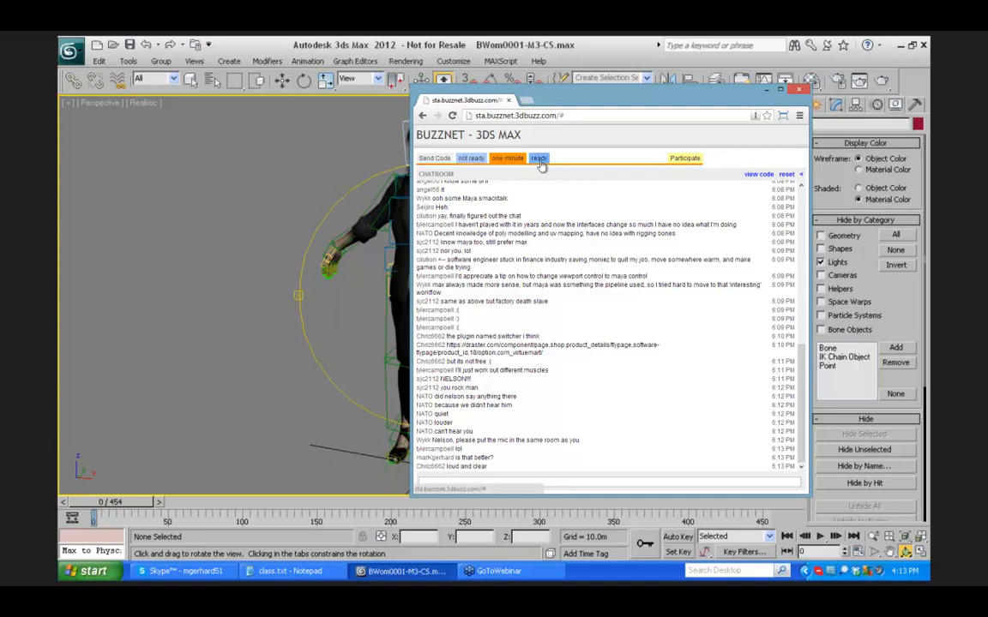
click(539, 158)
click(469, 159)
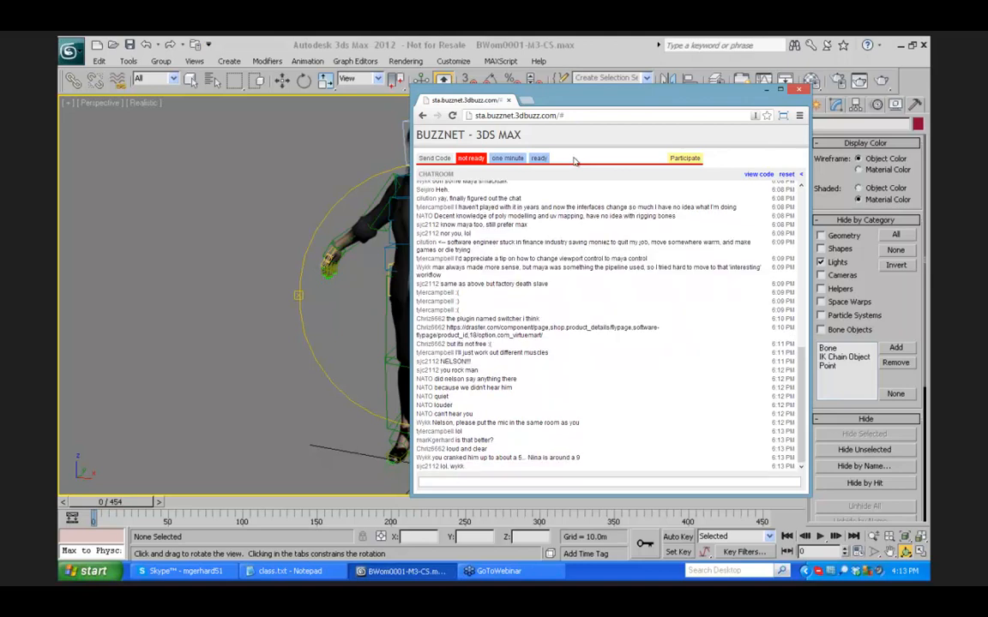
drag(539, 96, 606, 108)
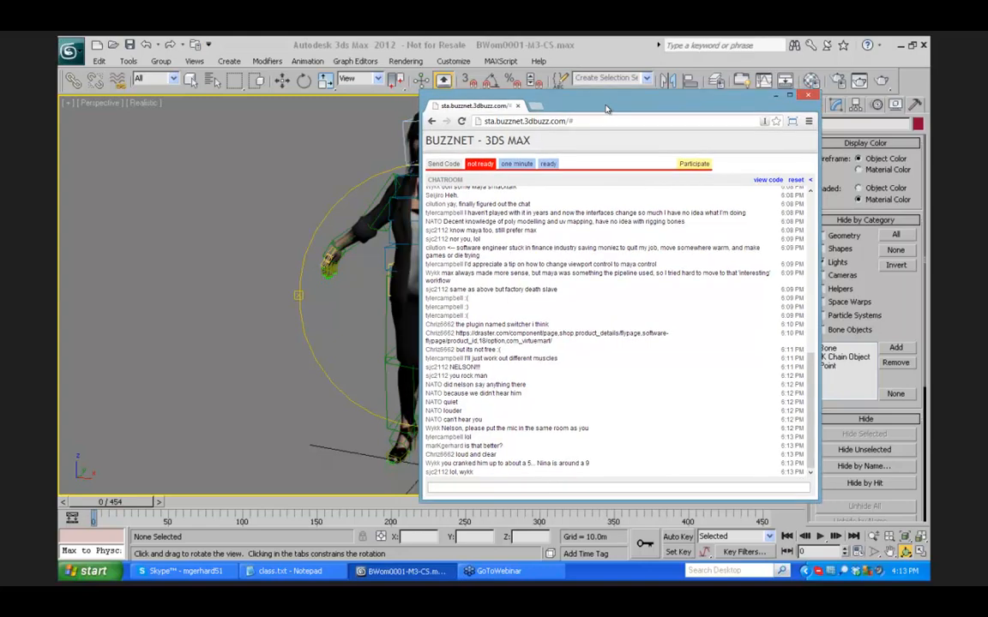
drag(605, 108, 986, 108)
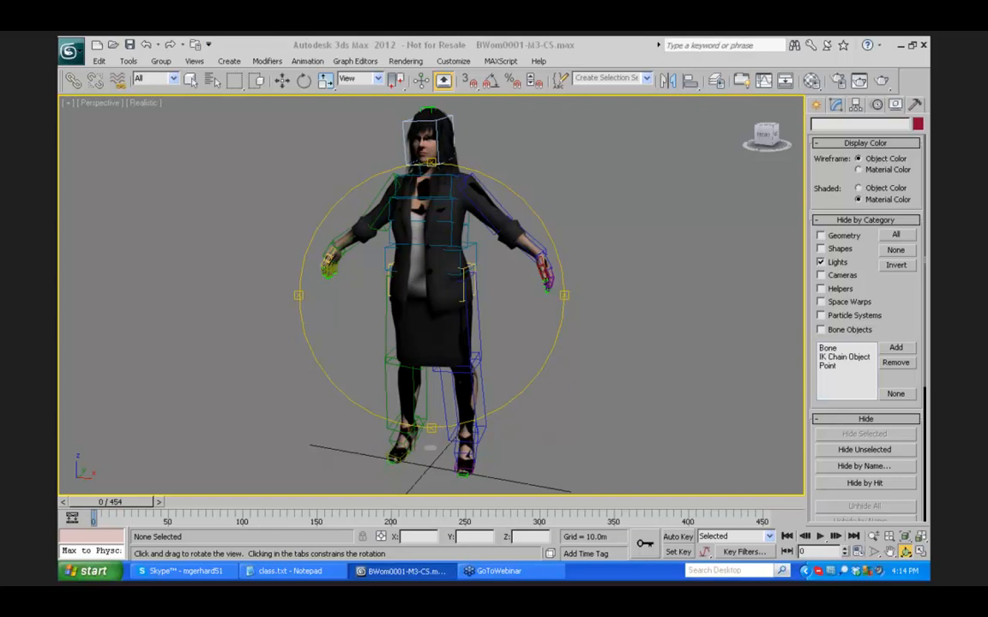
Step: Bring the 3D Buzz browser window into view to show the 3ds Max 101 class page, and move it off screen
drag(987, 185, 427, 103)
drag(527, 43, 509, 38)
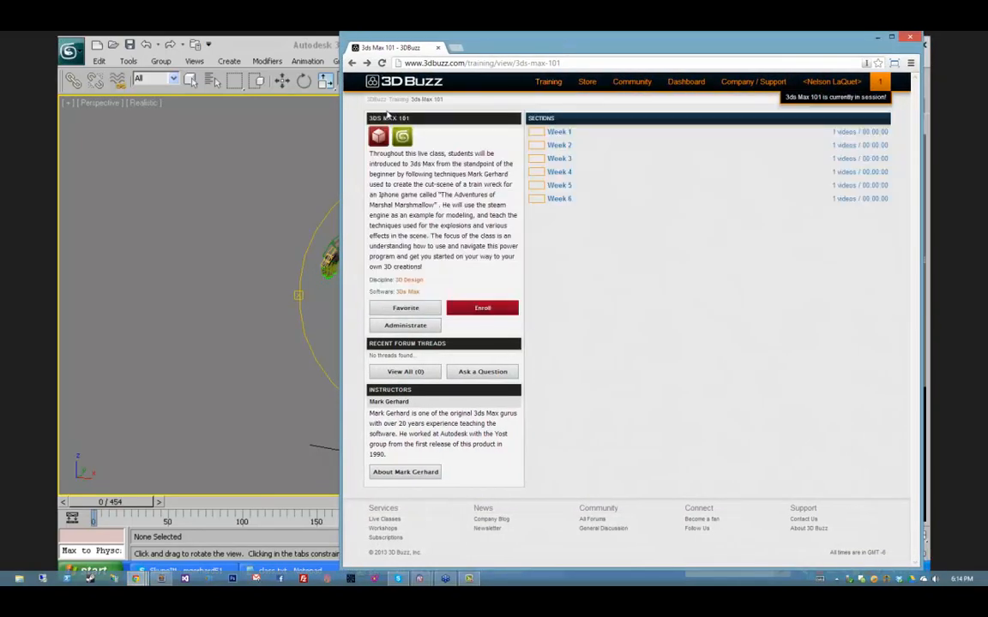
drag(375, 118, 421, 122)
click(495, 324)
drag(406, 46, 986, 48)
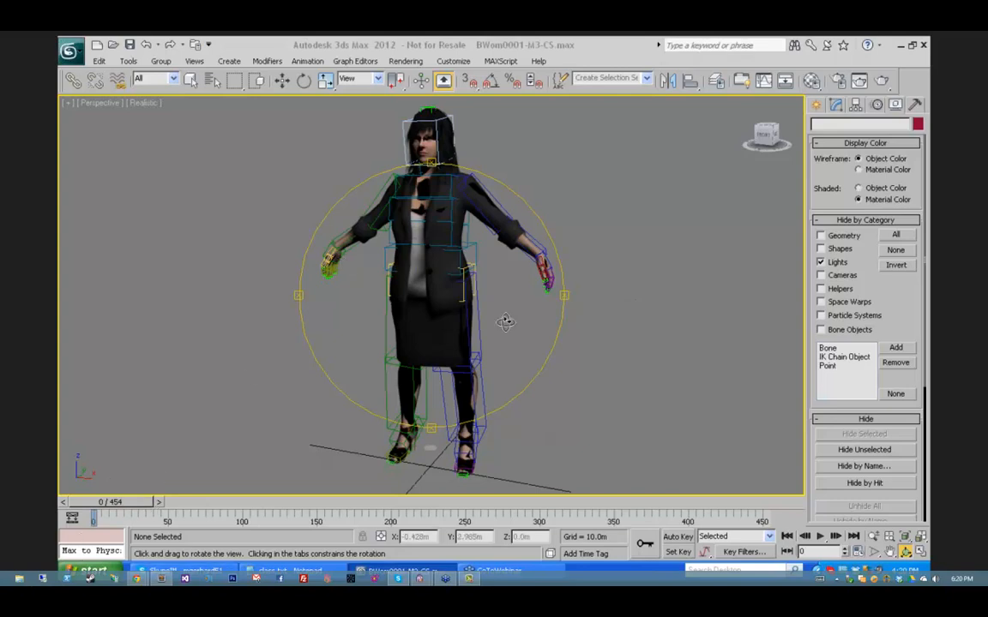
Step: Reset the scene with the woman character to an empty default scene
drag(493, 313, 617, 304)
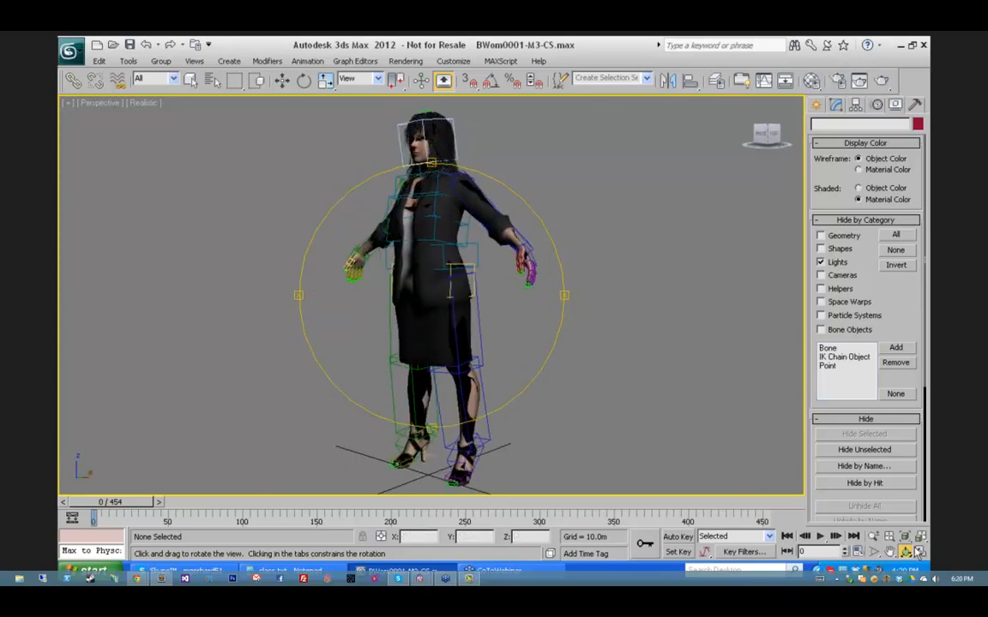
click(71, 51)
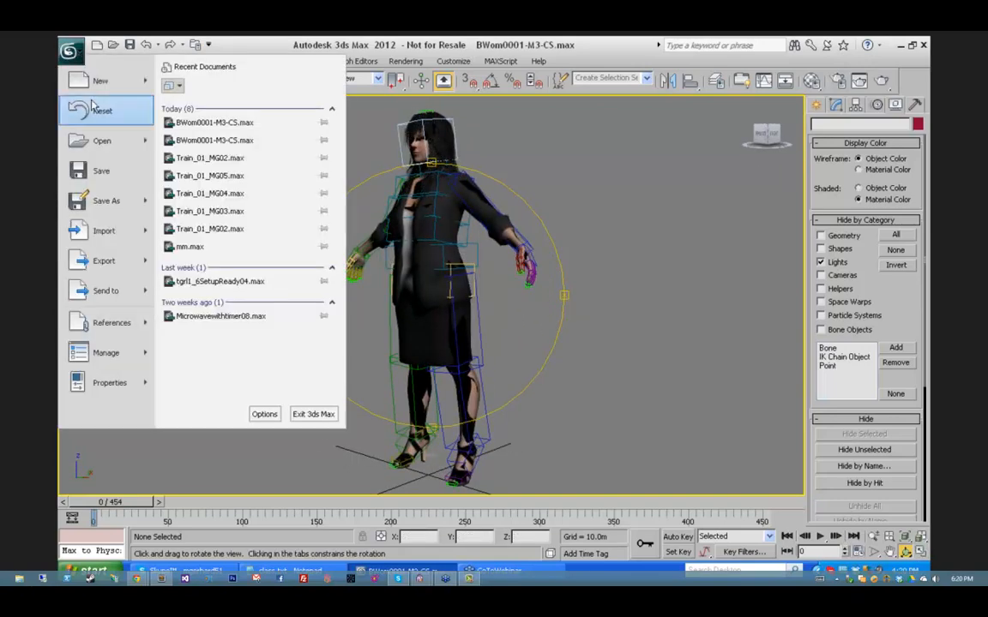
click(96, 108)
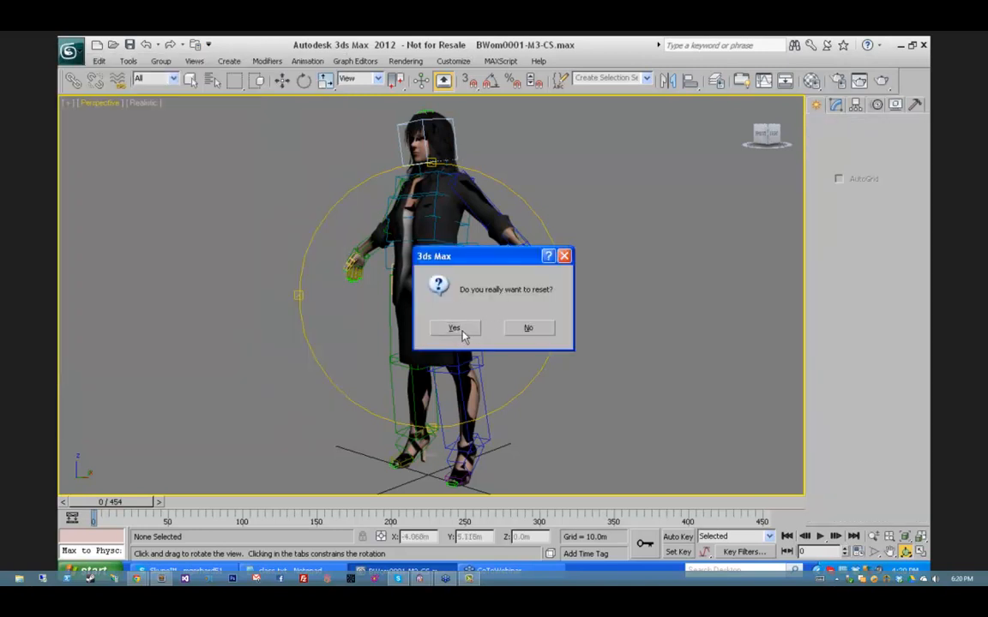
click(456, 330)
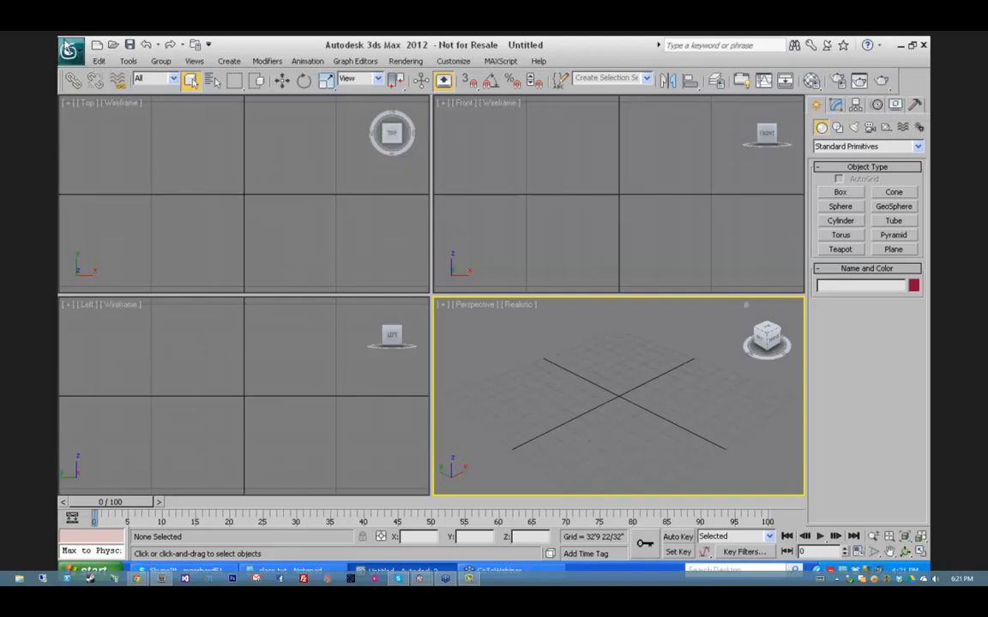
Step: Review the file commands such as Save As, Save and Open, and the customization options for the Quick Access Toolbar
click(78, 55)
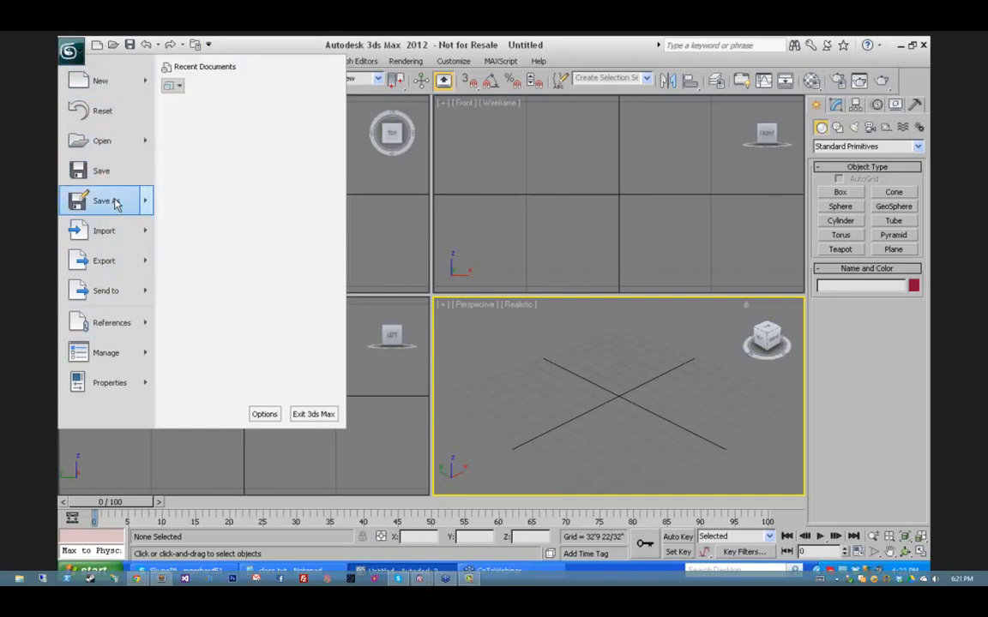
mouse_move(116, 203)
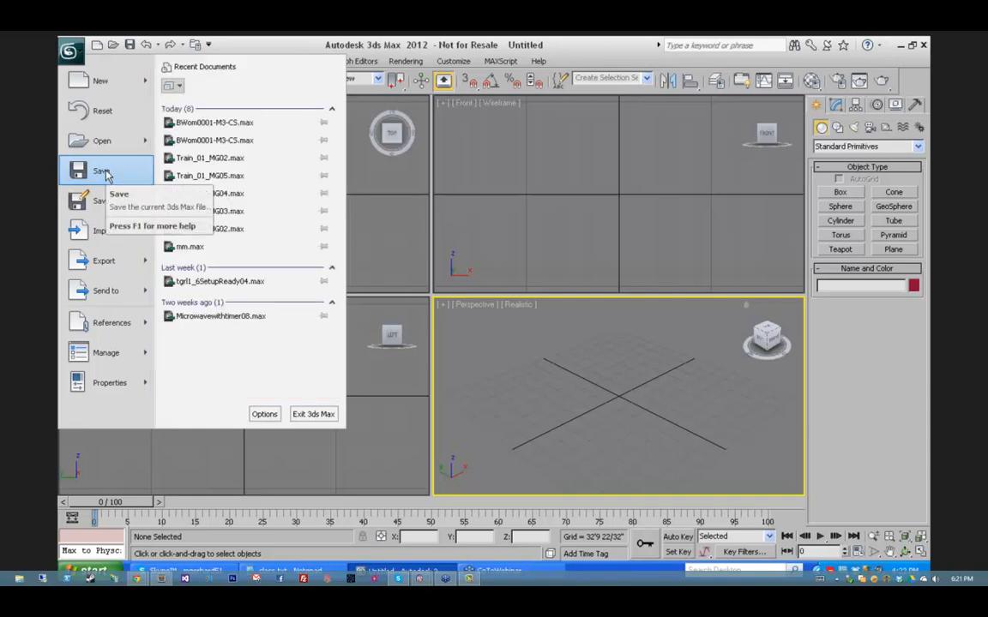
mouse_move(112, 152)
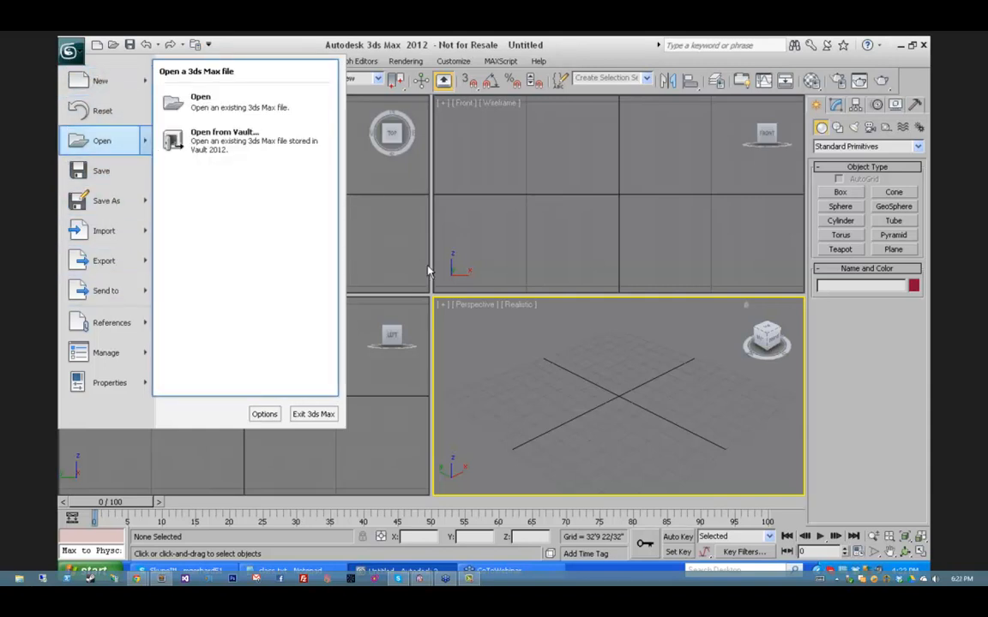
click(594, 58)
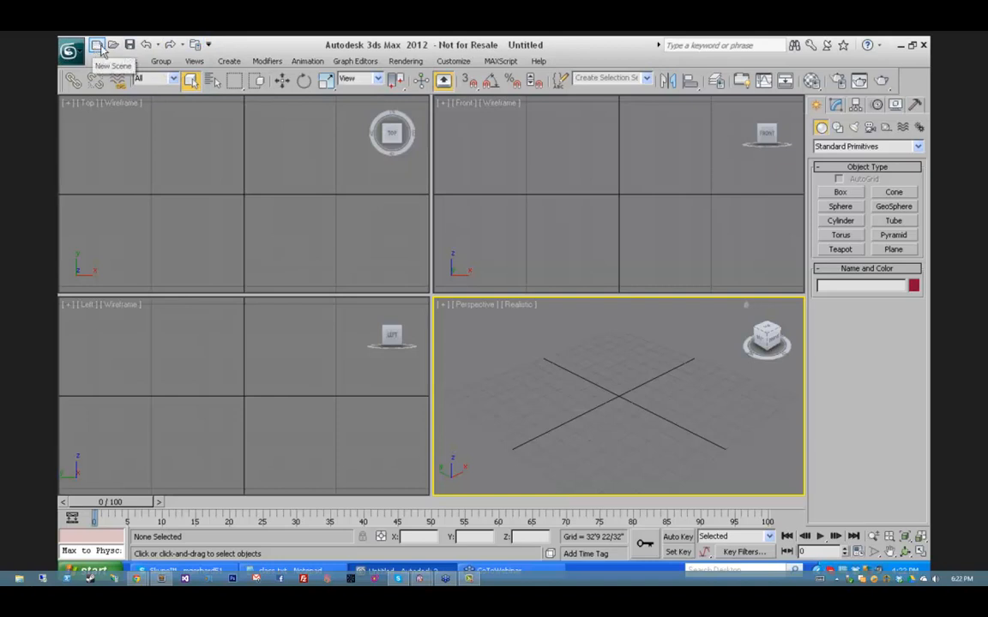
click(208, 44)
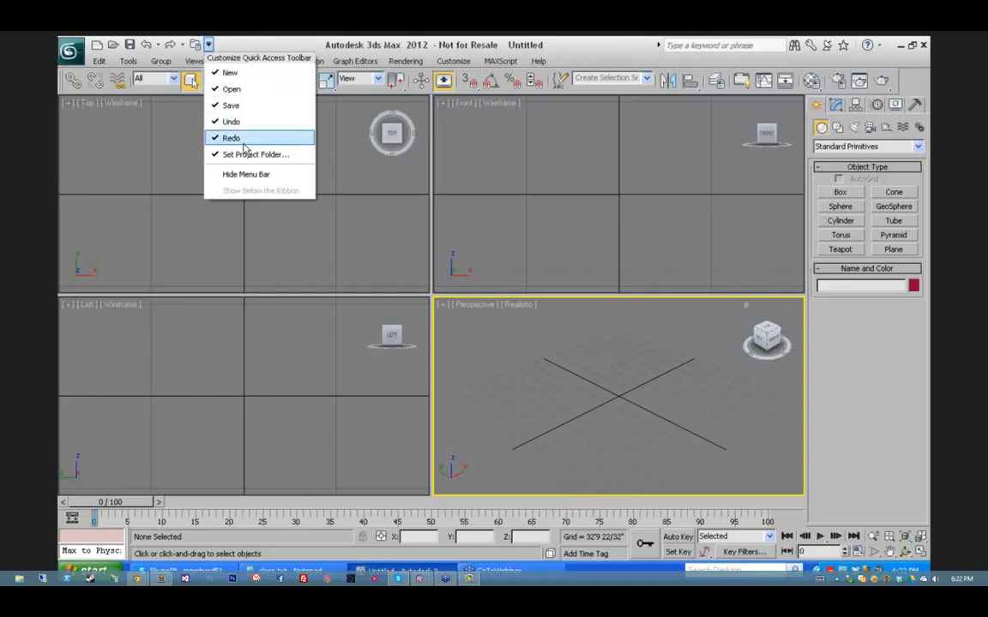
click(240, 44)
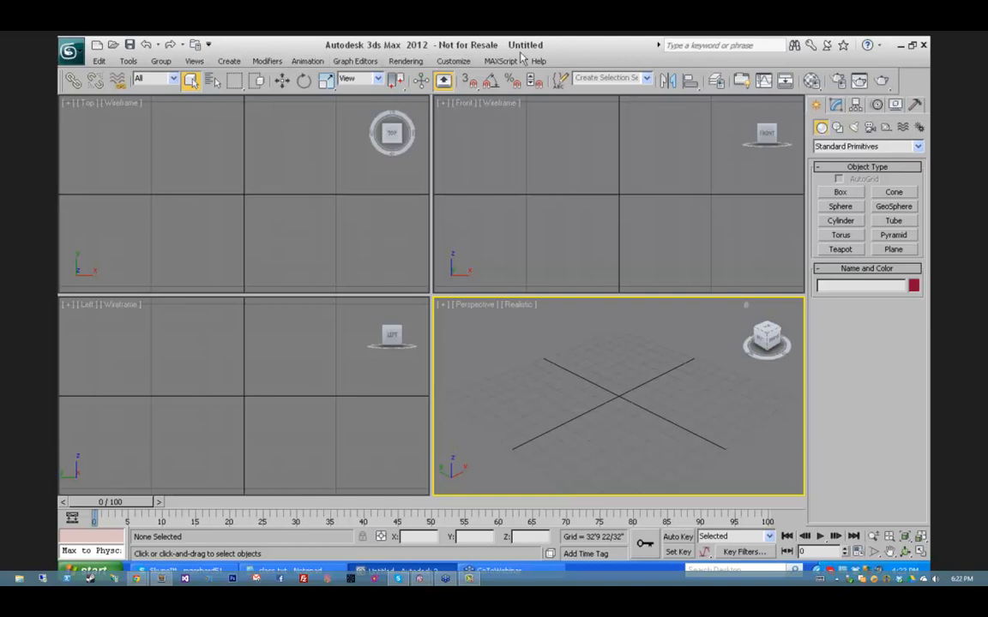
Step: Look through the commands available for editing, grouping, views and graph editors without choosing any
click(99, 63)
click(160, 63)
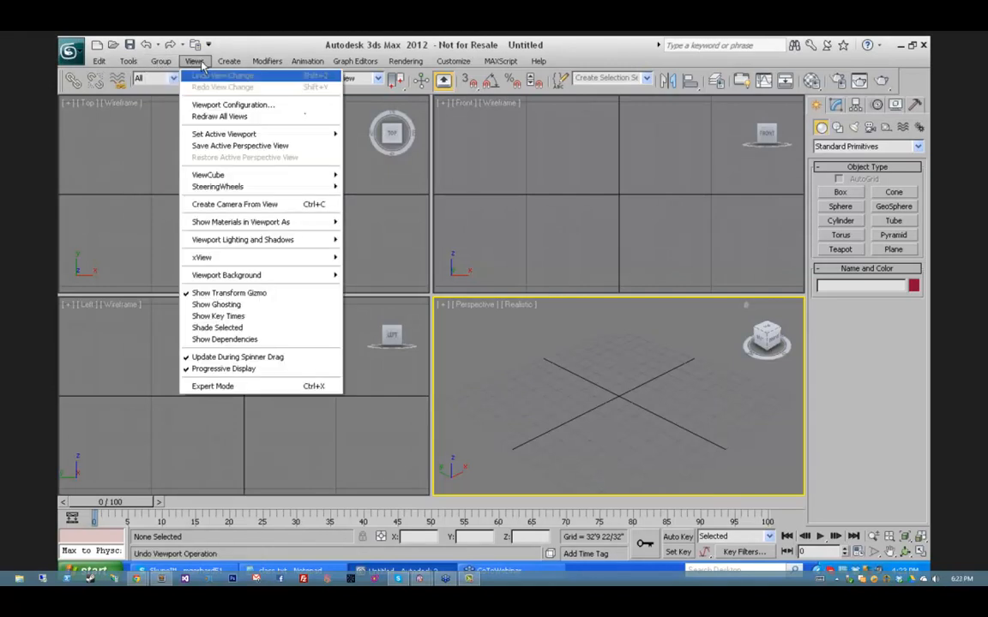
mouse_move(229, 63)
click(99, 63)
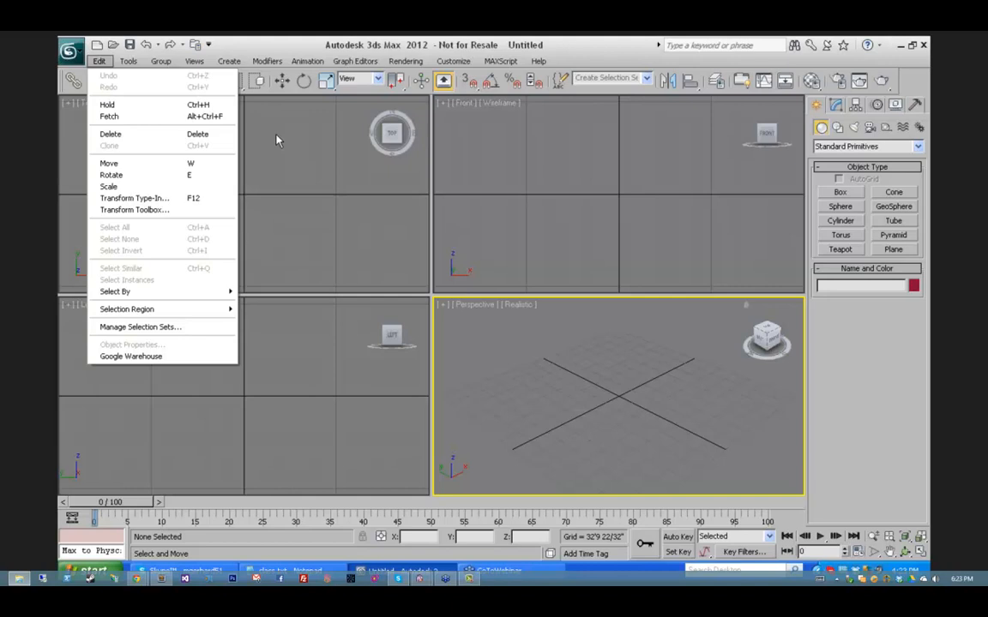
mouse_move(354, 61)
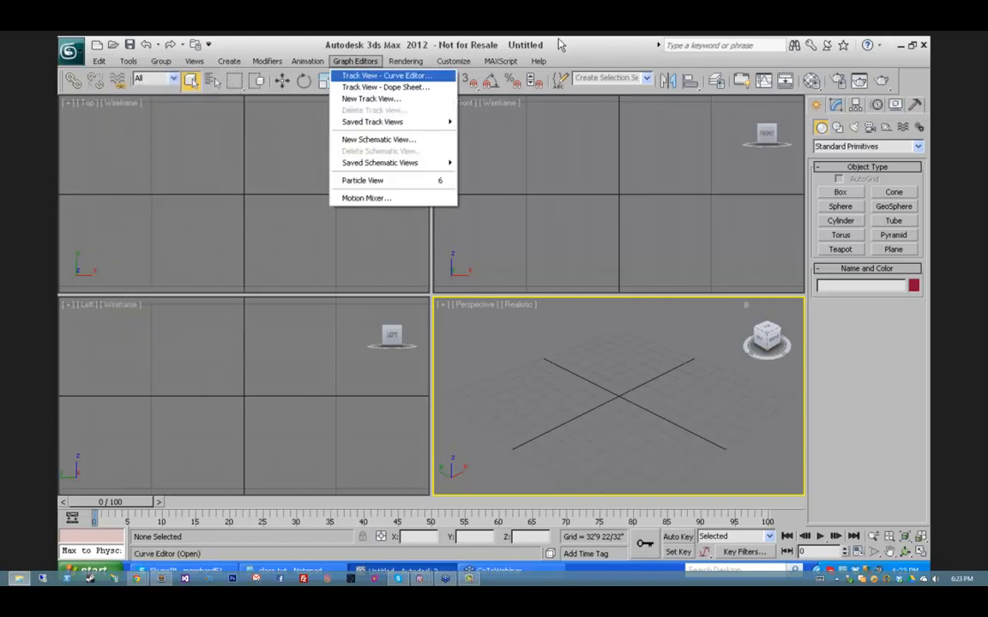
click(570, 51)
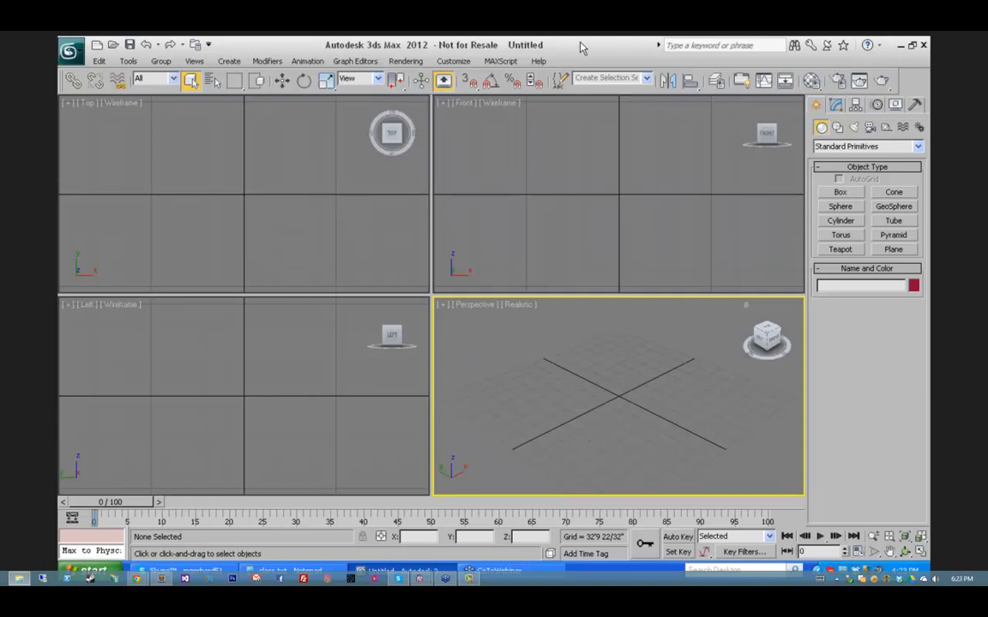
Step: Examine the keyboard action list in the Customize User Interface dialog and close the dialog
click(452, 62)
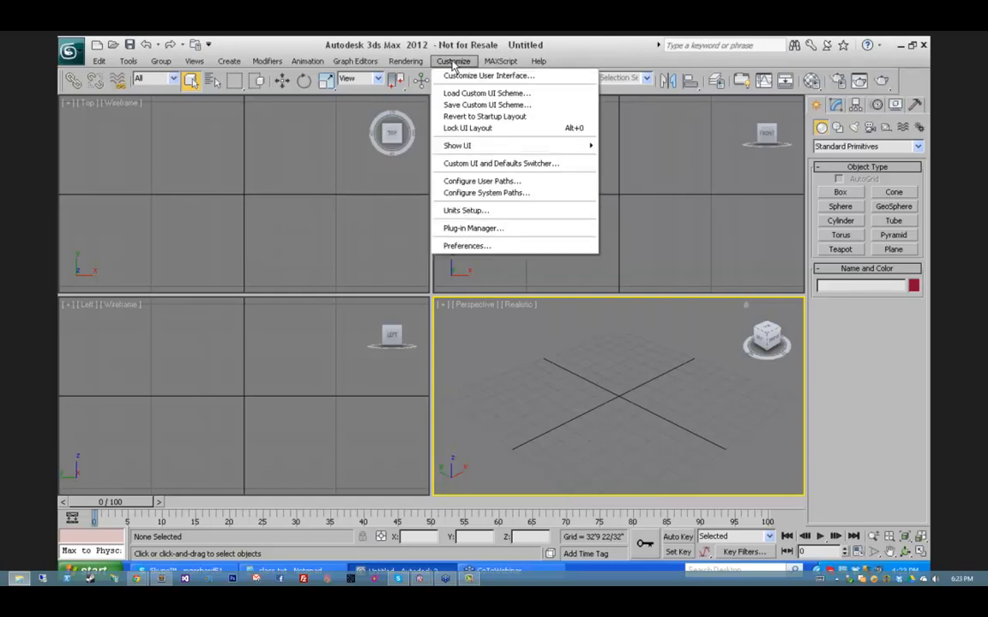
key(Escape)
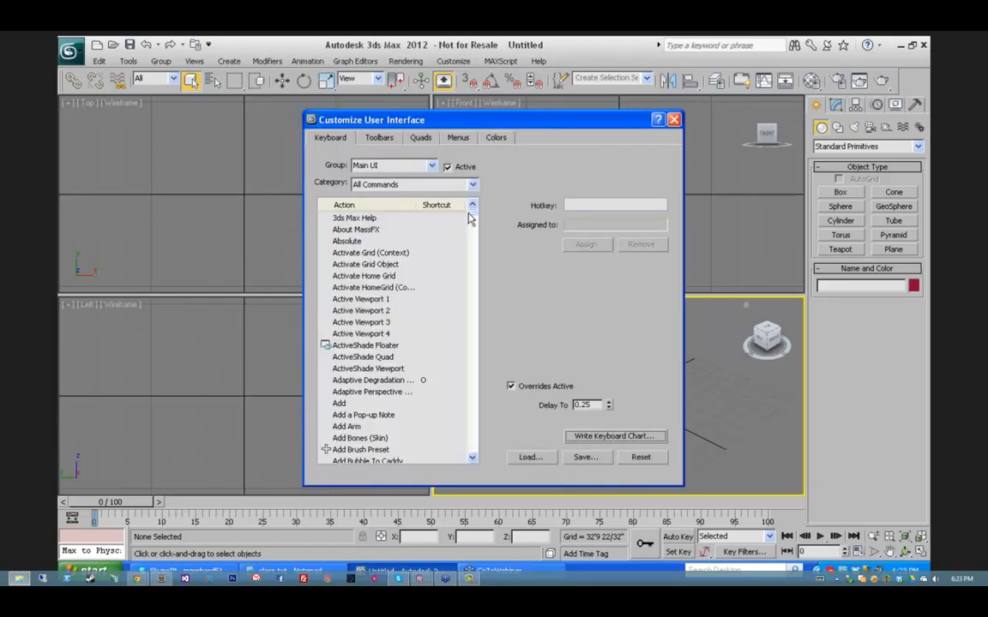
mouse_move(473, 214)
mouse_down()
mouse_move(474, 242)
mouse_move(472, 213)
mouse_up()
drag(474, 215, 427, 192)
click(674, 120)
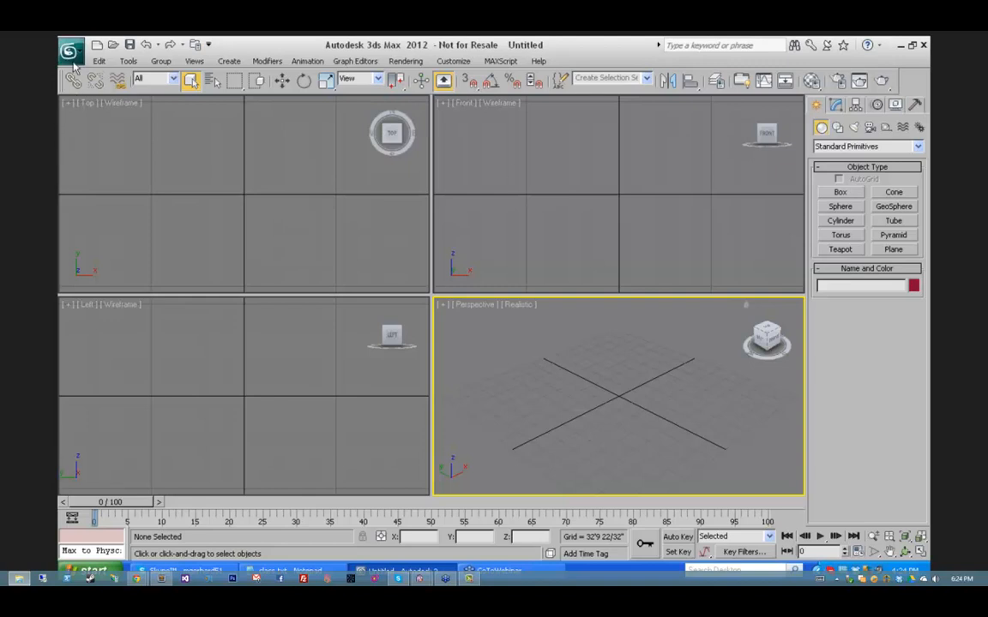
Step: Look at the editing command shortcuts, reopen Customize User Interface to review the hotkey assignment options, and close it
click(99, 61)
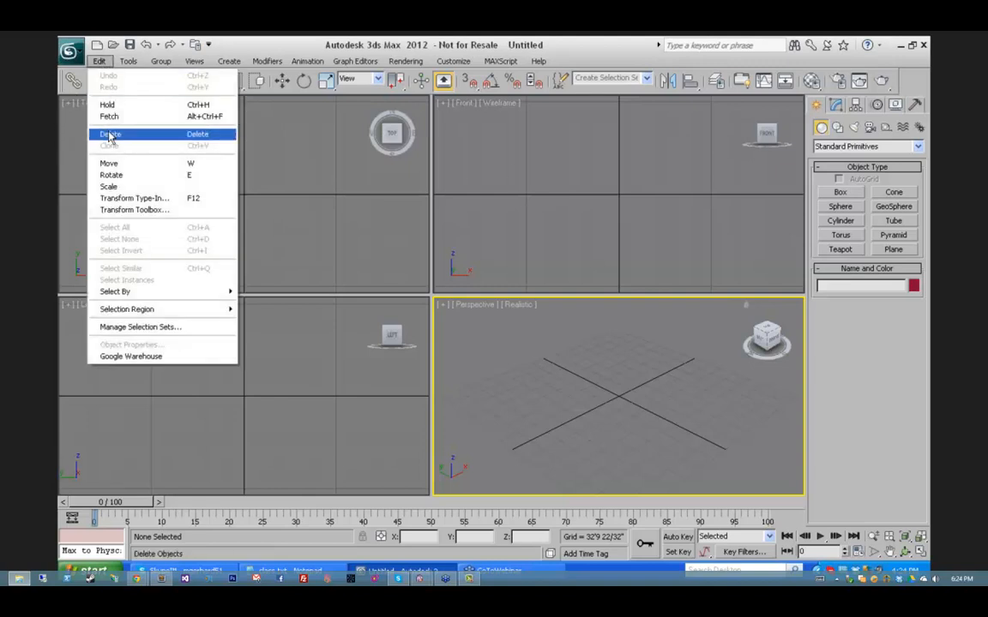
click(453, 61)
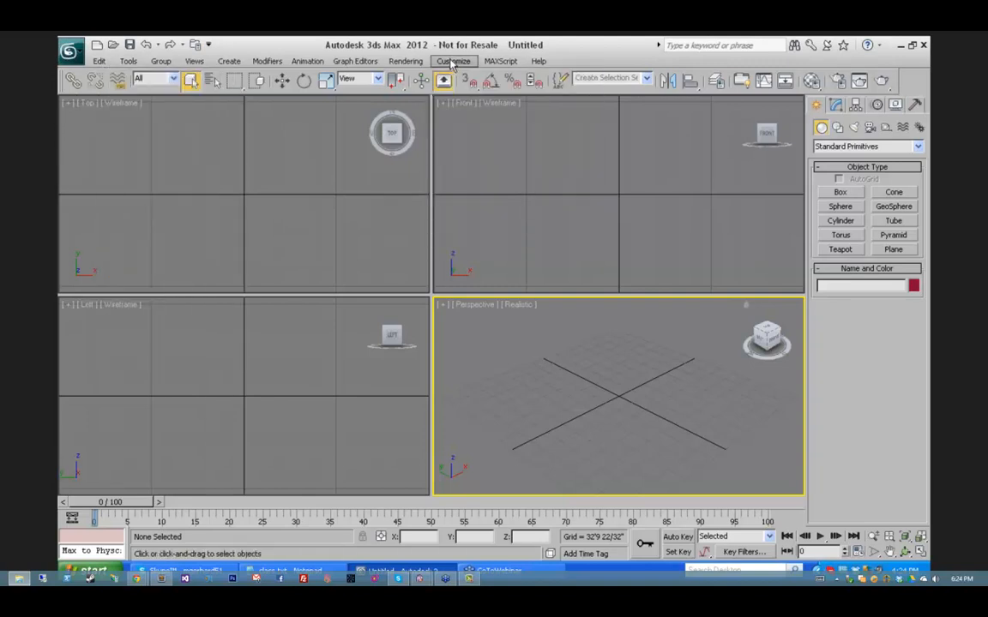
click(453, 62)
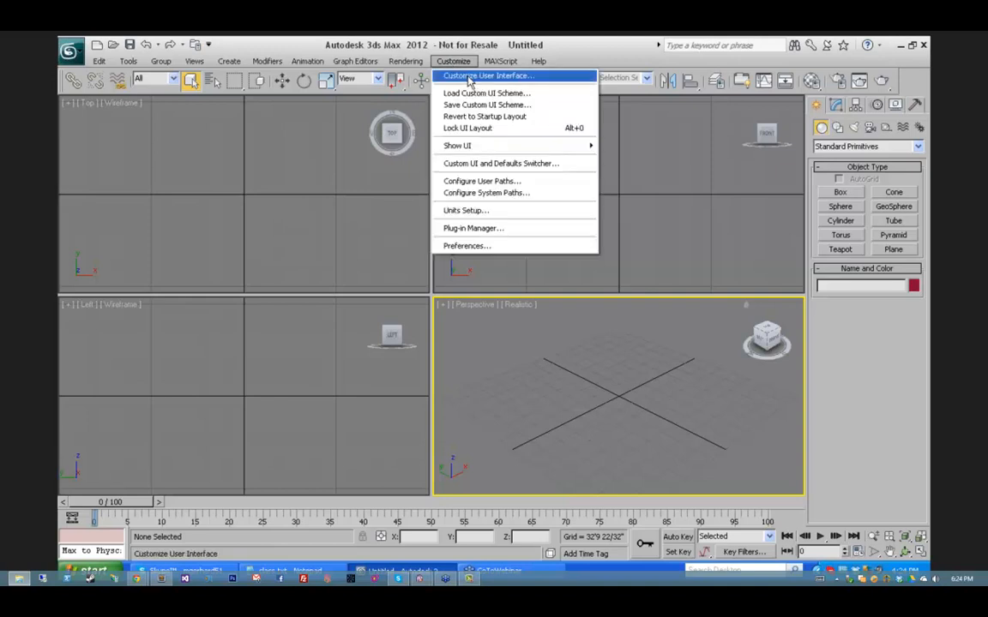
click(469, 80)
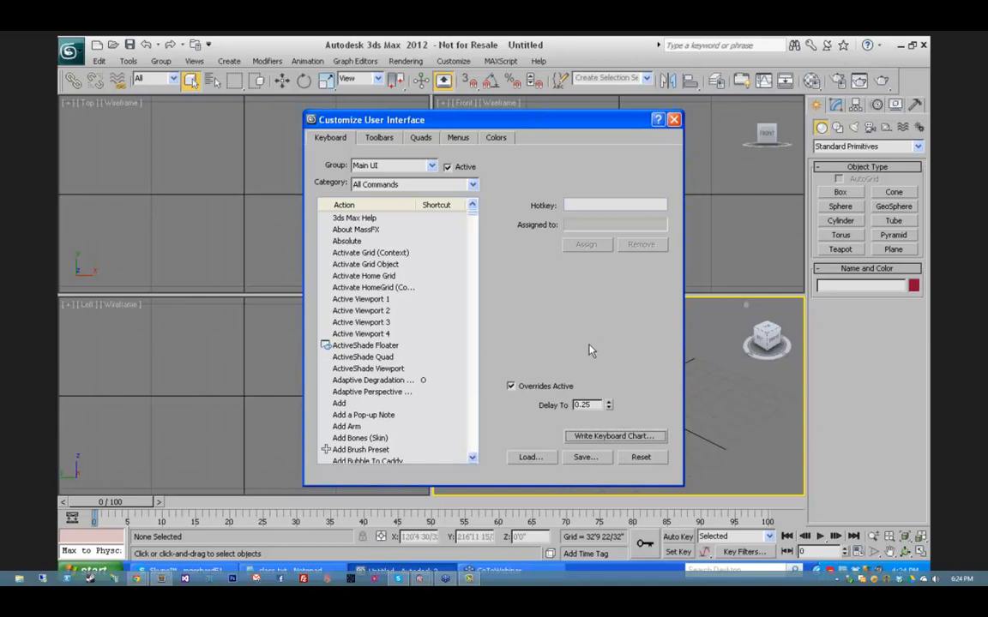
click(674, 120)
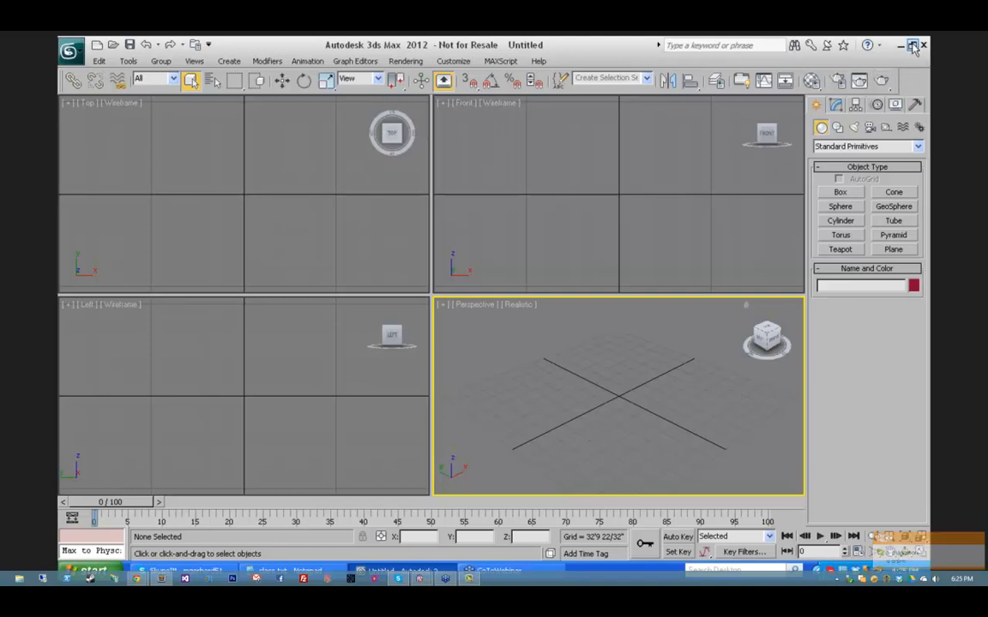
Step: Reduce the program window from its maximized size and slide the main toolbar sideways to show how its hidden tools are reached
click(913, 46)
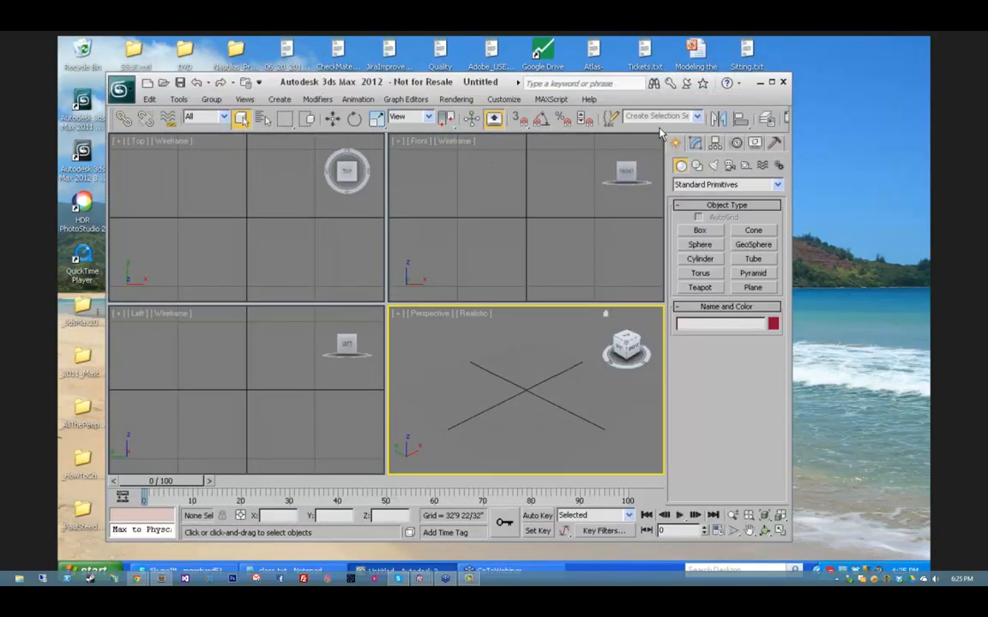
mouse_move(660, 129)
mouse_down()
mouse_move(463, 124)
mouse_move(653, 125)
mouse_up()
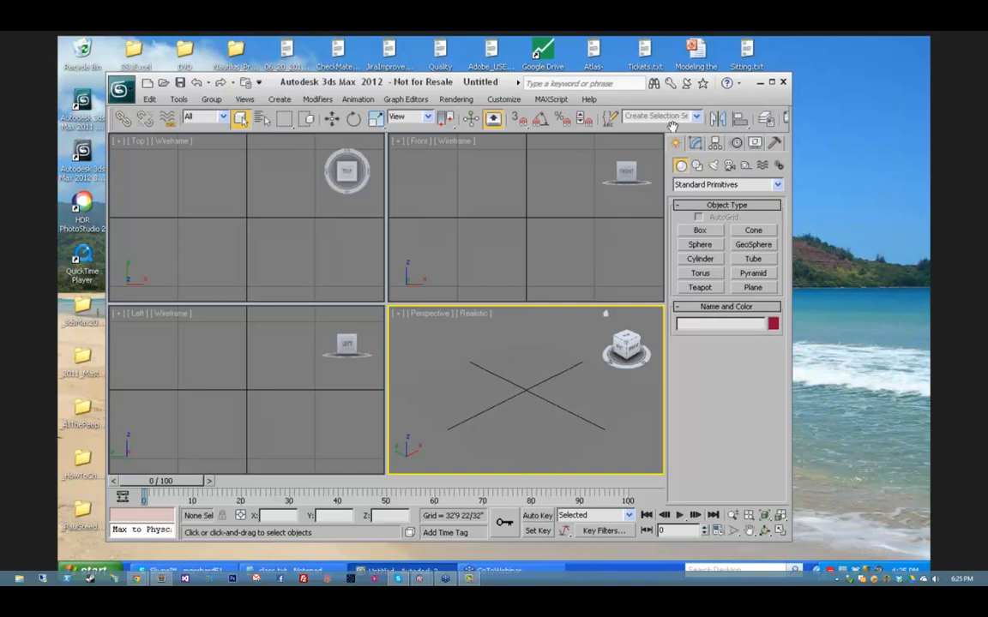
drag(673, 126, 696, 125)
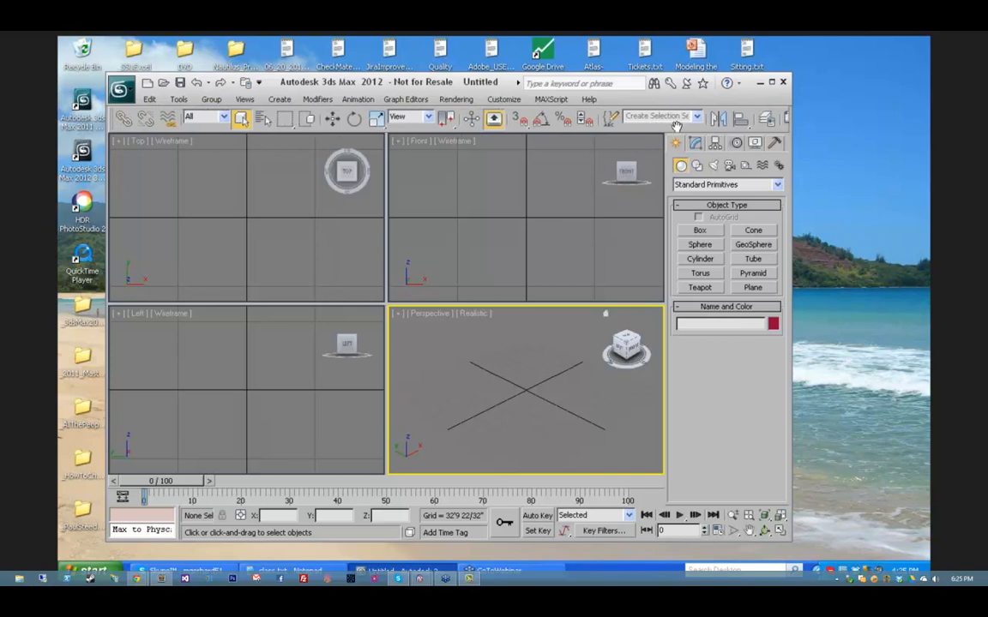
Step: Maximize the program window, undock the main toolbar into a floating window and dock it again below the menu bar
click(771, 84)
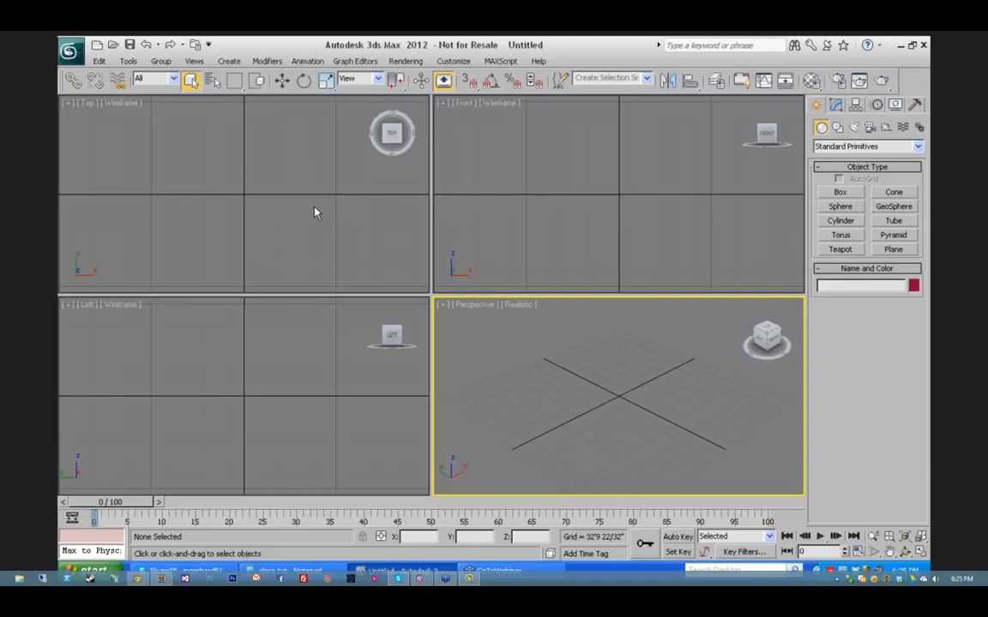
drag(61, 84, 79, 150)
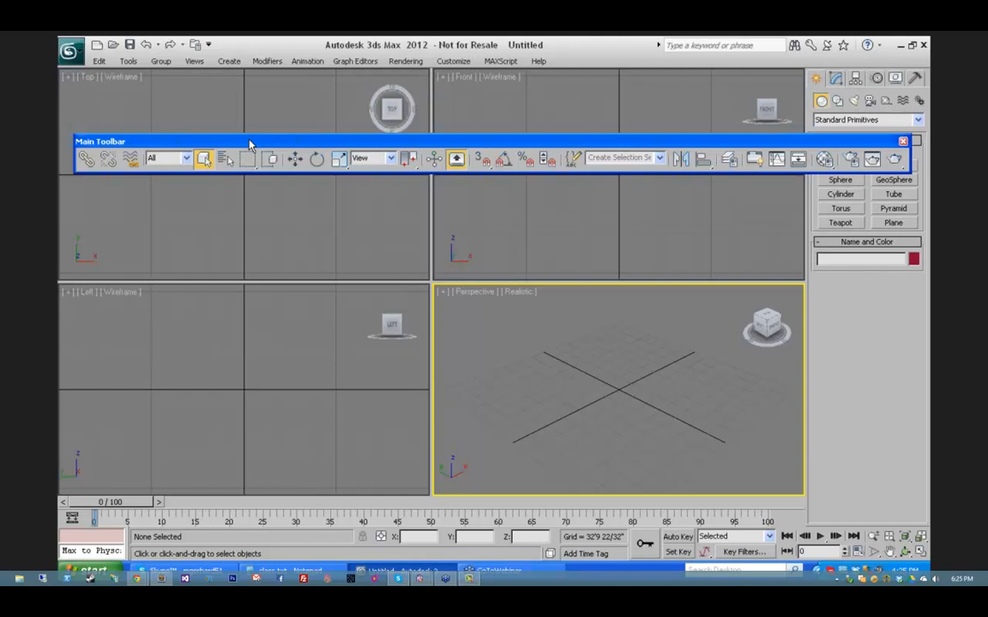
drag(249, 145, 223, 70)
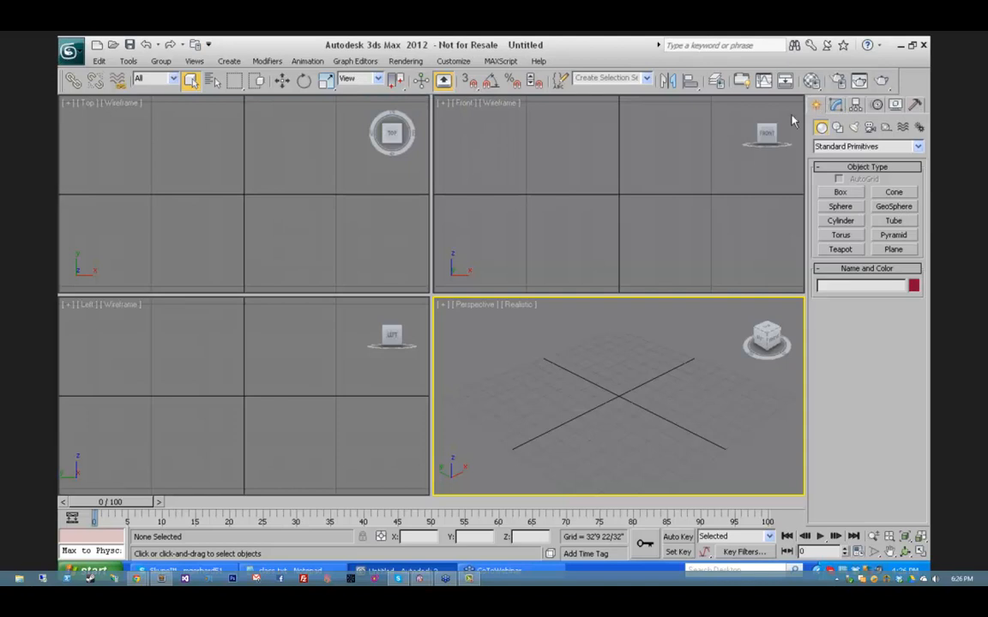
Step: Step briefly through the command panel pages from Modify to Utilities and return to the Create page
click(836, 105)
click(856, 105)
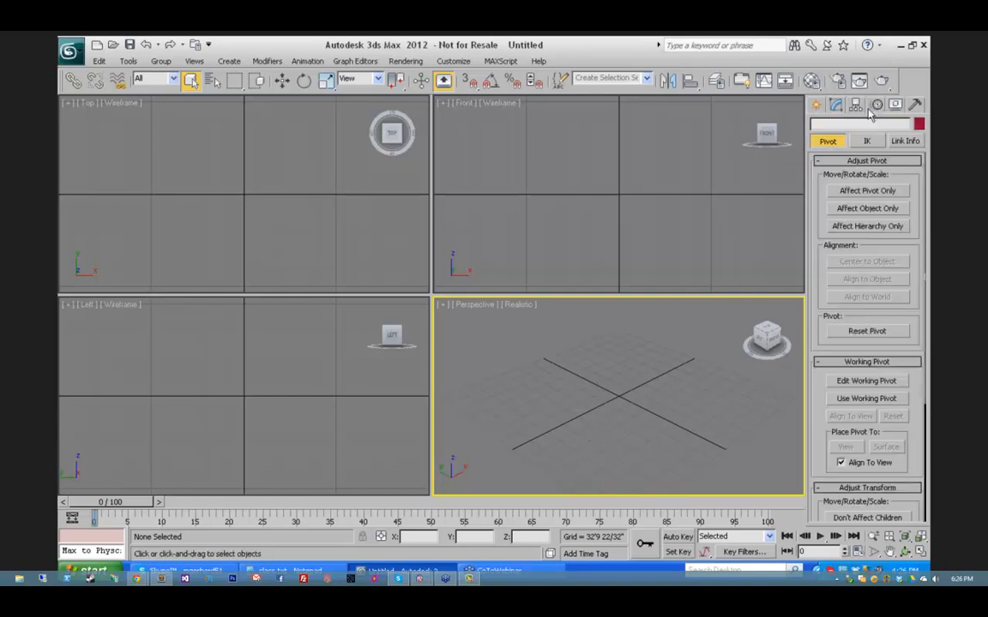
click(877, 104)
click(895, 104)
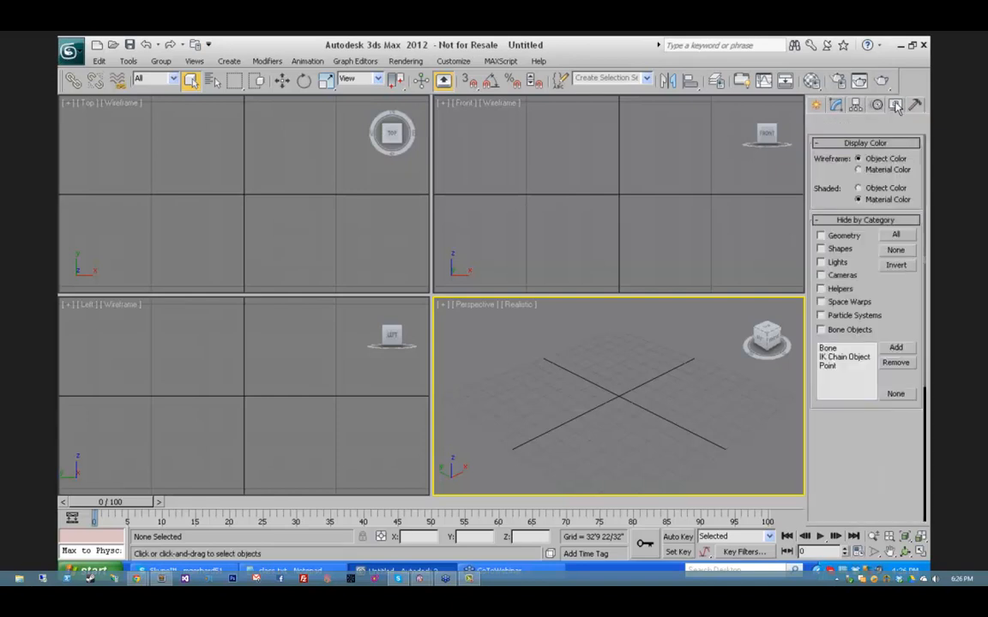
click(915, 105)
click(817, 105)
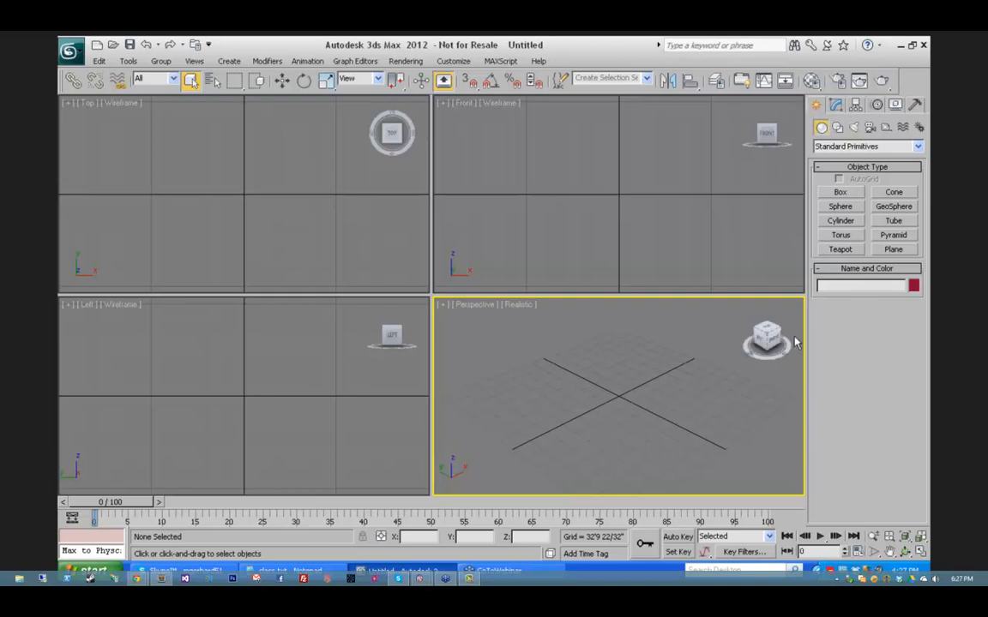
Step: Examine the contents of the Modify, Hierarchy, Motion, Display and Utilities pages, compare Modify with Create, and finish on Create
click(837, 105)
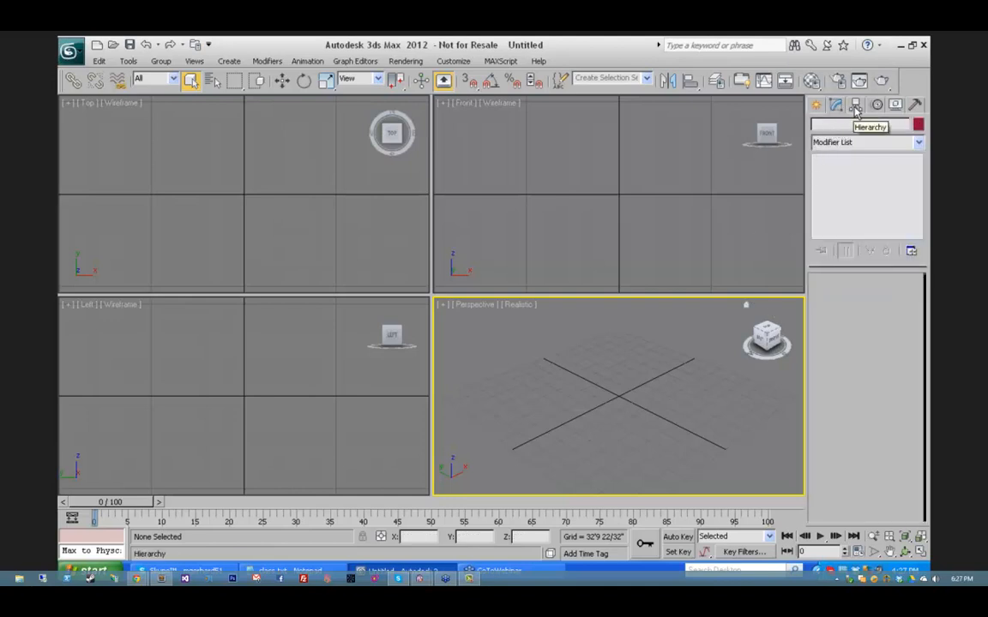
click(856, 106)
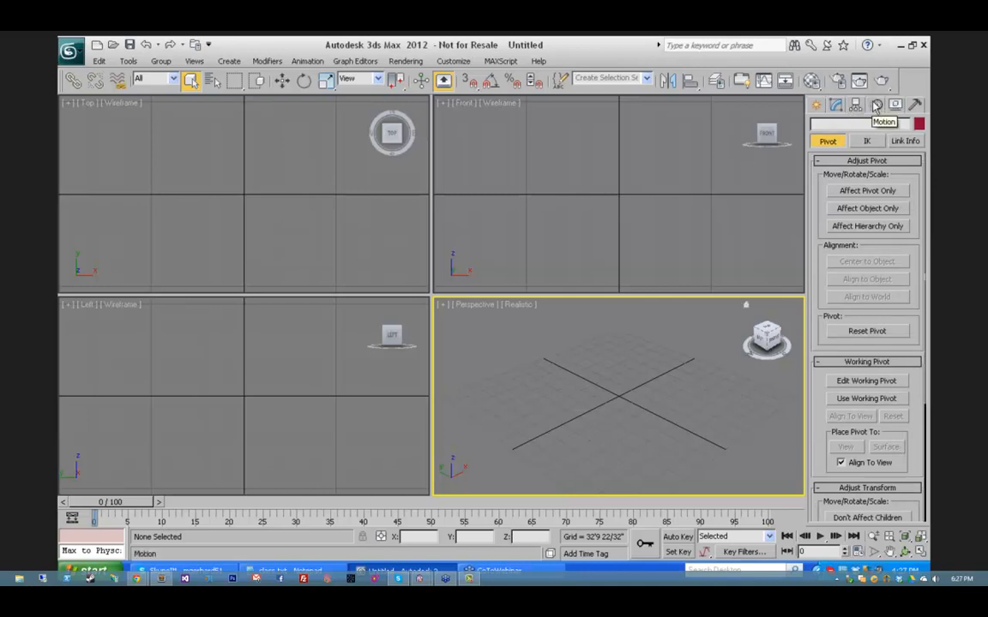
click(876, 106)
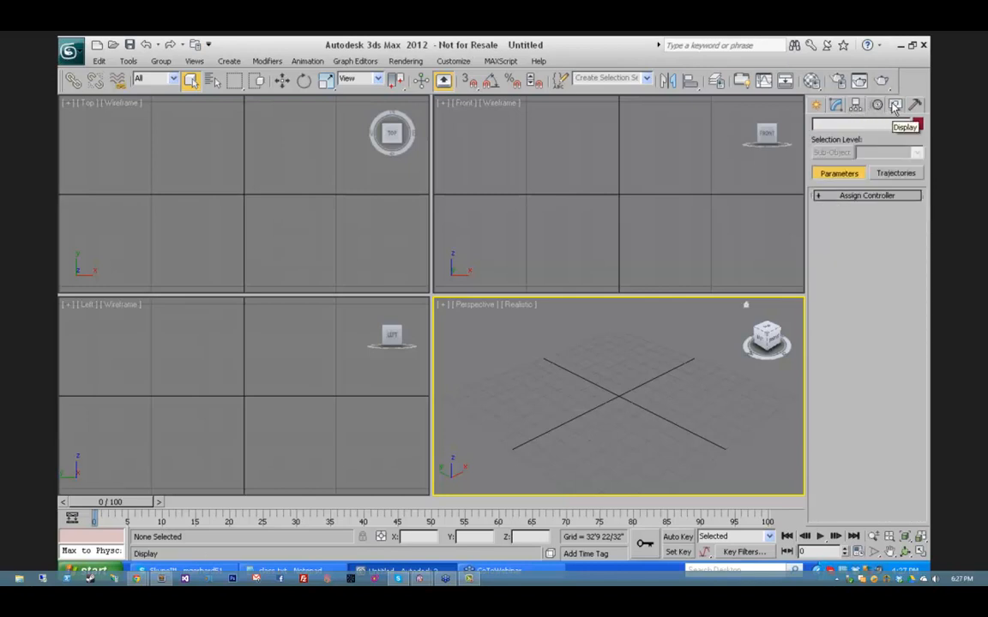
click(894, 105)
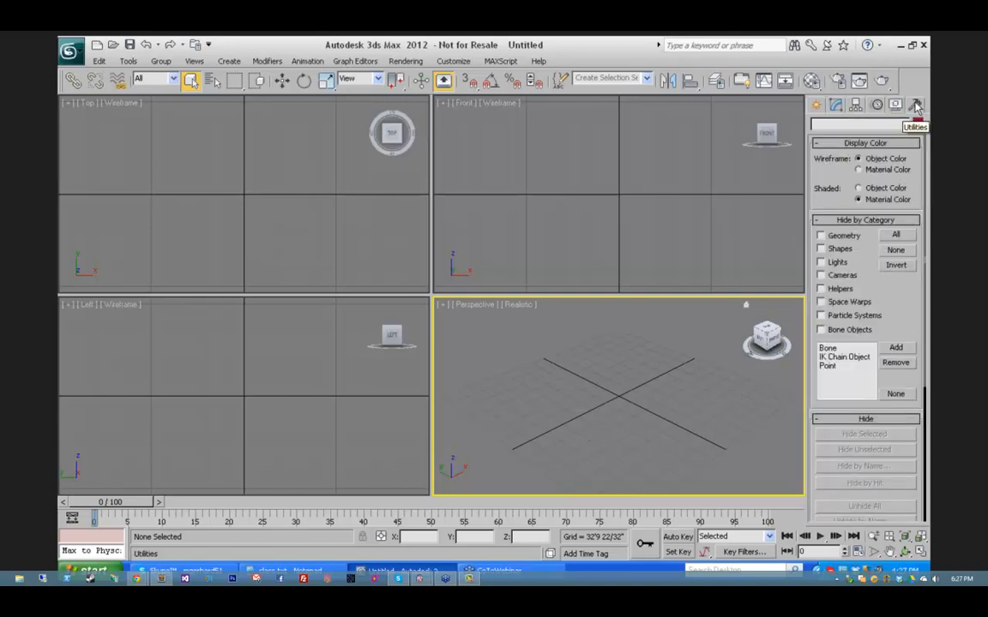
click(916, 105)
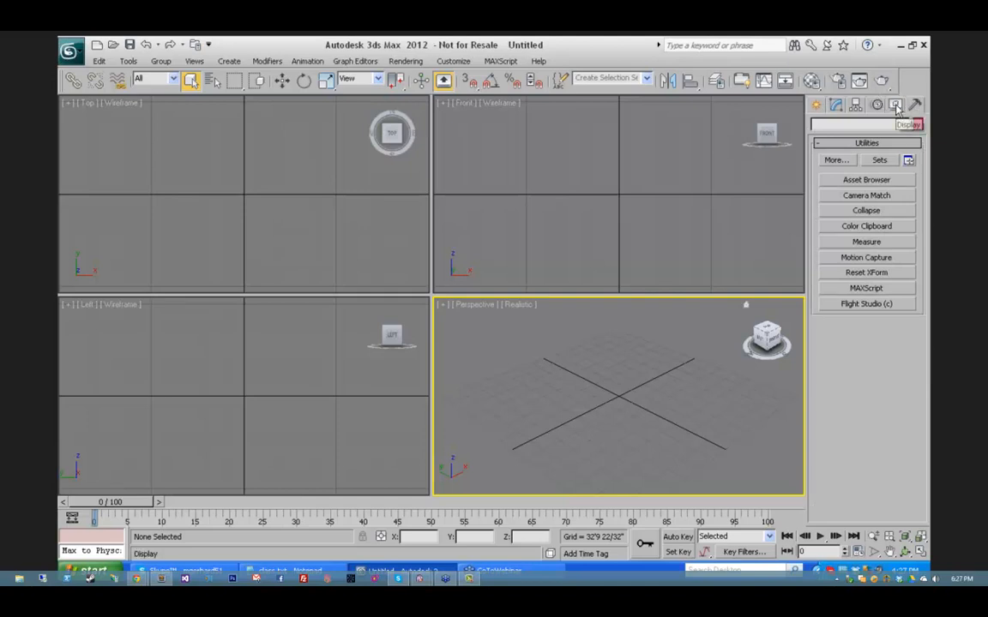
click(897, 105)
click(836, 105)
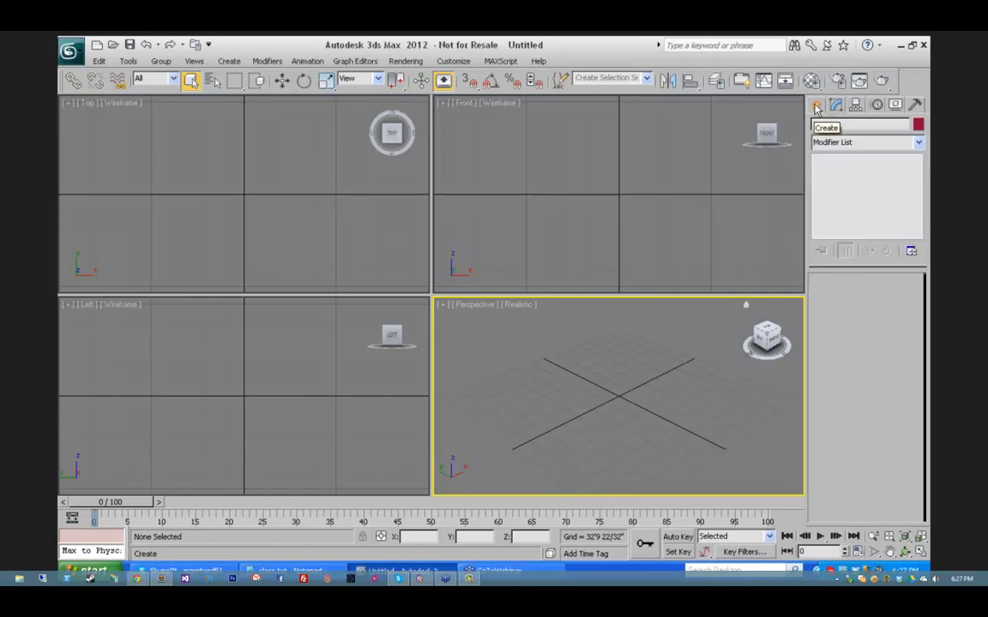
click(817, 104)
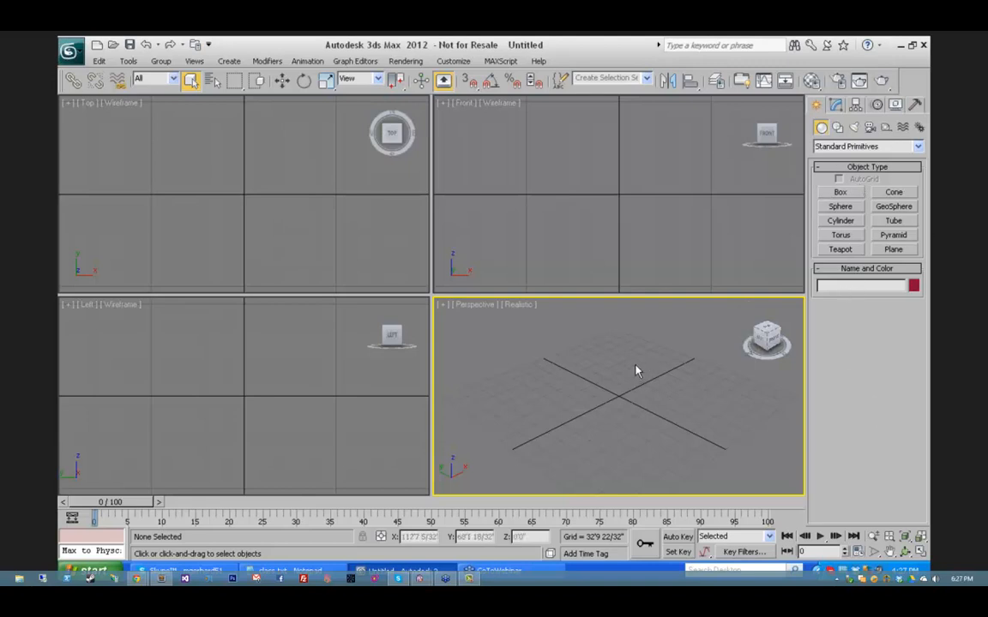
click(838, 105)
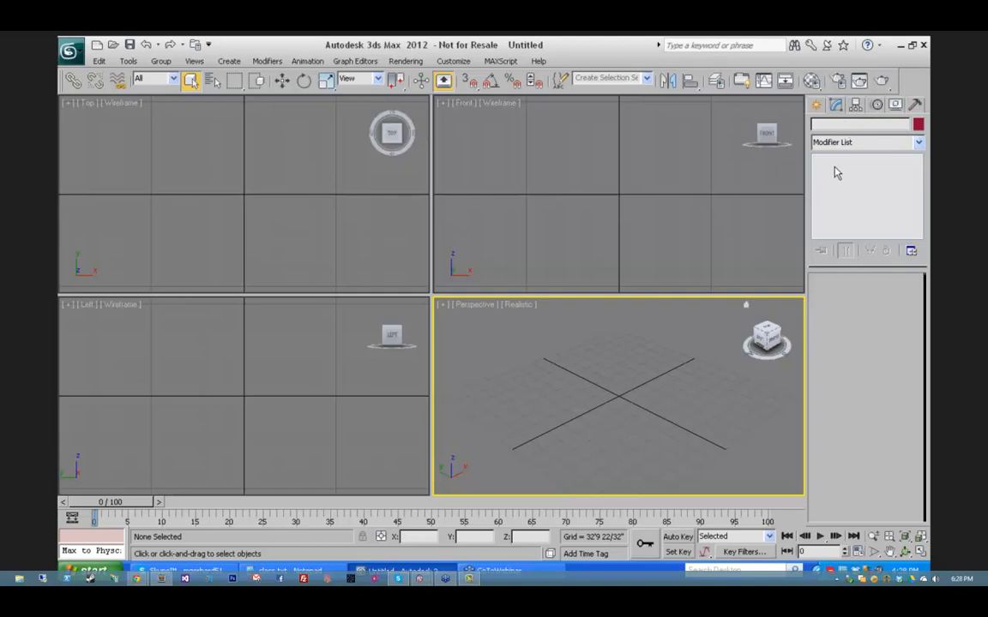
click(818, 104)
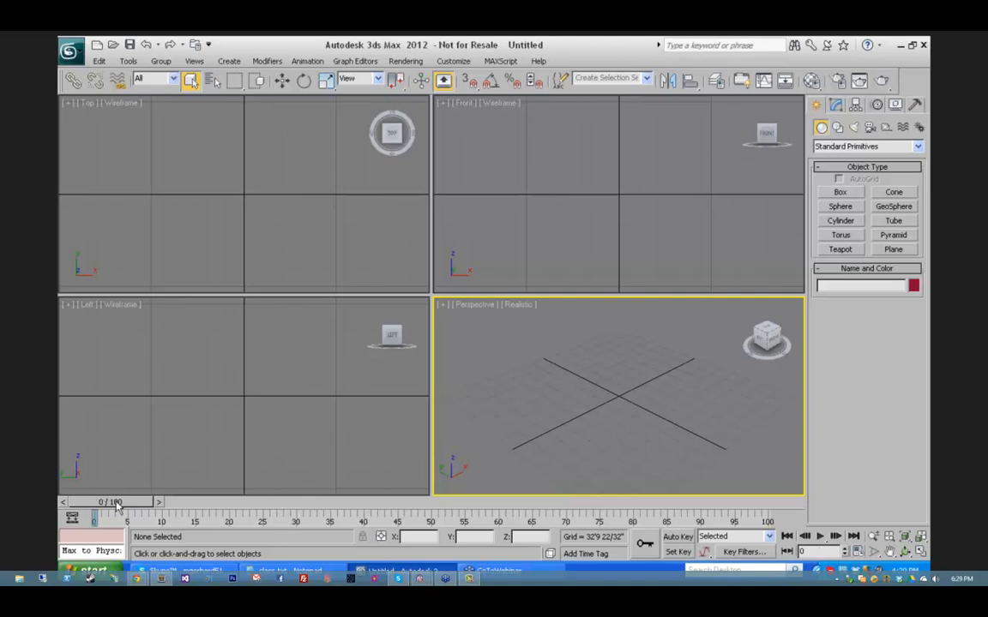
Step: Create a box about 89' long, 101' wide and 102' high near the grid center in the Perspective viewport
mouse_move(115, 502)
mouse_down()
mouse_move(399, 506)
mouse_move(107, 504)
mouse_up()
click(840, 192)
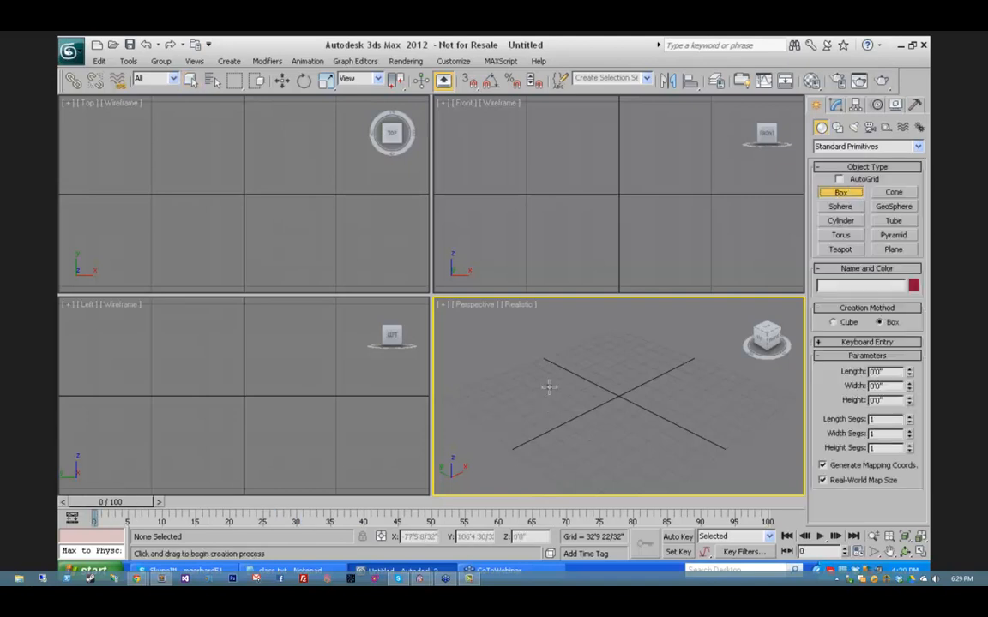
drag(617, 384, 610, 421)
click(595, 368)
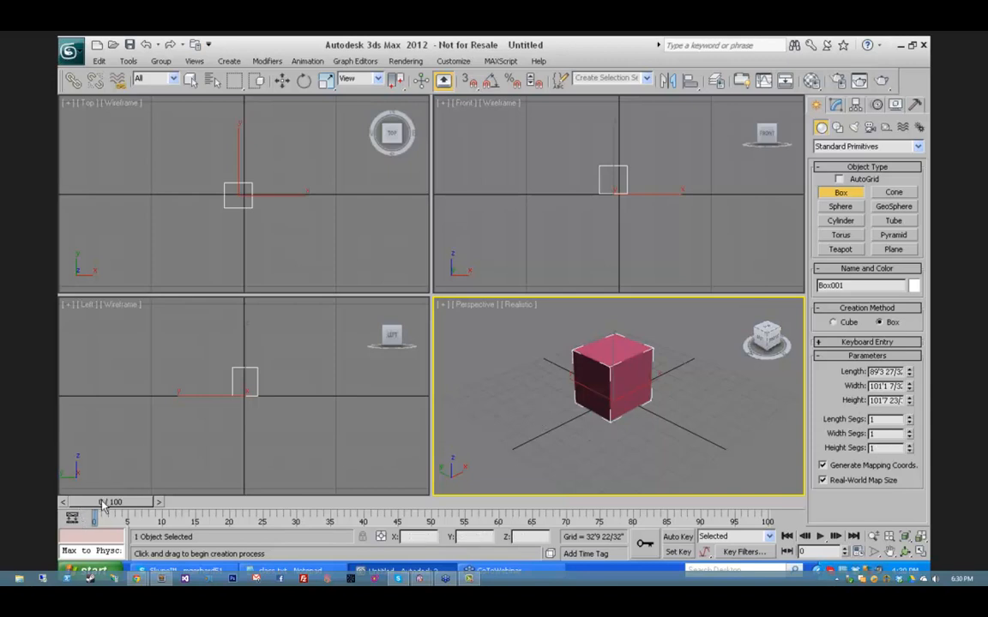
Step: Widen the MAXScript Mini Listener beside the status line, ending at a width slightly larger than its original size
mouse_move(102, 504)
mouse_down()
mouse_move(167, 489)
mouse_move(754, 490)
mouse_move(89, 509)
mouse_up()
drag(127, 545, 204, 545)
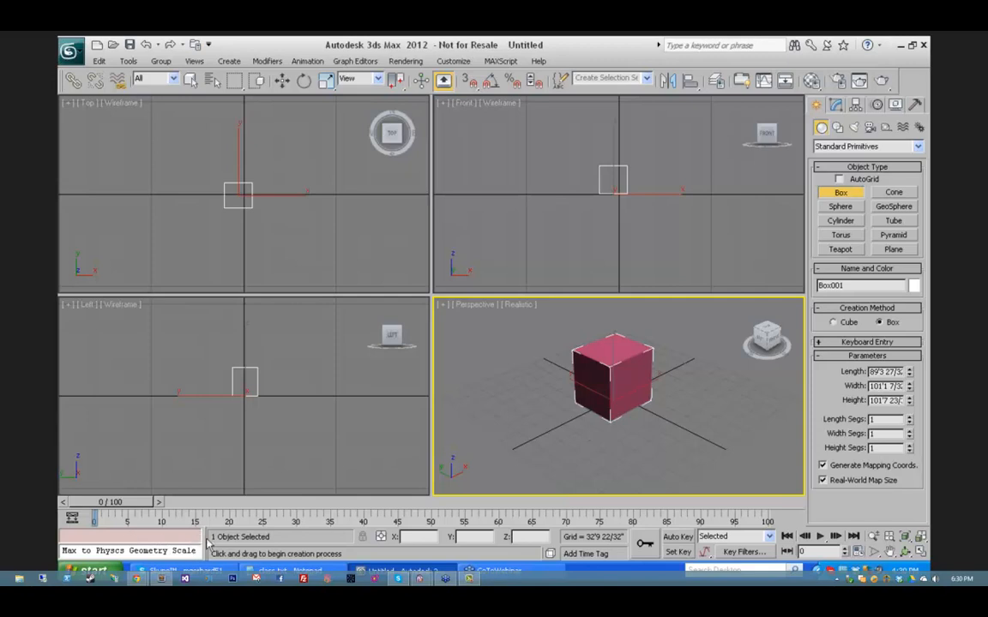
drag(203, 536, 152, 537)
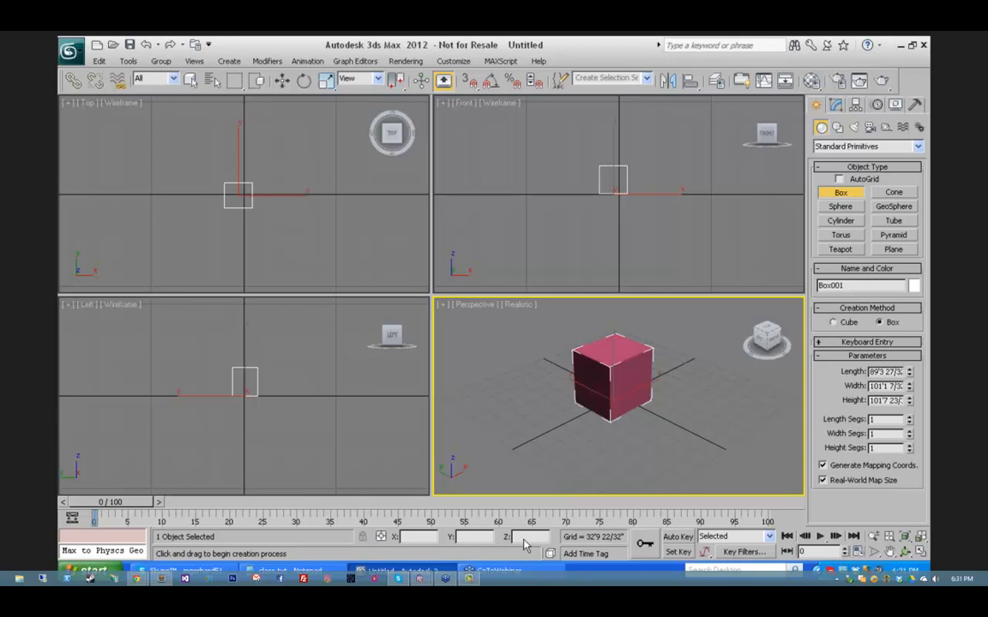
Step: Move the box in the Perspective viewport and adjust its X coordinate to about -11'10"
click(282, 80)
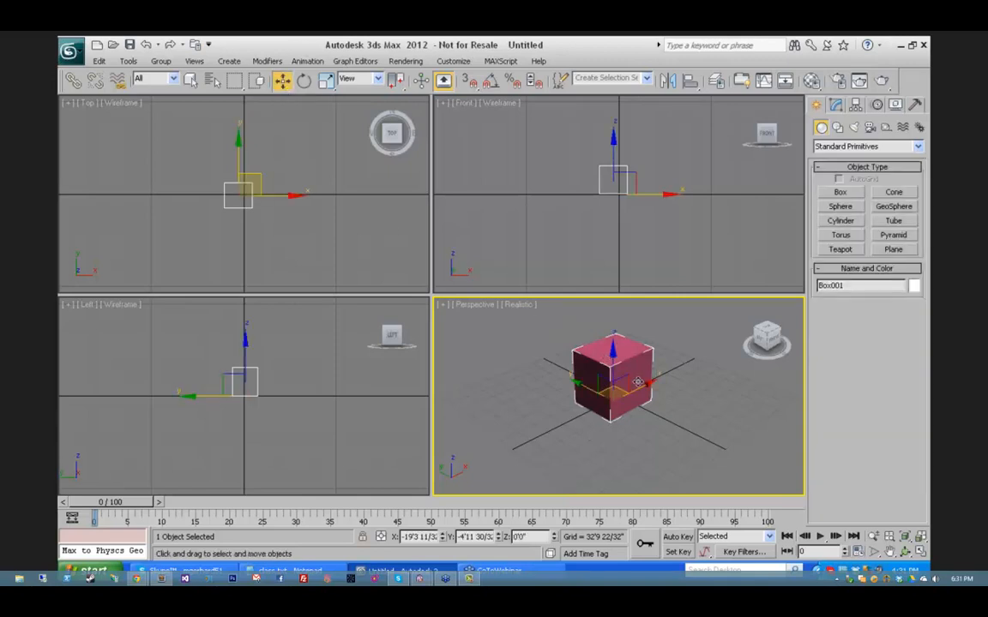
drag(601, 383, 627, 393)
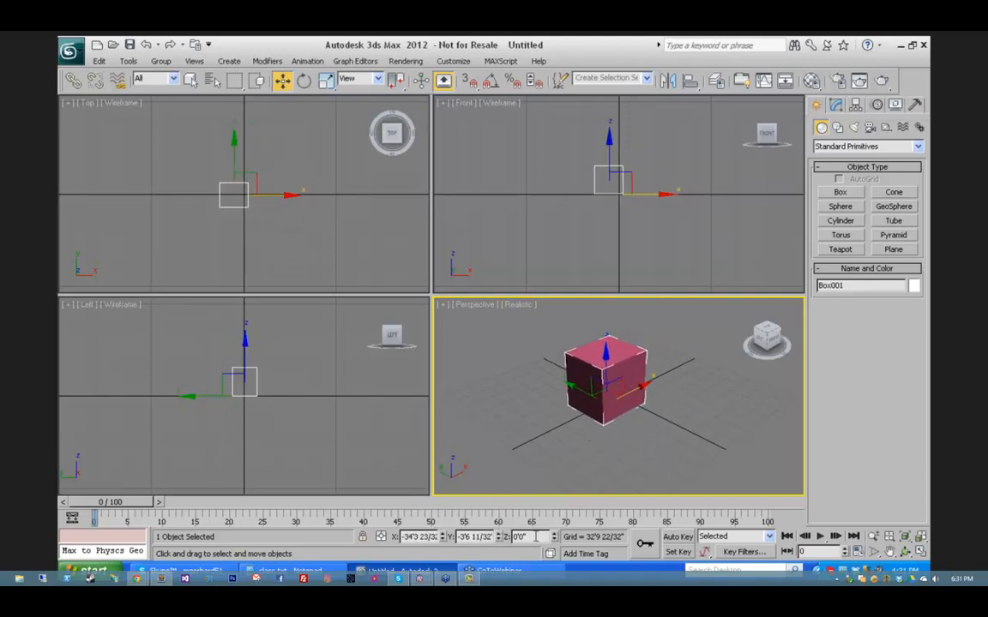
drag(443, 537, 443, 520)
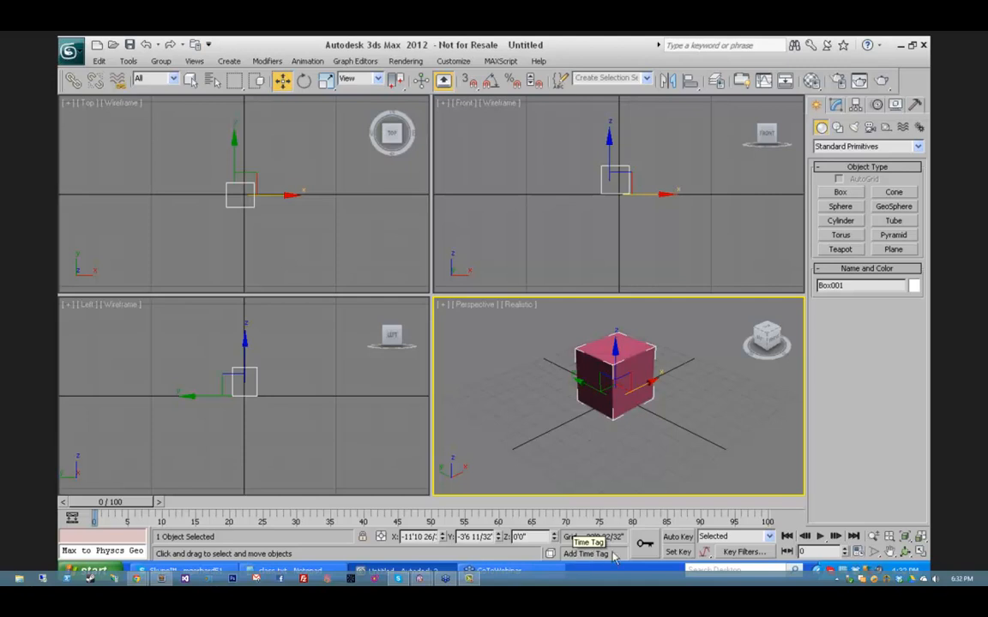
Step: With Auto Key on, animate the box moving along the Y axis at frame 31, return to frame 0 and turn Auto Key off
click(678, 537)
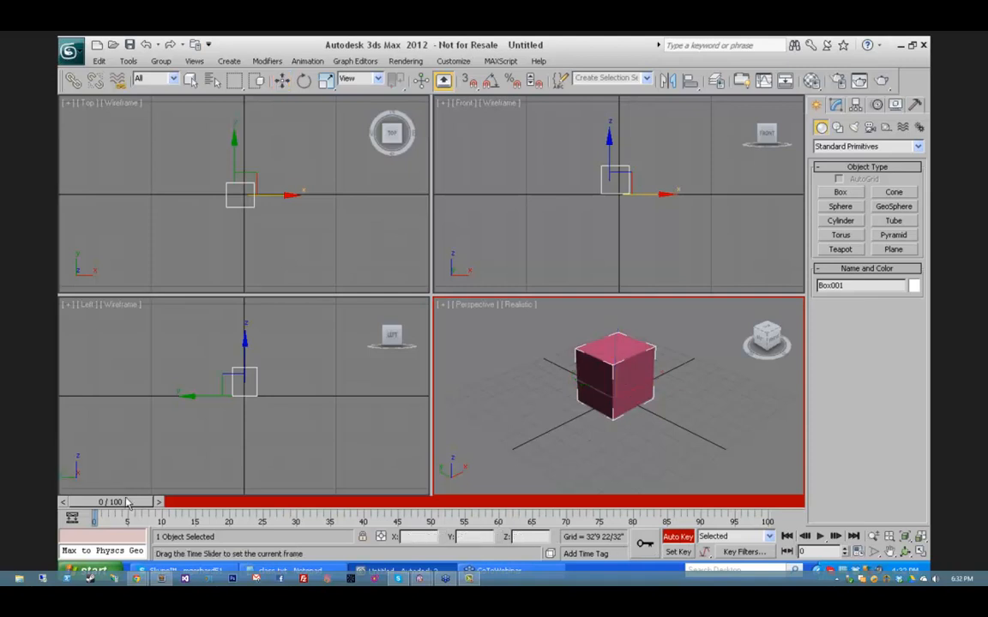
drag(125, 502, 323, 525)
key(w)
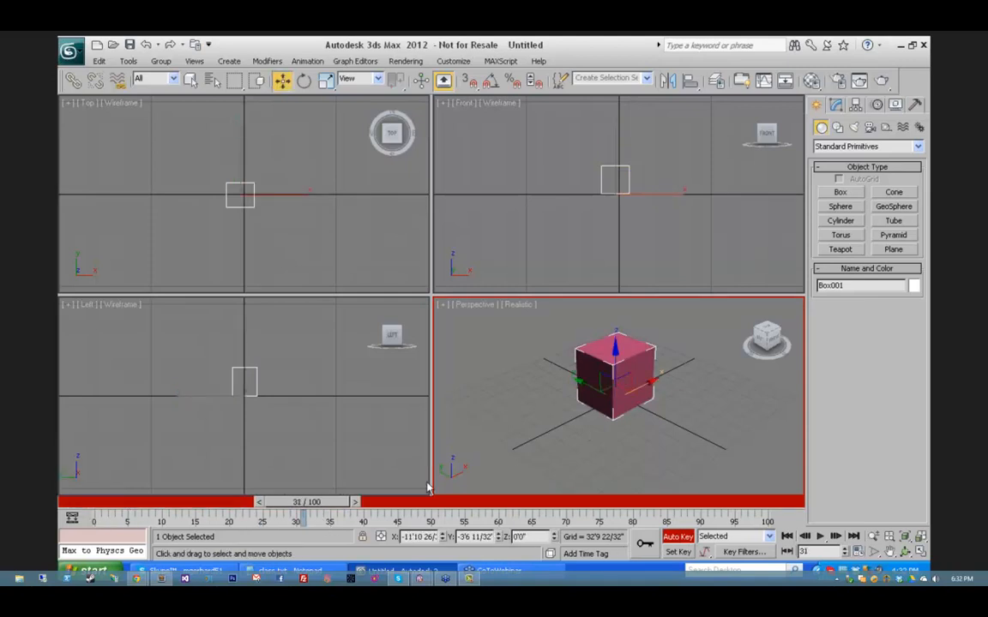
drag(590, 387, 690, 437)
drag(317, 506, 120, 506)
click(676, 536)
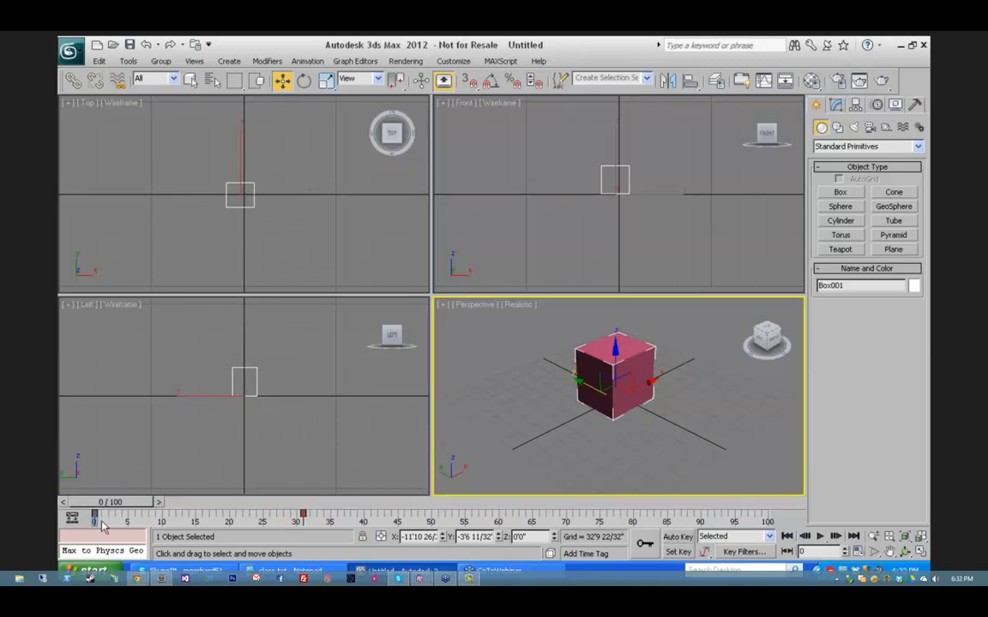
Step: Move the box's frame 31 key to frame 13, and deselect the box with the Top viewport active
click(303, 515)
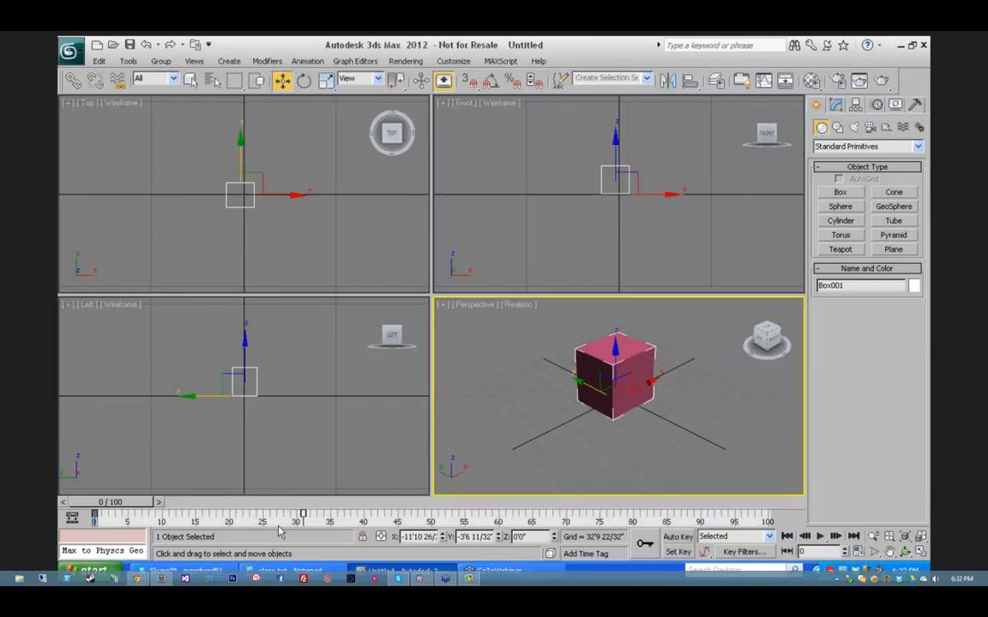
drag(303, 515, 182, 515)
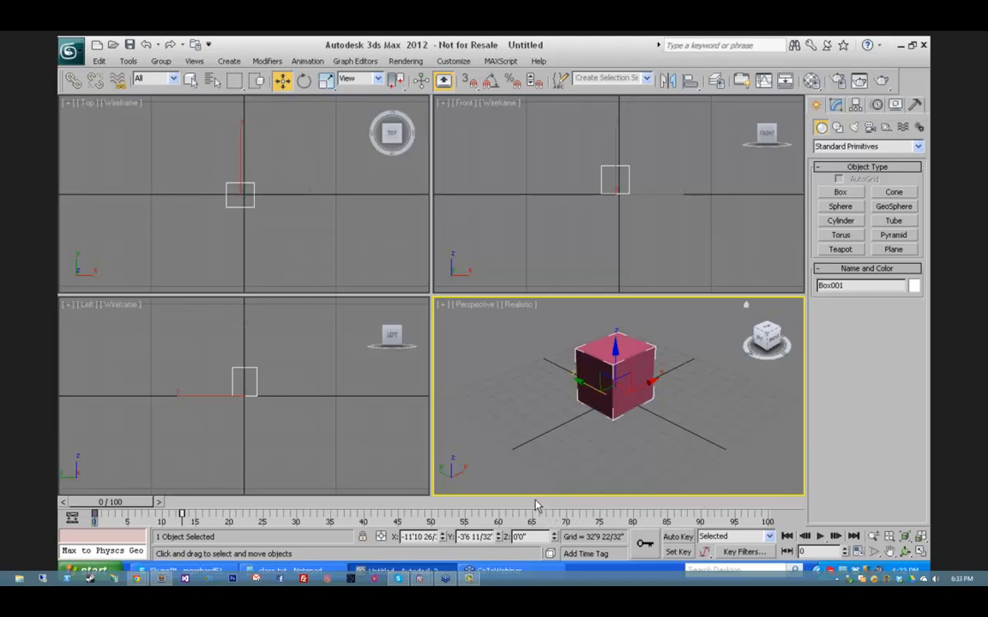
click(472, 170)
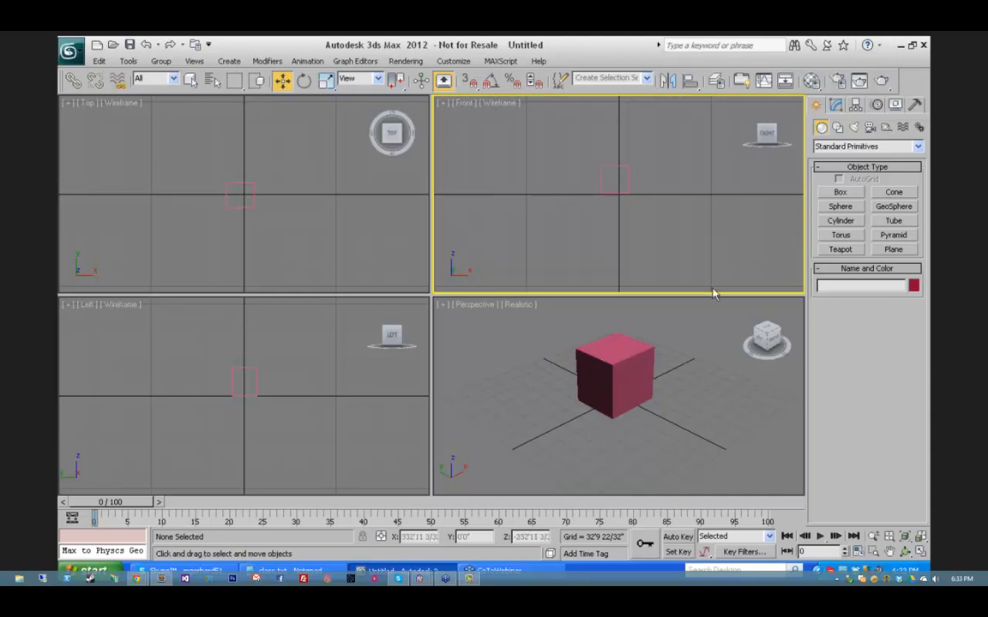
click(262, 262)
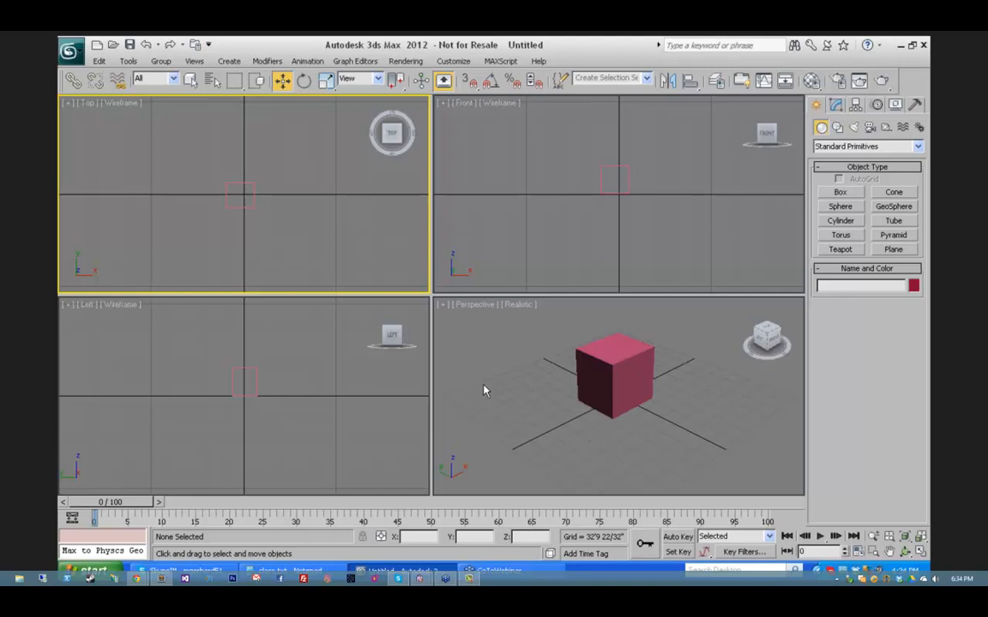
Step: Review the General and Viewports settings in the Preference Settings dialog and close it without changes
click(451, 62)
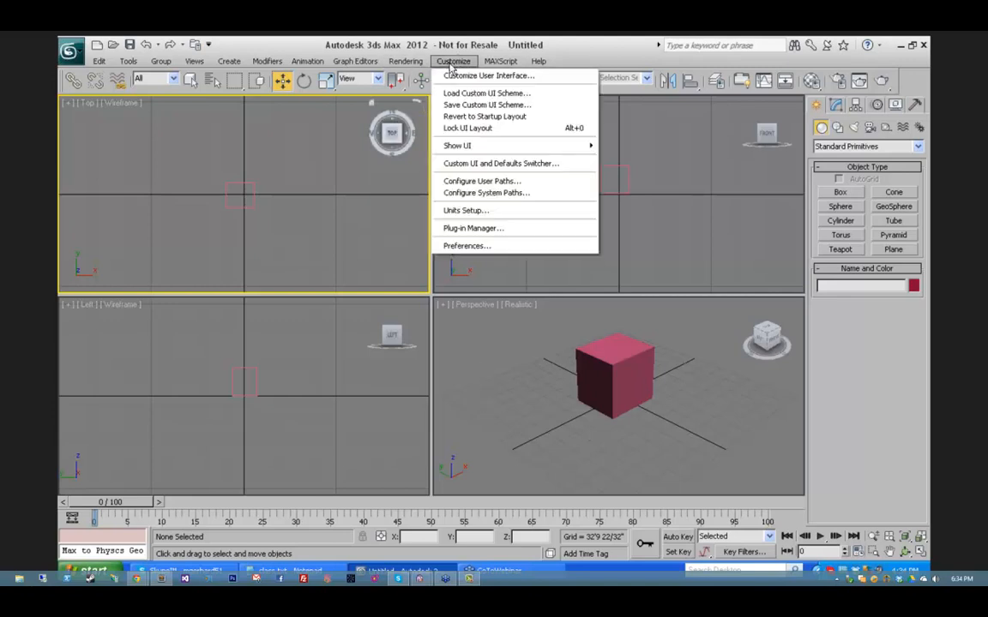
click(470, 246)
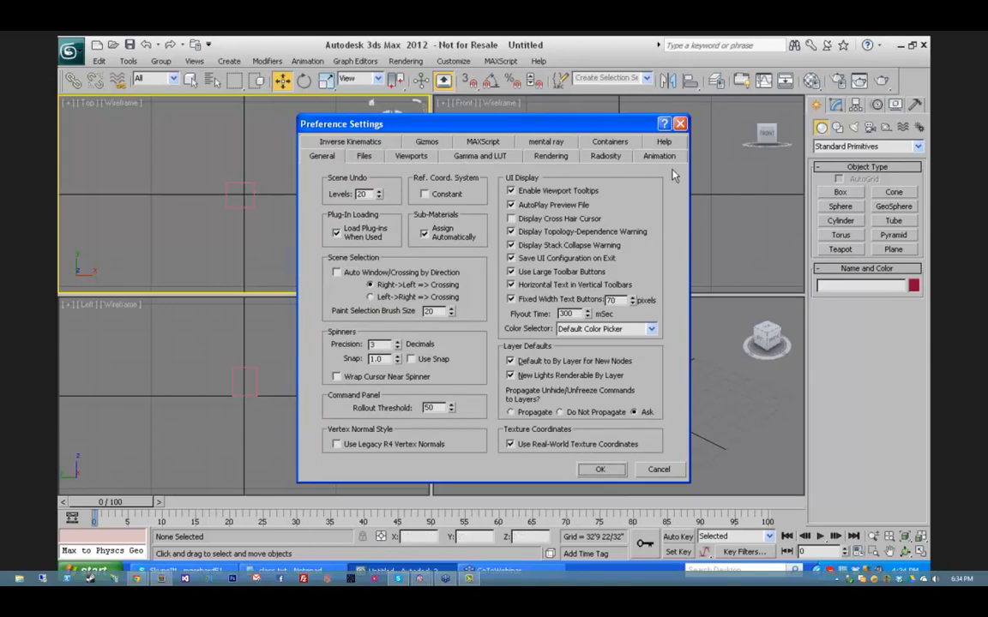
click(410, 156)
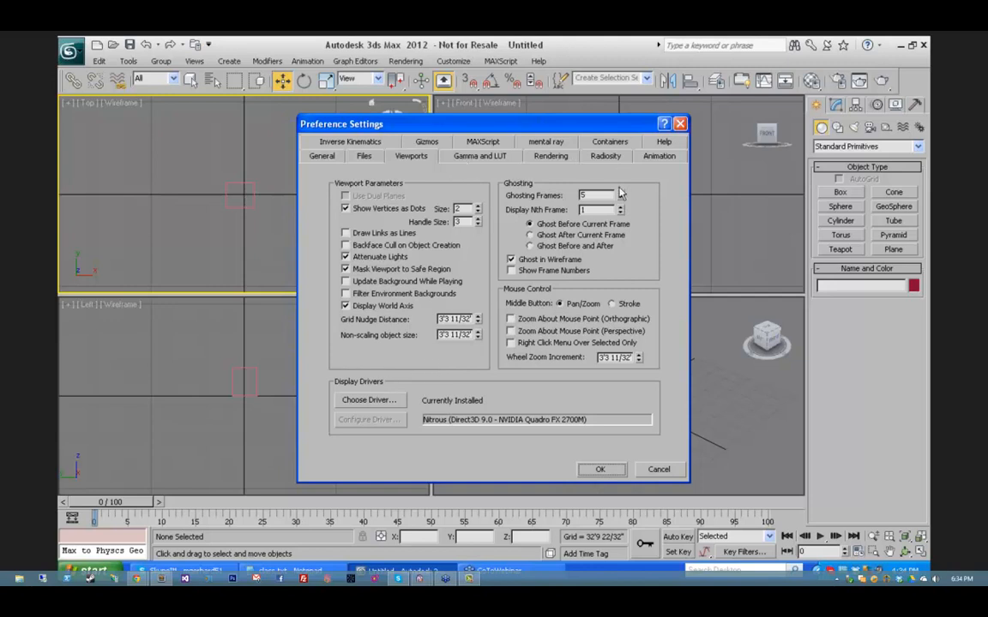
click(659, 471)
Step: Activate the Perspective viewport, review its label options and the Layout settings in Viewport Configuration, and close without changes
click(516, 309)
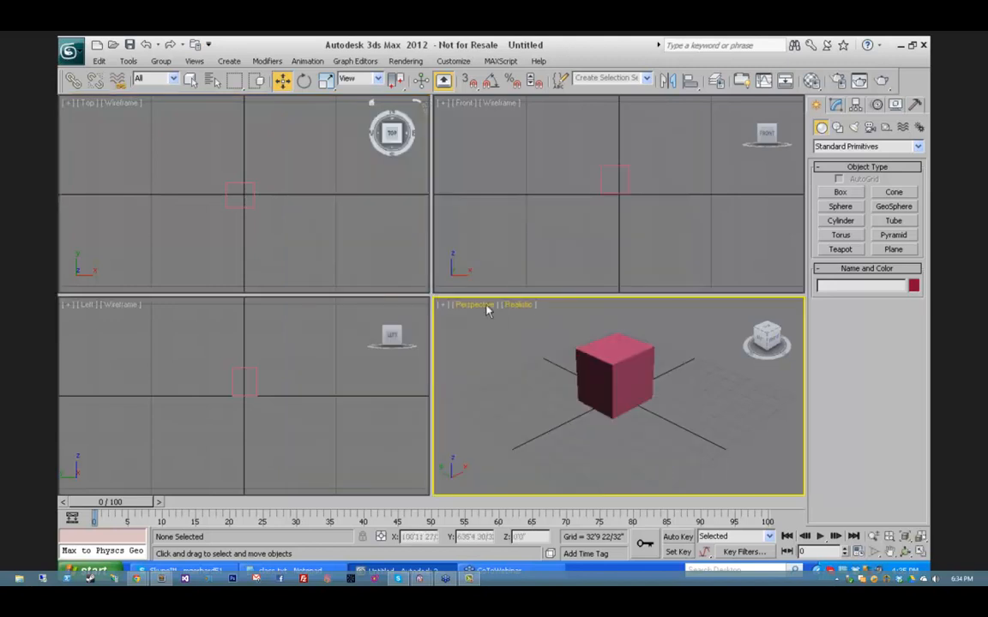
click(477, 306)
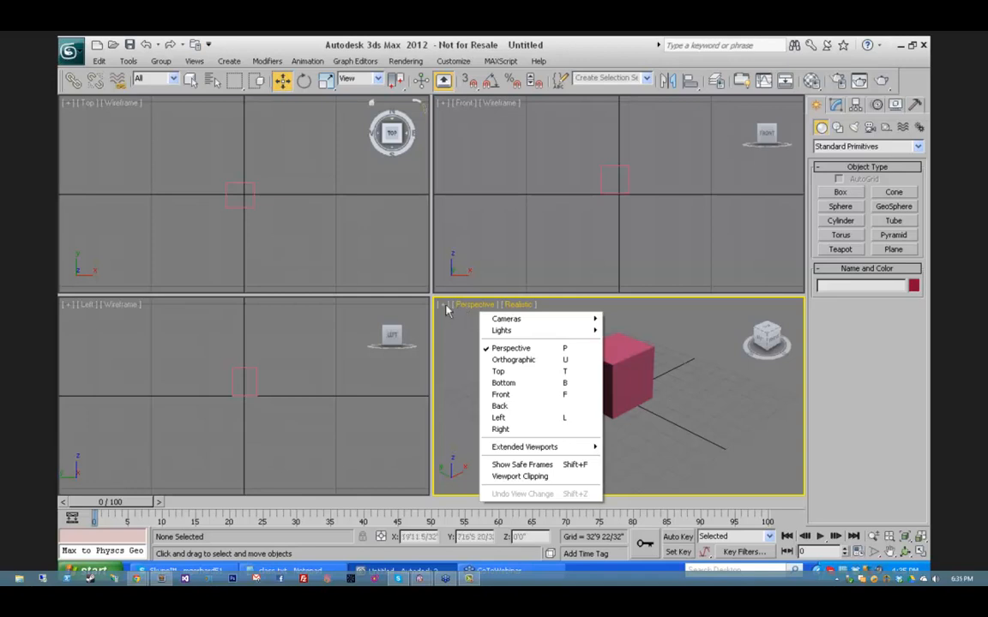
click(444, 306)
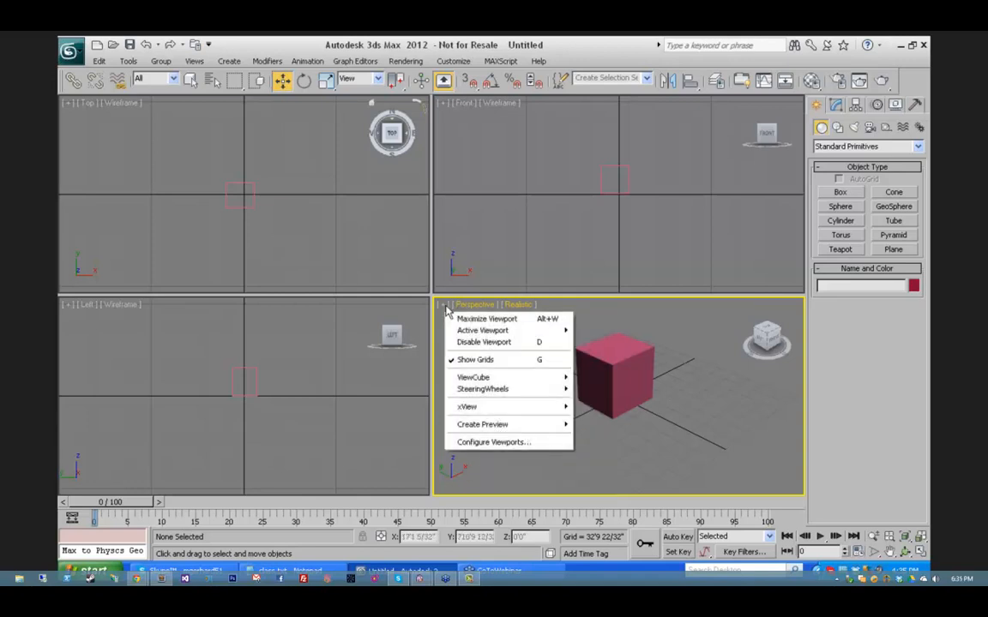
click(476, 441)
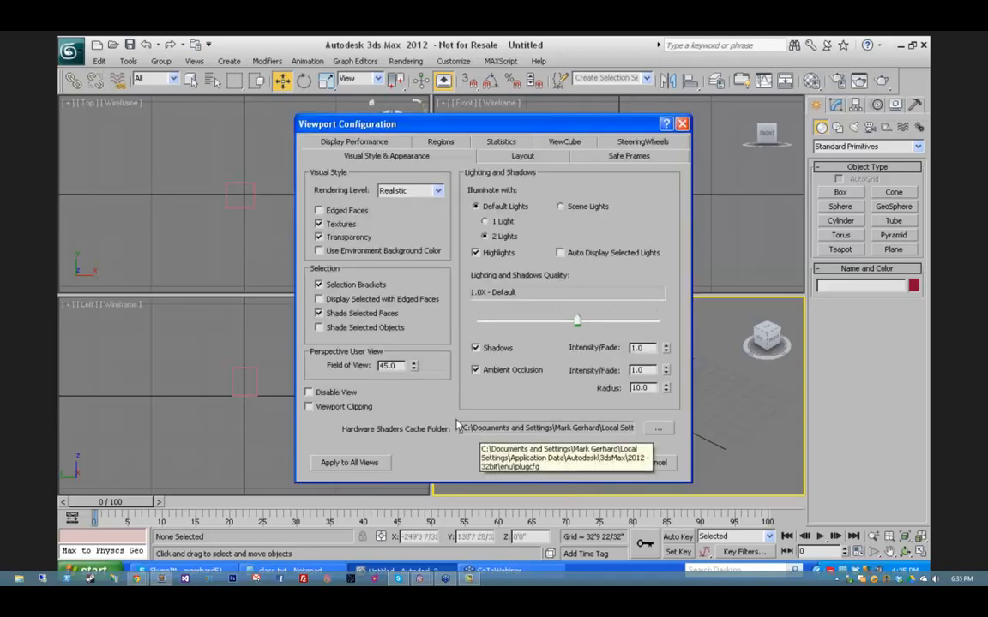
click(517, 156)
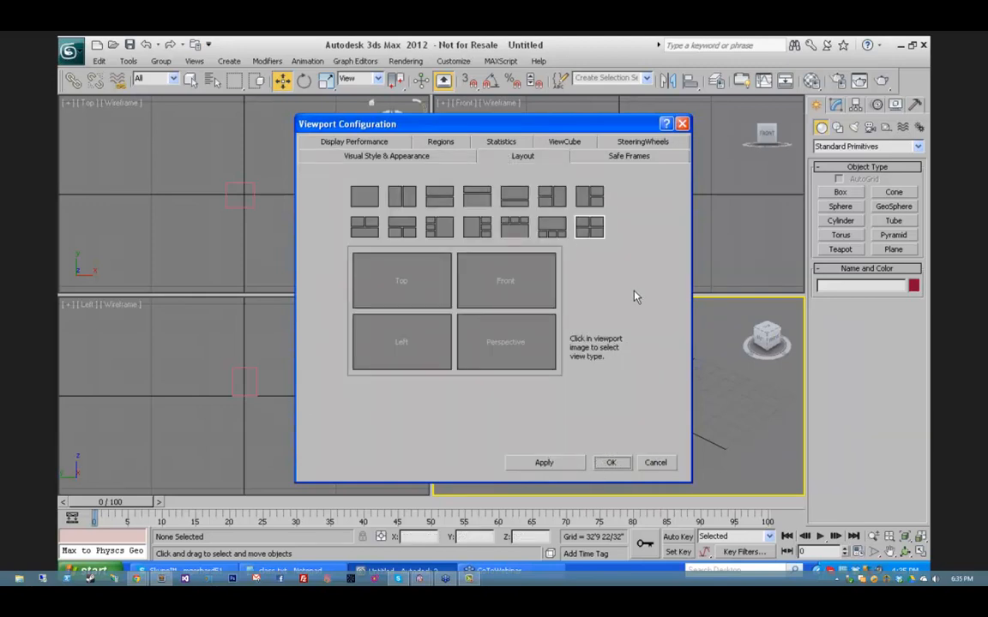
click(652, 464)
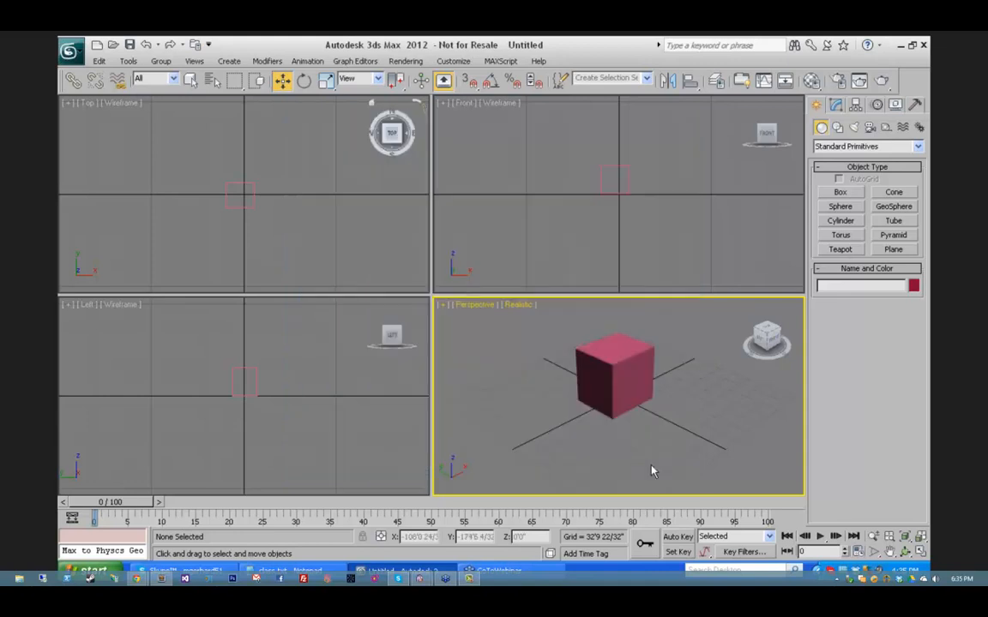
Step: Preview alternative layouts in Viewport Configuration, including three small views above or beside a large Perspective, dismiss the Apple Software Update window, and cancel
click(442, 307)
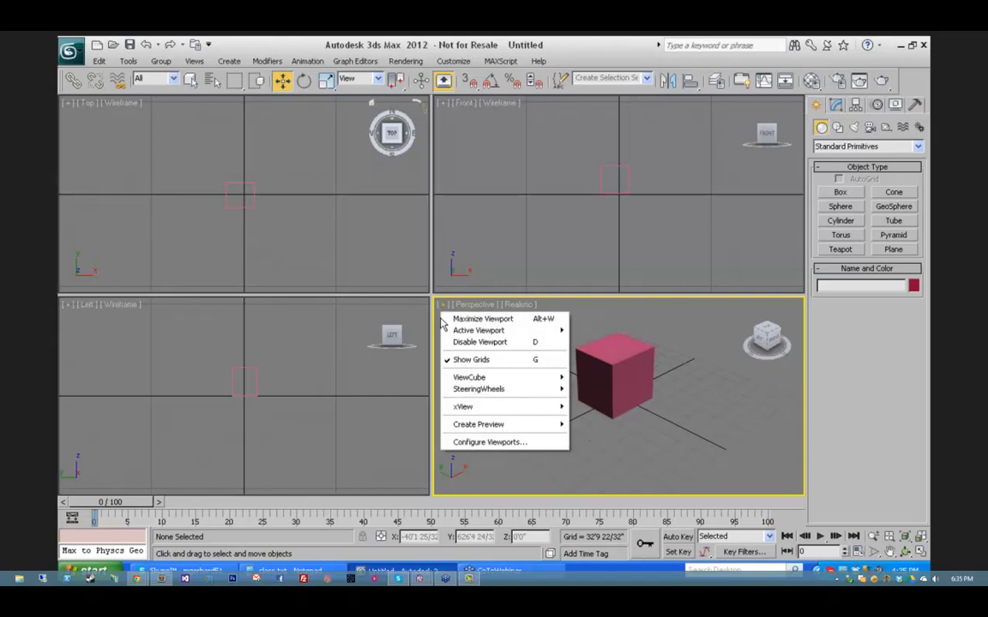
click(470, 442)
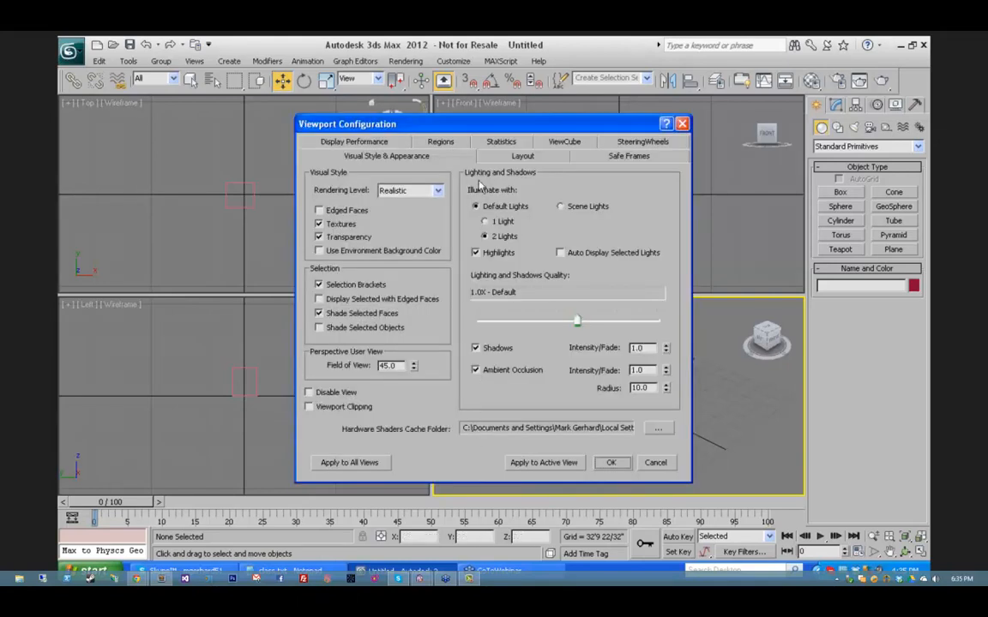
click(521, 157)
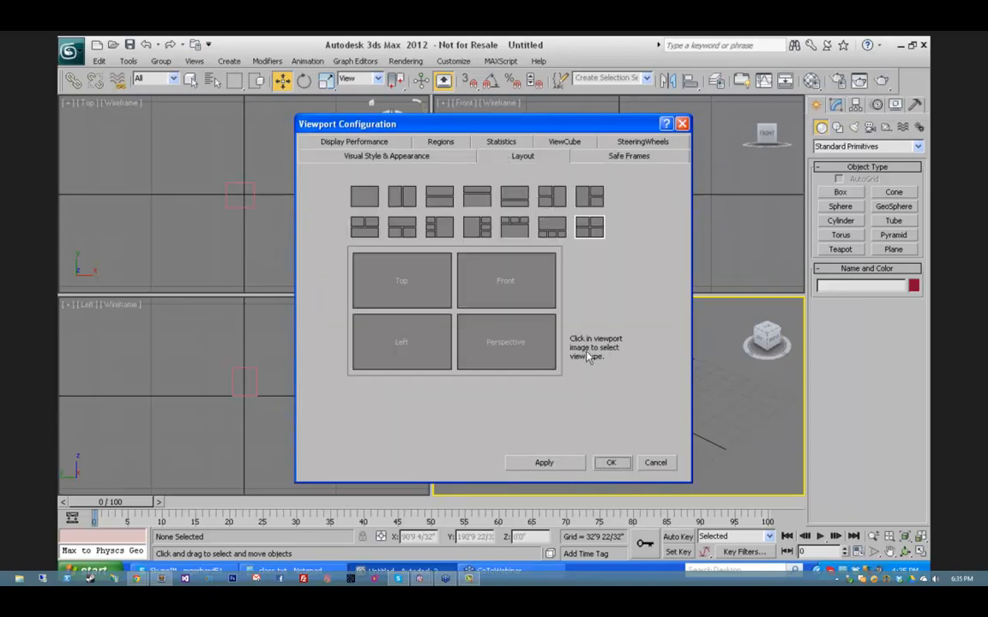
click(514, 226)
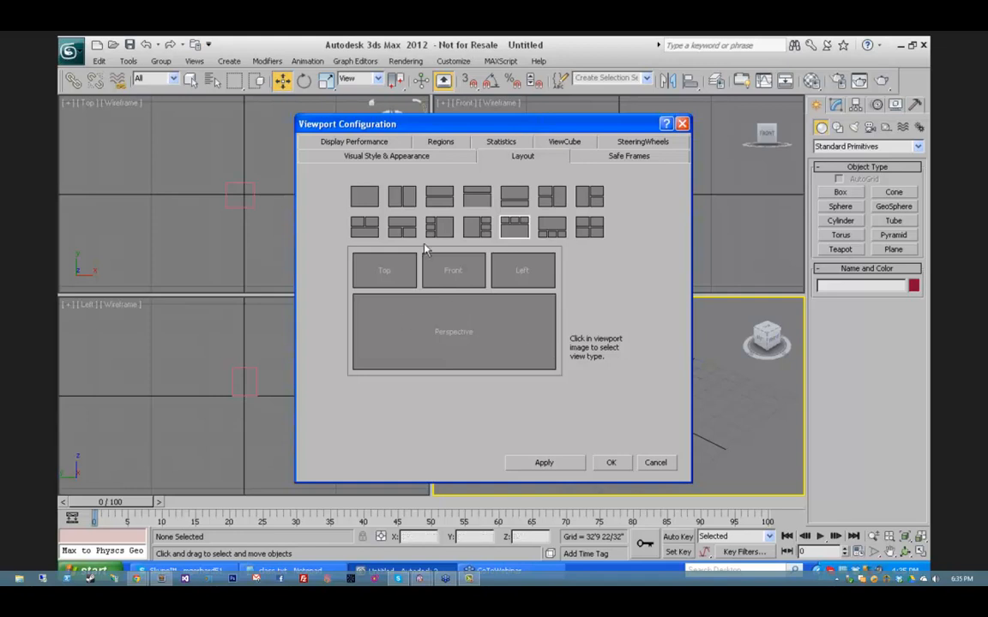
click(442, 227)
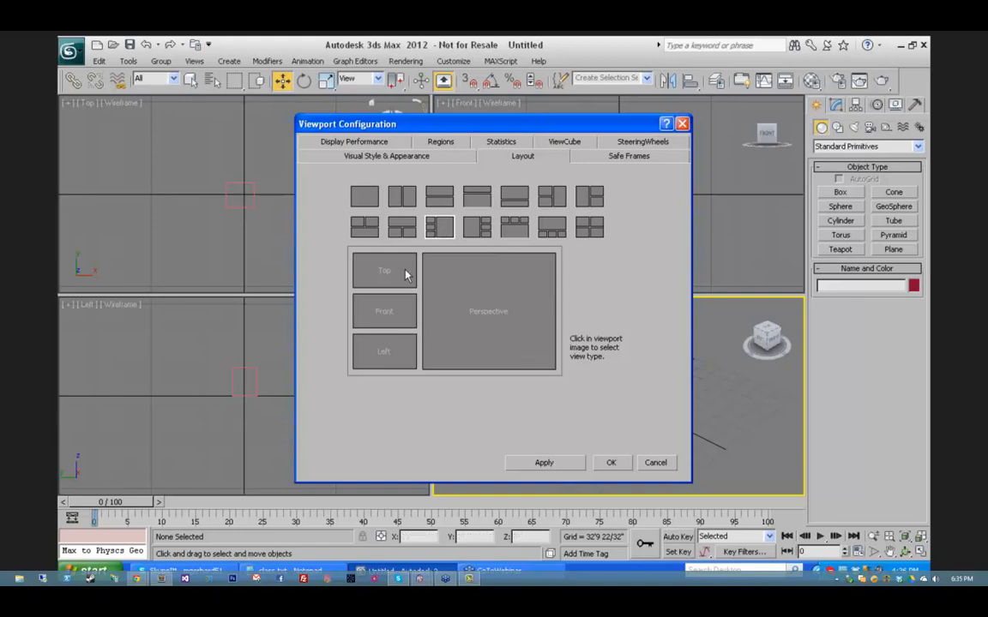
click(474, 200)
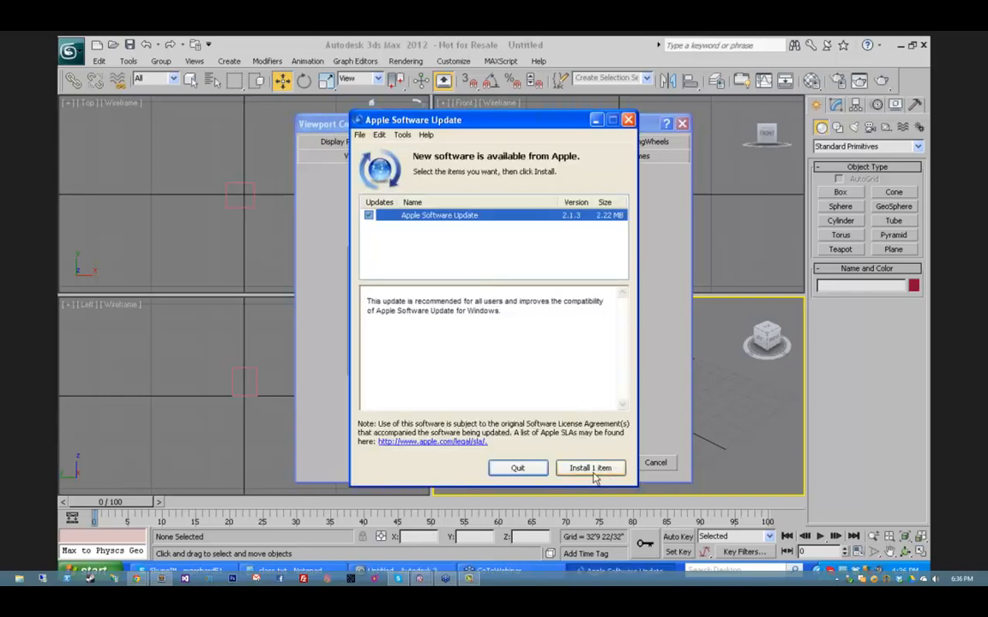
click(629, 121)
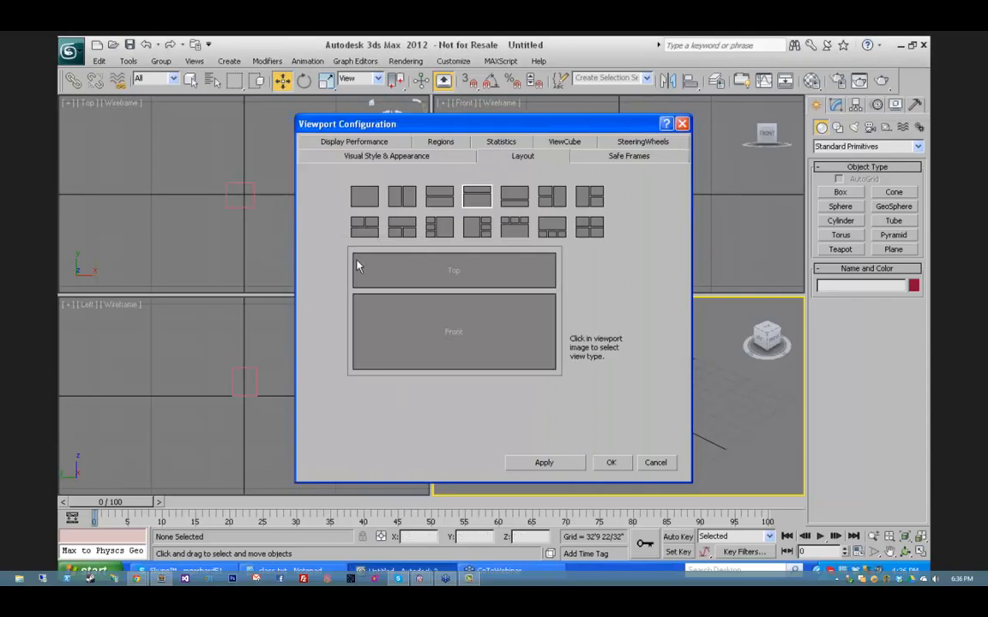
click(655, 463)
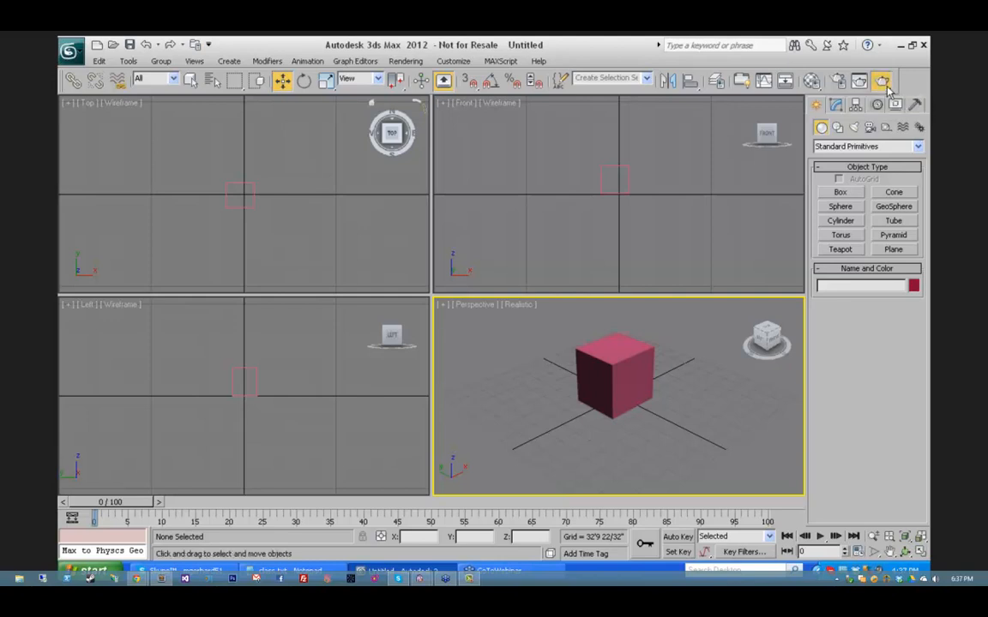
Step: Examine the alternative tools grouped under the Render, Align and Snaps Toggle flyouts without choosing a different one
drag(883, 83, 887, 159)
drag(697, 83, 723, 127)
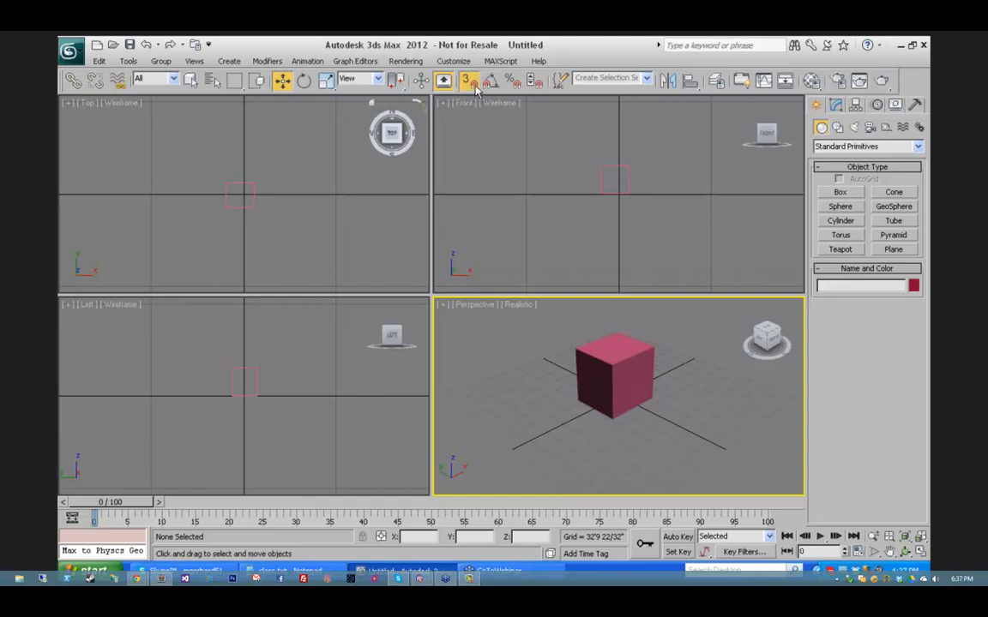
drag(469, 79, 478, 163)
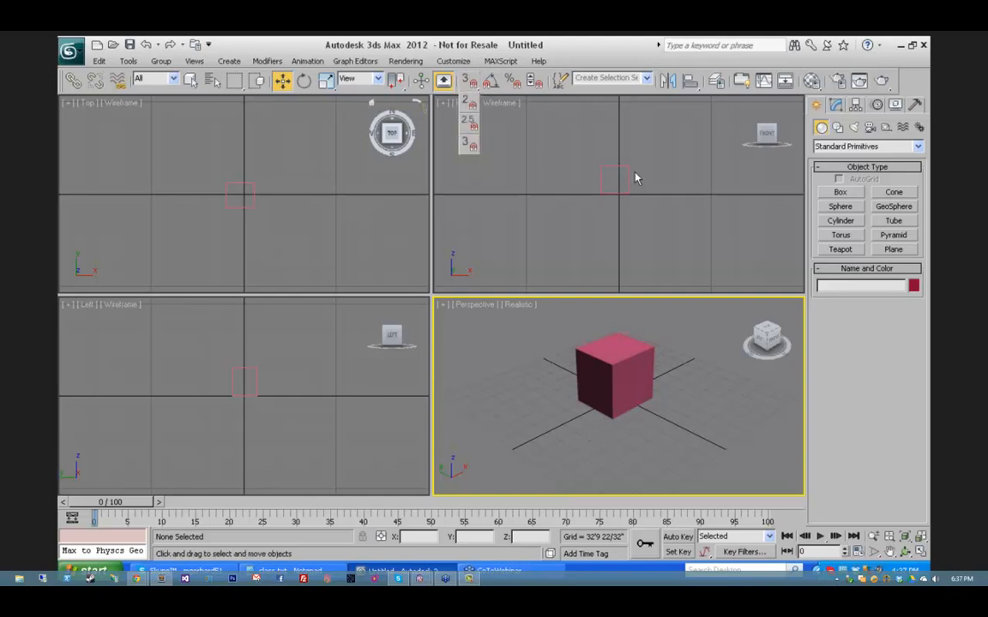
drag(635, 177, 634, 178)
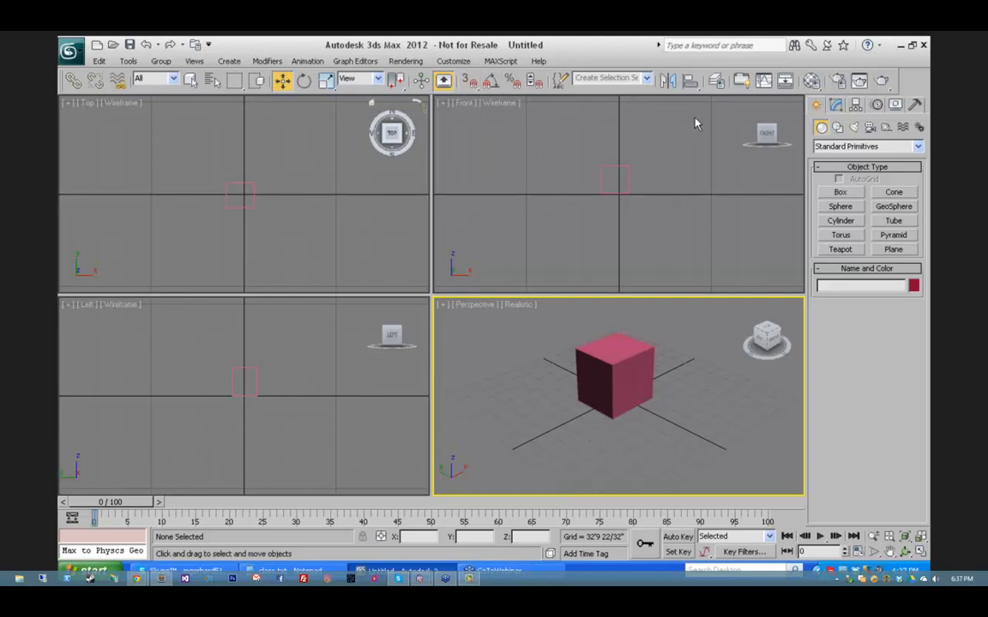
drag(691, 81, 700, 142)
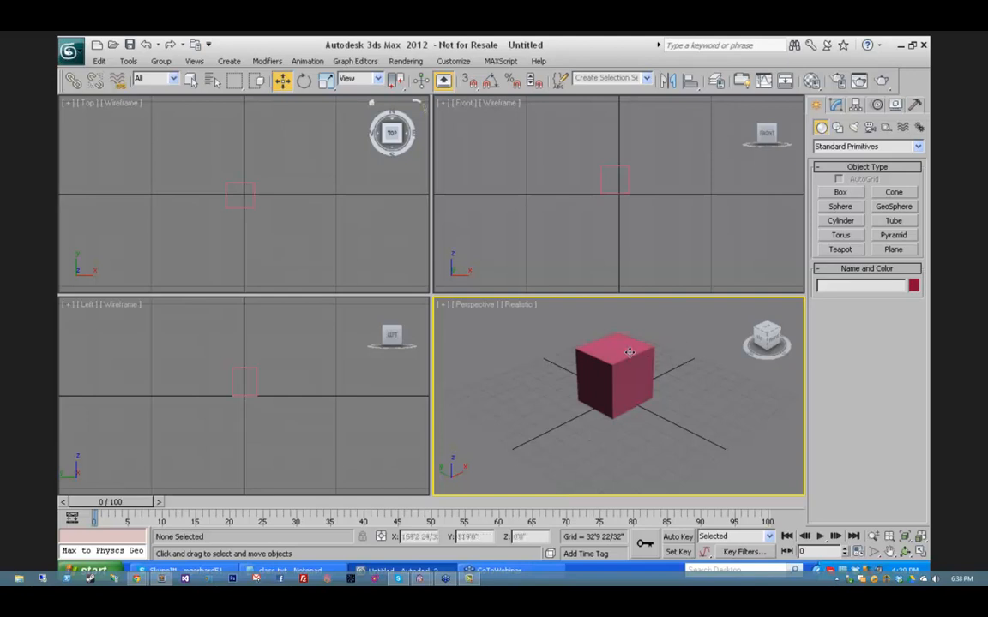
Step: Delete the box in the Perspective viewport and undo the deletion
click(642, 385)
key(Delete)
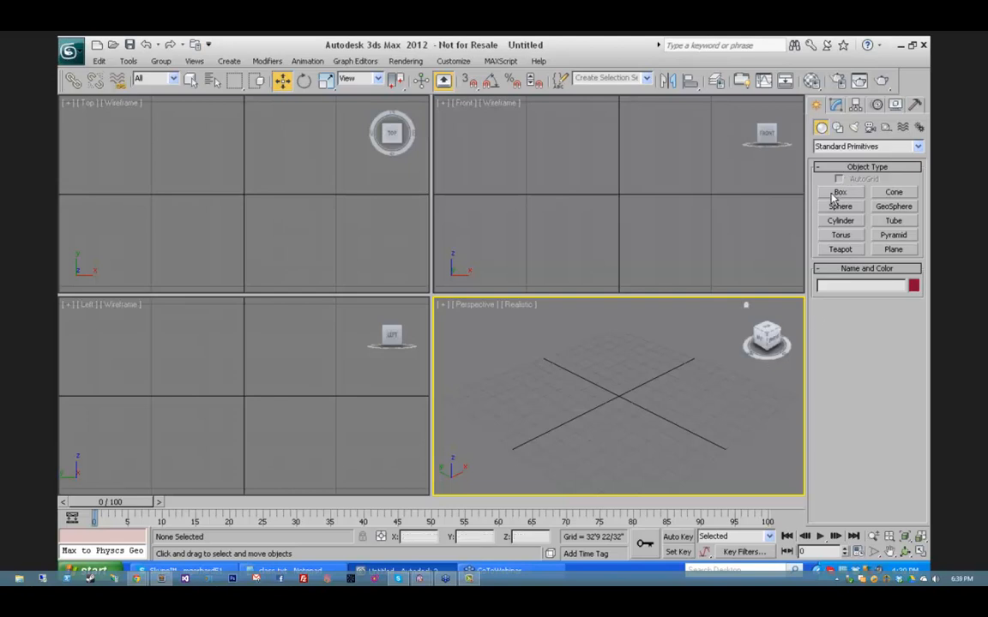
key(ctrl+z)
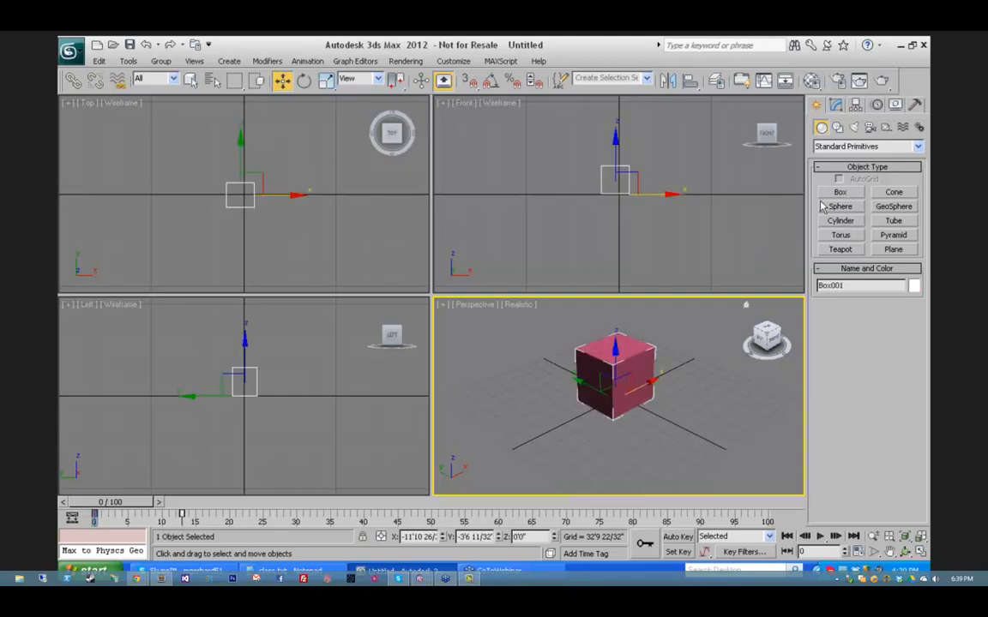
Step: Undo several commands at once back through the third listed Move, and redo the whole history through Delete
click(158, 45)
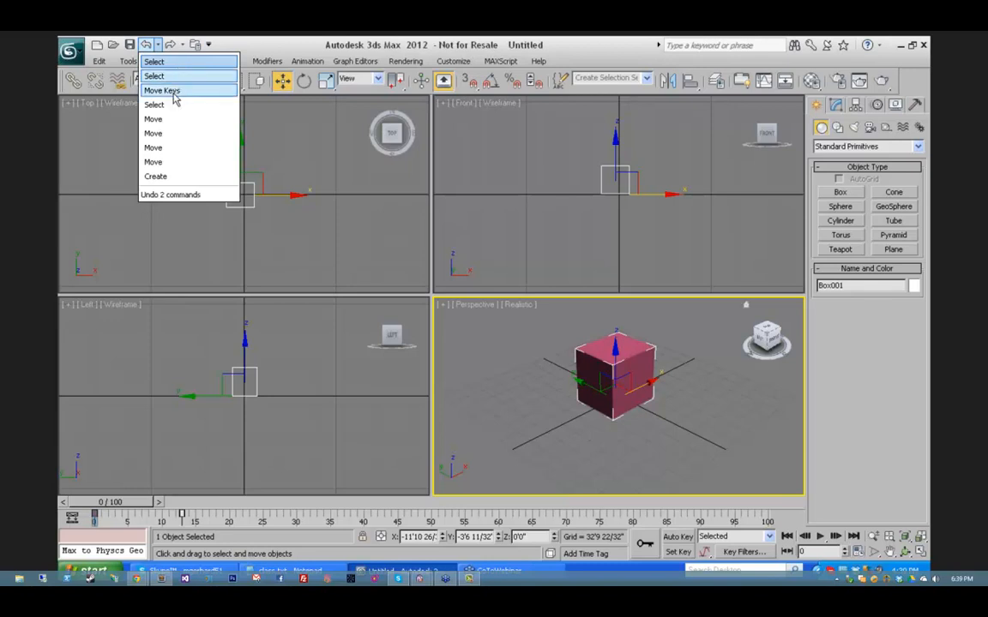
click(175, 151)
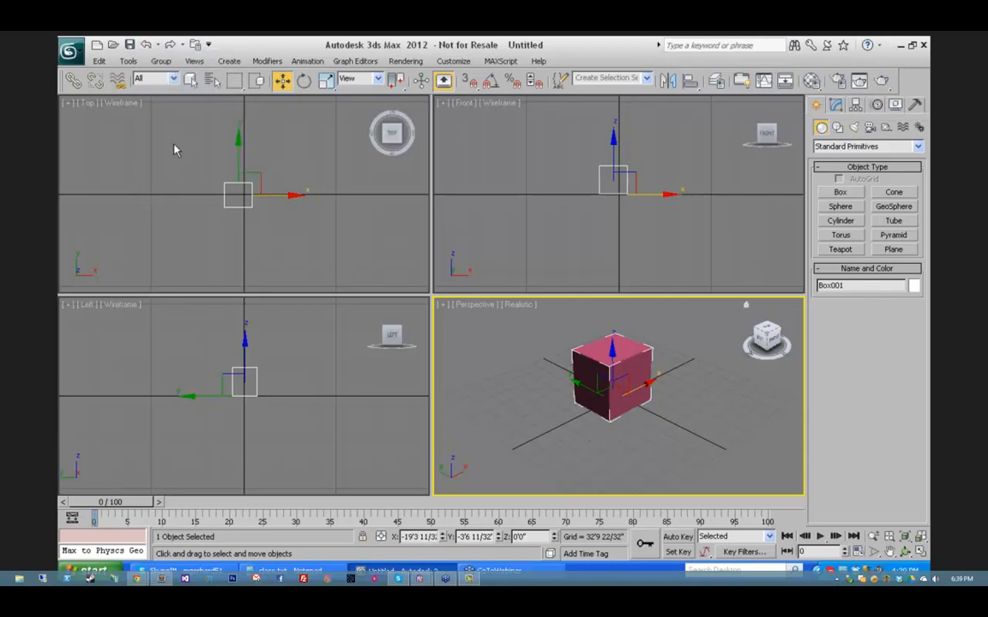
click(184, 45)
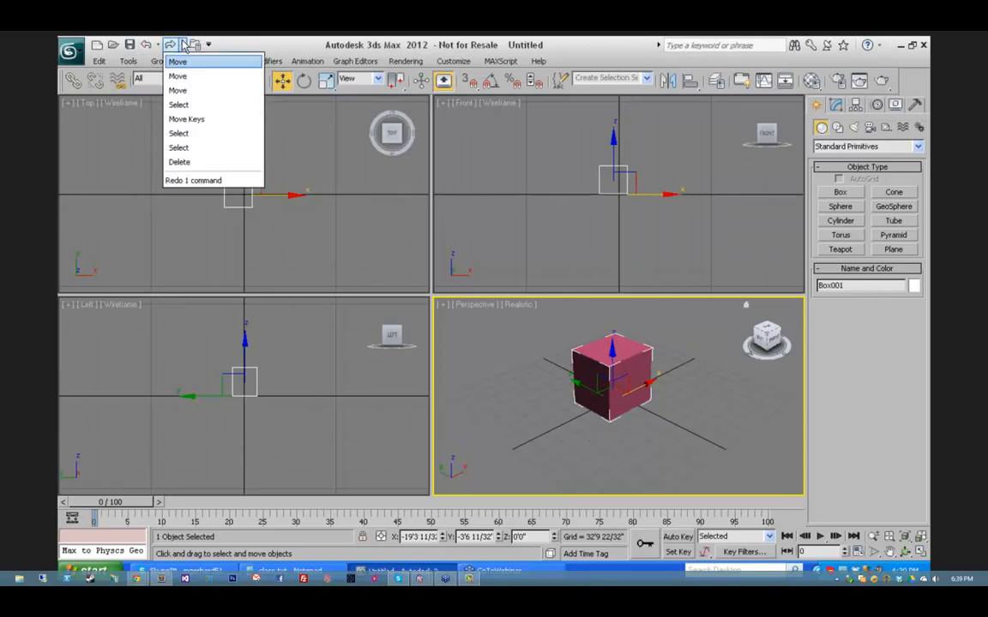
click(190, 162)
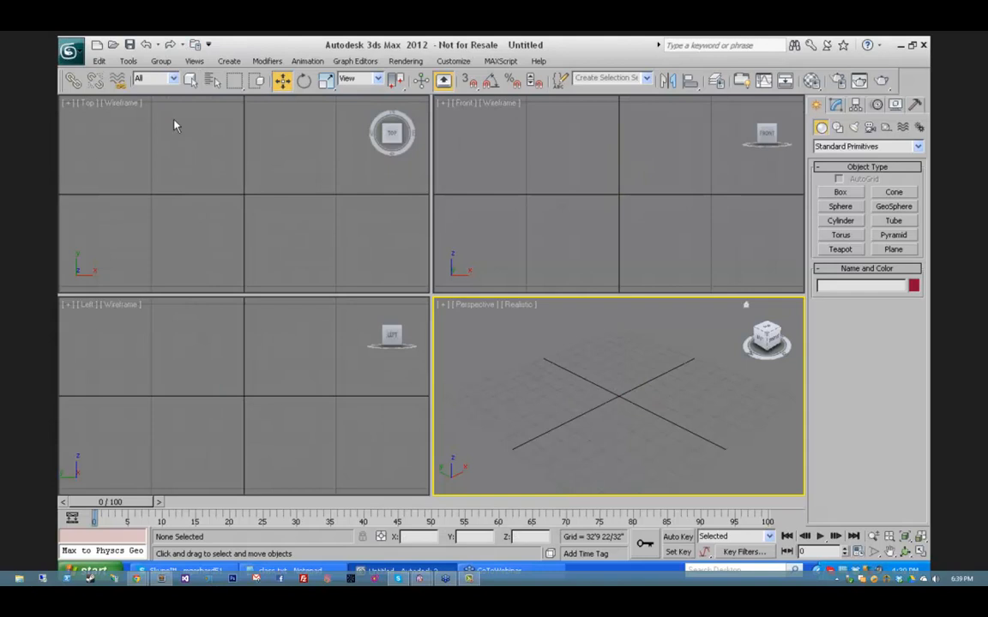
Step: Undo the entire history back through Create, redo everything up to the Select before Delete, and deselect the box
click(157, 47)
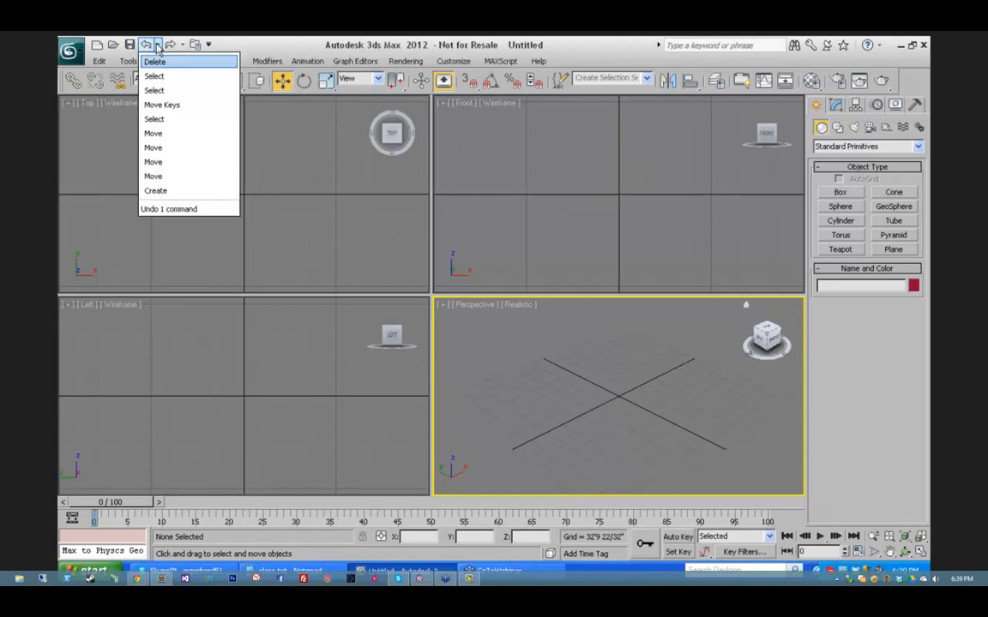
click(165, 192)
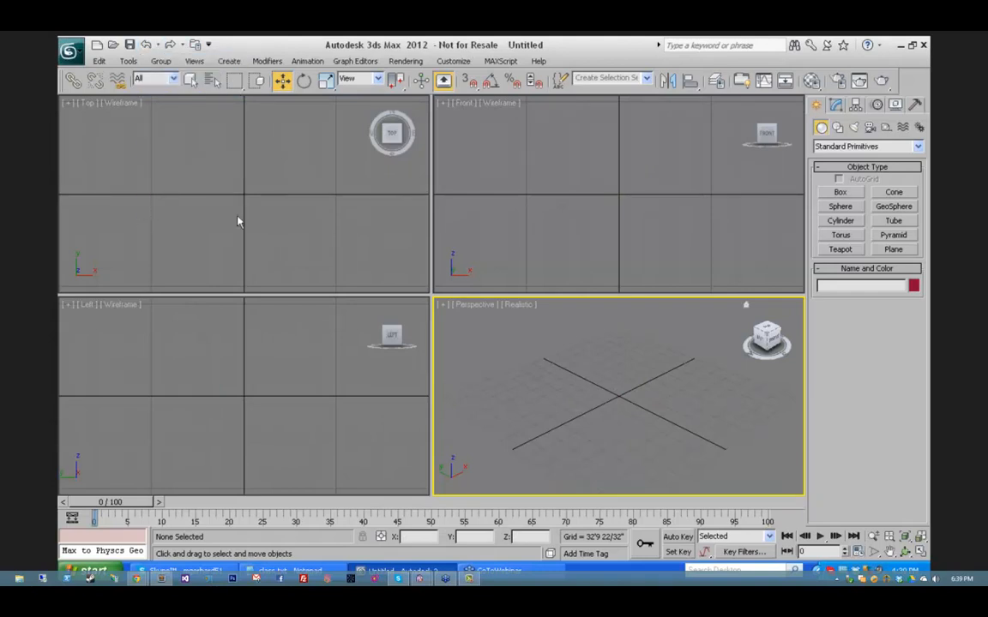
click(182, 45)
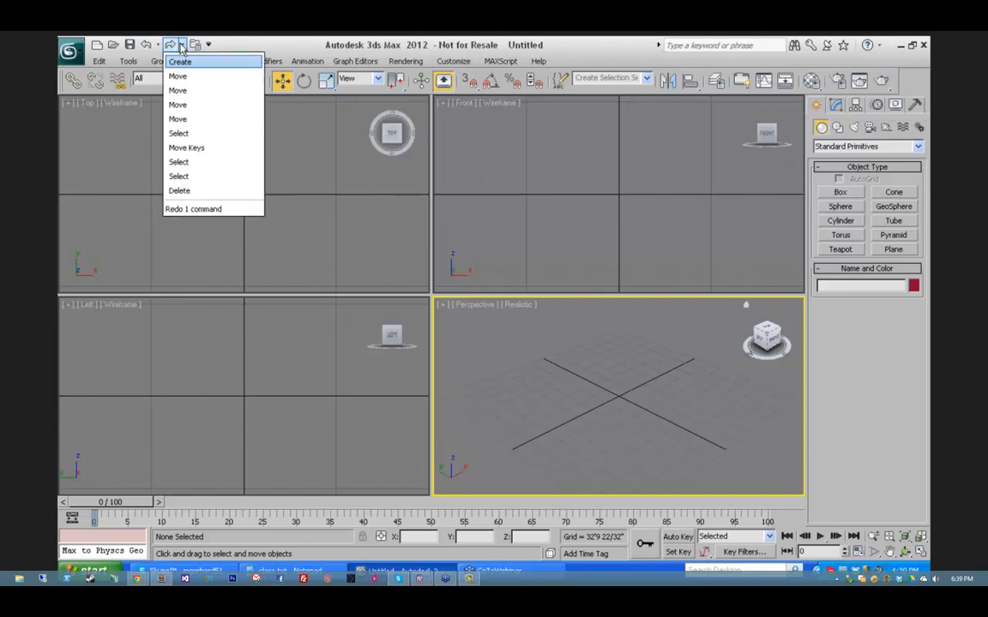
click(192, 180)
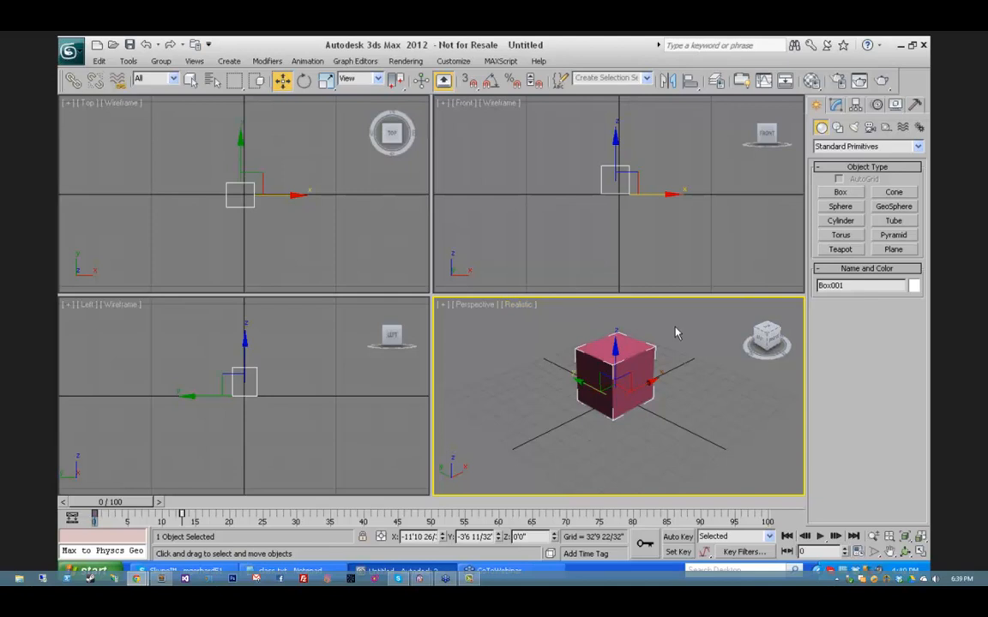
click(709, 382)
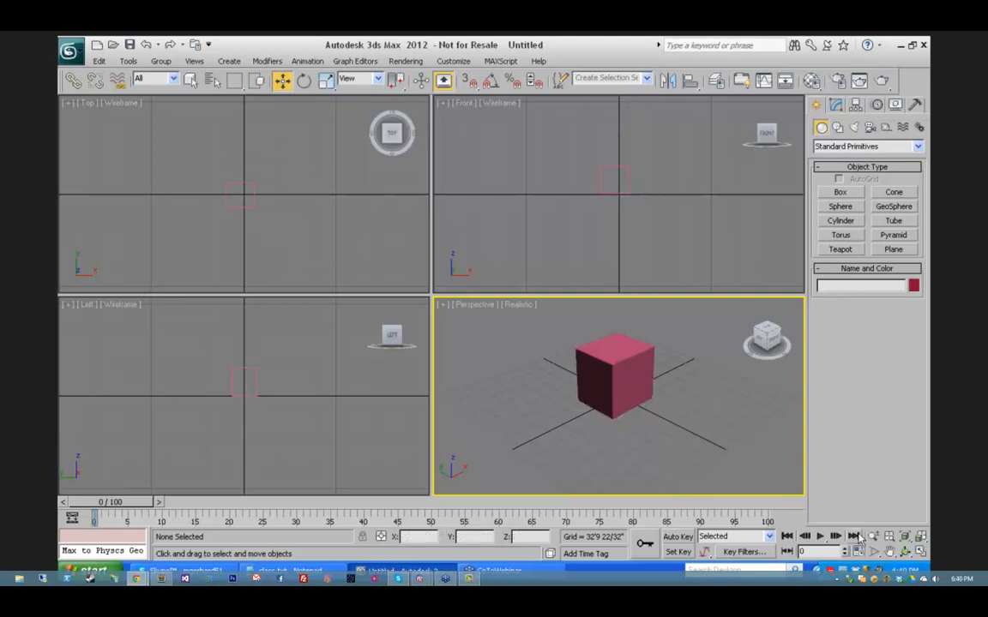
Step: Toggle the Perspective viewport between full size and the four-view layout, leaving it maximized
click(921, 557)
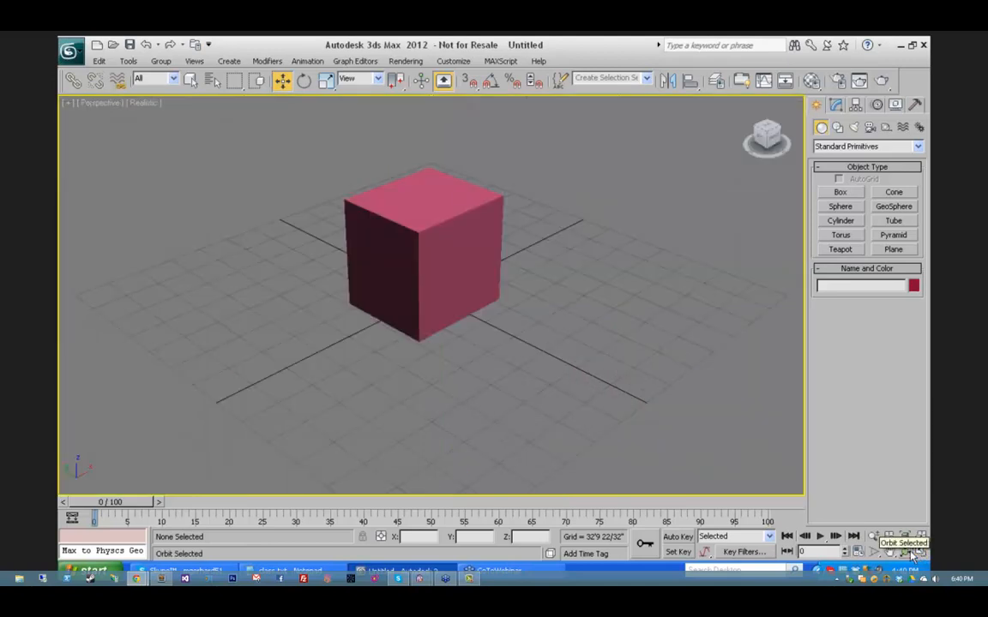
click(921, 556)
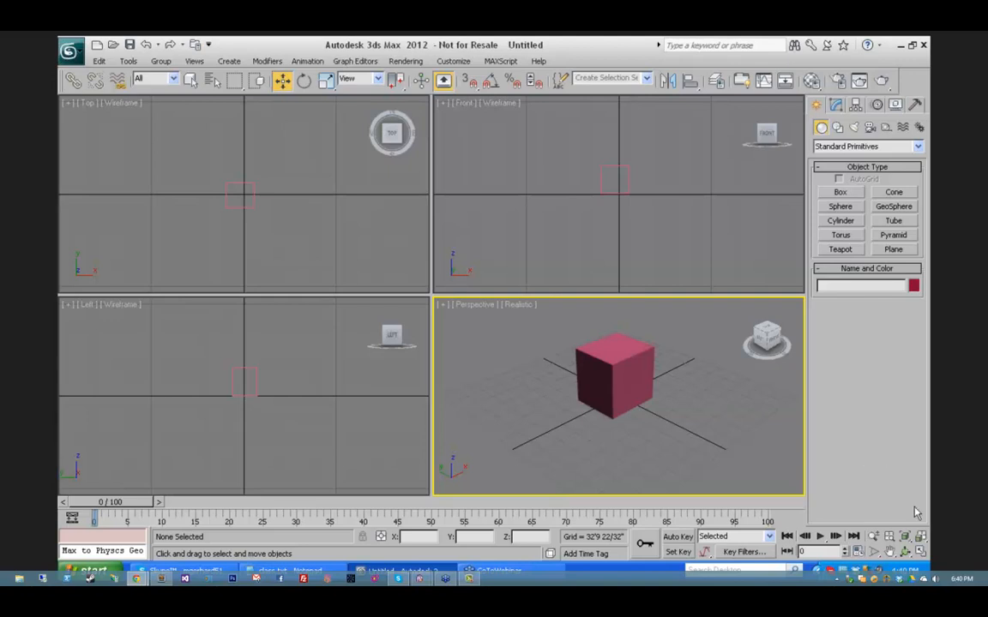
click(921, 556)
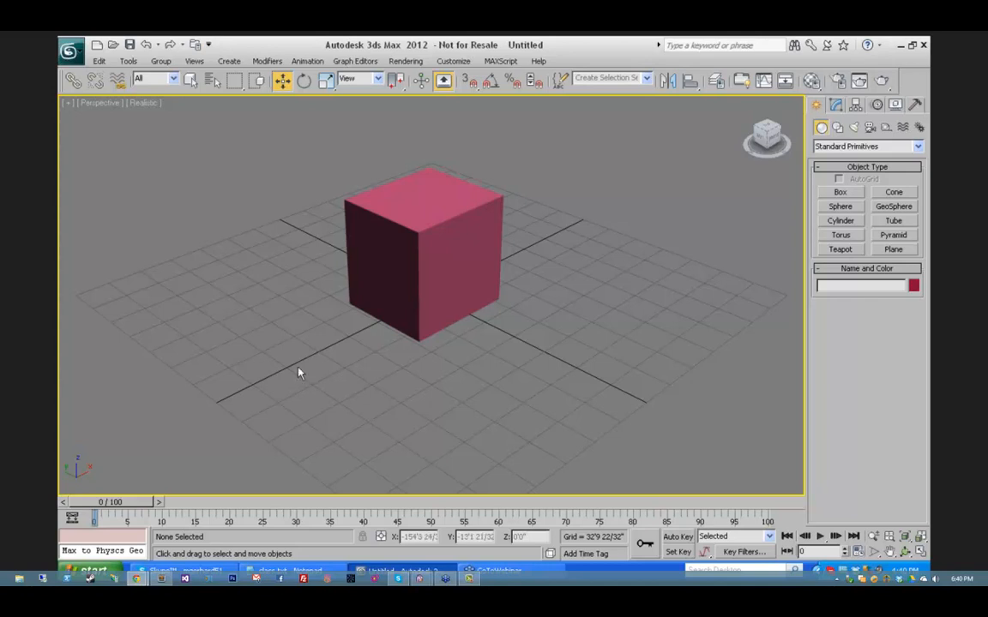
Step: Review the shading, point-of-view and general options offered by the maximized Perspective viewport's labels
click(143, 104)
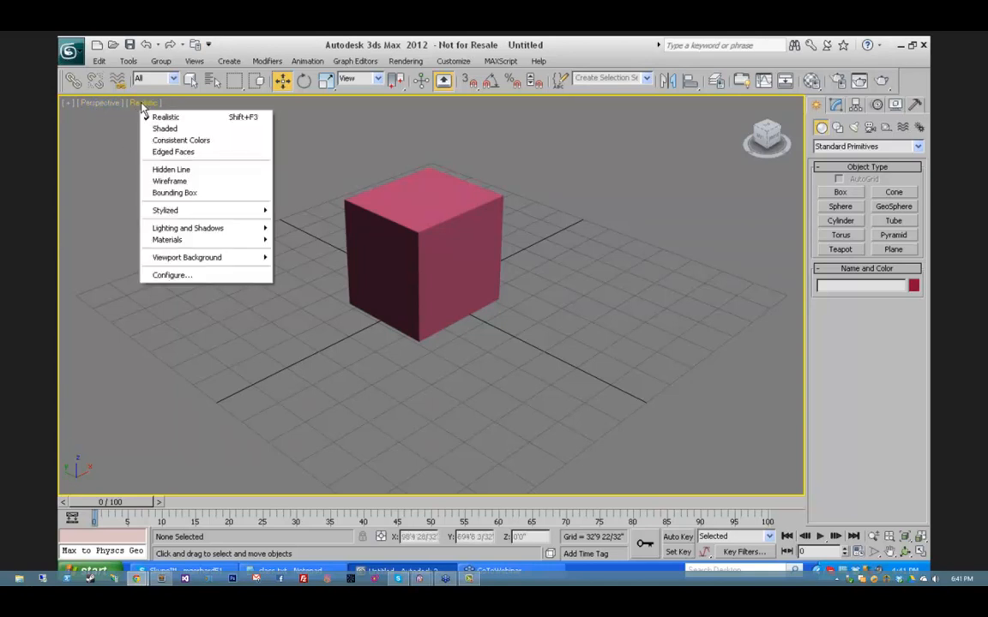
click(97, 103)
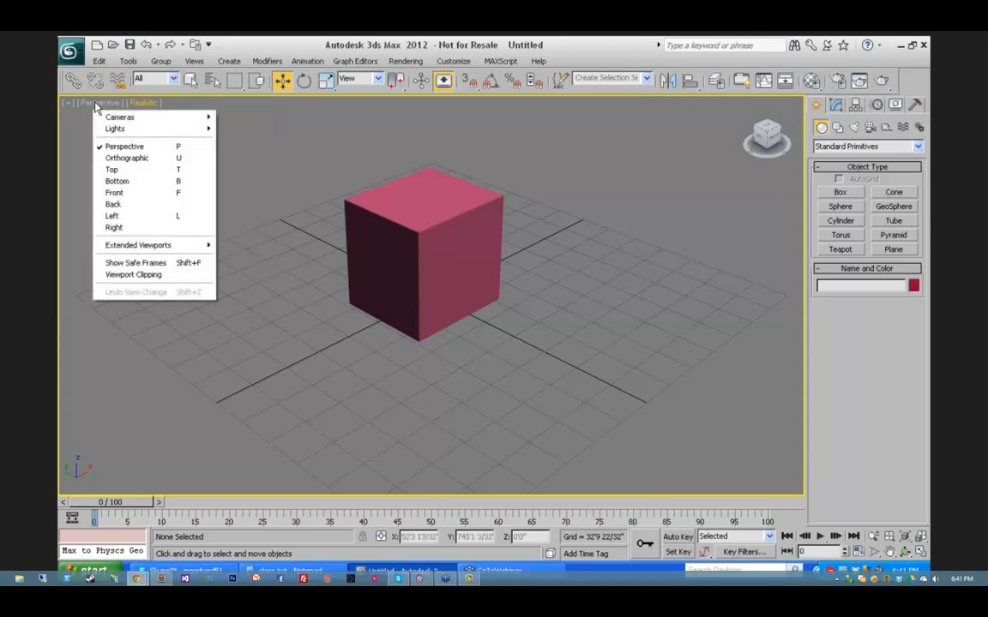
click(67, 103)
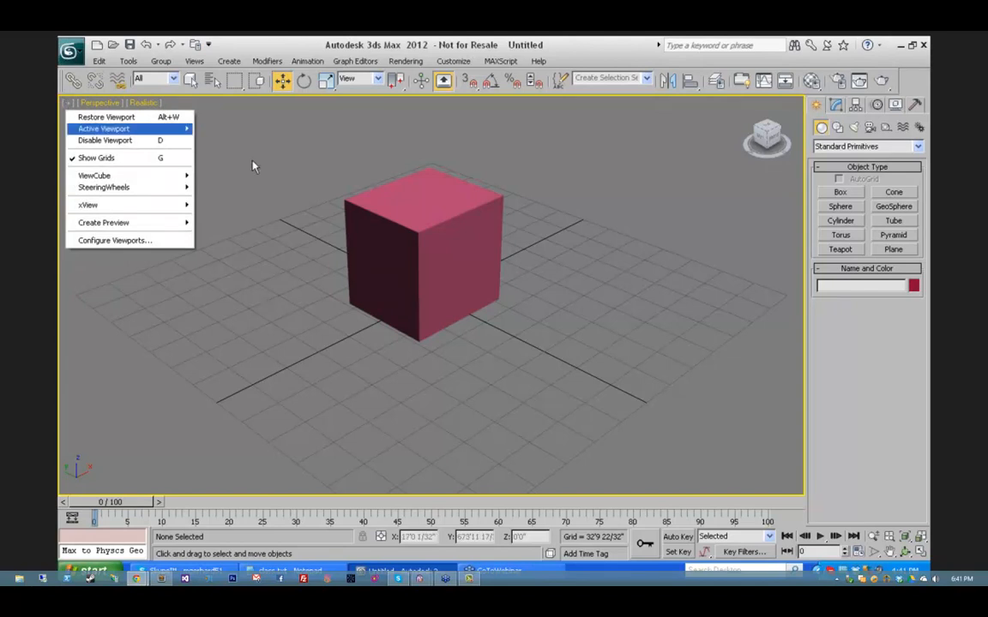
Step: Examine the Scene Undo levels setting in the general preferences and cancel without changing it
click(241, 137)
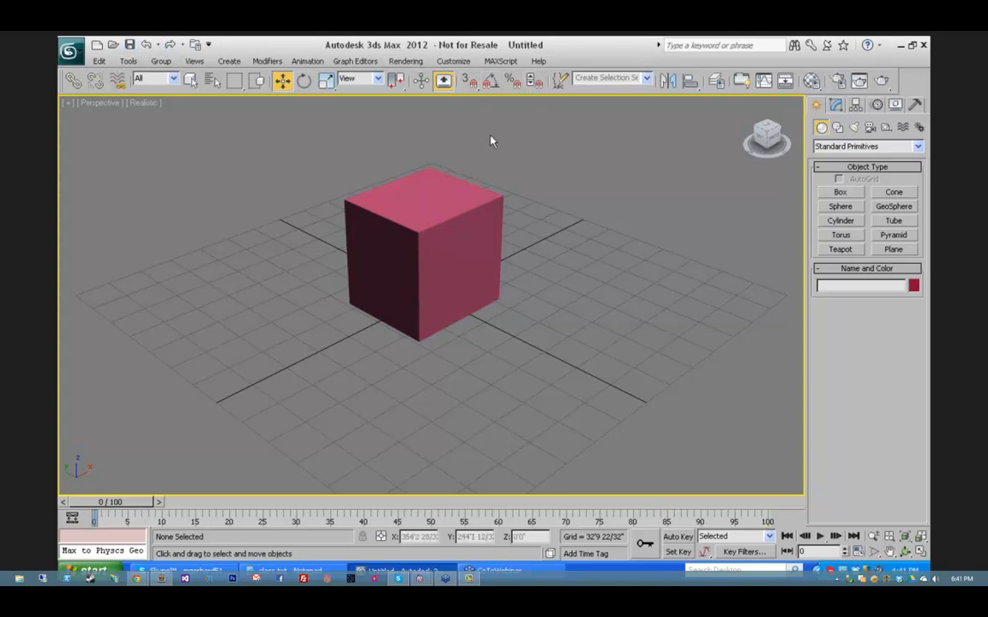
click(447, 62)
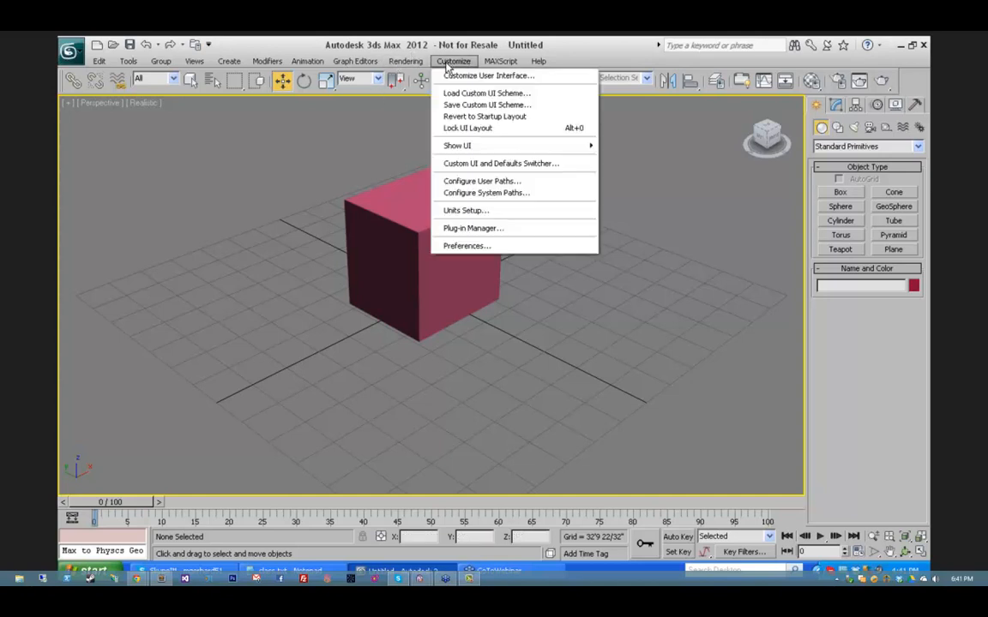
click(467, 246)
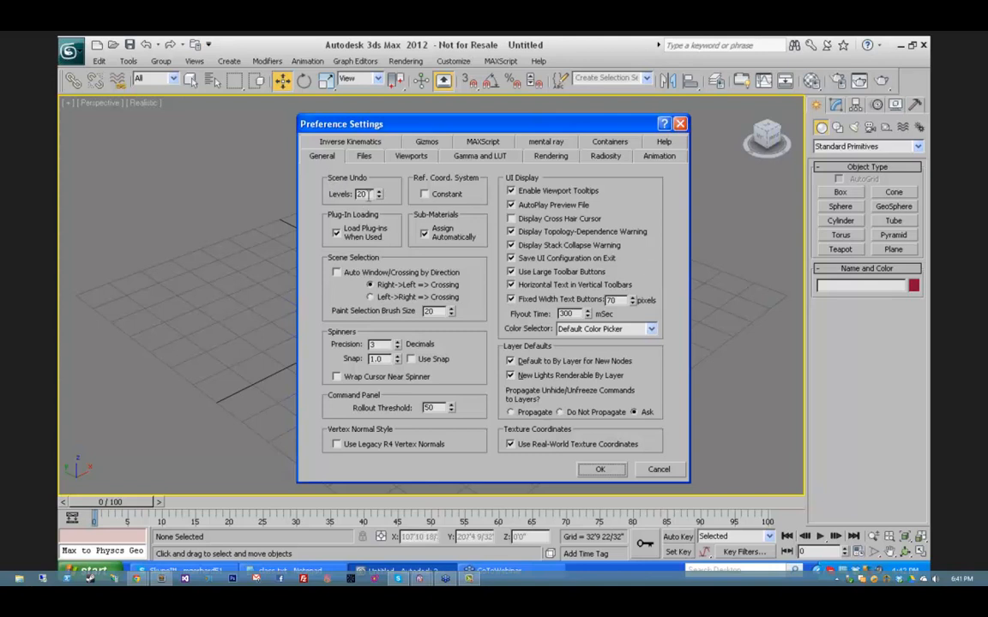
drag(370, 195, 352, 198)
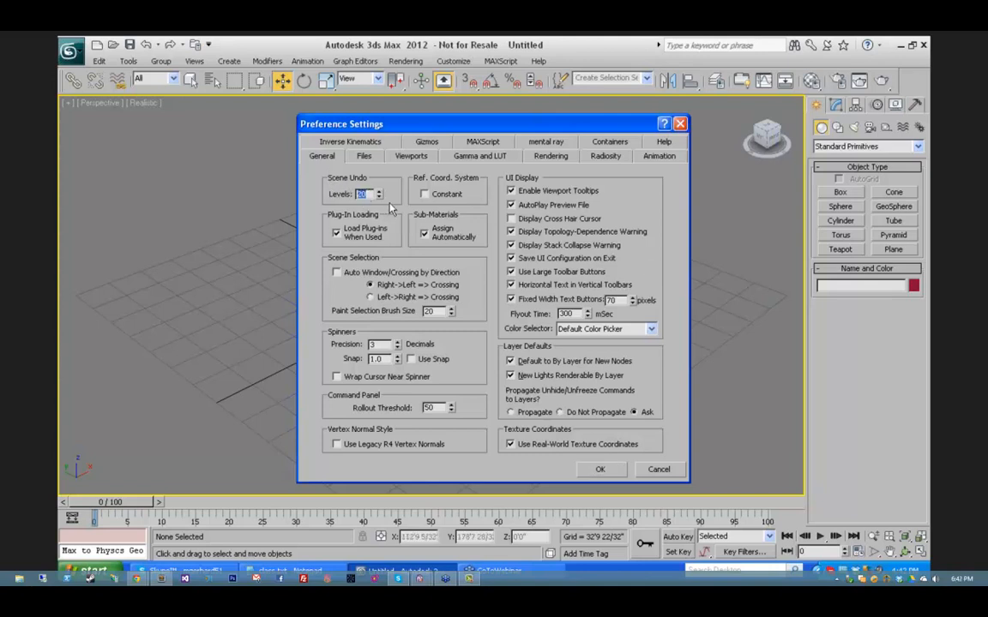
click(368, 196)
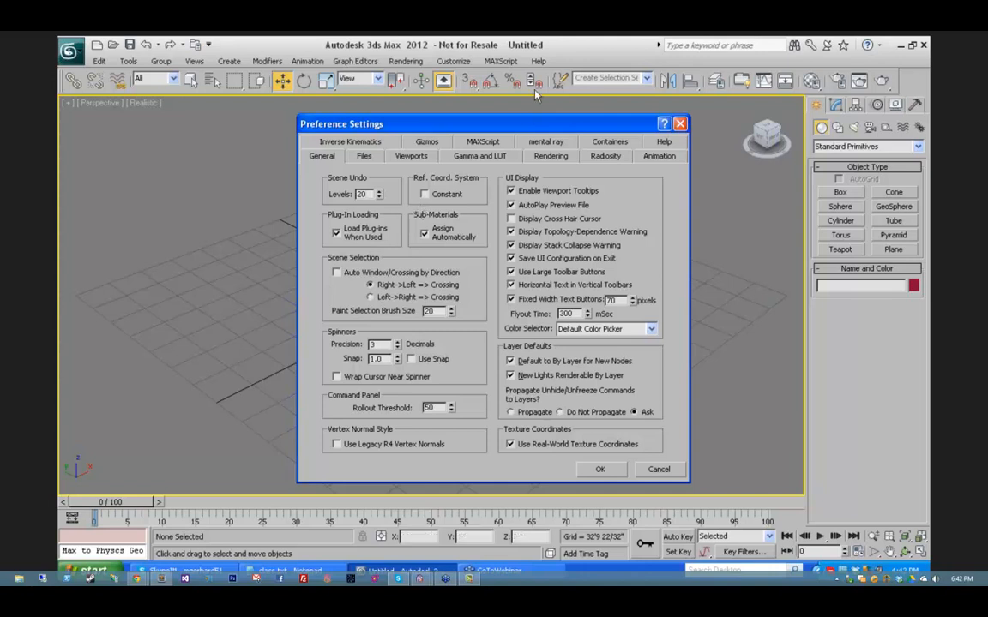
click(660, 471)
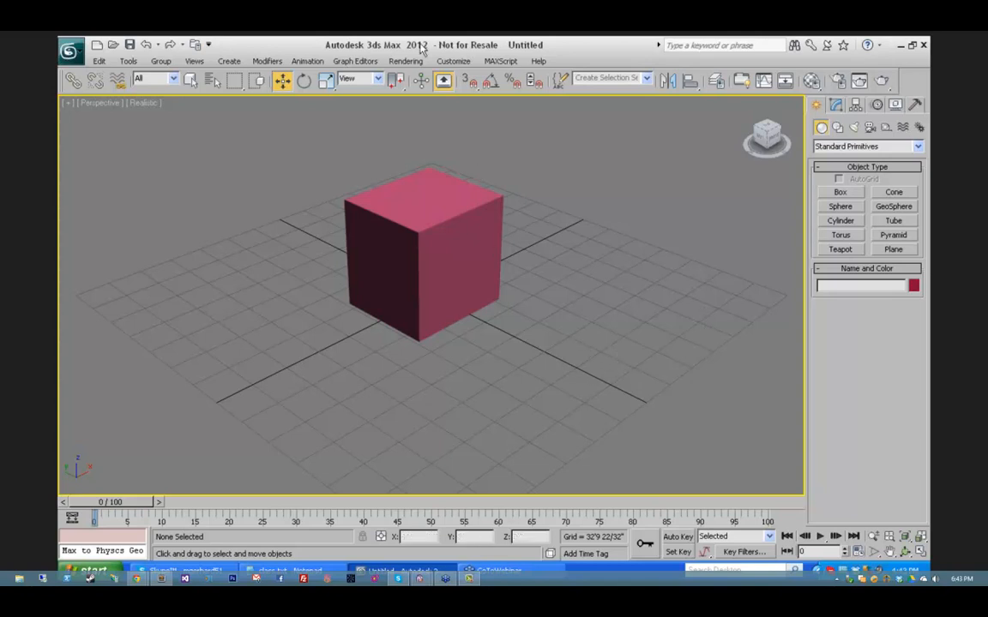
Step: Examine the Auto Backup settings in the file preferences, including the backup interval, and cancel without changes
click(452, 61)
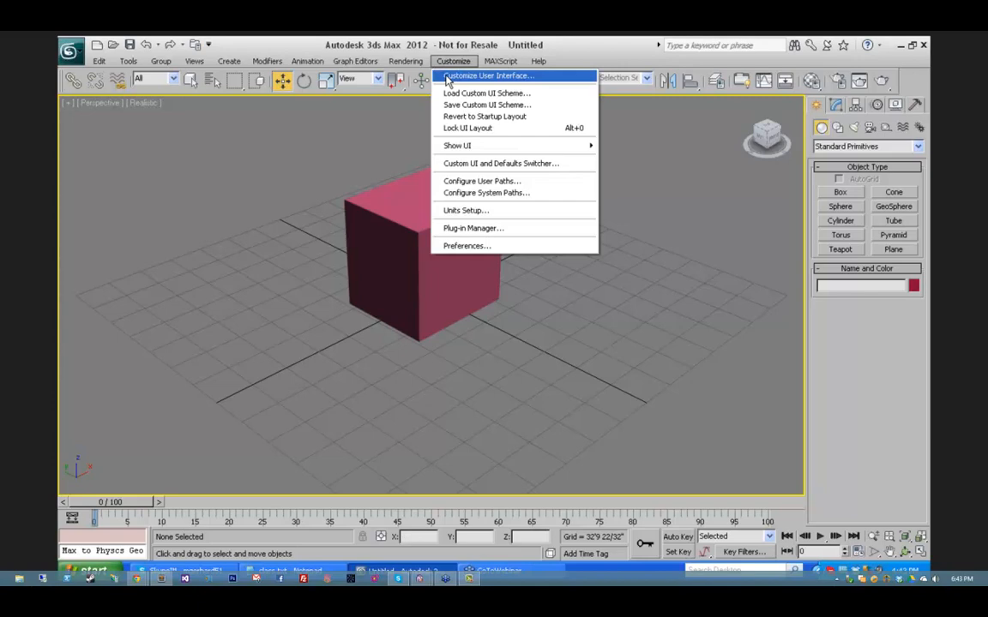
click(472, 243)
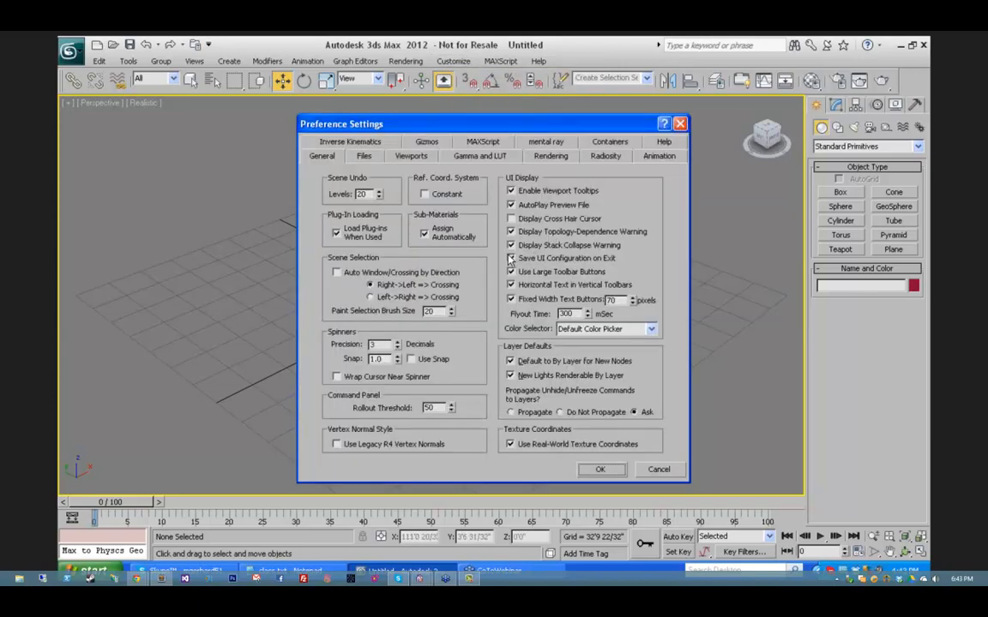
click(365, 157)
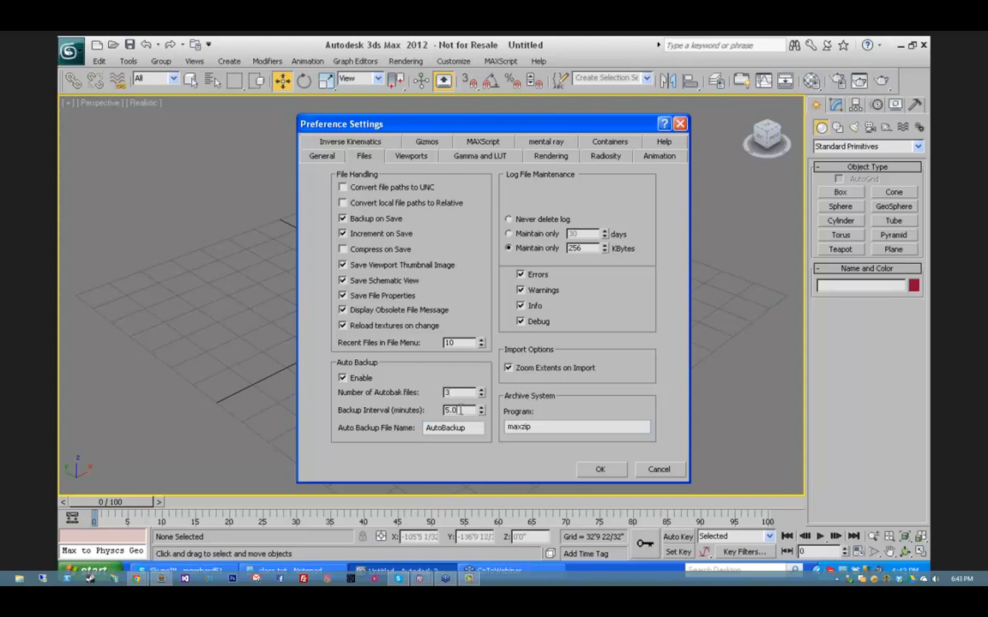
double_click(455, 410)
click(657, 470)
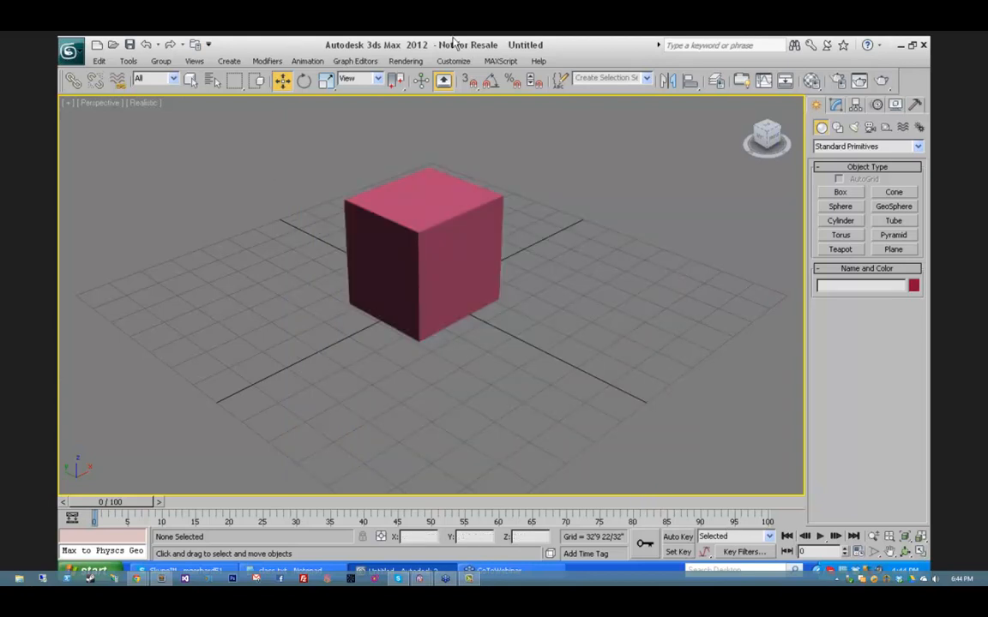
Step: Open the keyboard shortcut customization and browse the list of actions with their assigned shortcuts
click(454, 62)
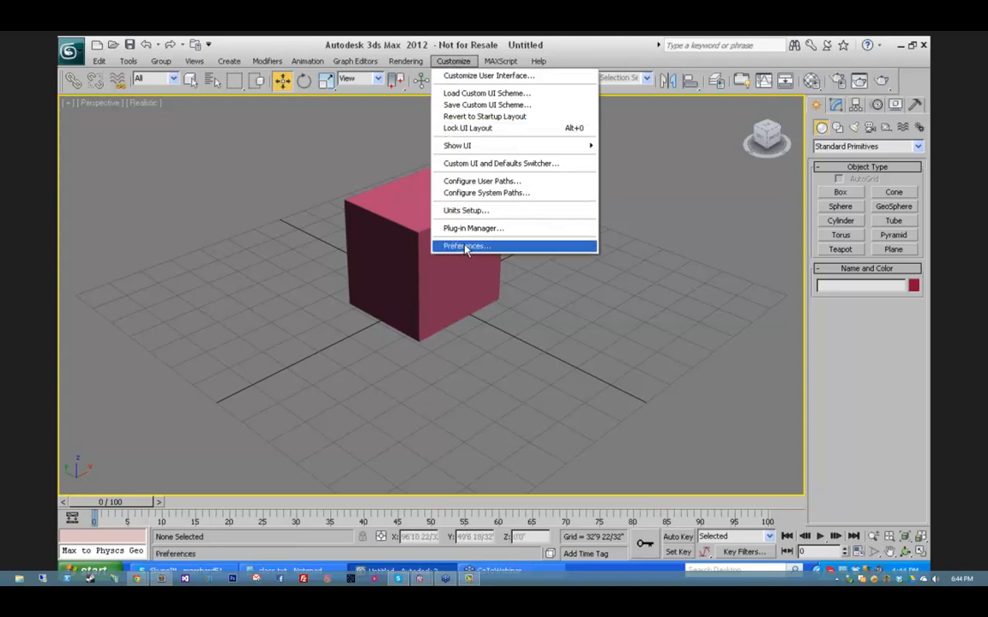
click(481, 79)
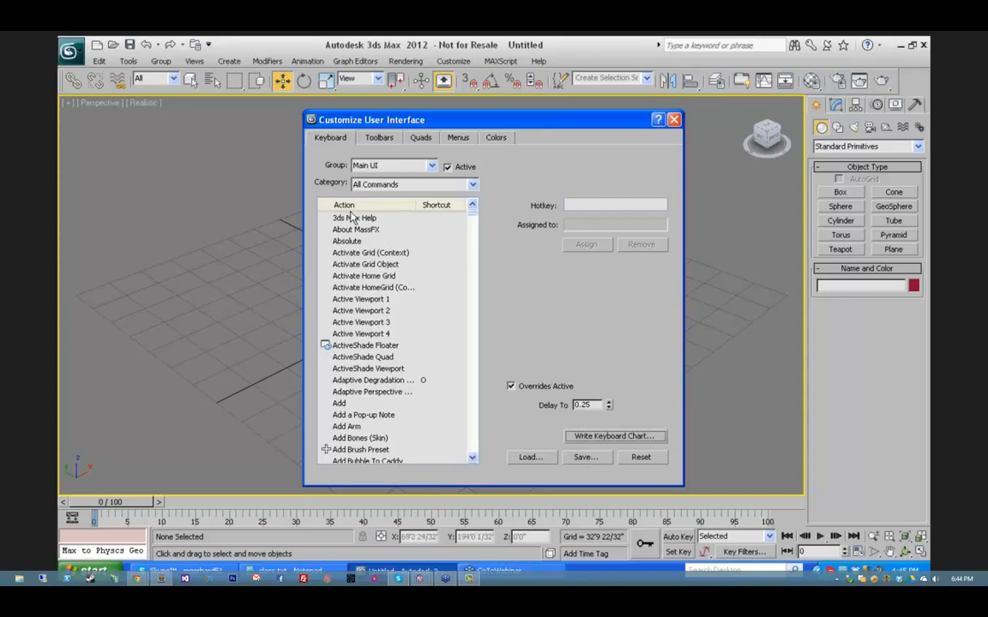
mouse_move(472, 212)
mouse_down()
mouse_move(473, 240)
mouse_move(473, 209)
mouse_up()
scroll(473, 222, down, 13)
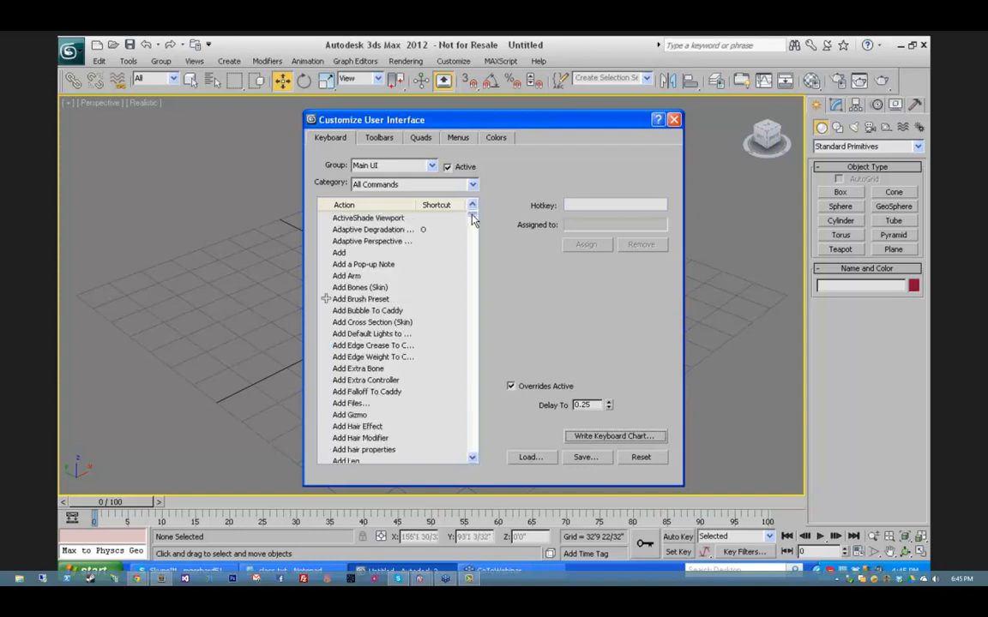
mouse_move(472, 225)
mouse_down()
mouse_move(474, 454)
mouse_move(472, 210)
mouse_up()
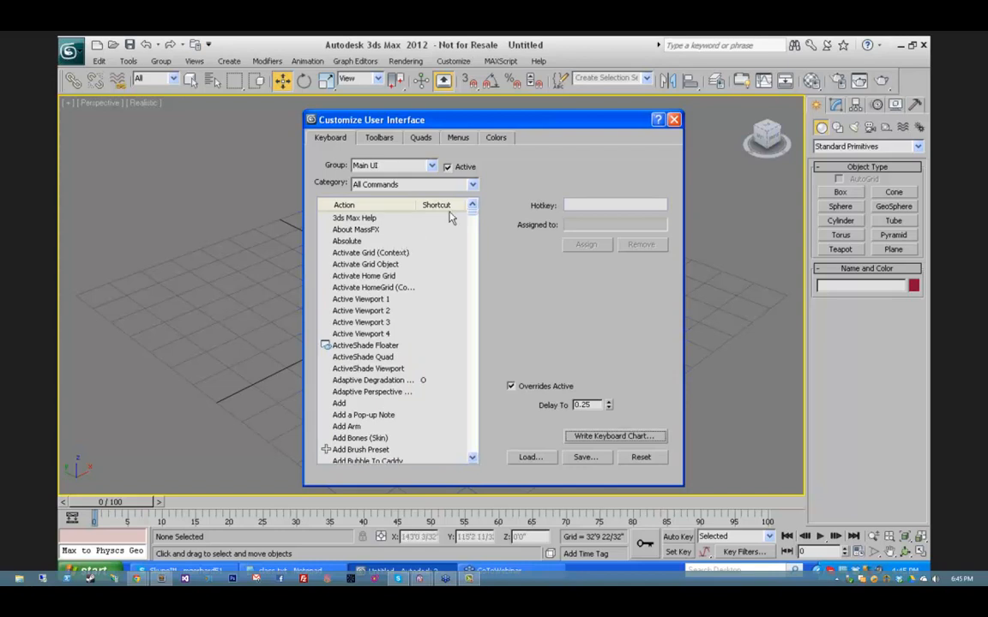
Step: Review the available shortcut groups and command categories, leaving Main UI and All Commands selected
click(432, 166)
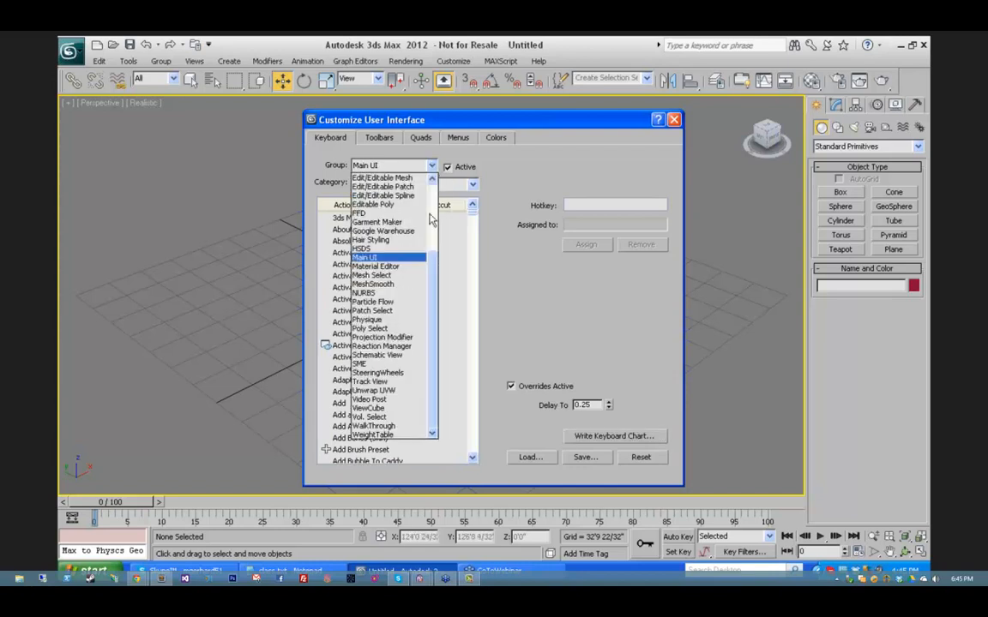
mouse_move(434, 265)
mouse_down()
mouse_move(433, 219)
mouse_move(433, 279)
mouse_up()
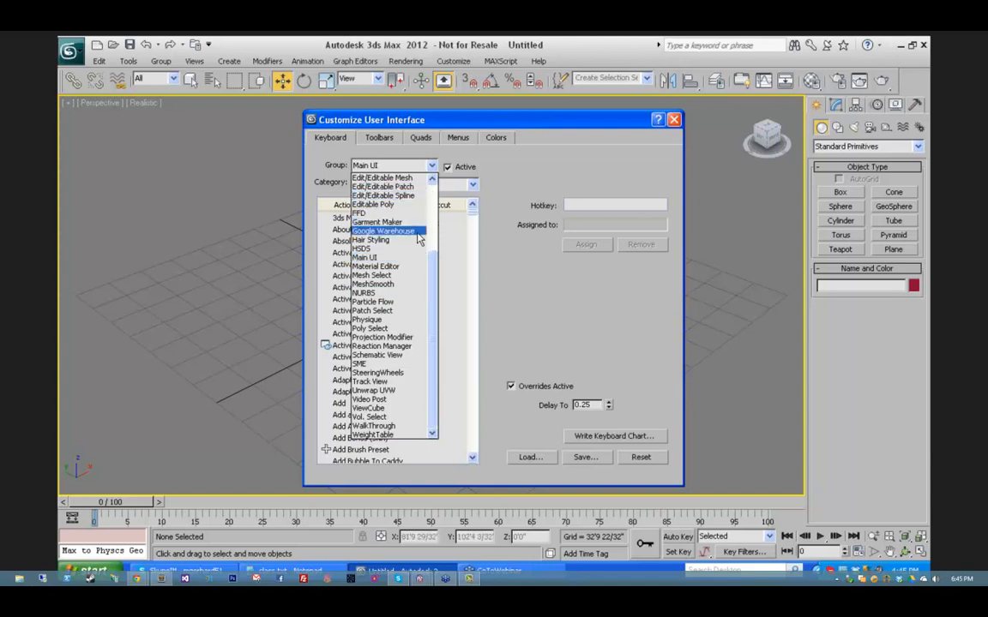
click(431, 166)
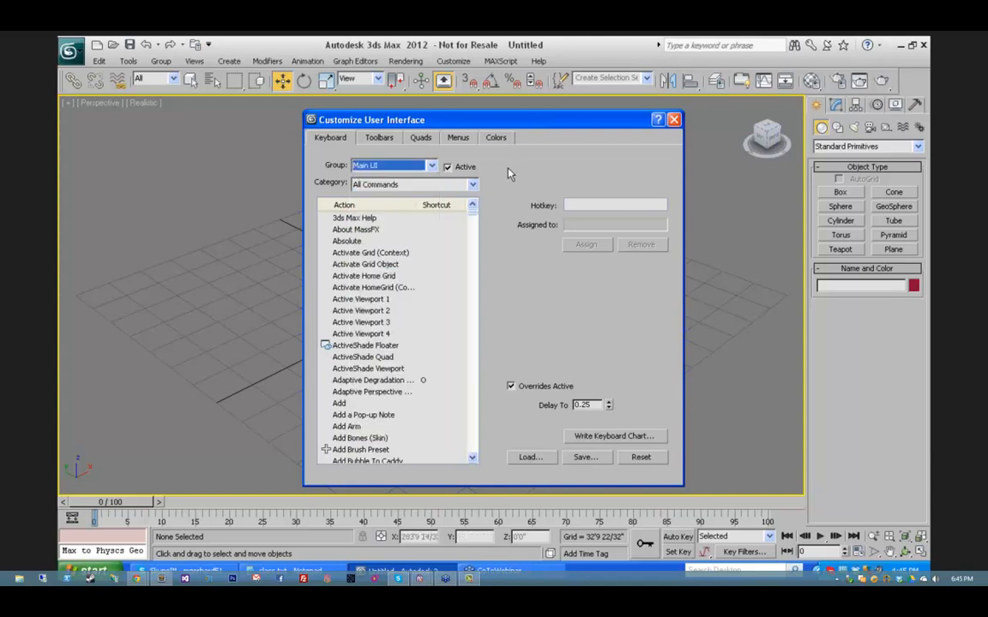
click(472, 185)
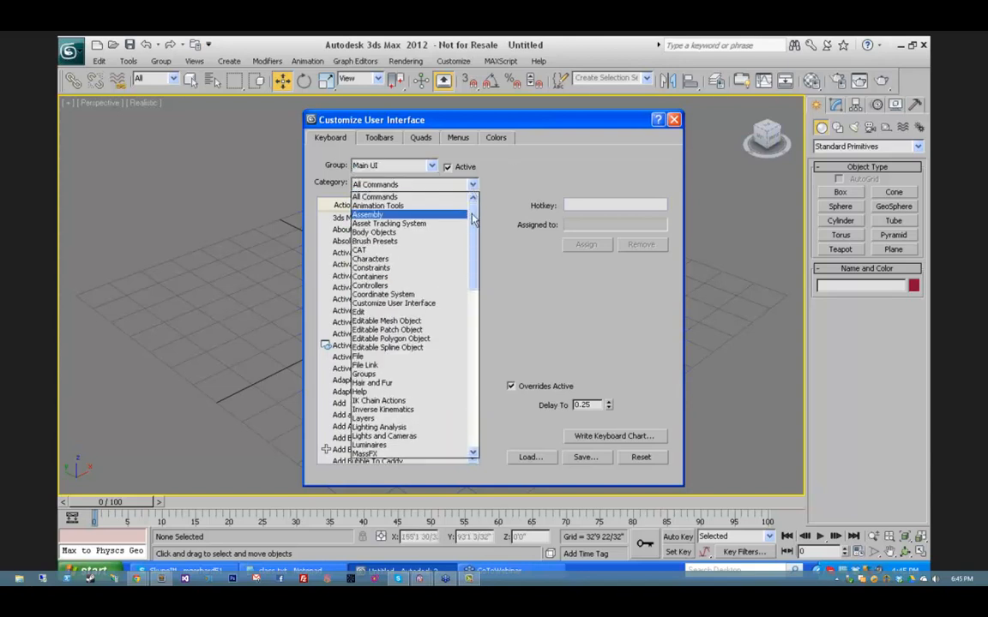
mouse_move(472, 223)
mouse_down()
mouse_move(476, 378)
mouse_move(472, 211)
mouse_up()
click(504, 175)
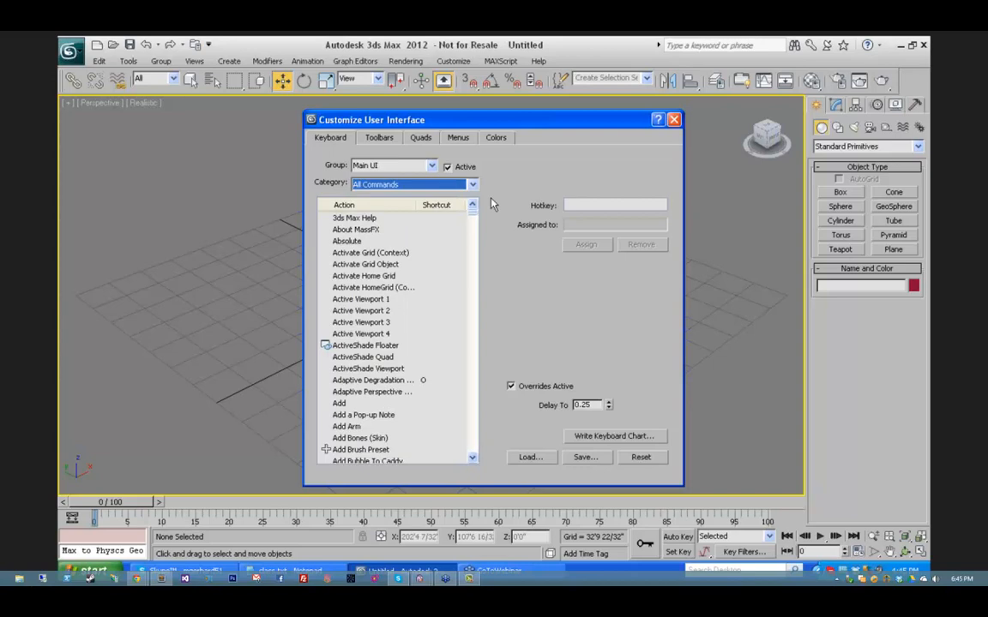
Step: Locate the Maximize Viewport Toggle action in the list of all Main UI commands
drag(472, 219, 478, 264)
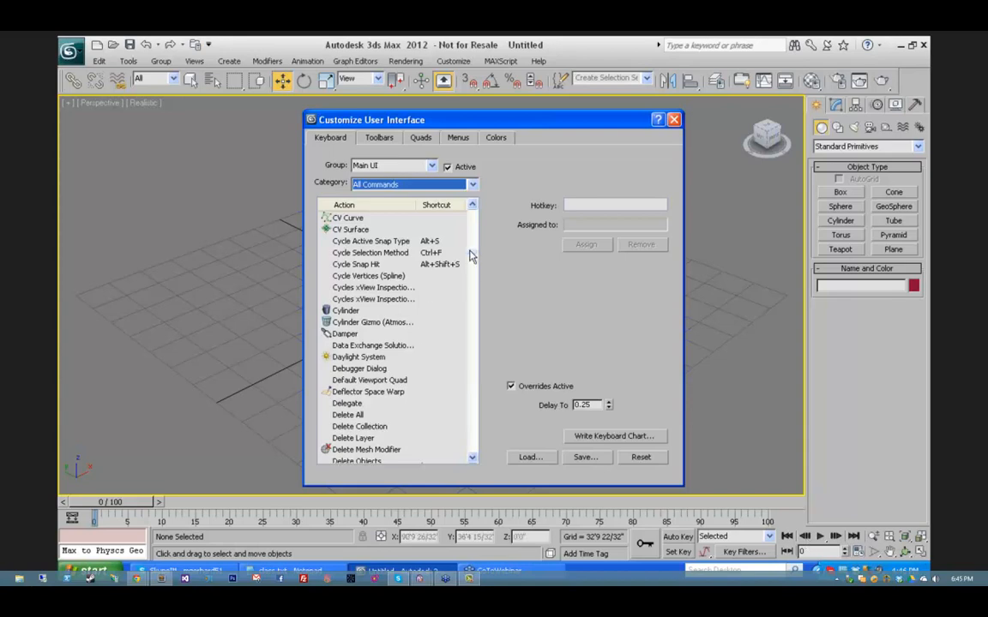
drag(470, 255, 472, 216)
click(341, 254)
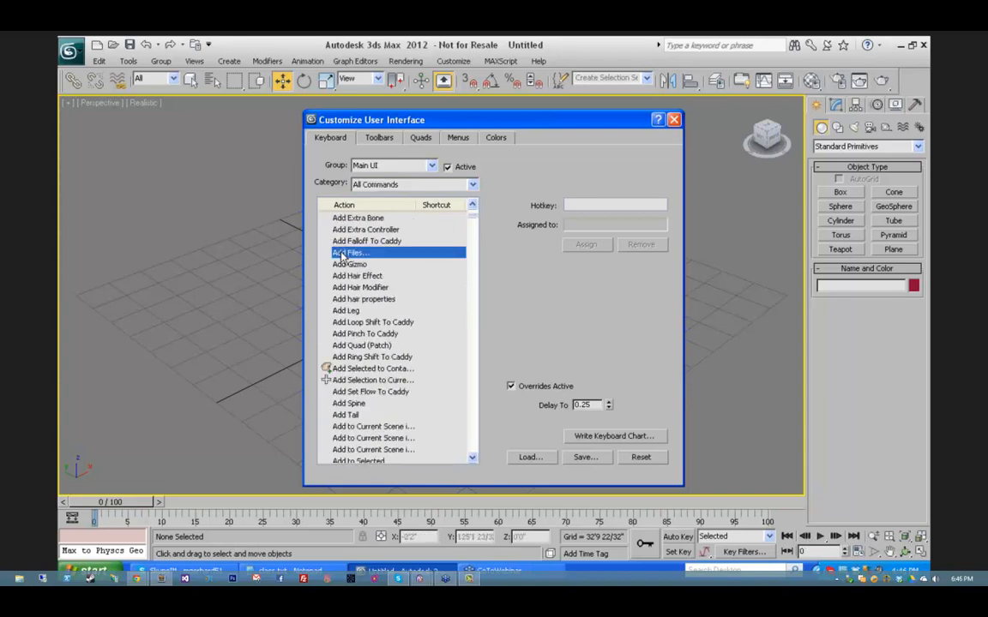
key(m)
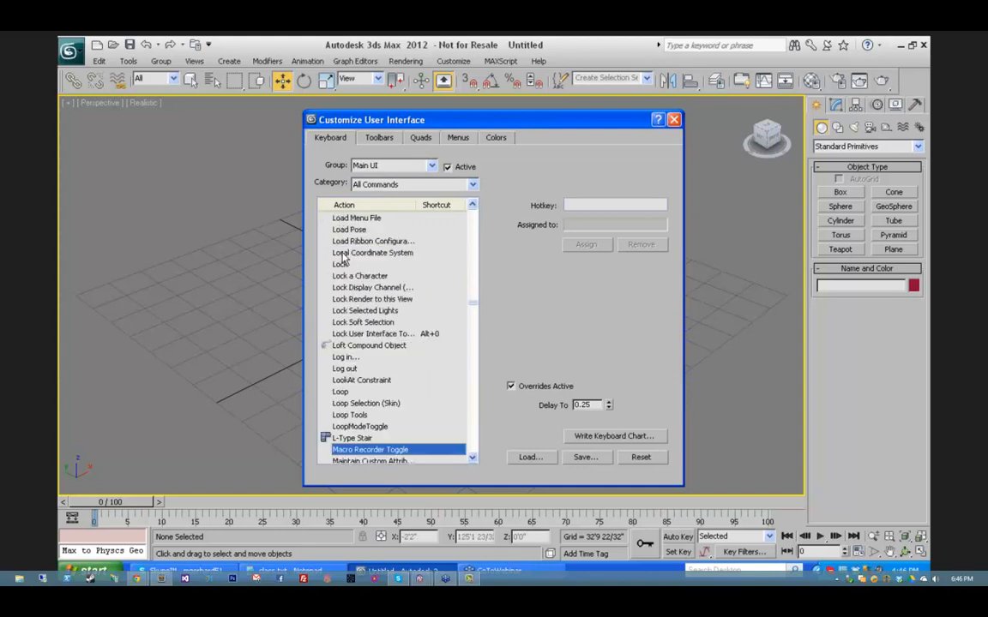
click(472, 458)
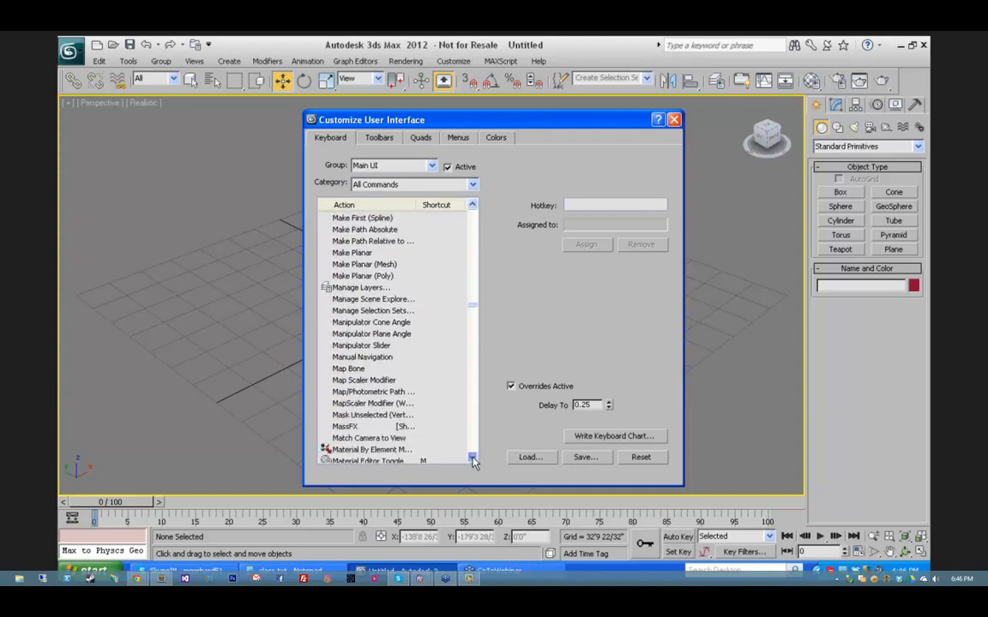
drag(472, 461, 474, 461)
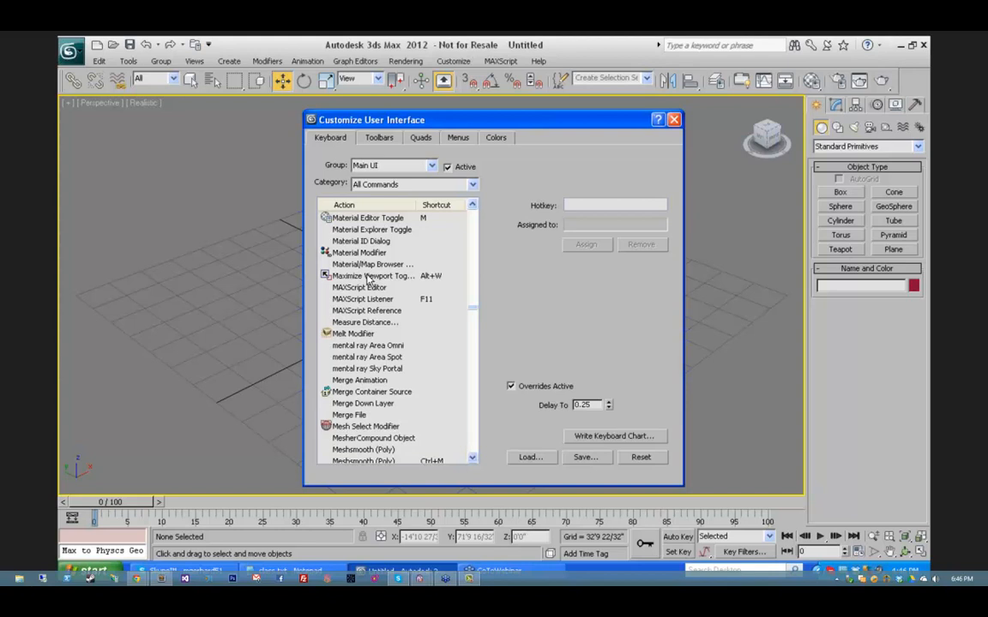
Step: Try Space as the hotkey for Maximize Viewport Toggle, clear it without assigning, and close the customization dialog
click(427, 277)
click(575, 206)
key(space)
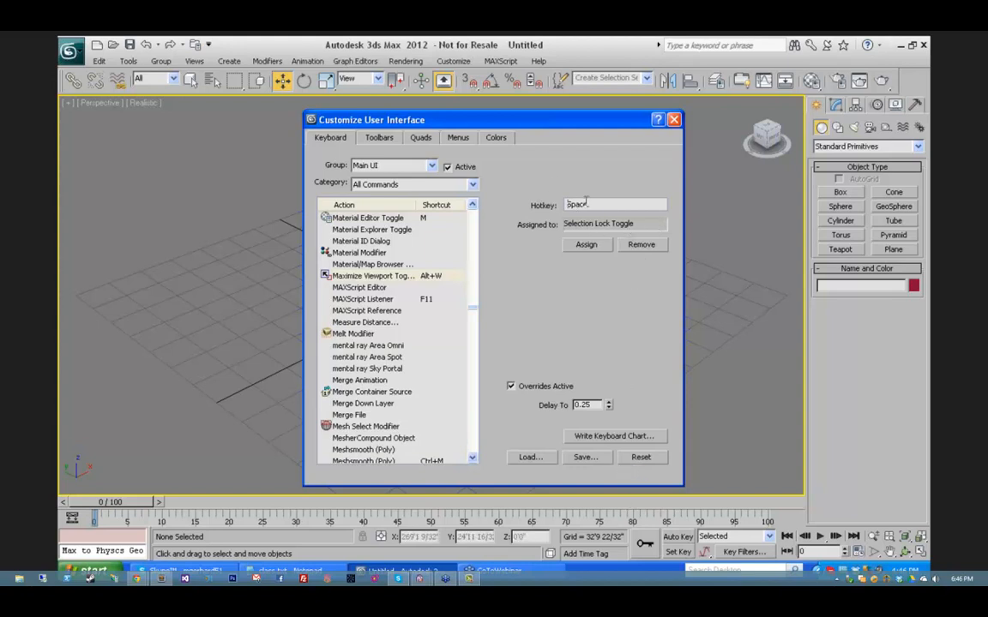
drag(595, 205, 554, 211)
key(BackSpace)
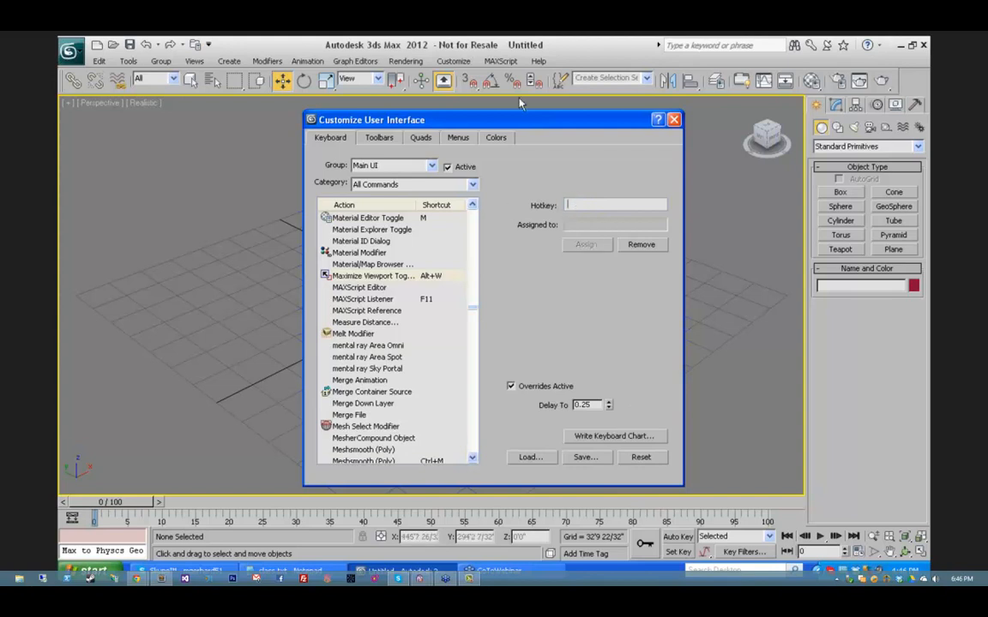
click(674, 121)
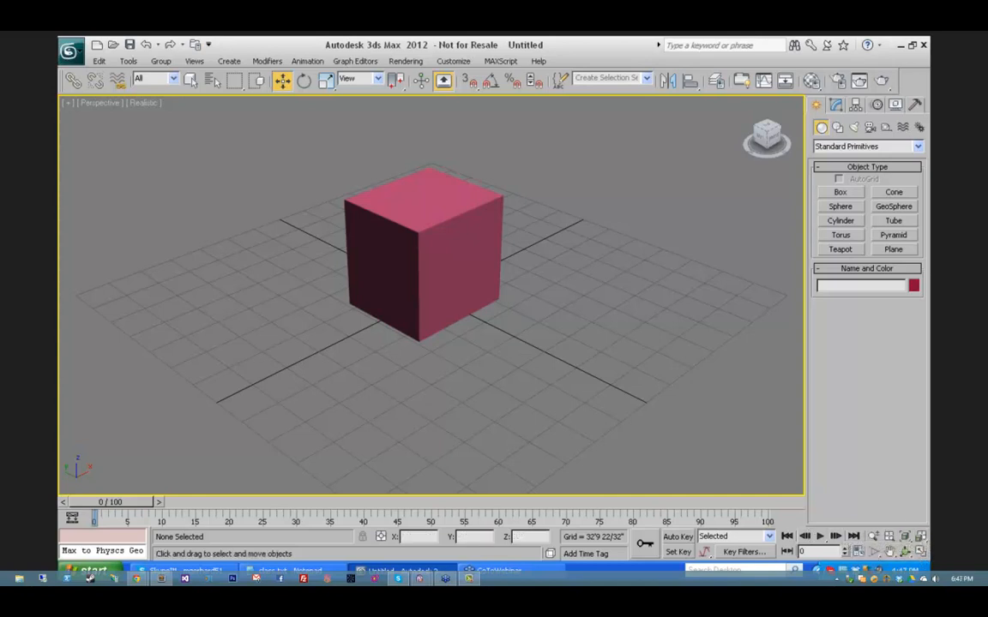
Step: Create a pointed cone to the right of the box, with a base radius of about 12' and a height of about 70'
click(873, 537)
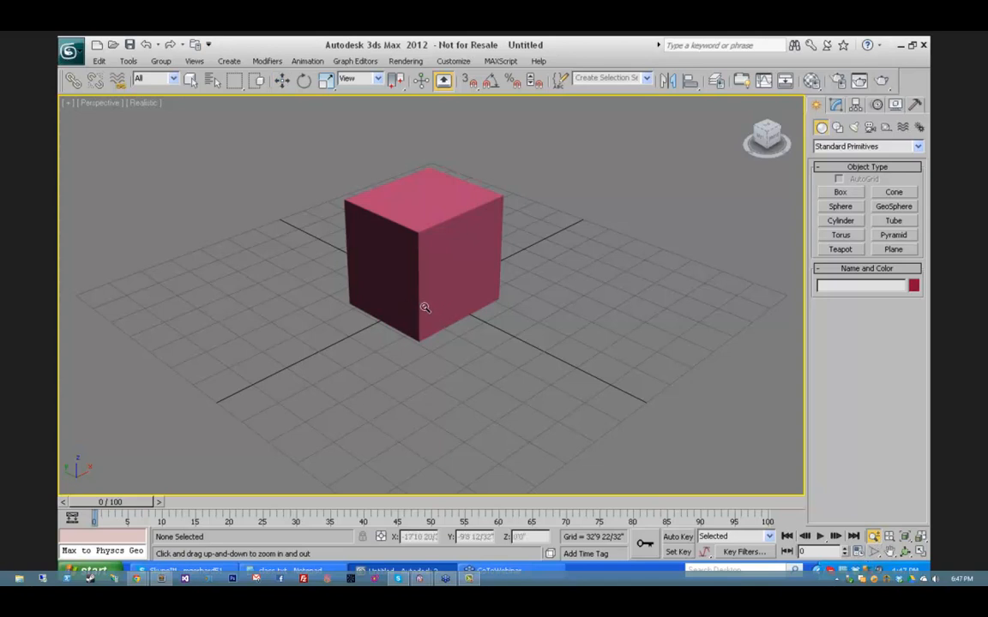
mouse_move(425, 307)
mouse_down()
mouse_move(425, 281)
mouse_move(421, 344)
mouse_move(425, 291)
mouse_up()
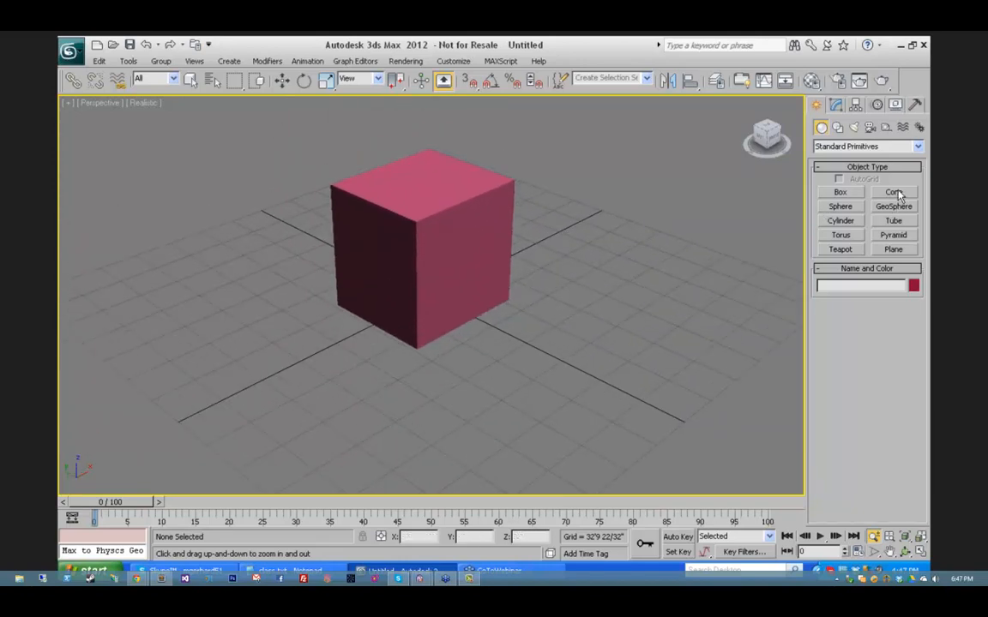
click(894, 193)
drag(750, 286, 766, 283)
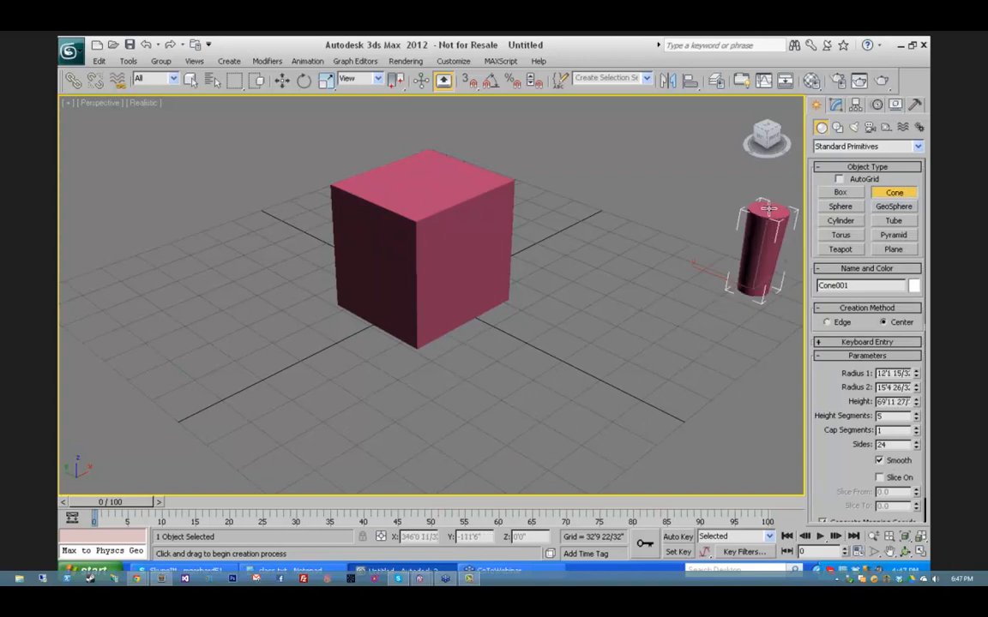
click(766, 230)
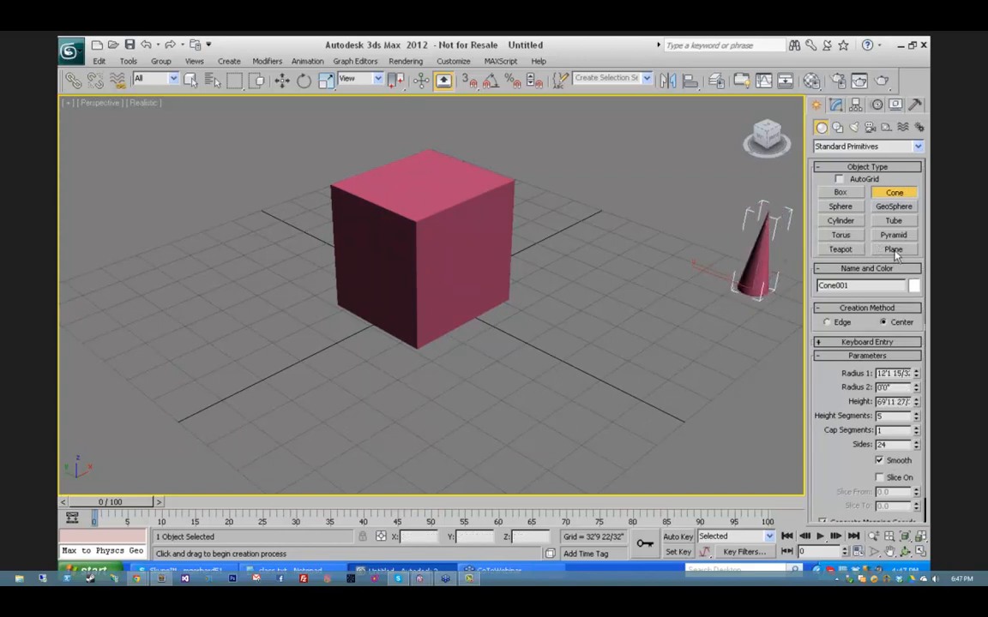
Step: Create a torus to the left of the box, with Radius 1 about 17'6" and Radius 2 about 6'
click(841, 236)
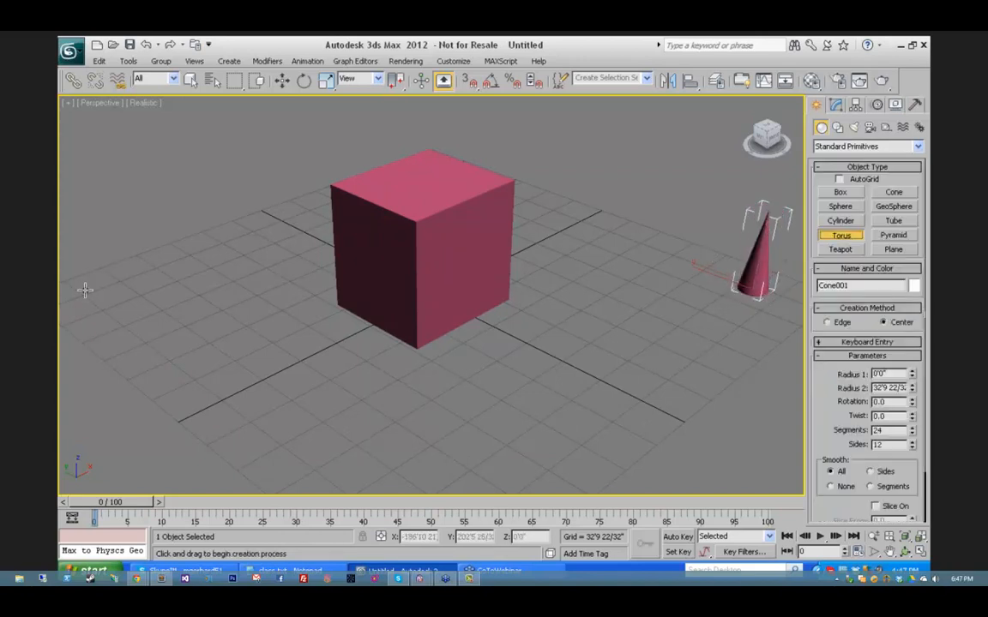
drag(84, 287, 110, 304)
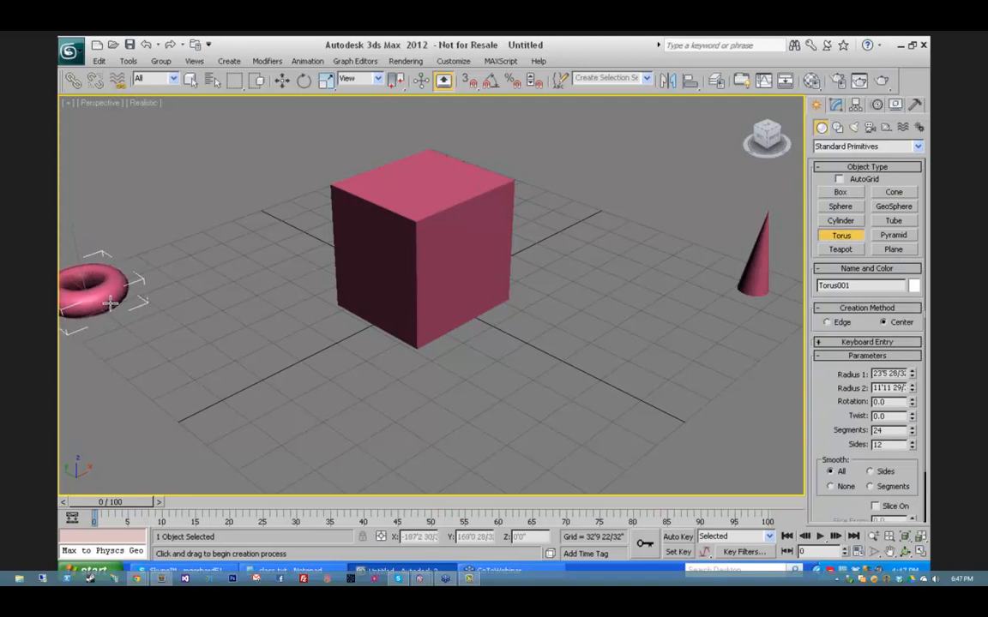
click(102, 298)
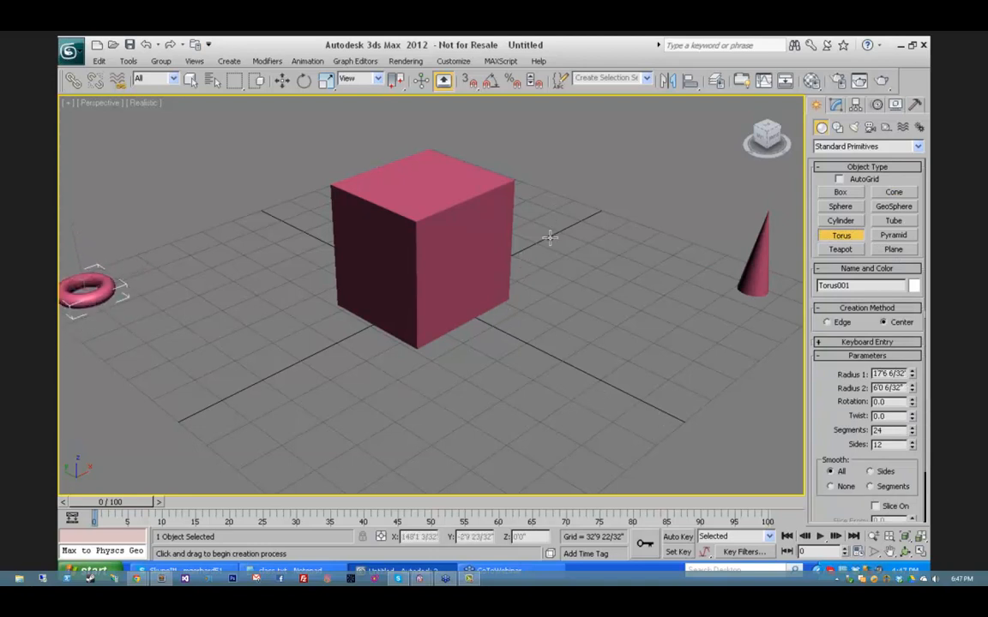
Step: Zoom the Perspective view out slightly with the Zoom tool so the torus and cone fit fully in view
key(w)
key(alt+z)
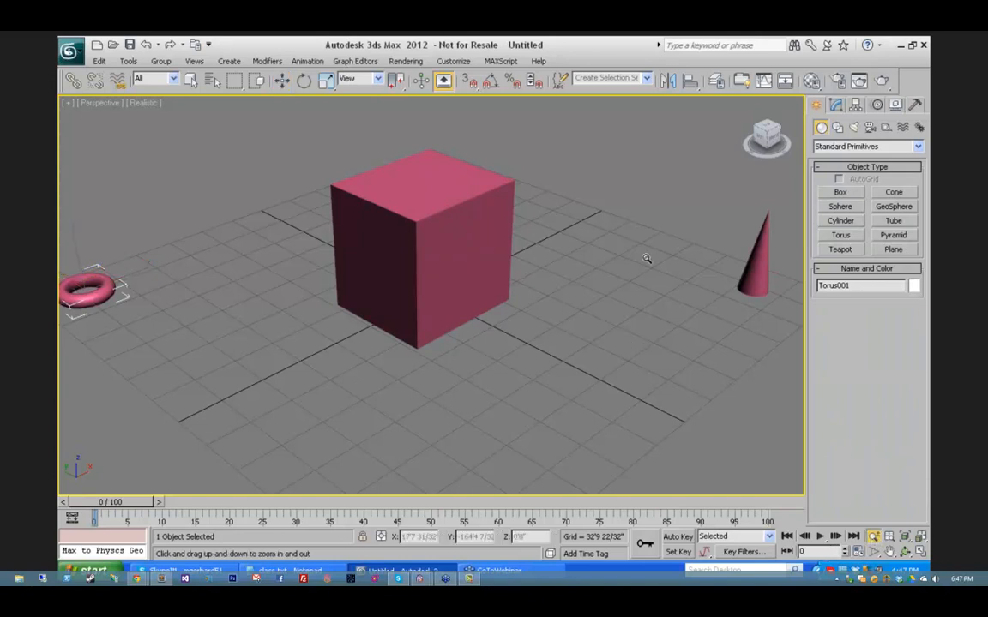
drag(751, 295, 721, 309)
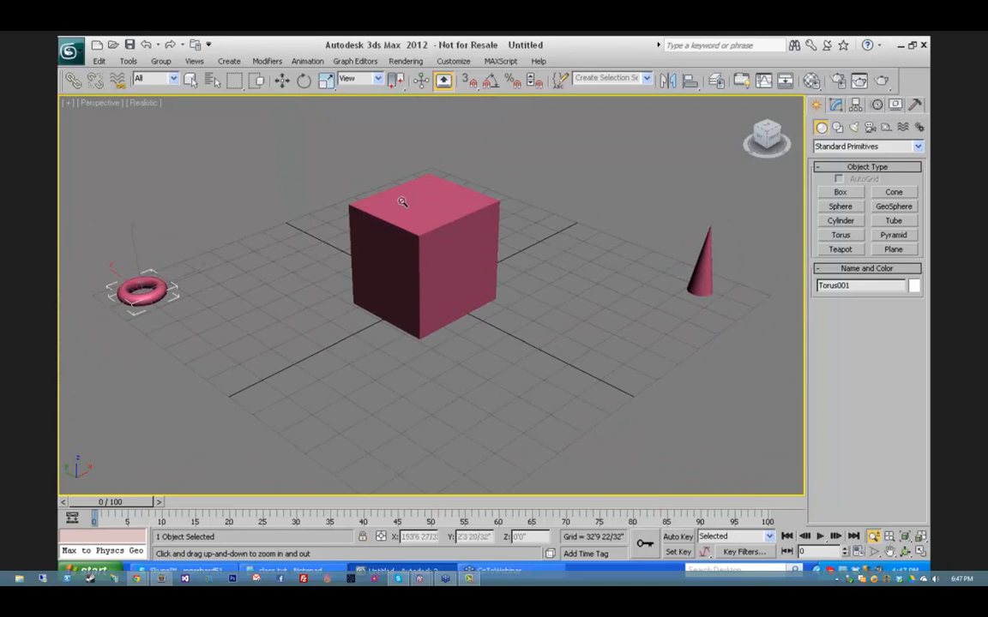
Step: Enable Zoom About Mouse Point for both orthographic and perspective views in the viewport preferences
click(453, 61)
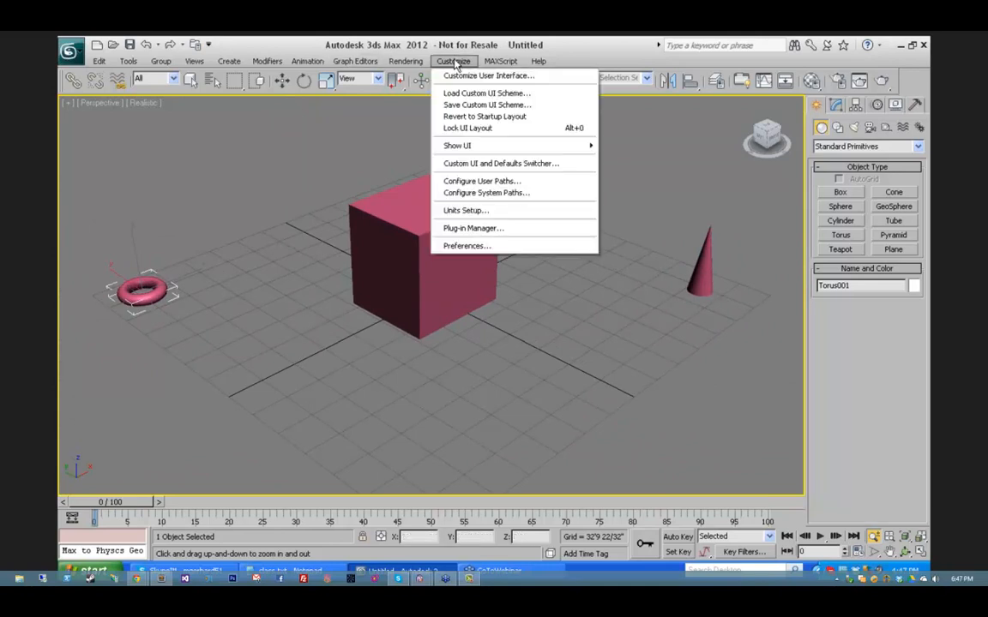
click(463, 246)
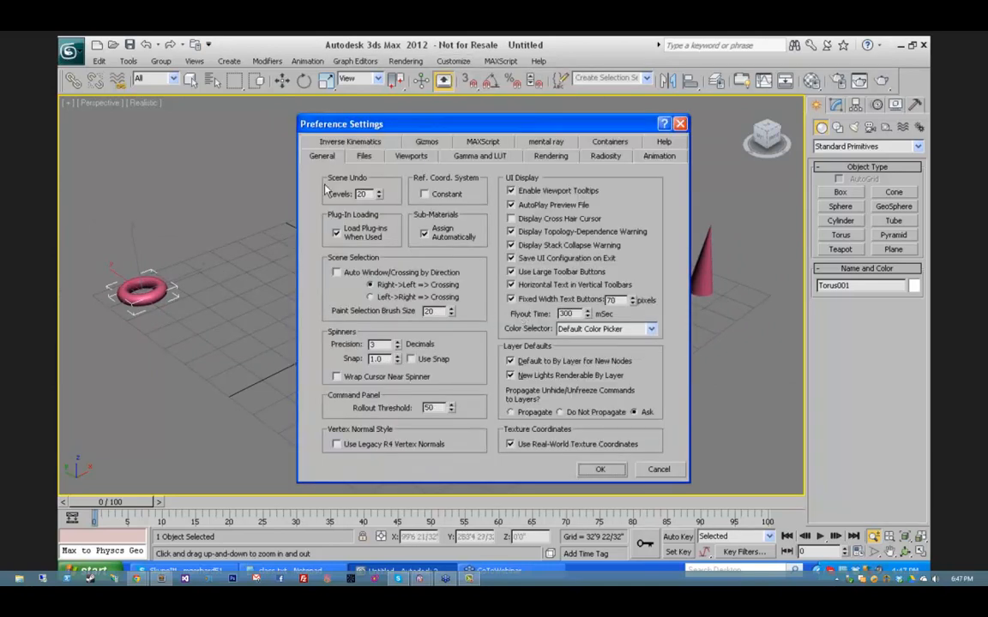
click(409, 158)
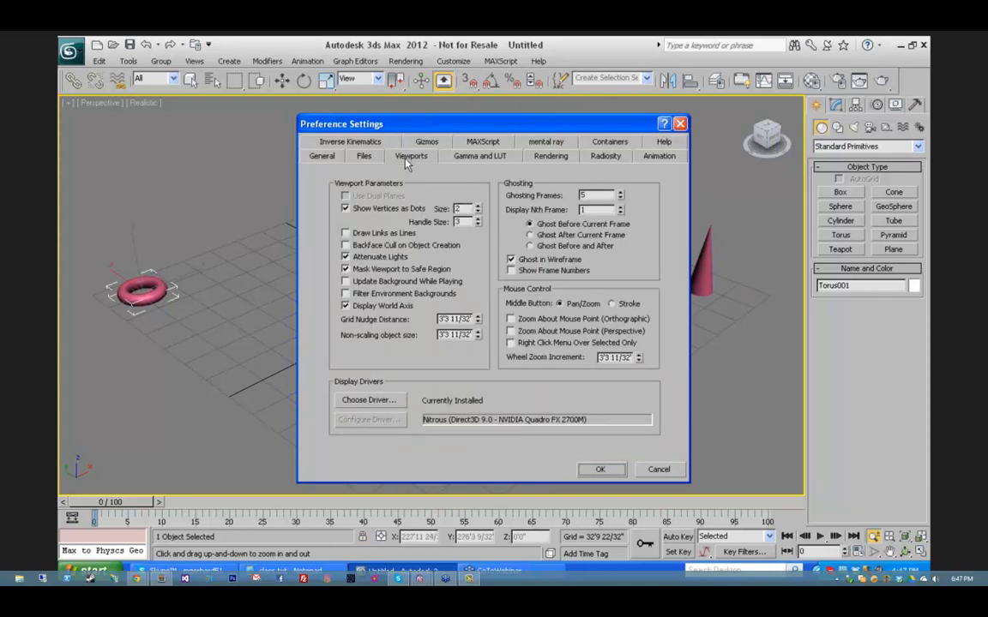
click(510, 319)
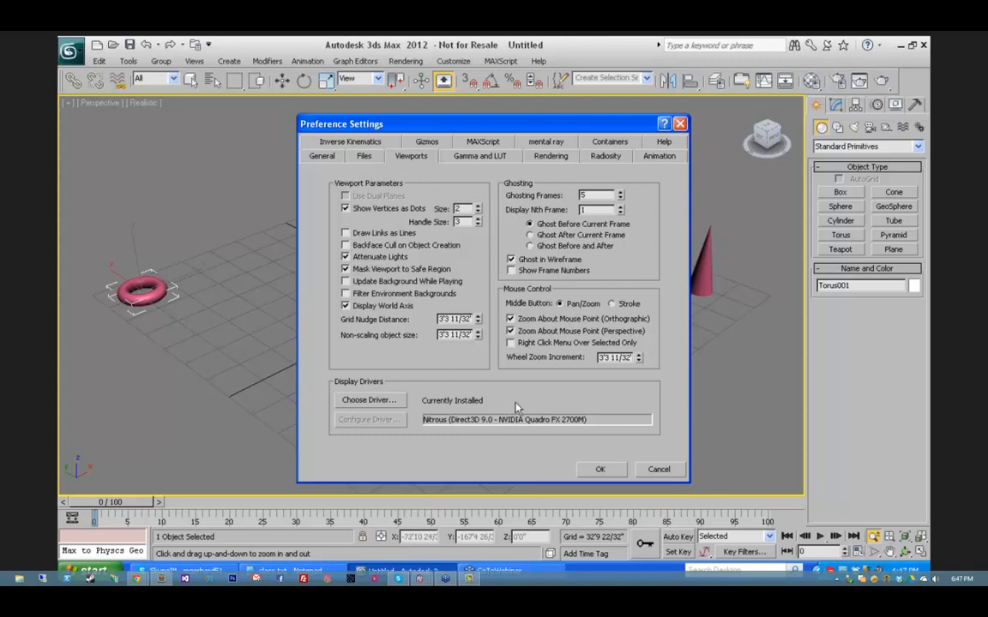
click(601, 470)
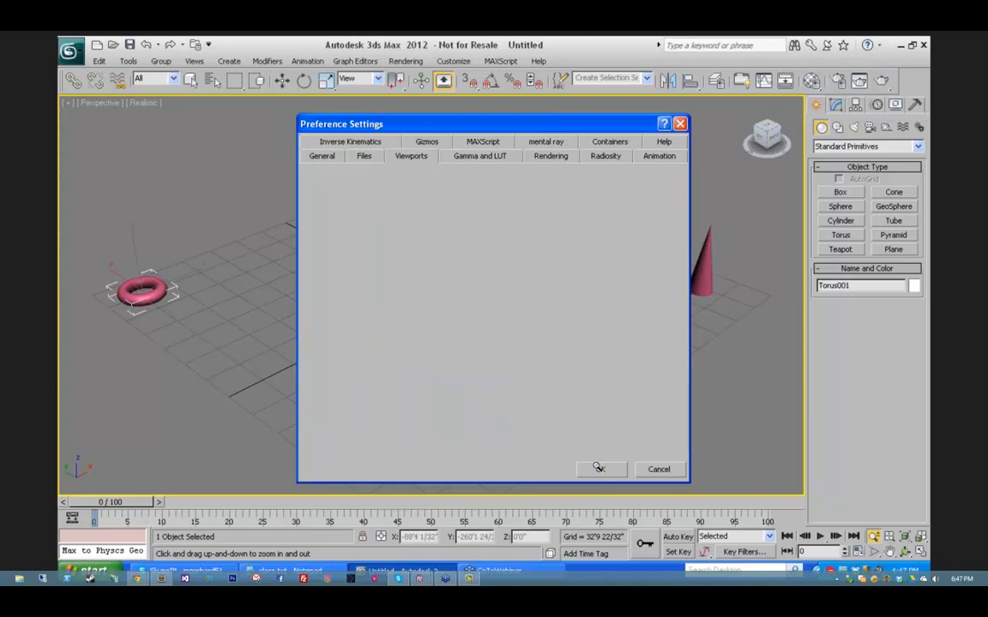
Step: Try the Zoom tool about the cone and torus, and pan the Perspective view to recentre the objects
mouse_move(708, 297)
mouse_down()
mouse_move(708, 237)
mouse_move(705, 296)
mouse_up()
drag(303, 299, 738, 431)
click(890, 552)
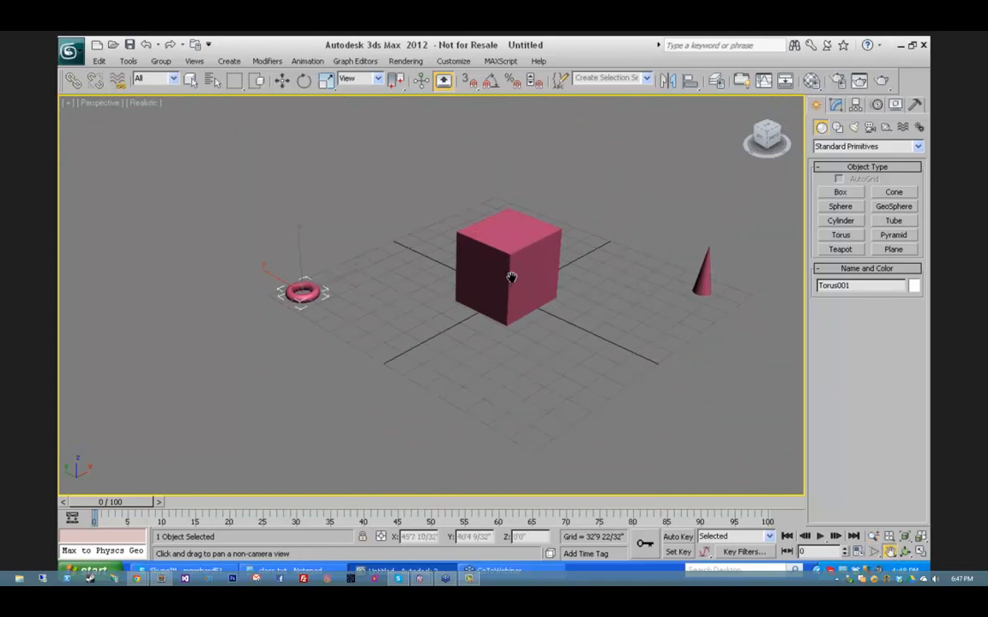
drag(511, 278, 352, 280)
click(874, 537)
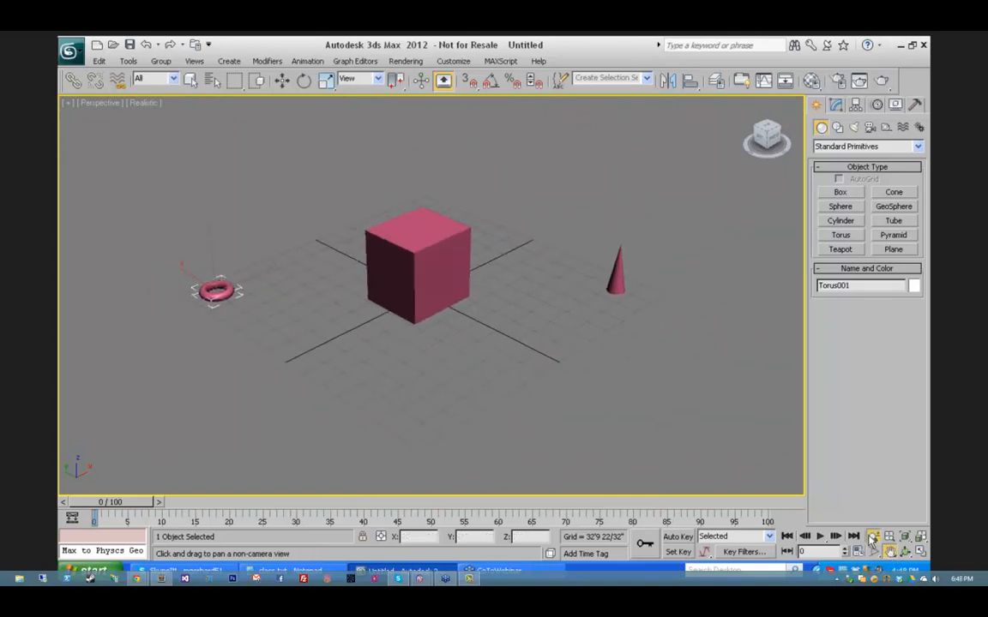
drag(622, 289, 533, 378)
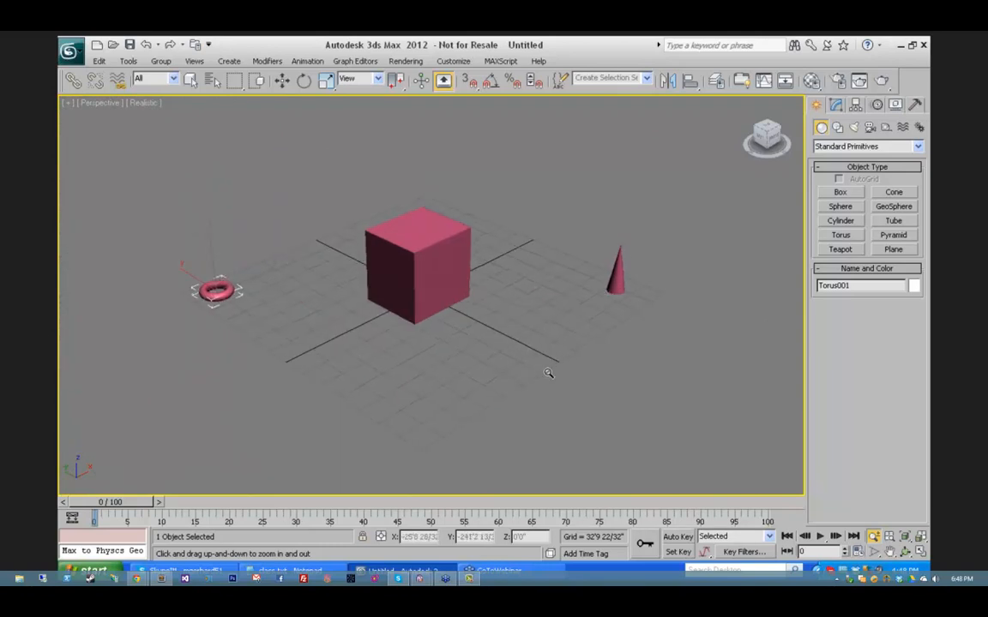
Step: Switch to the Move tool, deselect the torus, and try zooming in and out around the box without the Zoom tool
key(w)
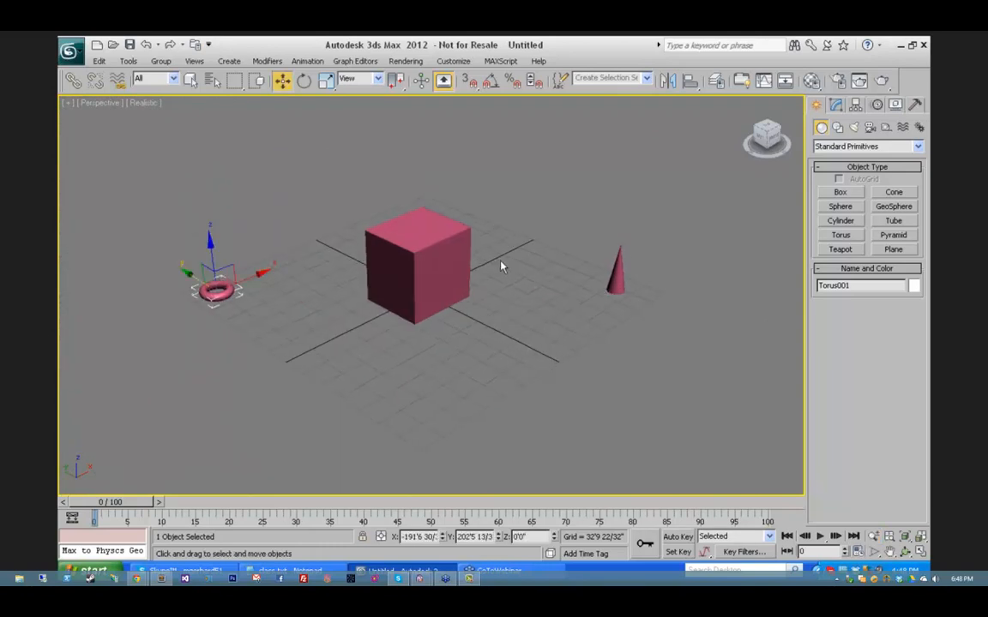
click(491, 326)
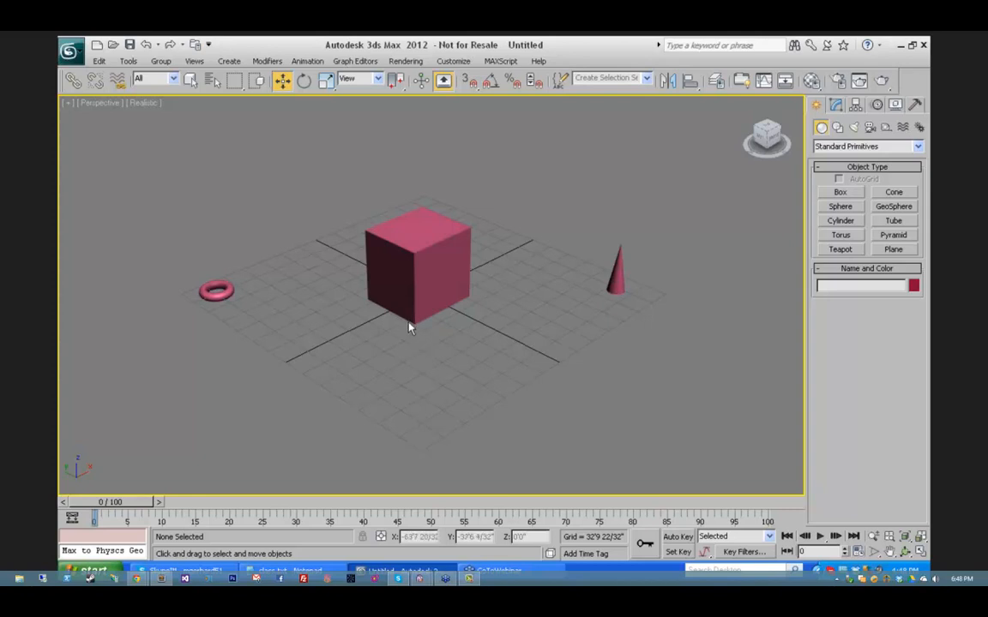
scroll(409, 320, up, 2)
scroll(409, 320, down, 2)
scroll(393, 292, down, 3)
scroll(393, 292, up, 5)
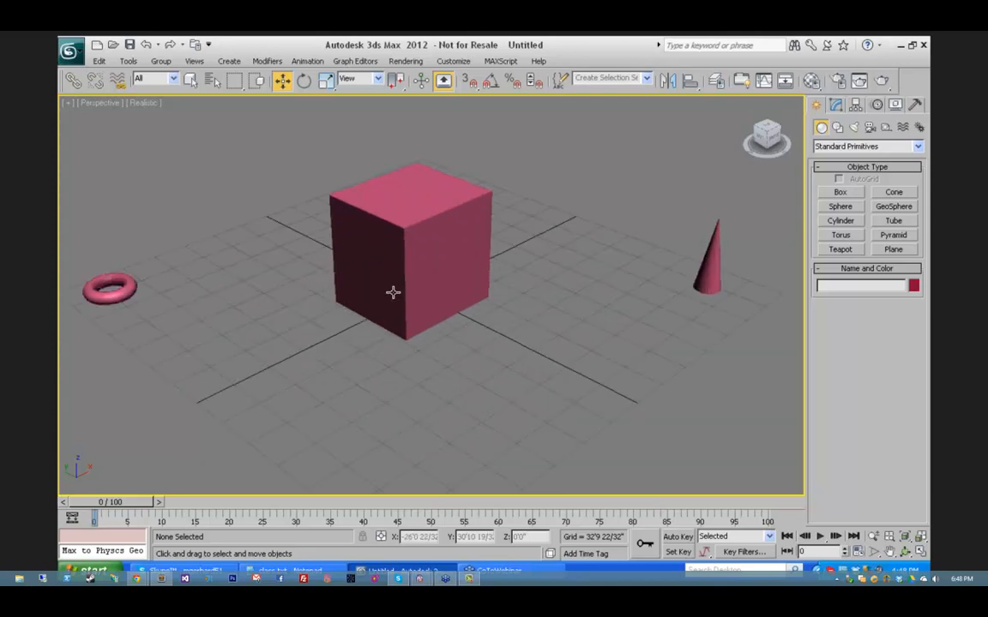
scroll(394, 292, down, 3)
scroll(393, 292, up, 2)
scroll(398, 293, down, 2)
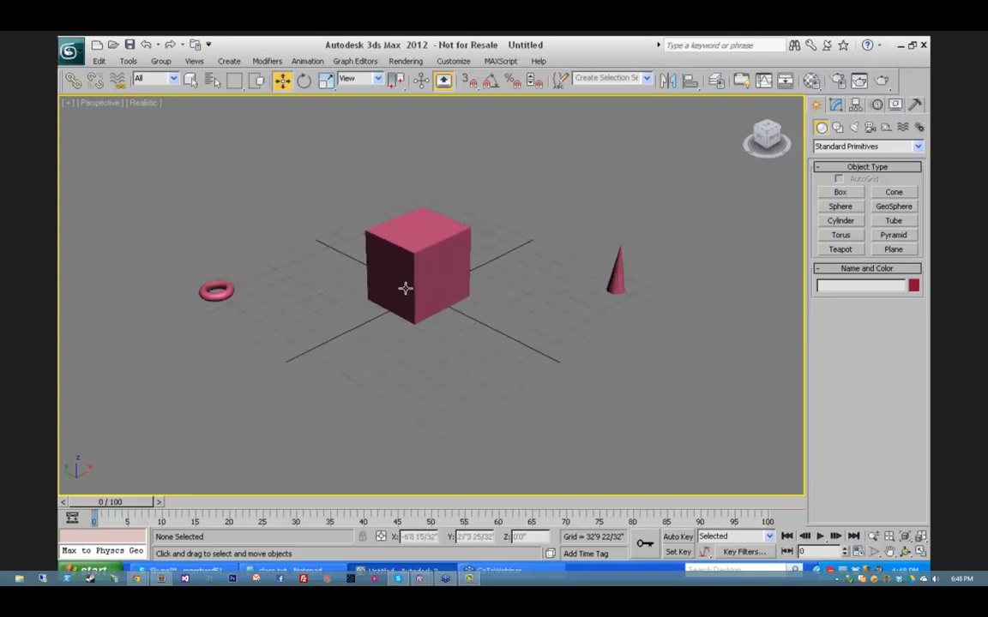
Step: Pan the Perspective view and zoom in and out around the box while keeping the Move tool active
middle_drag(419, 269, 437, 293)
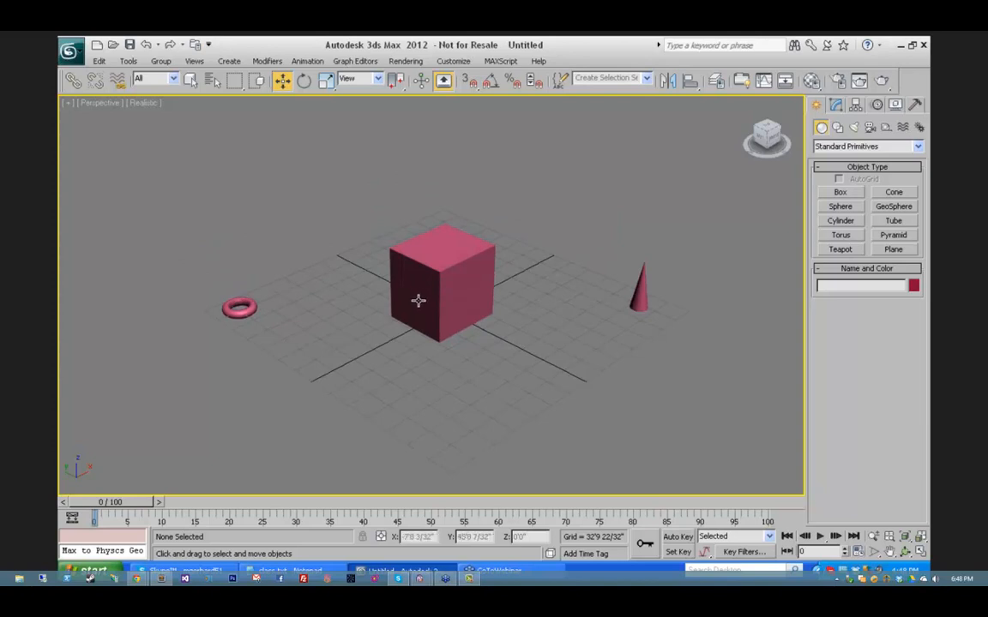
mouse_move(418, 301)
alt+middle_down()
mouse_move(422, 283)
mouse_move(429, 316)
mouse_move(419, 286)
mouse_move(407, 288)
alt+middle_up()
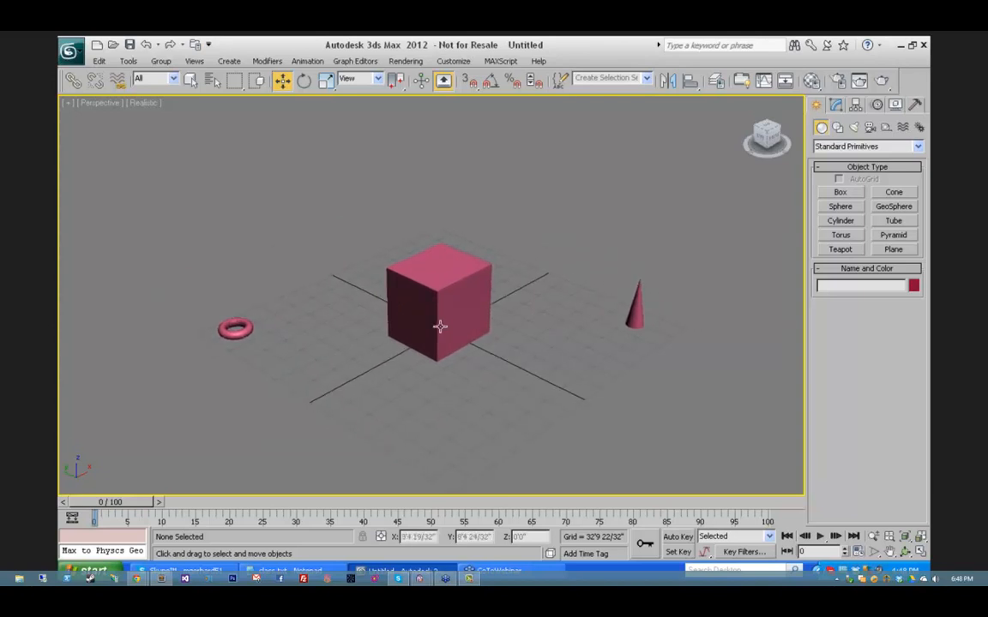
scroll(440, 334, up, 2)
scroll(438, 332, down, 2)
scroll(438, 333, up, 2)
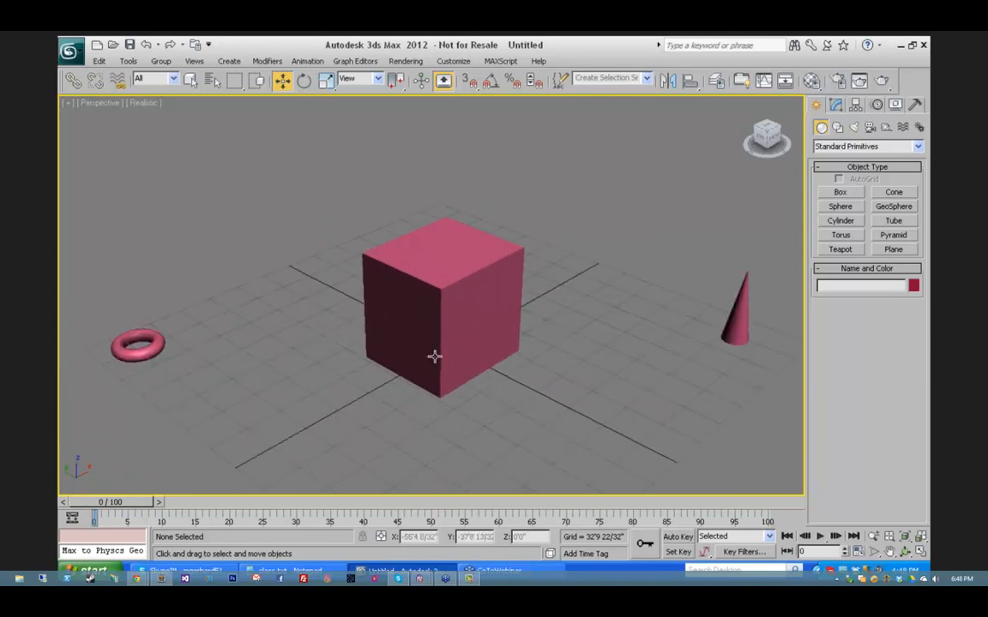
scroll(435, 356, down, 2)
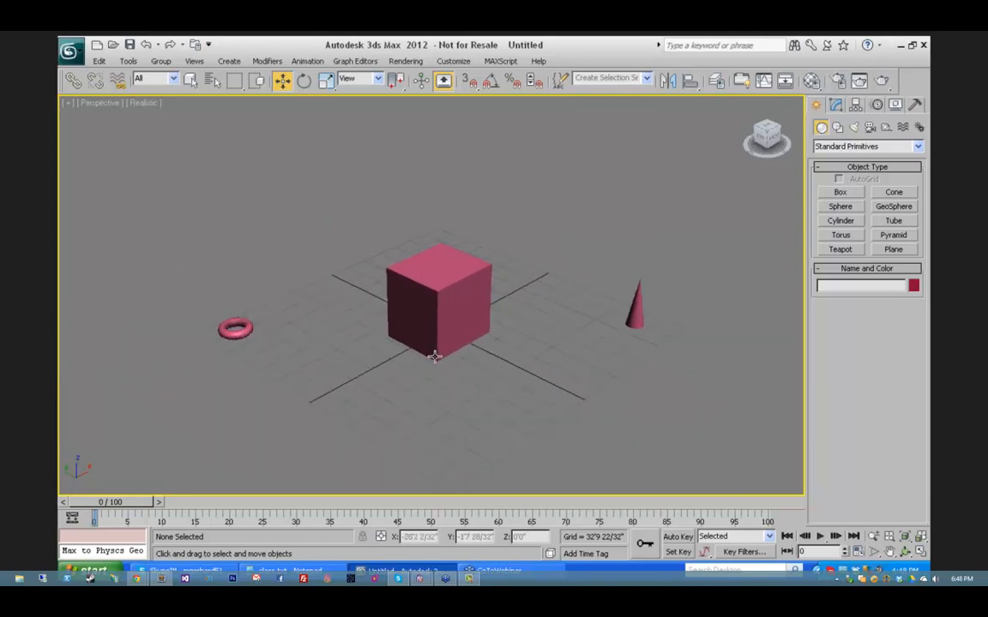
Step: Zoom about the cone and box with the Zoom tool, and shift the scene upward with Pan View
click(872, 536)
mouse_move(636, 334)
mouse_down()
mouse_move(634, 275)
mouse_move(627, 325)
mouse_up()
drag(404, 337, 405, 331)
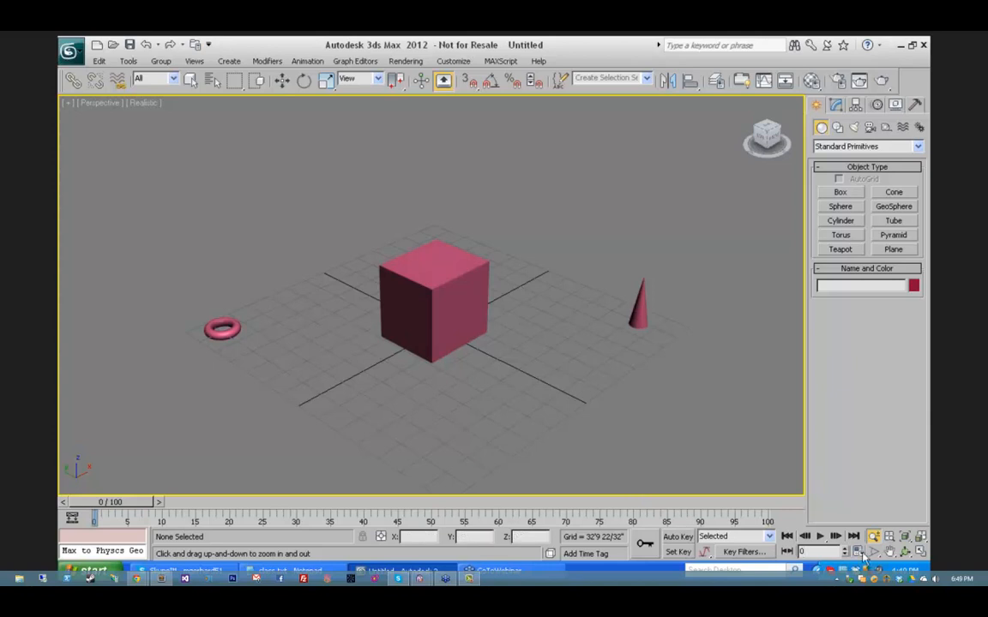
click(890, 553)
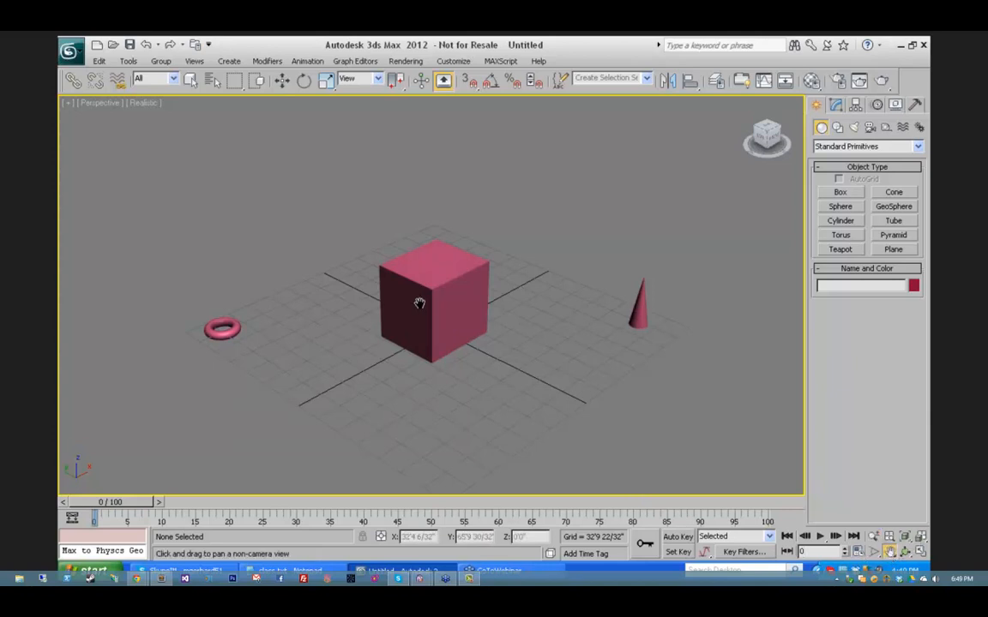
drag(438, 353, 432, 269)
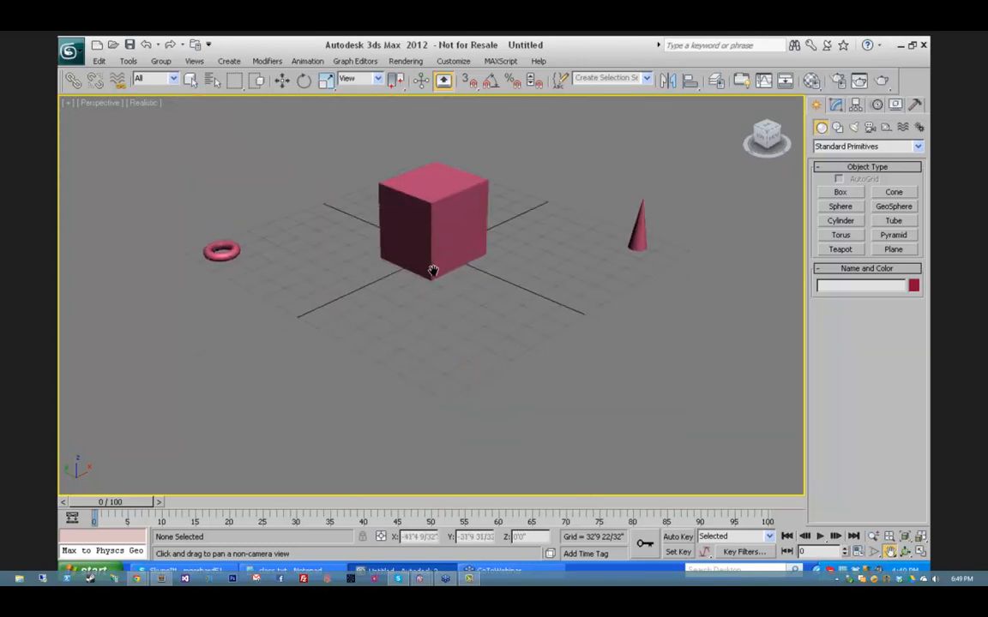
Step: Return to the Move tool and orbit, pan and zoom the Perspective view around the box
key(w)
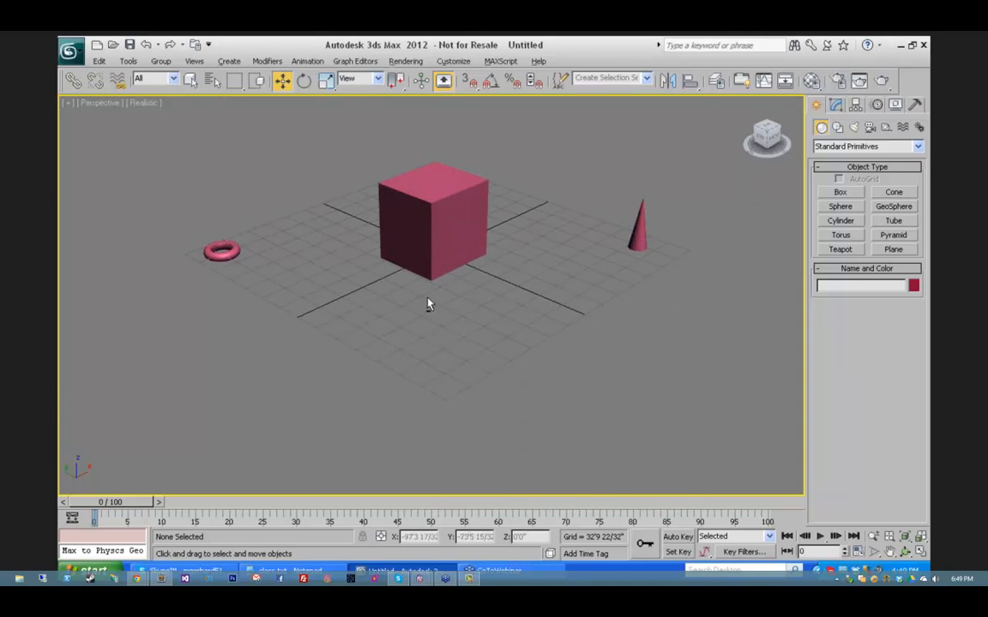
mouse_move(427, 290)
alt+middle_down()
mouse_move(456, 289)
mouse_move(440, 276)
mouse_move(447, 281)
mouse_move(409, 282)
mouse_move(426, 266)
mouse_move(472, 273)
mouse_move(432, 284)
mouse_move(470, 275)
mouse_move(443, 282)
alt+middle_up()
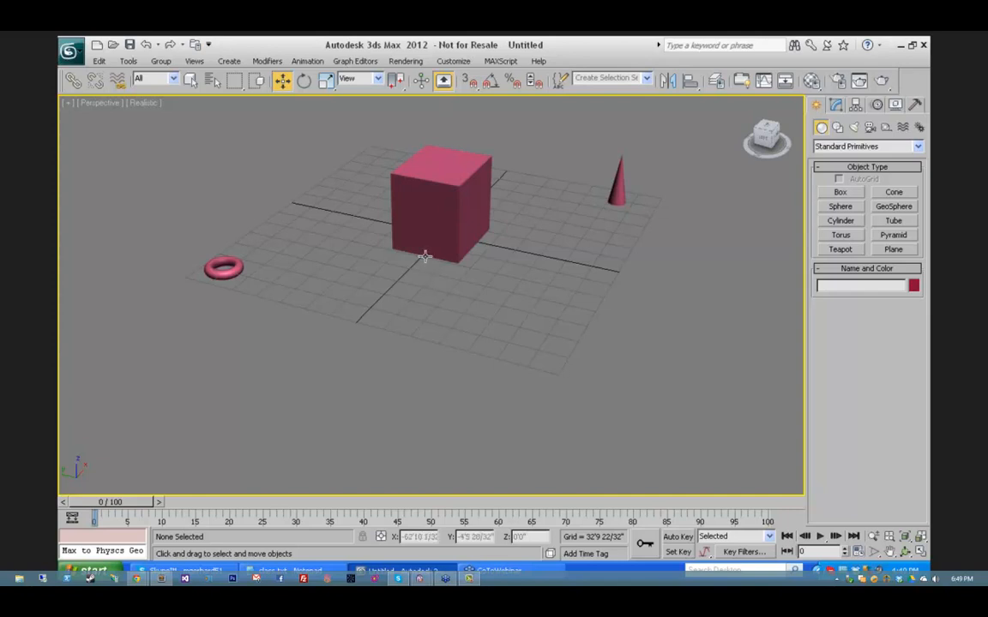
mouse_move(425, 254)
middle_down()
mouse_move(397, 271)
mouse_move(476, 265)
mouse_move(425, 265)
middle_up()
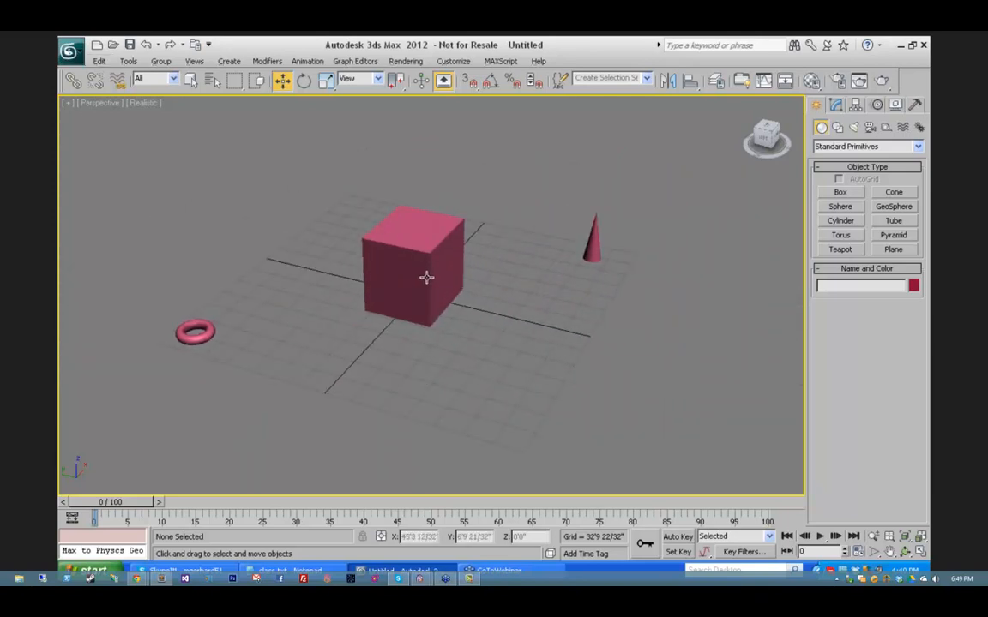
scroll(425, 273, up, 3)
scroll(425, 272, down, 3)
Step: Switch to Walk Through navigation, move the view forward and sideways around the box, and zoom back out
click(892, 553)
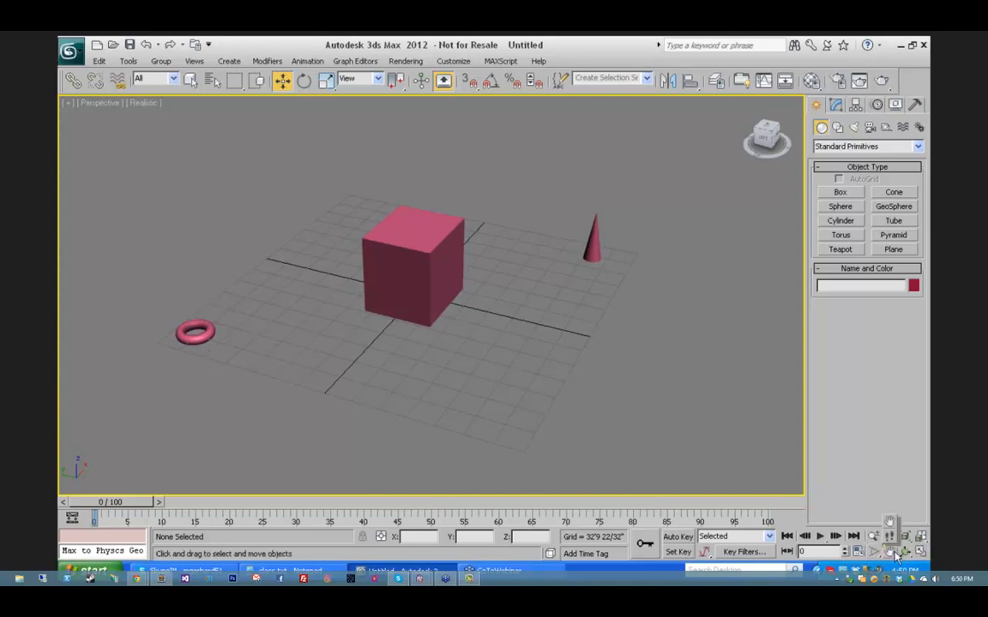
drag(894, 556, 892, 538)
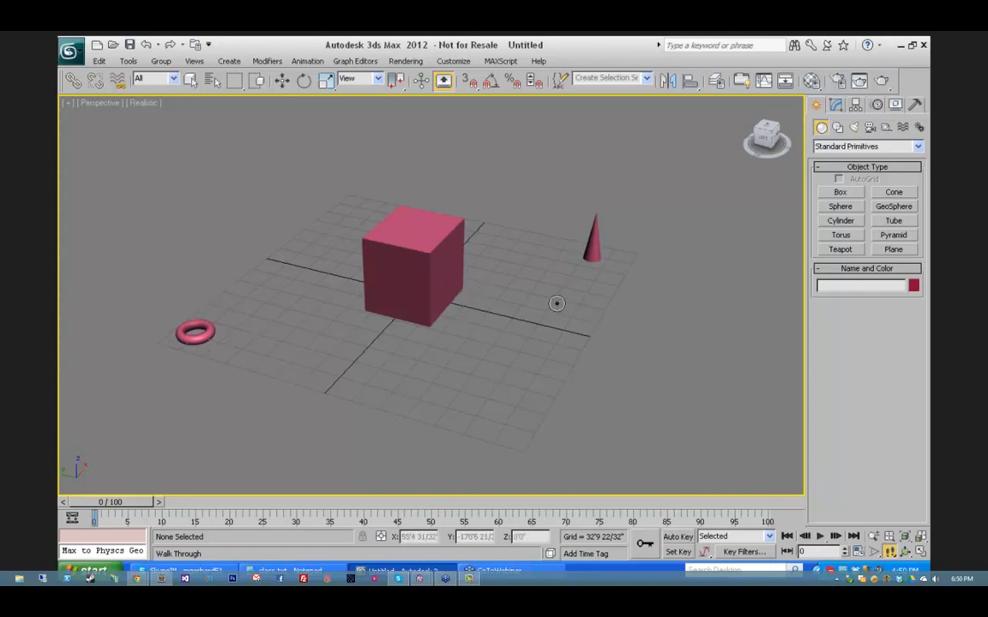
key(Up)
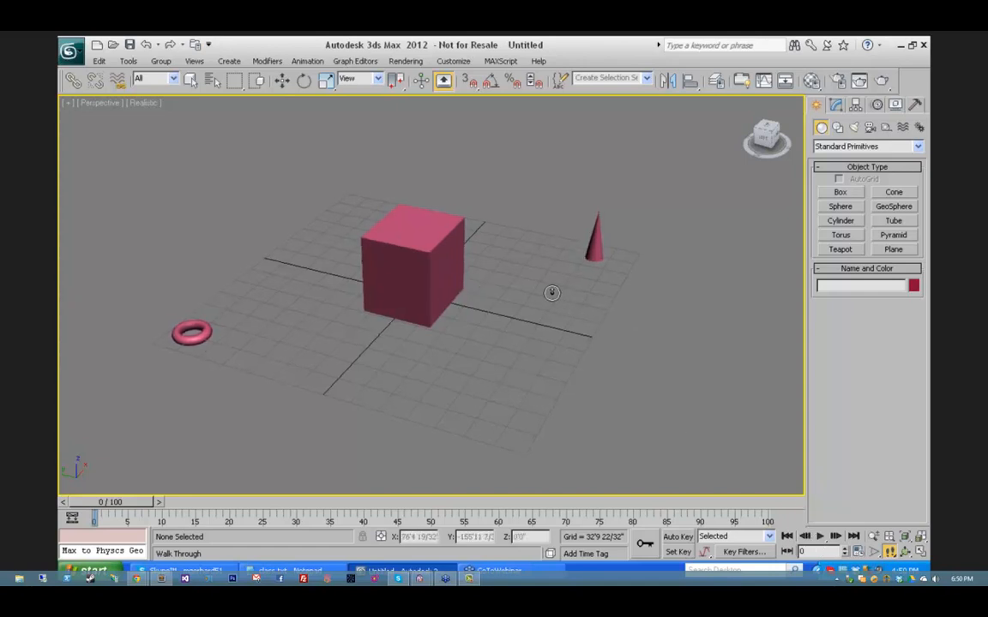
key(Up)
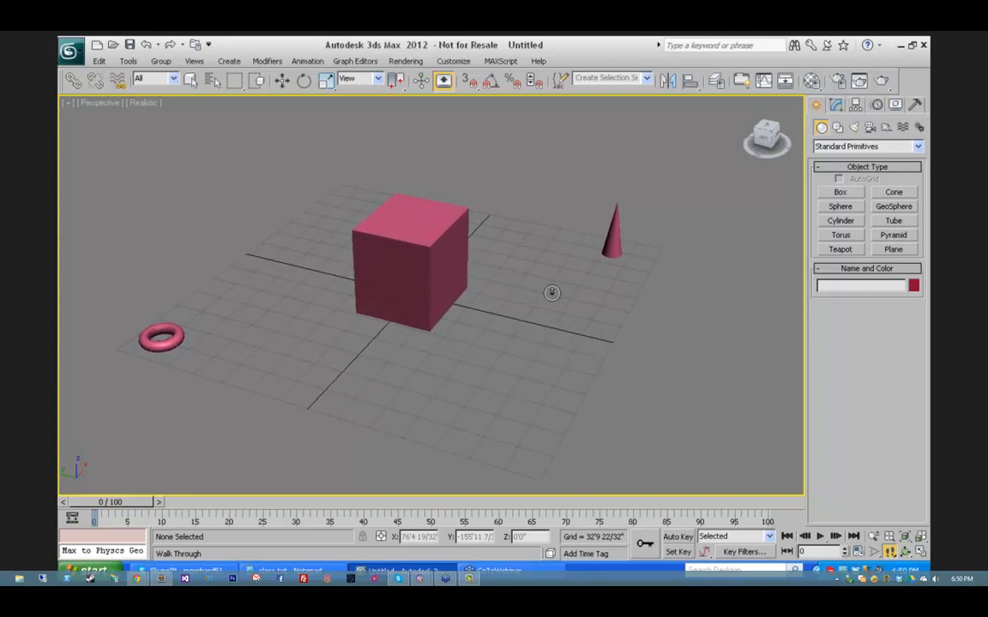
key(Up)
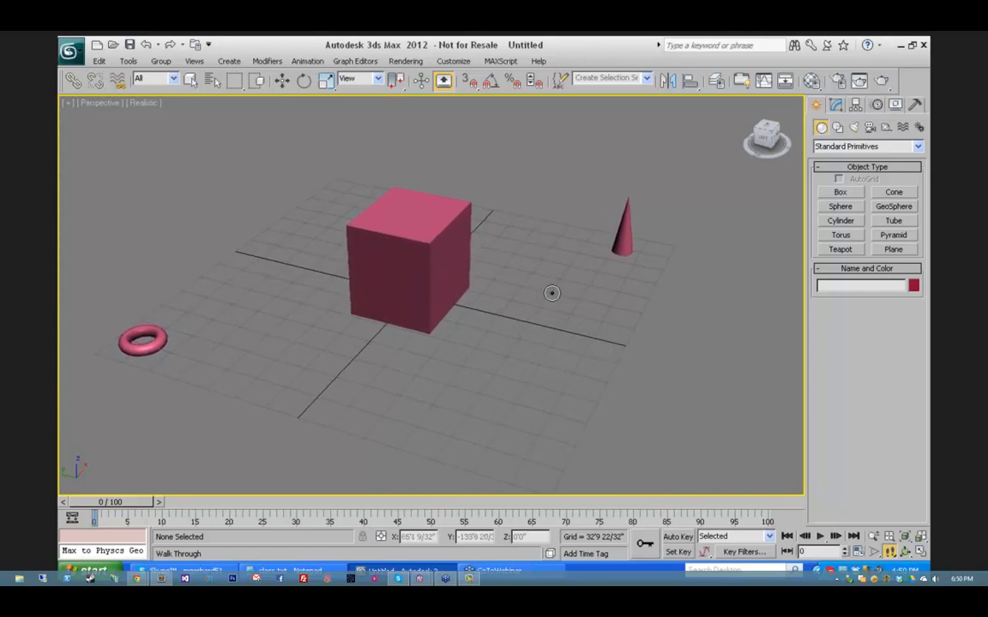
key(Up)
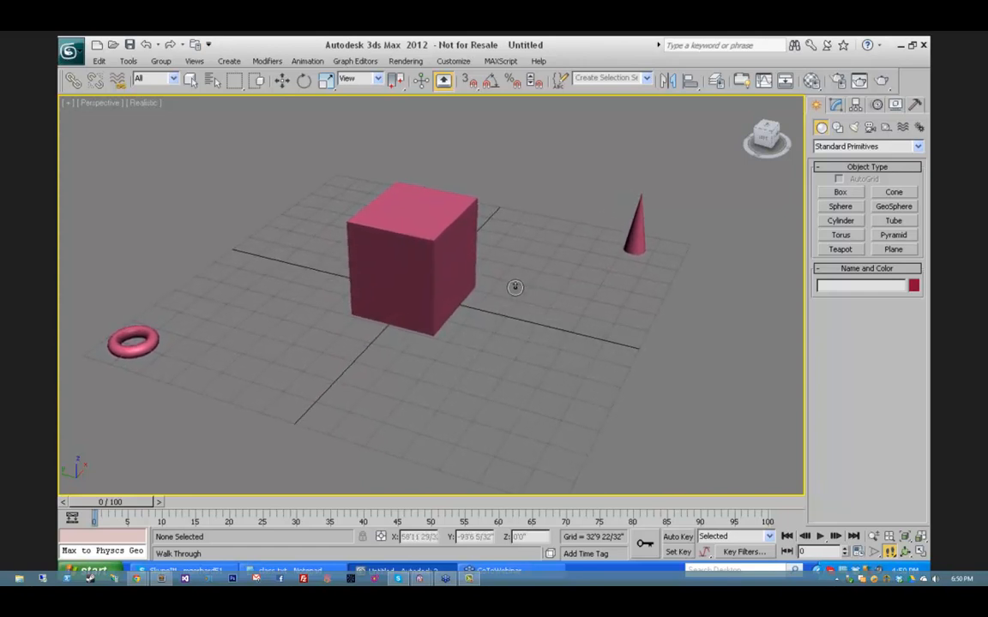
key(Right)
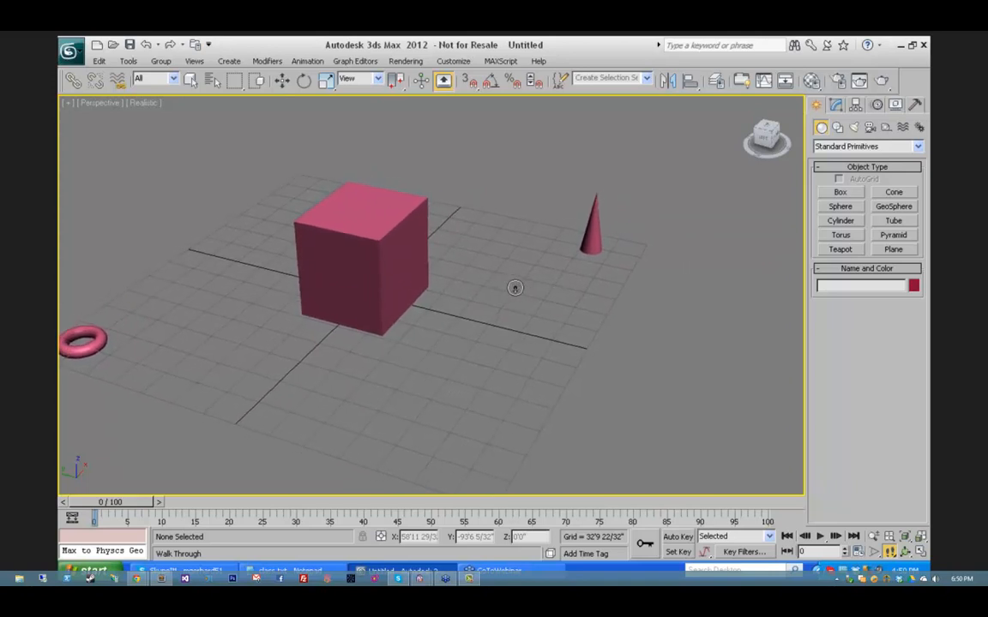
key(Left)
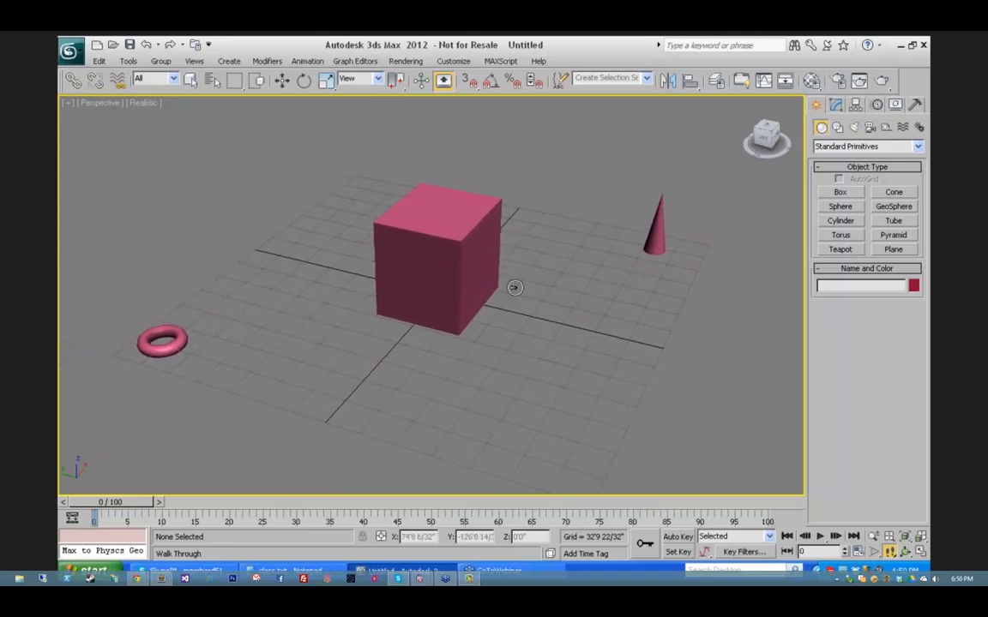
key(Left)
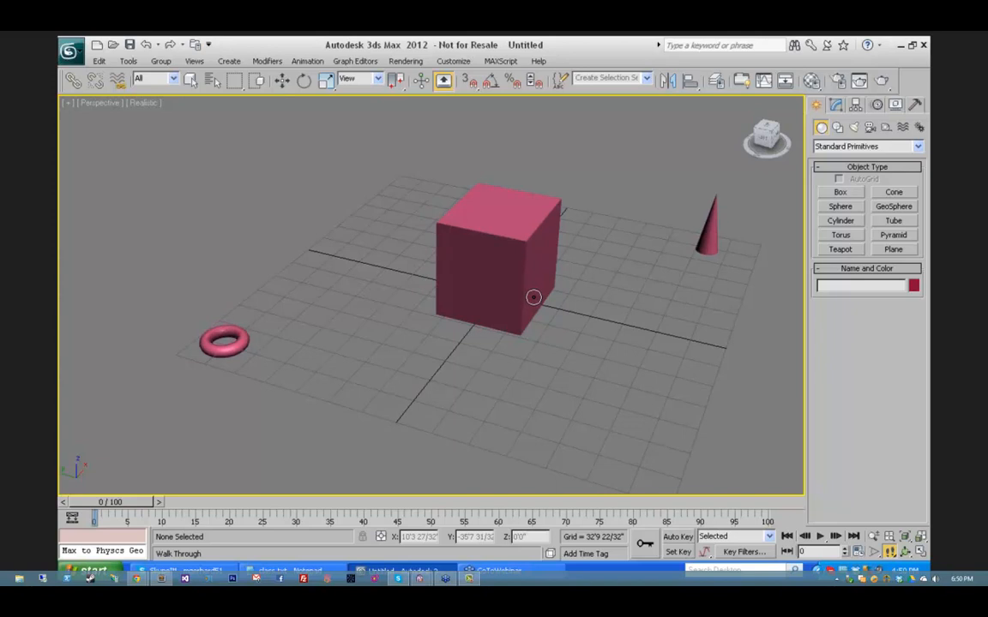
mouse_move(523, 286)
middle_down()
mouse_move(458, 296)
mouse_move(576, 304)
mouse_move(514, 293)
middle_up()
key(Up)
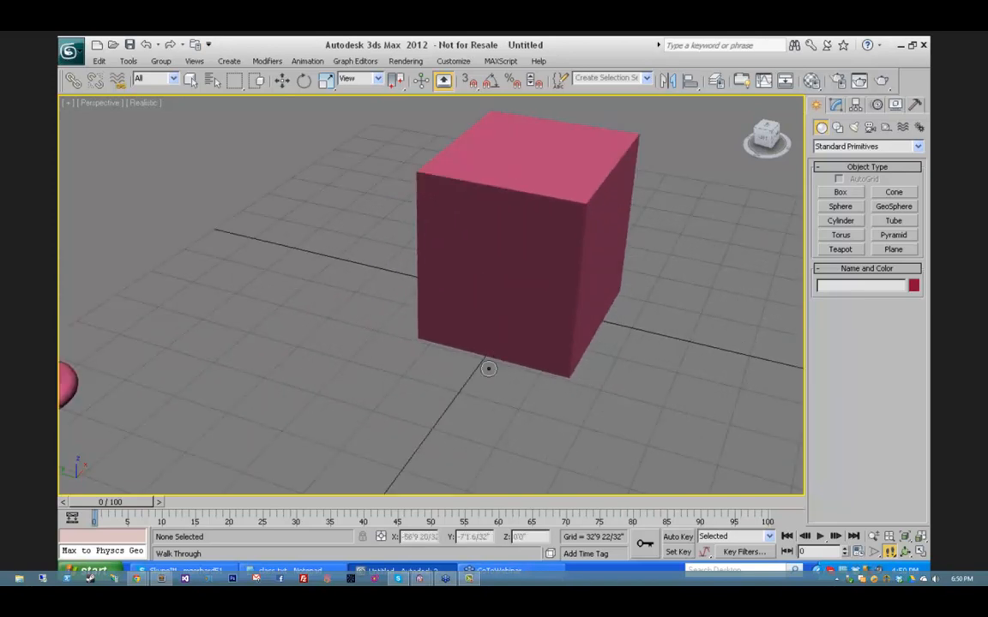
scroll(483, 362, down, 4)
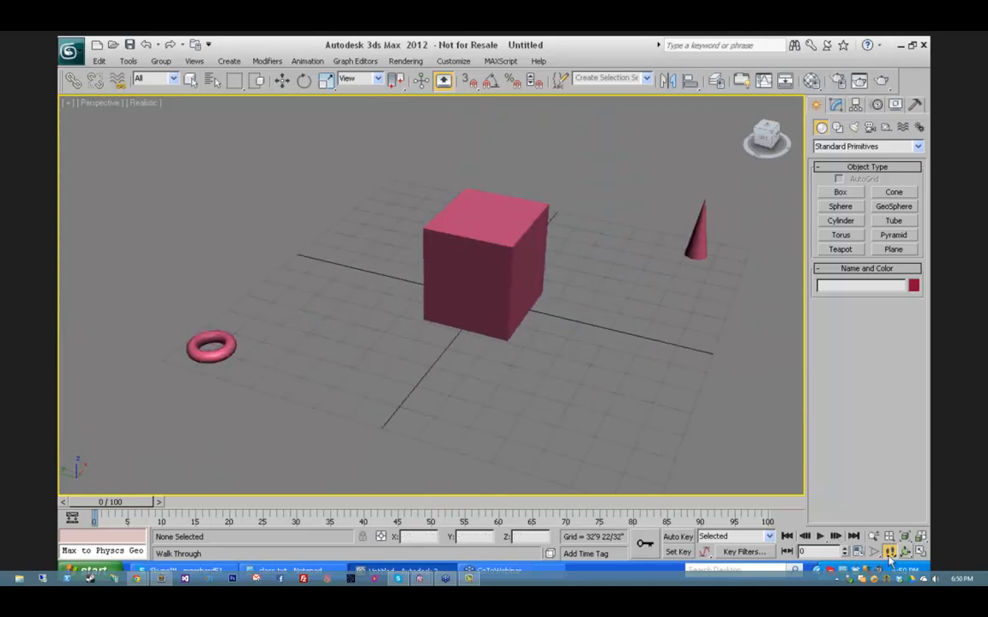
Step: Switch from Walk Through back to Pan View, pan the Perspective view around the box, and zoom in and out
drag(889, 553, 889, 518)
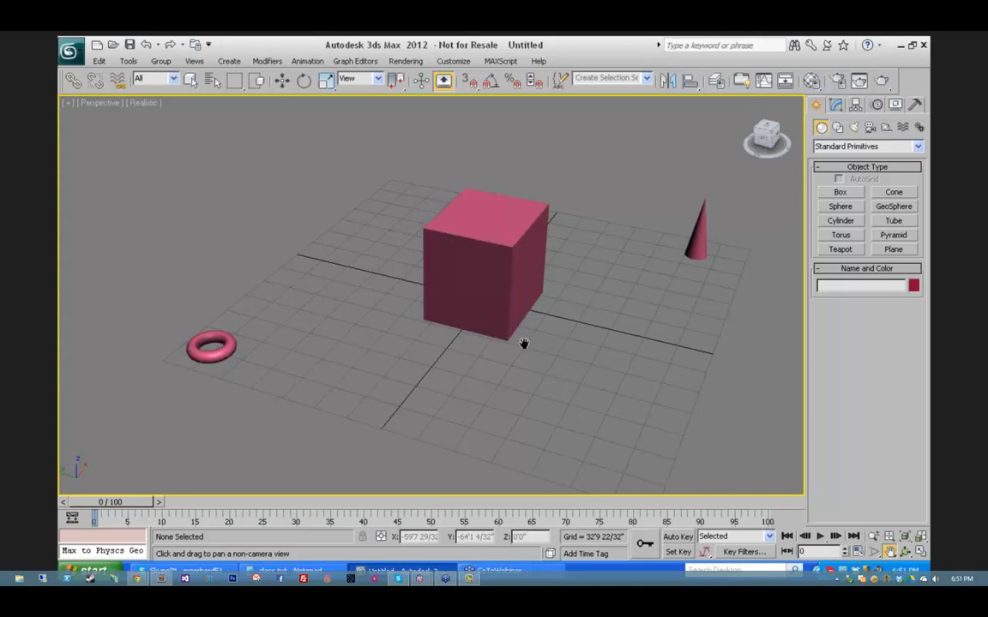
click(891, 552)
drag(490, 322, 522, 327)
scroll(487, 322, up, 5)
scroll(486, 322, down, 5)
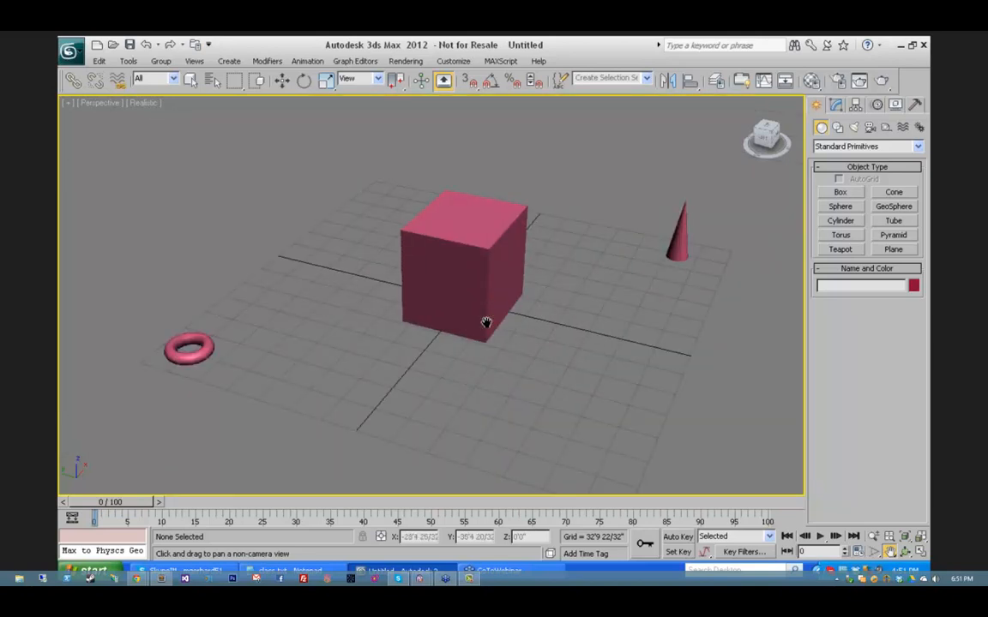
Step: Leave orbiting for the Select Object tool and select the box, the cone, the torus, and the box again
click(905, 552)
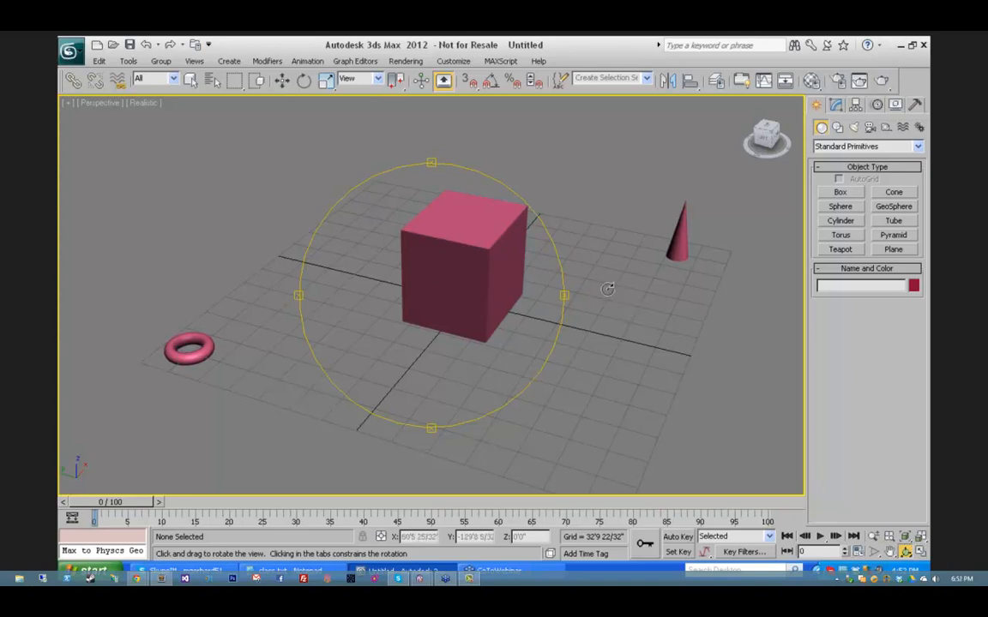
key(w)
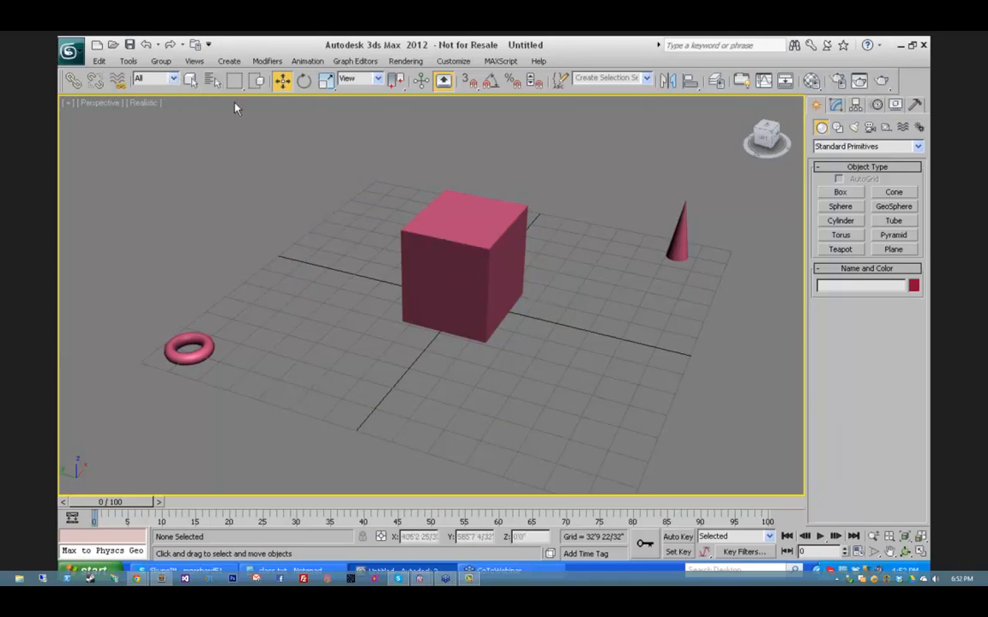
click(191, 81)
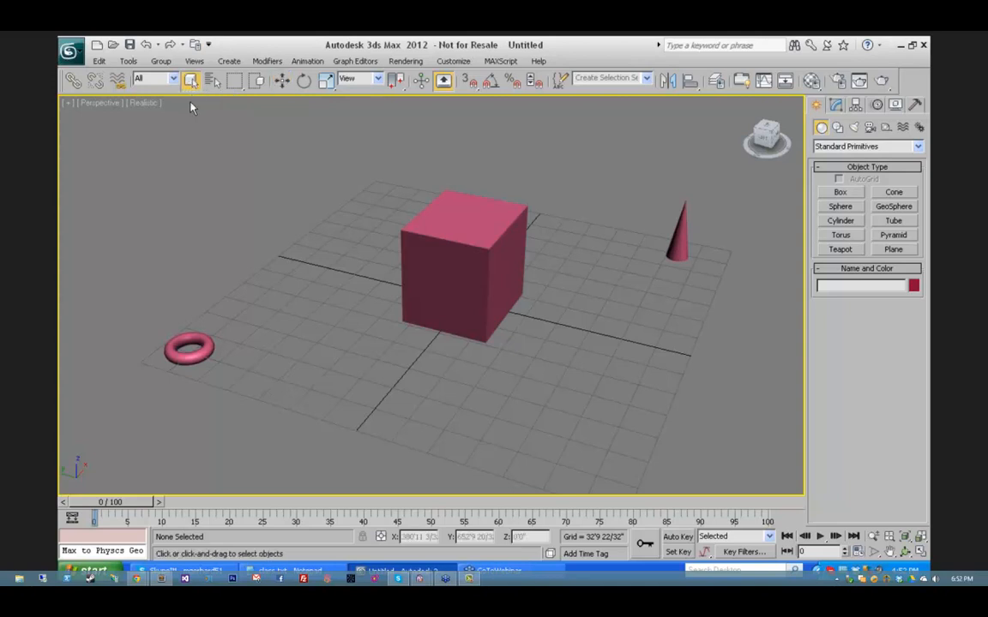
click(490, 259)
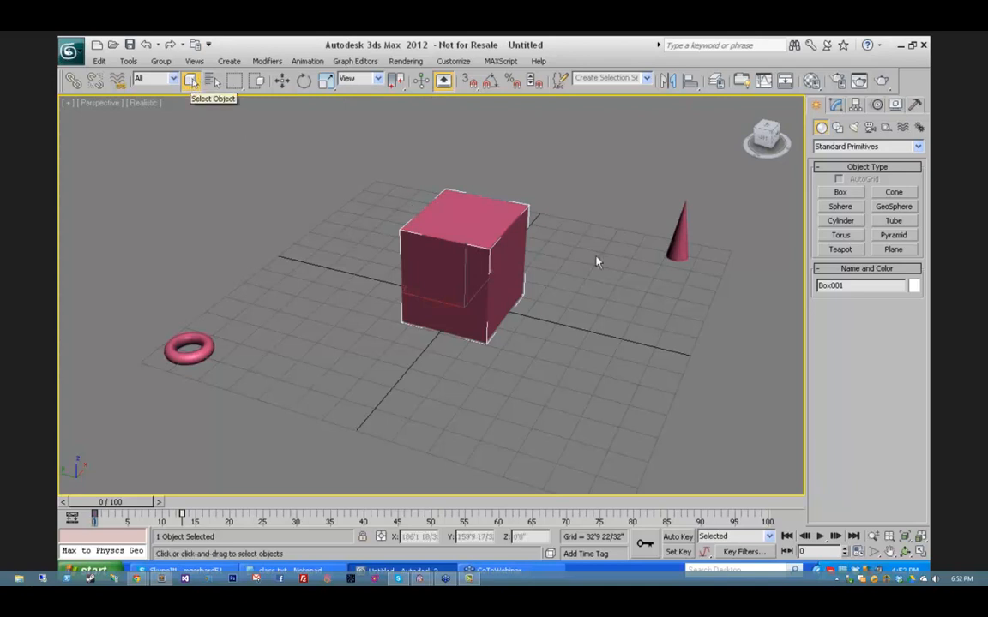
click(676, 233)
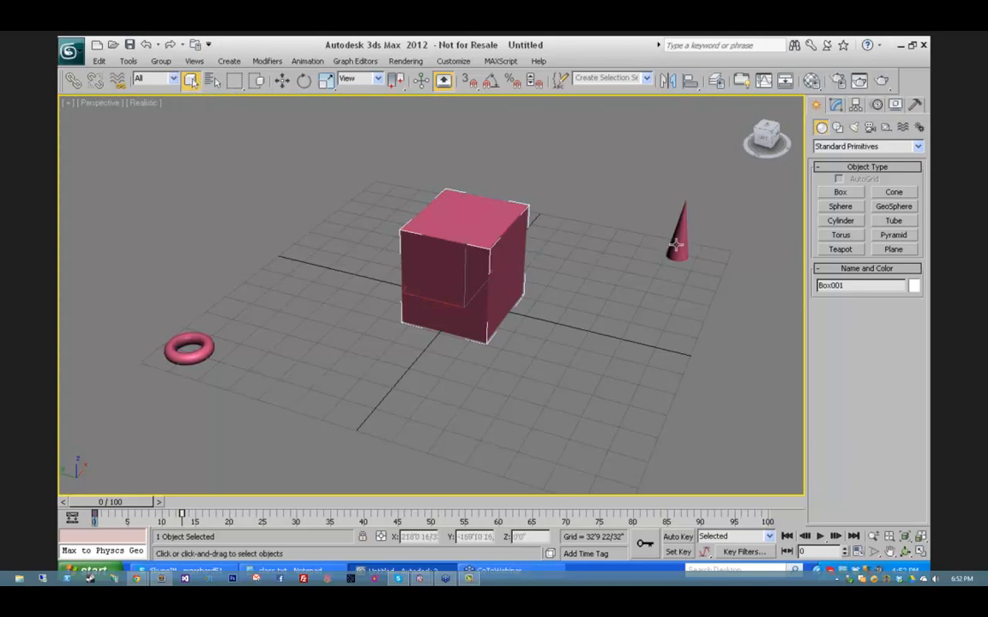
click(192, 350)
click(467, 280)
Step: Activate Orbit Selected and orbit the Perspective view around the selected box
click(906, 552)
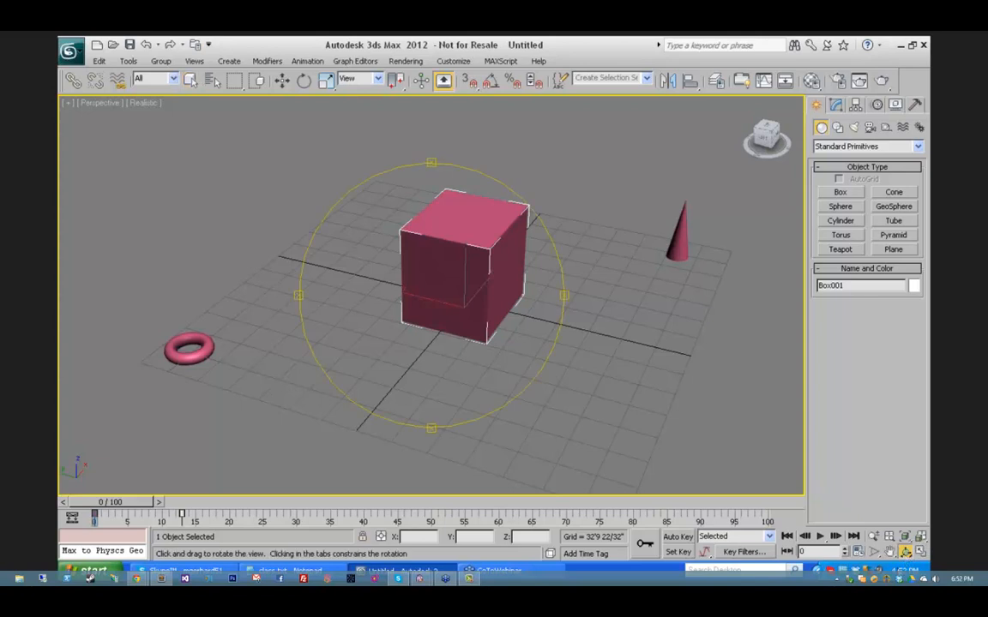
click(906, 553)
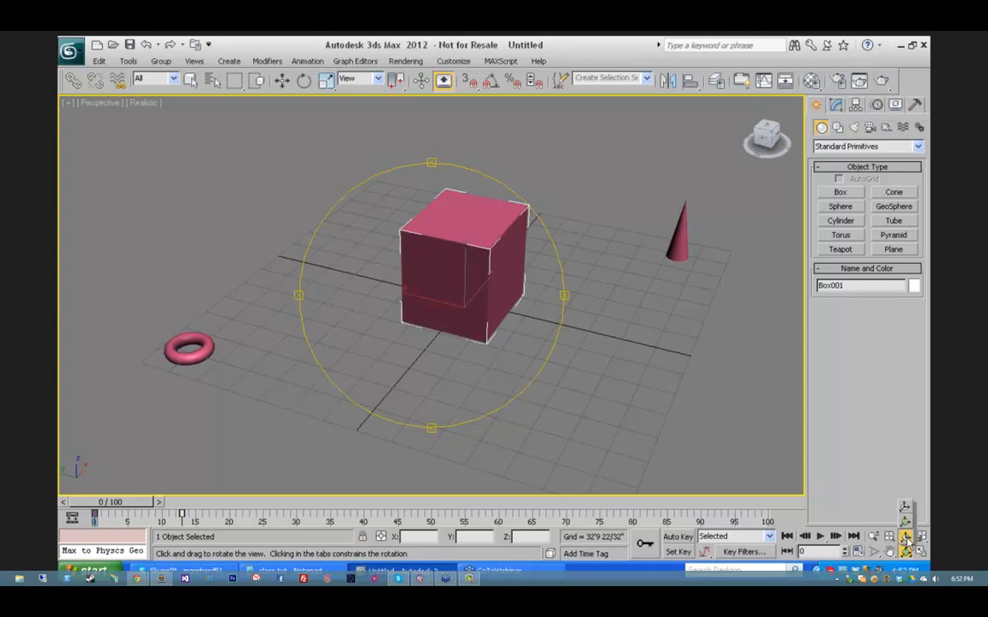
drag(906, 538, 906, 541)
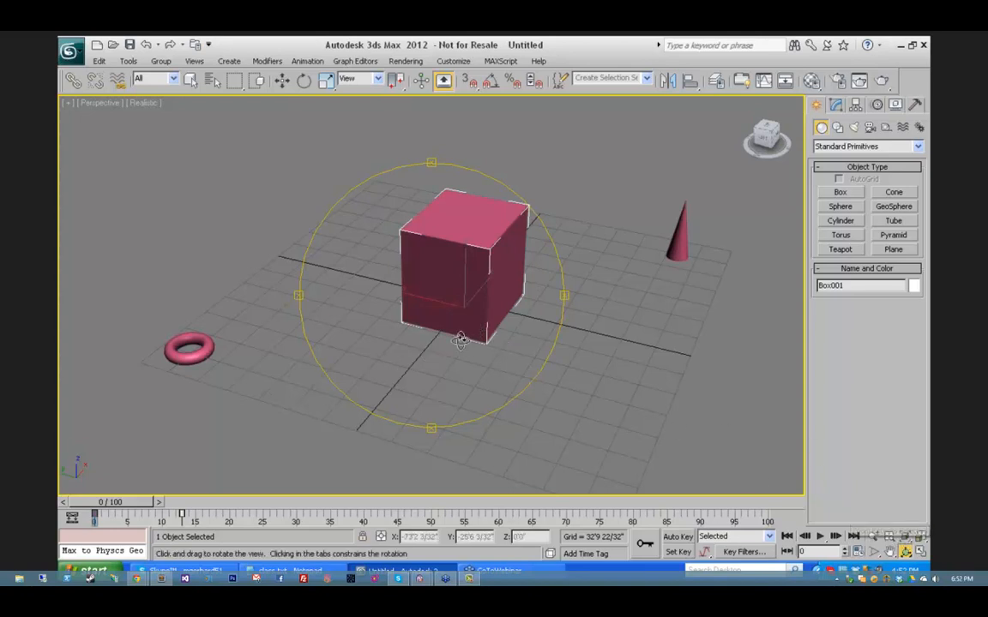
mouse_move(481, 332)
mouse_down()
mouse_move(254, 322)
mouse_move(502, 319)
mouse_move(480, 323)
mouse_up()
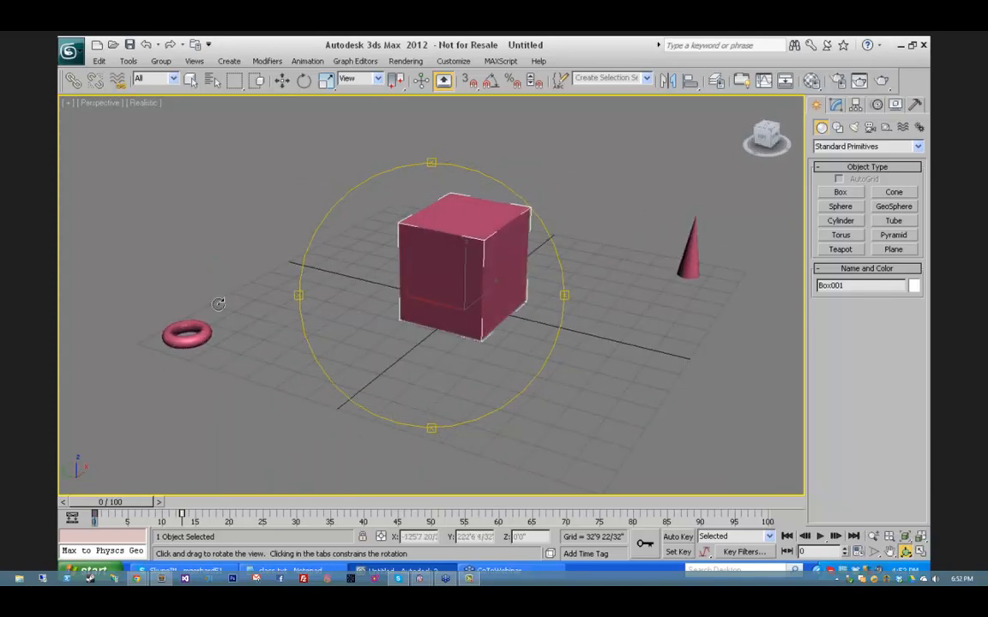
Step: Select the torus and orbit the Perspective view around it
right_click(219, 302)
click(183, 341)
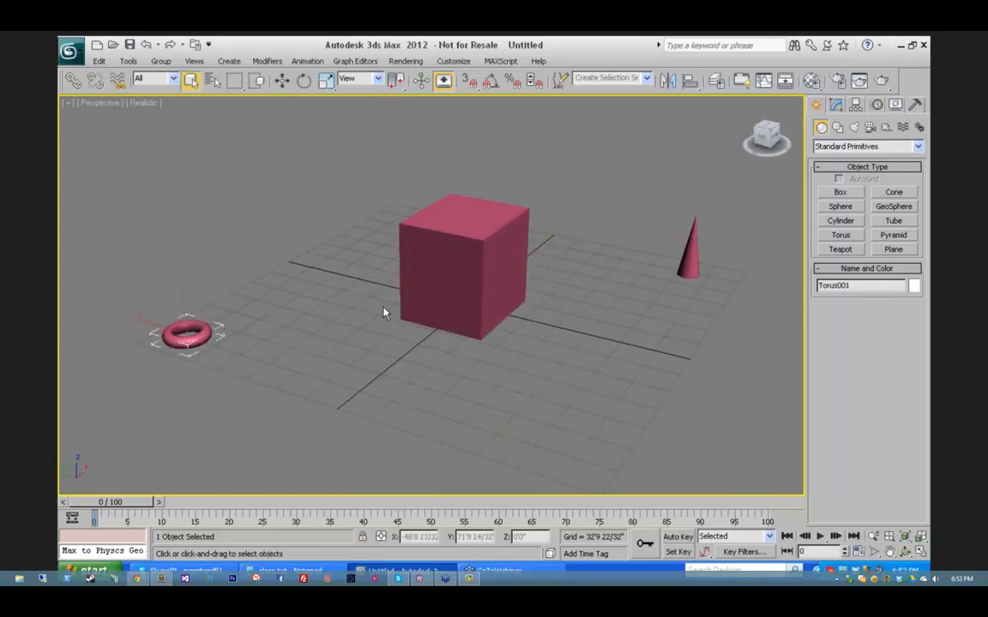
key(ctrl+r)
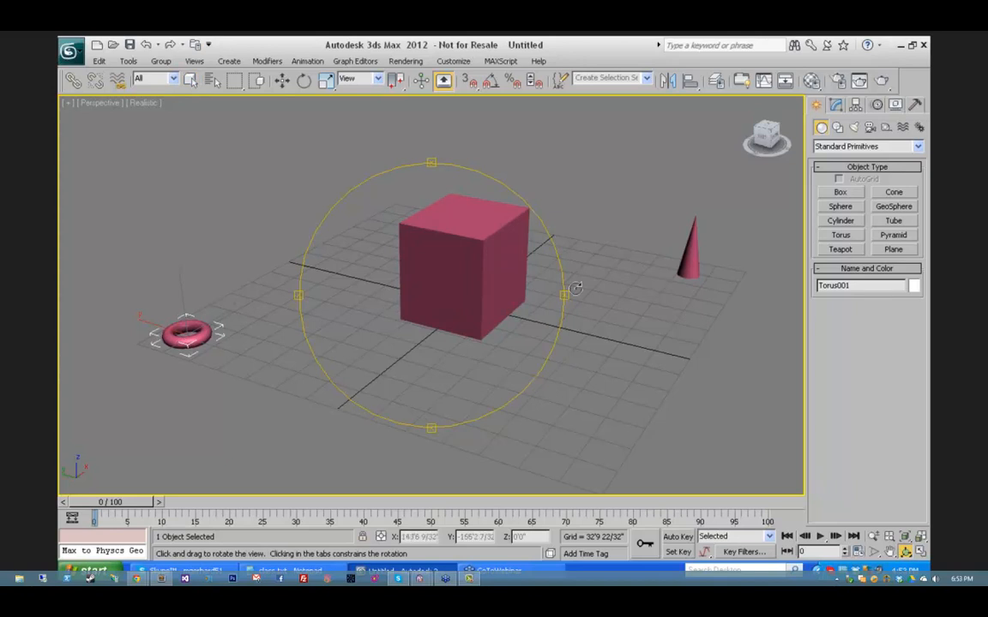
drag(398, 308, 360, 272)
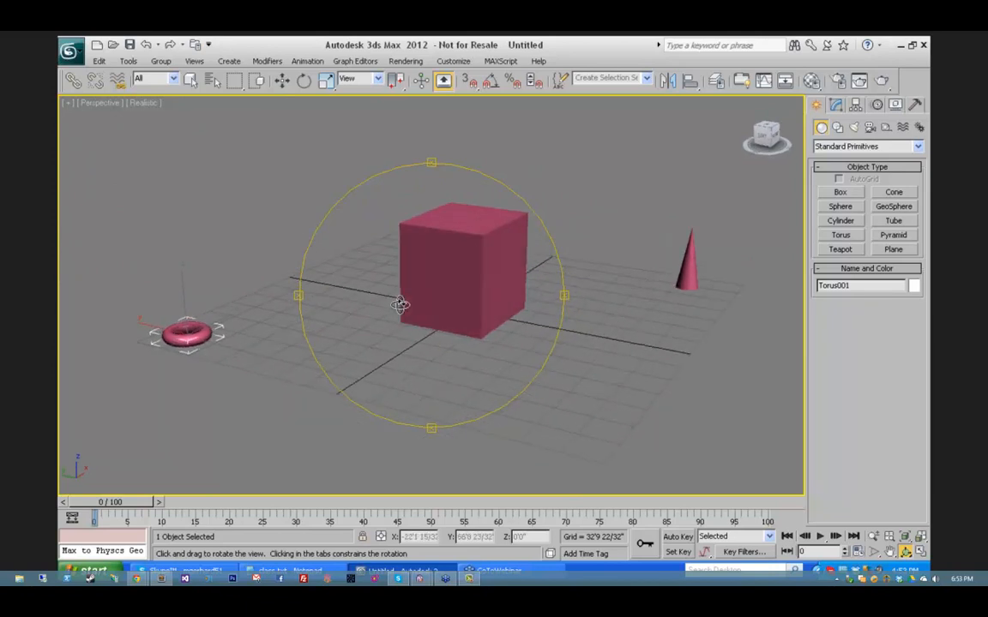
Step: Select the cone and examine its display and transform quad menu, finishing with the Select command
right_click(687, 269)
click(687, 268)
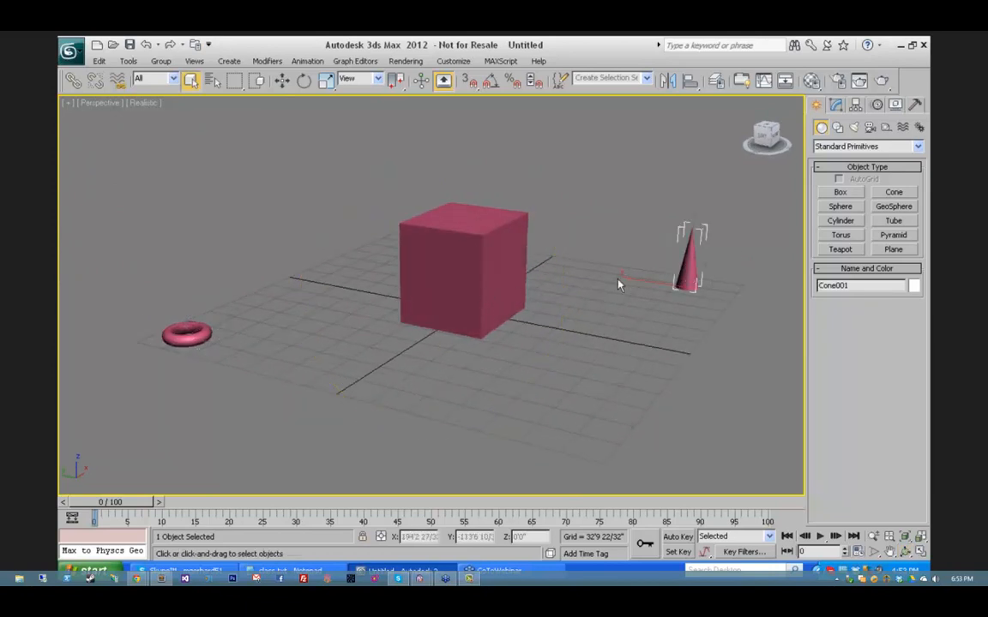
right_click(587, 278)
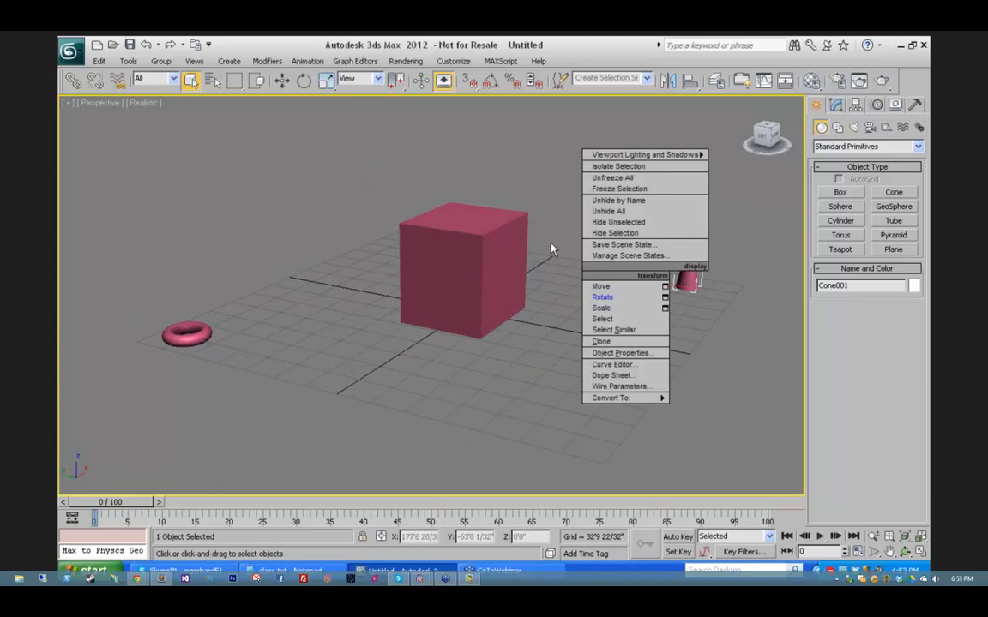
click(544, 165)
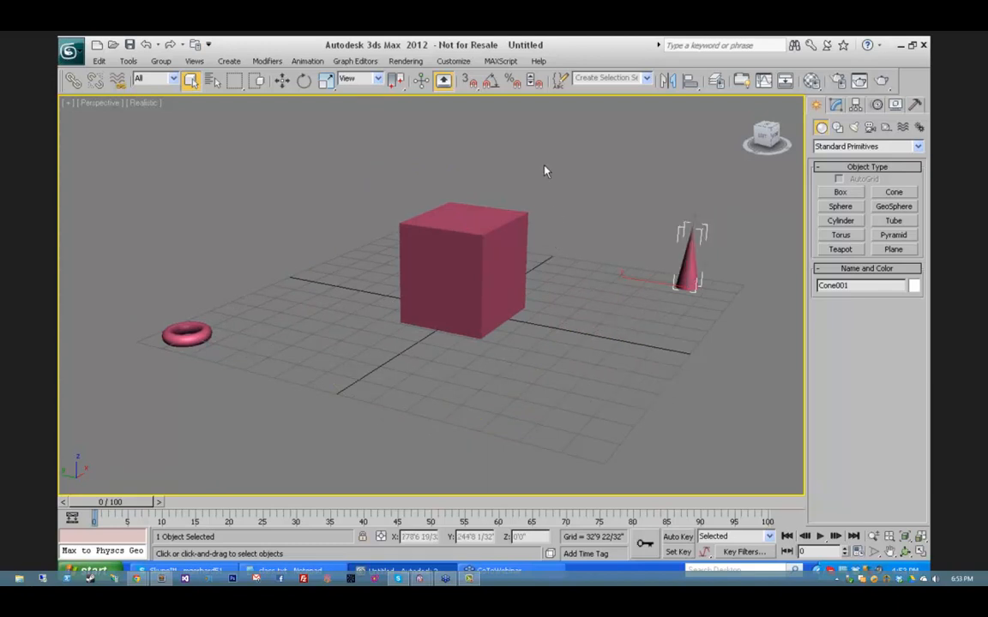
right_click(544, 170)
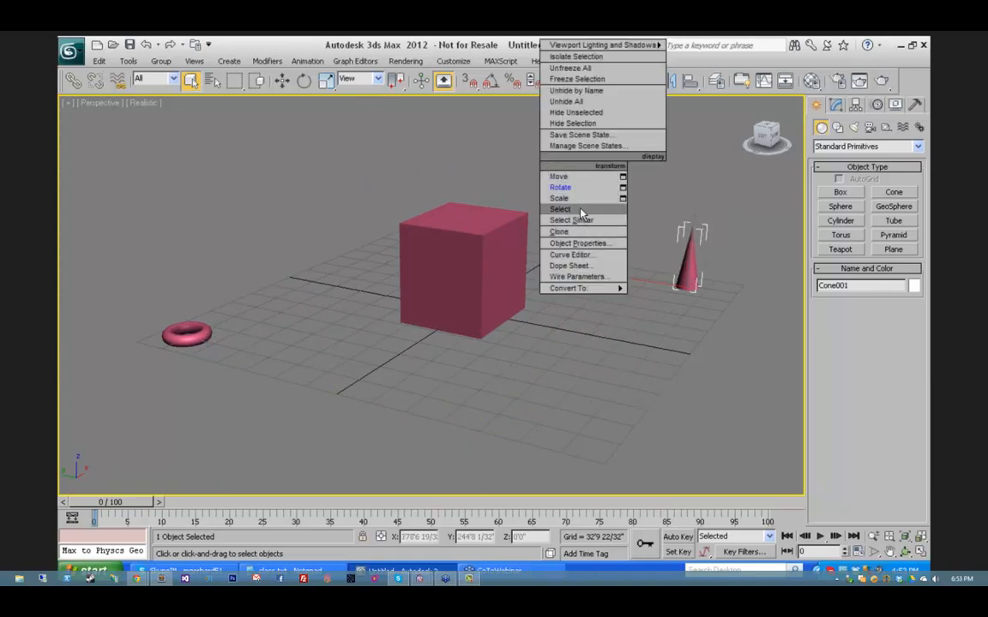
click(633, 332)
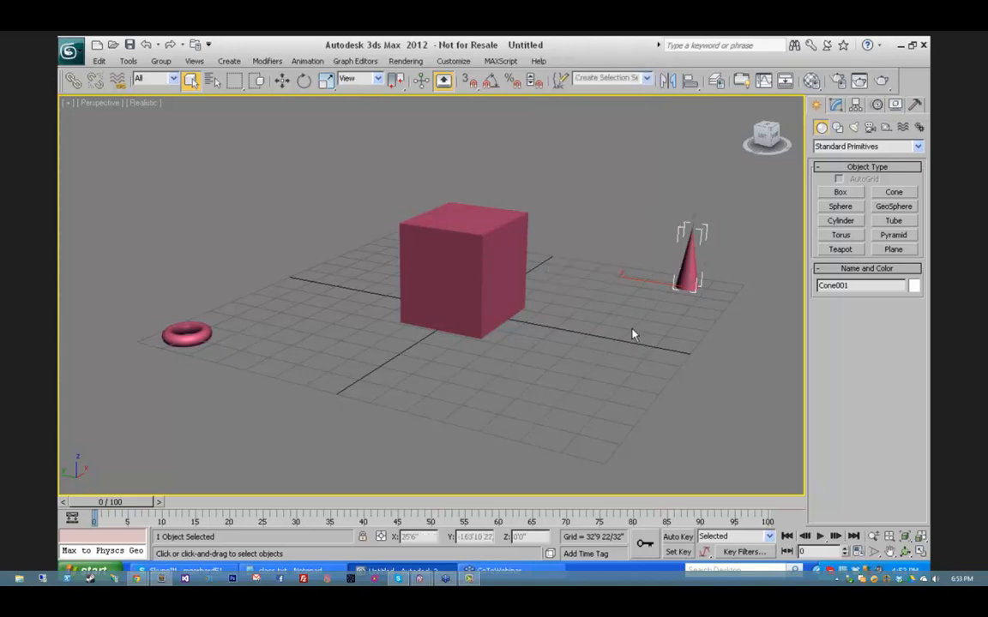
right_click(568, 303)
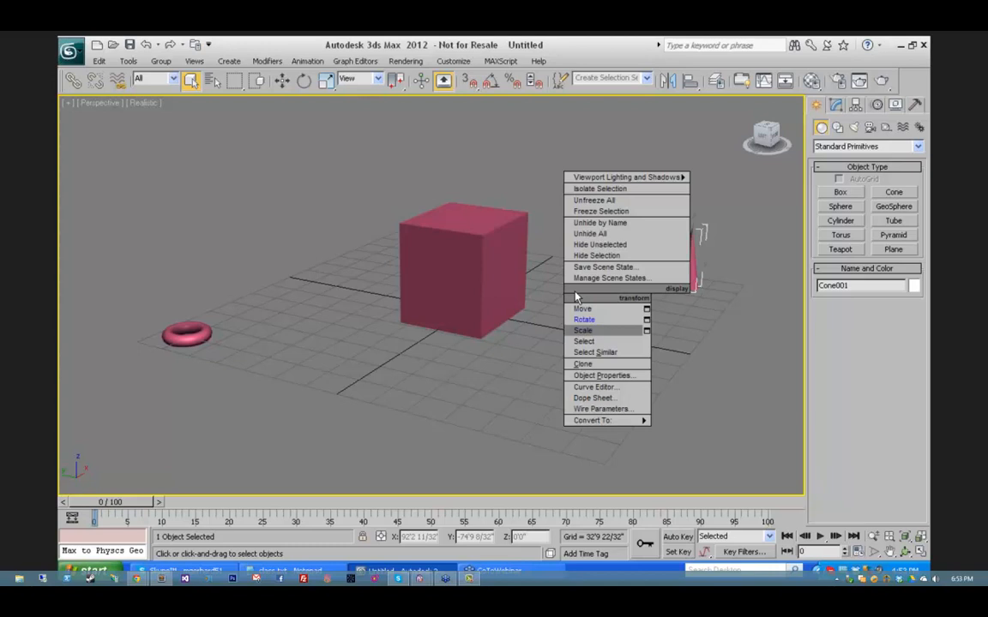
click(602, 342)
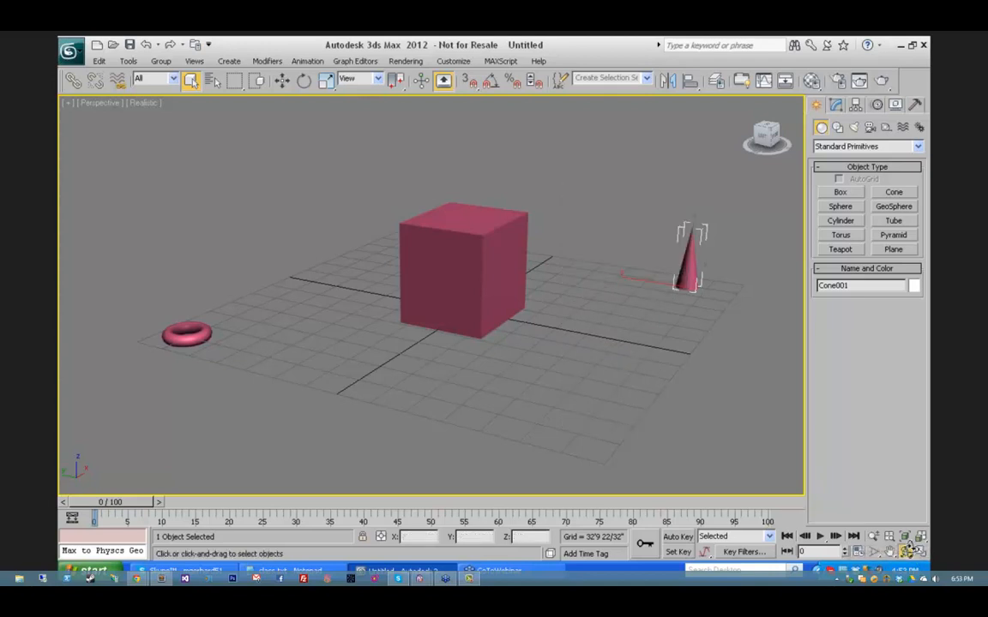
Step: Orbit the Perspective view around the selected cone, leave orbiting, and clear the selection
key(ctrl+r)
drag(478, 282, 610, 185)
right_click(614, 244)
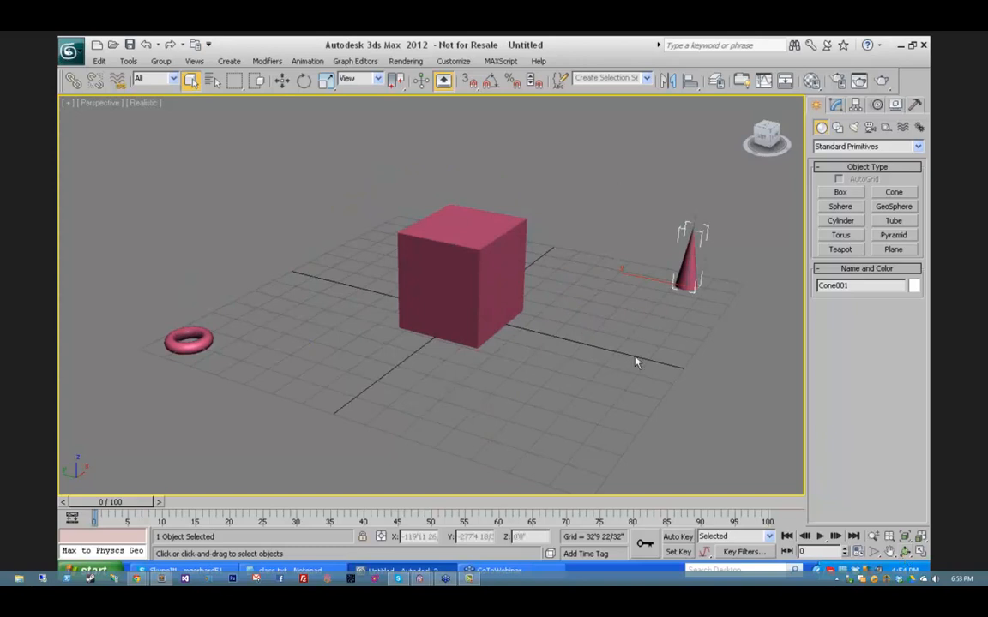
click(673, 447)
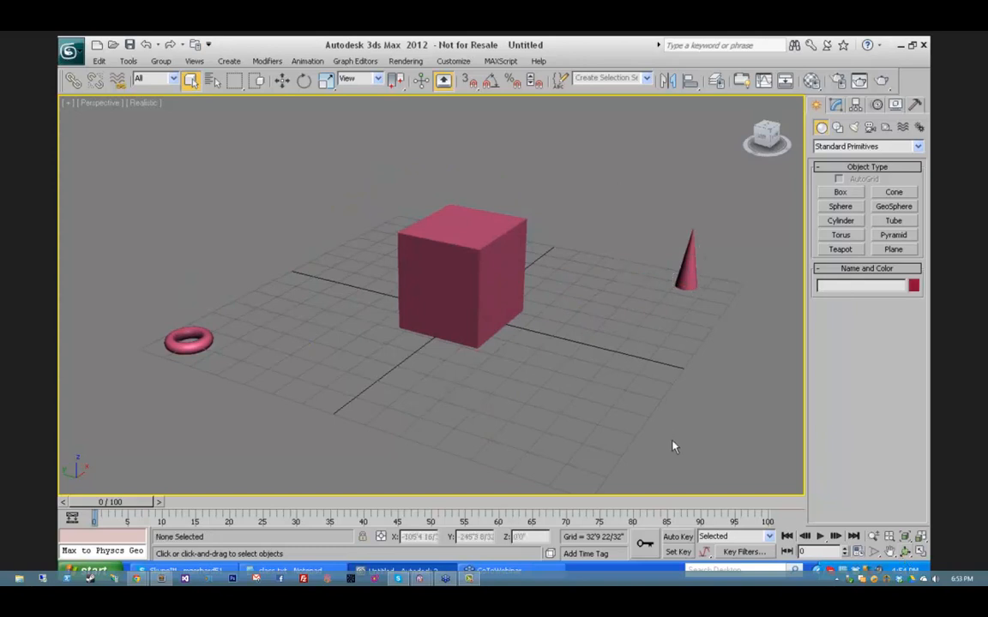
Step: With nothing selected, pan the box far off-centre and orbit the Perspective view back to an angled overview of all three objects
click(889, 551)
drag(558, 247, 279, 250)
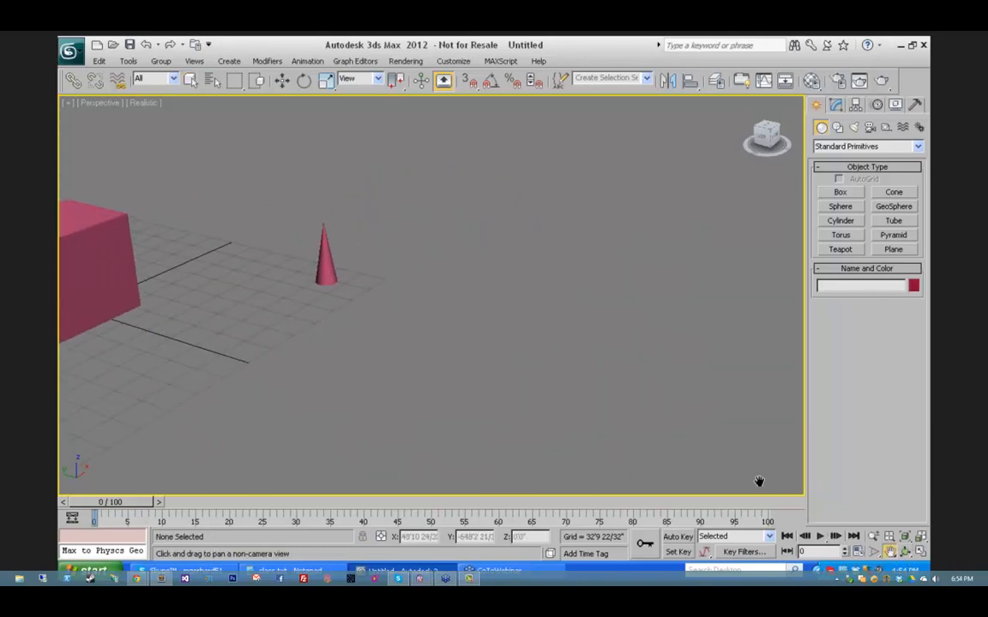
click(906, 551)
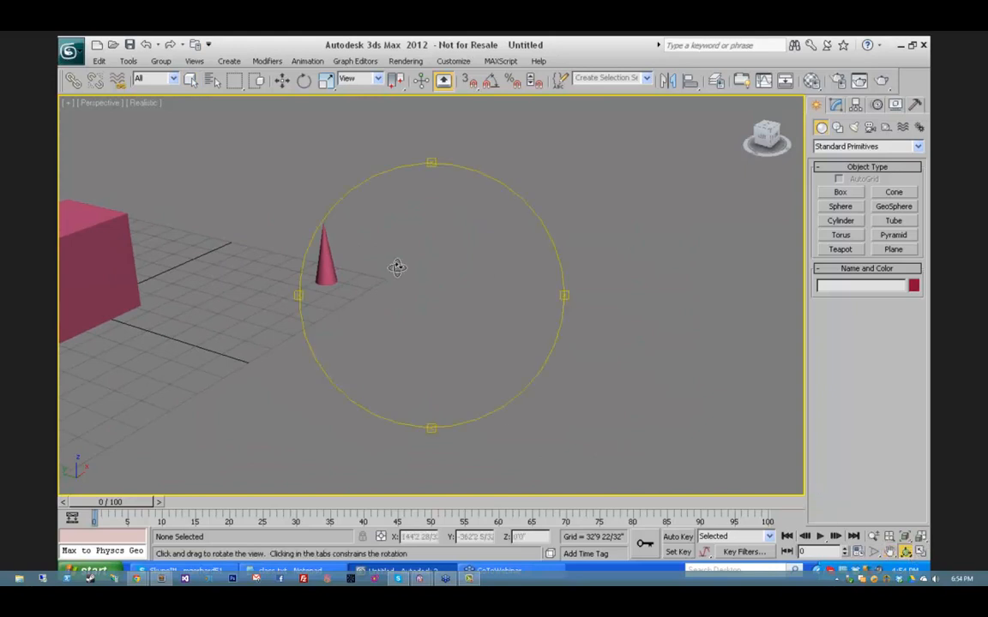
drag(412, 311, 600, 289)
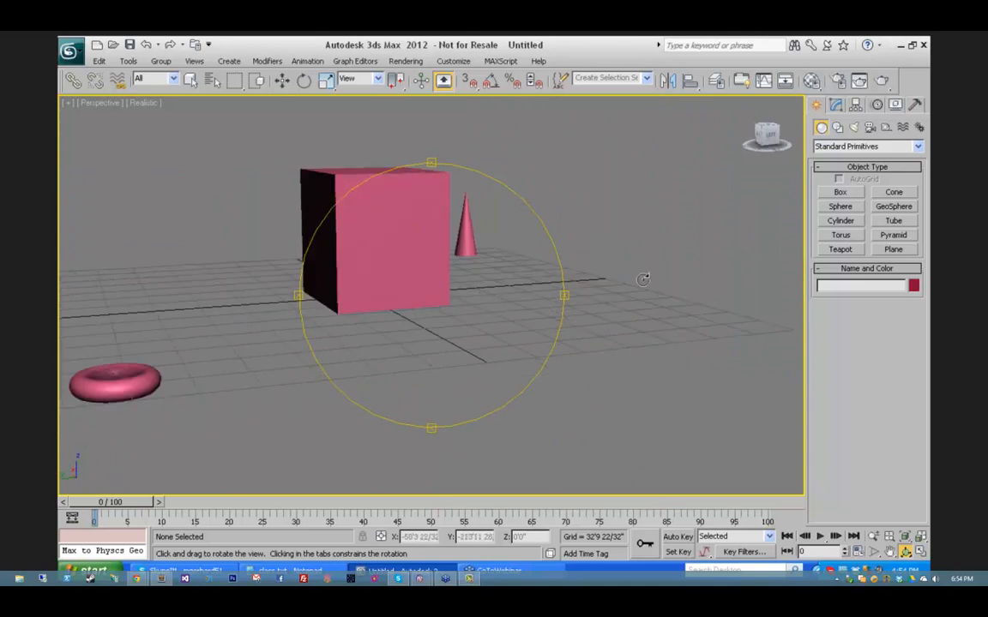
right_click(618, 272)
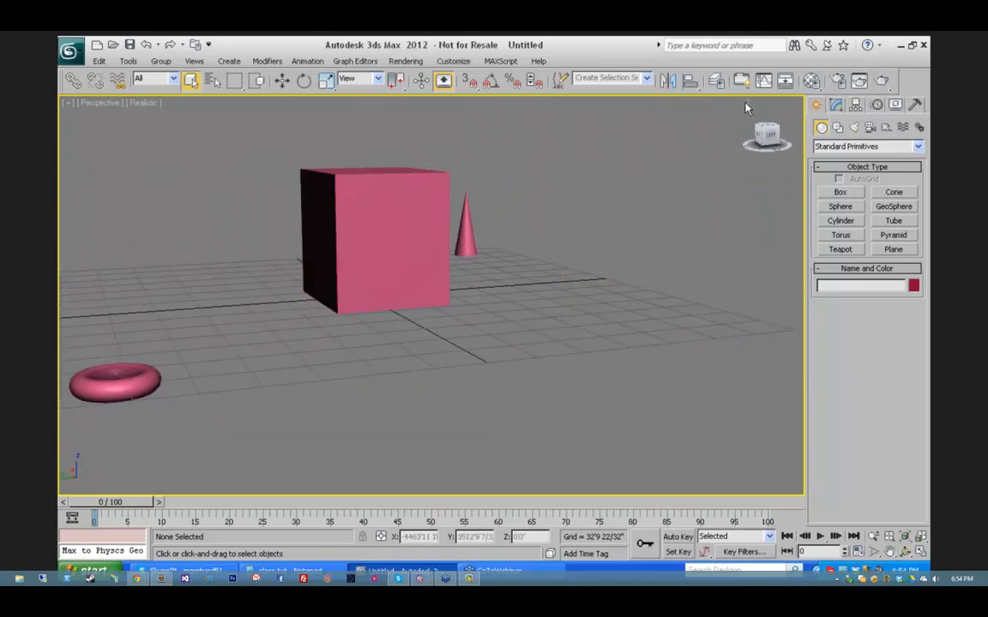
drag(745, 105, 520, 300)
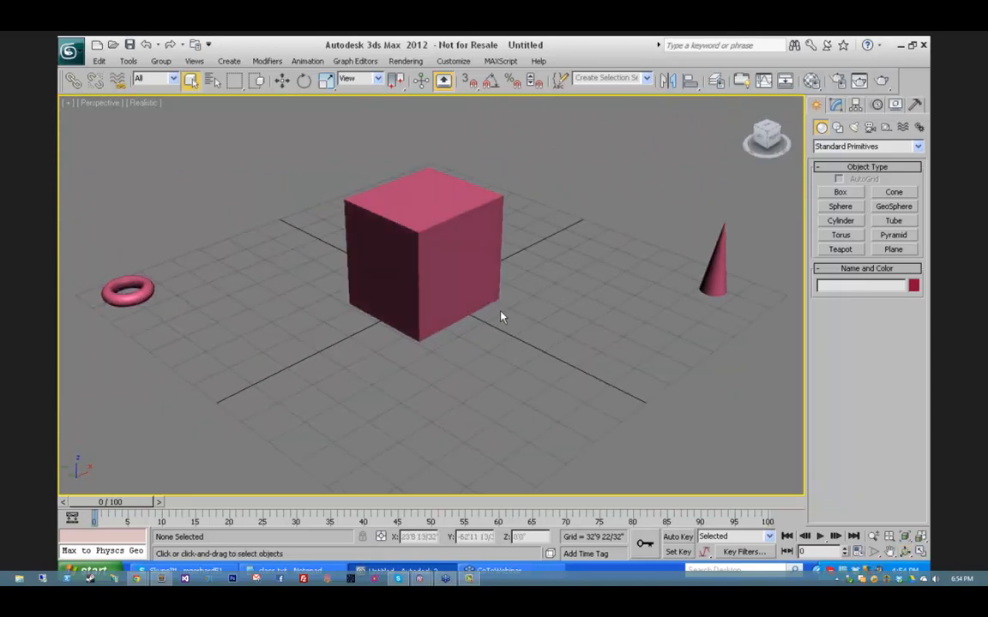
Step: Select the box, pick another orbit mode in place of Orbit Selected, and leave orbiting
click(425, 255)
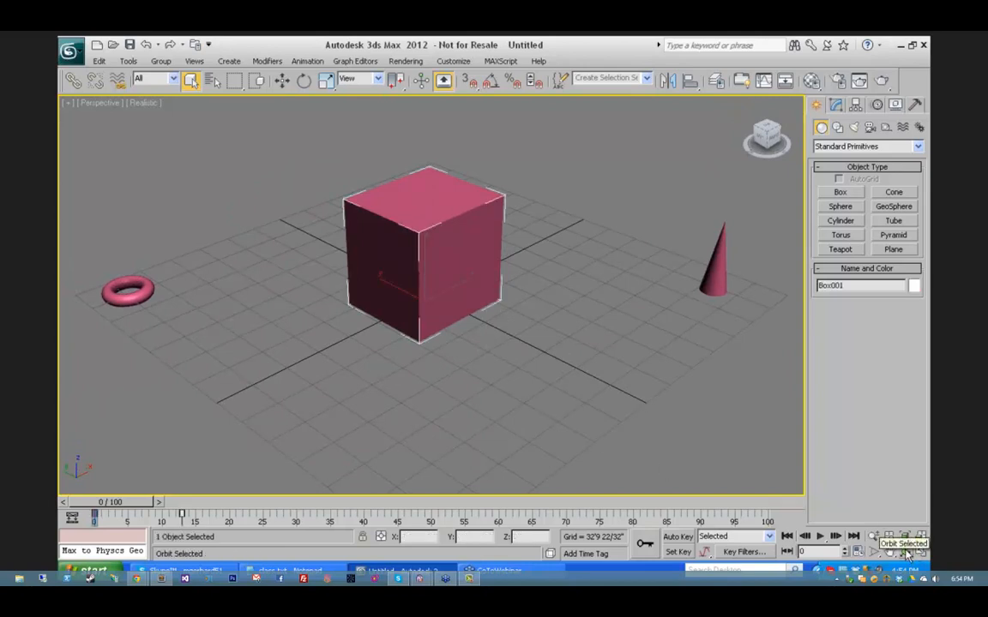
drag(907, 556, 907, 508)
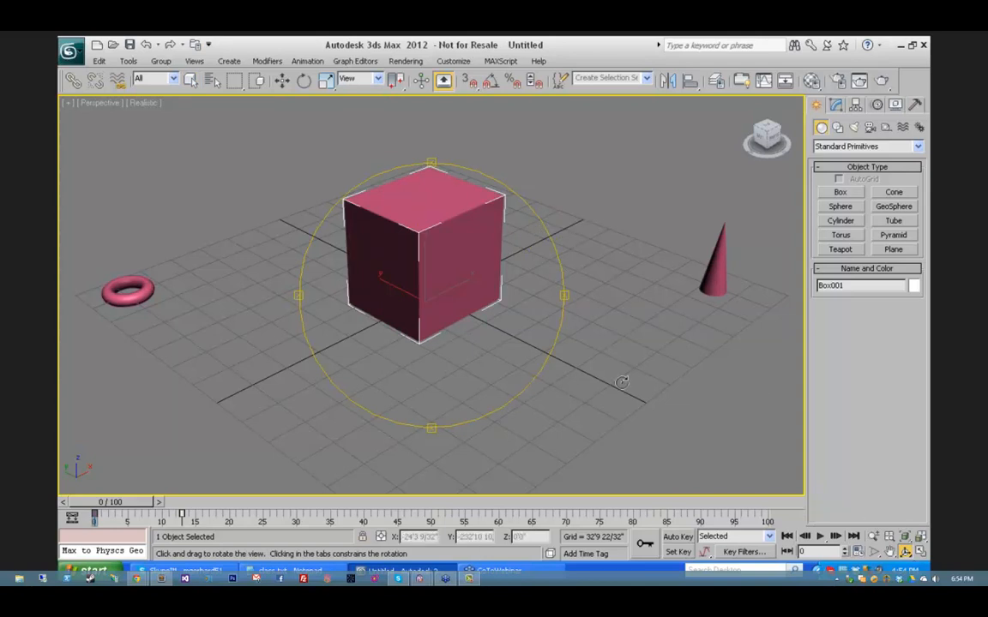
right_click(632, 258)
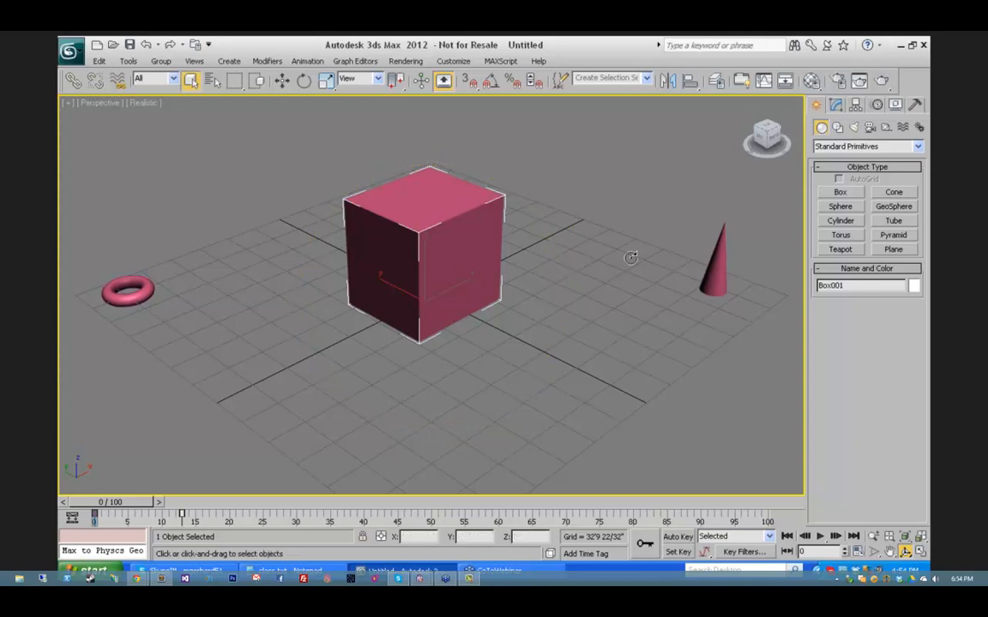
Step: Orbit the view around the selected box horizontally and vertically with the orbit circle's handles, and freely inside the circle
click(906, 553)
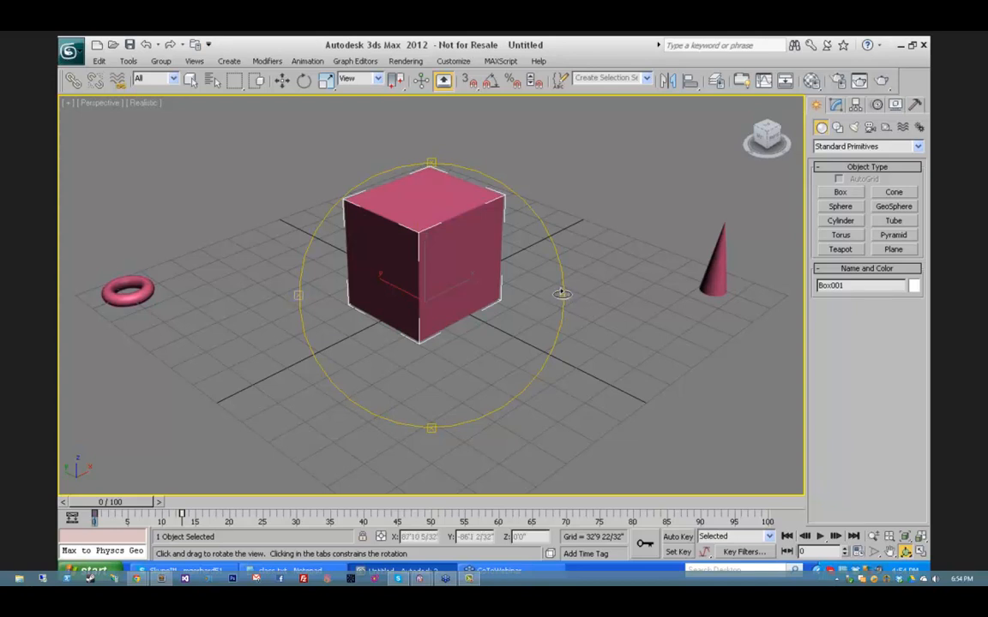
mouse_move(562, 294)
mouse_down()
mouse_move(478, 293)
mouse_move(555, 293)
mouse_up()
mouse_move(431, 157)
mouse_down()
mouse_move(441, 79)
mouse_move(434, 177)
mouse_move(434, 161)
mouse_up()
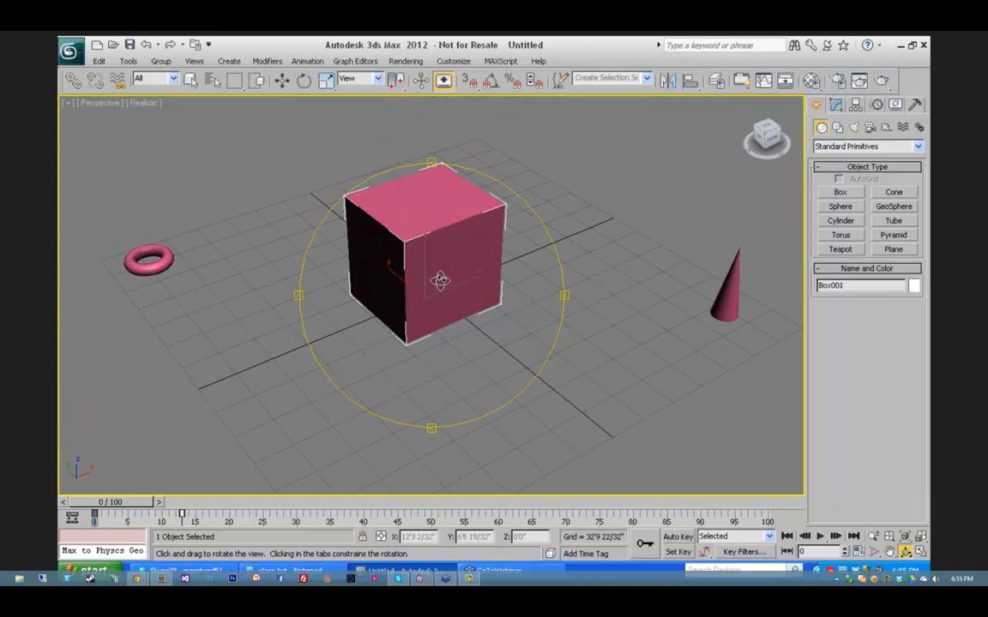
mouse_move(434, 285)
mouse_down()
mouse_move(447, 281)
mouse_move(398, 308)
mouse_move(419, 324)
mouse_move(466, 279)
mouse_move(404, 282)
mouse_move(435, 267)
mouse_move(420, 273)
mouse_move(423, 291)
mouse_move(414, 262)
mouse_move(408, 275)
mouse_move(424, 284)
mouse_up()
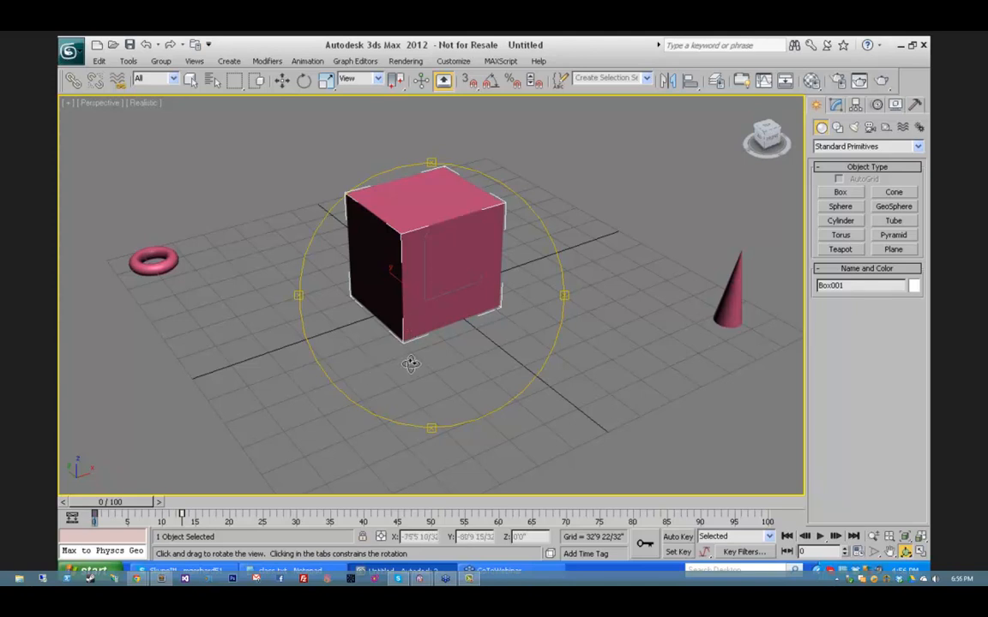
drag(411, 364, 206, 137)
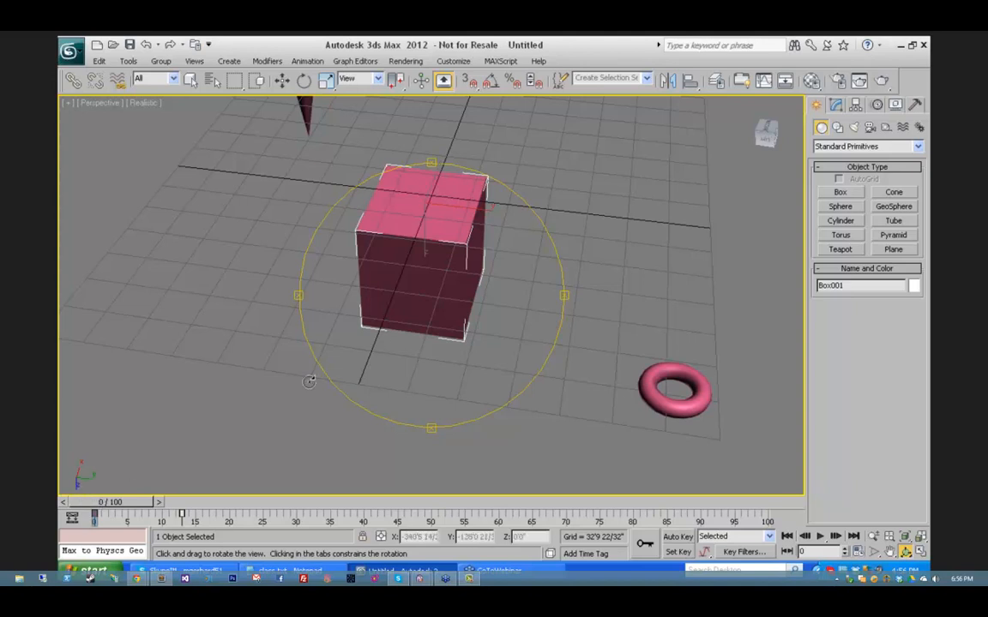
Step: Orbit the Perspective view freely around the selected box to an angled view from above with the torus and cone on either side
drag(374, 196, 559, 424)
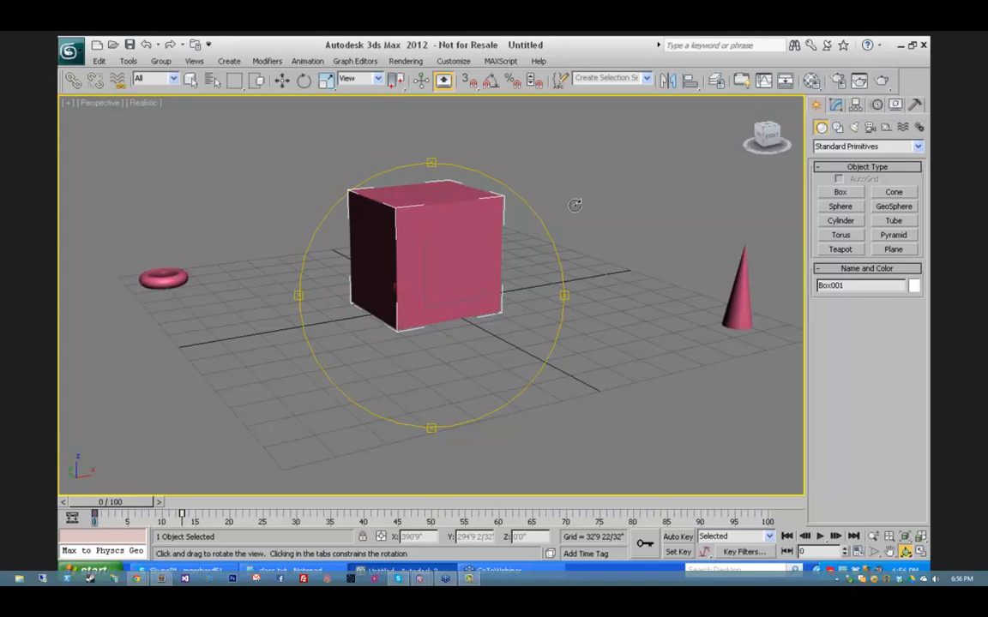
drag(574, 205, 594, 197)
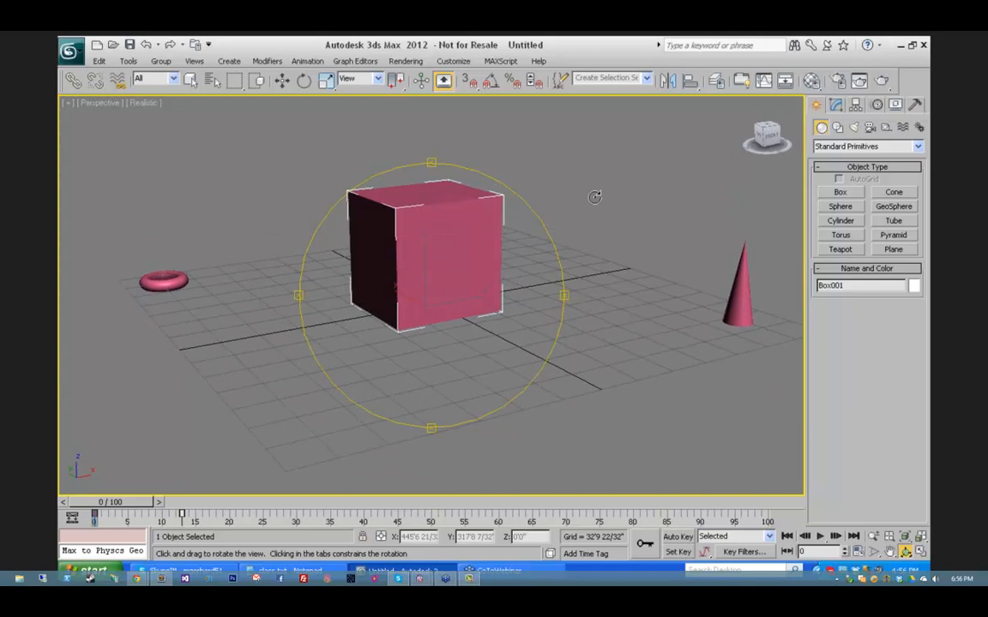
drag(594, 196, 594, 197)
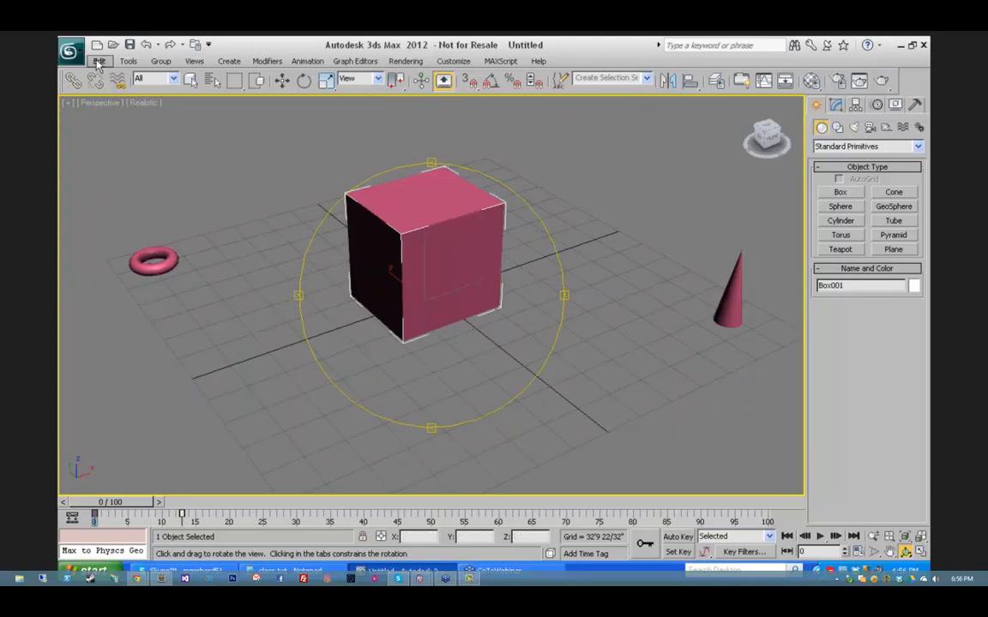
Step: Look up the Undo View Change command, and with the orbit tool off, orbit around the box until the cone and torus swap sides
click(195, 62)
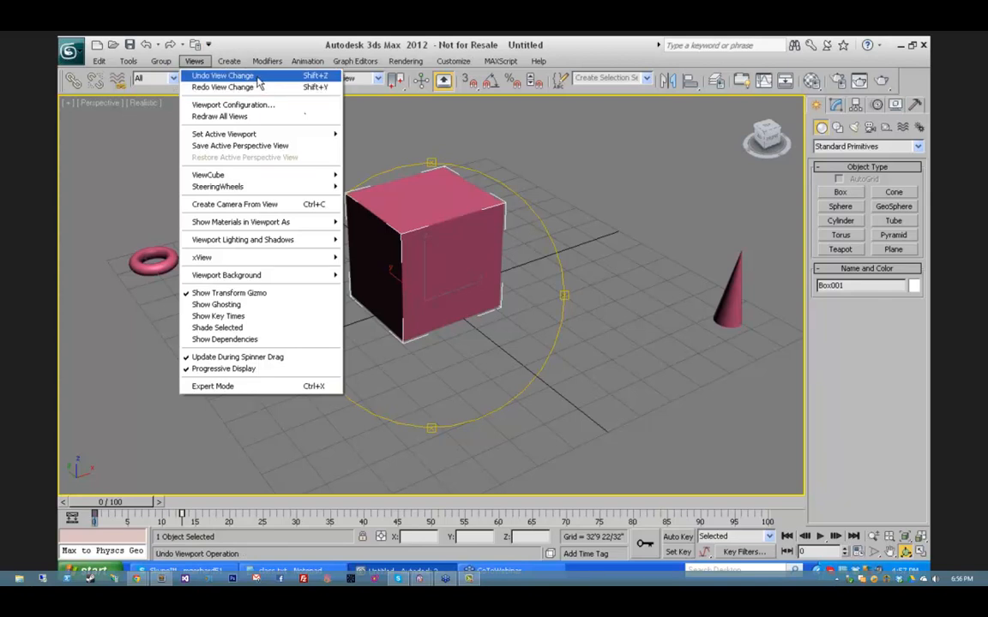
click(558, 161)
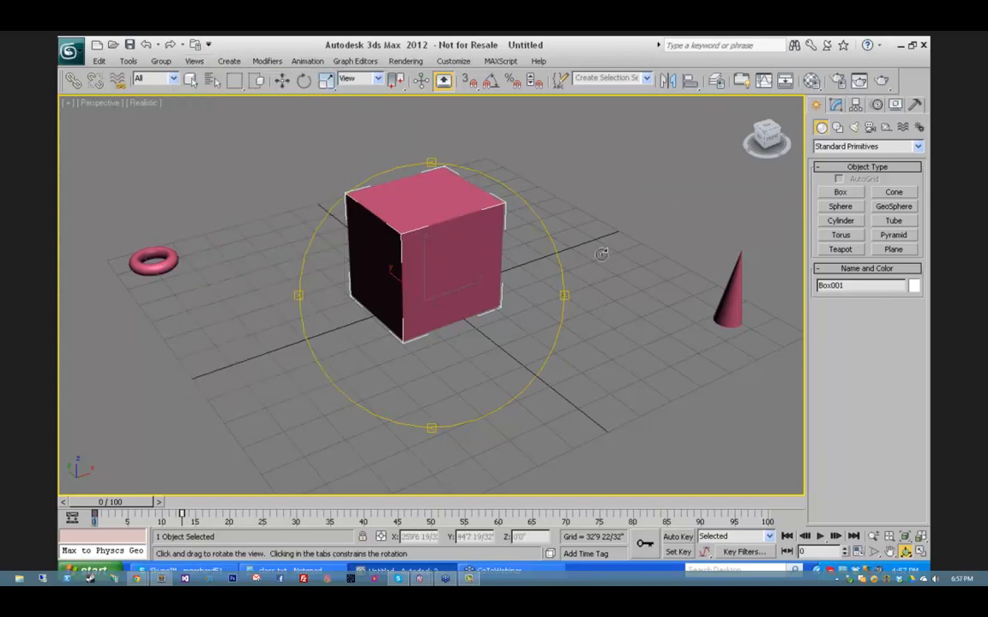
right_click(602, 220)
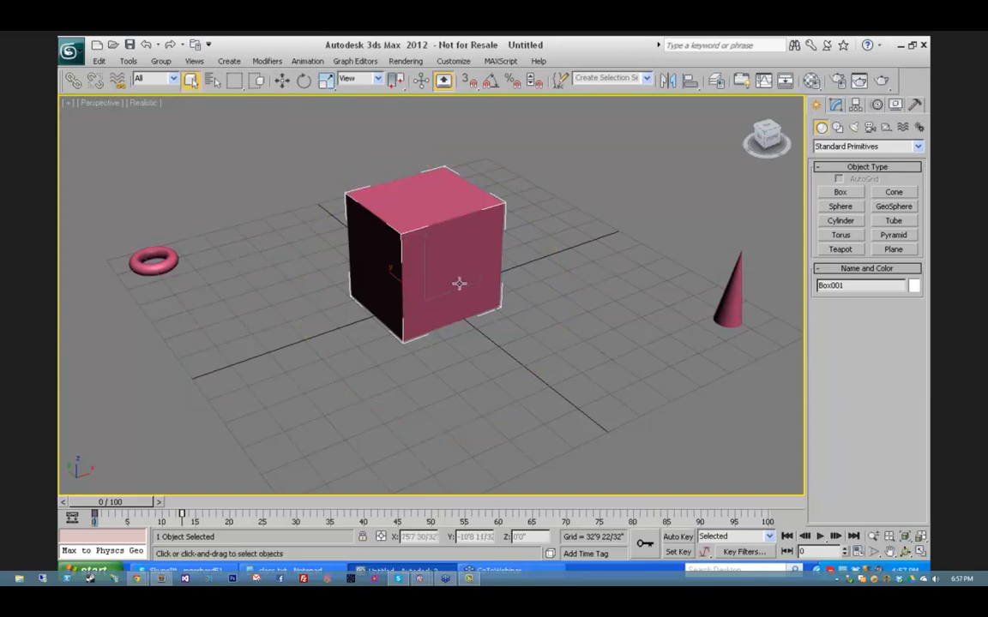
alt+middle_drag(454, 284, 646, 265)
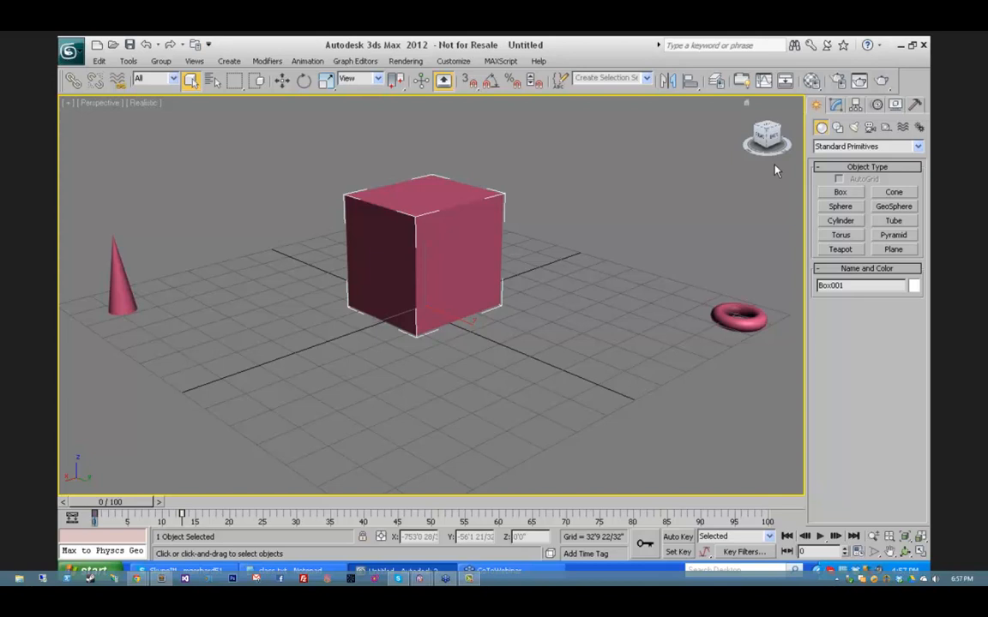
Step: Deselect the box and turn on the SteeringWheels in the Perspective viewport
click(128, 62)
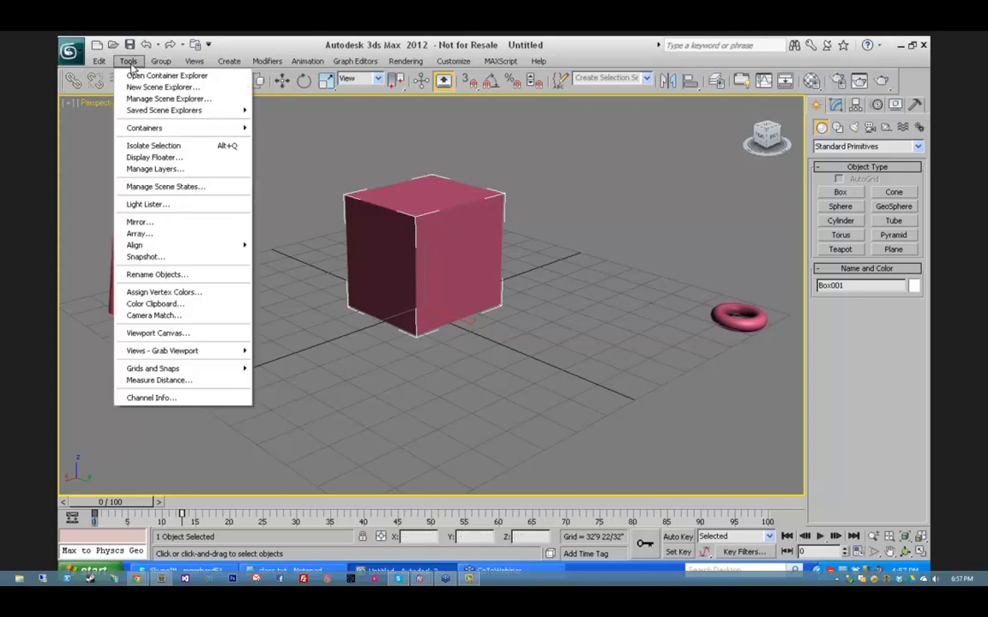
mouse_move(193, 64)
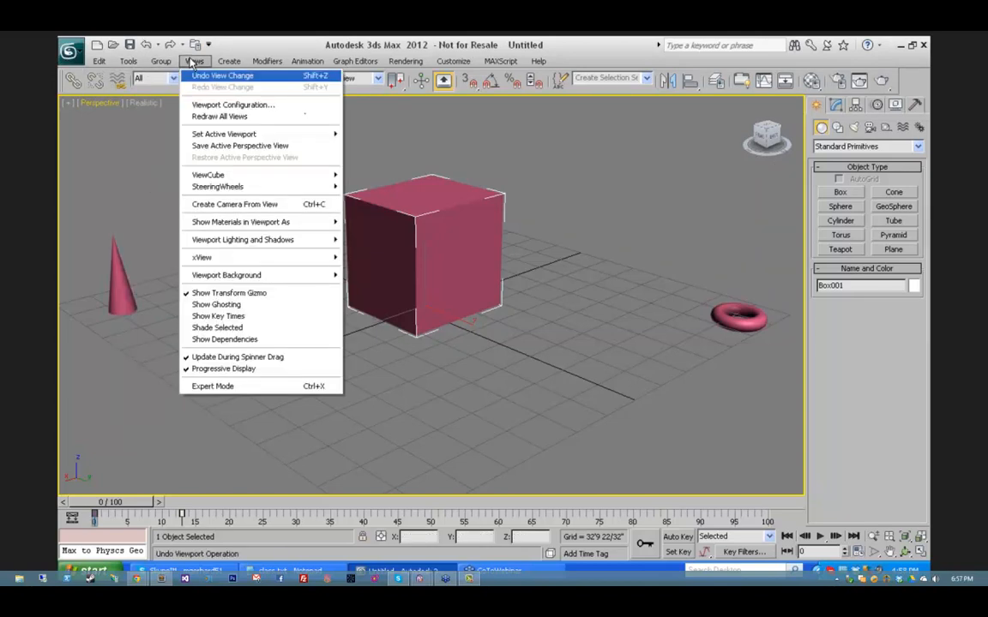
click(118, 136)
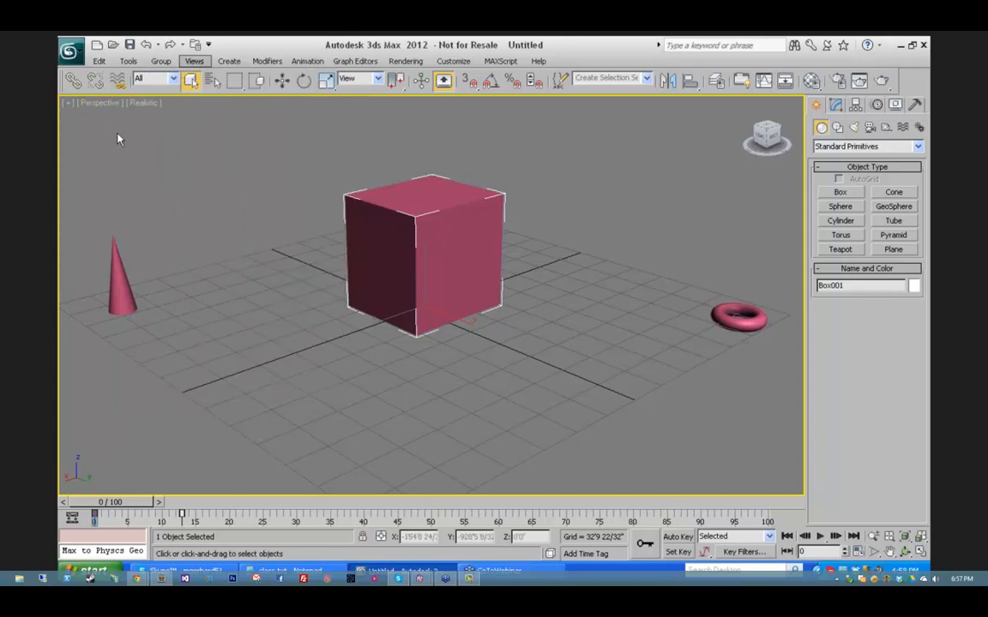
click(68, 104)
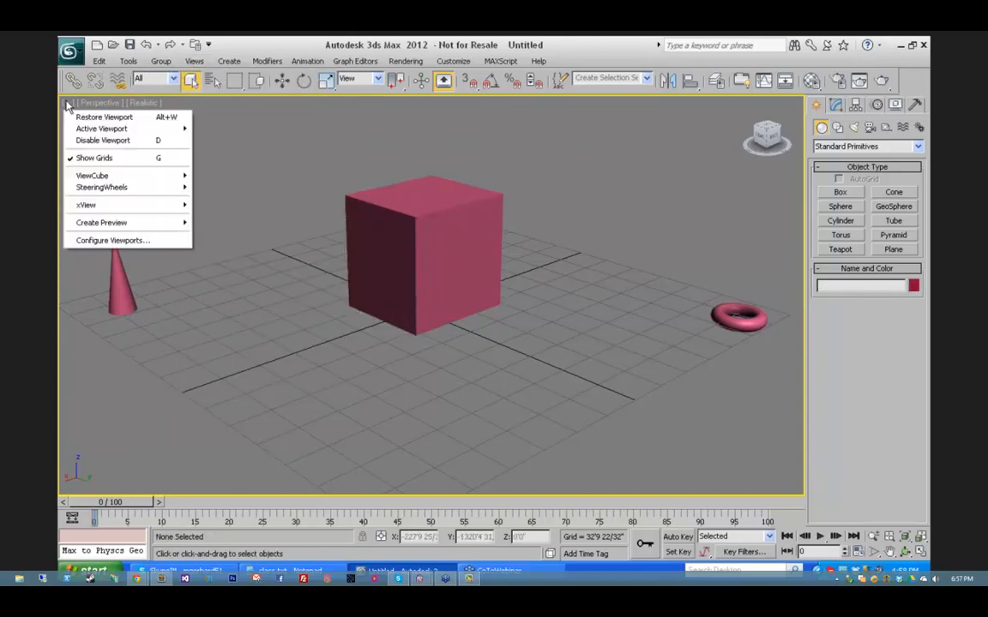
mouse_move(120, 177)
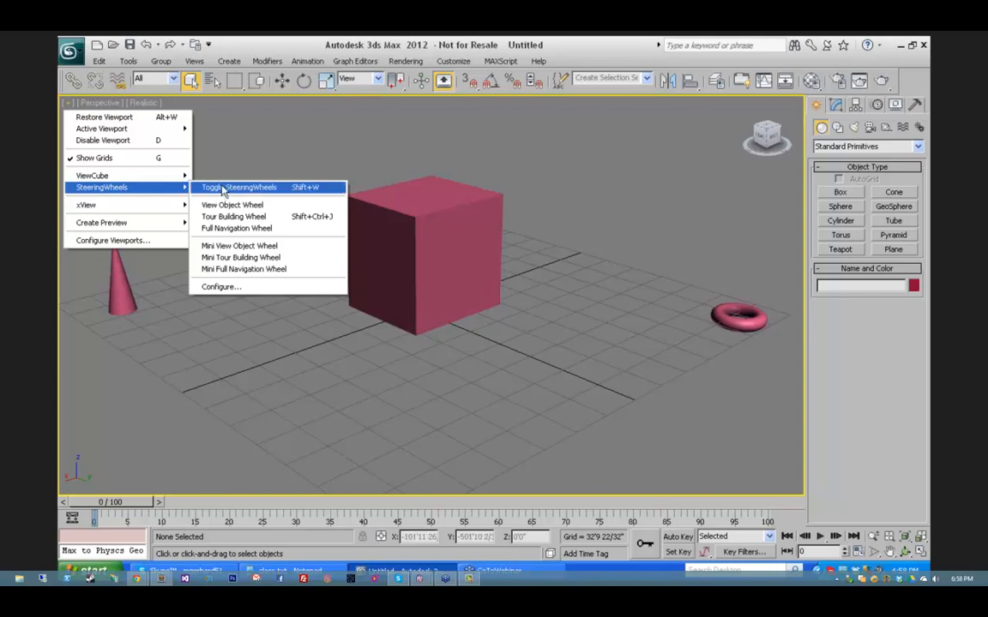
click(223, 187)
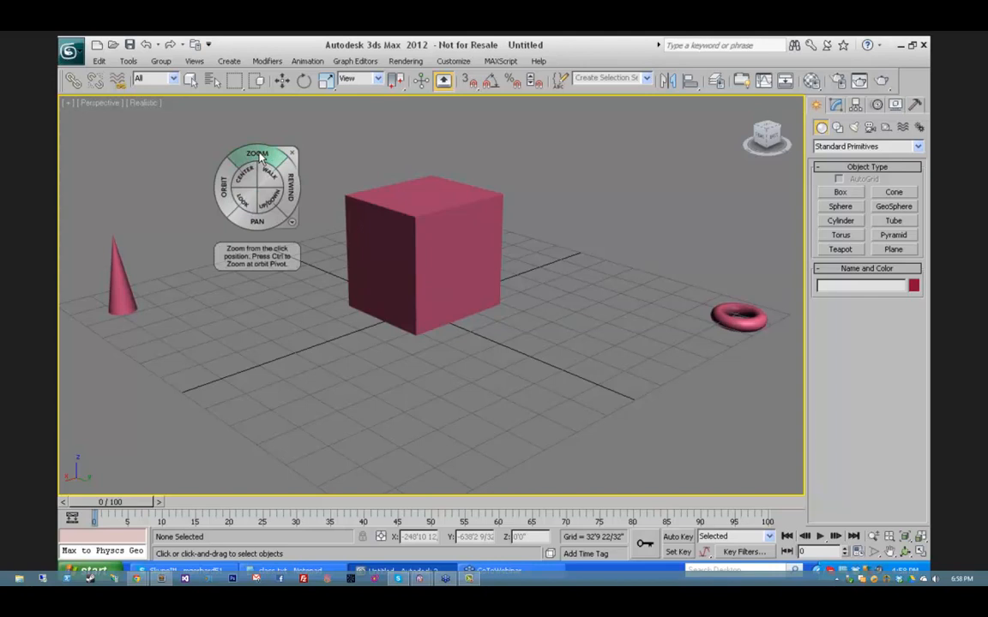
Step: Switch the SteeringWheels to the Mini View Object Wheel, and turn the wheel display off again
click(92, 104)
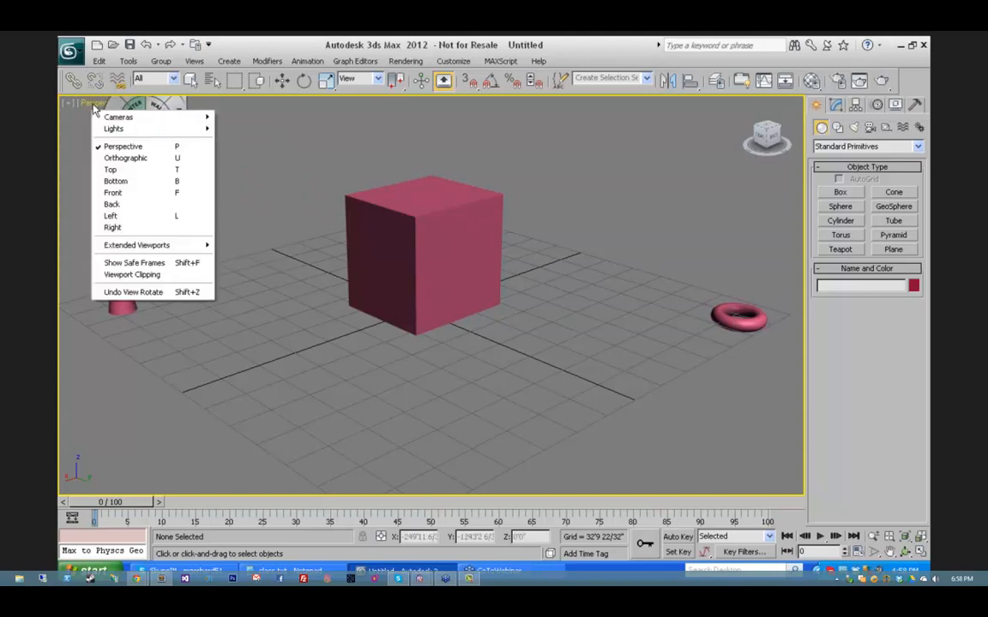
click(68, 101)
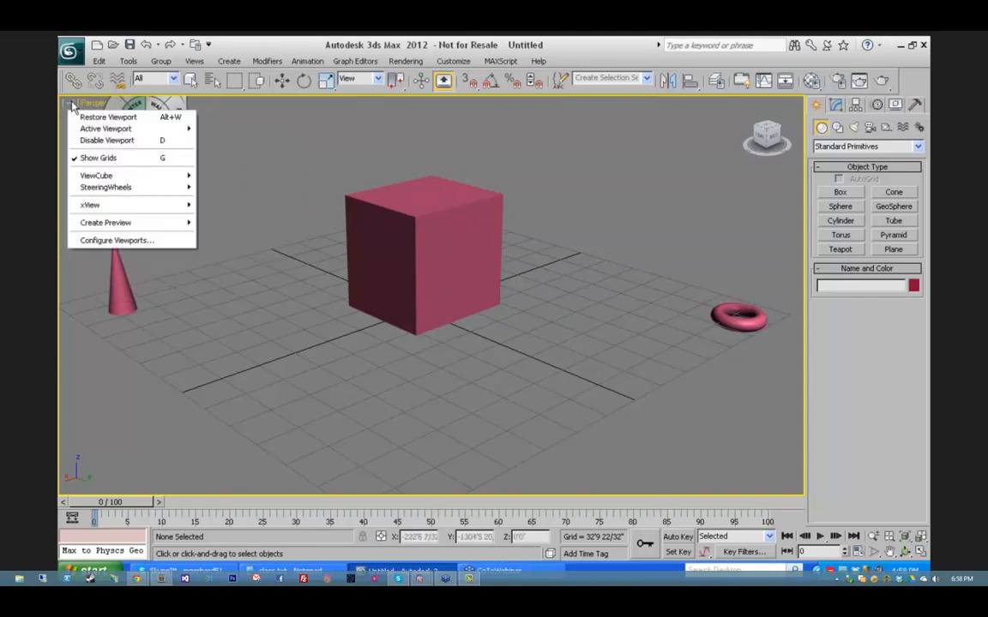
mouse_move(129, 188)
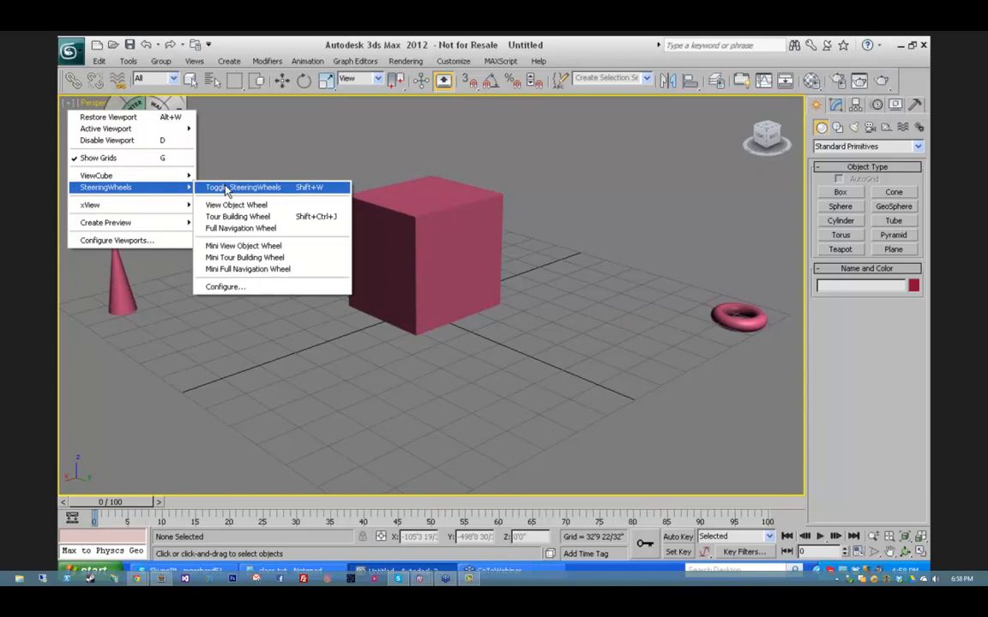
click(225, 246)
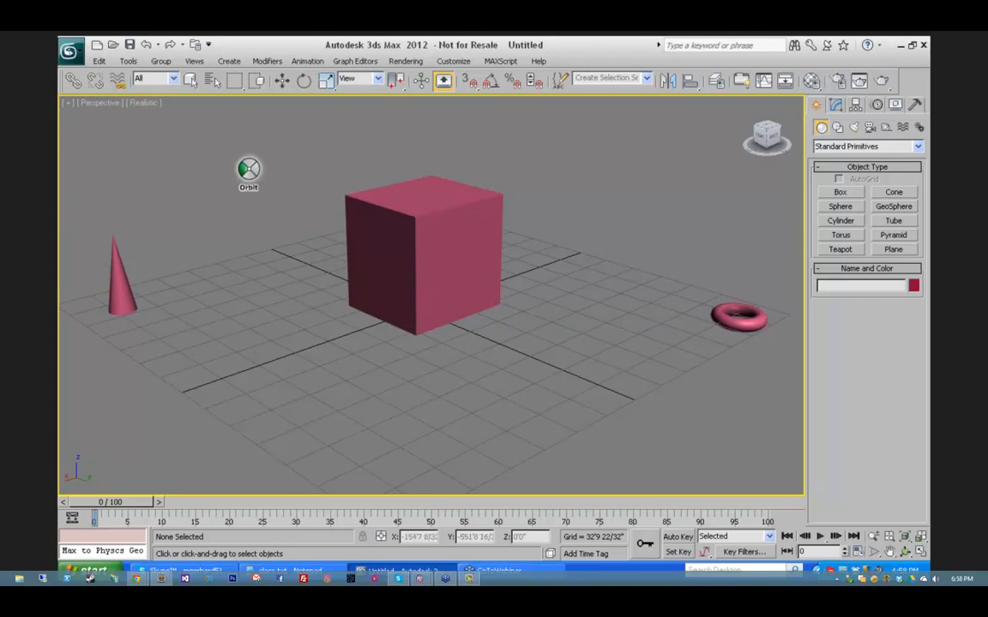
click(66, 103)
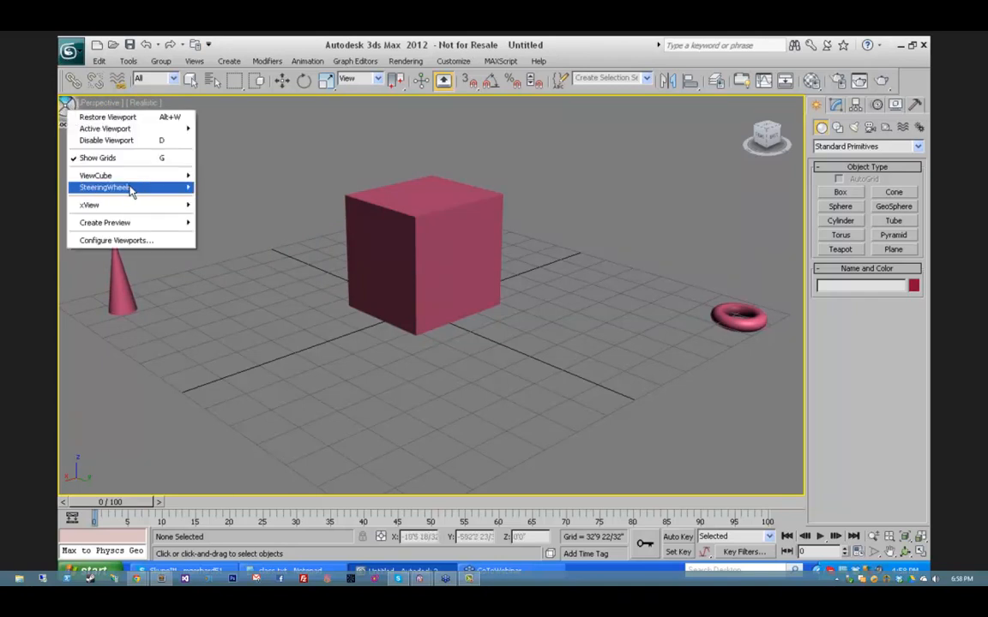
click(237, 186)
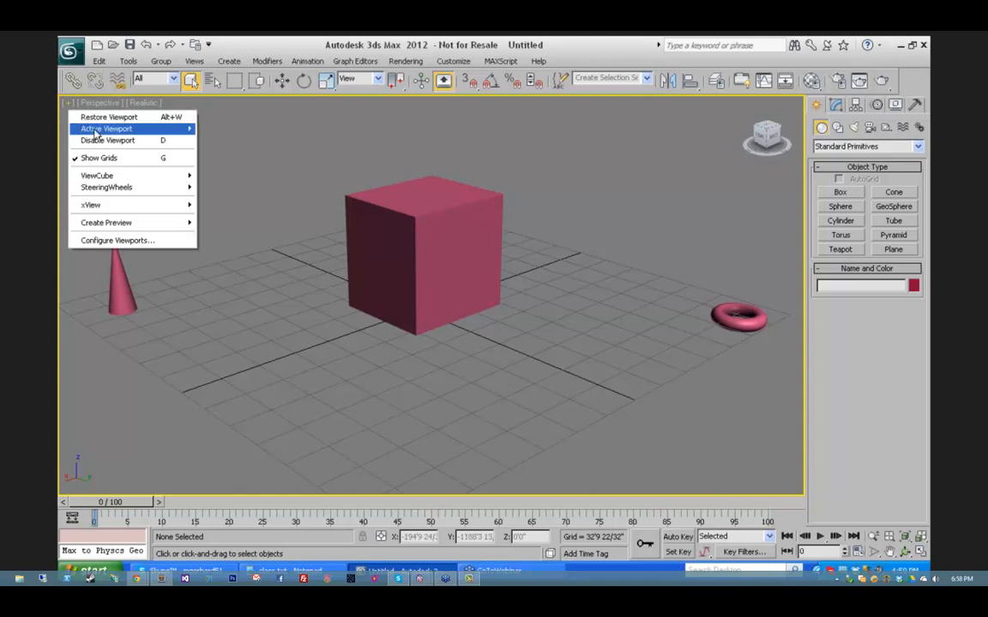
Step: Review the ViewCube options, and use the ViewCube to view the scene side-on, from the top, and from the Home view
mouse_move(124, 177)
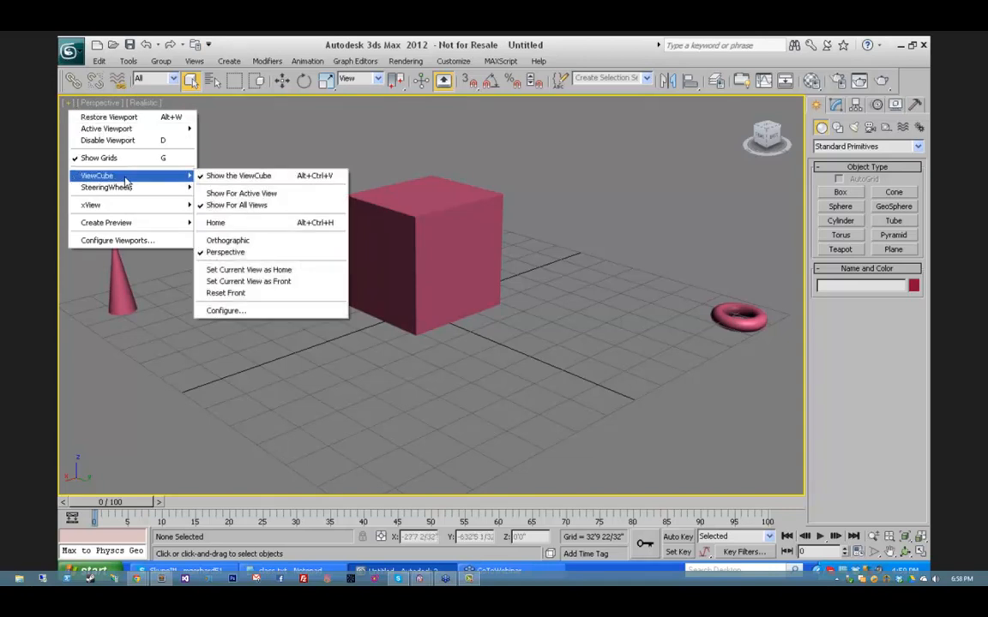
click(265, 111)
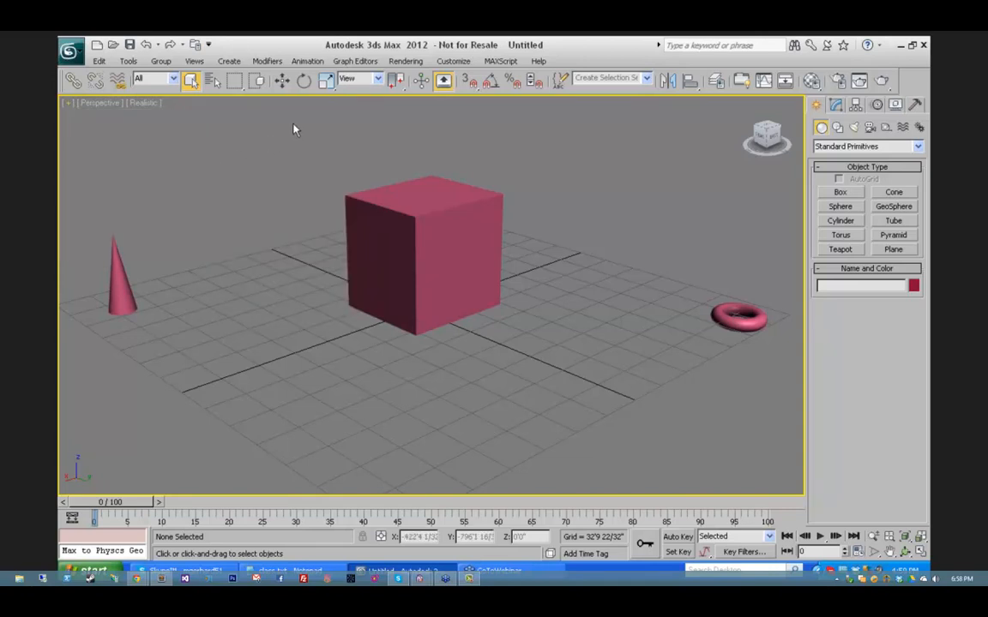
click(772, 143)
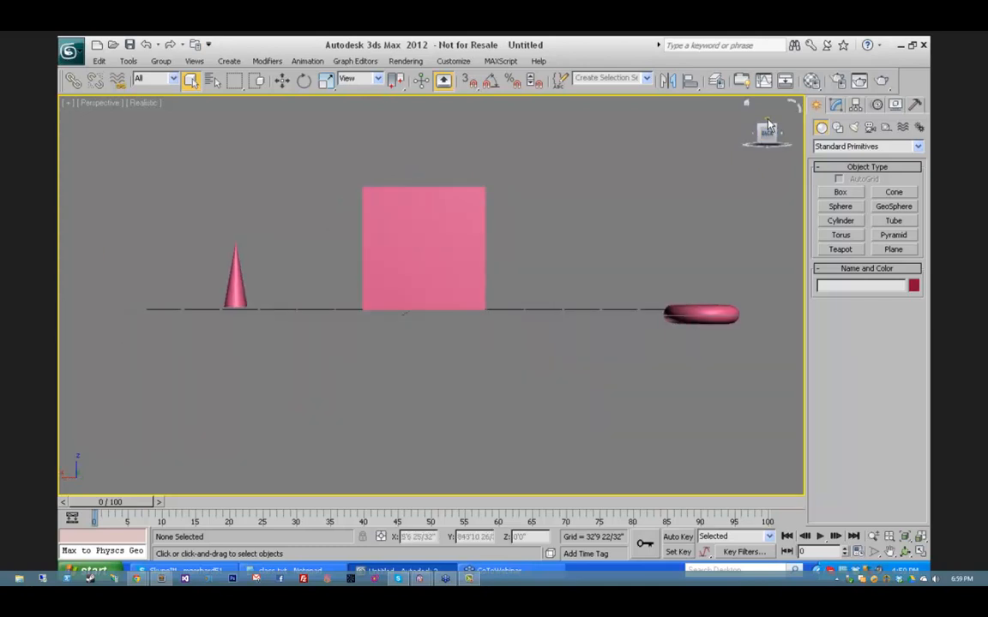
click(767, 125)
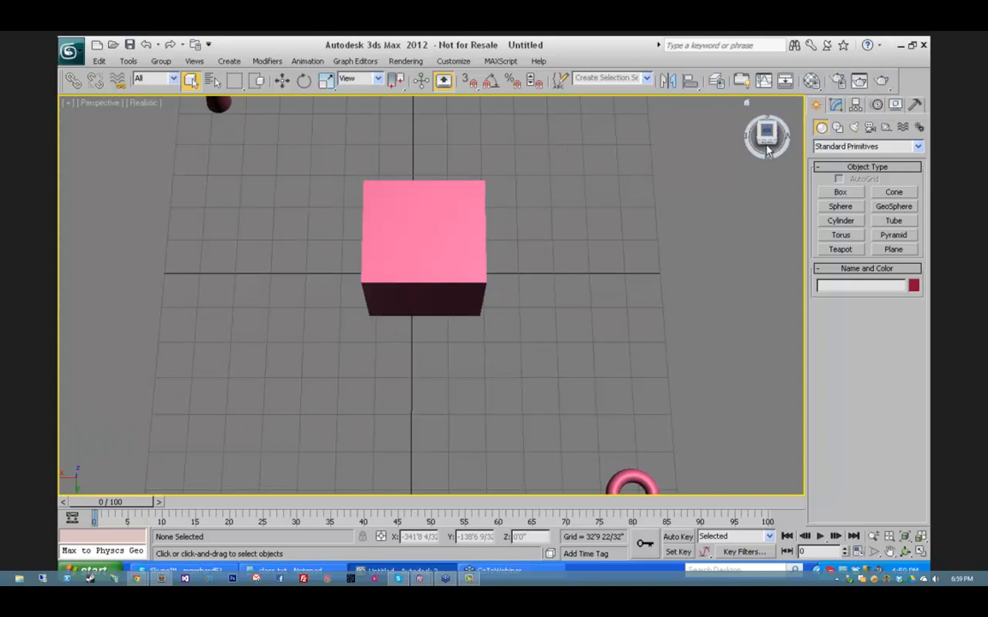
click(768, 127)
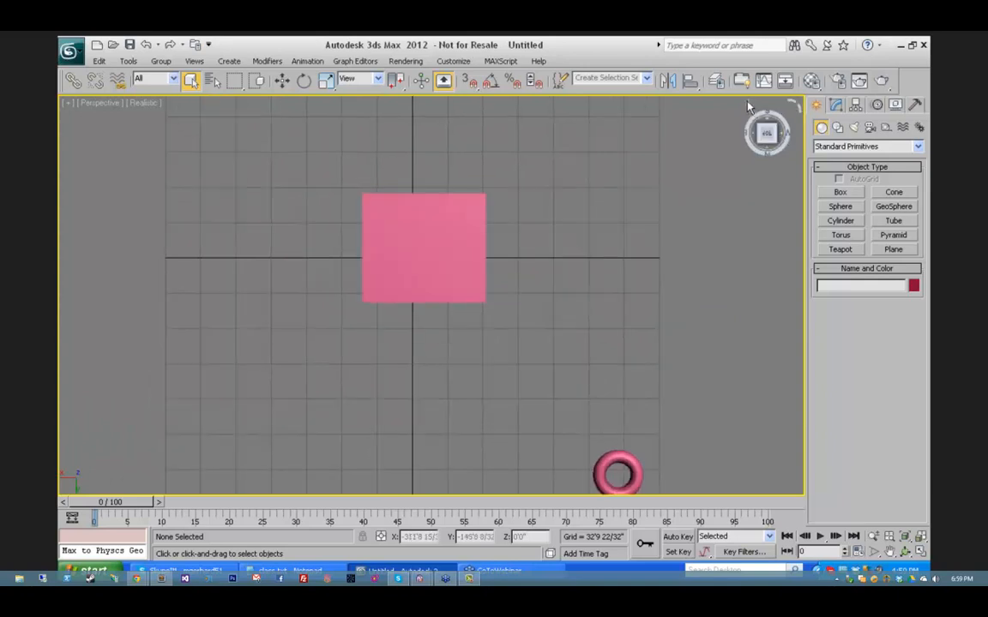
click(748, 105)
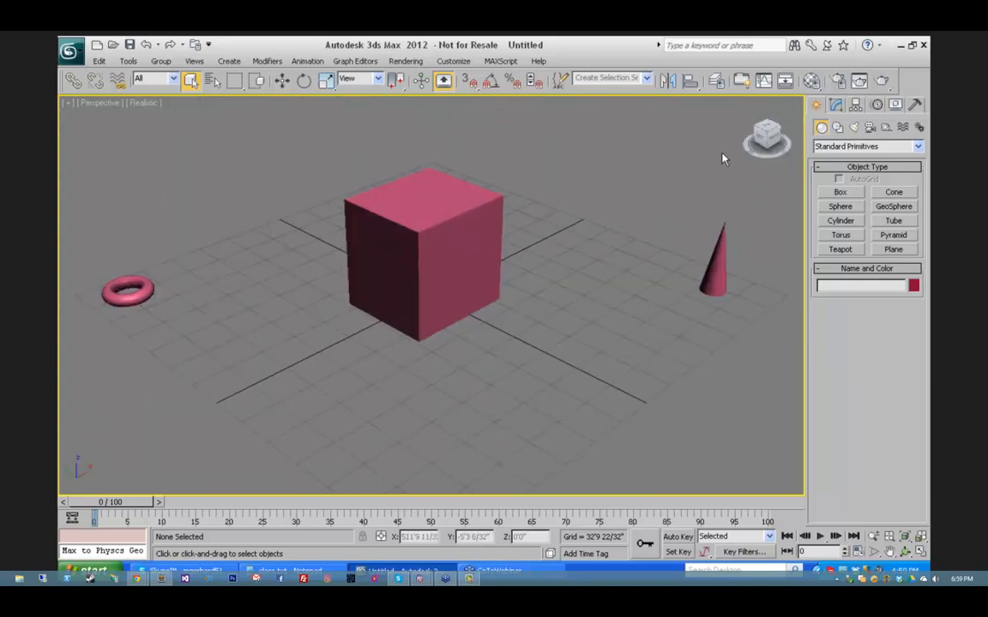
Step: Review the ViewCube's options for setting the Home and Front views, and rotate the Perspective view slightly with the ViewCube
right_click(747, 105)
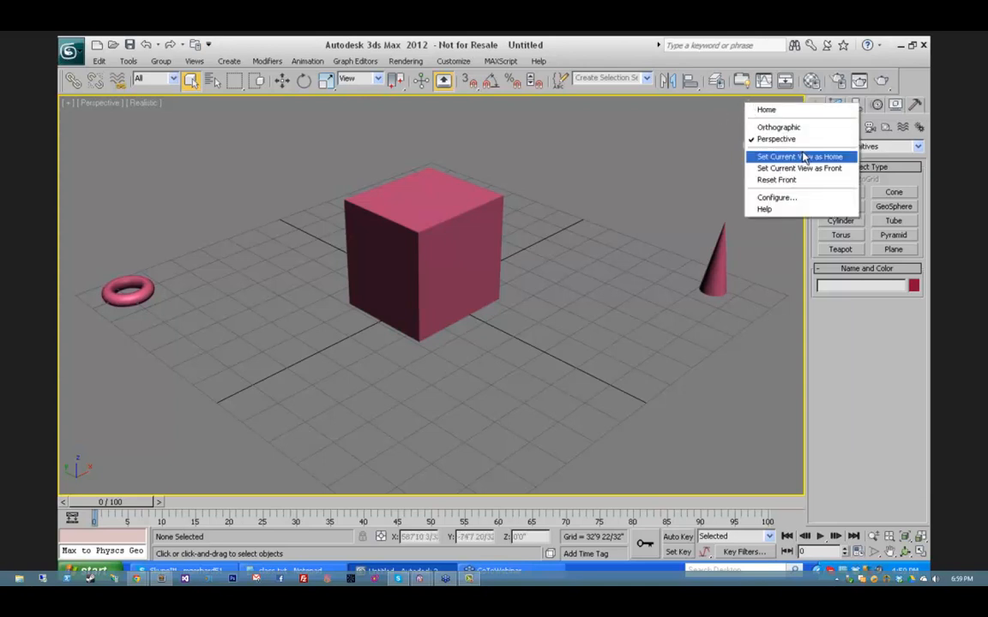
click(693, 129)
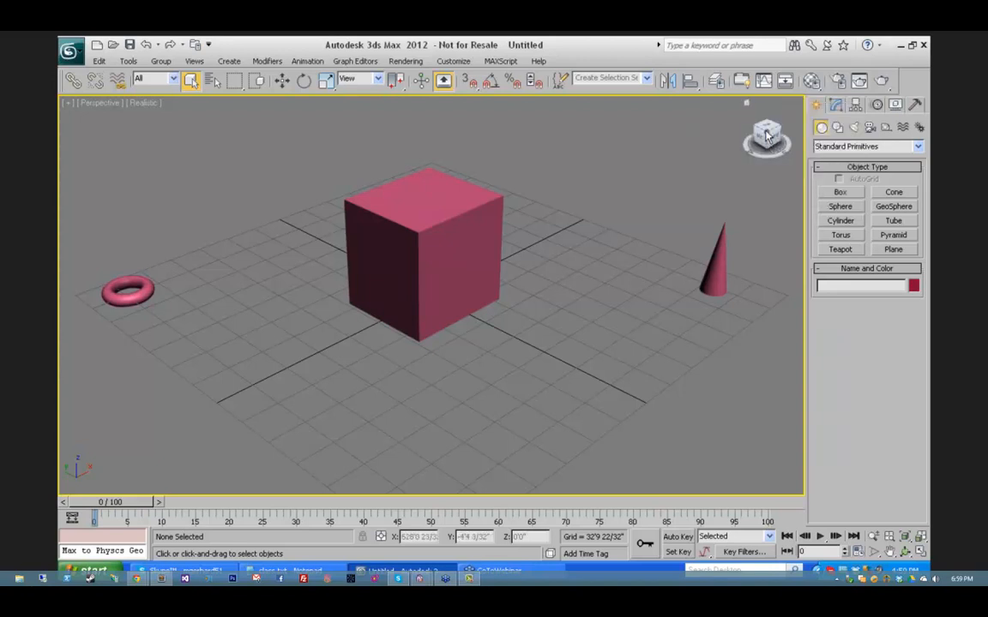
mouse_move(767, 134)
mouse_down()
mouse_move(789, 118)
mouse_move(742, 149)
mouse_move(762, 149)
mouse_move(771, 130)
mouse_up()
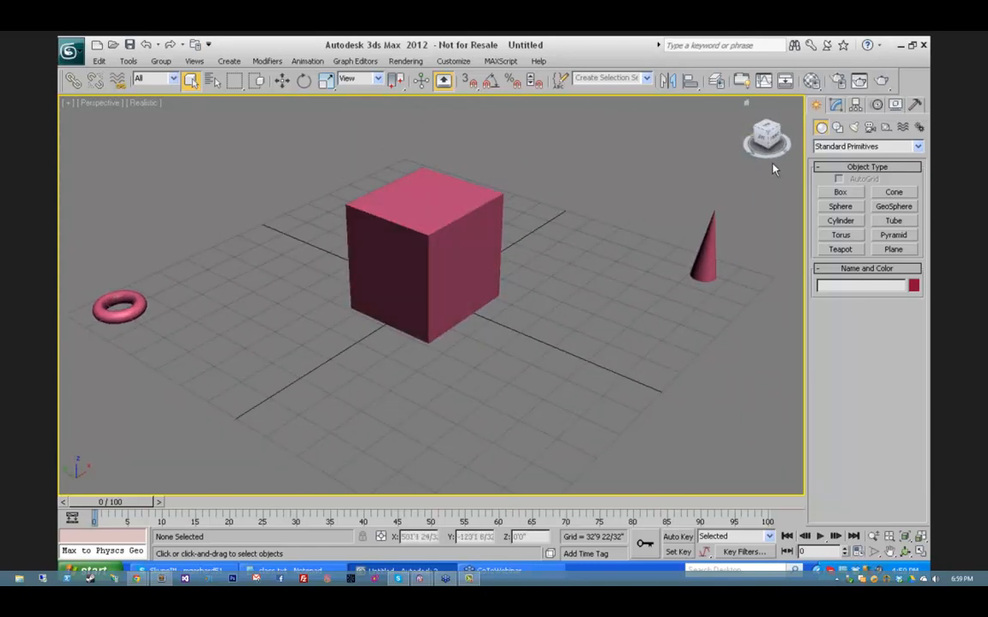
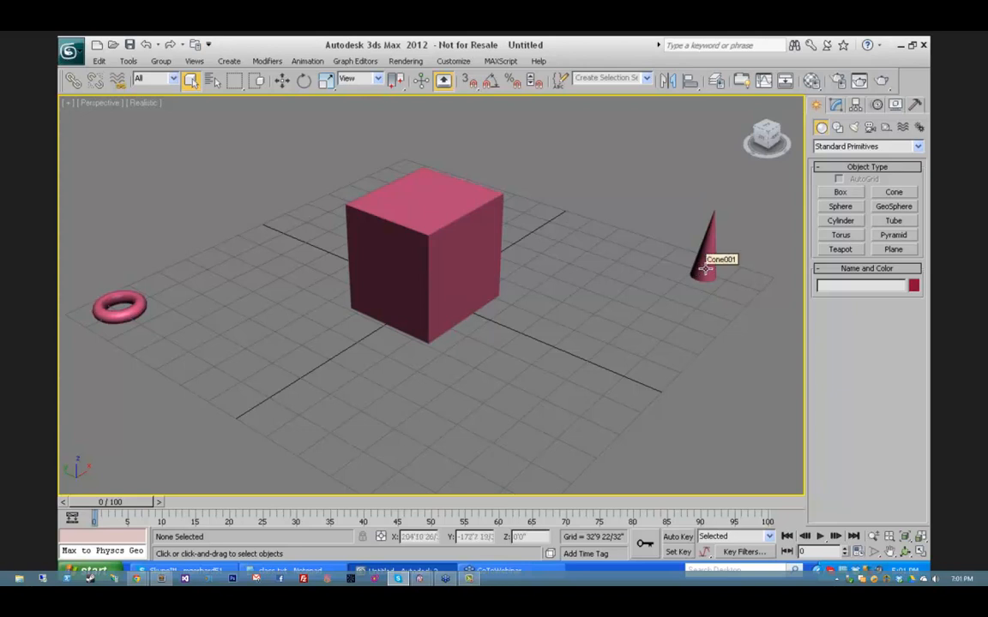
Step: Select the cone and zoom to its extents, and zoom and pan back out to an overview of all three objects
click(703, 265)
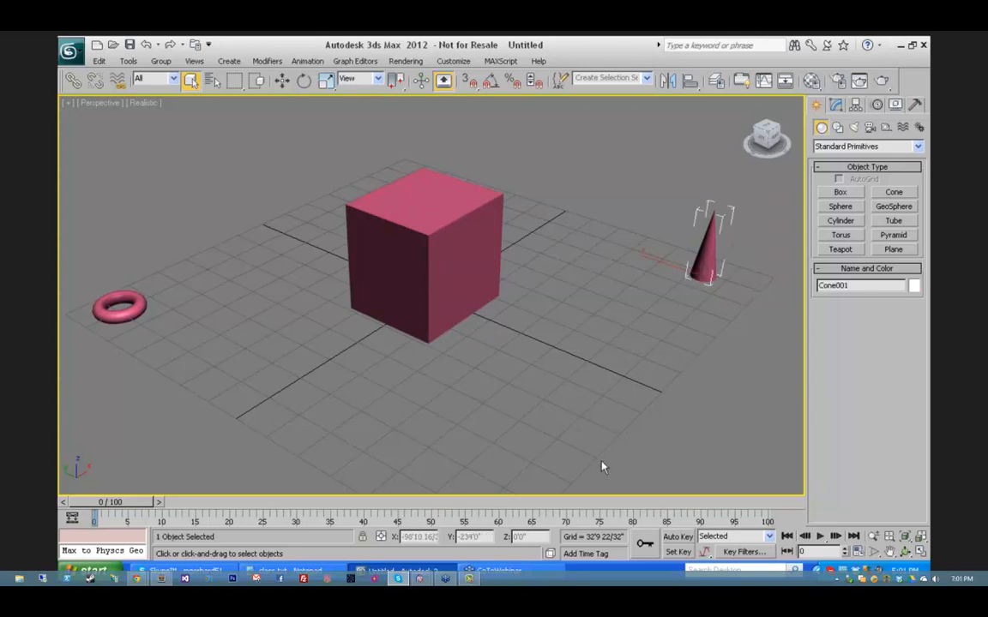
click(906, 538)
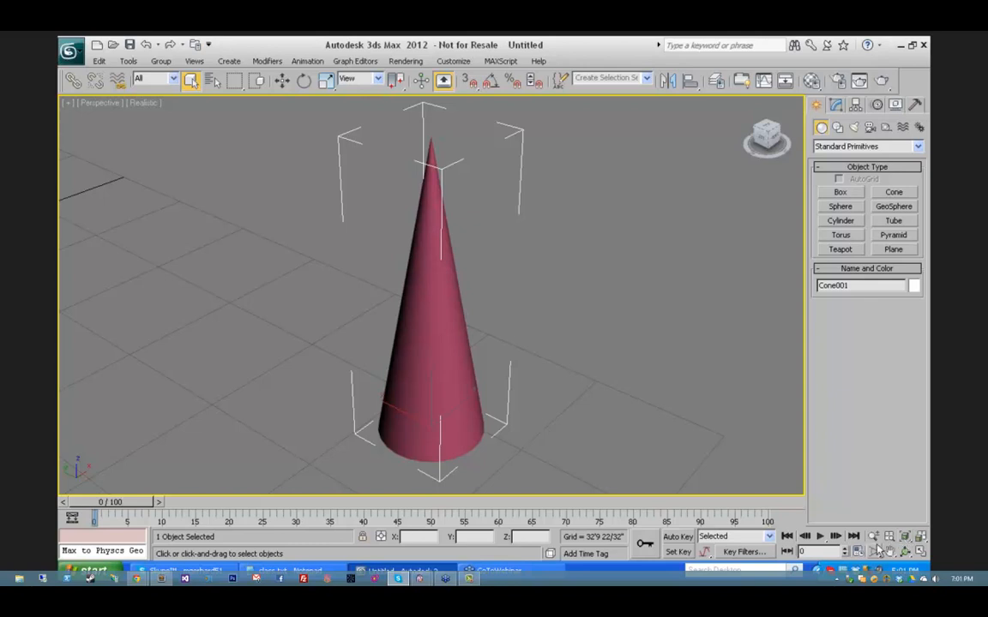
click(873, 536)
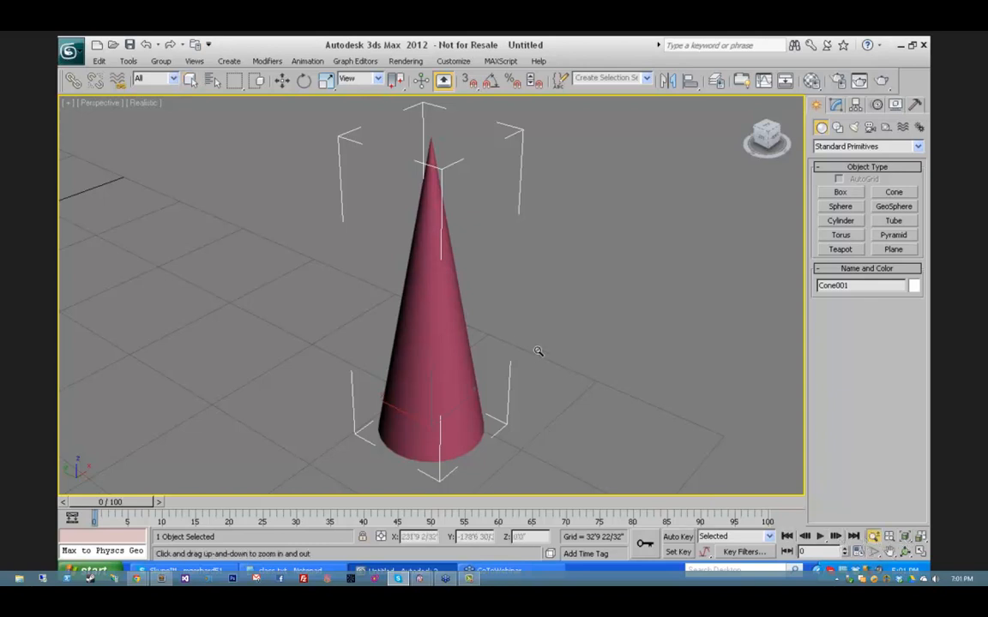
drag(536, 351, 529, 532)
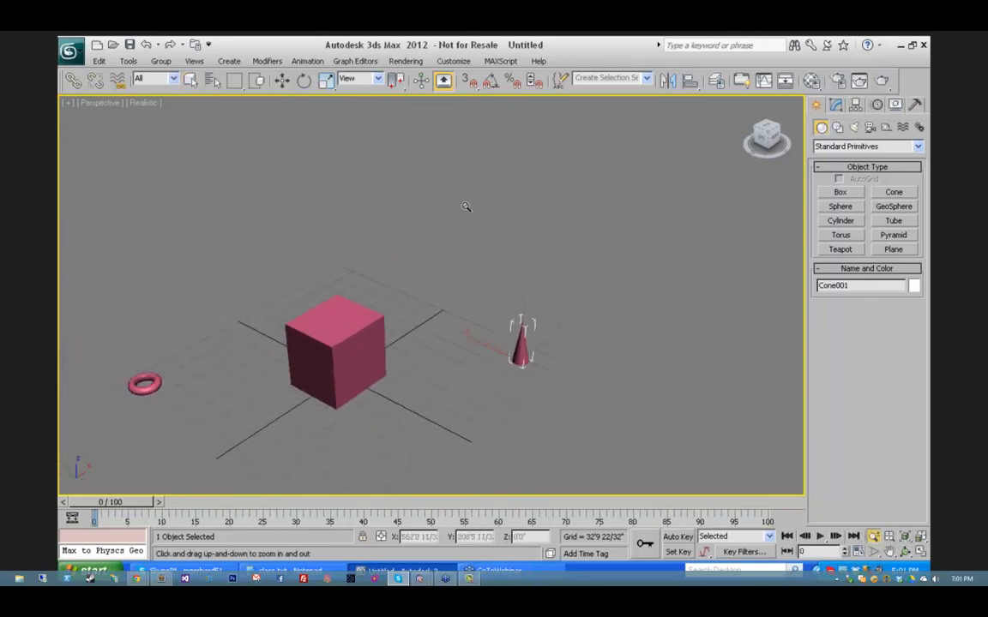
middle_drag(467, 208, 585, 164)
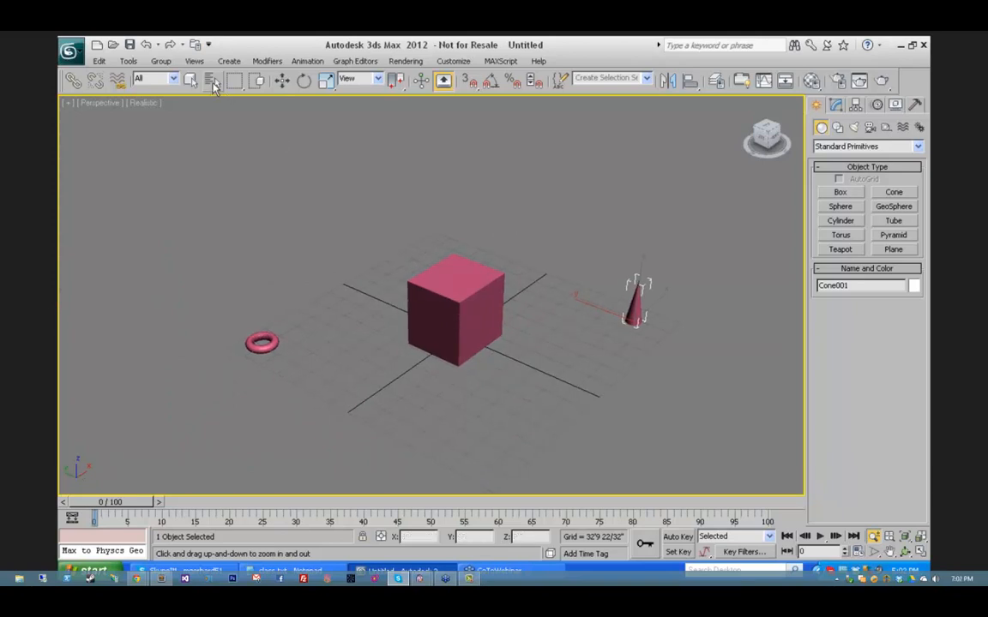
Step: Select the torus by name from the scene's object list and zoom to the extents of the selected object
click(212, 81)
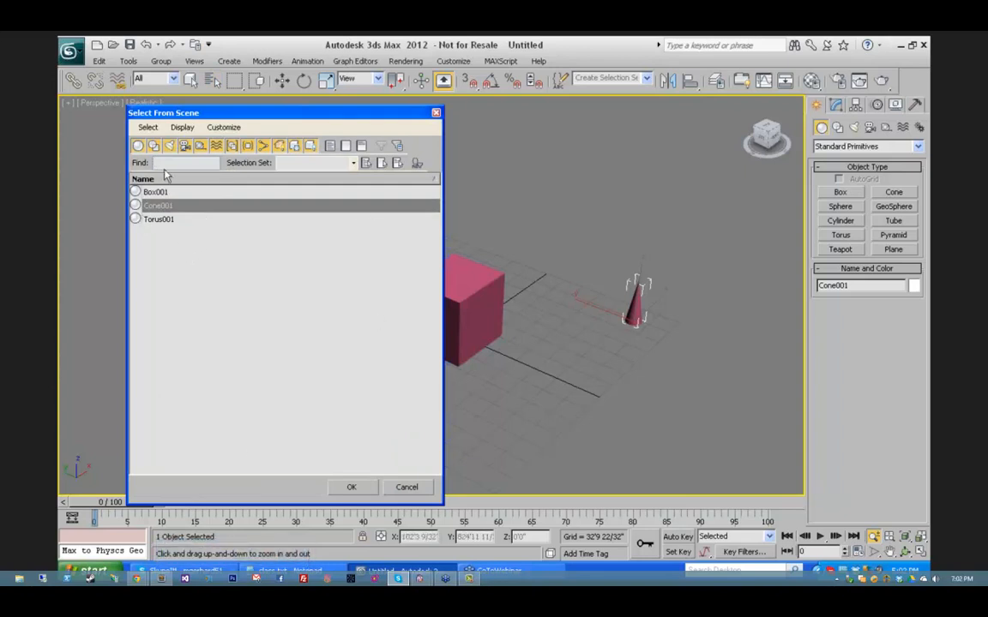
click(154, 206)
click(158, 219)
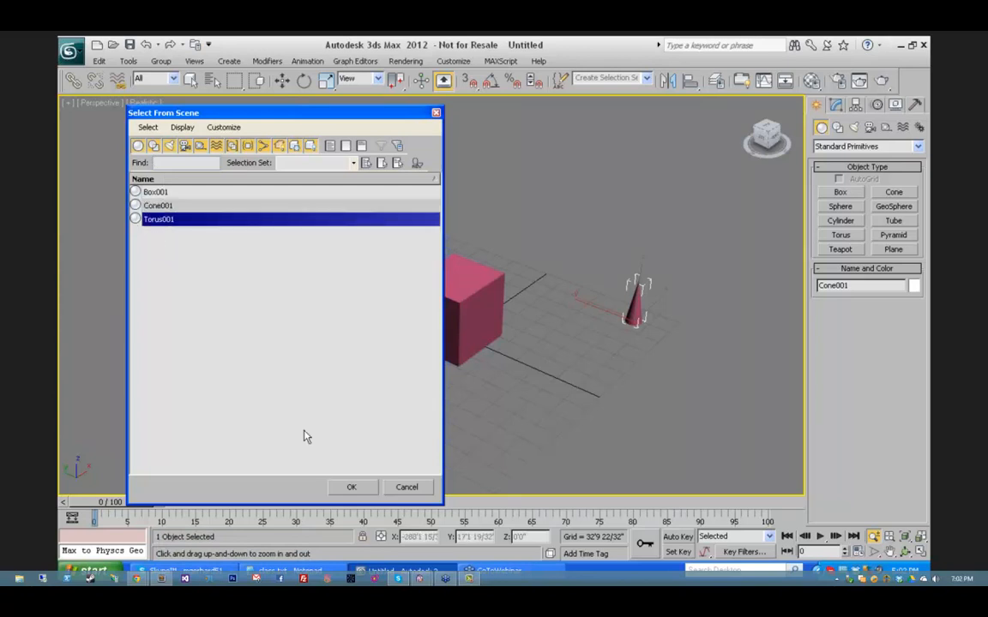
click(351, 487)
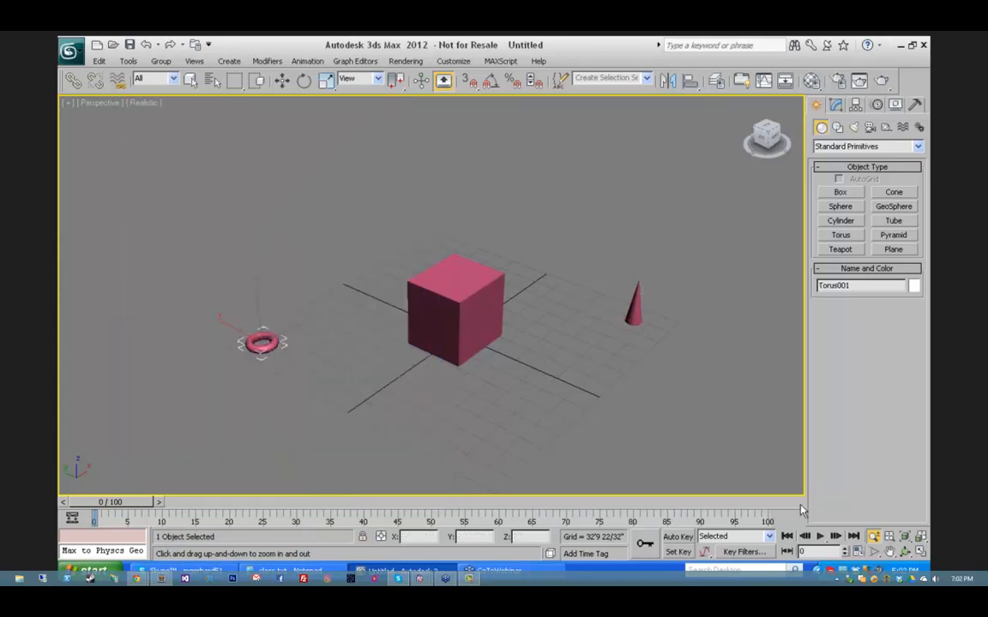
click(907, 538)
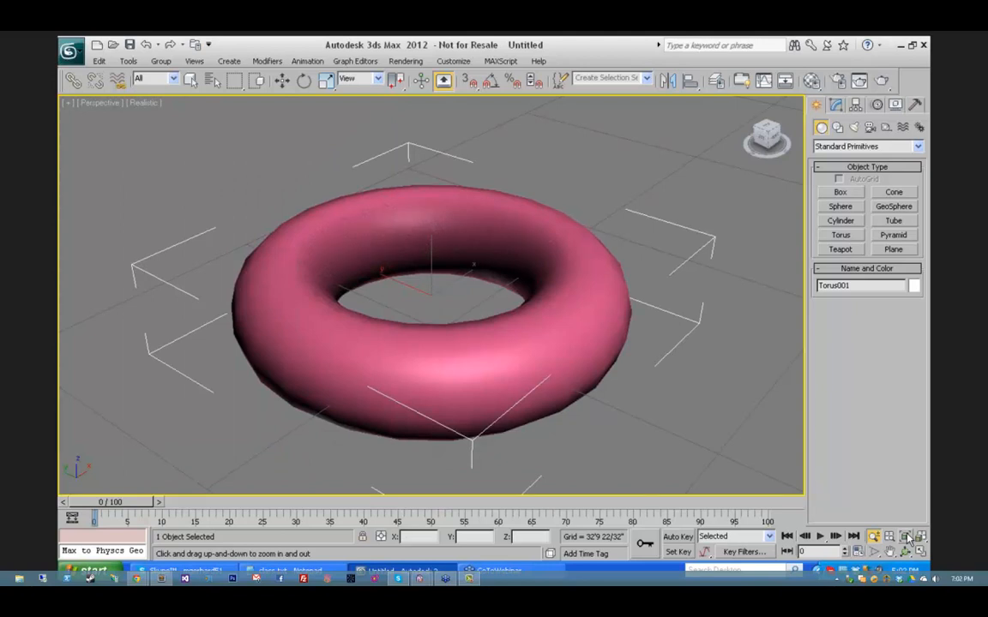
Step: Orbit the Perspective view around the selected torus and zoom back out from it
click(905, 553)
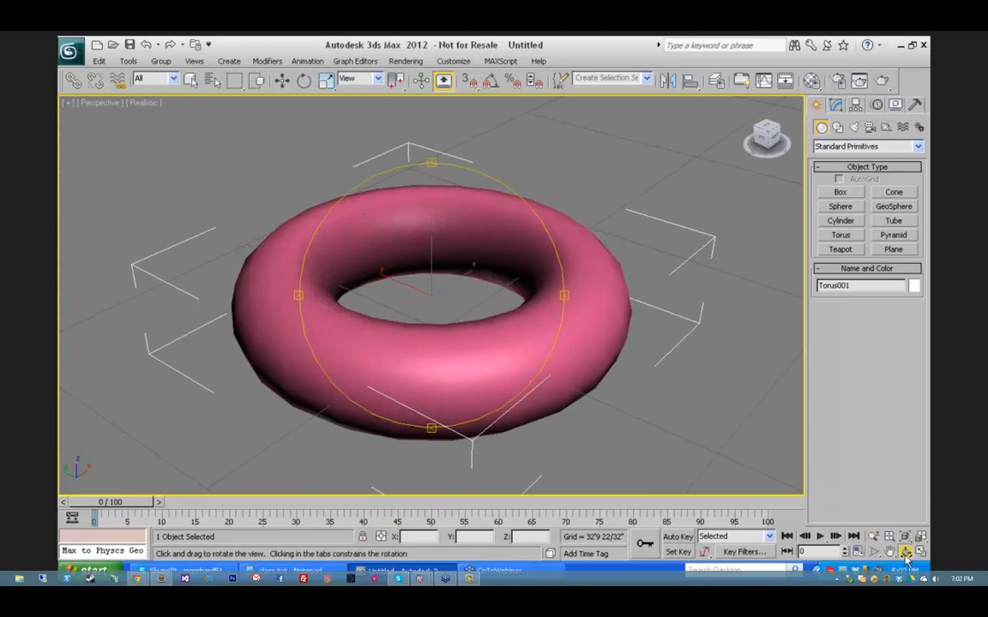
drag(460, 289, 568, 503)
click(873, 536)
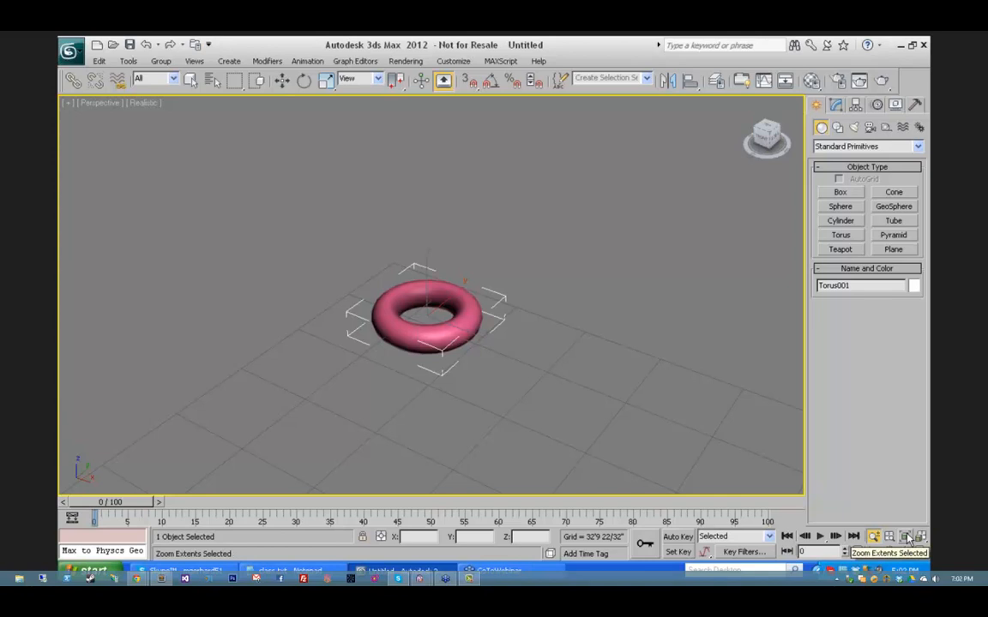
Step: Zoom the Perspective view to the extents of all objects and orbit around the scene
drag(907, 538, 906, 509)
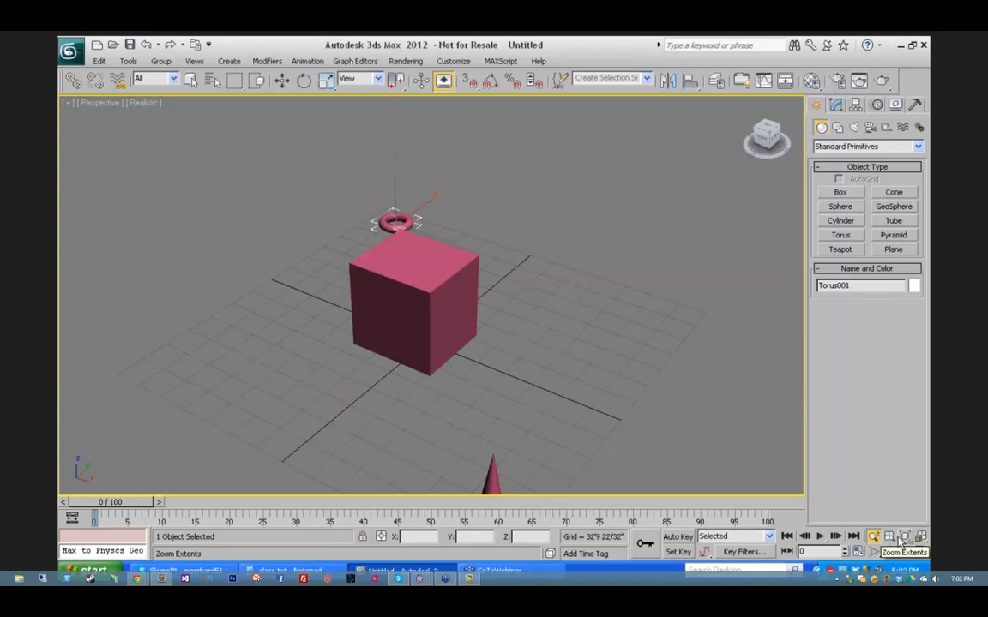
click(905, 551)
drag(386, 346, 214, 309)
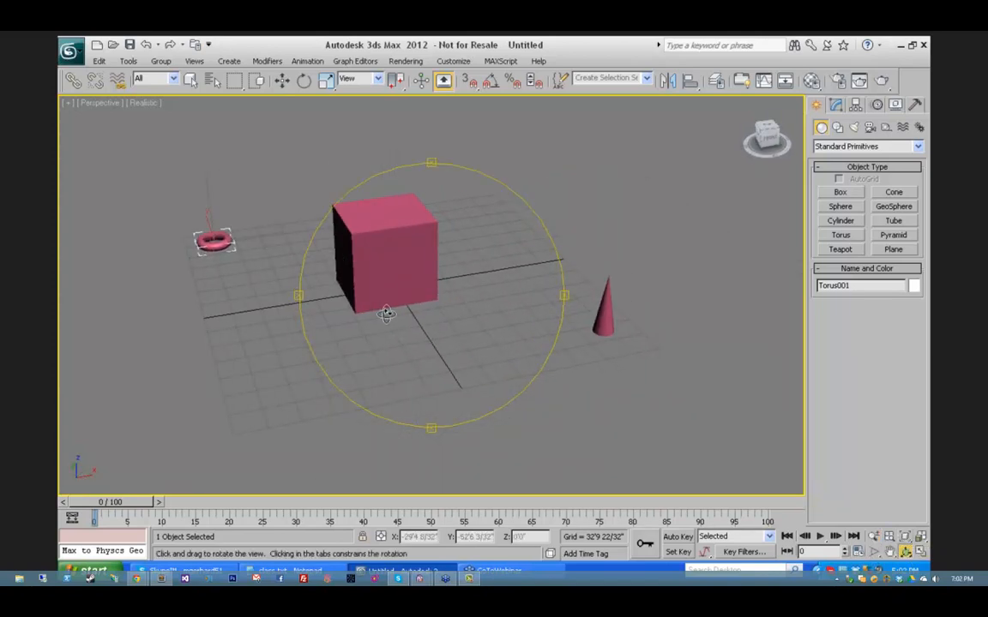
drag(347, 285, 449, 338)
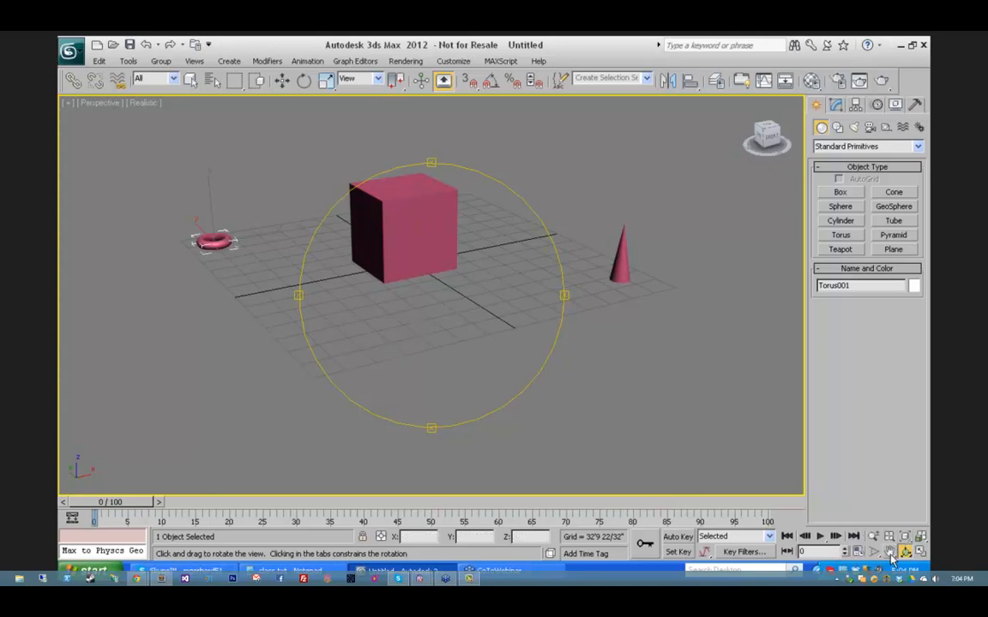
Step: Pan the Perspective view to re-centre the three objects, switch to orbit, and return to object selection
key(ctrl+p)
drag(388, 242, 523, 367)
key(ctrl+r)
right_click(471, 330)
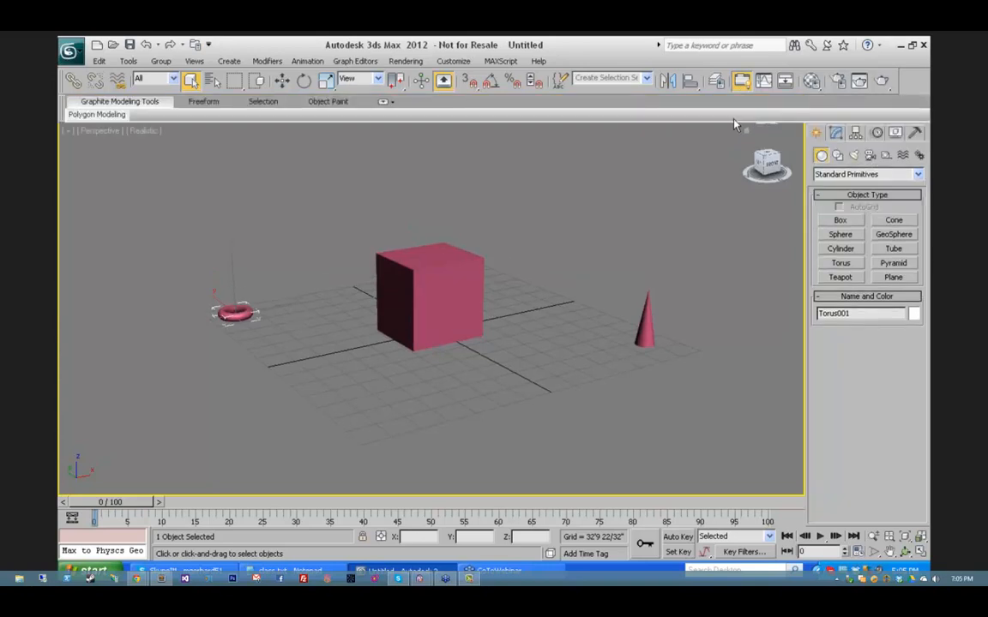
Step: Look over the Polygon Modeling tools, set the ribbon to Minimize to Tabs, and expand the ribbon to full size
mouse_move(94, 115)
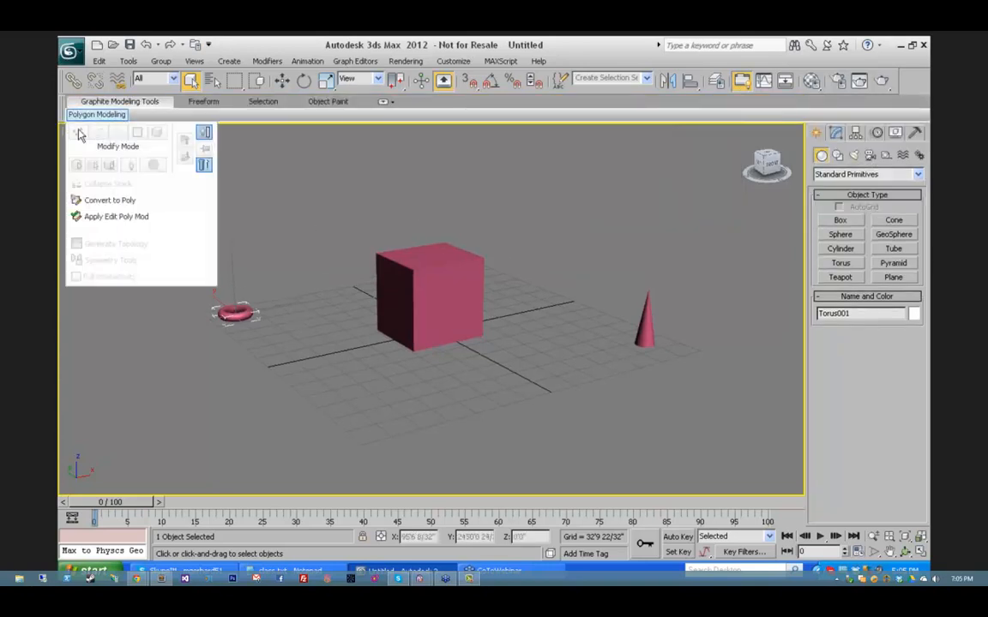
click(391, 102)
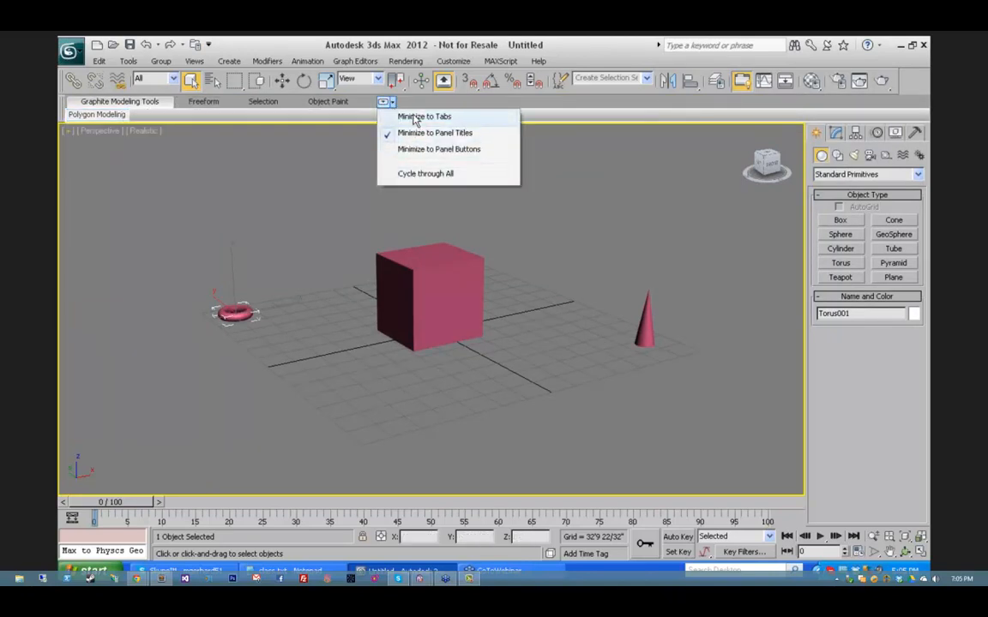
click(416, 117)
click(386, 102)
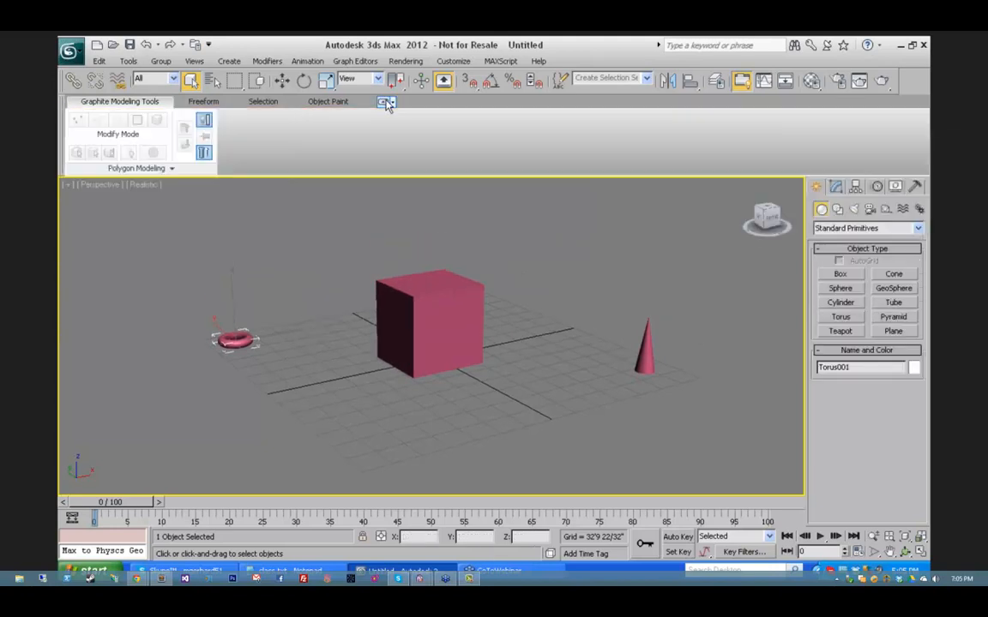
Step: Review the ribbon's Freeform and Graphite Modeling Tools sets, and hide the ribbon
click(202, 102)
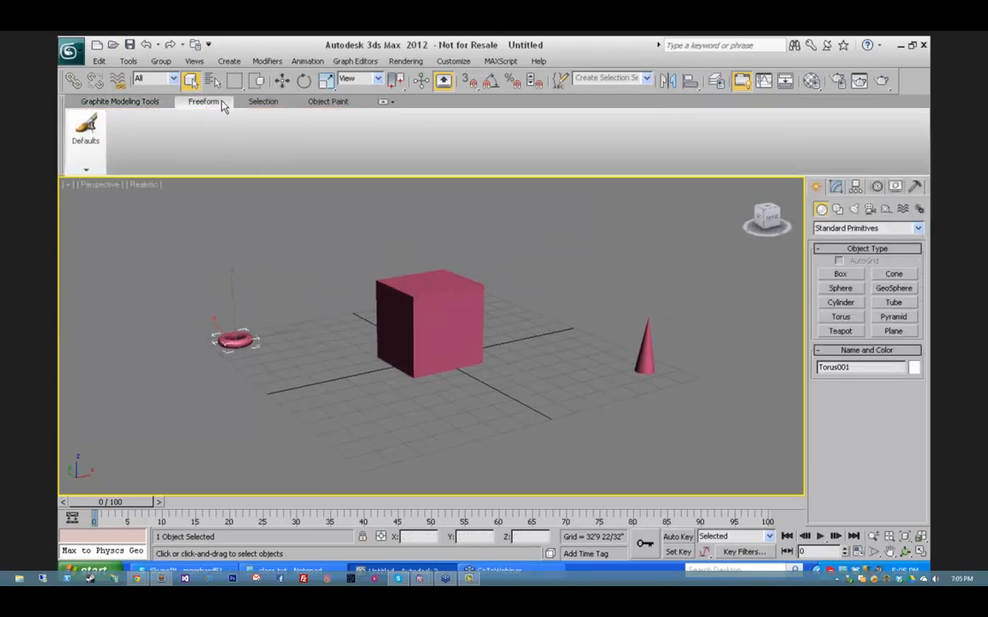
click(120, 101)
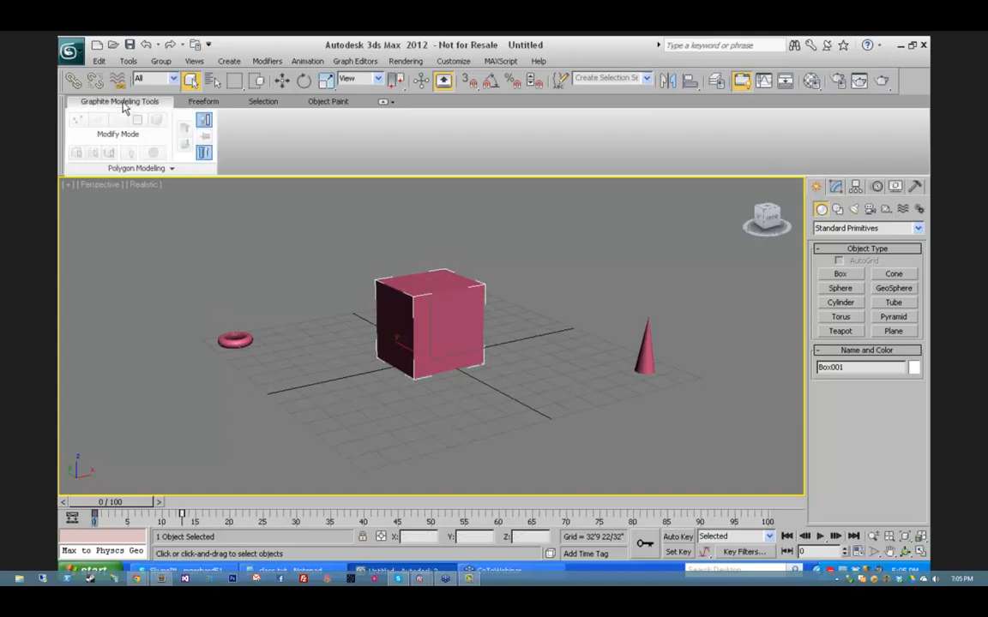
click(741, 81)
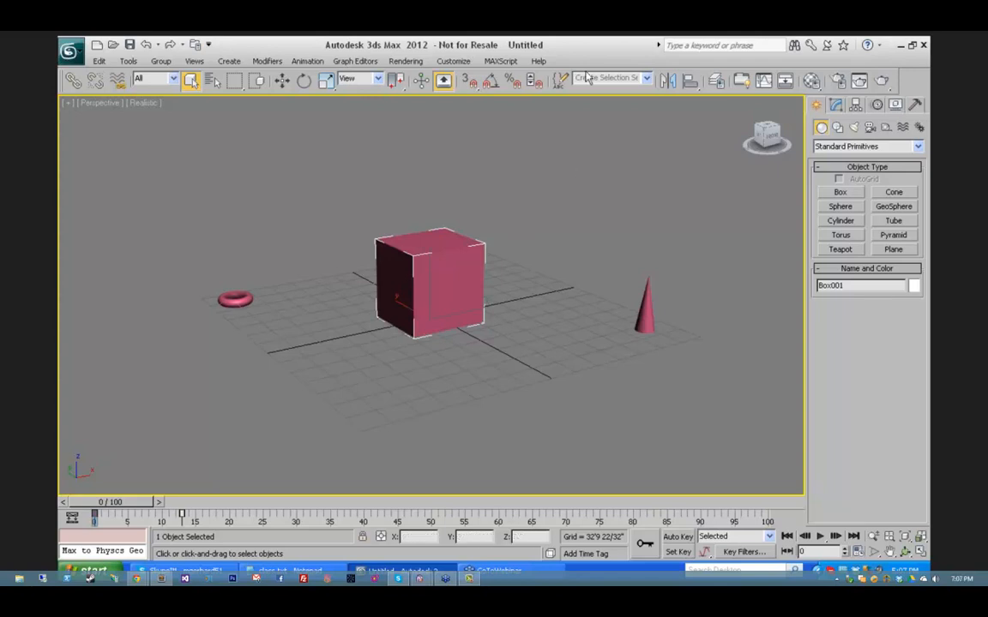
Step: Reset the scene to an empty file with the default four-viewport layout
click(72, 53)
click(103, 102)
click(505, 346)
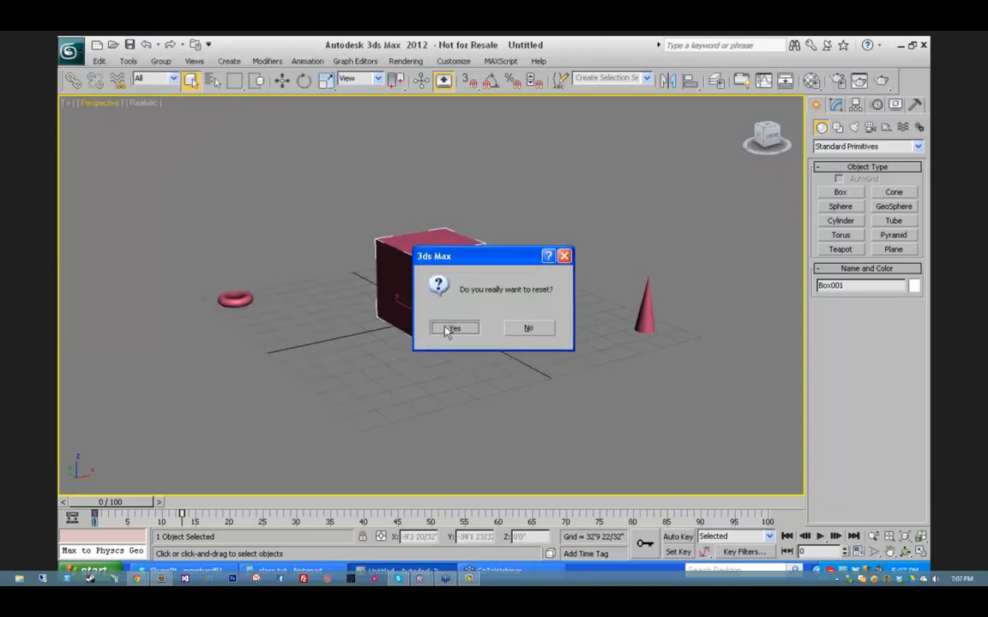
click(437, 326)
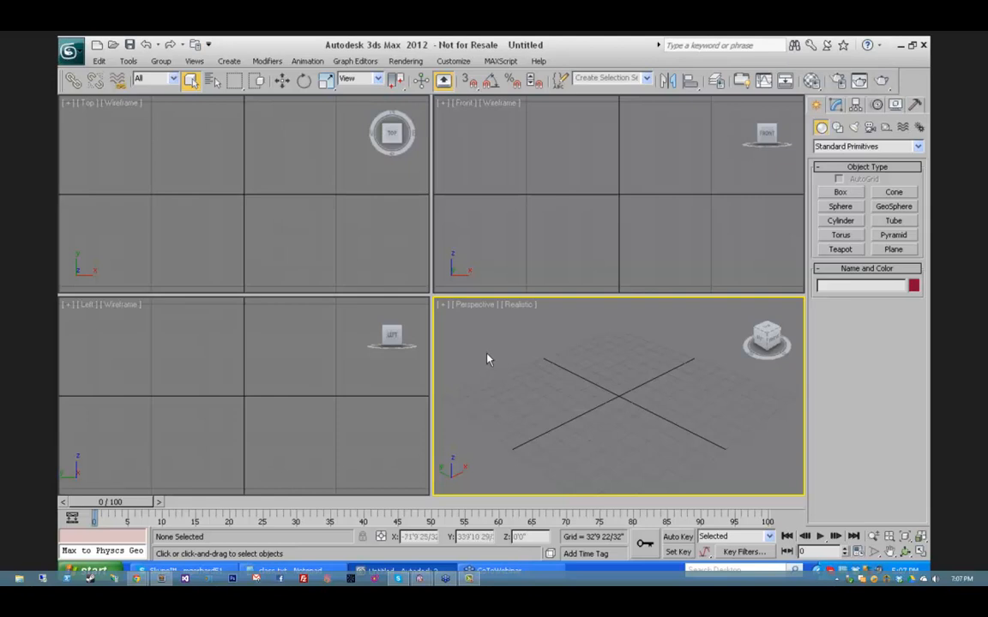
Step: Set the display unit scale to Generic Units
click(454, 62)
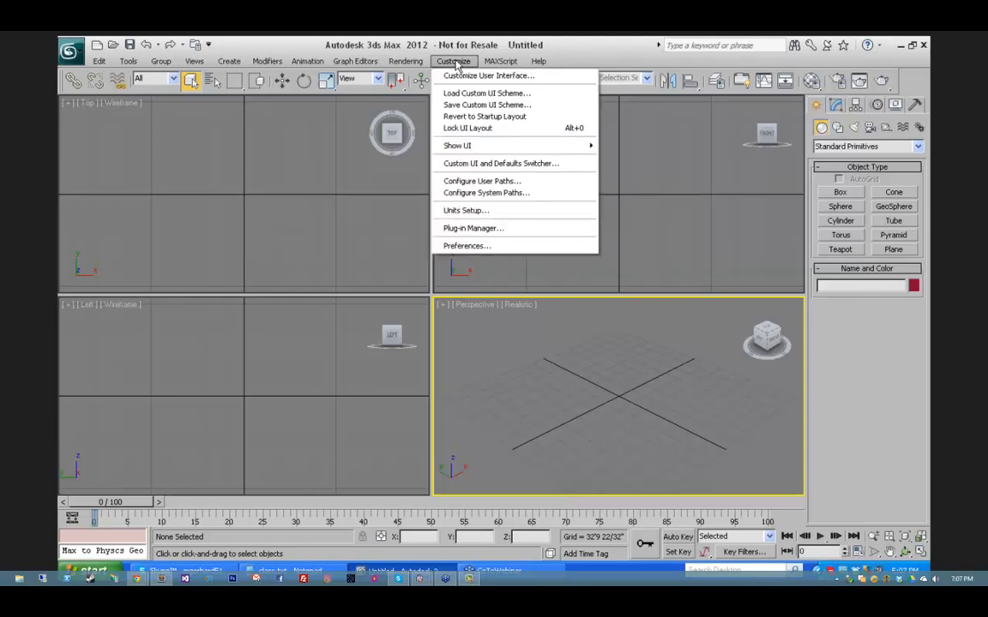
click(467, 210)
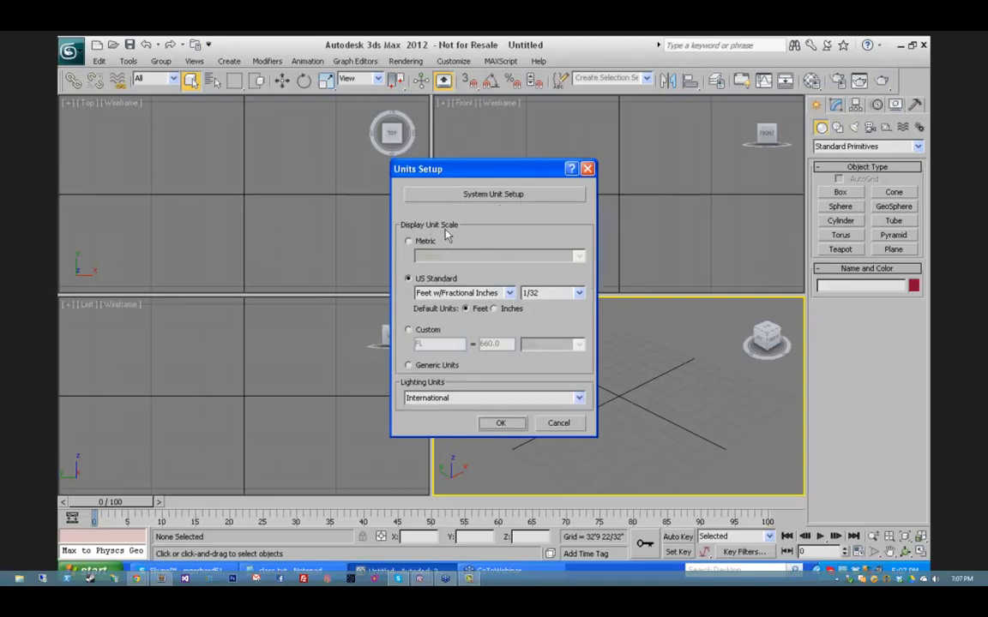
click(408, 364)
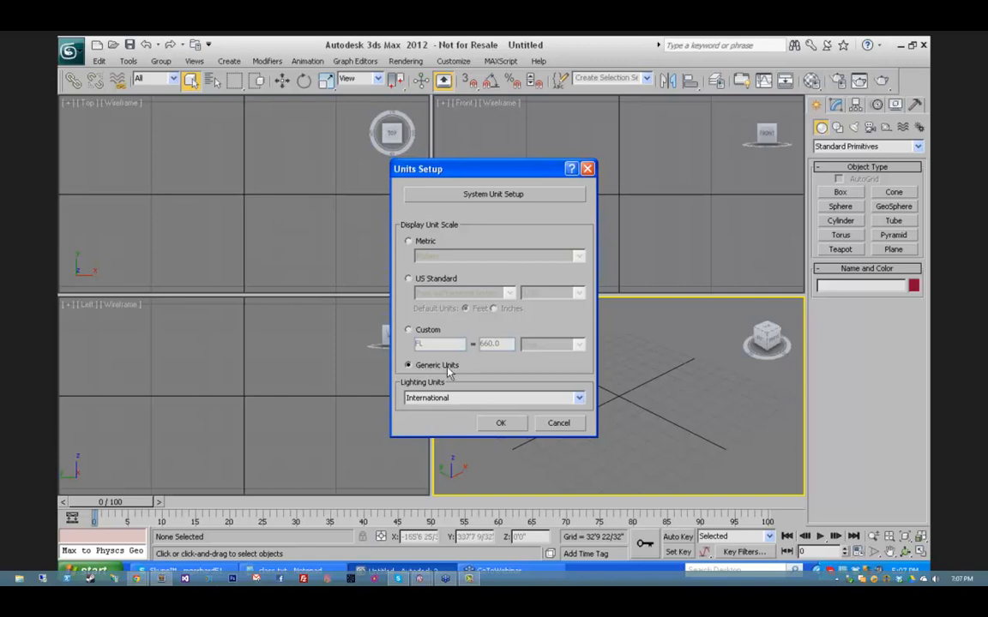
click(501, 422)
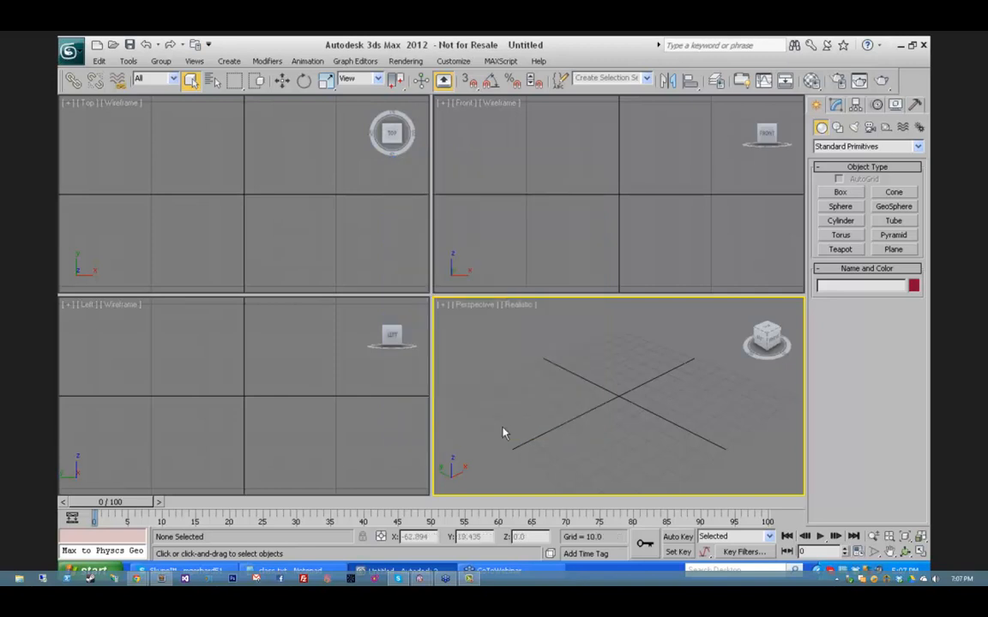
Step: Create a box about 37 long, 37.2 wide and 34.7 high near the grid centre in the Perspective view
click(840, 196)
drag(605, 374, 606, 410)
click(608, 360)
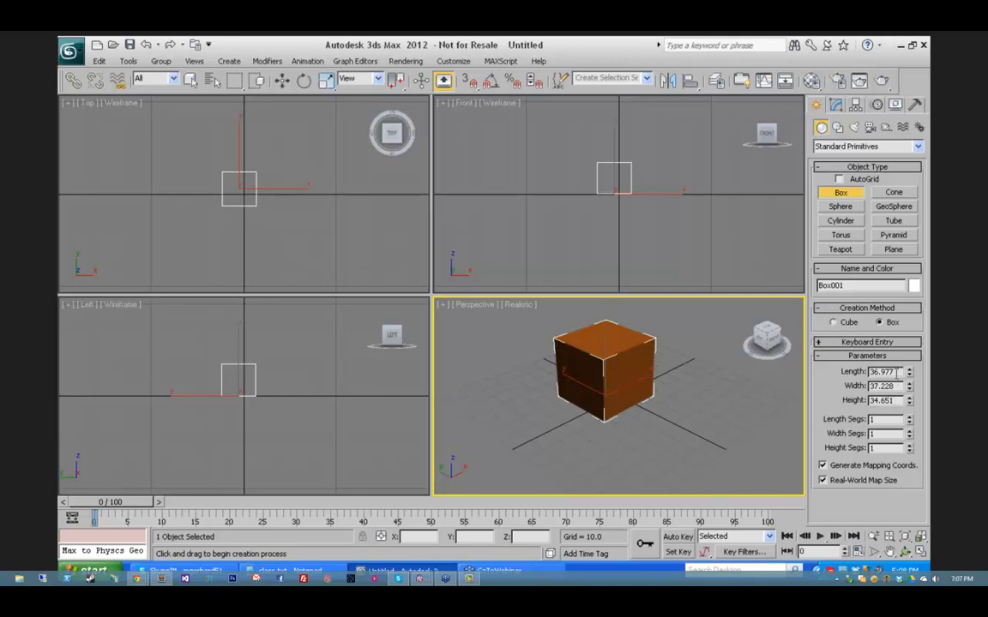
Step: Set the box's length to 30, width to 20 and height to 33
double_click(897, 371)
text(30)
key(Tab)
text(20)
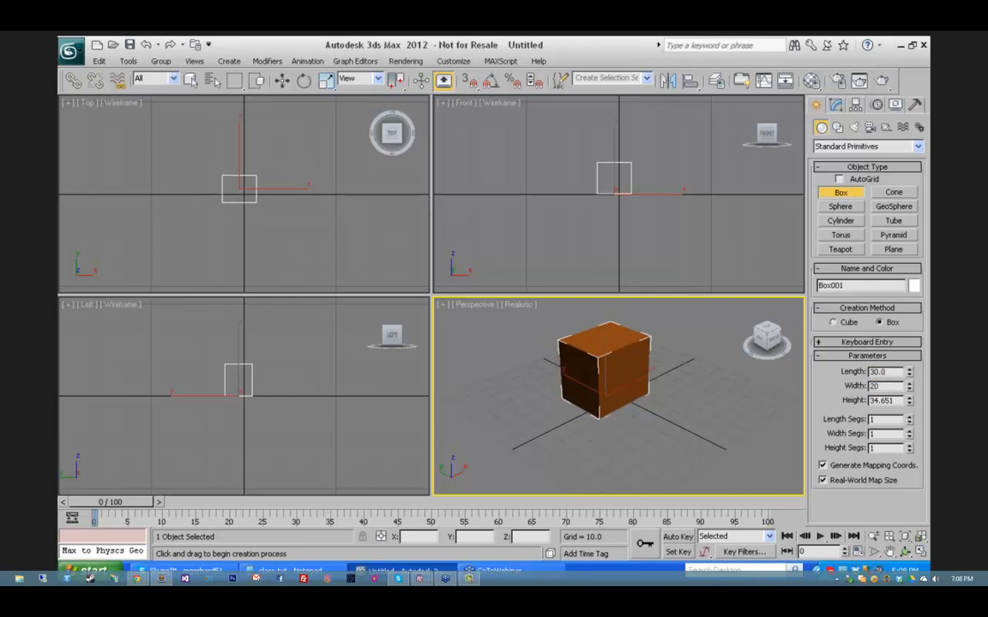
key(Tab)
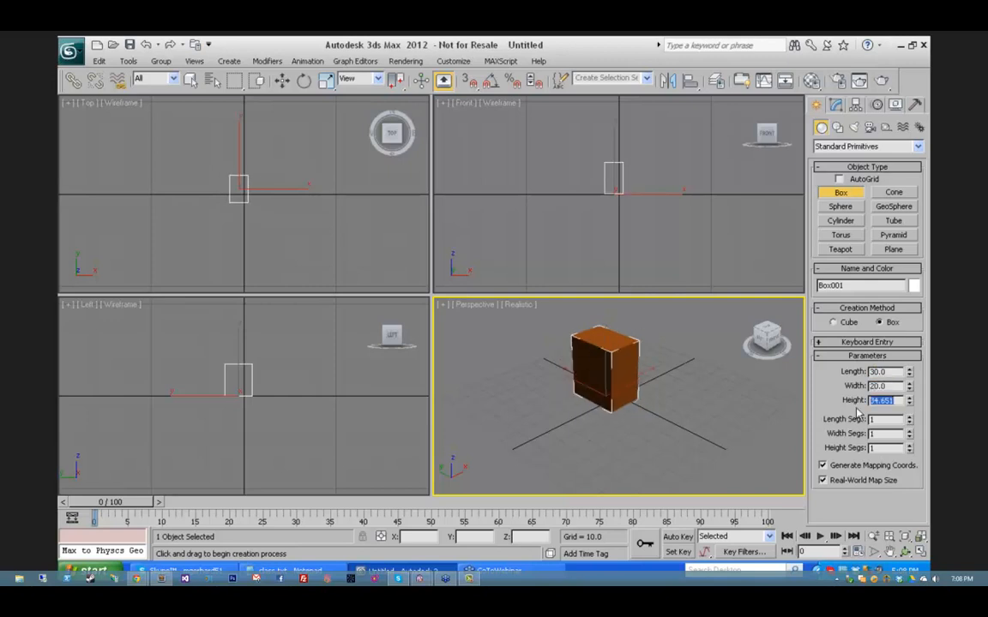
text(33)
key(Tab)
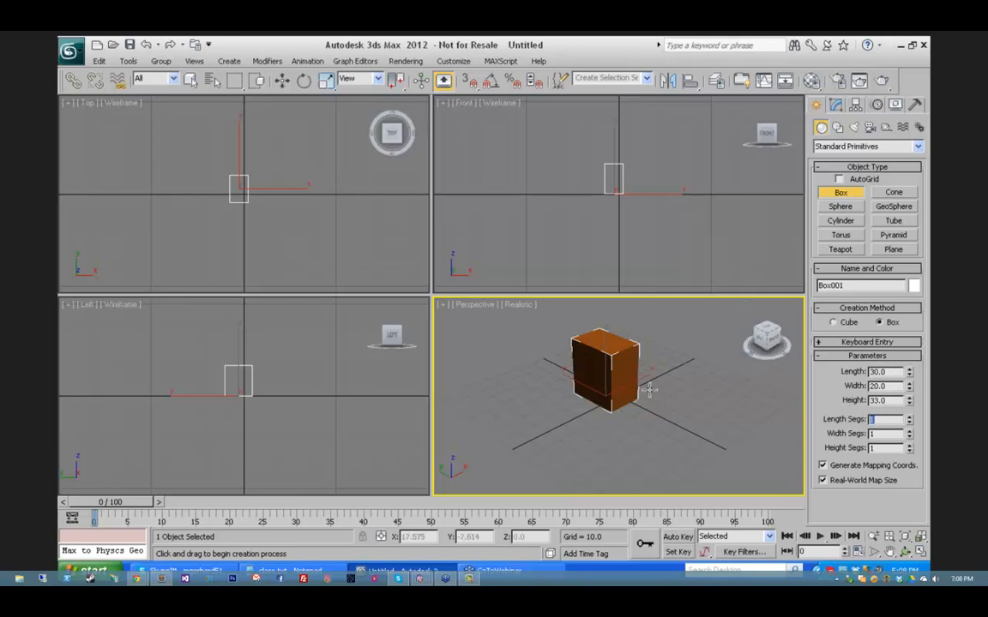
Step: Change the display unit scale to US Standard, Feet w/Fractional Inches at 1/32
click(453, 61)
click(463, 211)
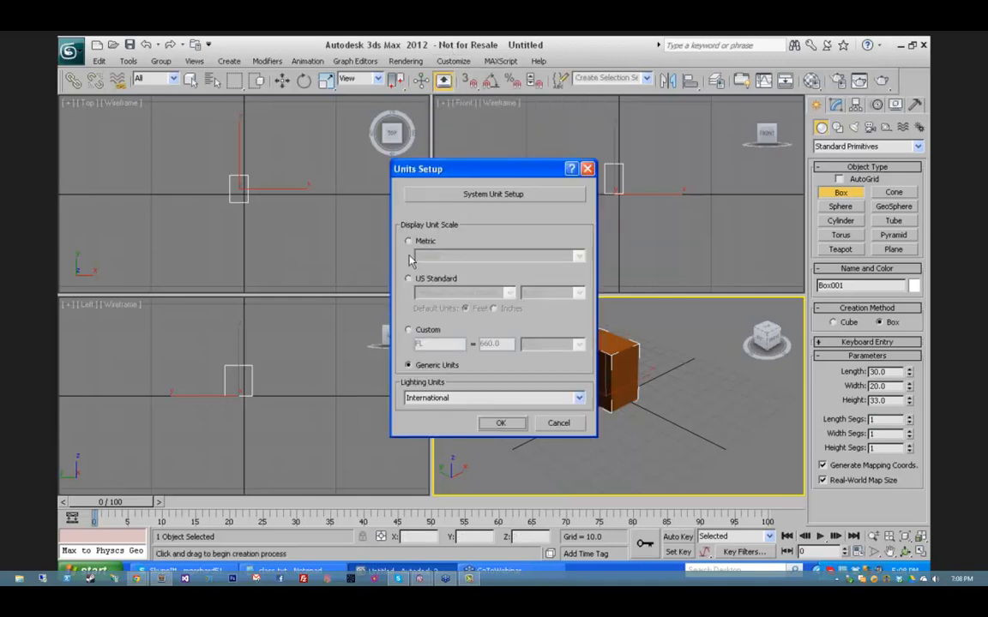
click(409, 279)
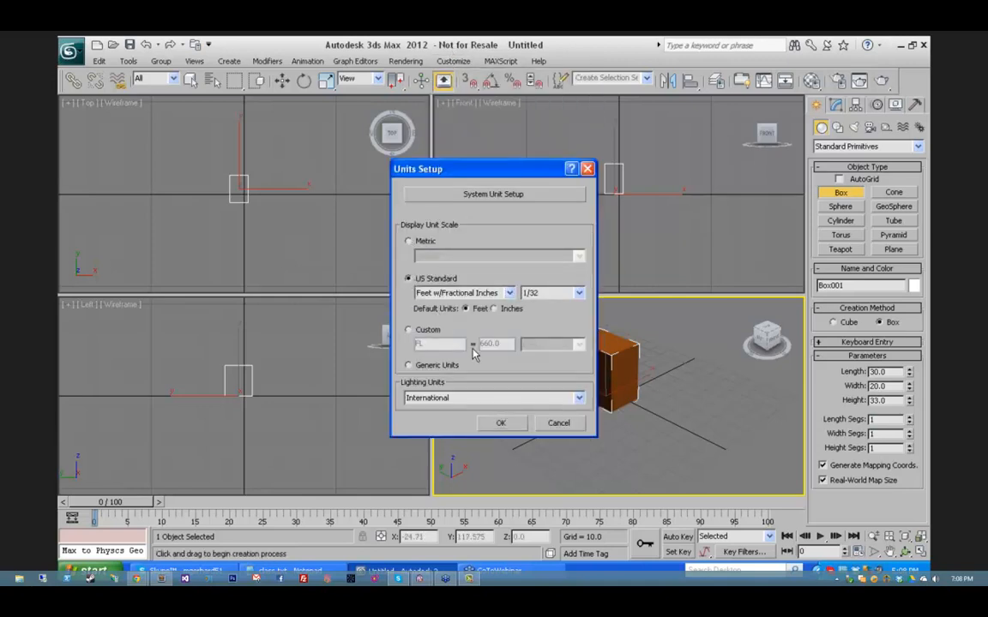
click(497, 423)
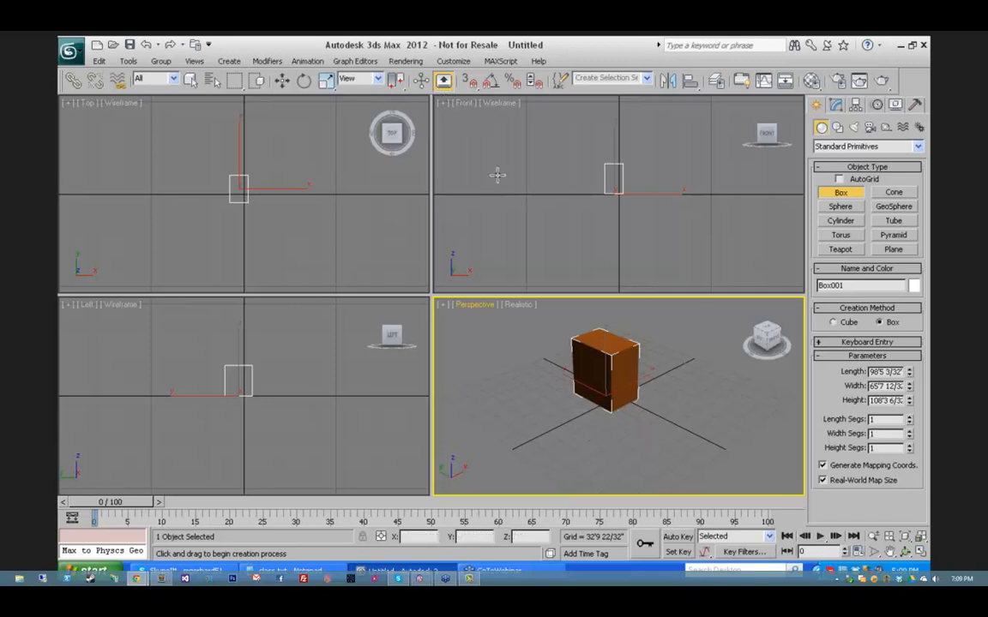
Step: Switch the display unit scale from US Standard back to Generic Units
click(453, 61)
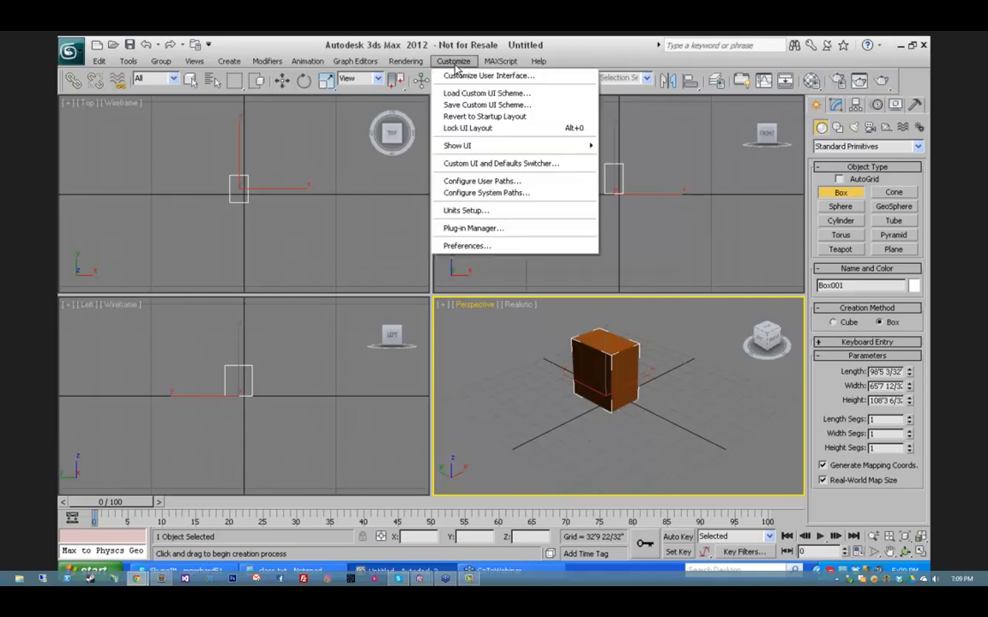
click(463, 210)
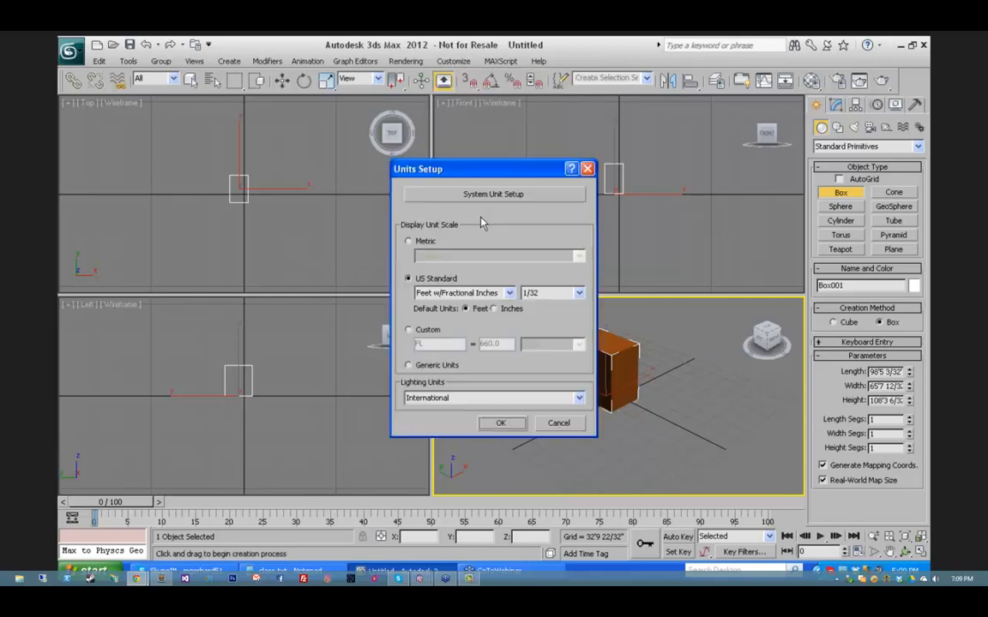
click(409, 365)
click(501, 423)
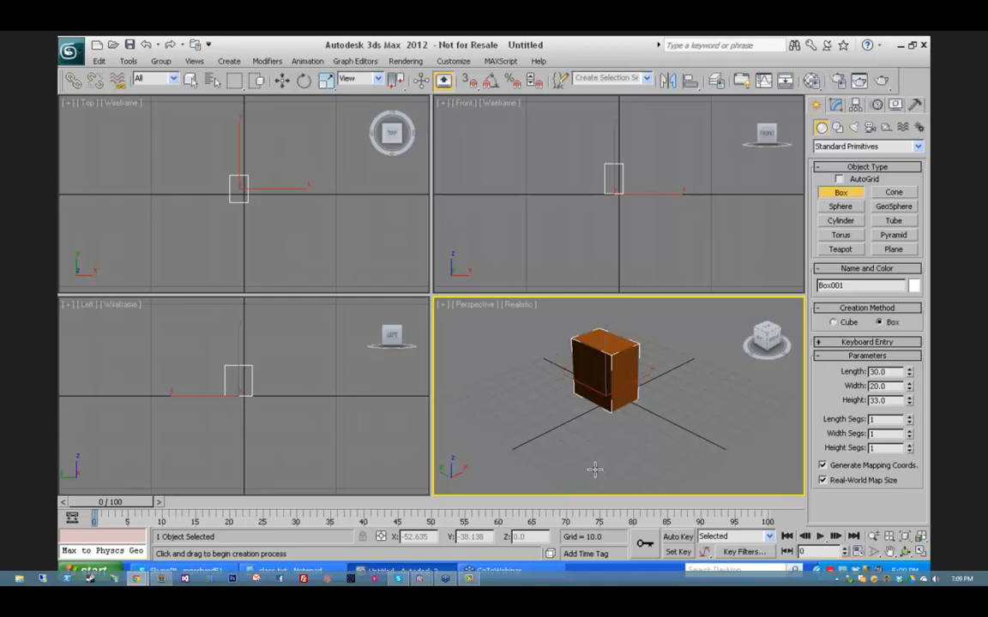
Step: Set the system unit scale so that 1 unit equals 1.0 inches
click(453, 61)
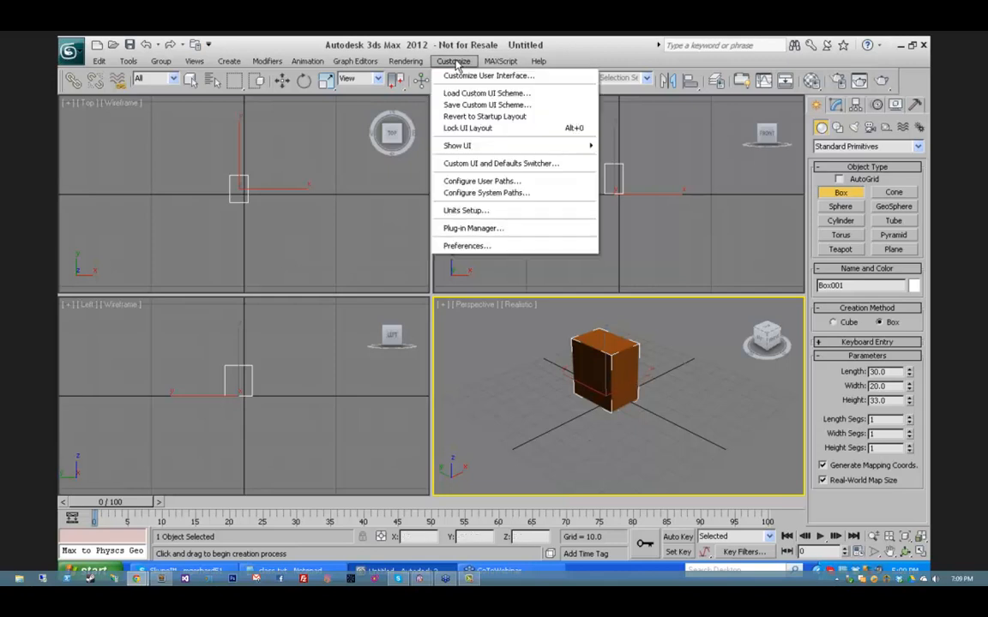
click(485, 211)
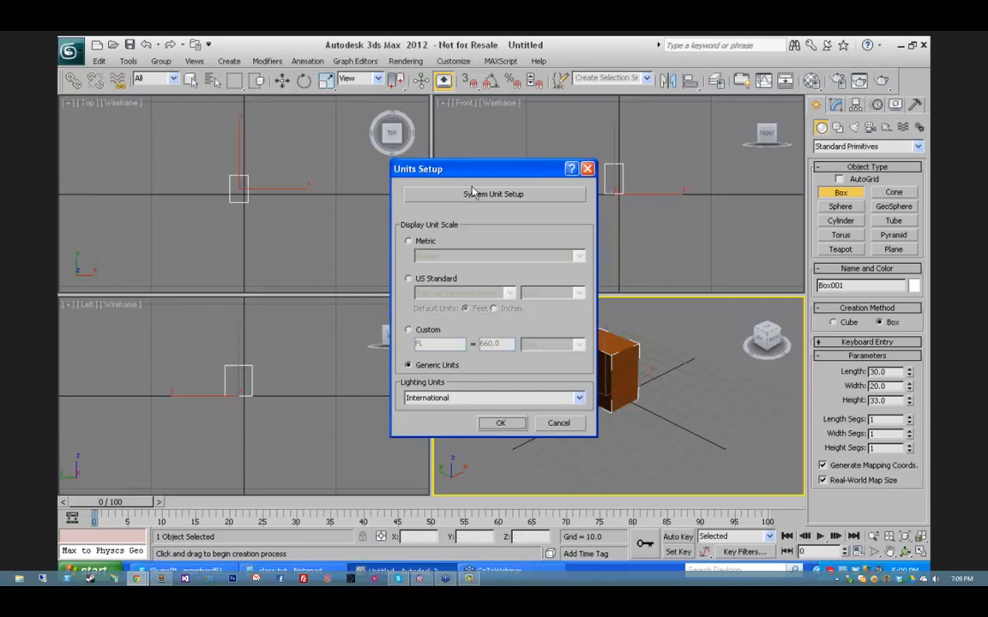
click(517, 195)
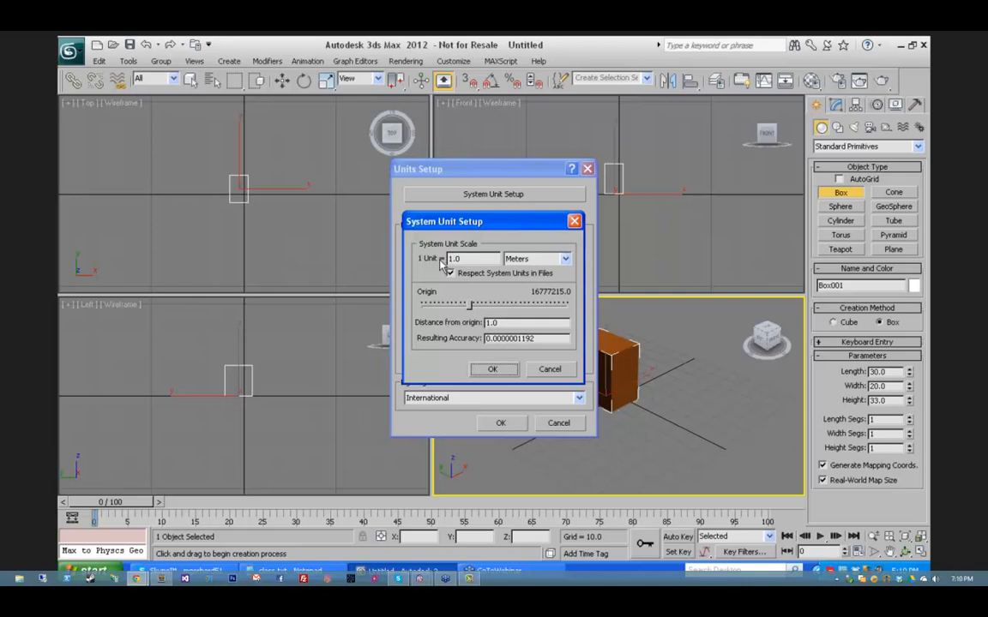
click(565, 259)
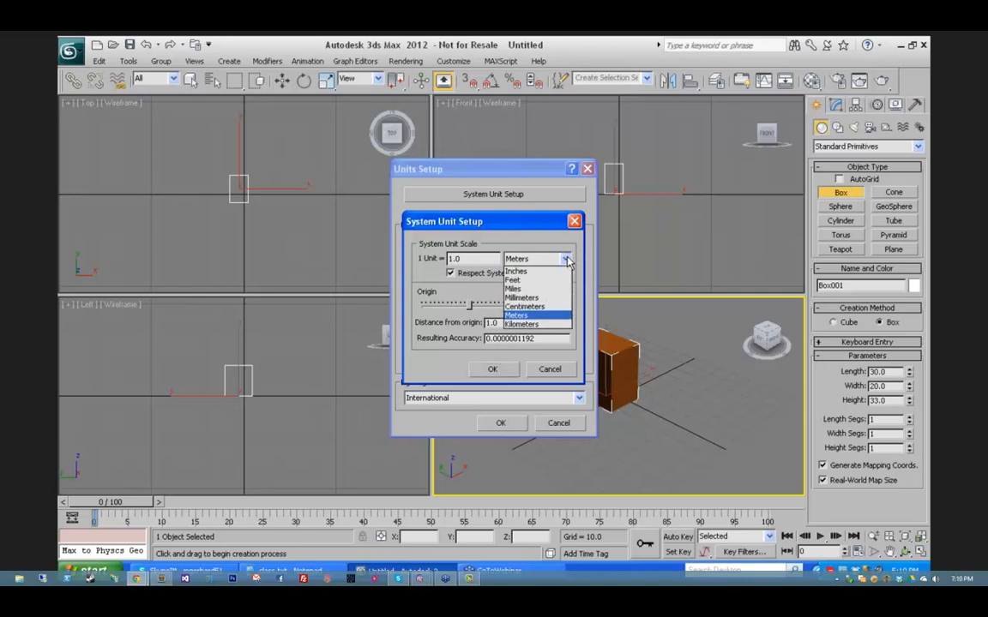
click(518, 271)
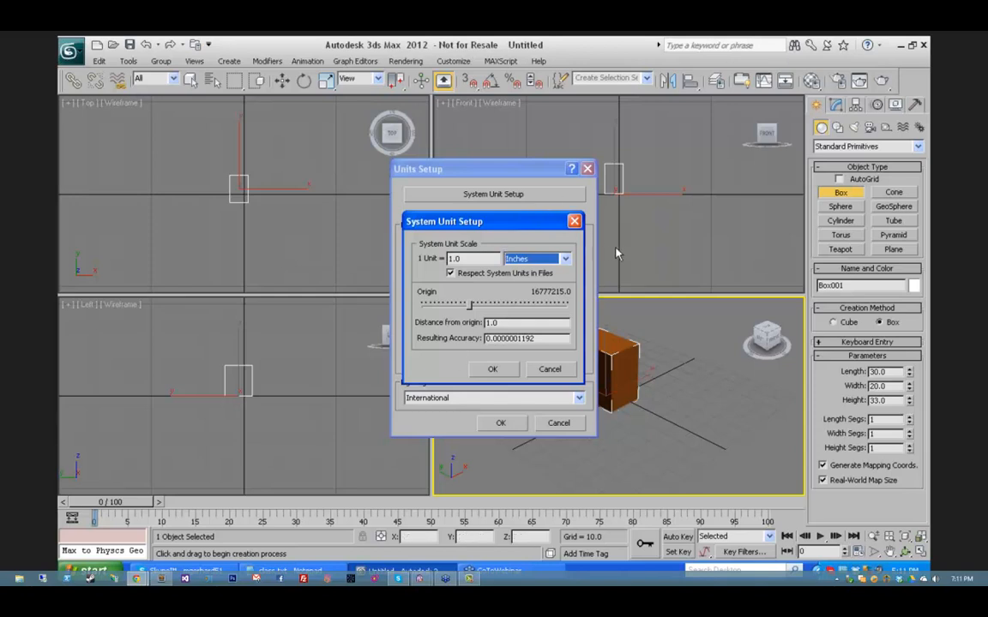
click(565, 259)
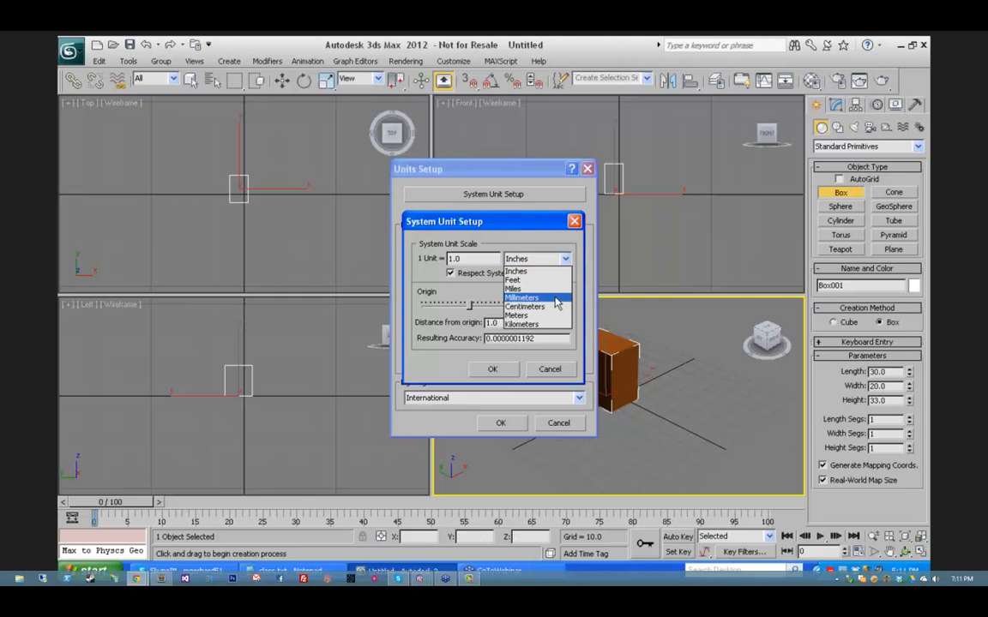
click(546, 270)
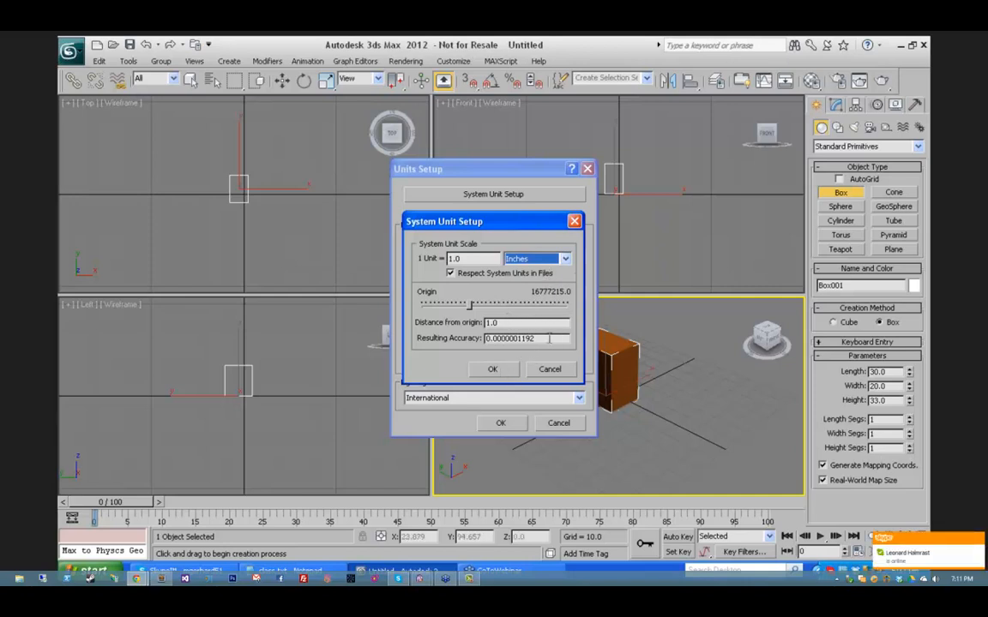
click(493, 369)
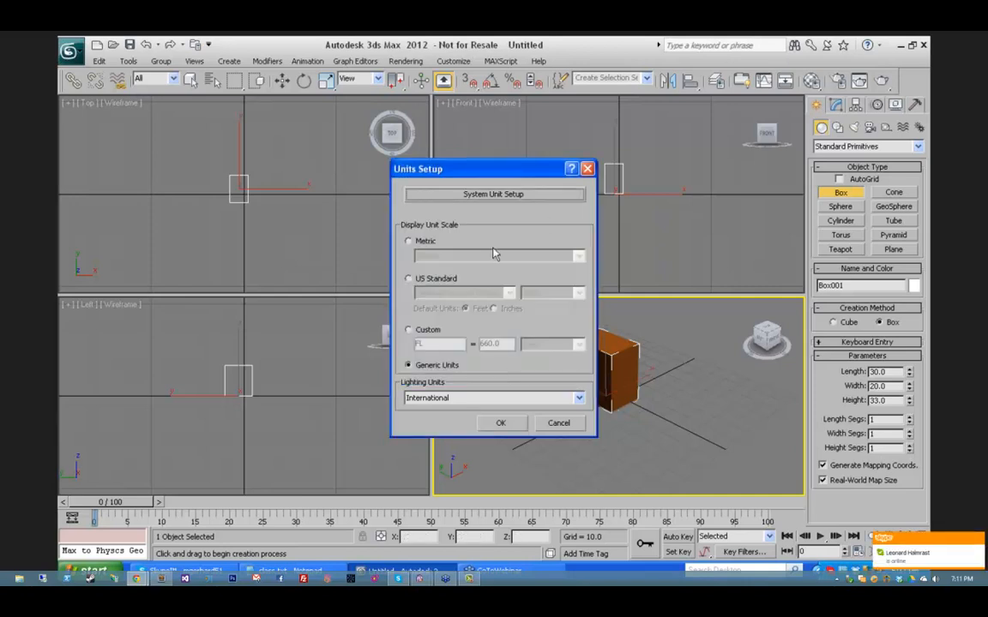
Step: Compare the Metric and US Standard display unit scales, and accept the units setup with Generic Units
click(408, 279)
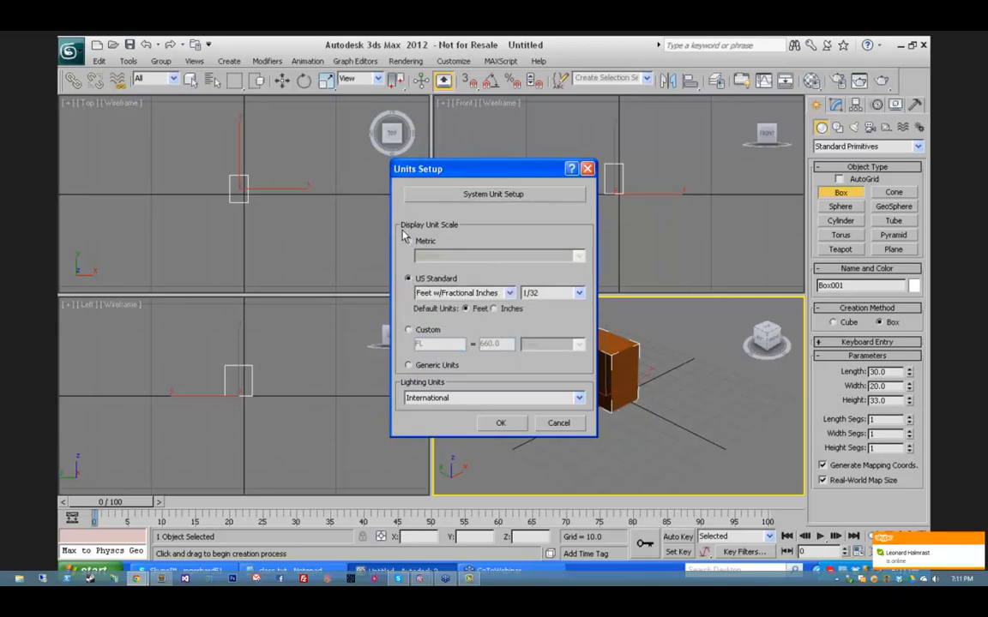
click(408, 241)
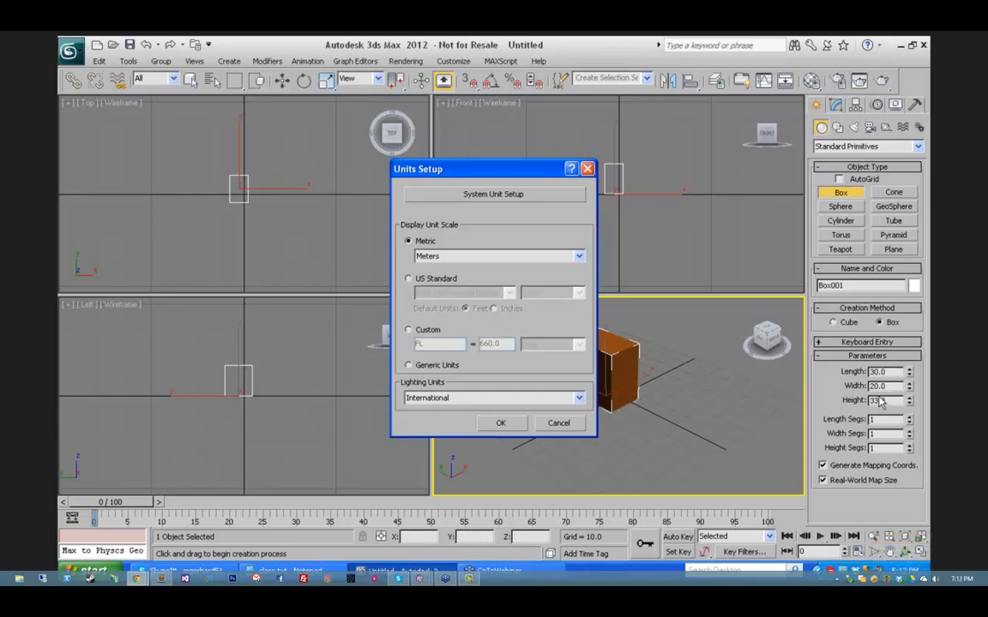
click(406, 279)
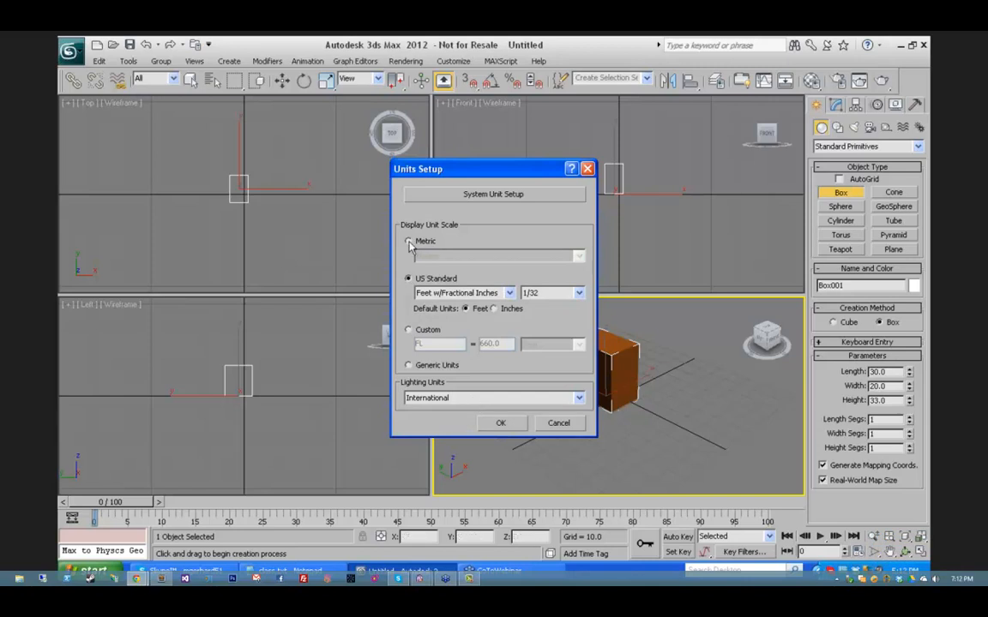
click(408, 243)
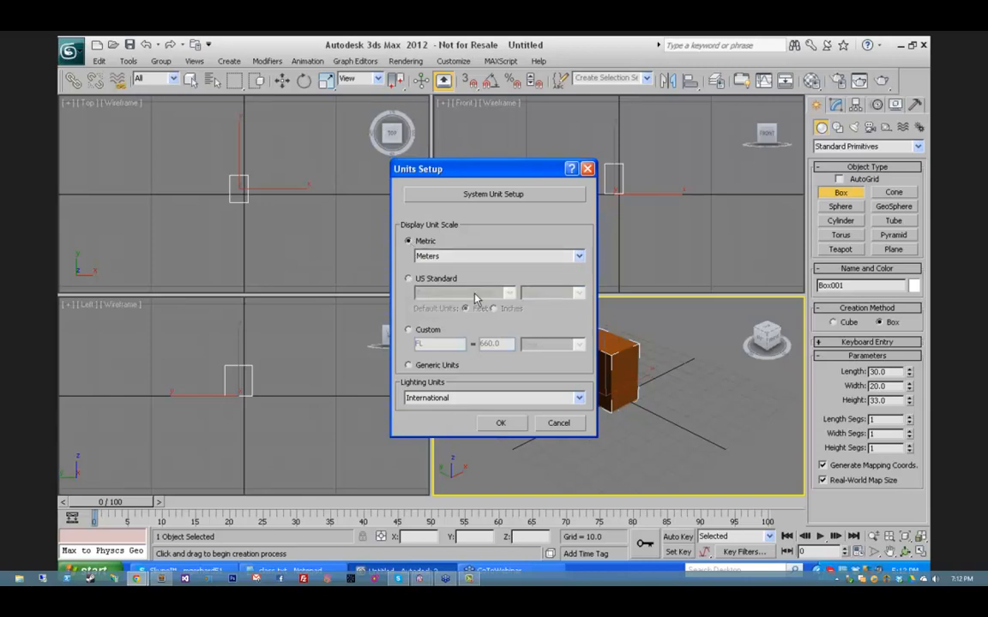
click(580, 256)
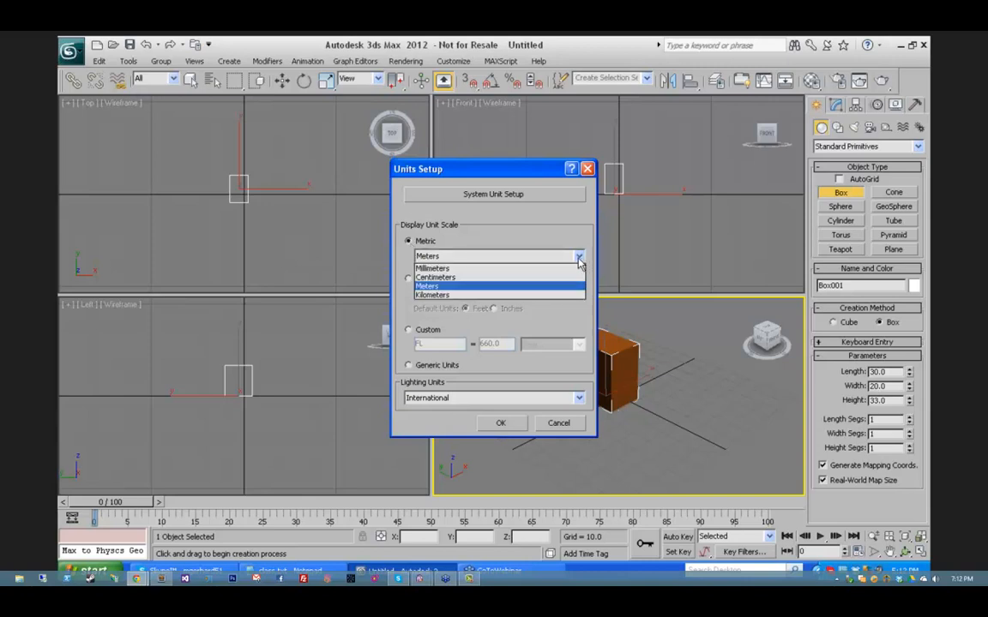
click(415, 286)
click(409, 280)
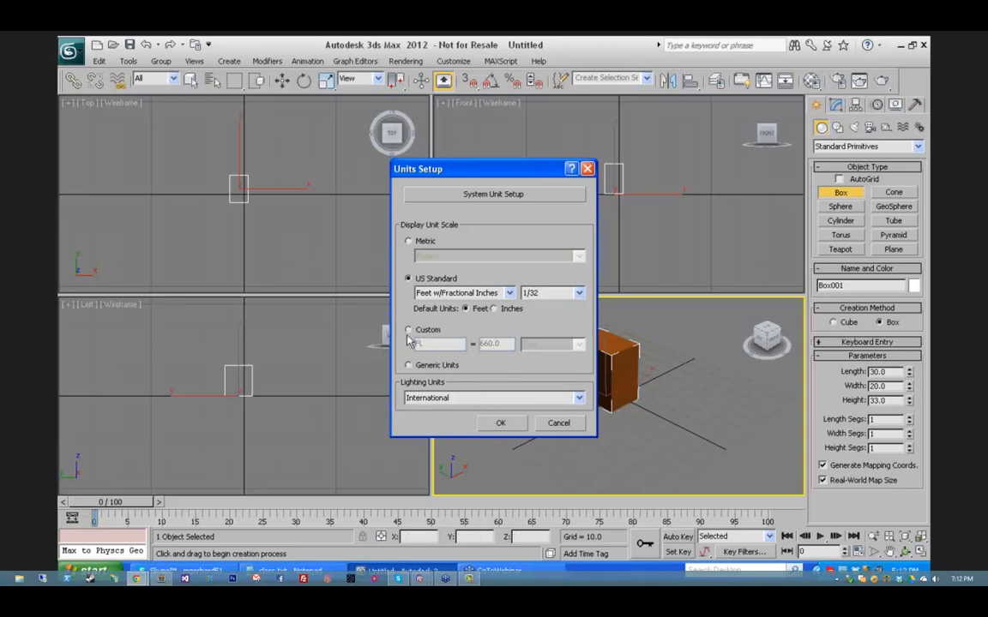
click(408, 364)
click(501, 423)
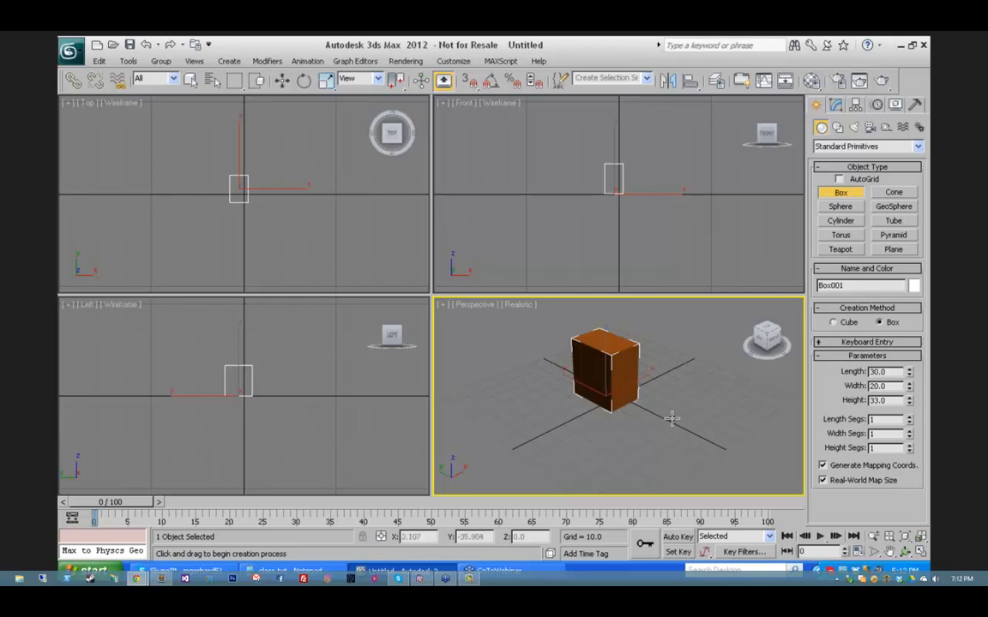
Step: Delete the selected box from the scene
key(Delete)
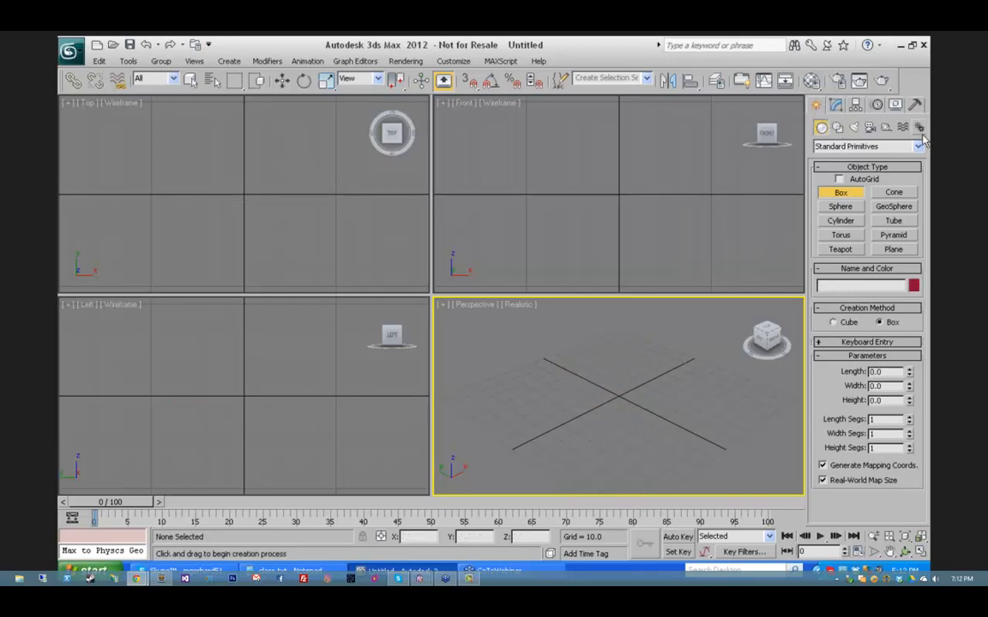
Step: Review the creation categories from shapes through systems, and the list of geometry types, ending on Standard Primitives
click(837, 127)
click(854, 126)
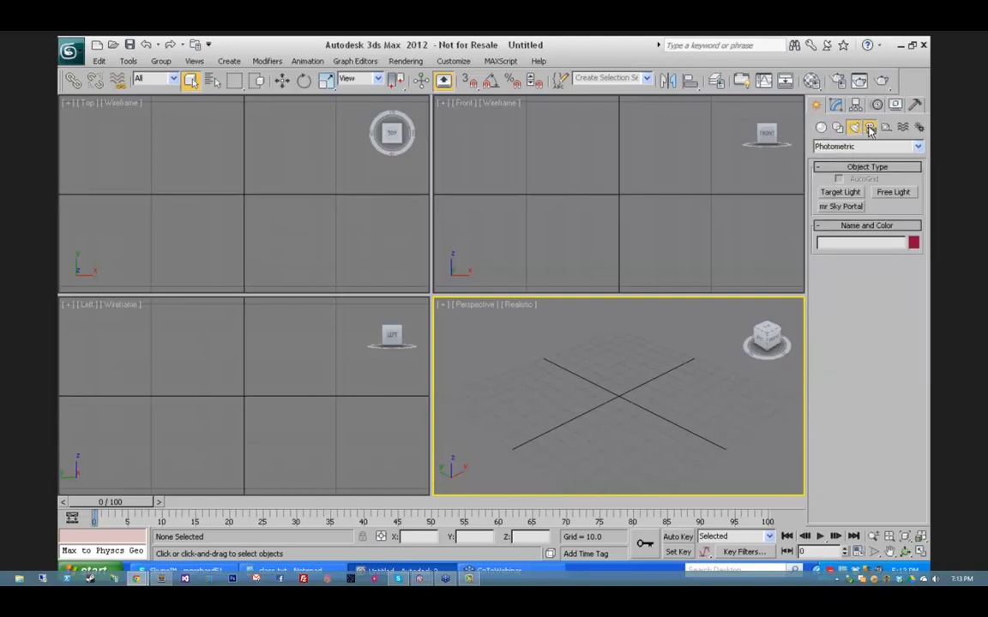
click(870, 127)
click(886, 127)
click(902, 127)
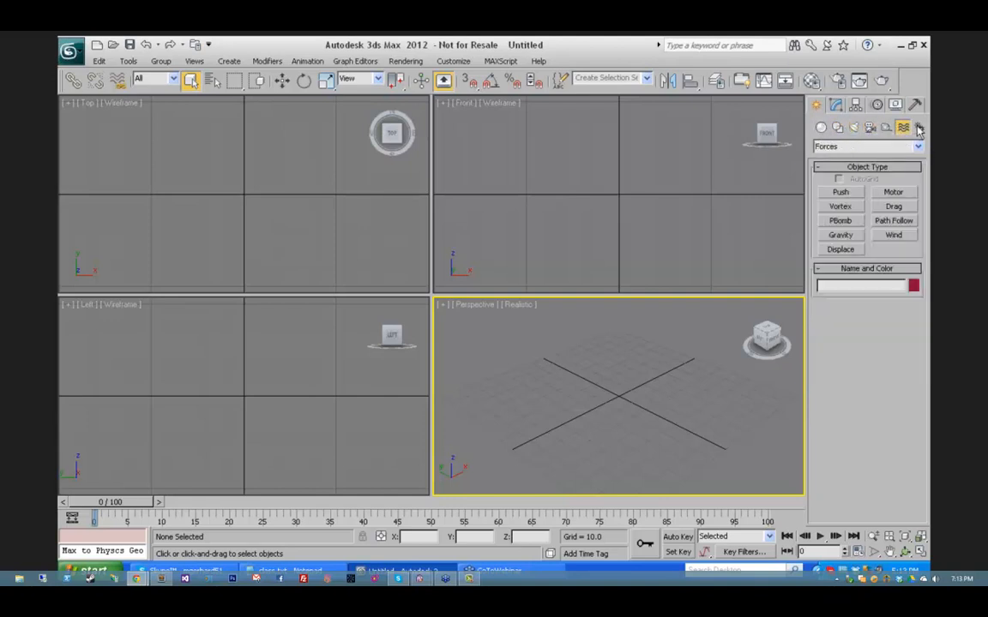
click(919, 127)
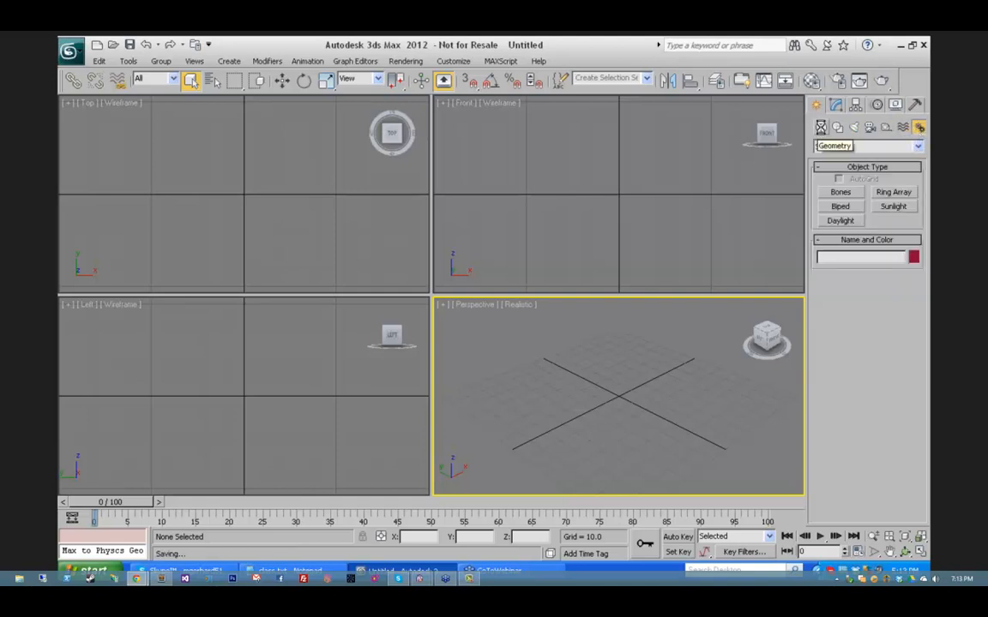
click(819, 128)
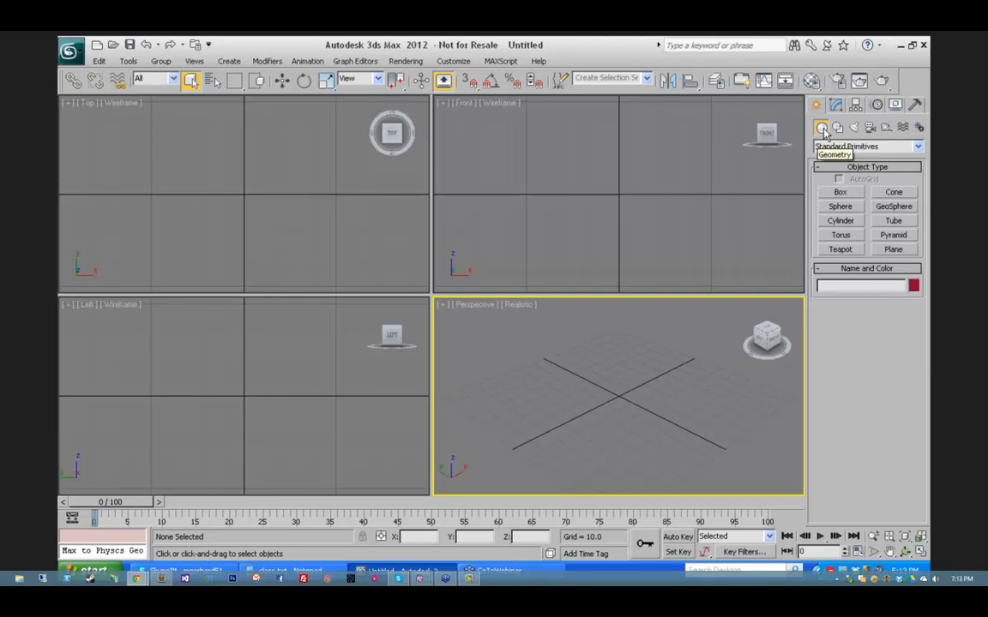
click(919, 147)
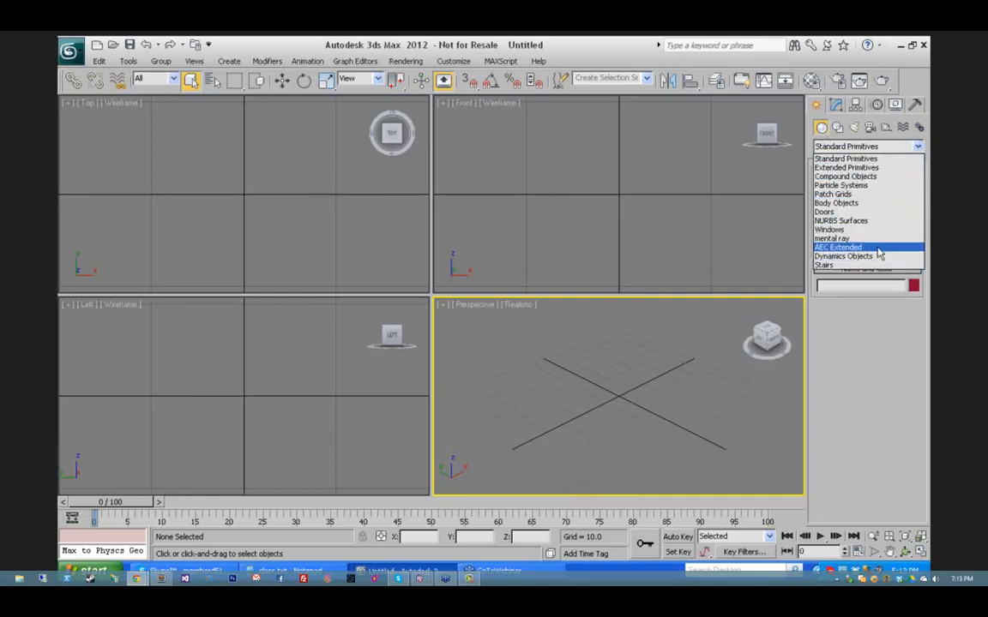
click(890, 159)
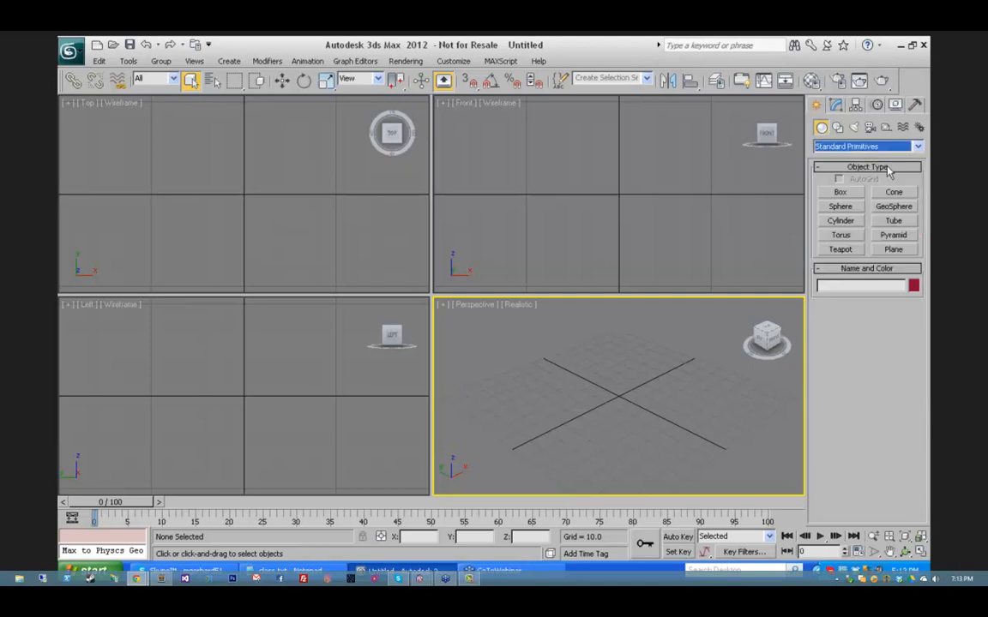
Step: Create a box about 21.4 long, 14.6 wide and 28.1 high at the Perspective grid's left corner, and name it "Bank of Mark"
click(839, 193)
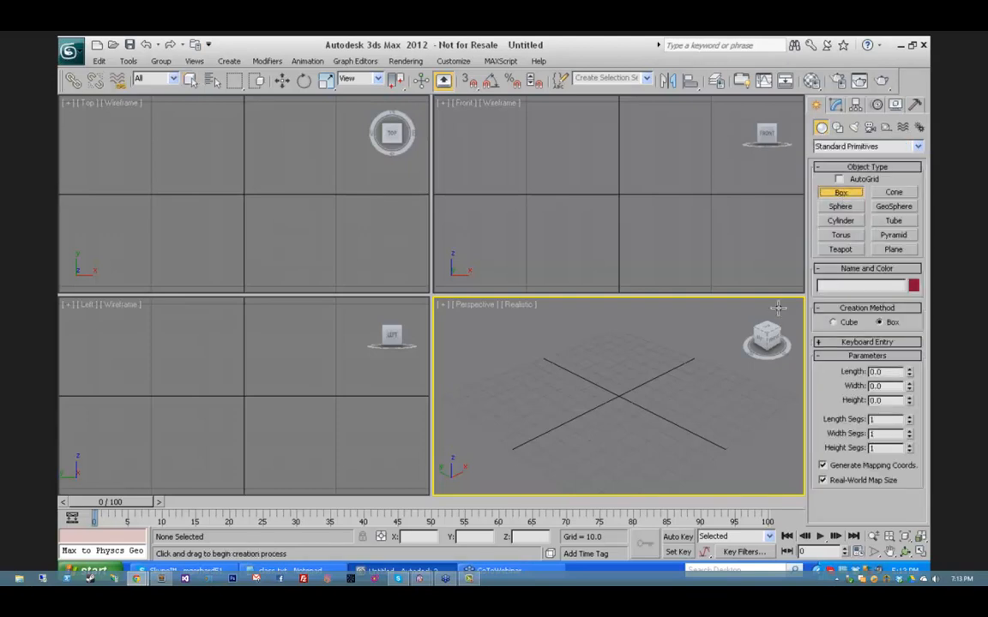
drag(483, 397, 468, 415)
click(473, 366)
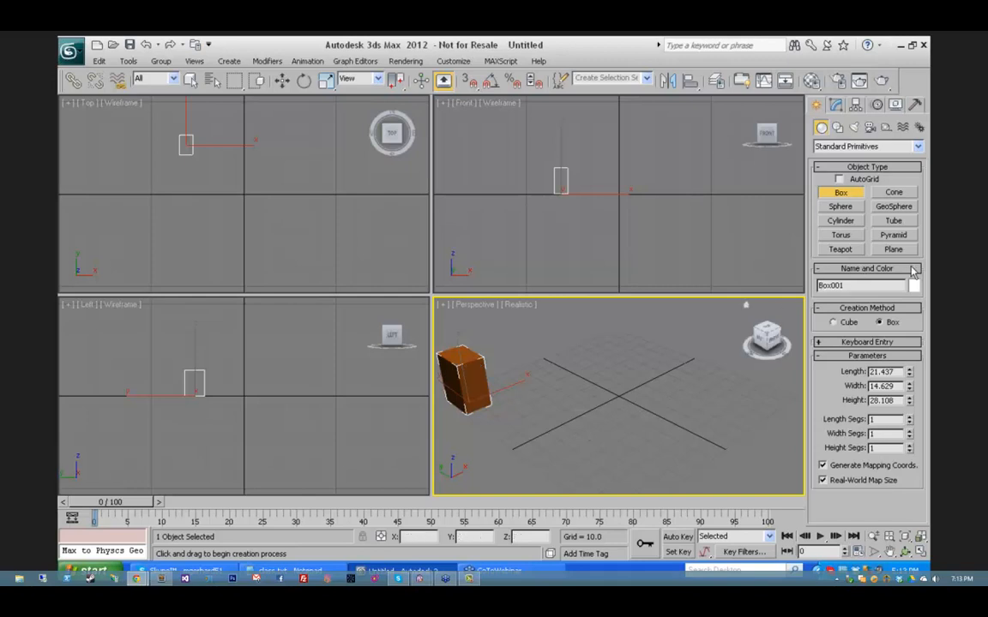
drag(846, 285, 784, 297)
text(Bank of Mark)
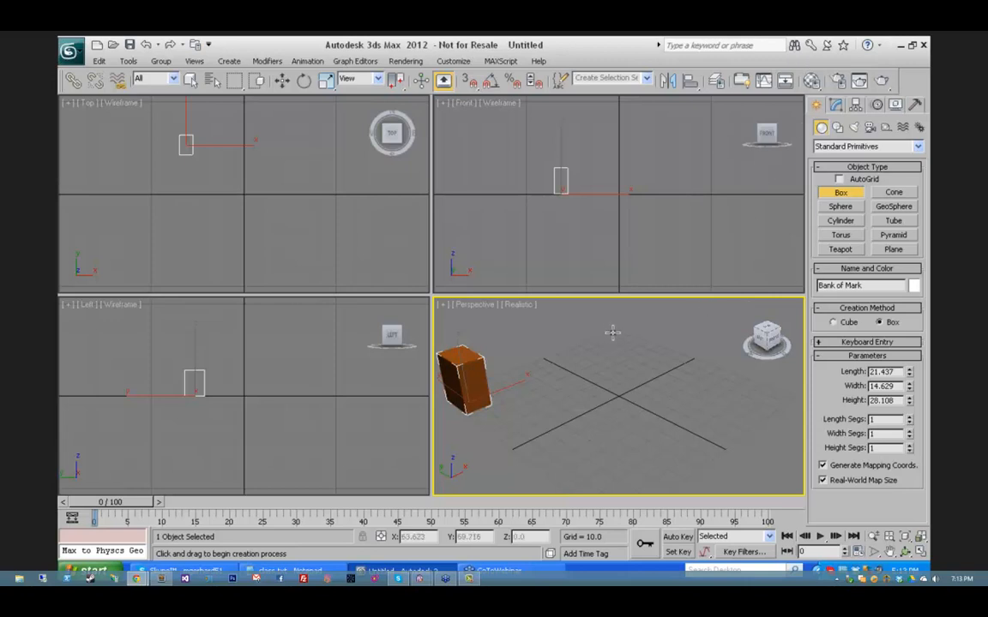
Step: Create a box about 22 long, 31.1 wide and 28.4 high at the Perspective grid's far corner, and name it "Nelson Building"
drag(612, 332, 604, 353)
click(602, 304)
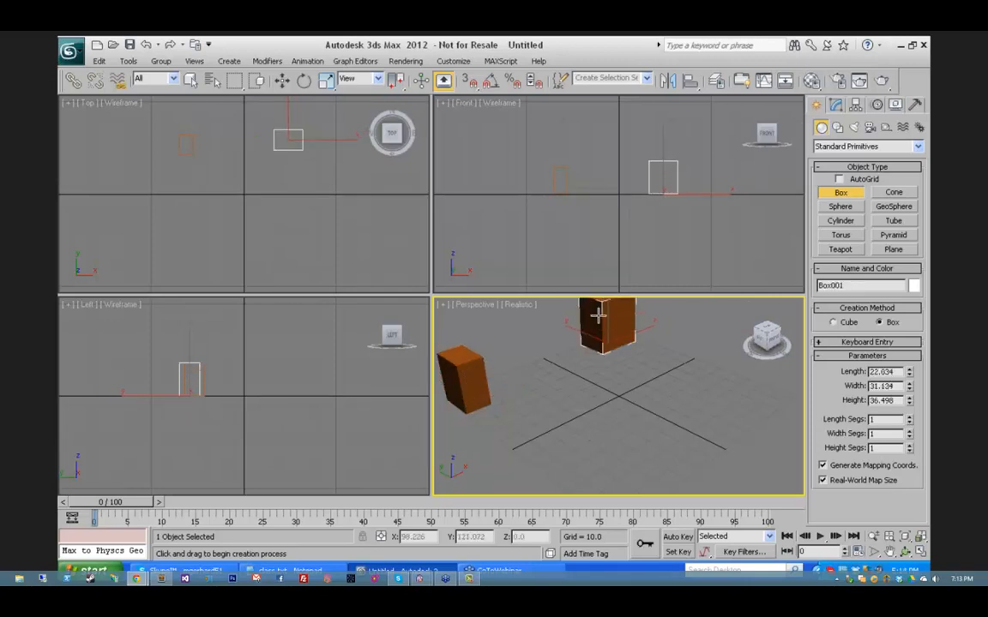
click(598, 316)
click(845, 284)
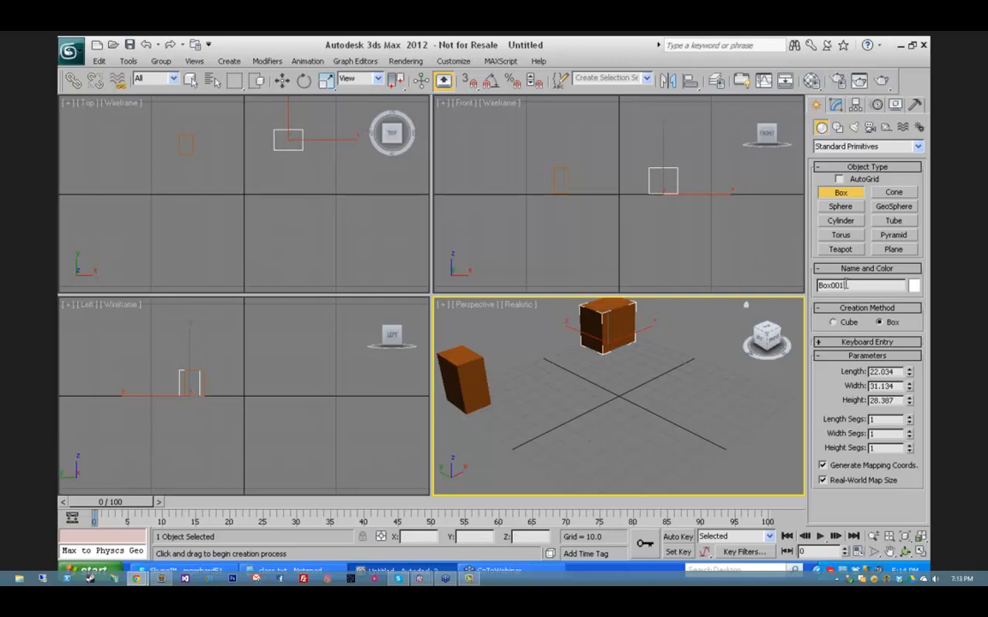
double_click(846, 285)
text(Nelson Building)
Step: Create a box about 14.7 long, 29 wide and 22.7 high at the Perspective grid's right corner, and name it "Nina Palace4"
drag(765, 393, 771, 420)
click(758, 380)
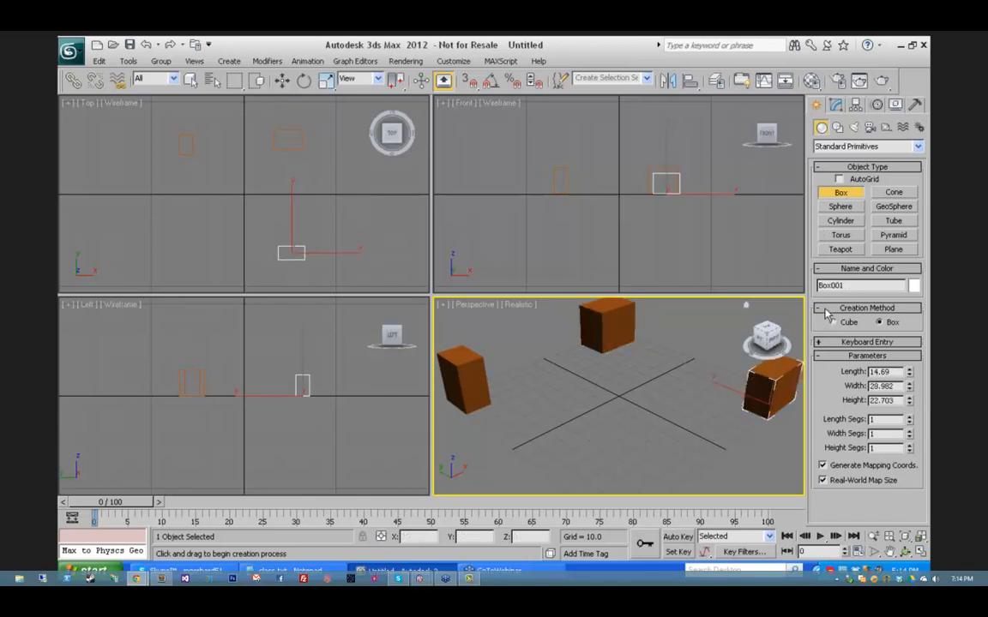
drag(848, 286, 809, 288)
text(Nina Palace4)
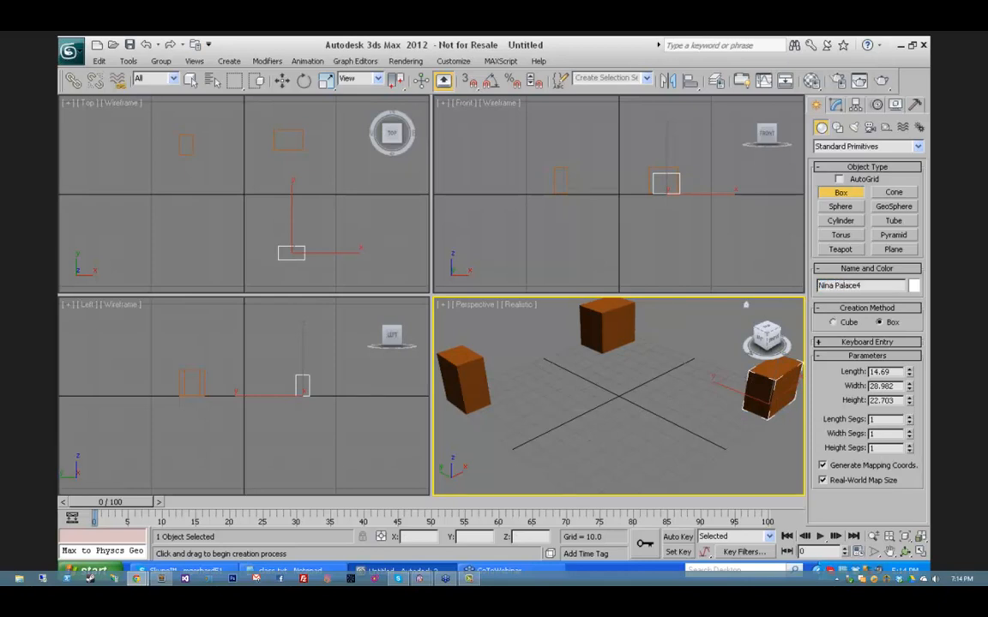
Step: End box creation, and check the names of the Nelson Building and Bank of Mark boxes by selecting each
right_click(691, 326)
click(662, 394)
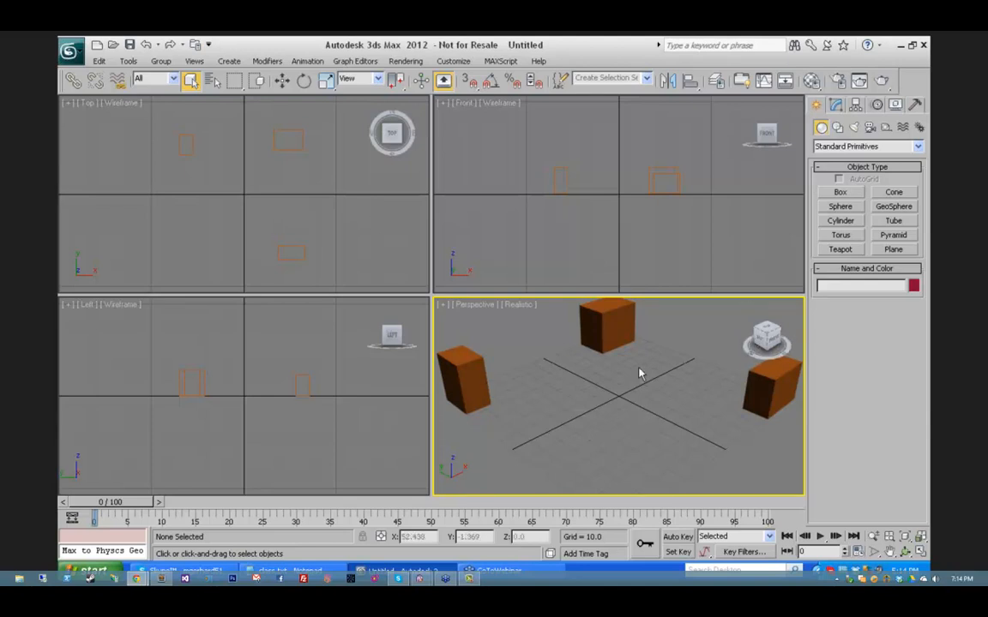
click(605, 328)
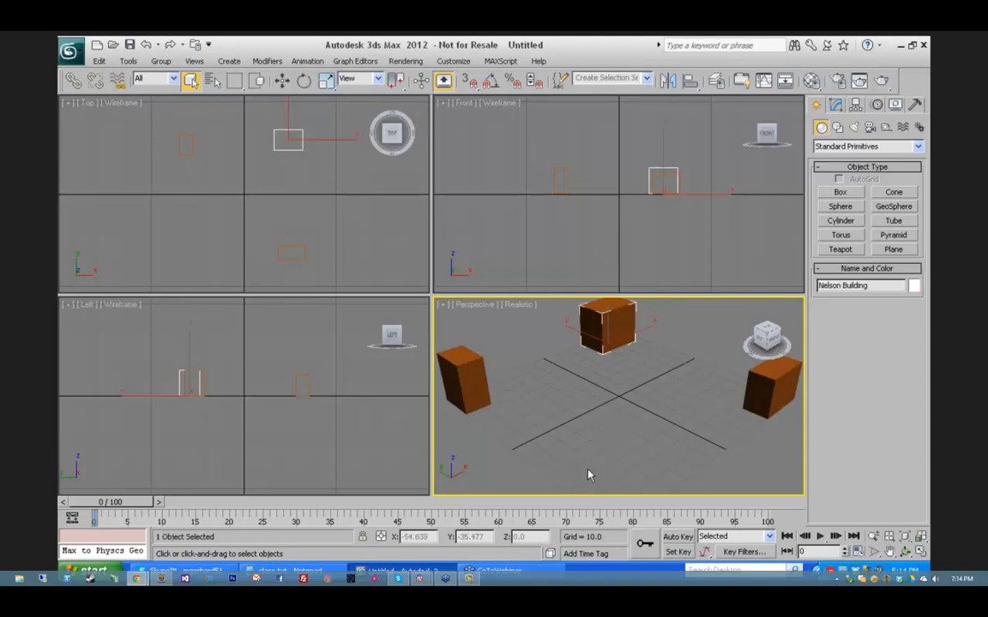
click(465, 391)
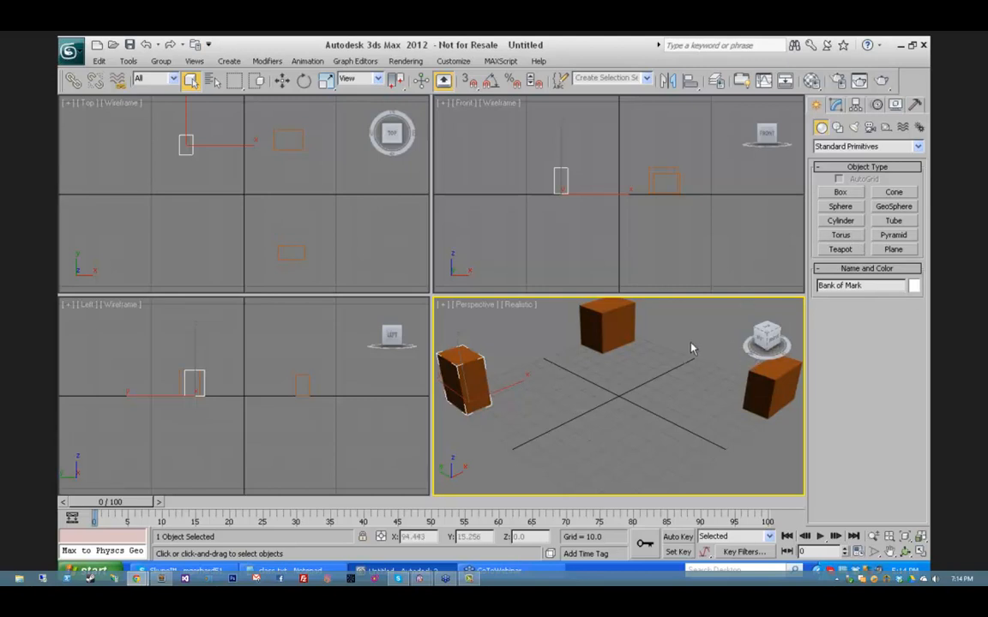
Step: Examine the object colour palette for the Bank of Mark box, and close it without changing the colour
click(914, 286)
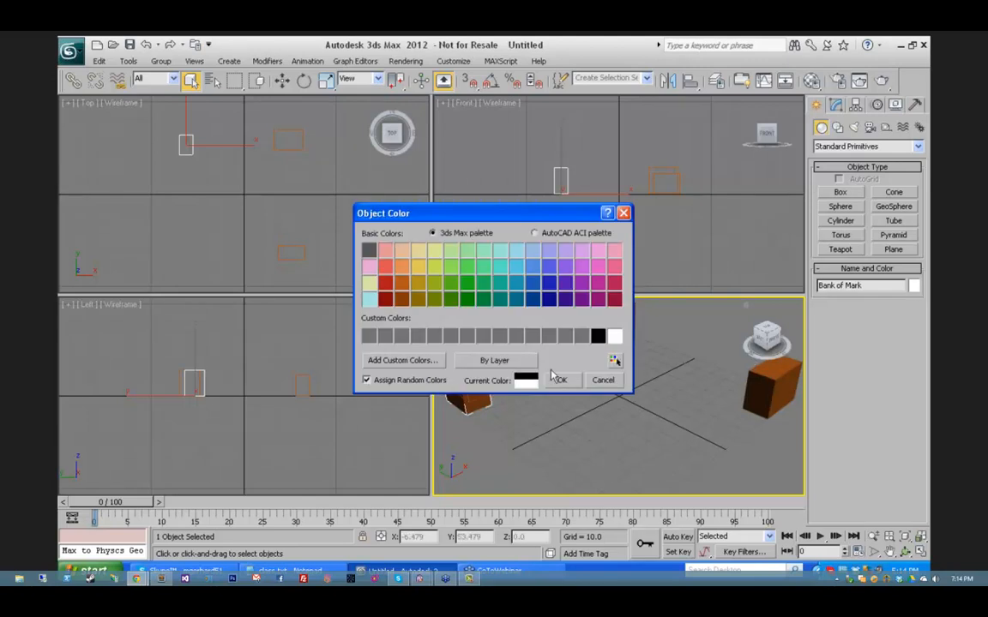
click(603, 381)
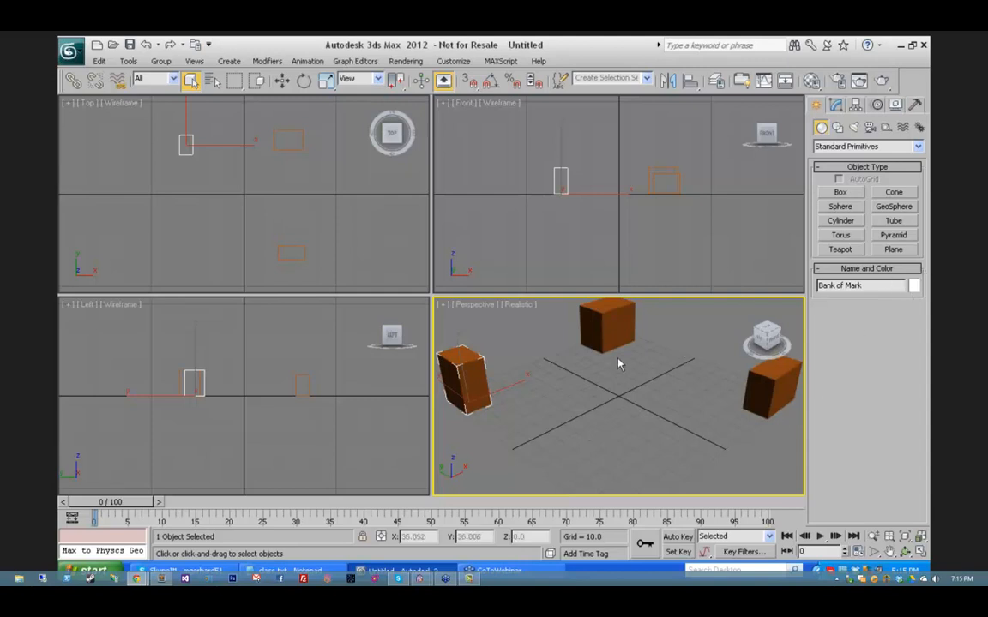
mouse_move(619, 364)
alt+middle_down()
mouse_move(618, 393)
mouse_move(615, 379)
alt+middle_up()
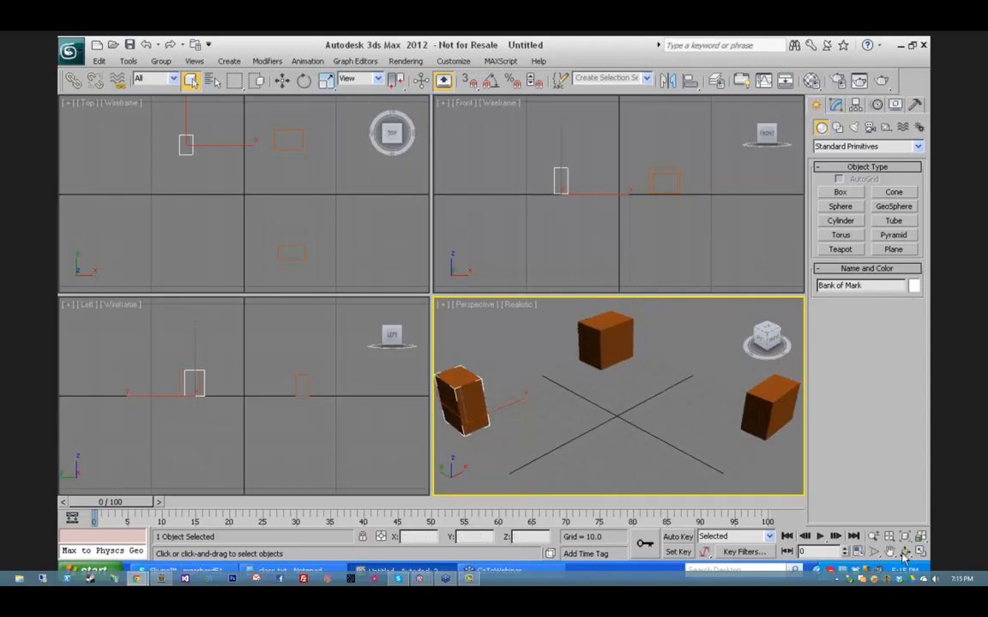
Step: Change the Bank of Mark box's object colour to medium green from the 3ds Max palette
click(872, 536)
drag(536, 339, 585, 403)
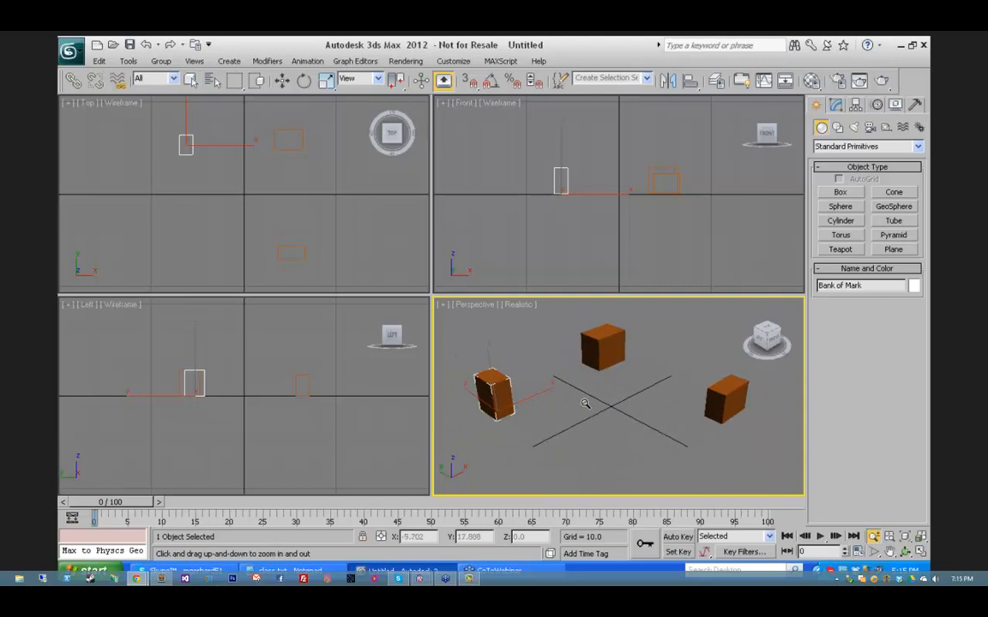
click(914, 286)
click(467, 283)
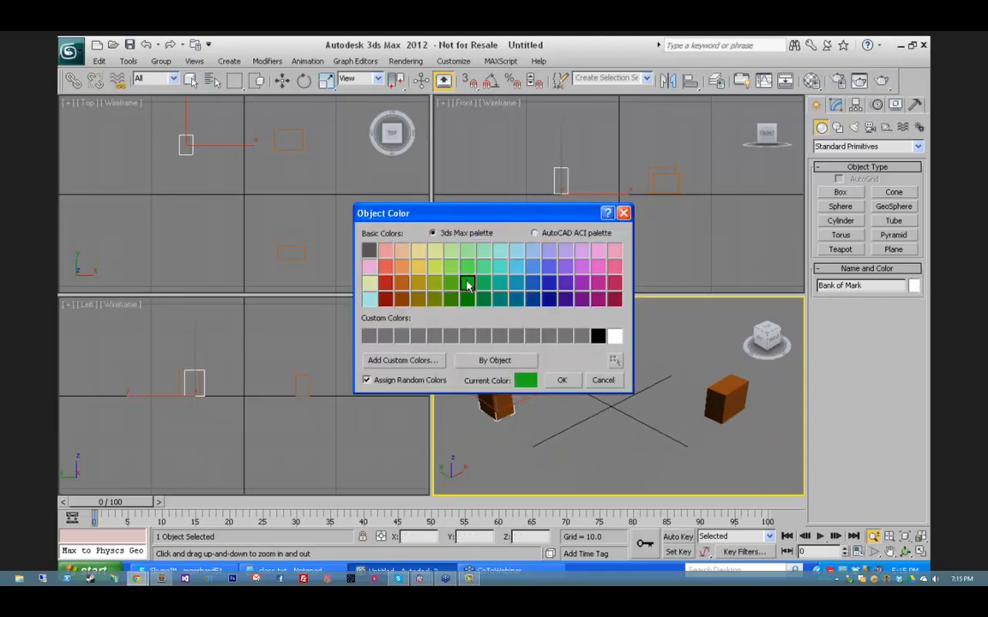
click(564, 381)
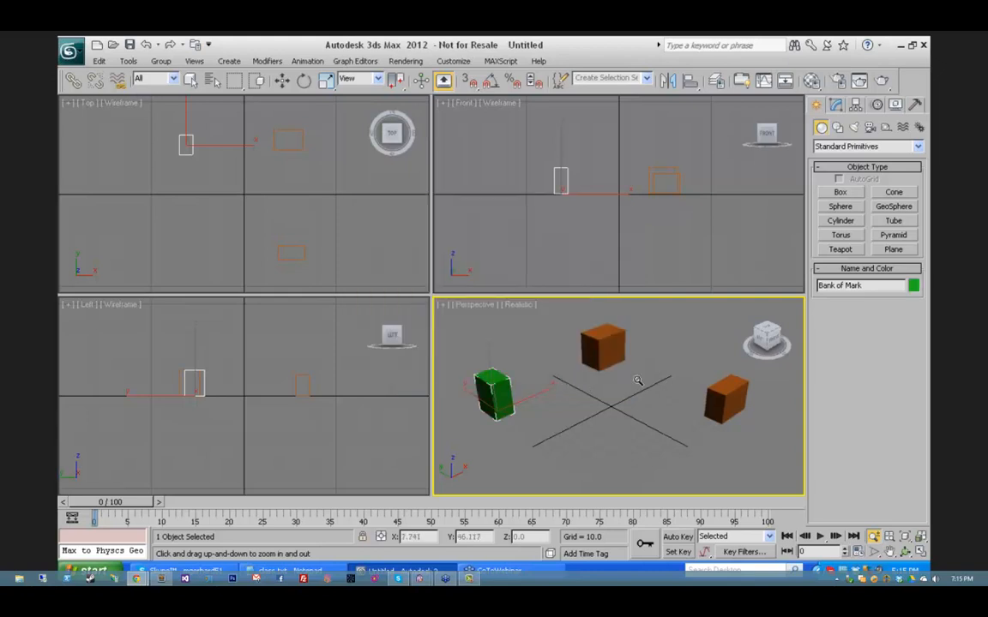
Step: Change the Nelson Building box's object colour to light peach from the 3ds Max palette, and deselect it
key(q)
click(604, 347)
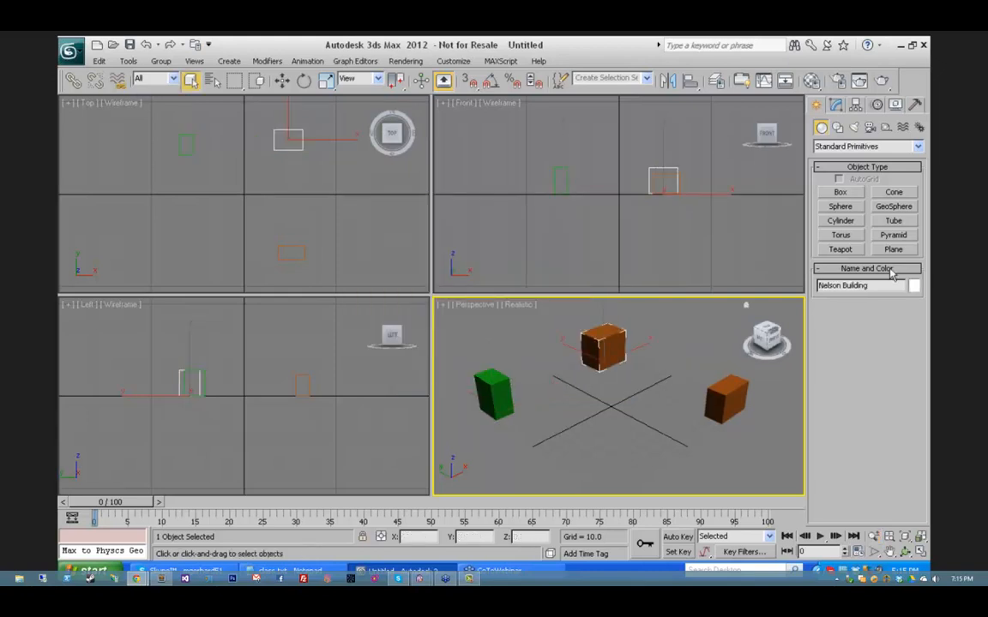
click(914, 286)
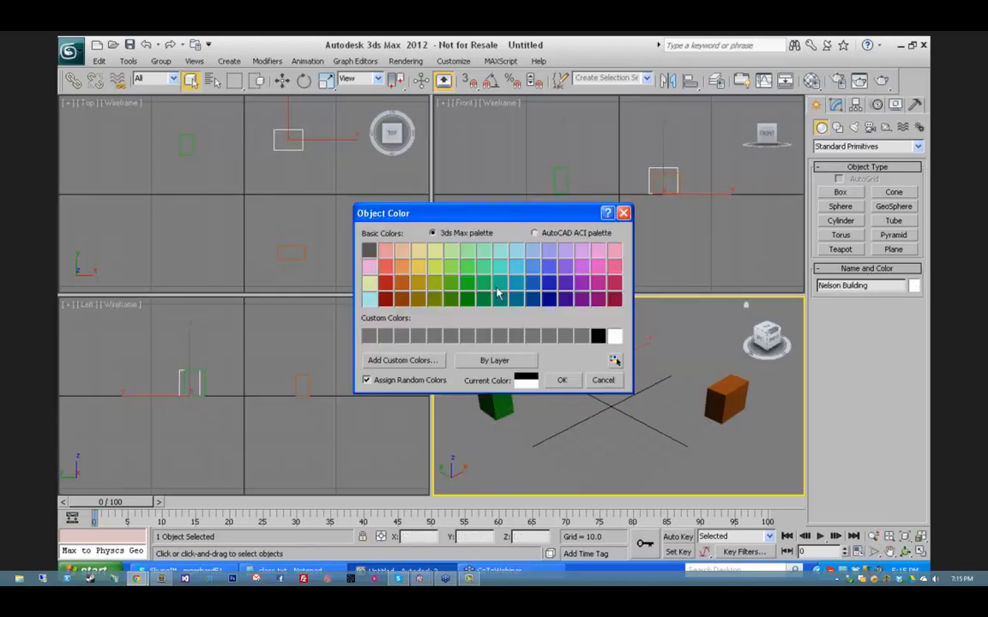
click(402, 249)
click(562, 379)
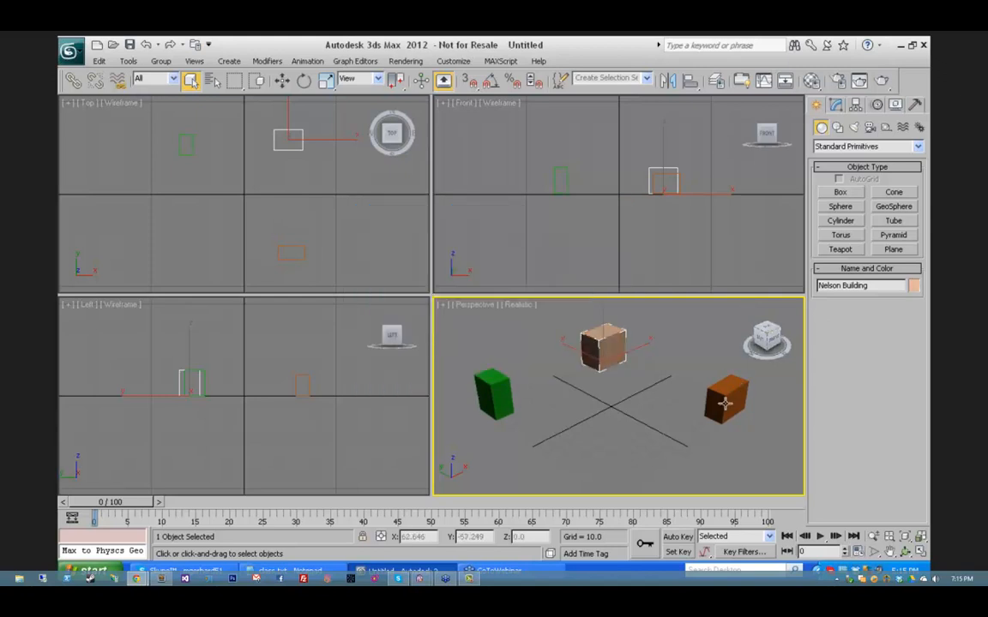
click(706, 346)
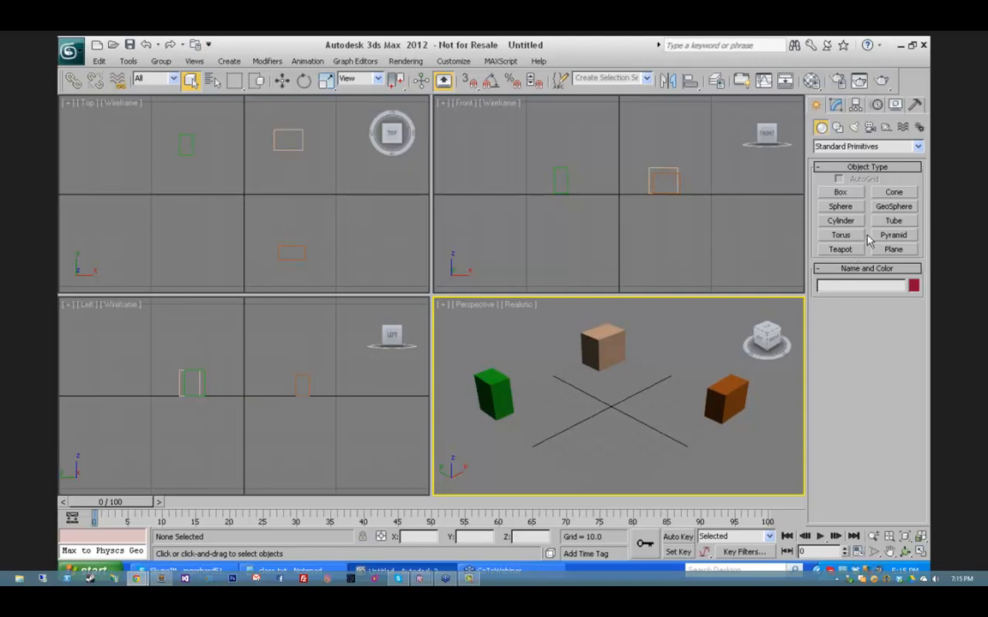
Step: Create a pointed cone about 15.5 in base radius and 41.5 high between the green and peach boxes in Perspective
click(892, 194)
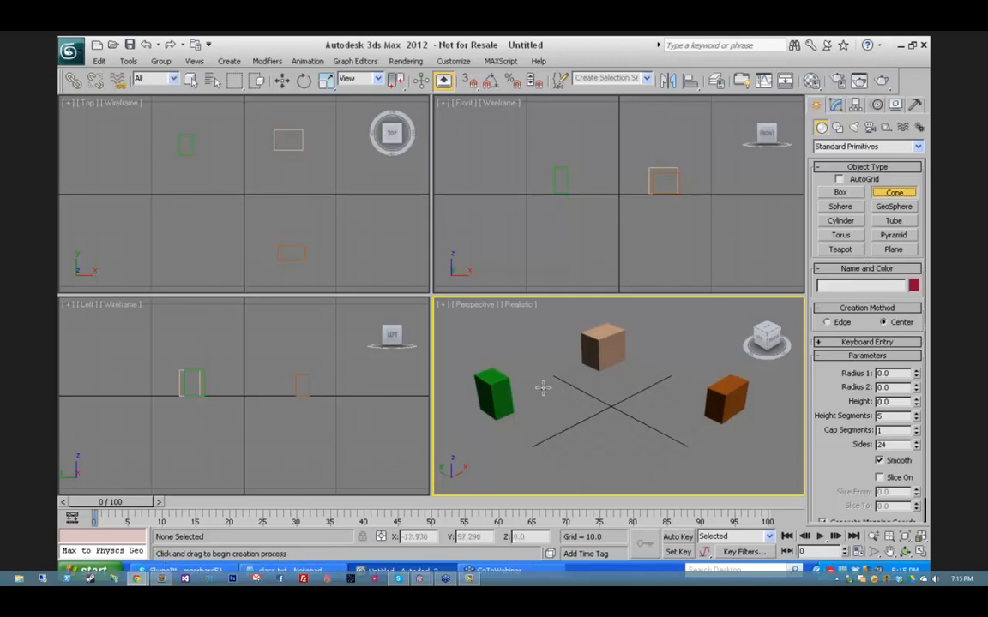
mouse_move(543, 388)
mouse_down()
mouse_move(549, 396)
mouse_move(545, 388)
mouse_up()
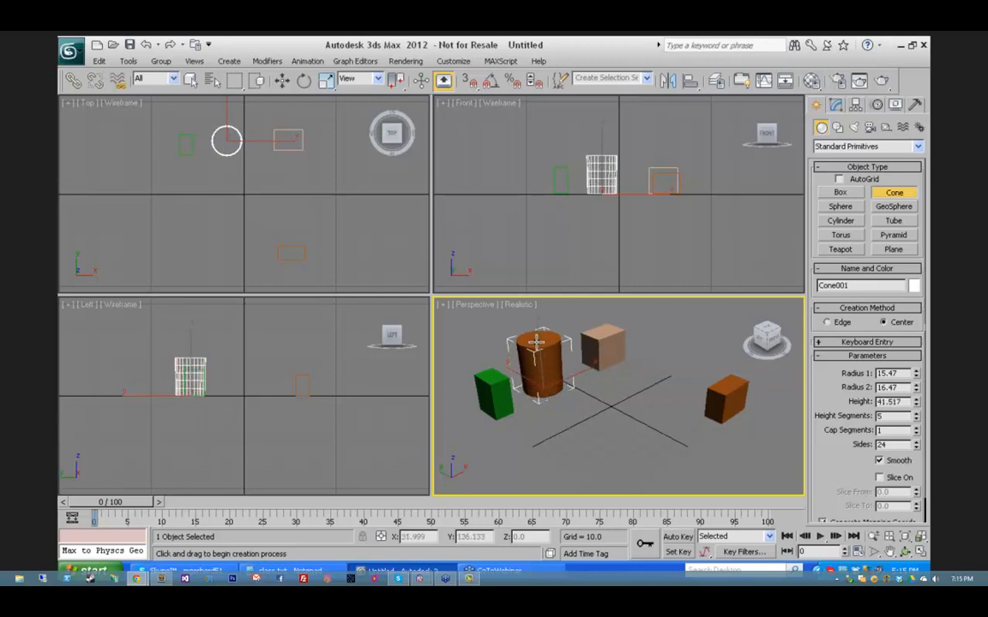
click(535, 341)
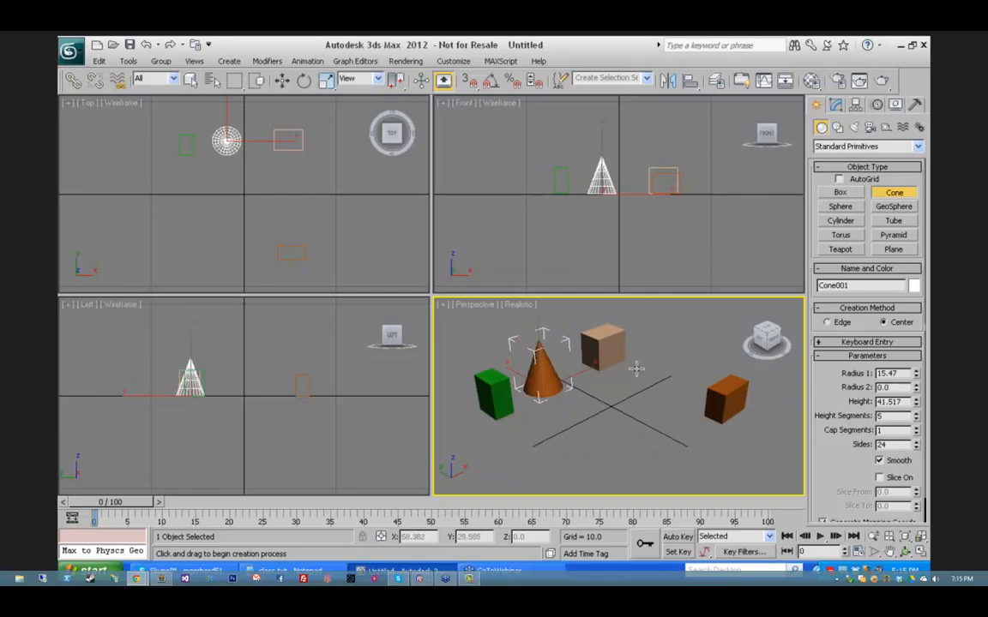
Step: Create two smaller pointed cones between the peach and orange boxes, the second about 8.1 in base radius and 22.4 high
drag(636, 371, 673, 396)
click(639, 342)
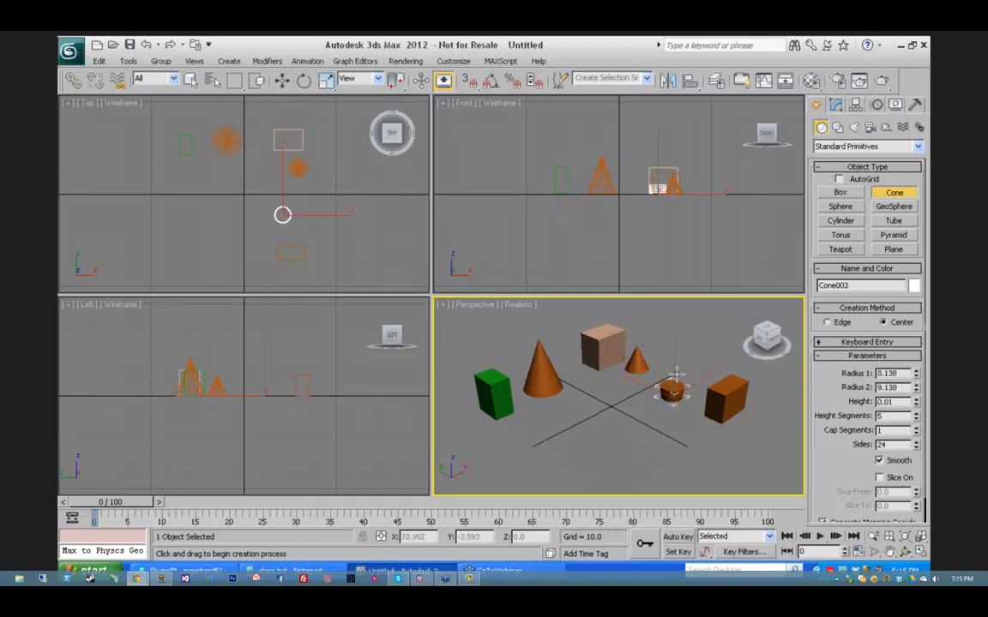
click(602, 342)
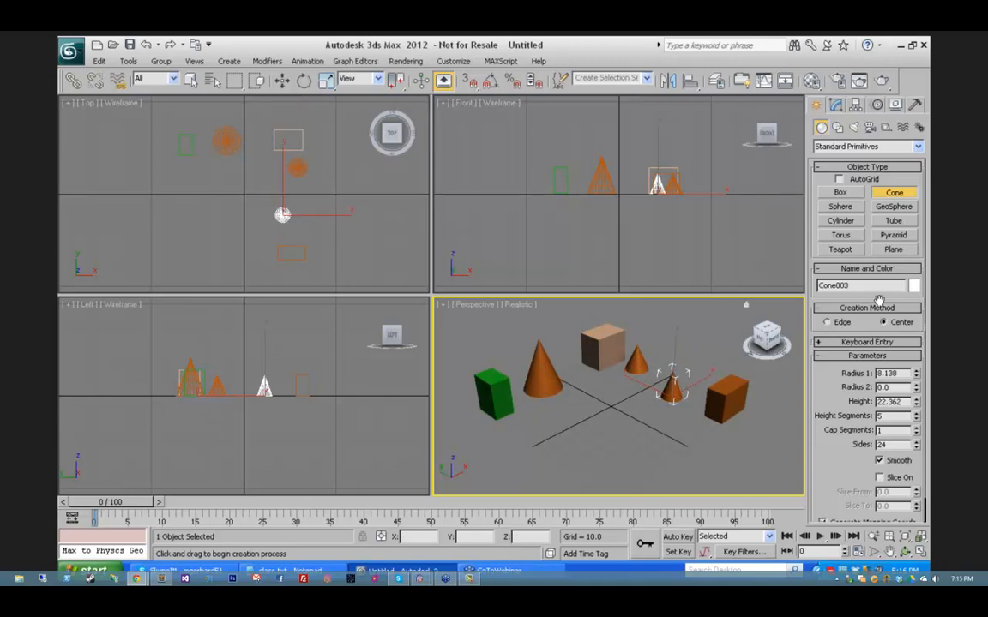
Step: Create a cone about 6.7 in radius and 18.1 high in front of the orange box, and another about 10.4 by 10.9 far behind
drag(758, 457, 760, 465)
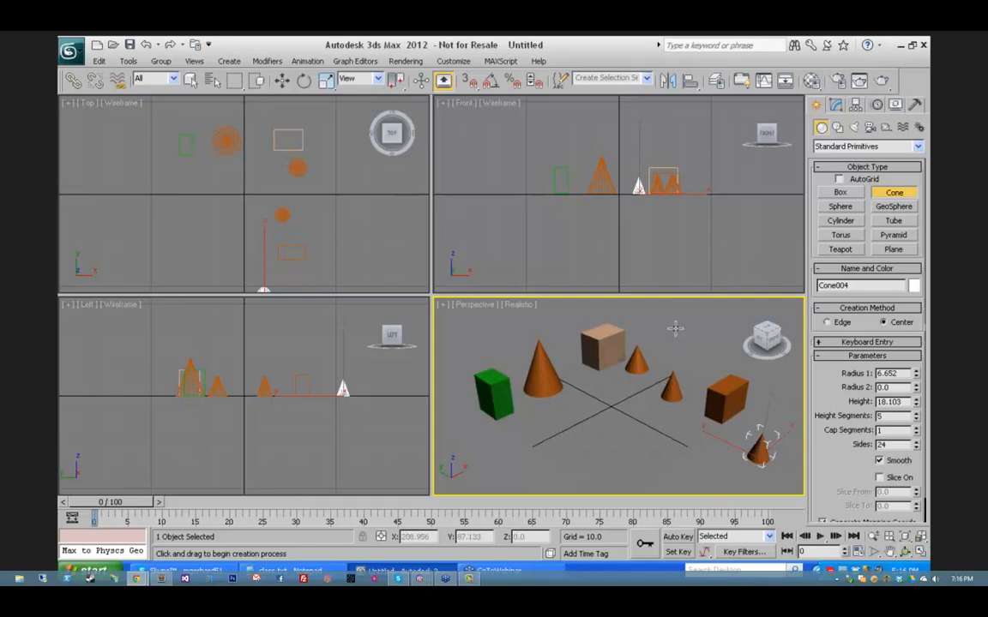
drag(689, 319, 688, 322)
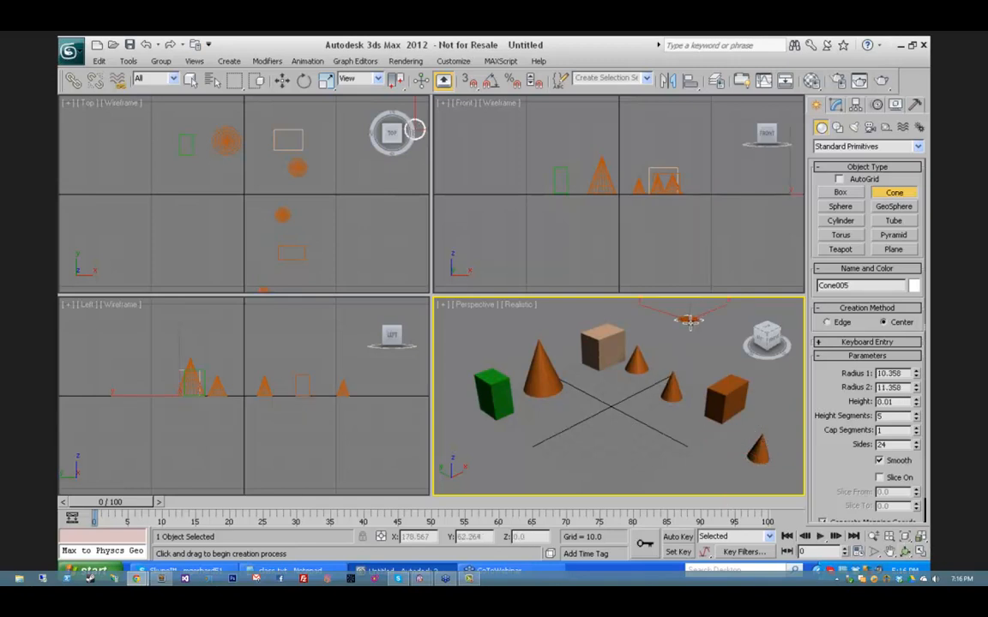
click(688, 312)
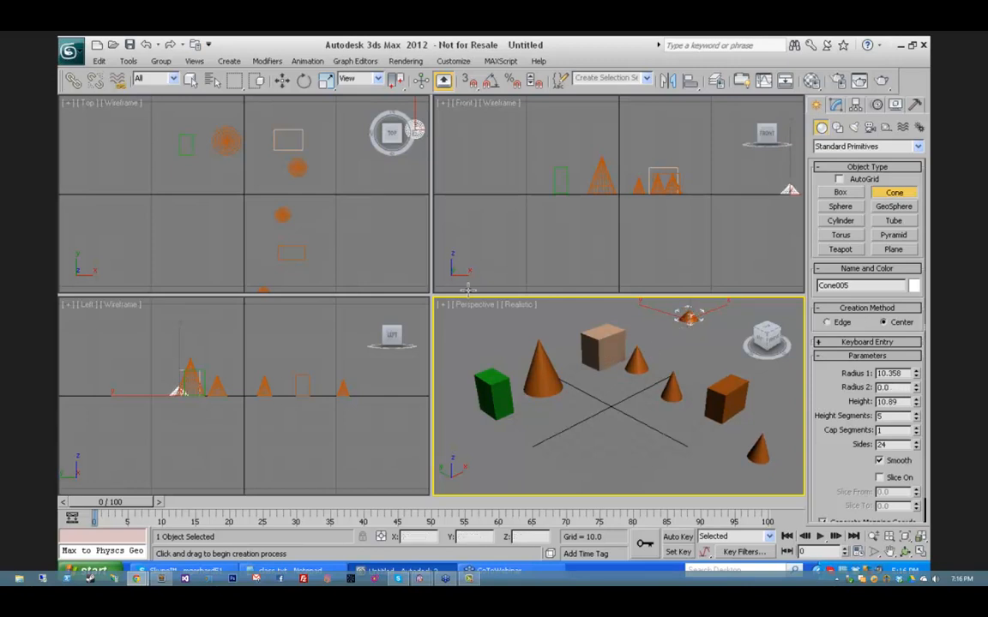
Step: Create a distant cone near the Perspective horizon, about 189.8 and 6.7 in radii and 66.6 high, and name it "Far Away Cone"
click(906, 553)
drag(561, 369, 600, 521)
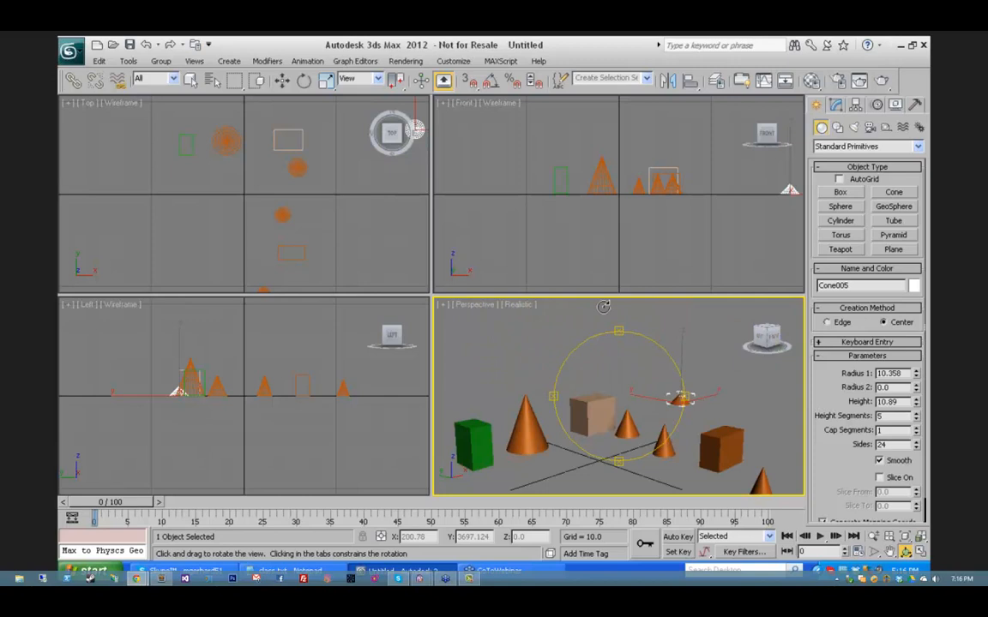
right_click(666, 325)
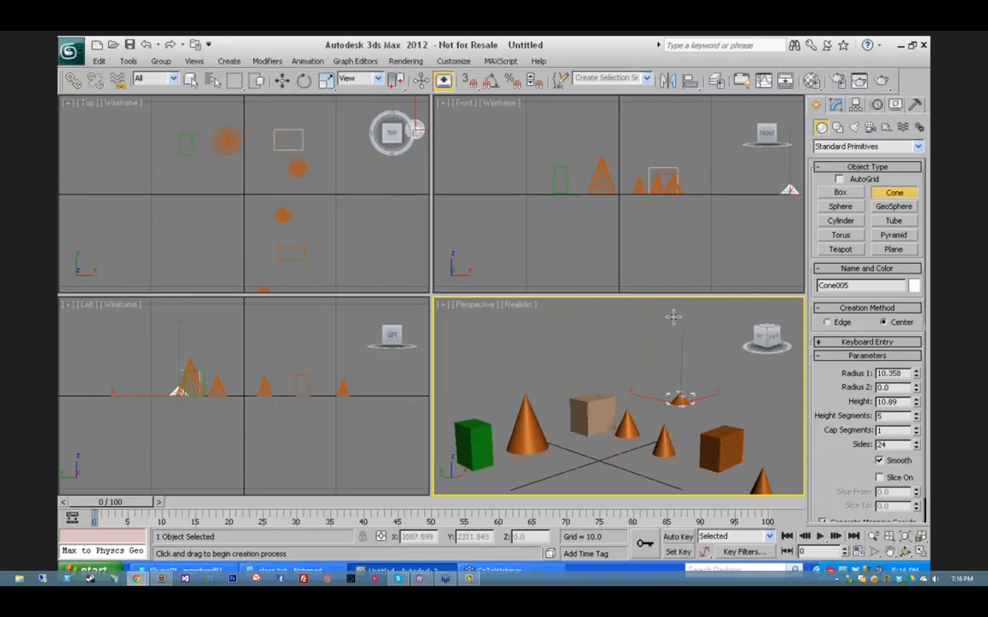
drag(669, 319, 672, 319)
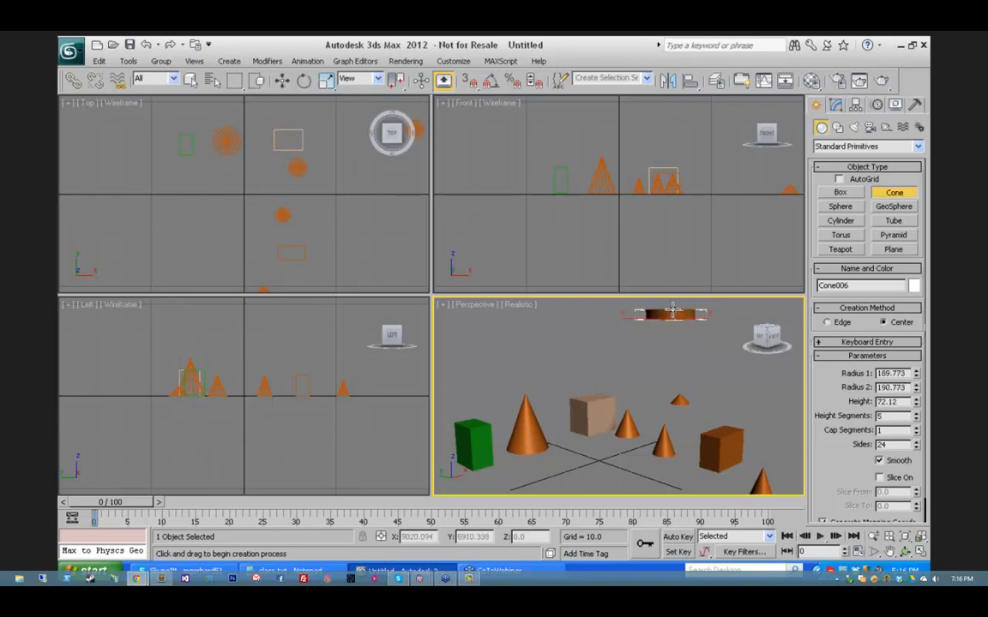
click(667, 326)
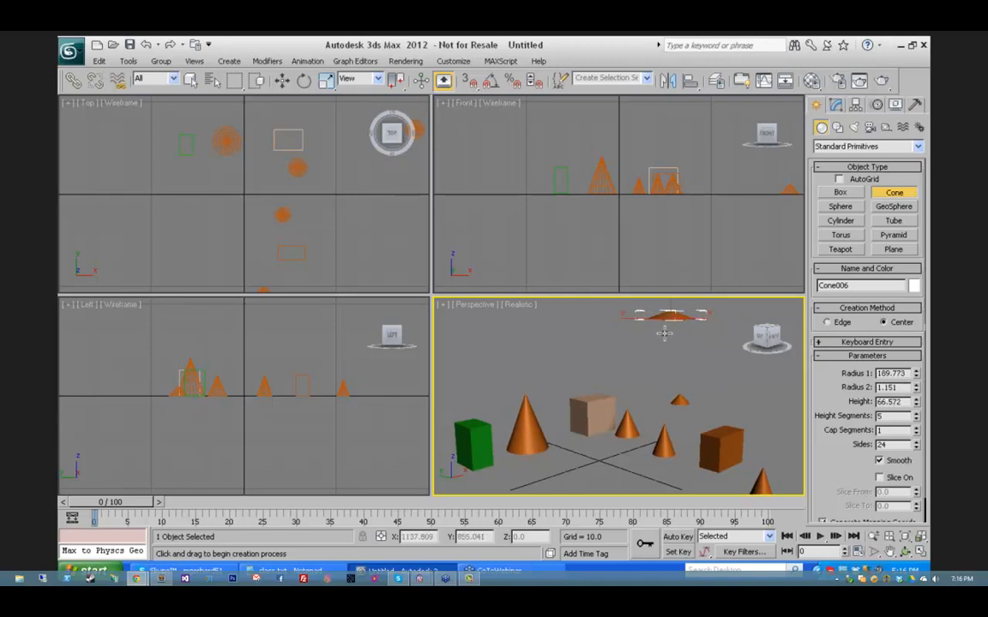
click(664, 333)
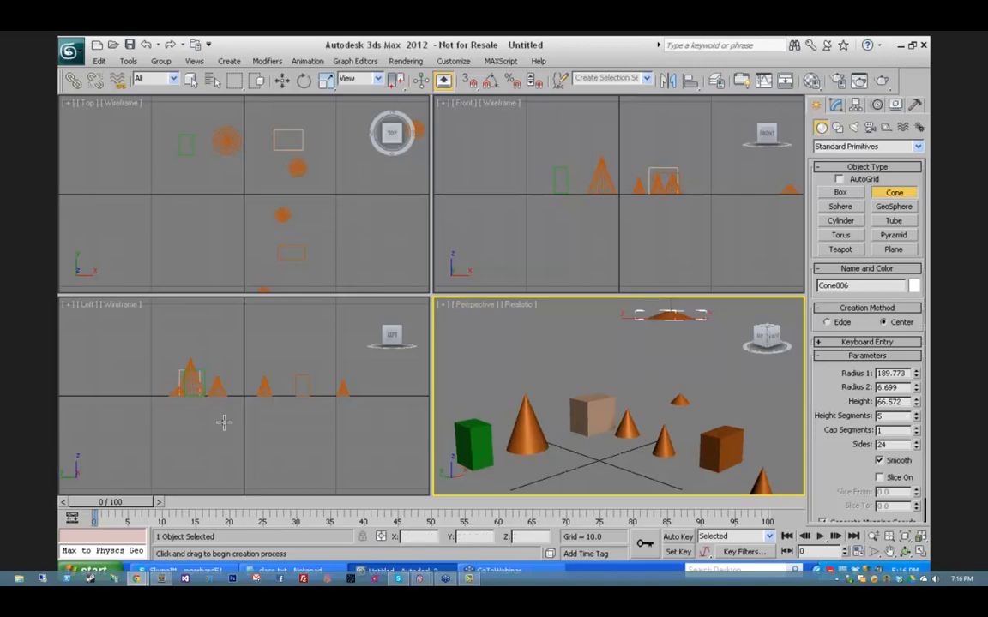
double_click(845, 284)
text(Far Away)
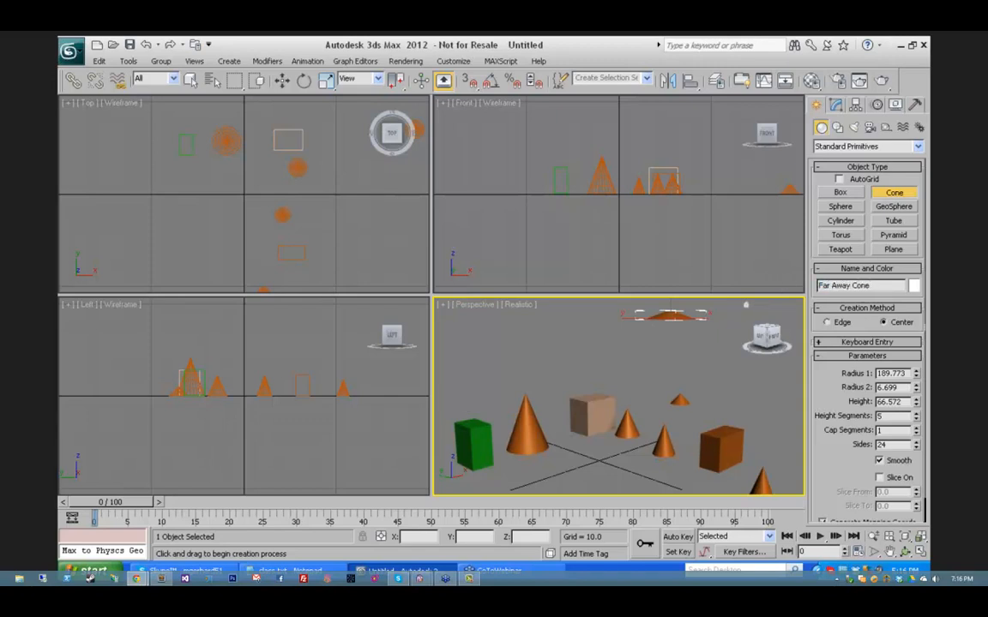
Step: Frame the whole scene in the Perspective and Top views, and fit both to the Far Away Cone with Zoom Extents Selected
click(905, 538)
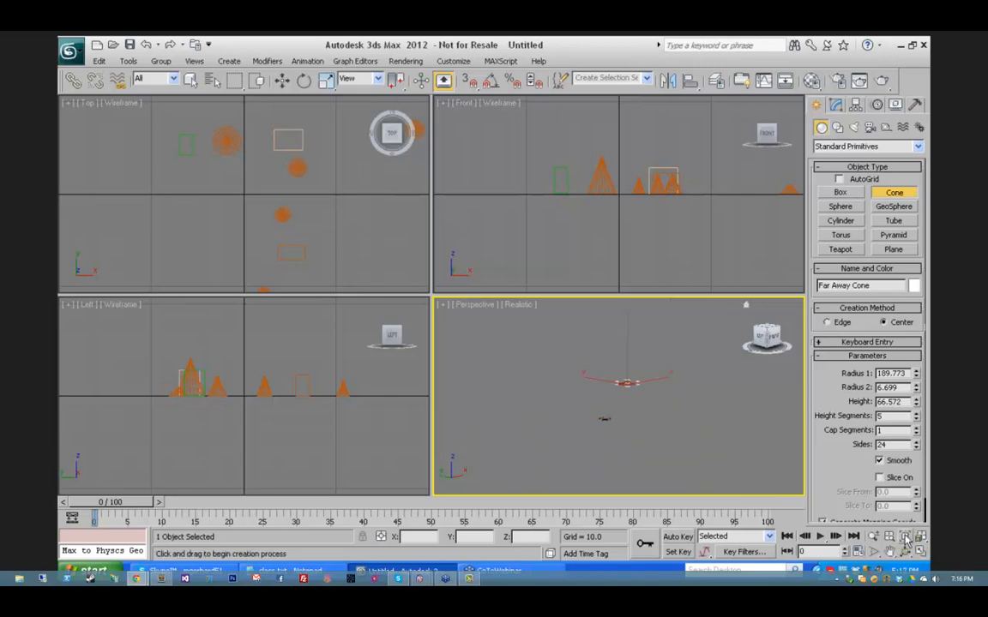
click(310, 167)
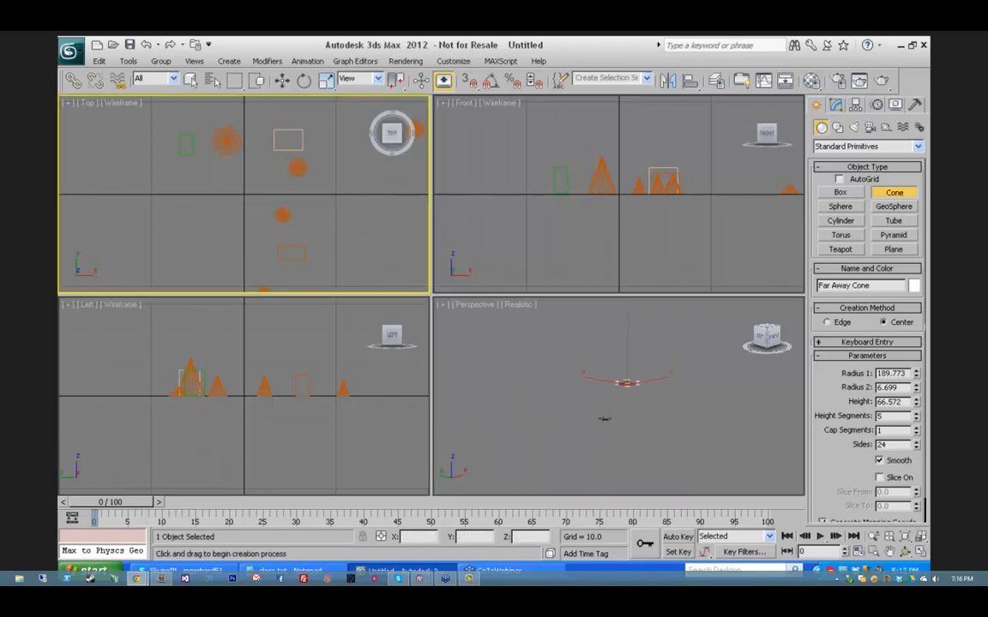
click(905, 537)
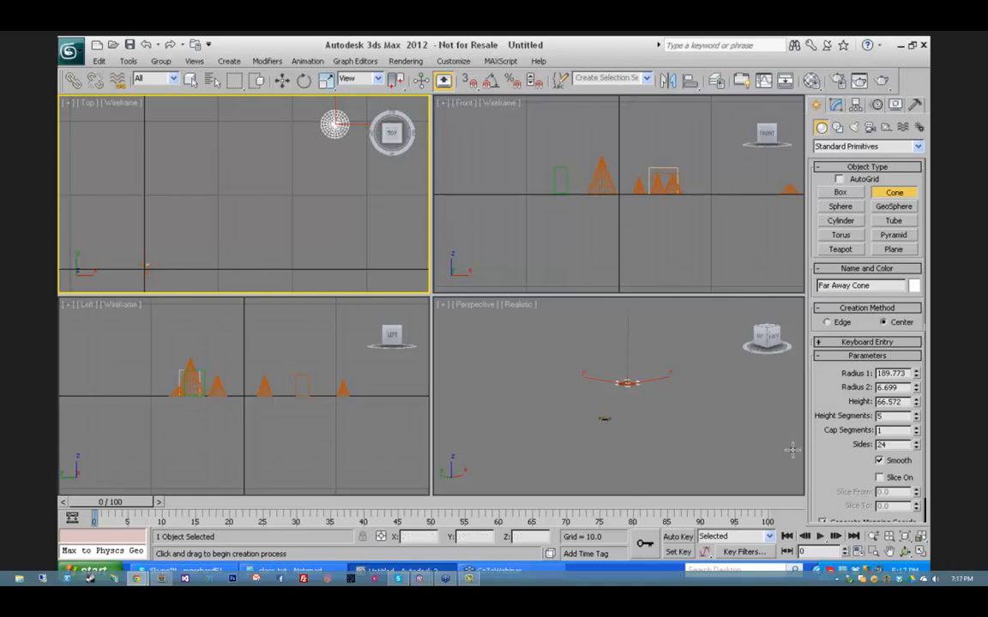
click(911, 533)
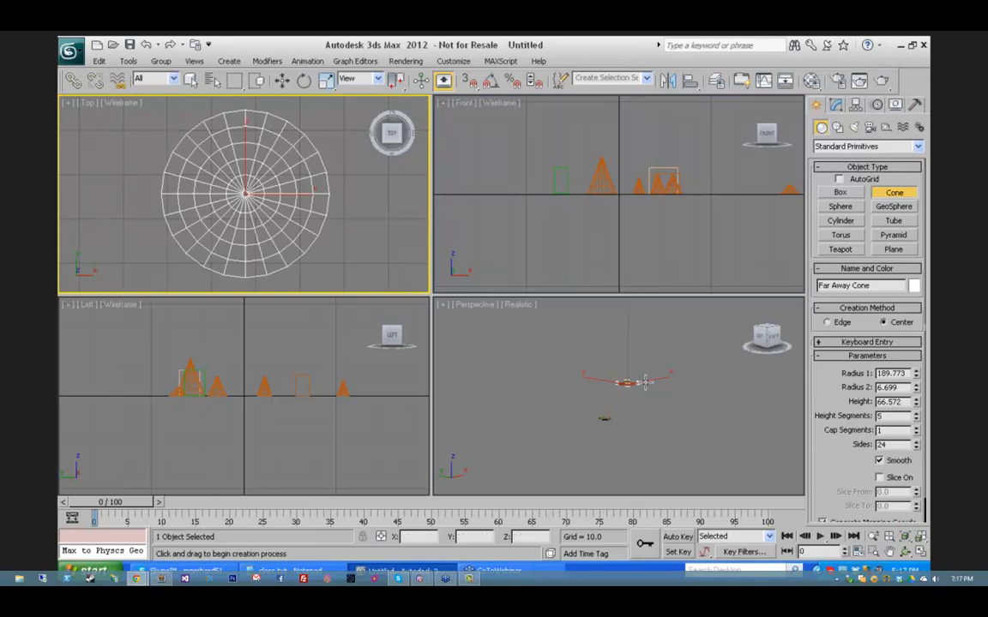
click(632, 363)
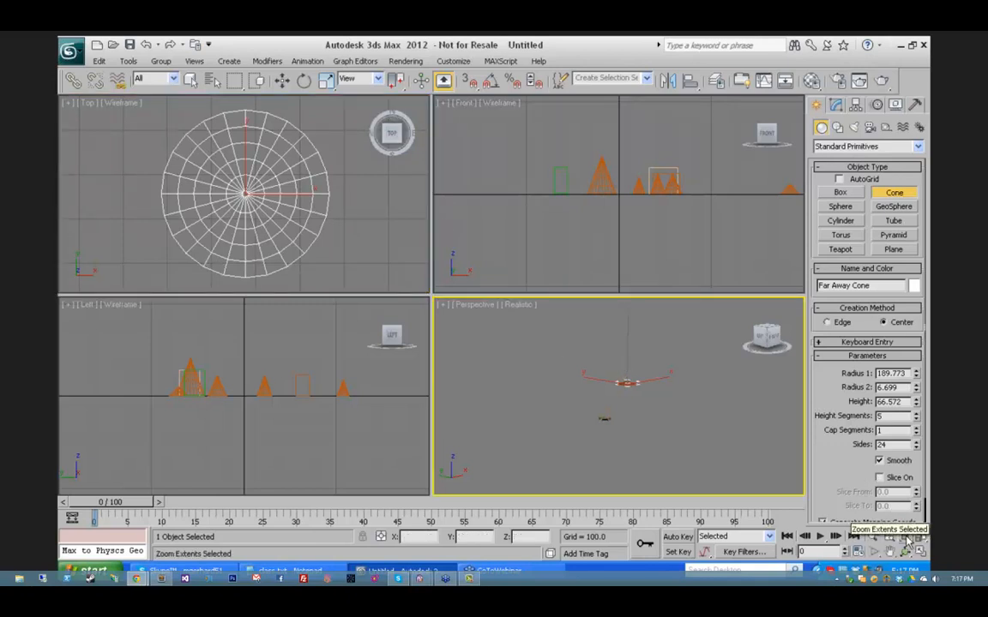
click(907, 536)
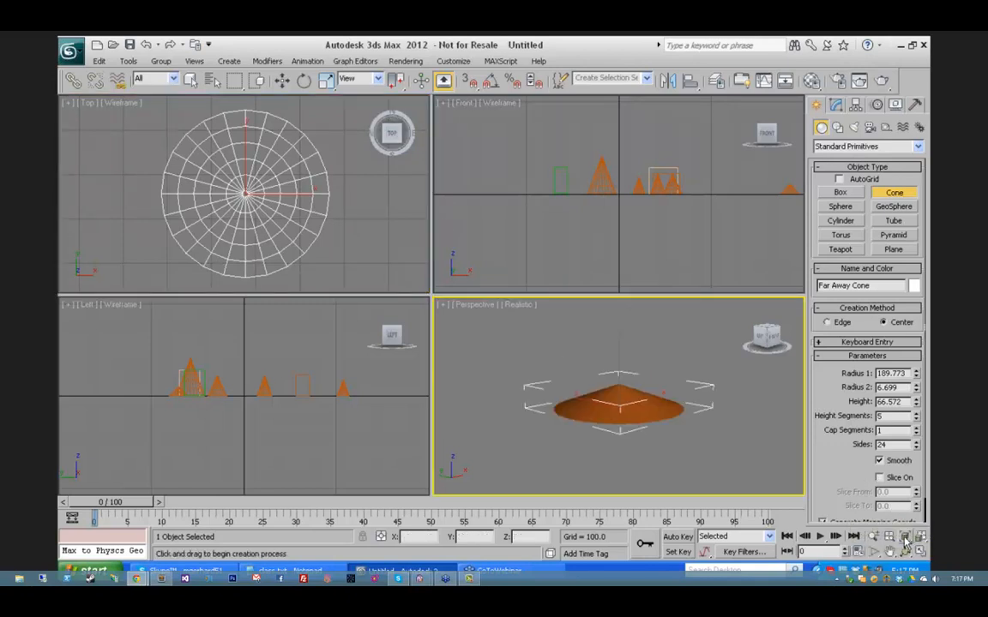
Step: Delete the Far Away Cone, and fit the remaining objects in all viewports
right_click(666, 379)
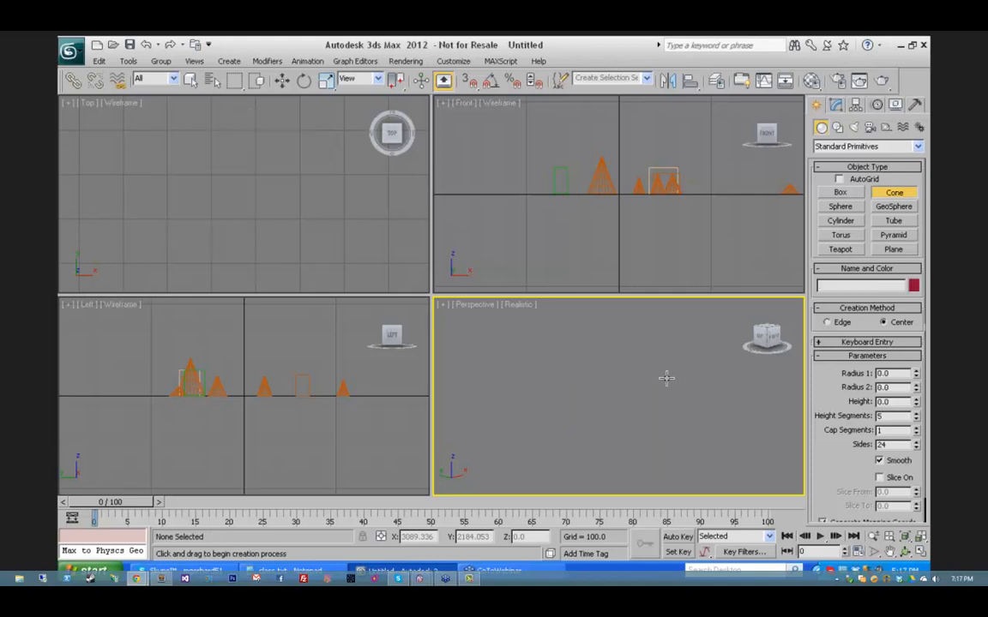
click(907, 536)
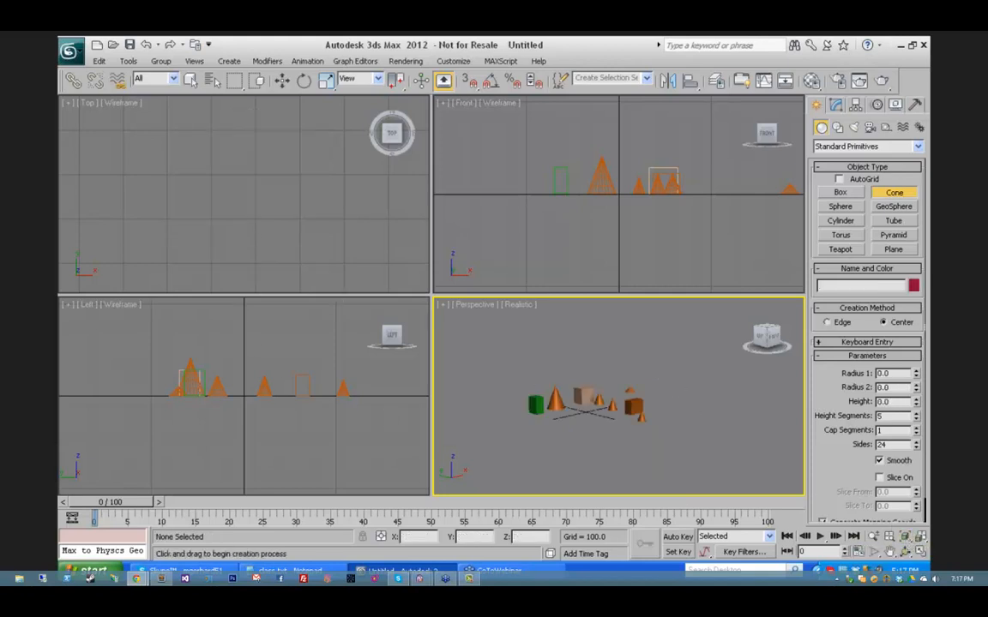
key(ctrl+shift+z)
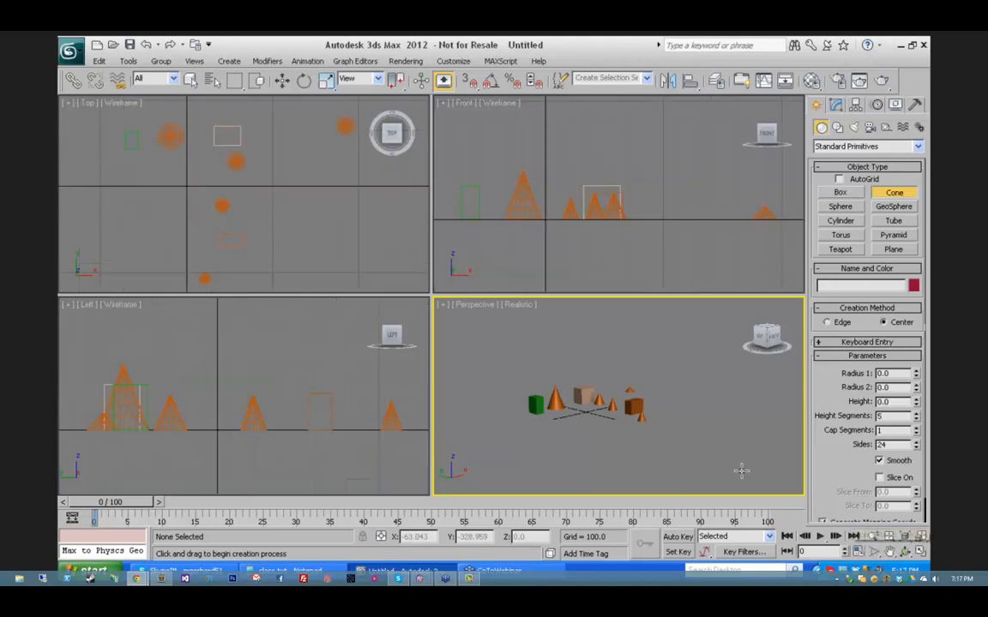
Step: Maximize the Perspective viewport, and frame the boxes and cones closely from a higher angle
click(889, 537)
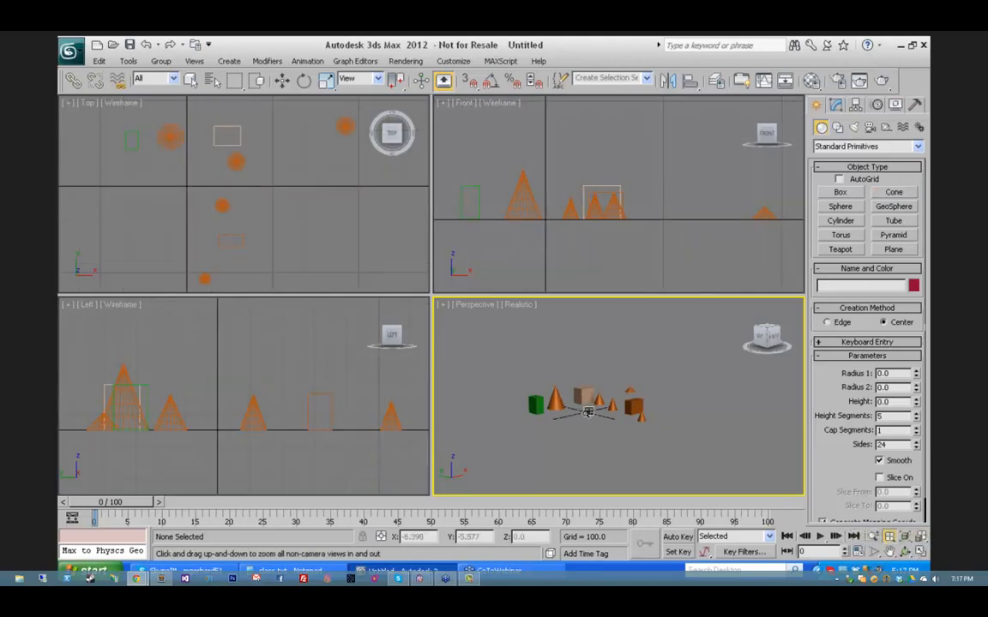
drag(588, 410, 589, 374)
click(921, 553)
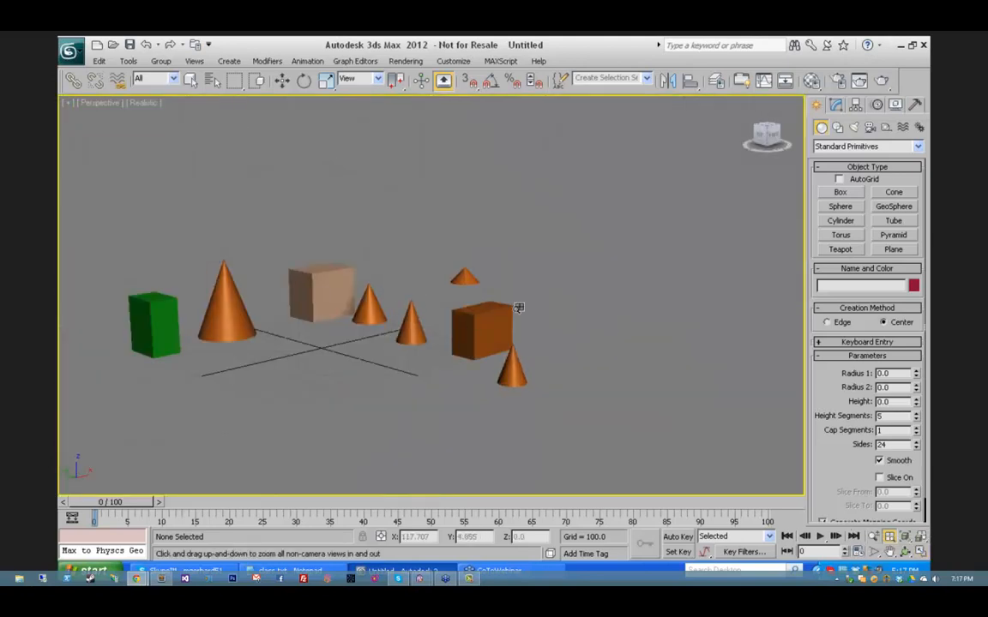
click(890, 551)
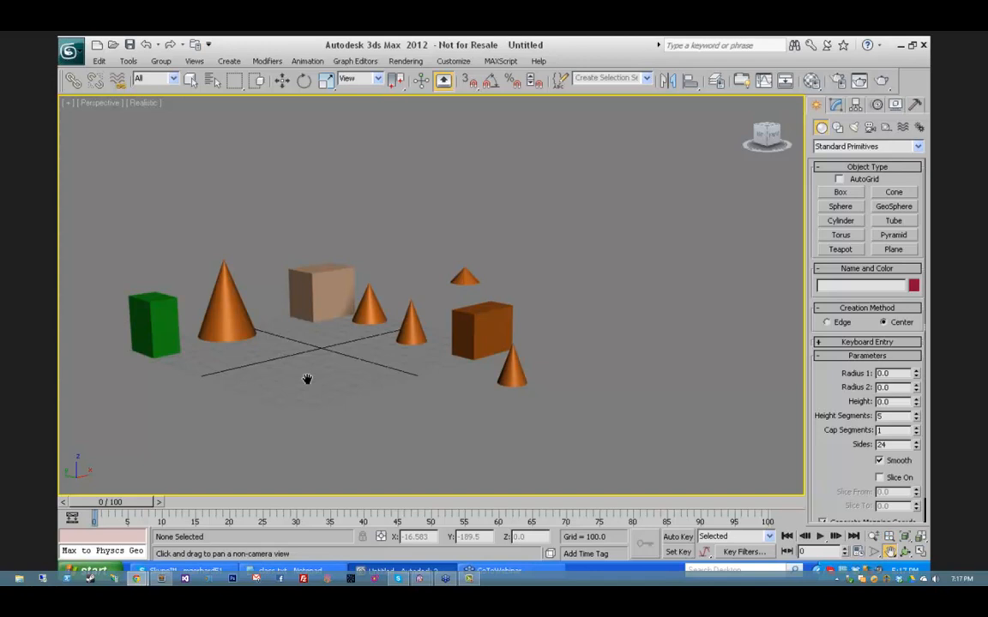
drag(307, 379, 311, 404)
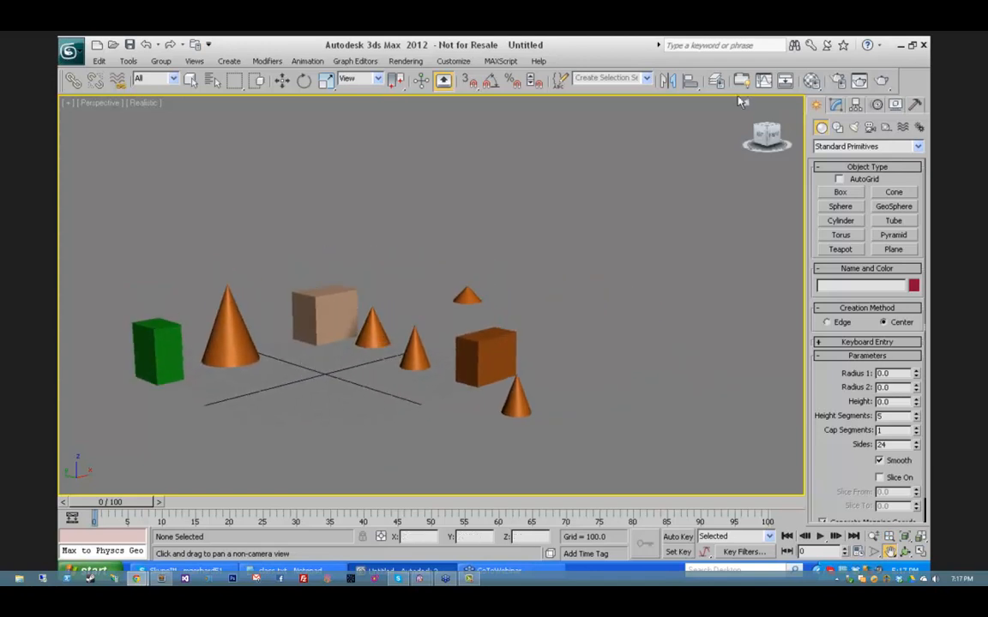
scroll(737, 107, up, 5)
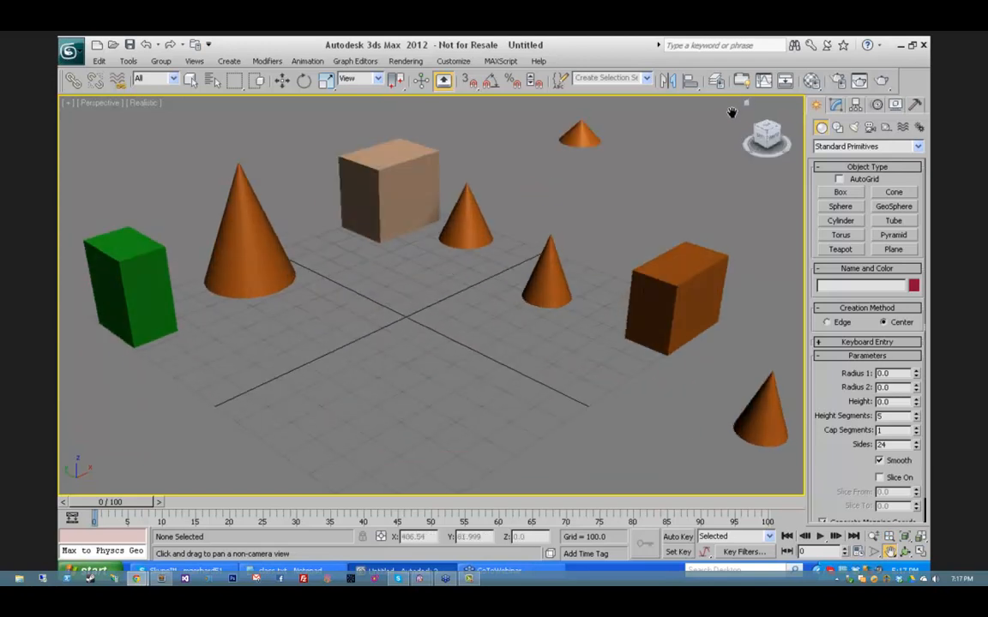
Step: Pan and zoom the Perspective view until all the boxes and cones fit with some margin around them
scroll(732, 112, up, 2)
drag(573, 142, 561, 214)
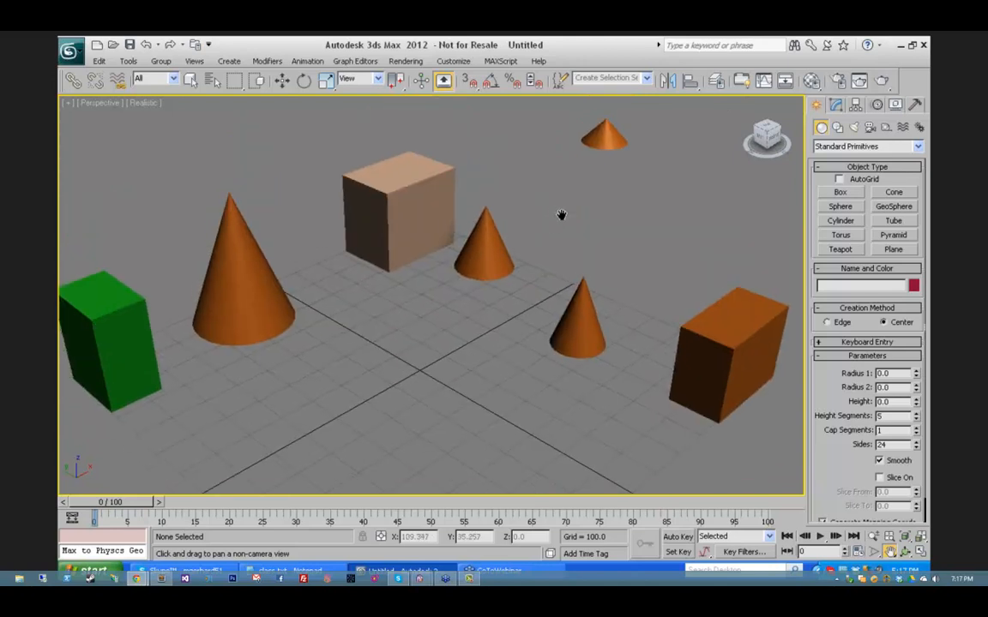
mouse_move(489, 302)
mouse_down()
mouse_move(492, 316)
mouse_move(493, 298)
mouse_up()
click(873, 537)
drag(433, 278, 434, 309)
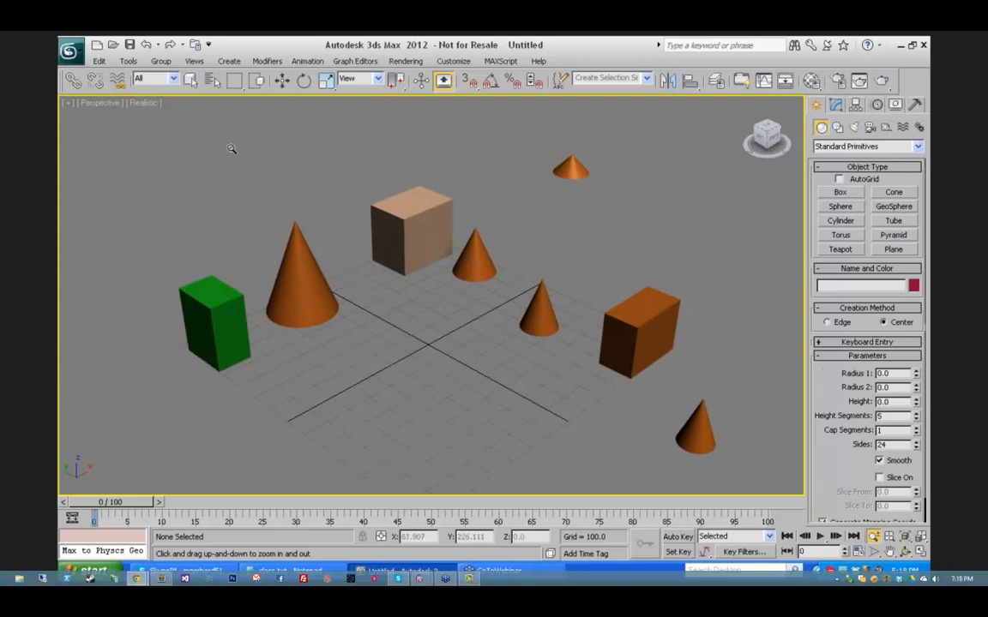
Step: Review the list of scene objects for selecting by name, and the available selection region shapes
click(893, 192)
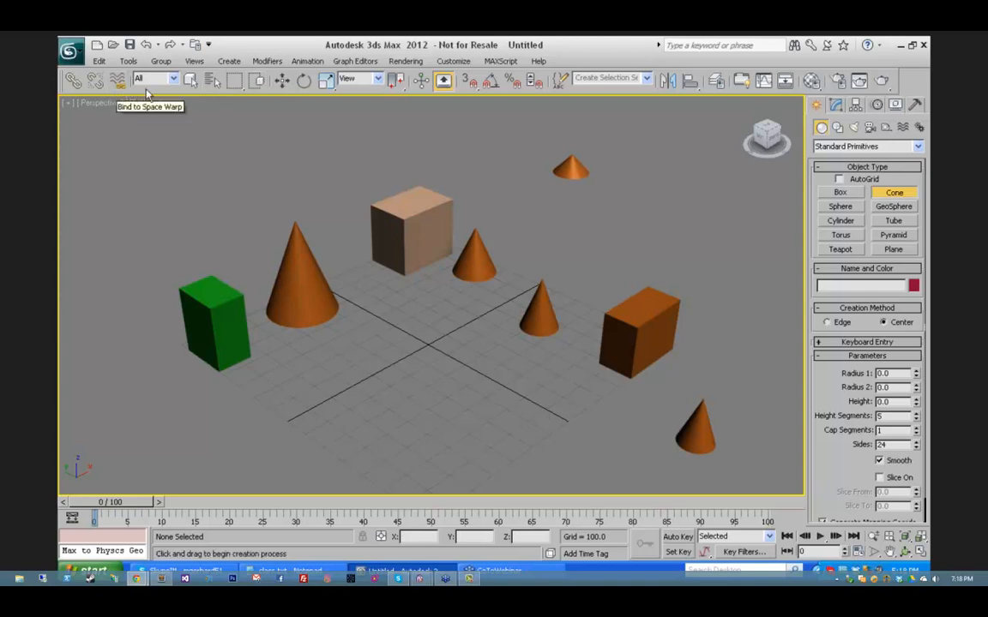
click(214, 83)
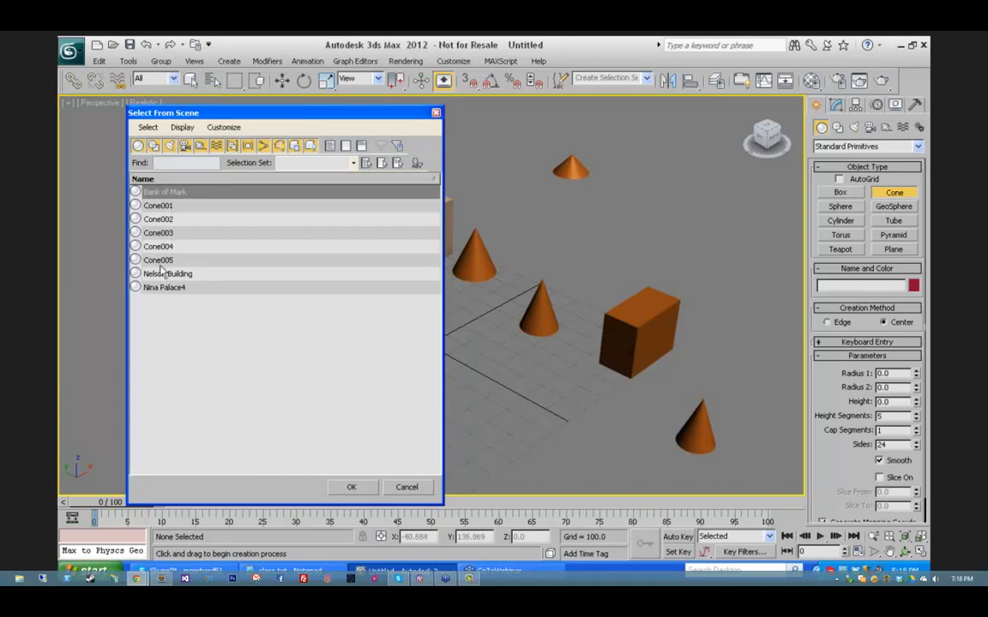
click(405, 487)
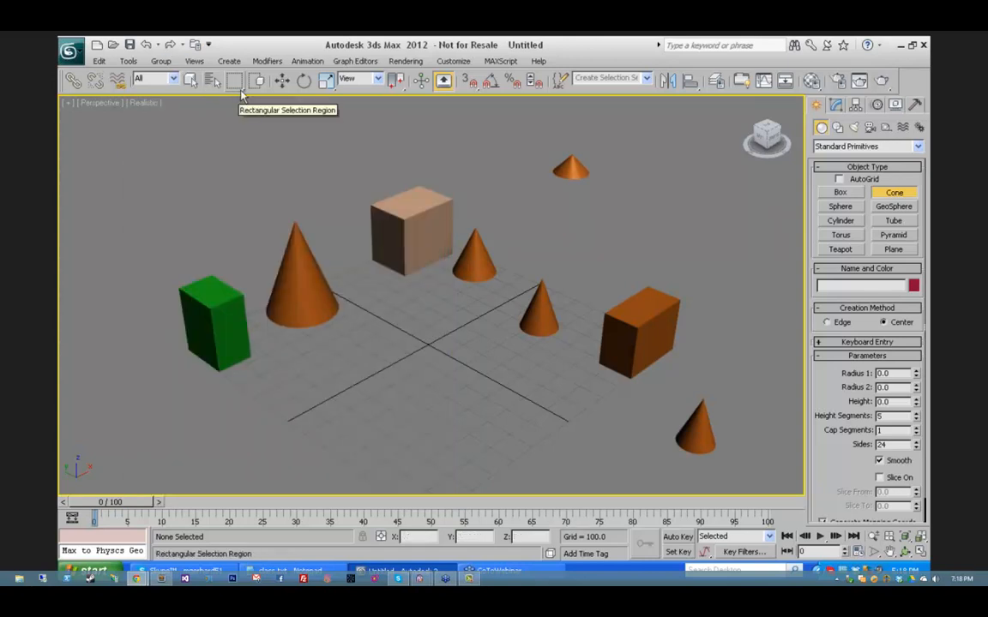
click(238, 90)
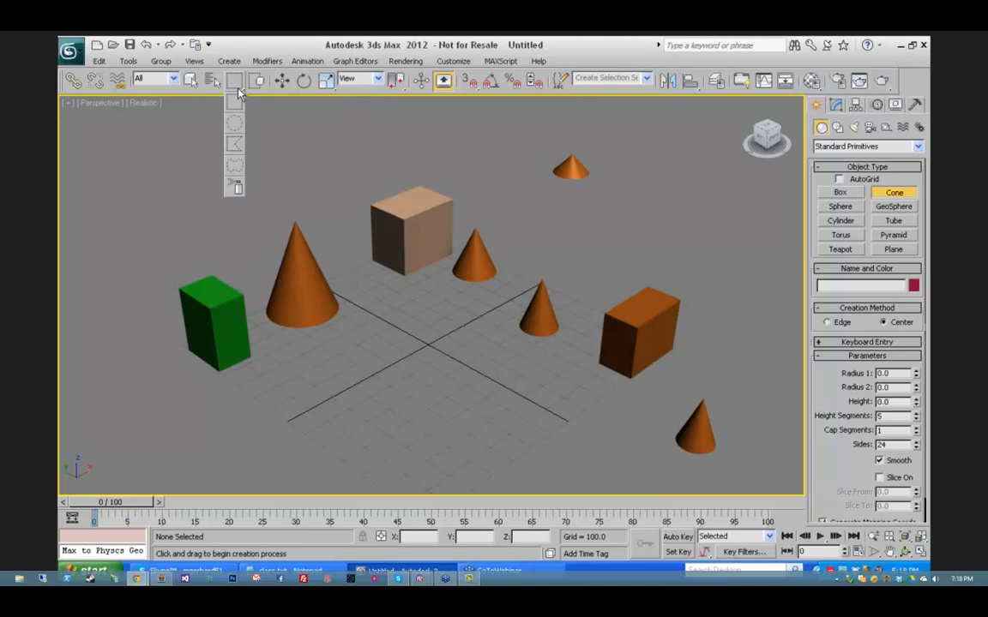
click(240, 91)
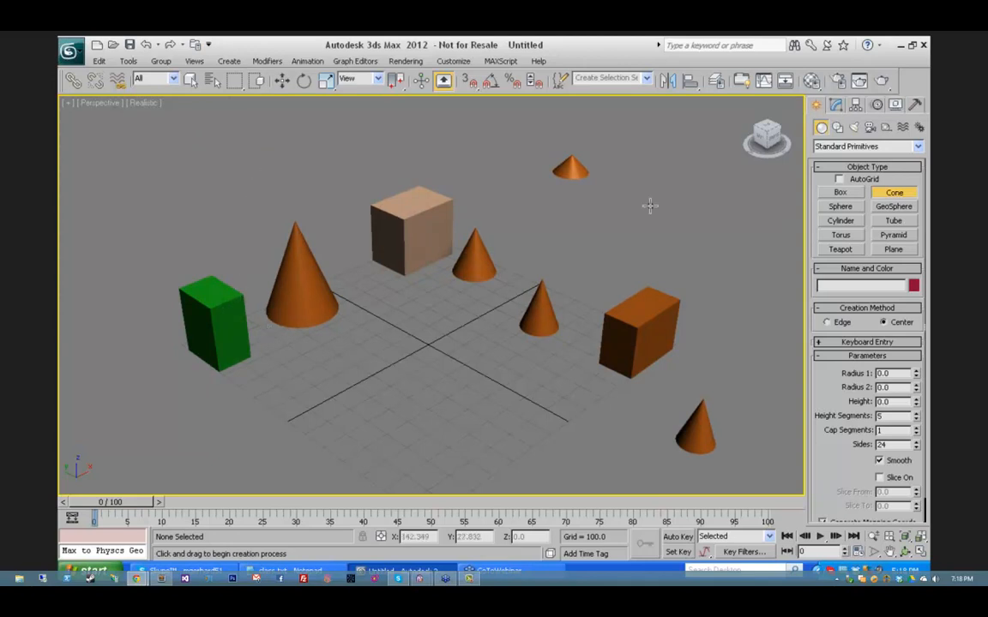
Step: Create a small cone on the grid just in front of the green box
click(897, 195)
drag(181, 401, 184, 413)
click(173, 375)
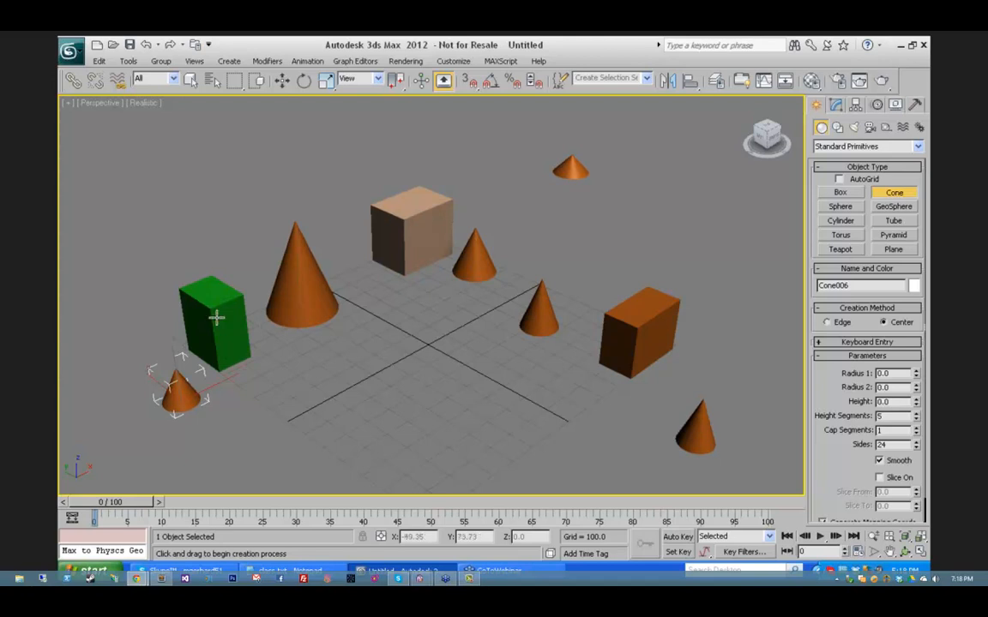
drag(310, 288, 314, 286)
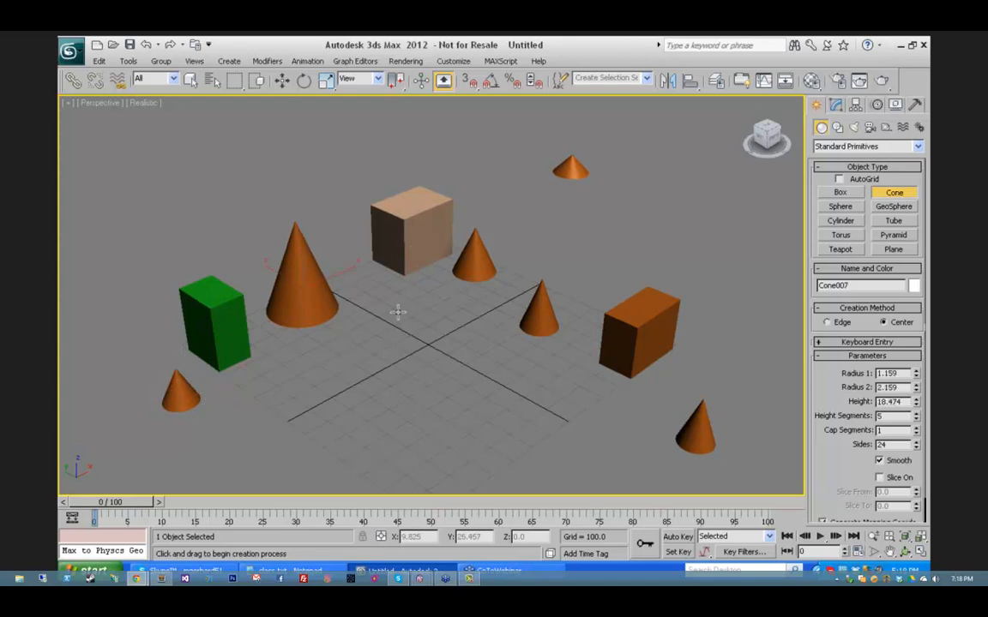
click(351, 317)
right_click(391, 313)
Step: Activate the Select tool, cycling through its selection region shapes back to rectangular and briefly switching to Move
right_click(391, 321)
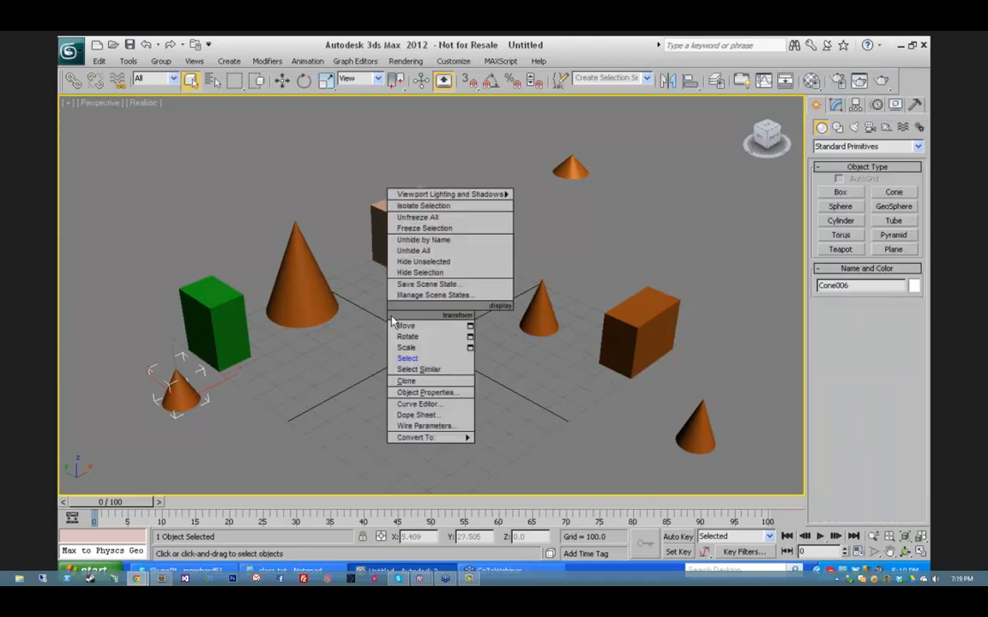
click(412, 357)
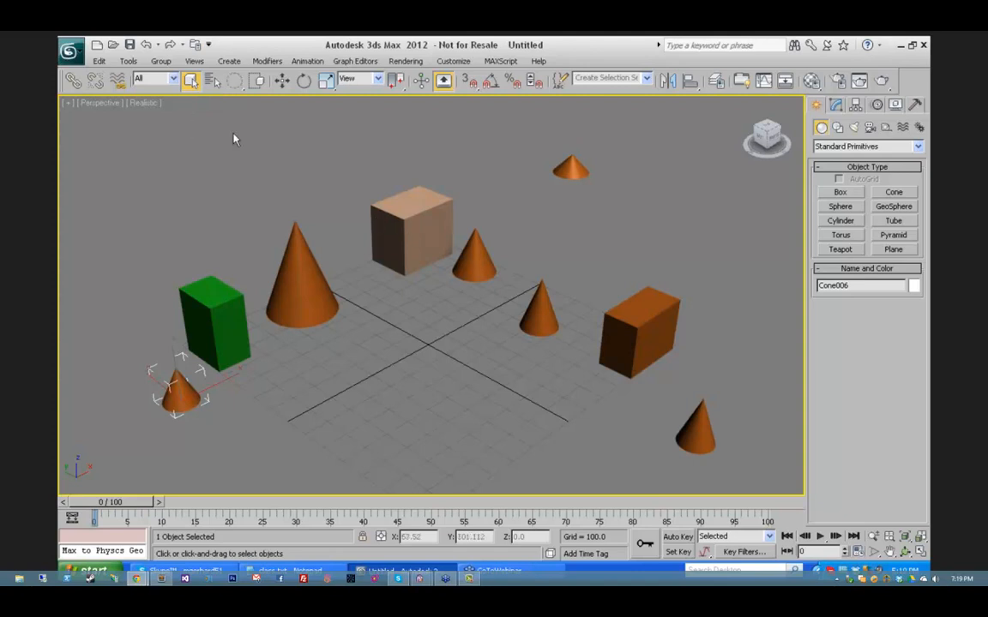
key(q)
key(q)
key(q)
key(w)
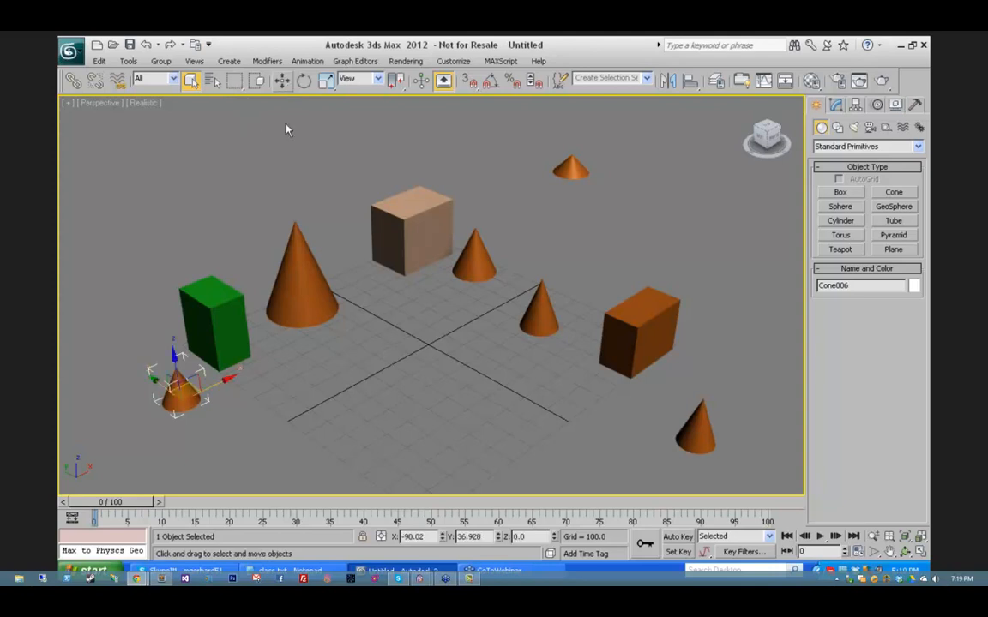
key(q)
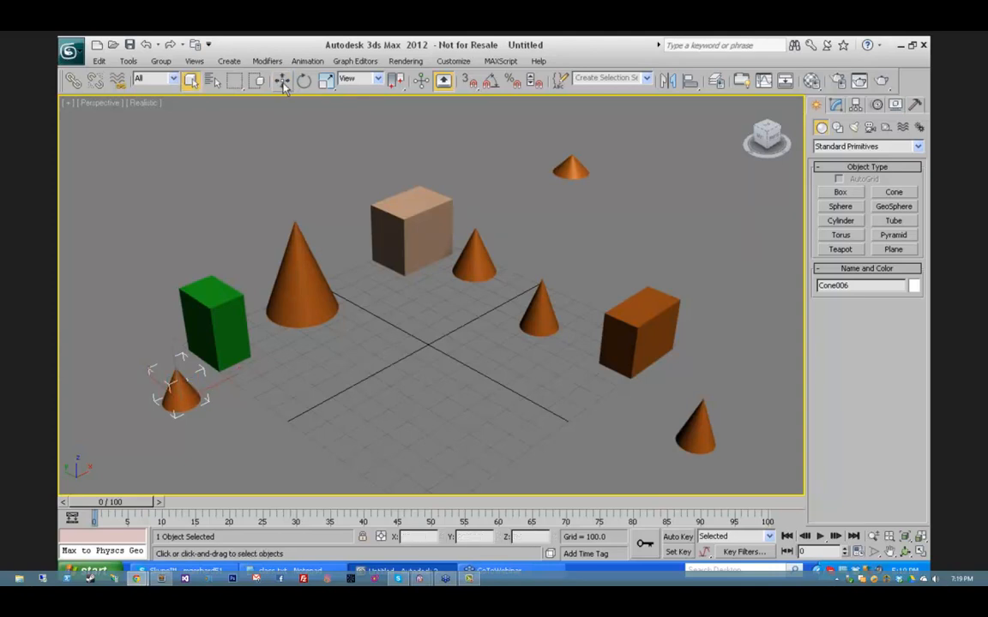
Step: Reactivate the Select tool from empty areas of the Perspective view
right_click(383, 345)
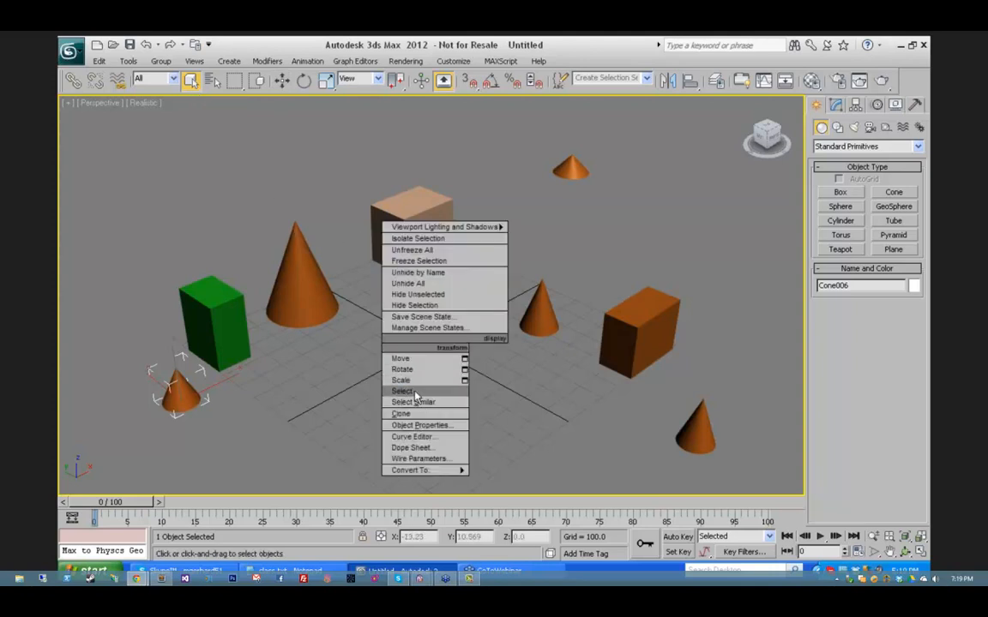
click(417, 392)
right_click(401, 326)
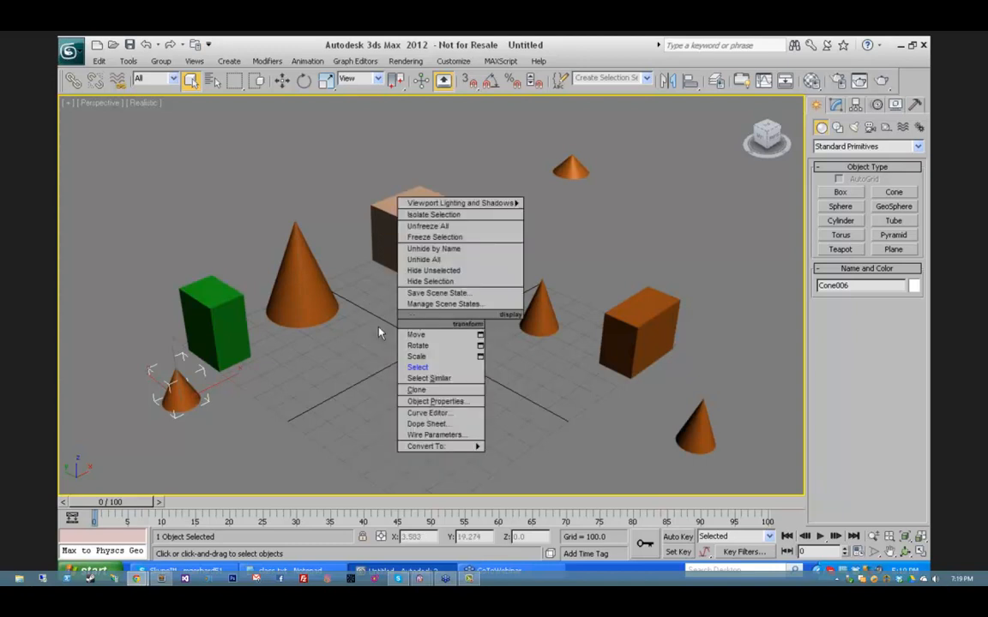
click(354, 332)
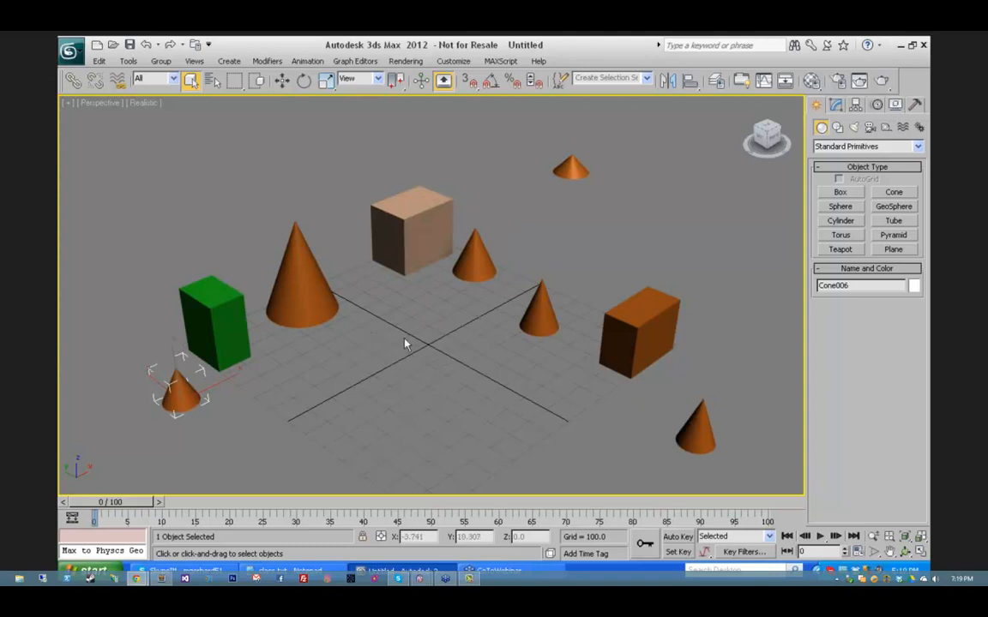
right_click(661, 231)
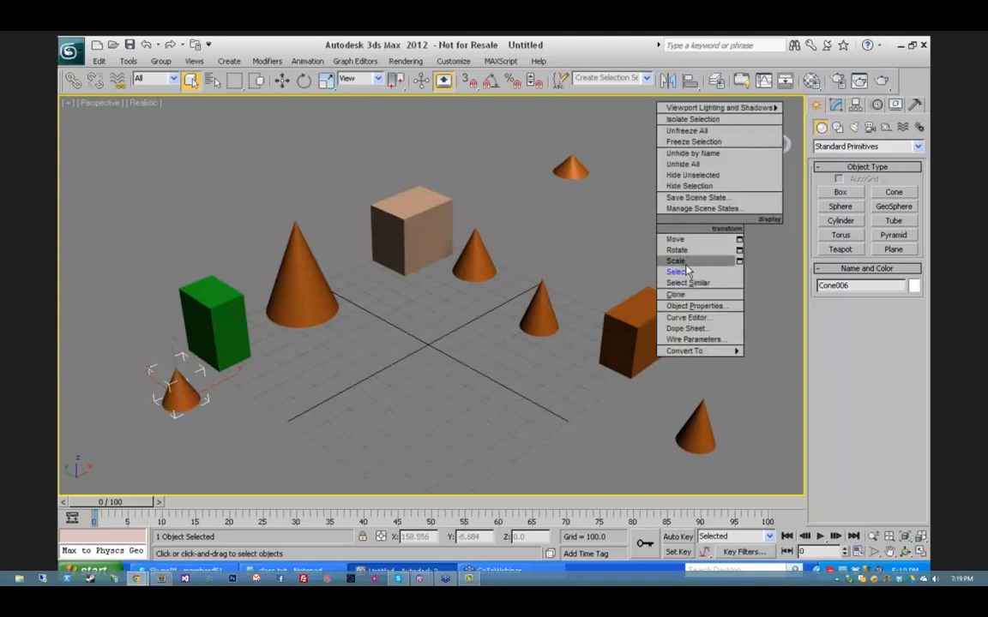
click(685, 276)
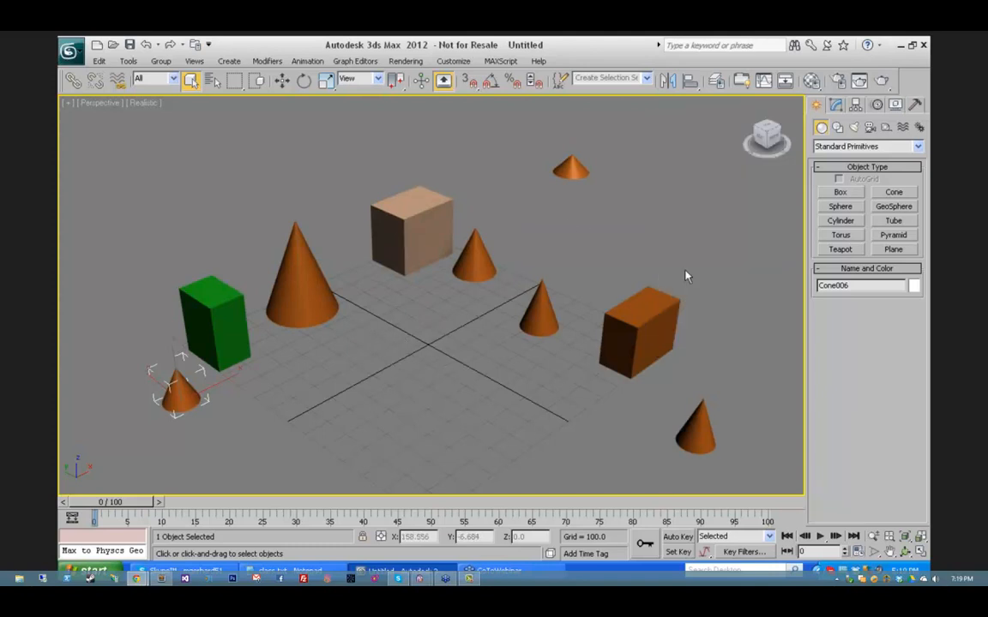
Step: Select the large cone, the two cones near the grid's far side, the tan box and the green box one after another
click(298, 296)
click(474, 253)
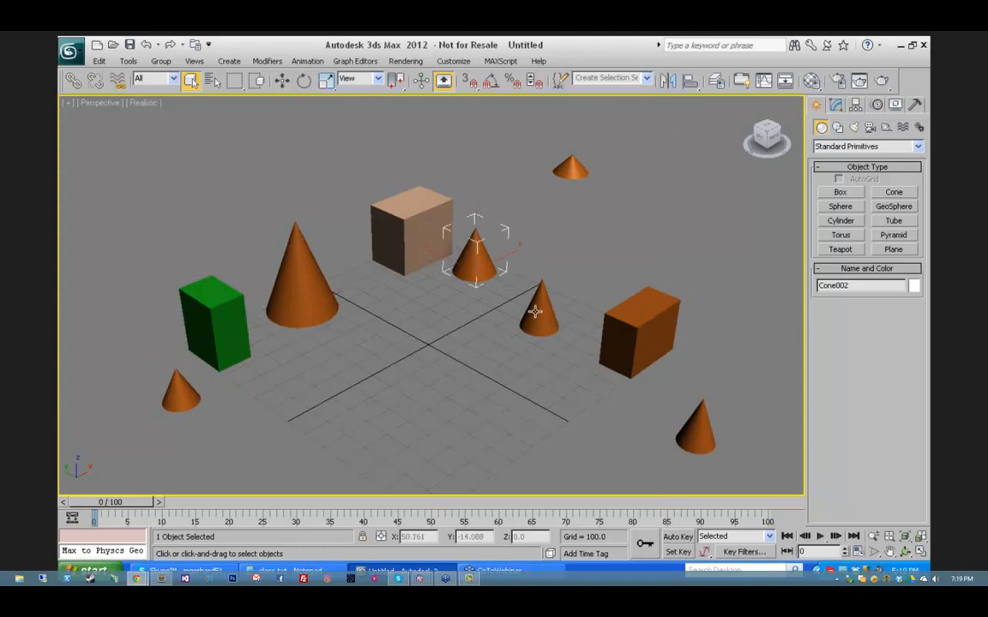
click(538, 311)
click(398, 218)
click(216, 324)
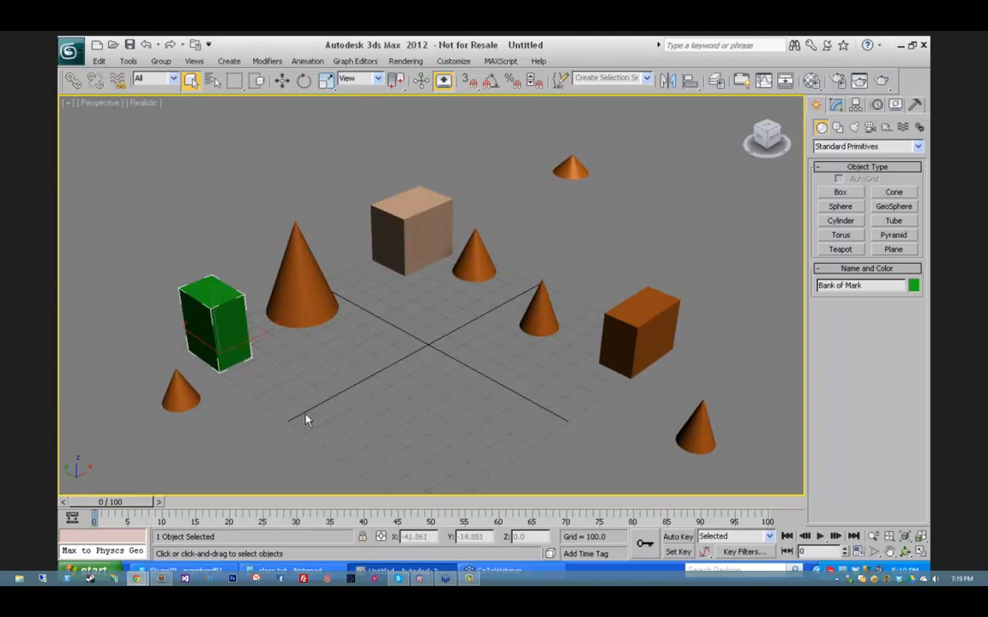
Step: Region-select the green box with its two adjacent cones, and then progressively smaller groups around the orange box, ending with that box alone
drag(128, 188, 351, 444)
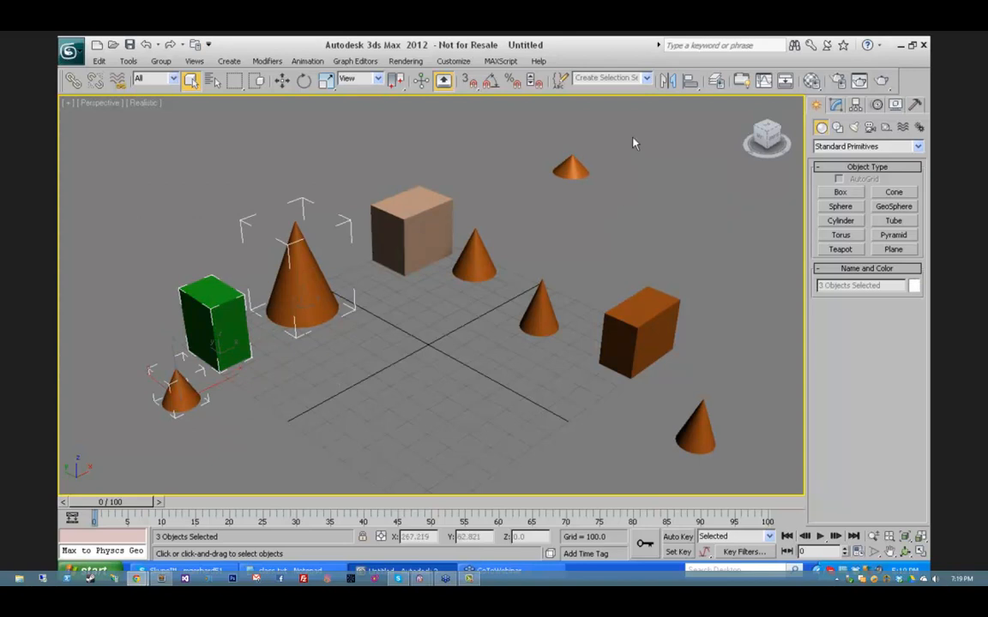
drag(631, 142, 511, 348)
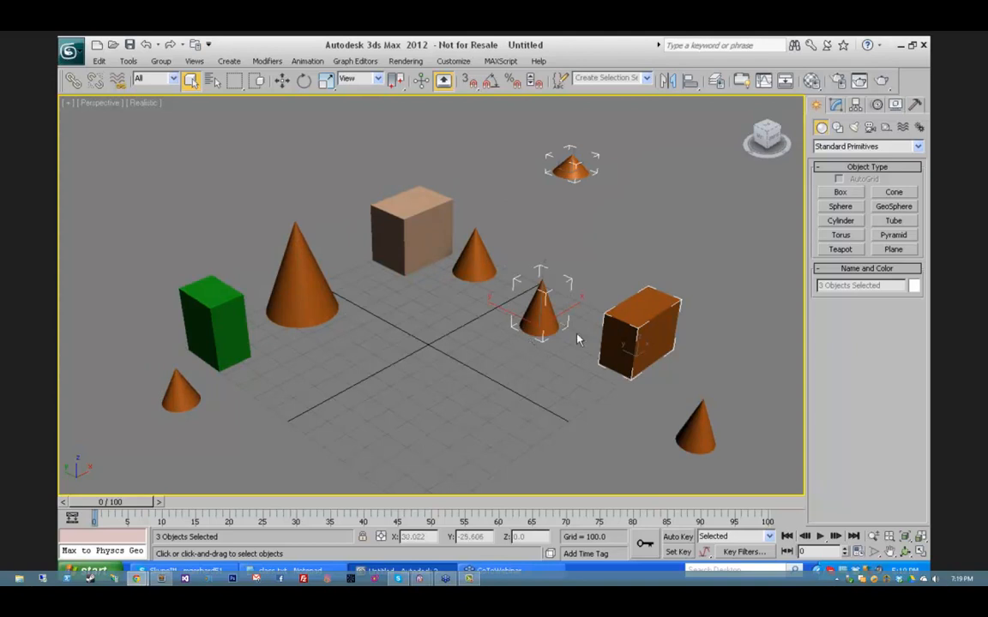
drag(711, 251, 519, 383)
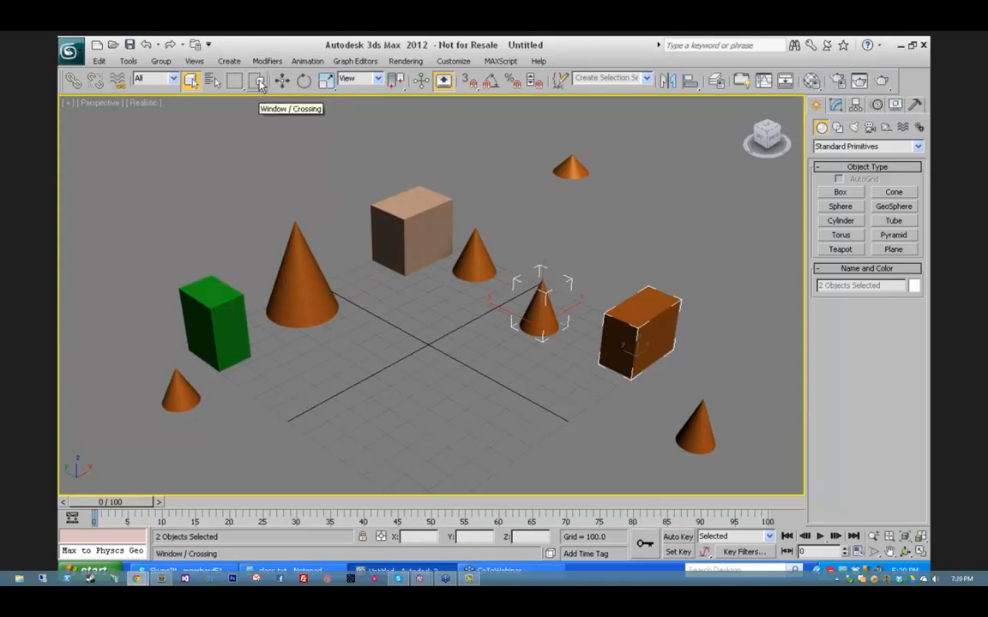
drag(721, 276, 668, 326)
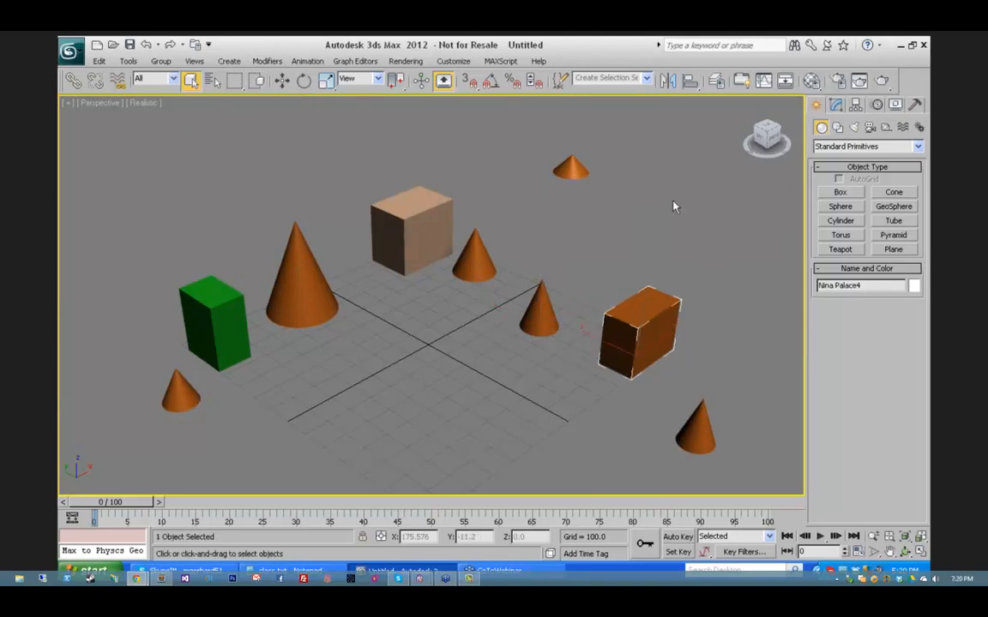
Step: Region-select the farthest cone alone, then together with the orange box and the cone beside it, and clear the selection
click(612, 144)
drag(600, 178, 582, 204)
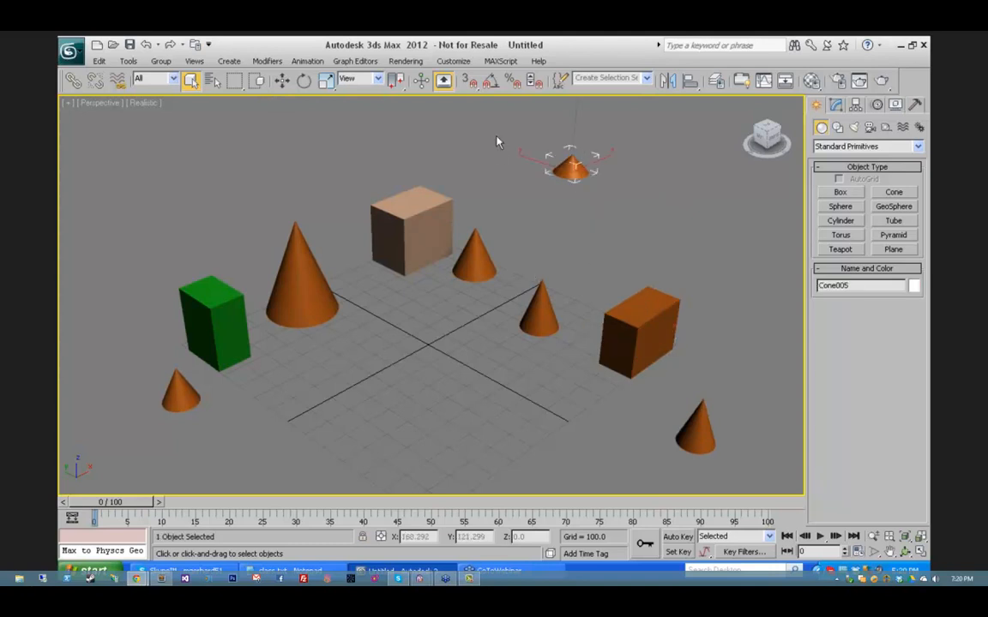
drag(496, 130, 648, 341)
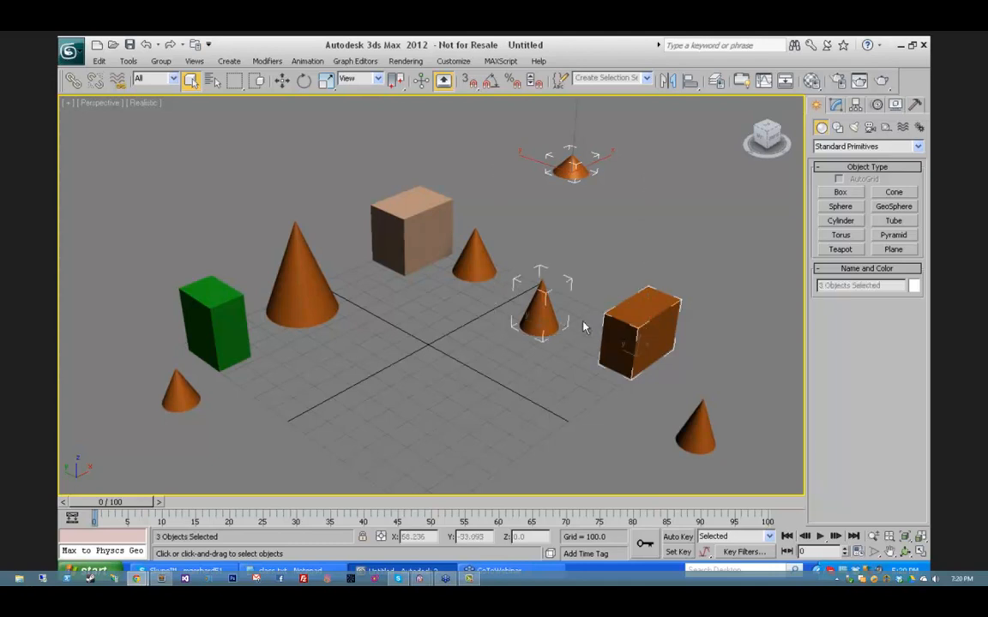
click(472, 188)
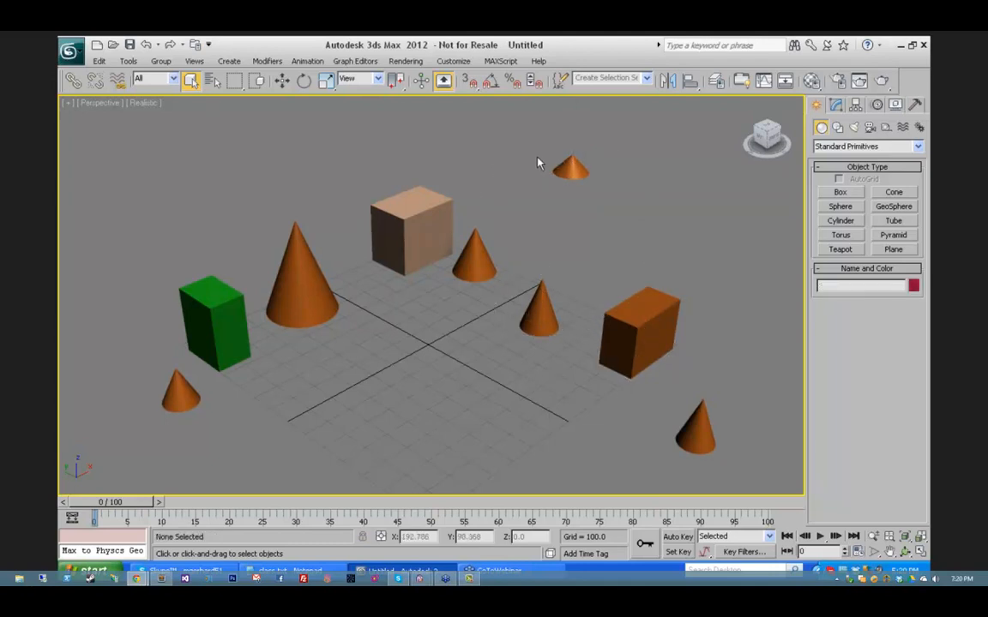
Step: Region-select the tan box and two cones with a crossing region, then clear the selection and switch region selection to Window mode
drag(557, 156, 426, 243)
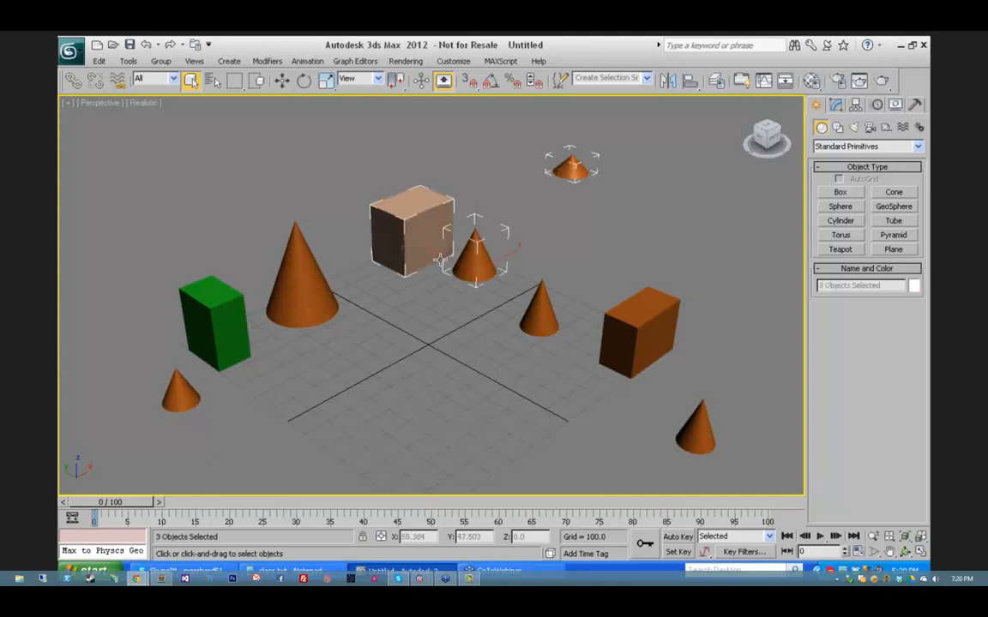
click(267, 107)
click(257, 82)
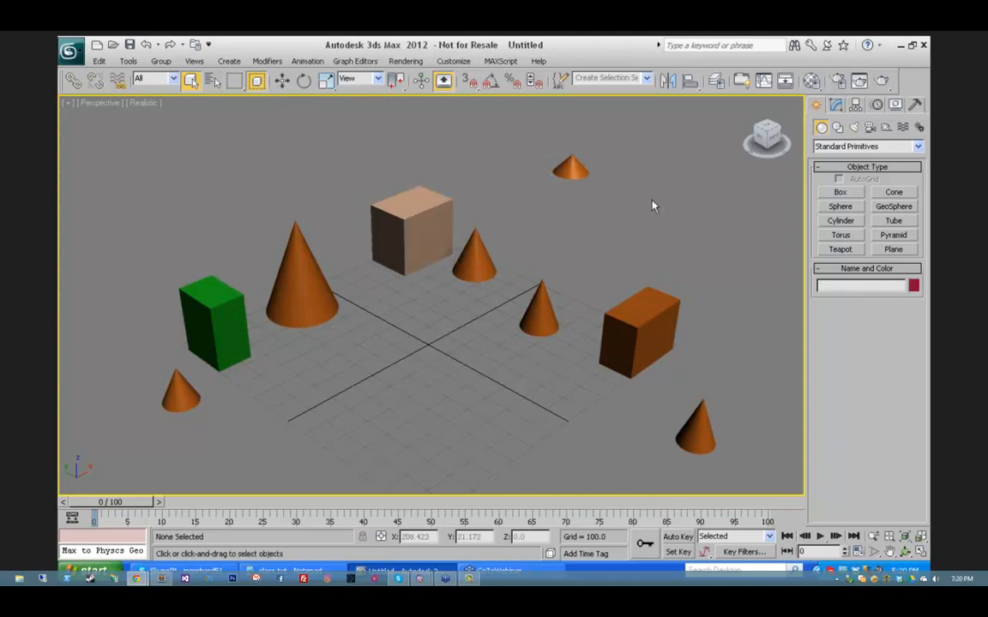
Step: Select the small far cone, adding the tan box, the large cone, the two middle cones and the orange box to the selection
drag(634, 141, 470, 323)
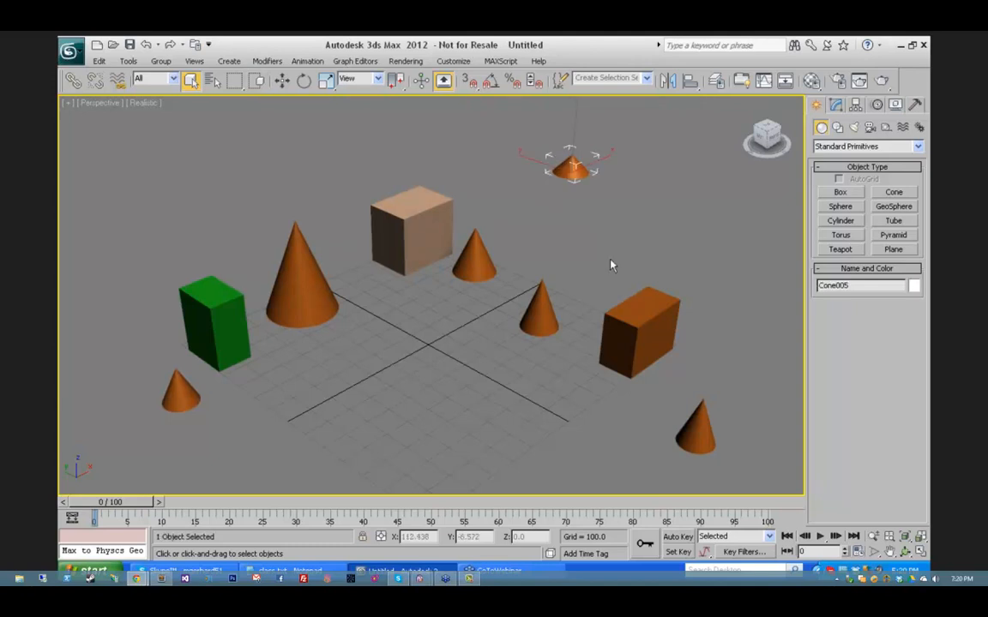
ctrl+click(424, 214)
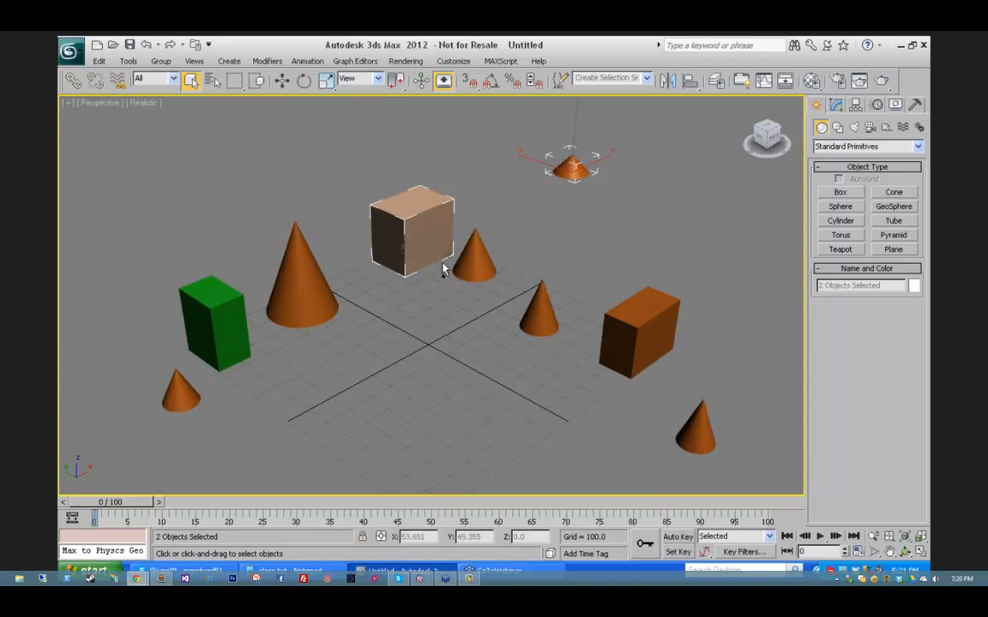
ctrl+click(316, 289)
ctrl+click(471, 257)
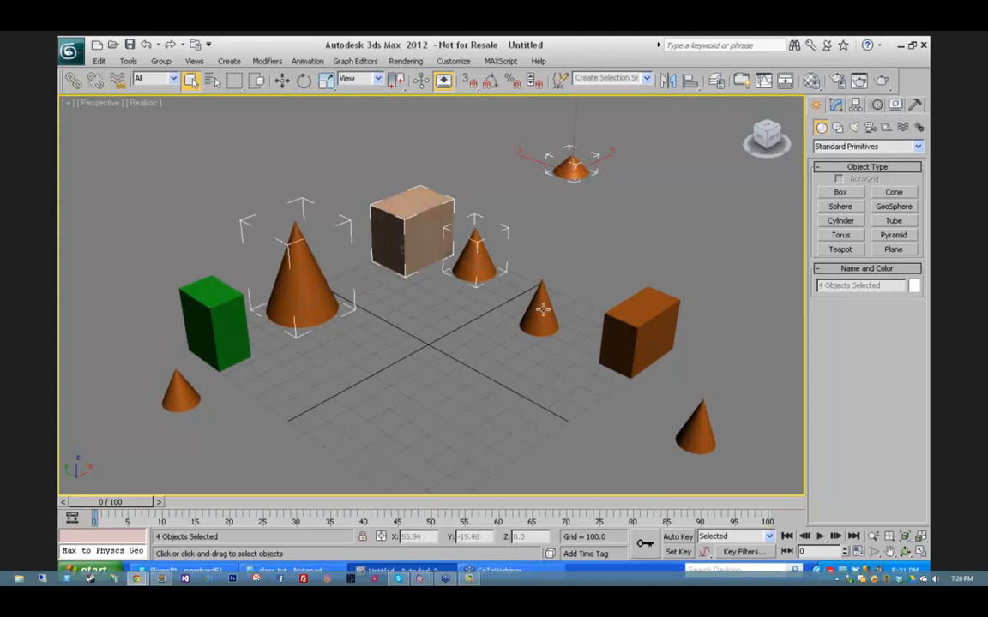
ctrl+click(541, 308)
ctrl+click(660, 317)
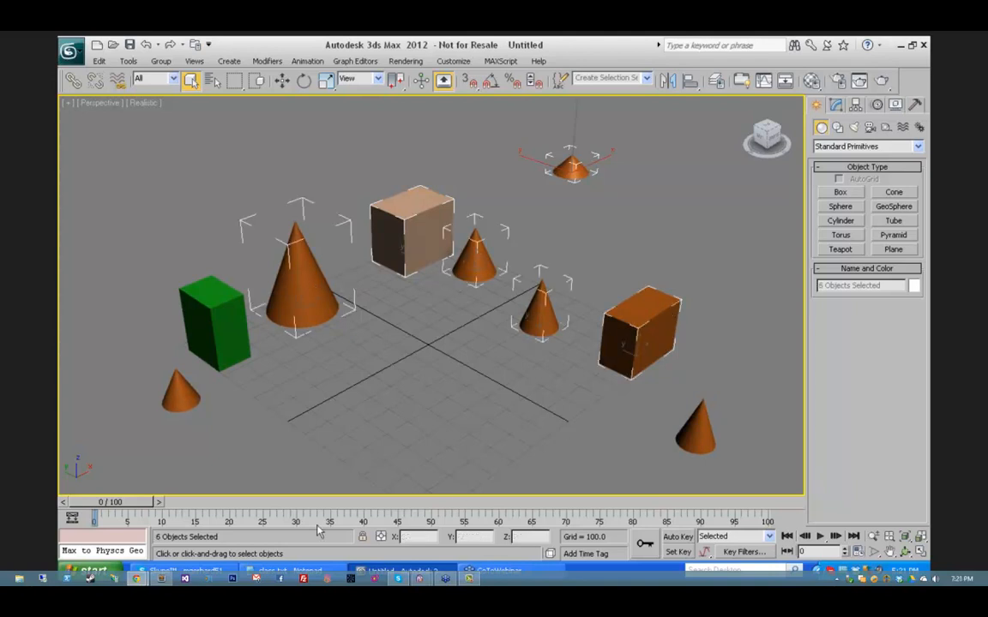
Step: Replace the selection with the cone near the green box, the tan box and the front-right cone, then deselect the latter two
click(171, 390)
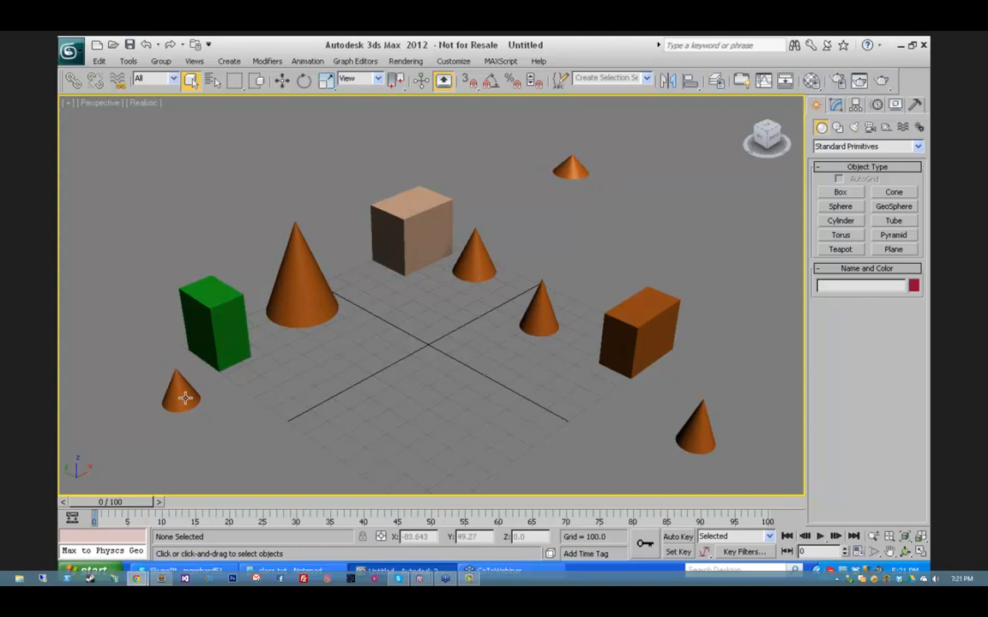
ctrl+click(431, 187)
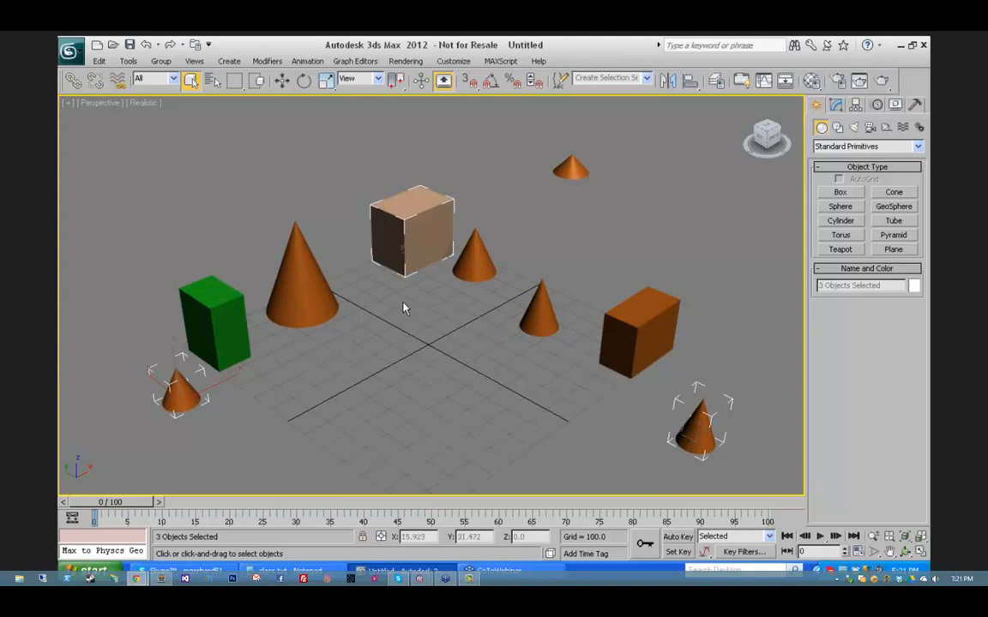
alt+click(410, 249)
alt+click(696, 422)
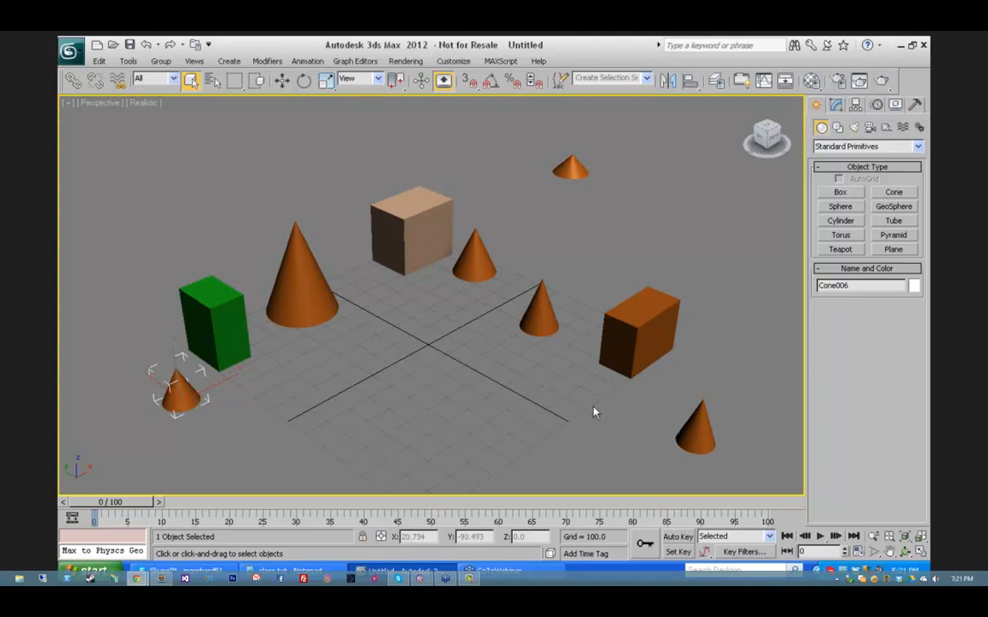
Step: Add the tan box, front-right cone, green box and two middle cones to the selection, then clear the whole selection
ctrl+click(413, 248)
ctrl+click(698, 413)
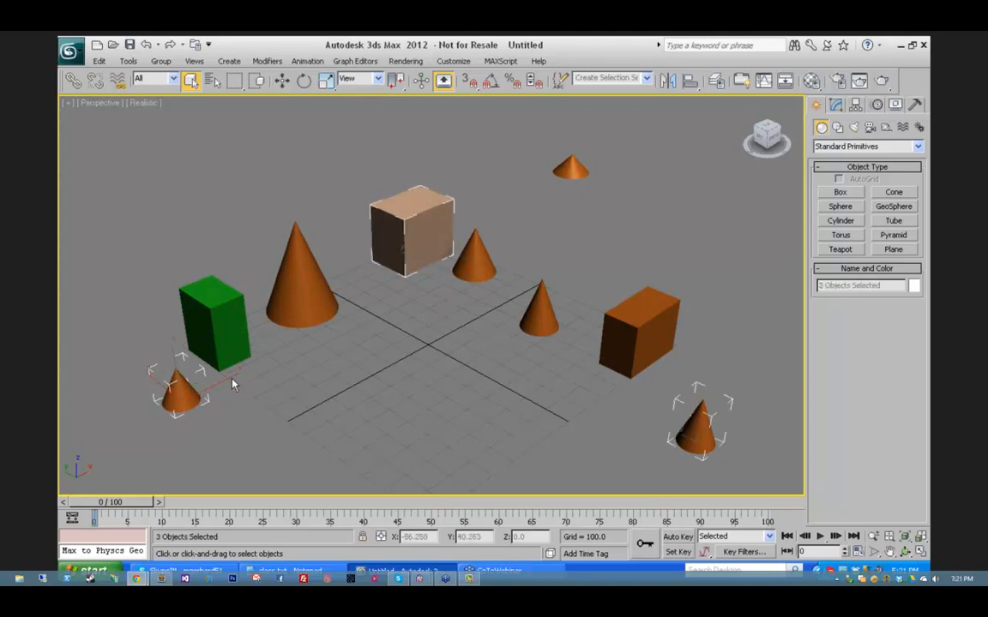
ctrl+click(215, 325)
ctrl+click(475, 258)
ctrl+click(540, 313)
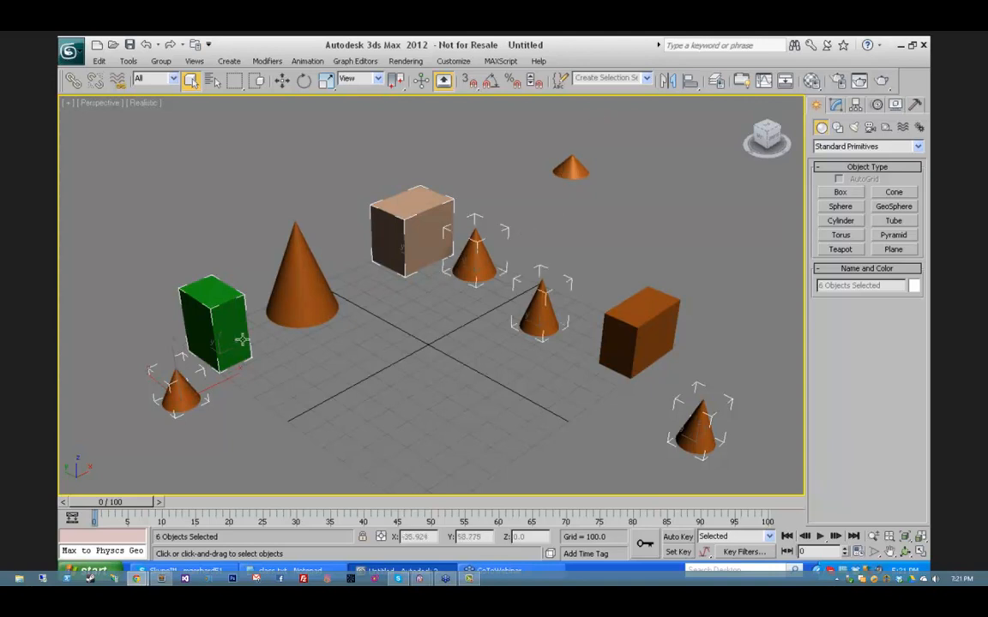
click(398, 312)
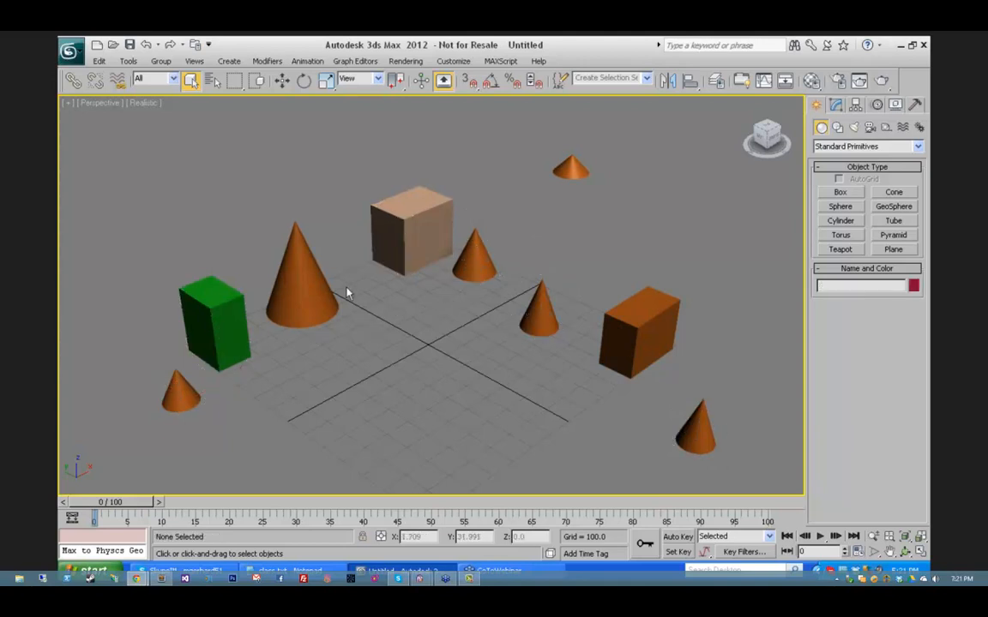
Step: Use a fence selection region to select the tan box, its neighbouring small cone, the orange box and the cone near the green box
click(237, 81)
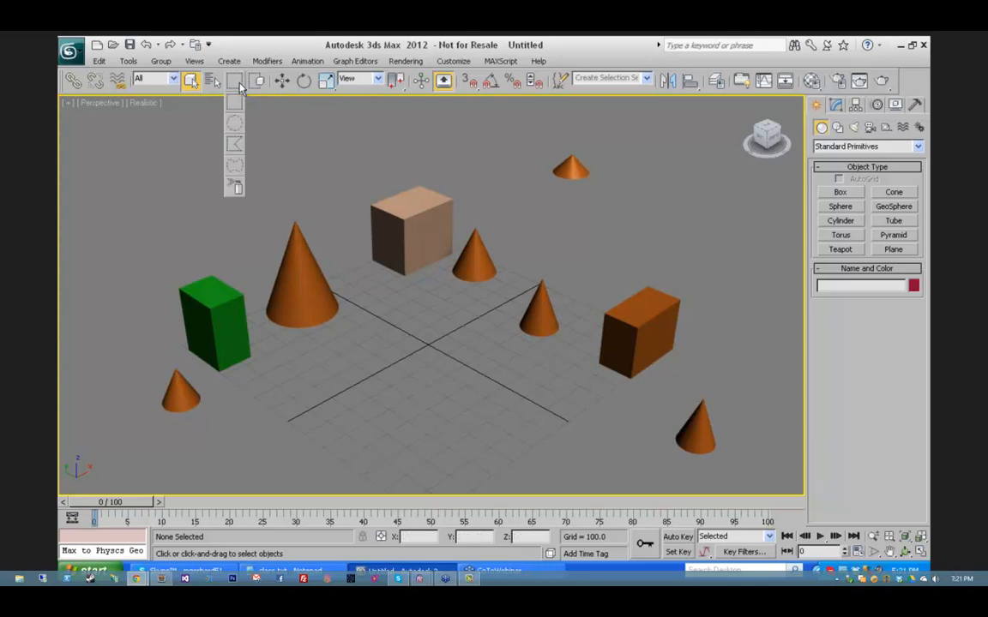
drag(240, 86, 235, 146)
drag(336, 174, 424, 162)
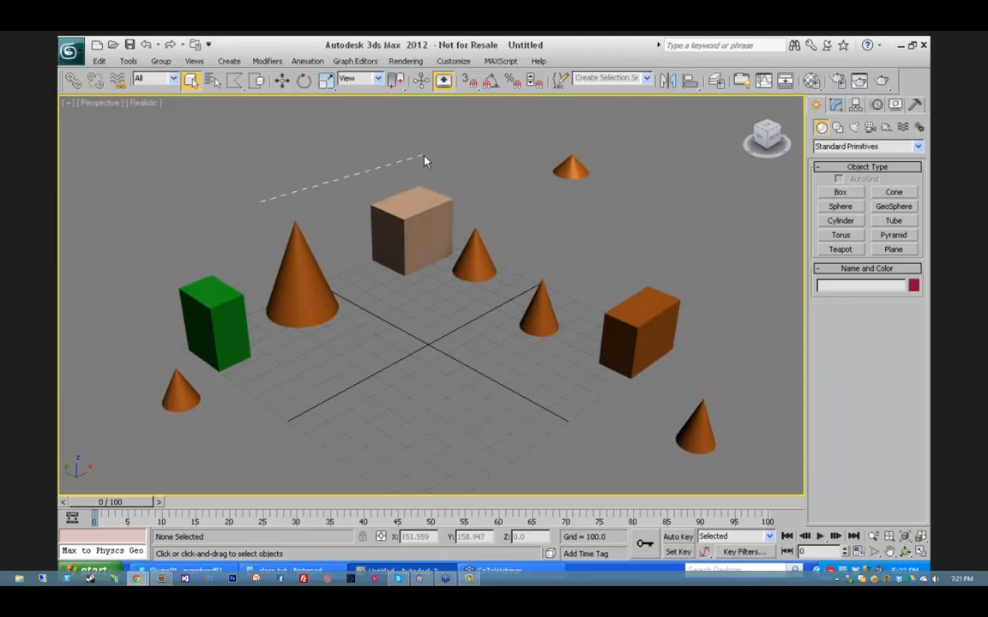
click(536, 227)
click(486, 341)
click(566, 374)
click(638, 248)
click(730, 289)
click(612, 424)
click(117, 432)
click(127, 346)
click(262, 407)
click(362, 358)
click(365, 276)
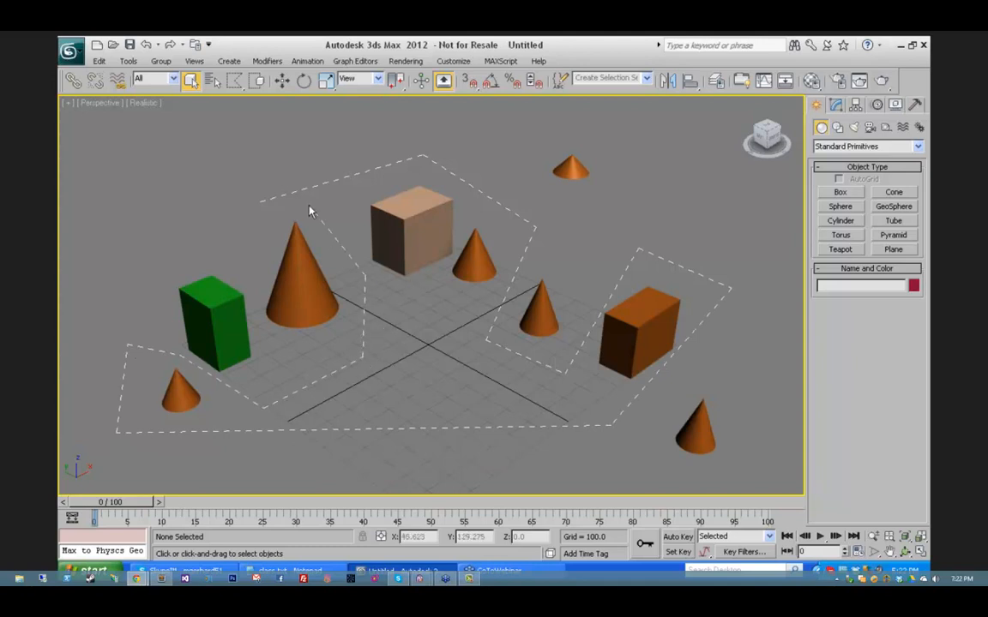
click(262, 202)
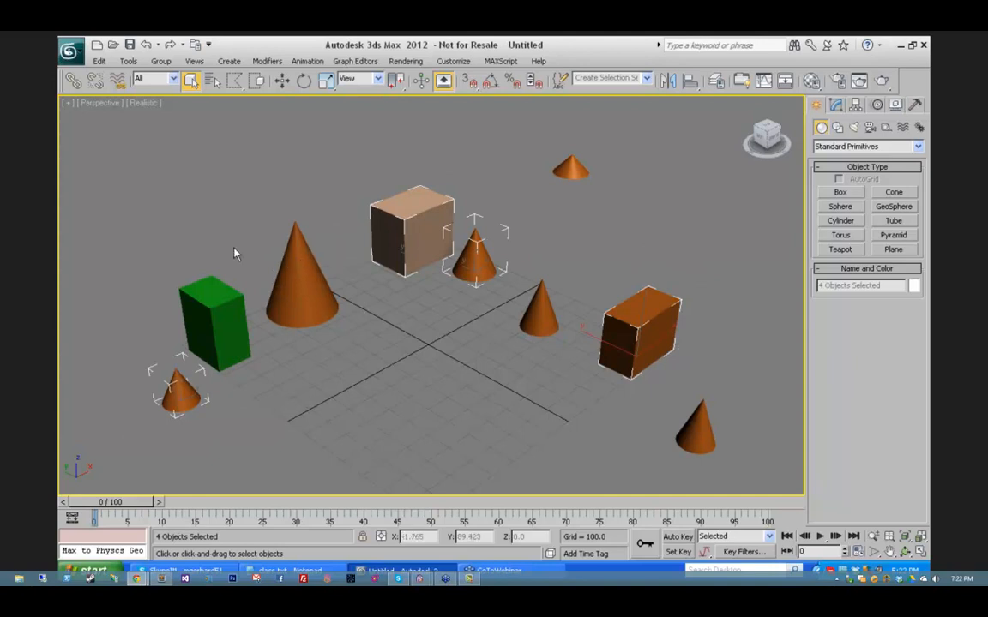
Step: Select the tan box with a lasso selection region, then clear the selection
drag(231, 126, 238, 168)
click(439, 177)
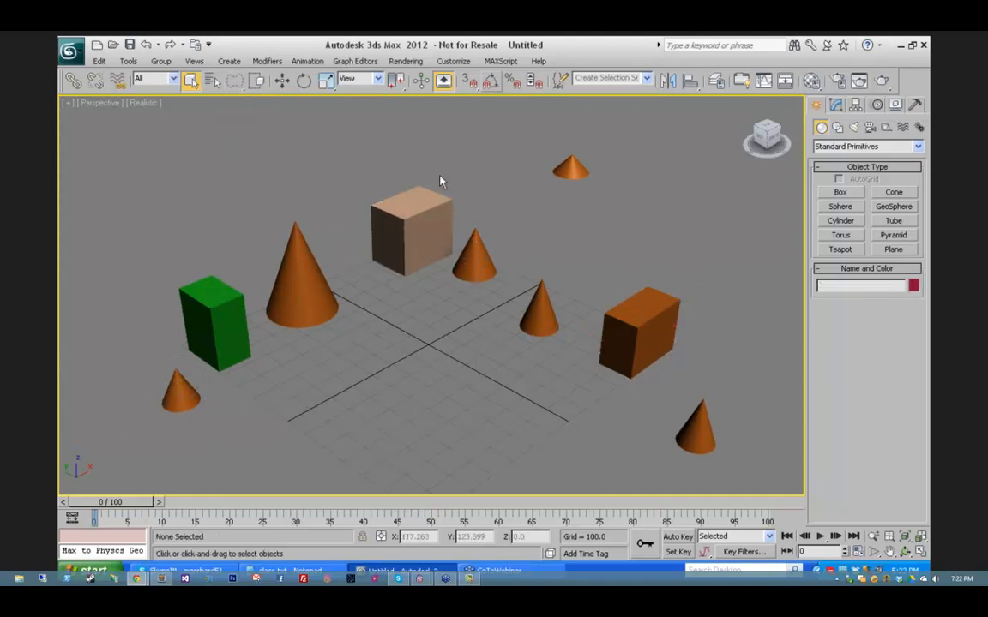
mouse_move(460, 164)
mouse_down()
mouse_move(382, 174)
mouse_move(359, 217)
mouse_move(403, 336)
mouse_move(445, 289)
mouse_move(472, 216)
mouse_up()
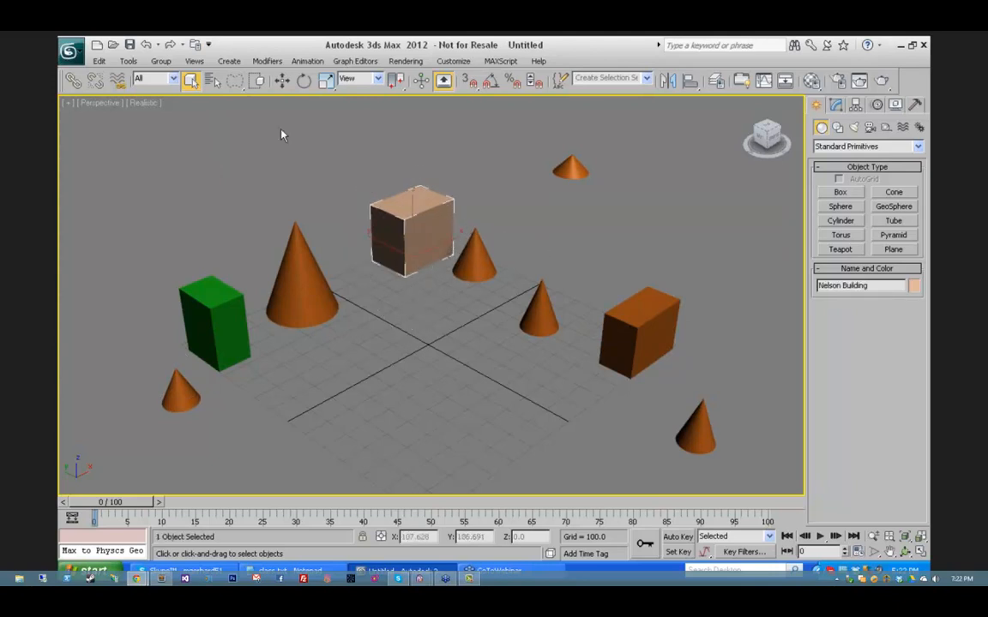
click(301, 156)
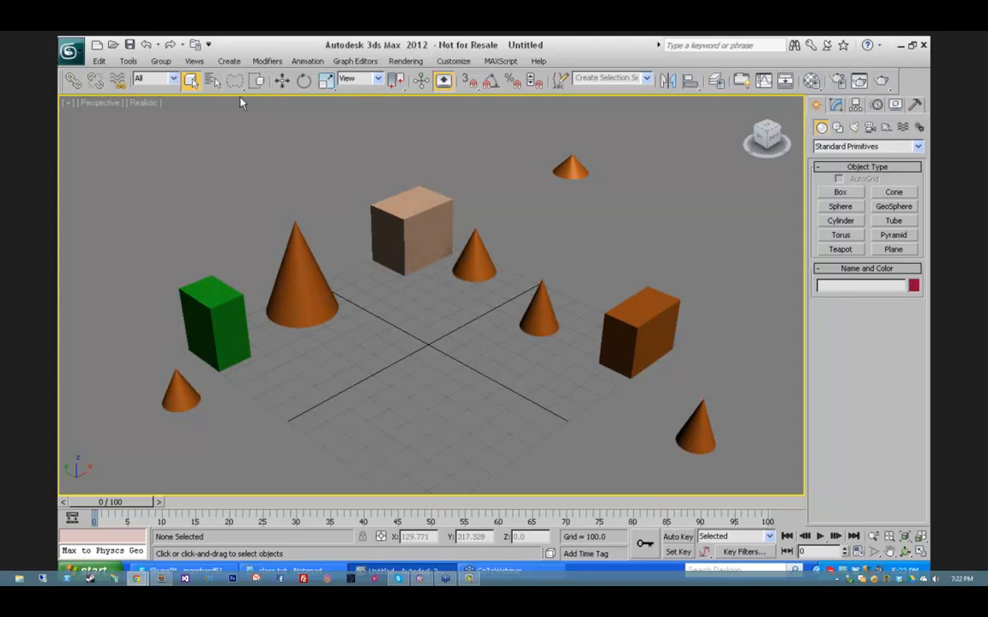
Step: Select all nine objects with the paint selection region, then clear the selection and restore the rectangular region
drag(234, 80, 237, 190)
mouse_move(175, 378)
mouse_down()
mouse_move(178, 387)
mouse_move(220, 254)
mouse_move(334, 236)
mouse_move(444, 236)
mouse_move(611, 348)
mouse_move(661, 293)
mouse_move(568, 178)
mouse_move(744, 397)
mouse_move(698, 421)
mouse_up()
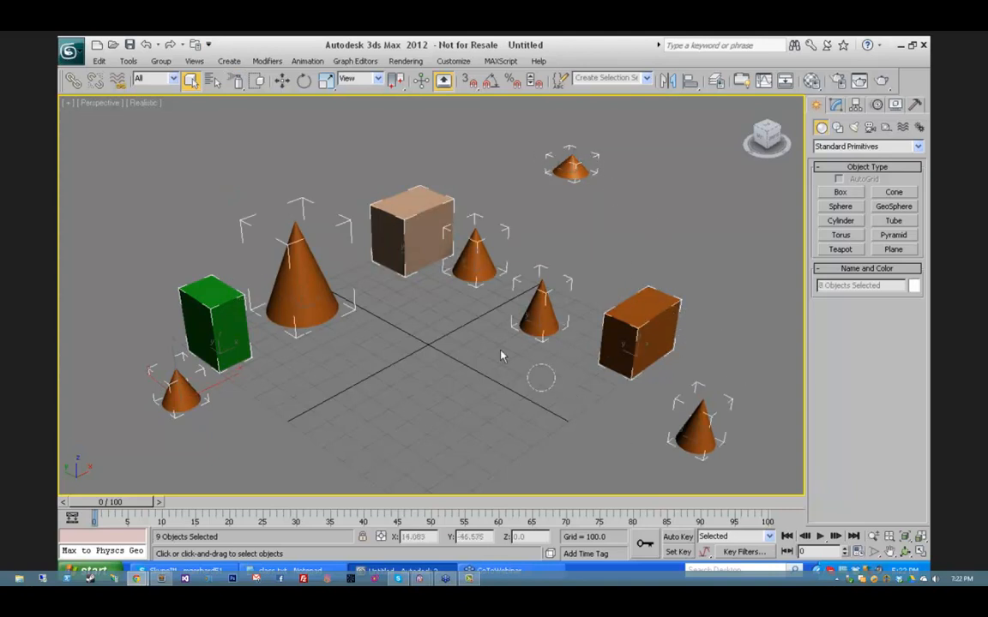
click(186, 207)
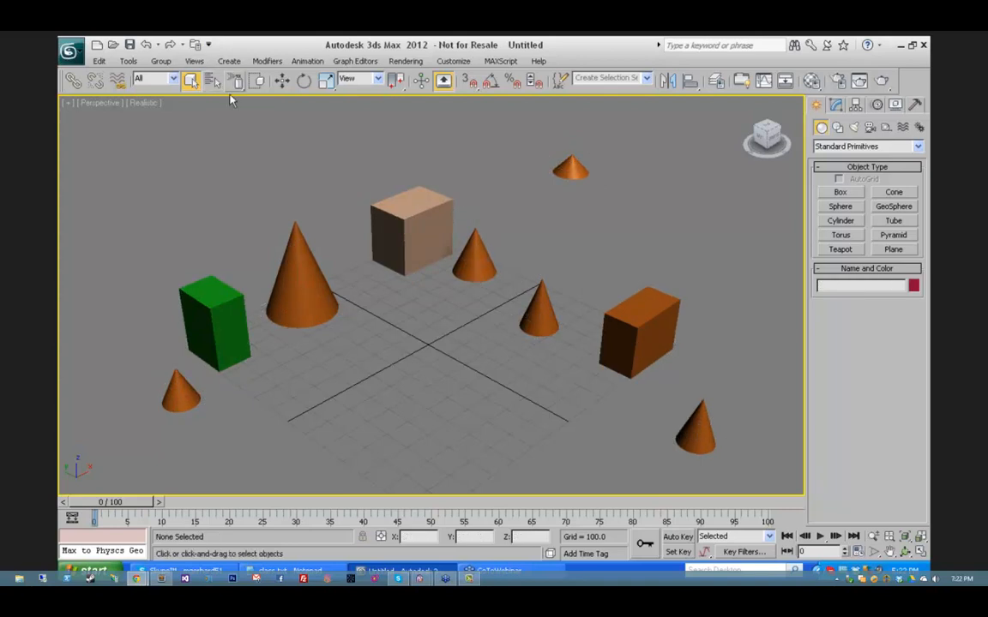
drag(238, 83, 234, 86)
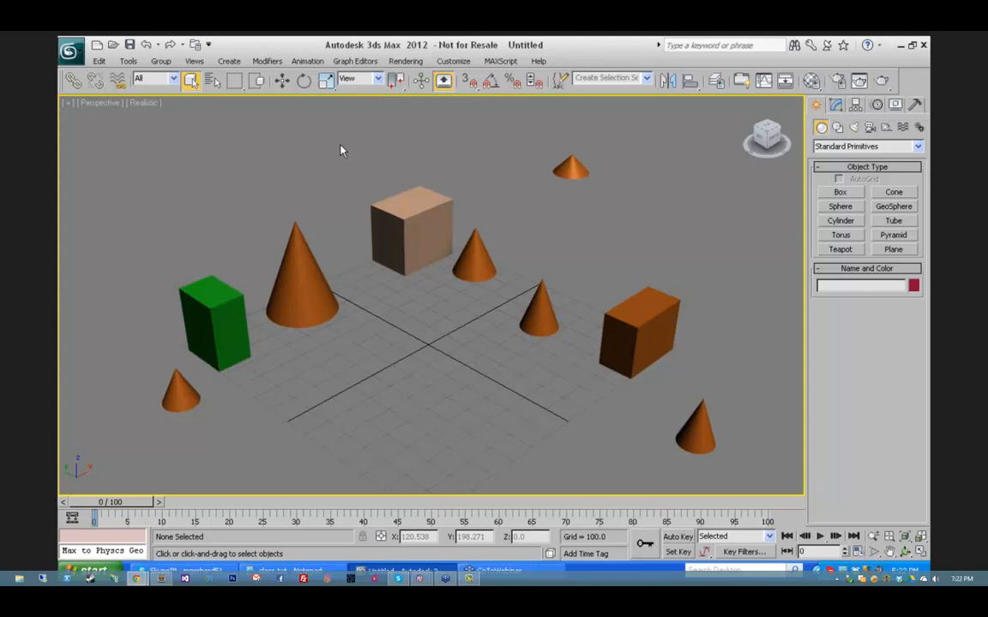
Step: Select the tan box and then the cone near the orange box with Select and Move, clear the selection and return to Select Object
click(420, 244)
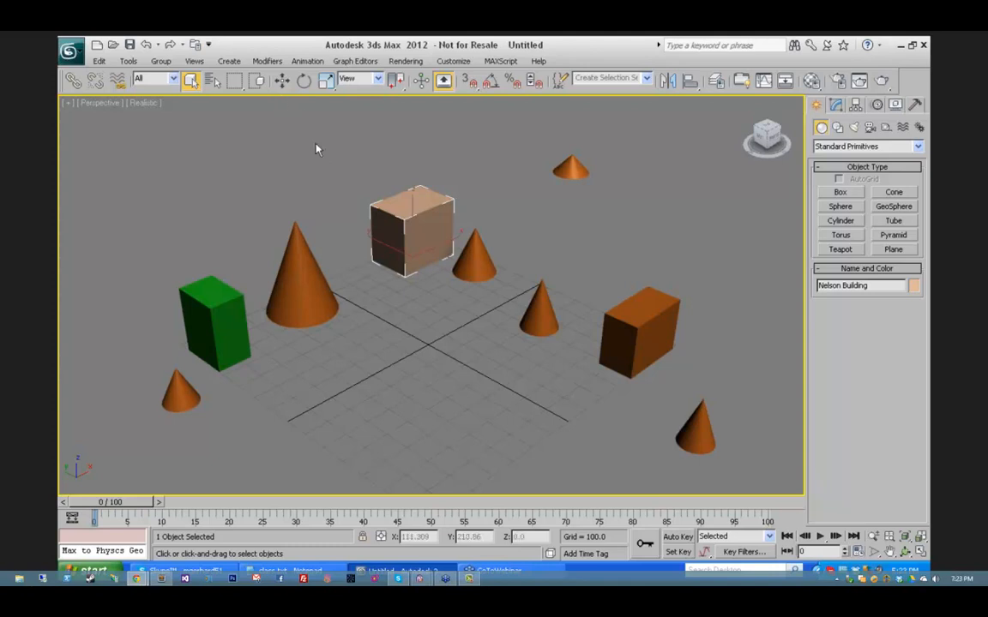
click(283, 81)
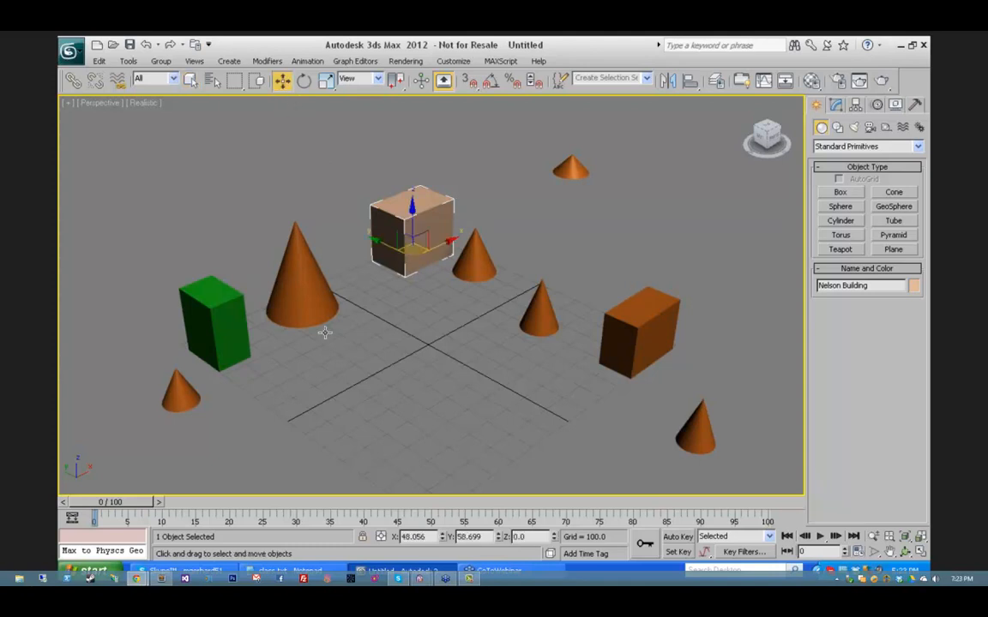
click(540, 305)
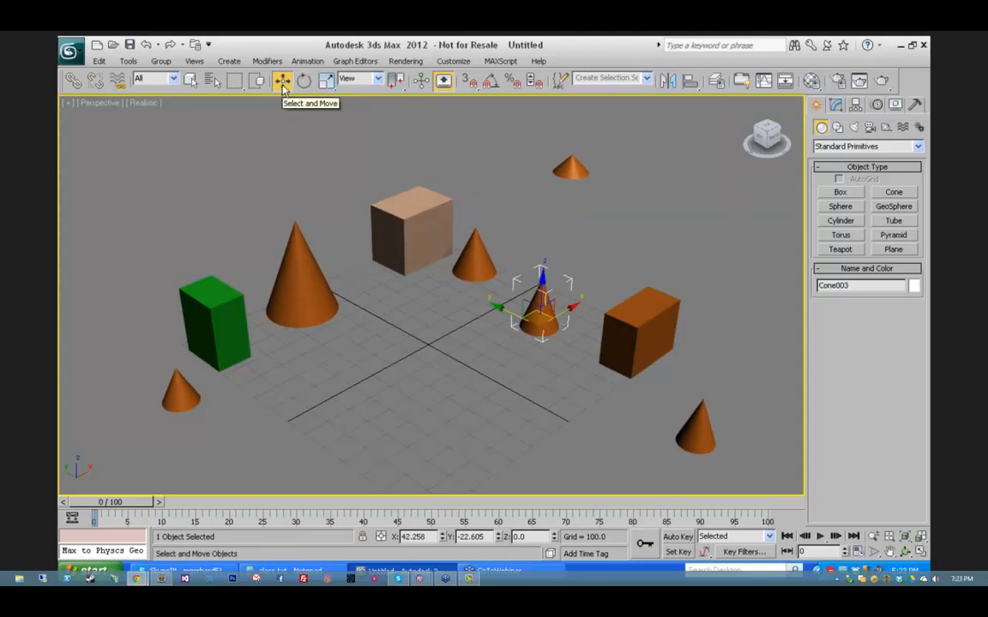
click(528, 231)
click(545, 304)
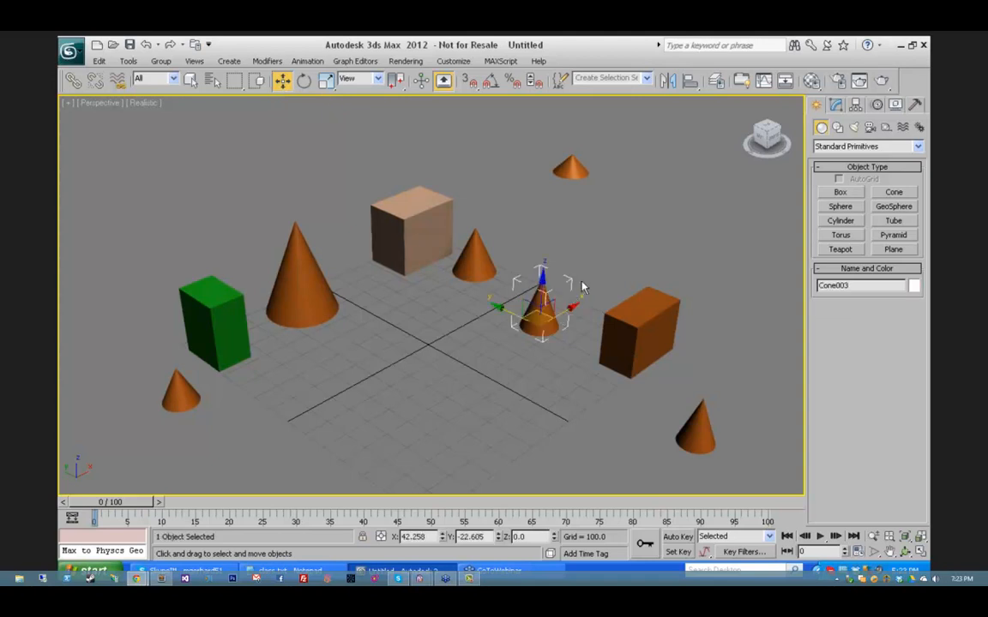
click(587, 277)
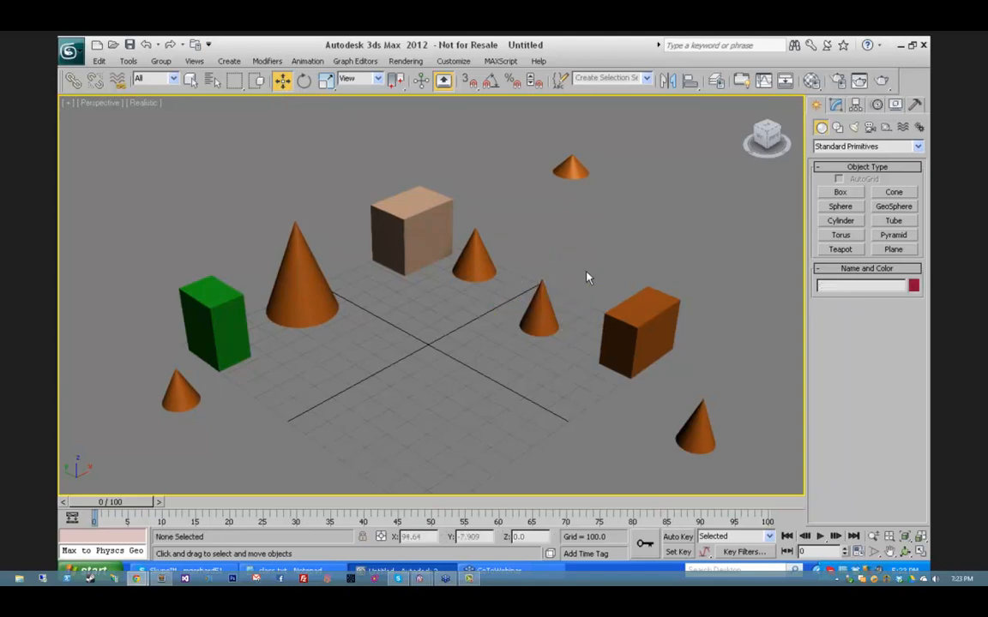
key(q)
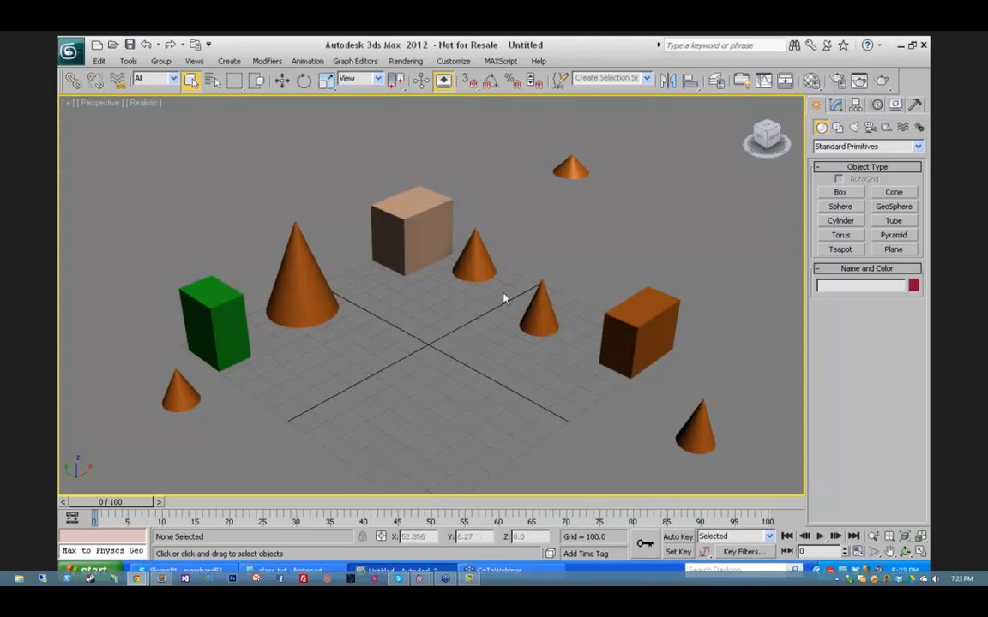
Step: Select all objects whose names begin with "Cone" through Select From Scene, displaying only geometry, then clear the selection
click(477, 262)
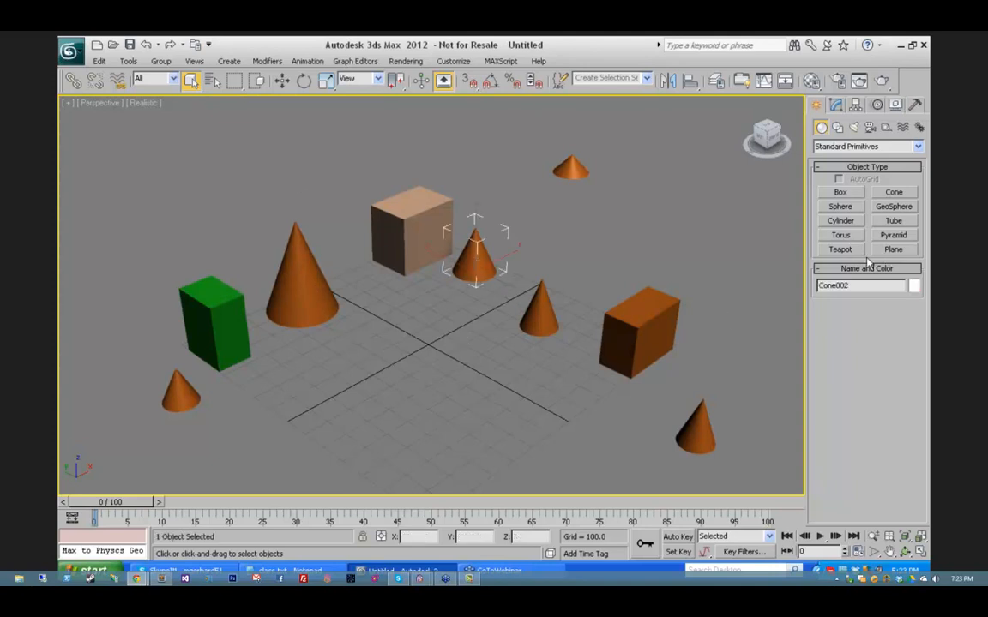
click(212, 80)
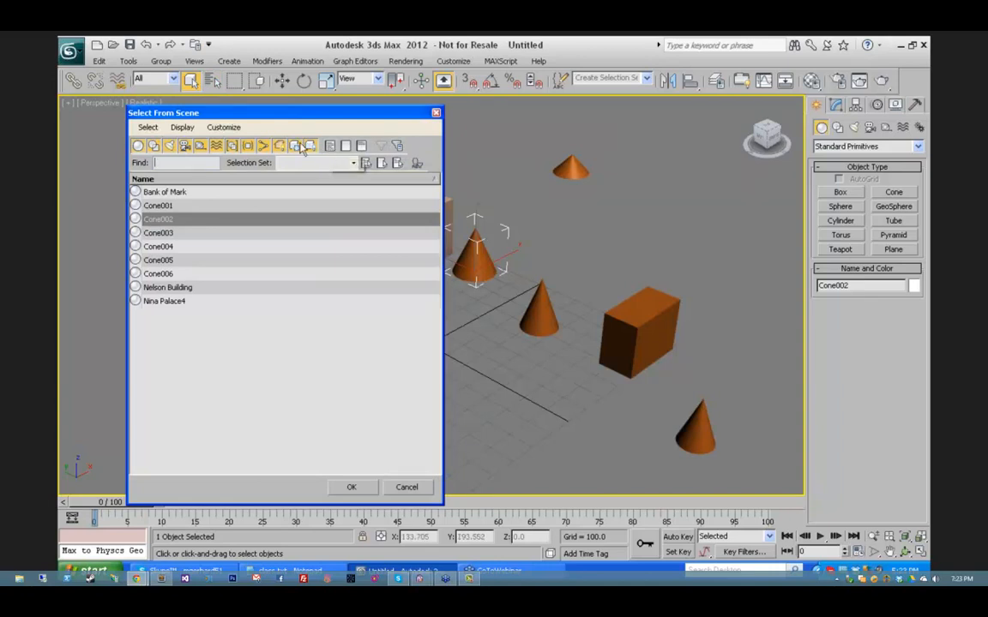
click(346, 146)
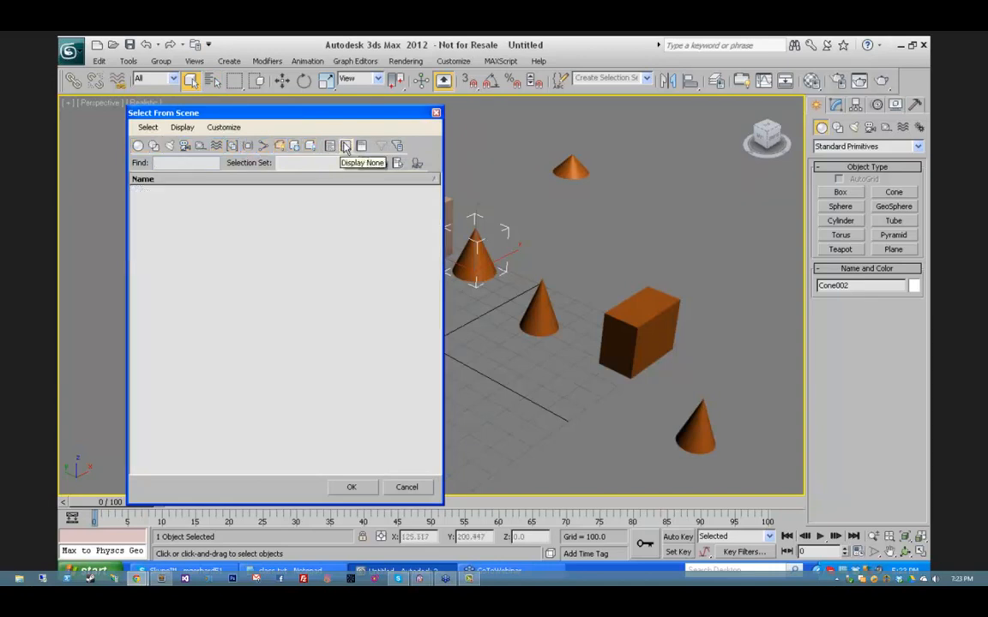
click(138, 147)
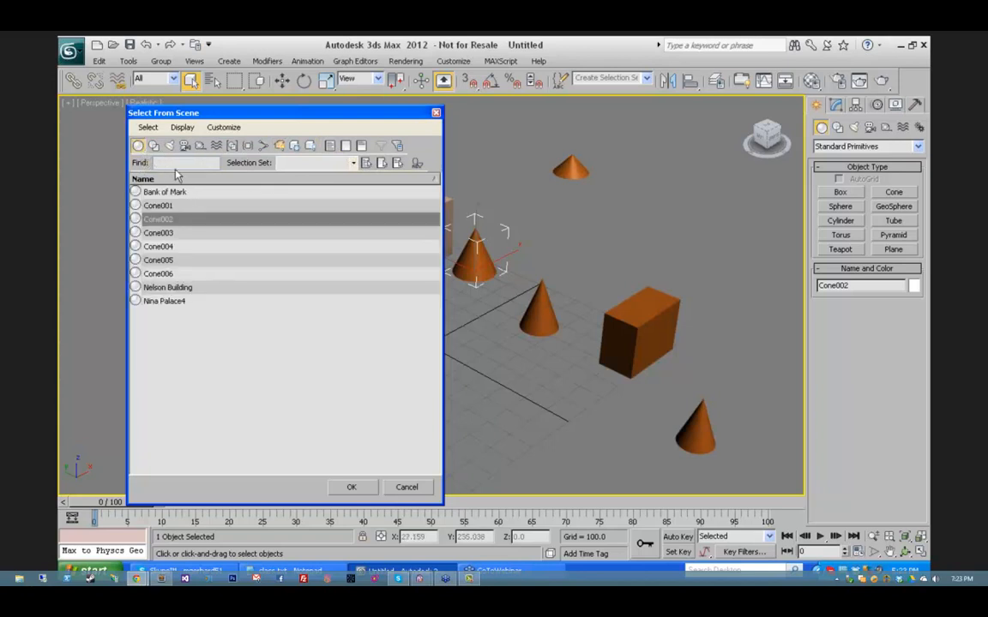
text(Cone)
key(Return)
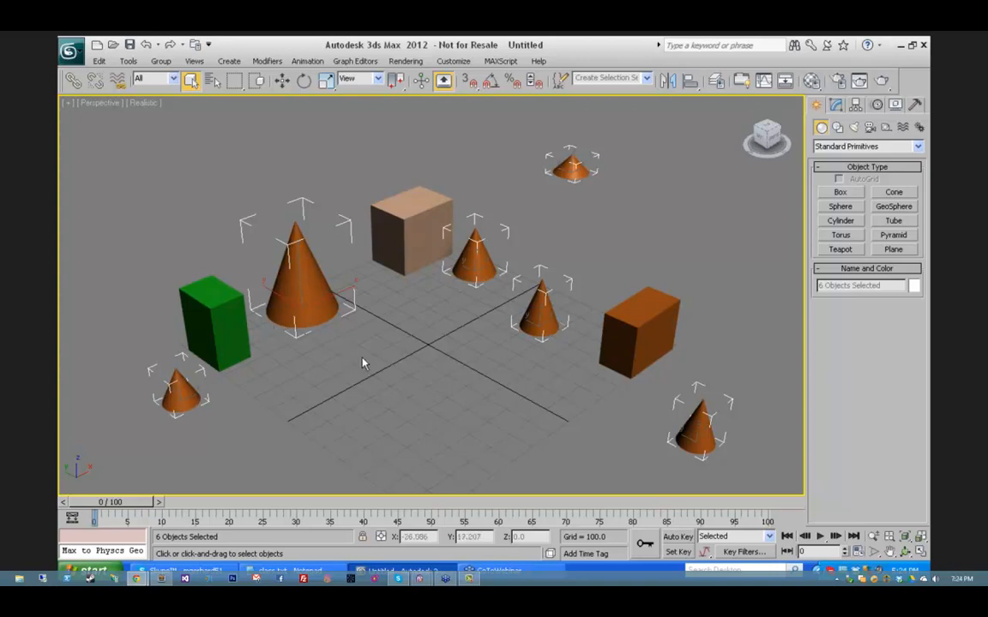
click(420, 342)
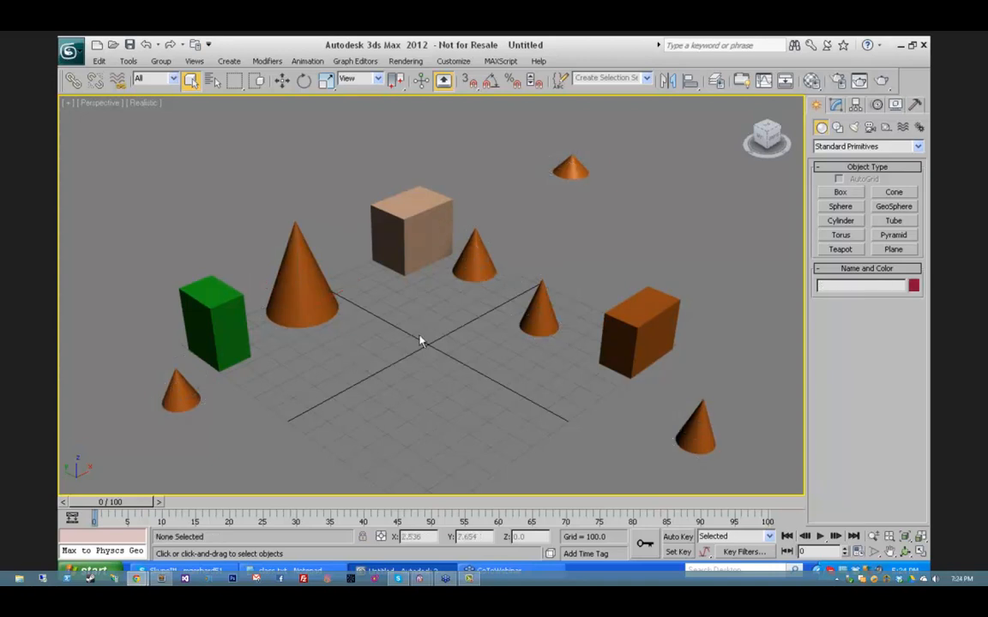
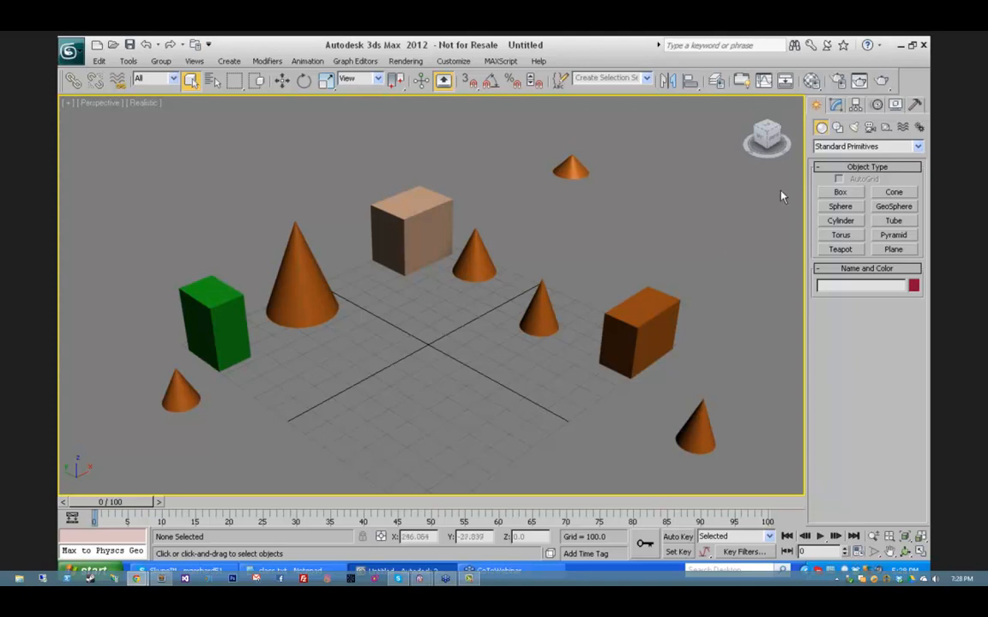
Step: Minimize the 3D scene window and open the desktop shortcut to the video trainwreck_cutscene_#6BD001.mp4
click(901, 46)
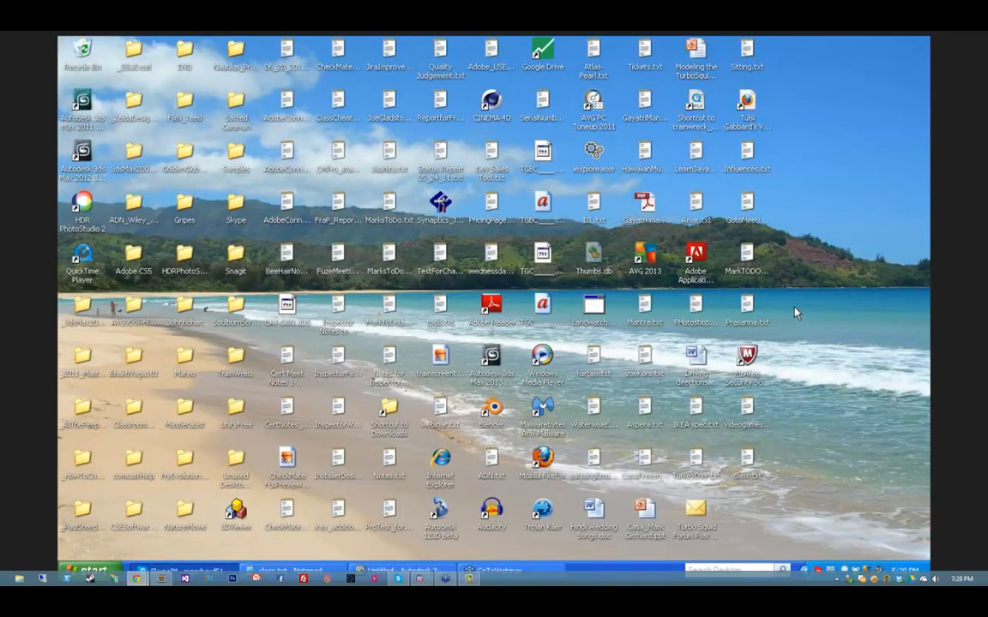
double_click(695, 103)
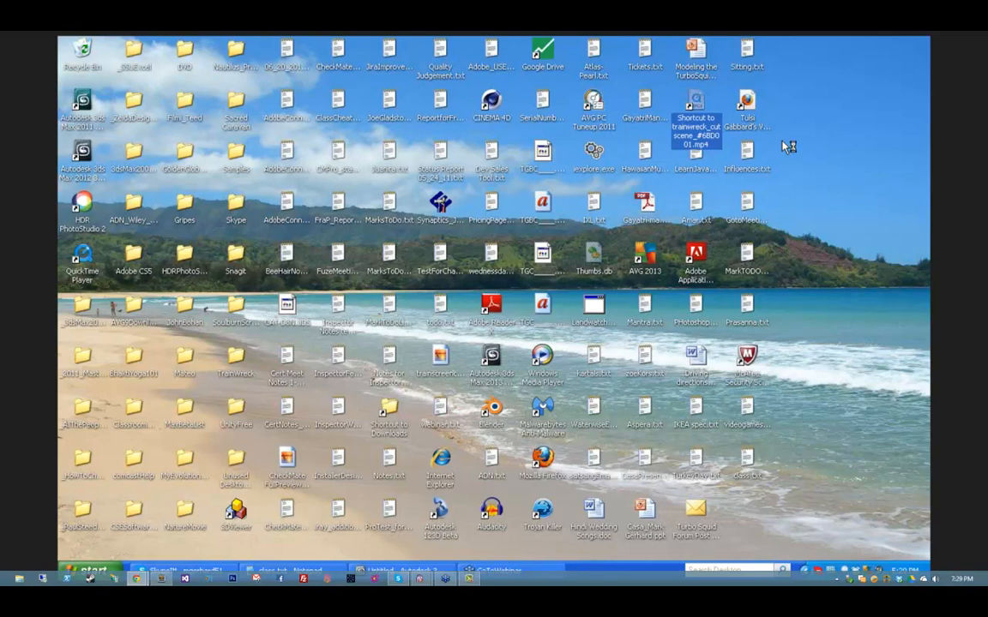
Step: Play the trainwreck cutscene video with pauses, scrub back to 00:00:04 and close the player
click(783, 148)
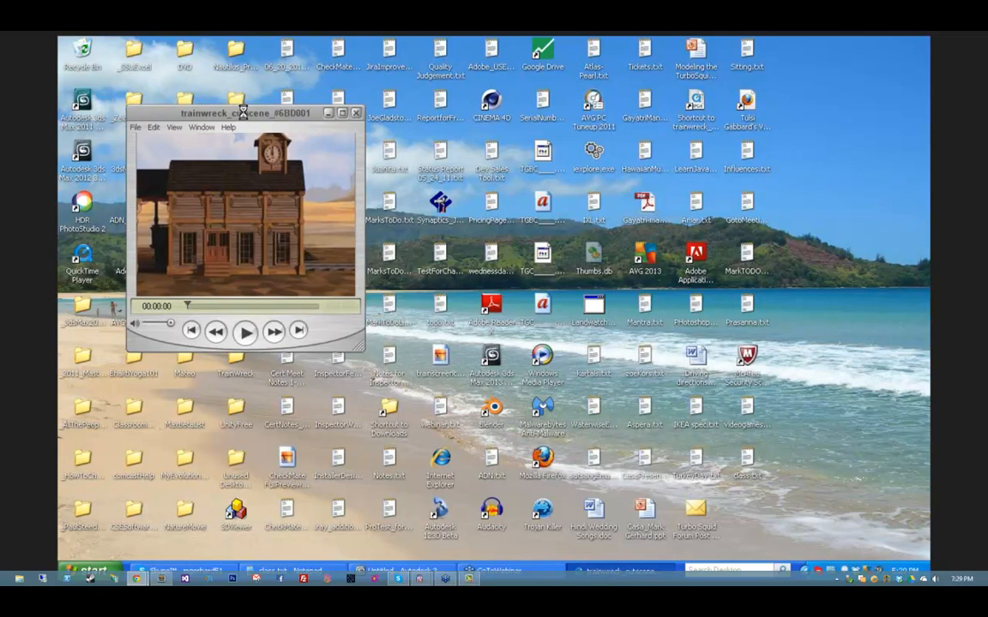
drag(242, 112, 558, 141)
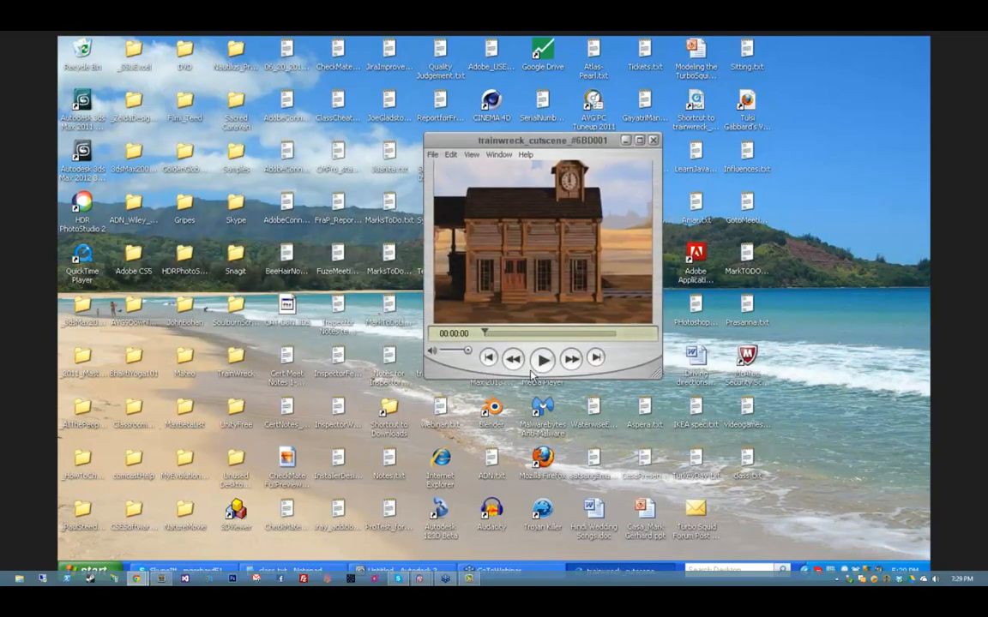
click(542, 360)
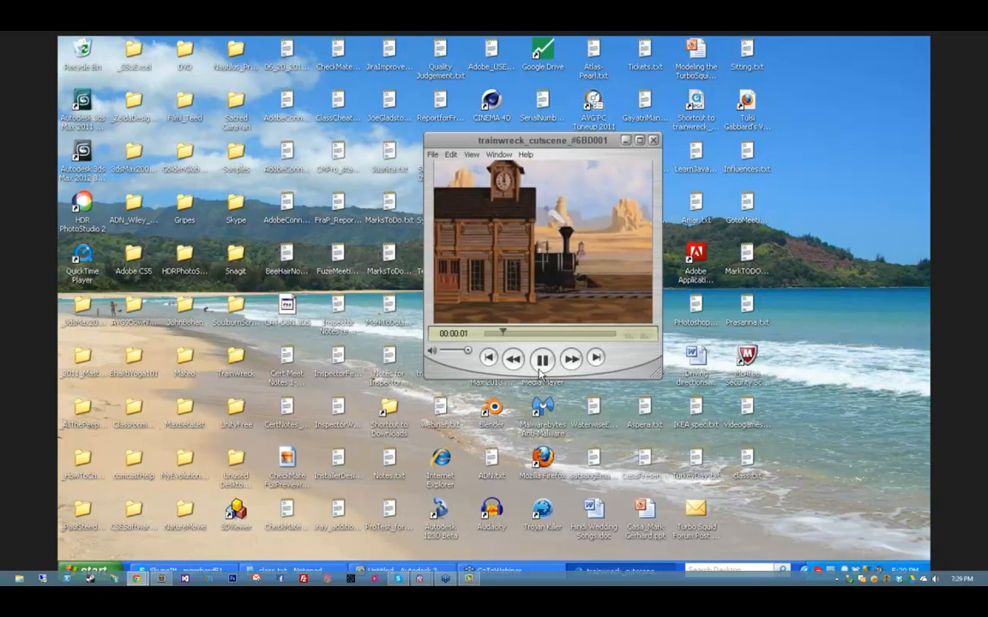
click(541, 363)
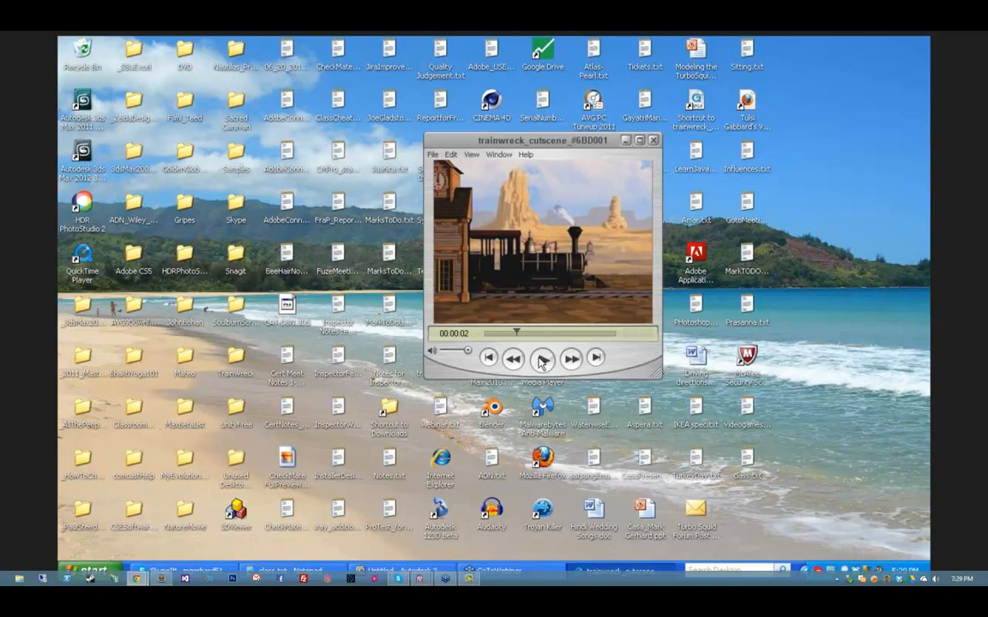
click(541, 360)
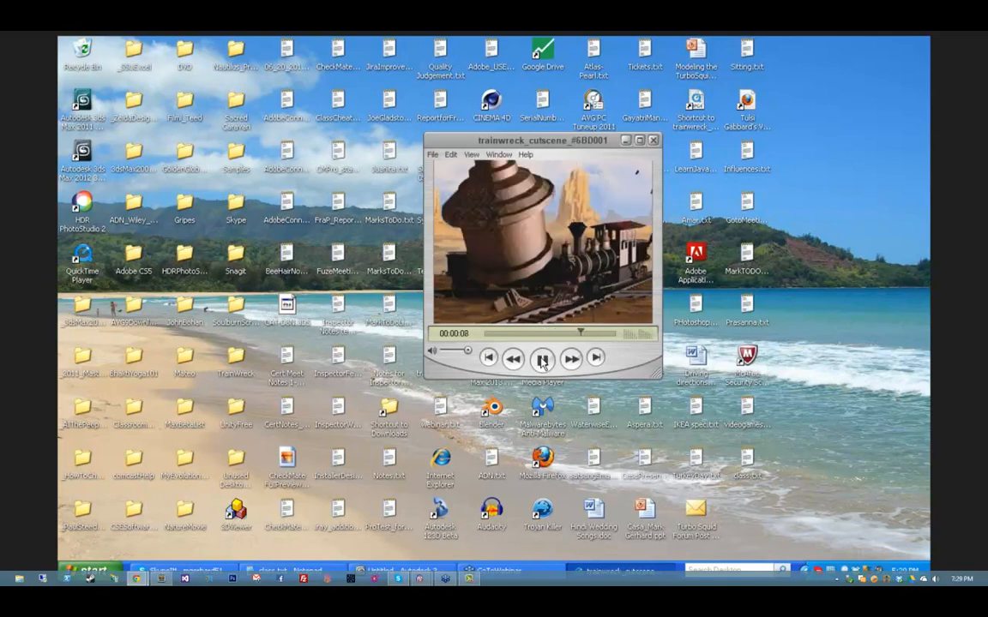
click(542, 364)
drag(586, 334, 530, 336)
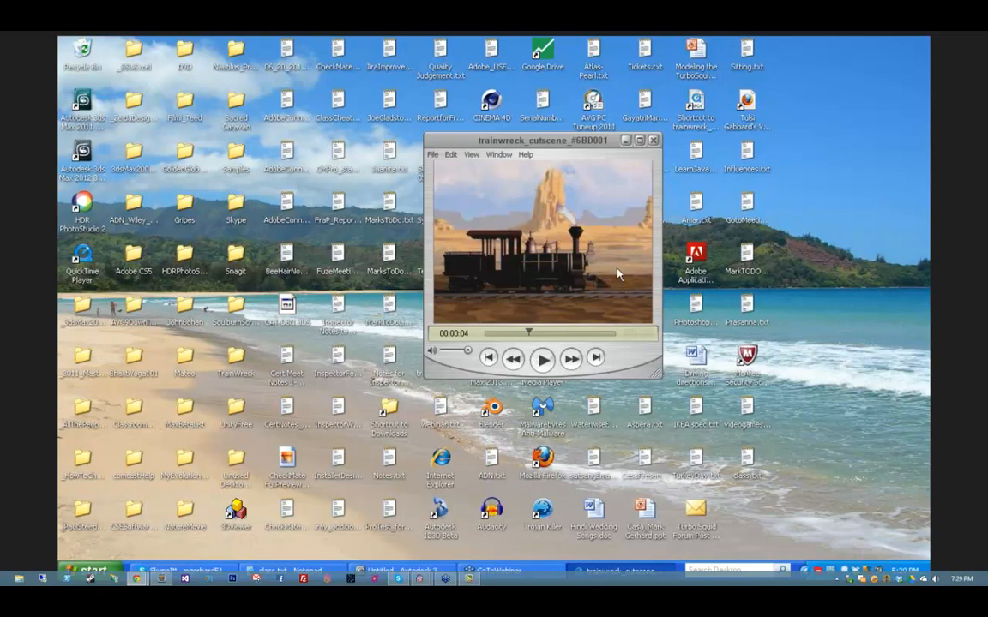
click(652, 140)
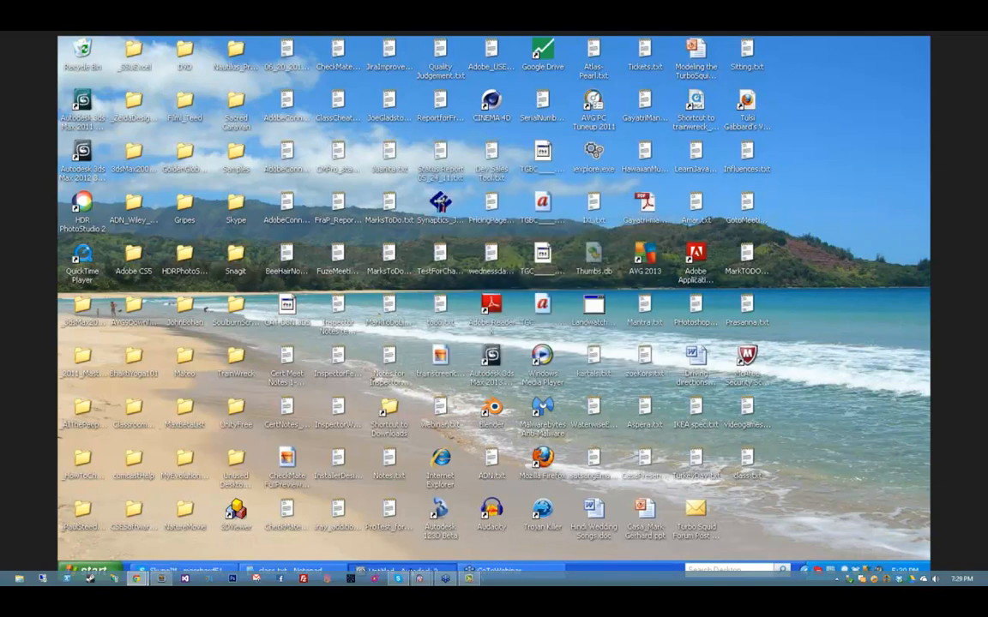
Step: Switch back to 3ds Max and open the recent scene Train_01_MG02.max in place of the current scene
click(420, 565)
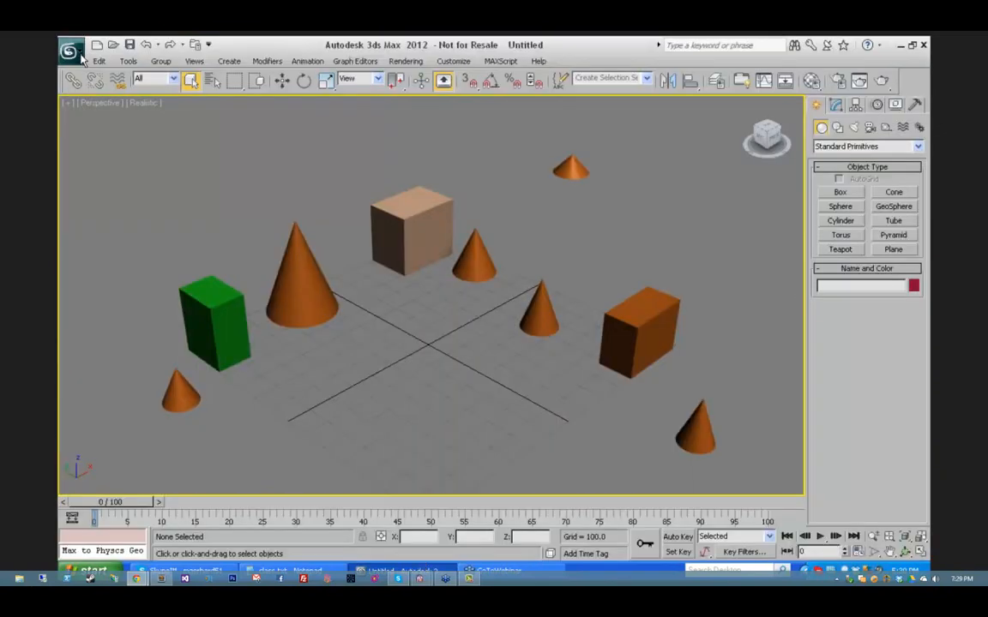
click(72, 52)
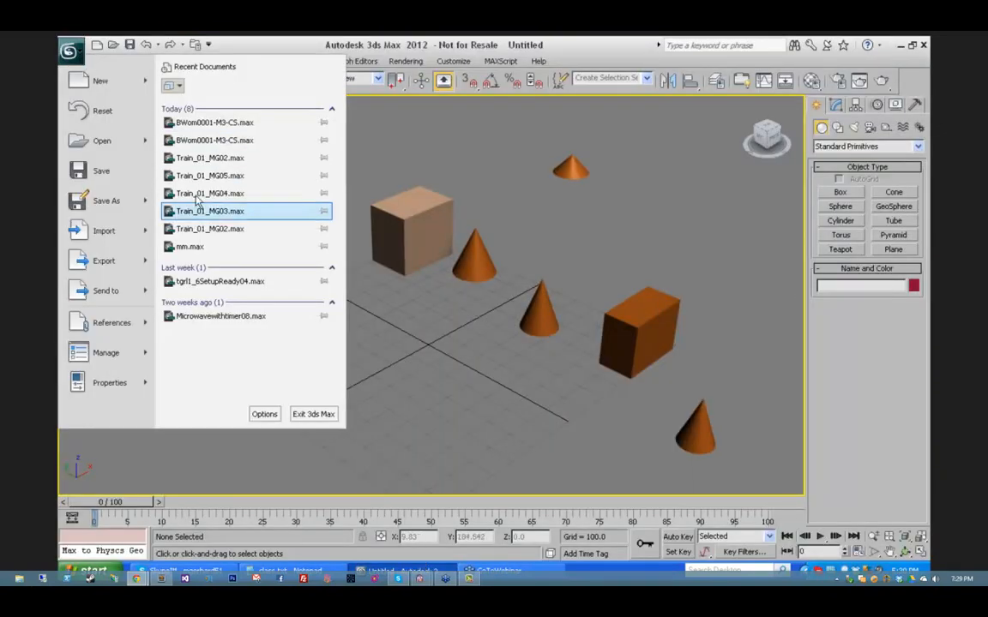
click(203, 160)
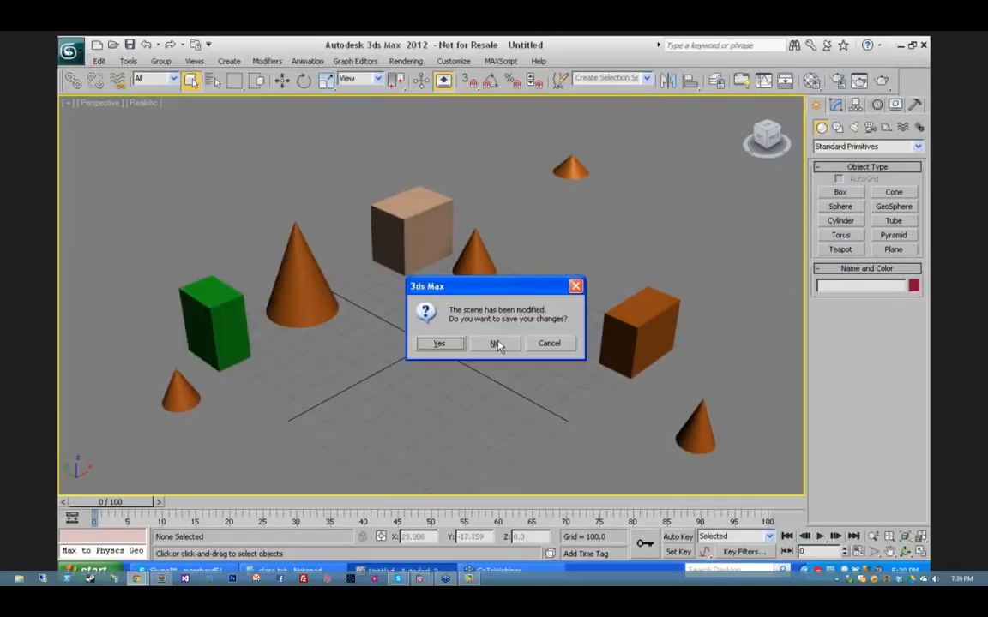
click(439, 343)
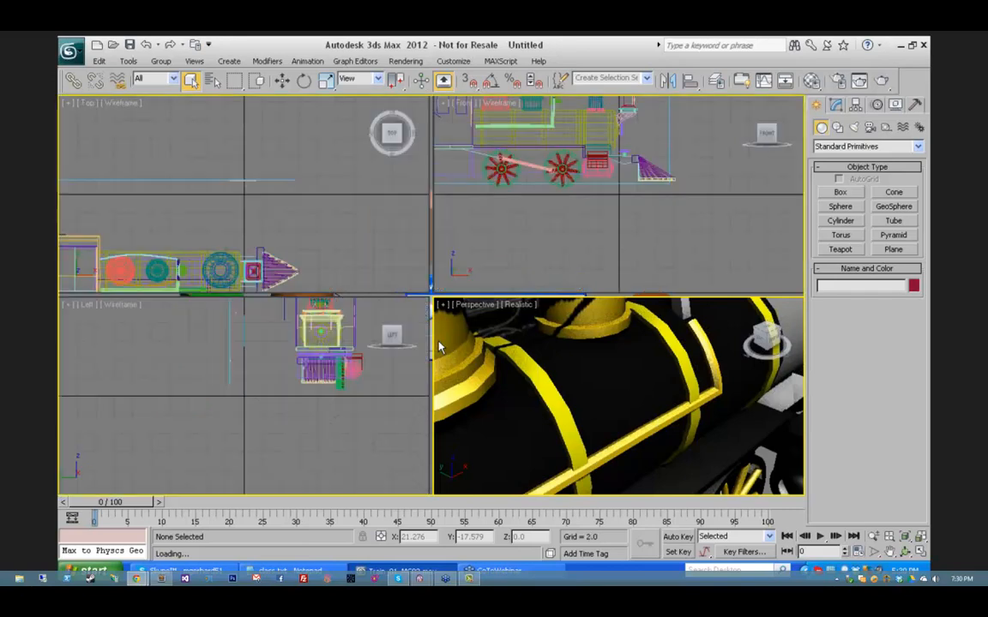
Step: Select the flat box carrying the locomotive reference image and orbit around it to examine the train model behind it
click(649, 428)
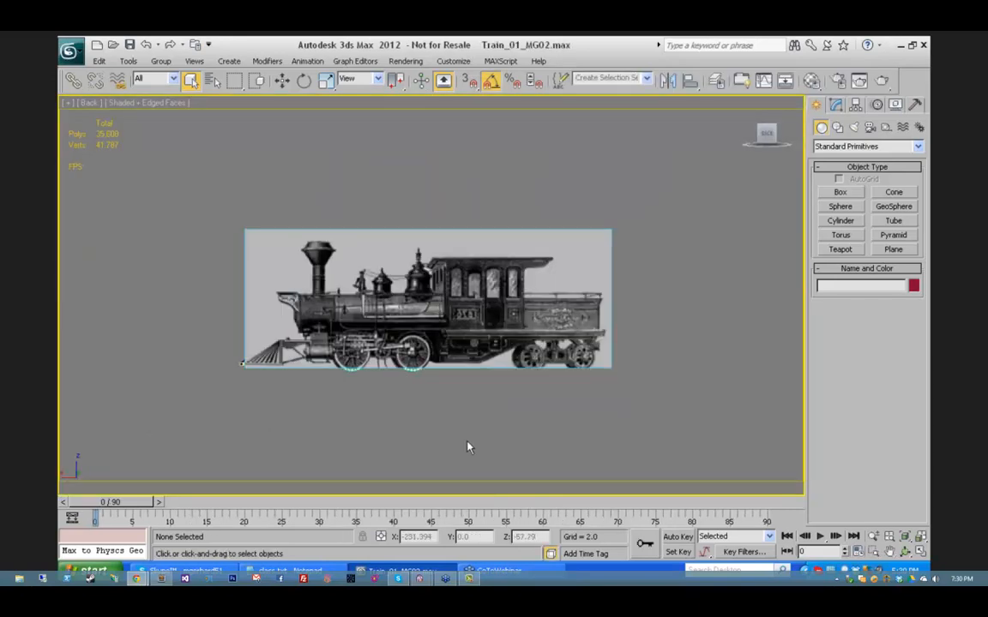
click(905, 551)
drag(391, 319, 431, 332)
right_click(430, 332)
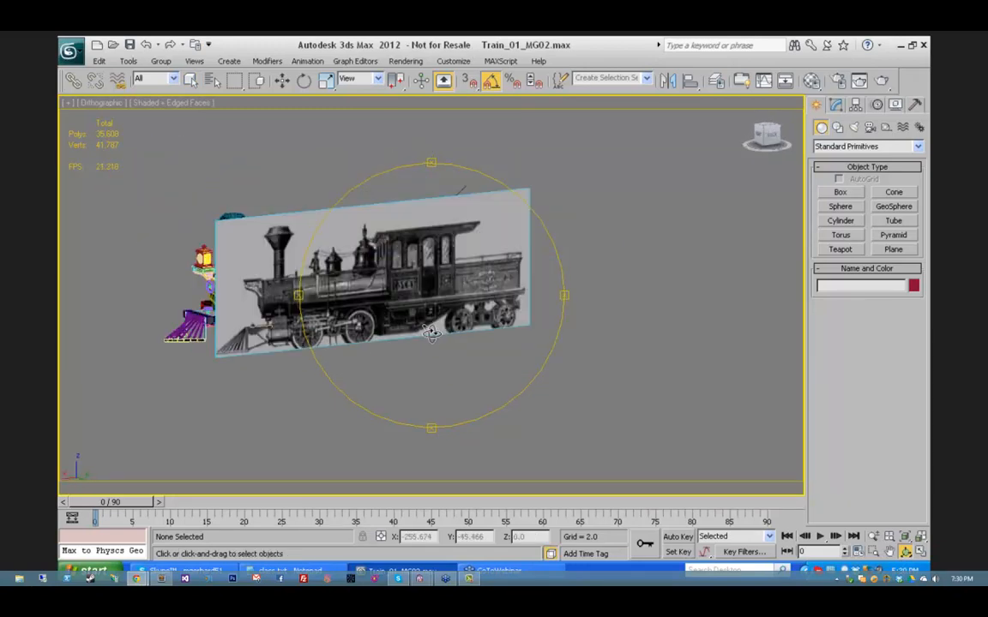
click(410, 293)
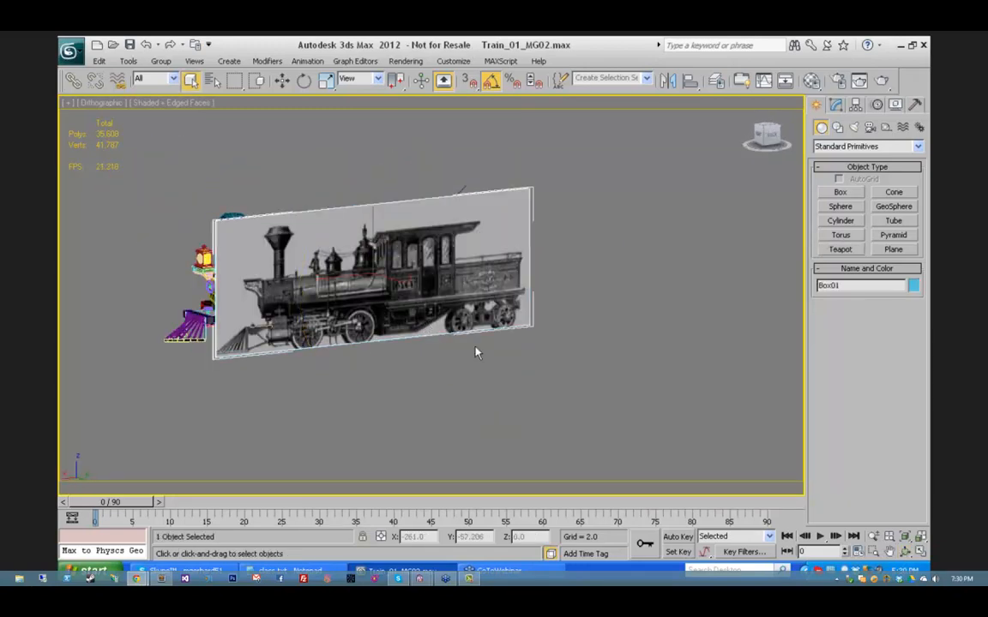
click(905, 549)
drag(557, 319, 487, 249)
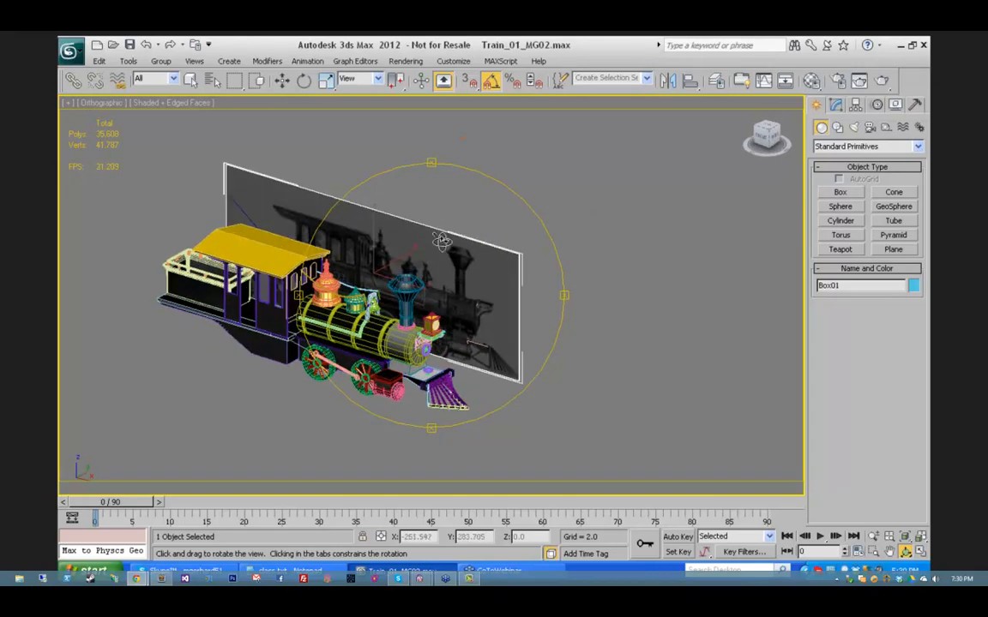
drag(401, 210, 460, 284)
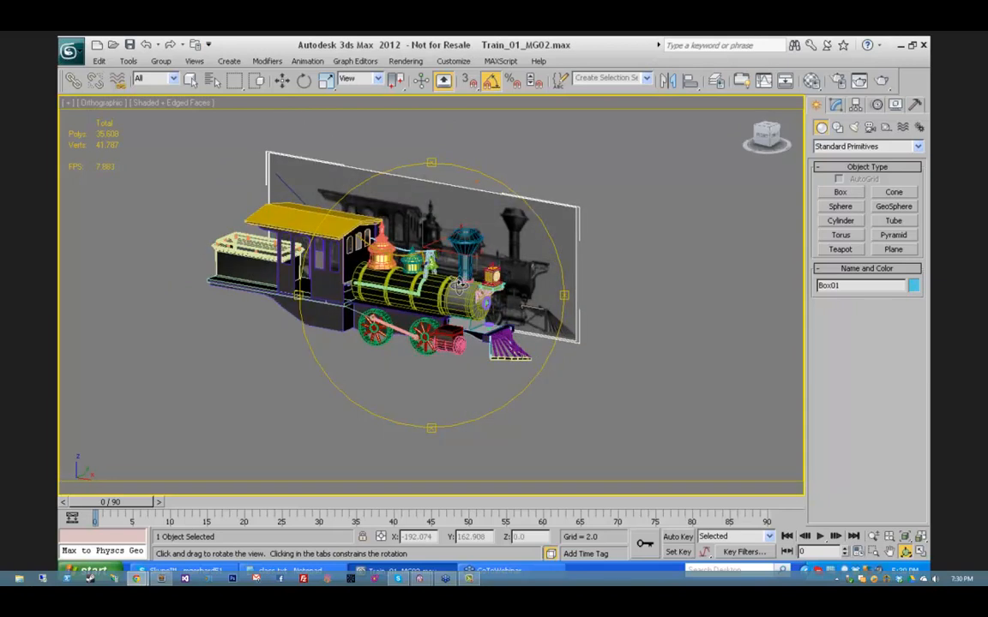
click(72, 52)
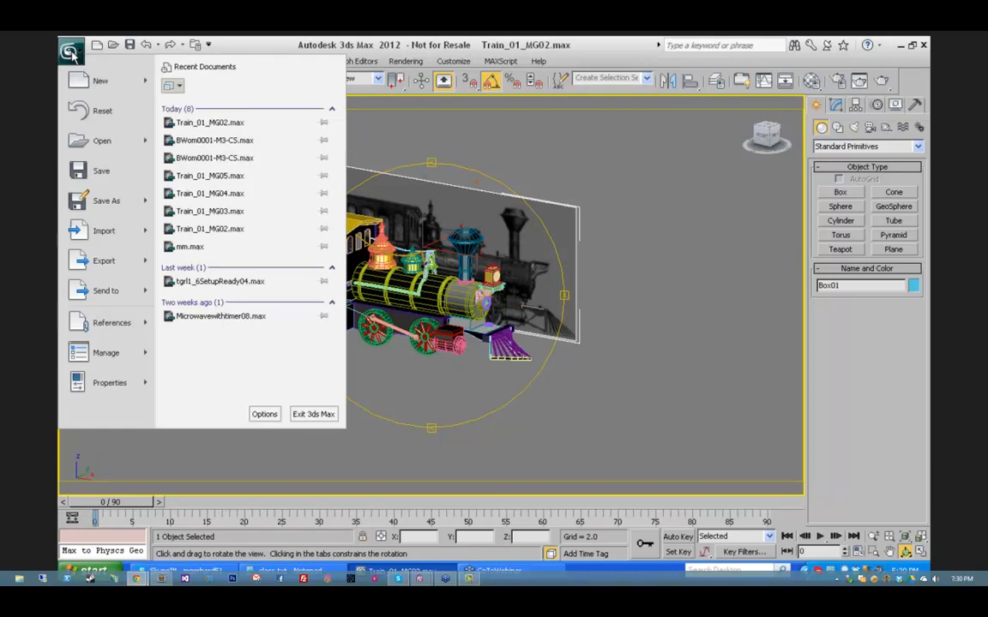
click(594, 185)
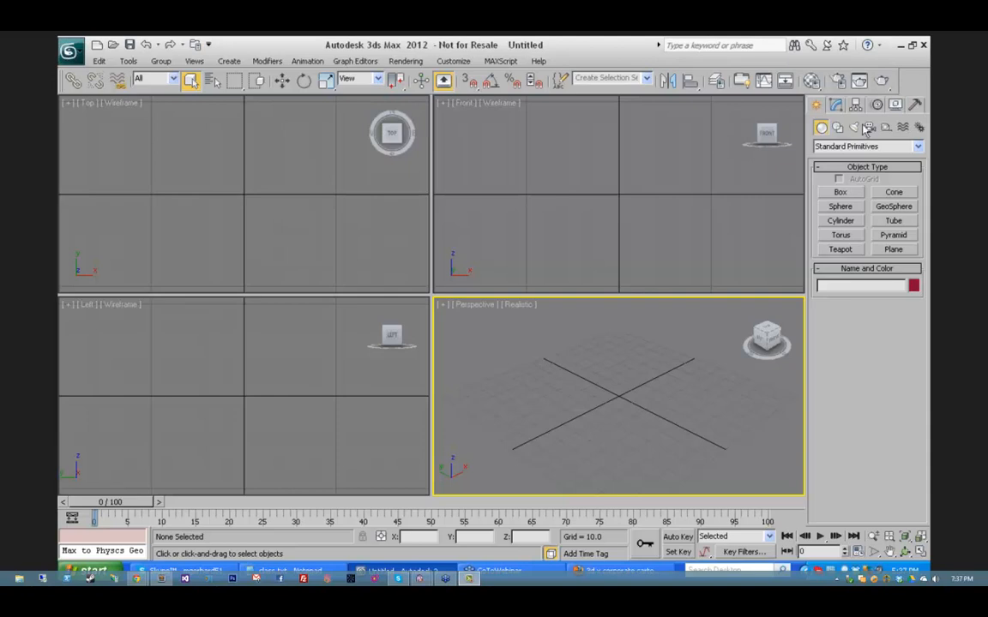
Step: Create three boxes in the Perspective viewport, about 15 × 14 × 25, 19 × 23 × 27 and 16 × 26 × 21 units
click(840, 194)
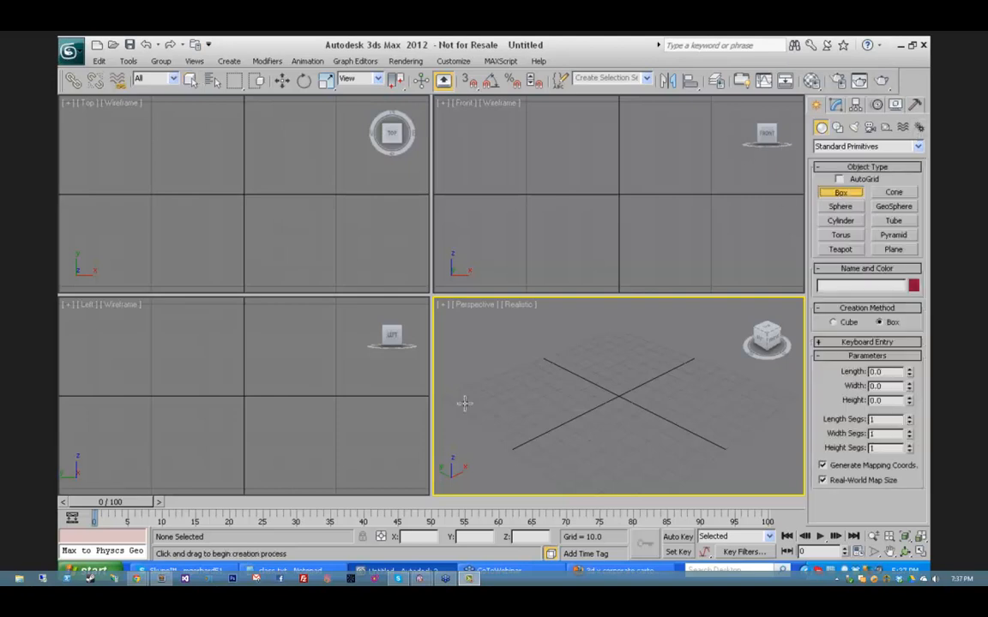
drag(490, 397, 474, 406)
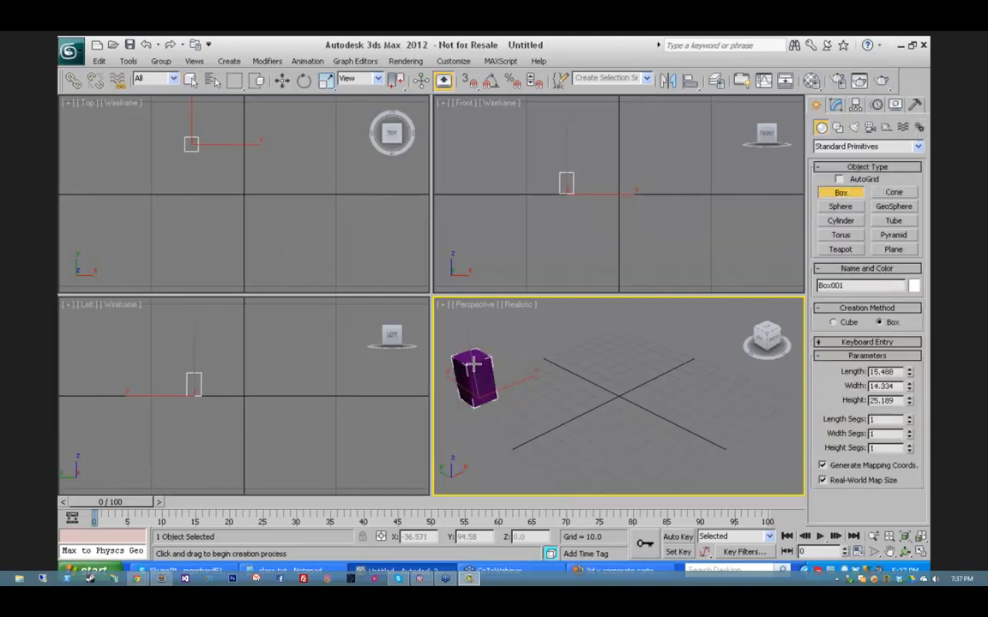
click(470, 359)
drag(551, 357, 542, 365)
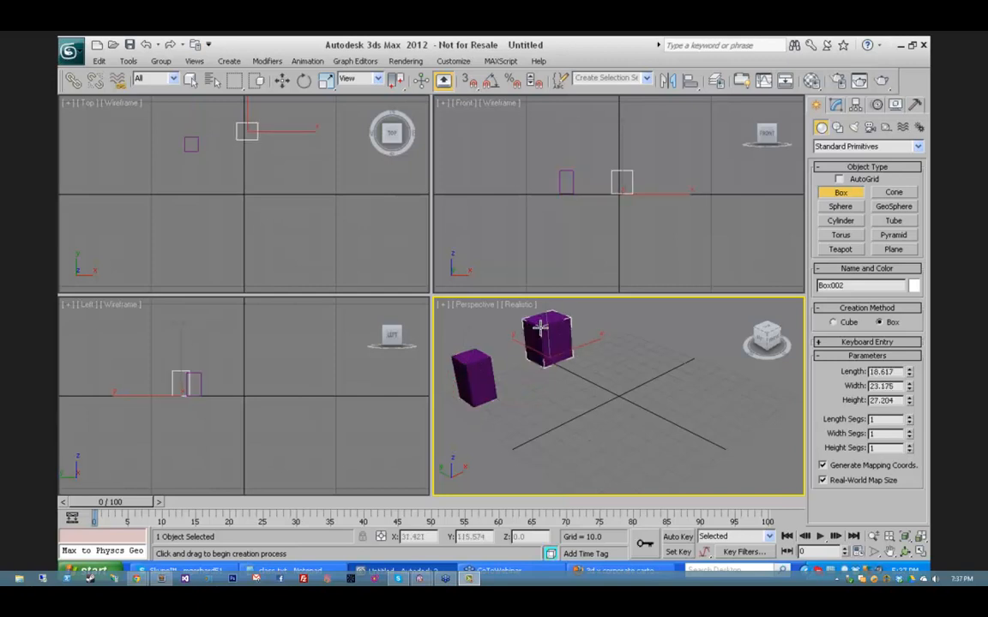
click(534, 326)
drag(615, 324, 610, 336)
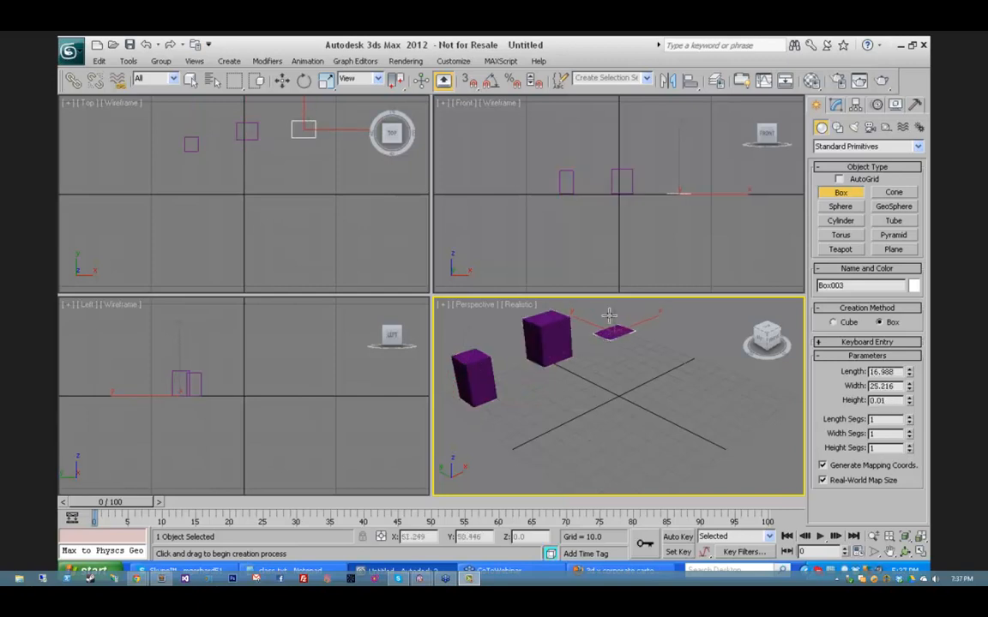
click(611, 302)
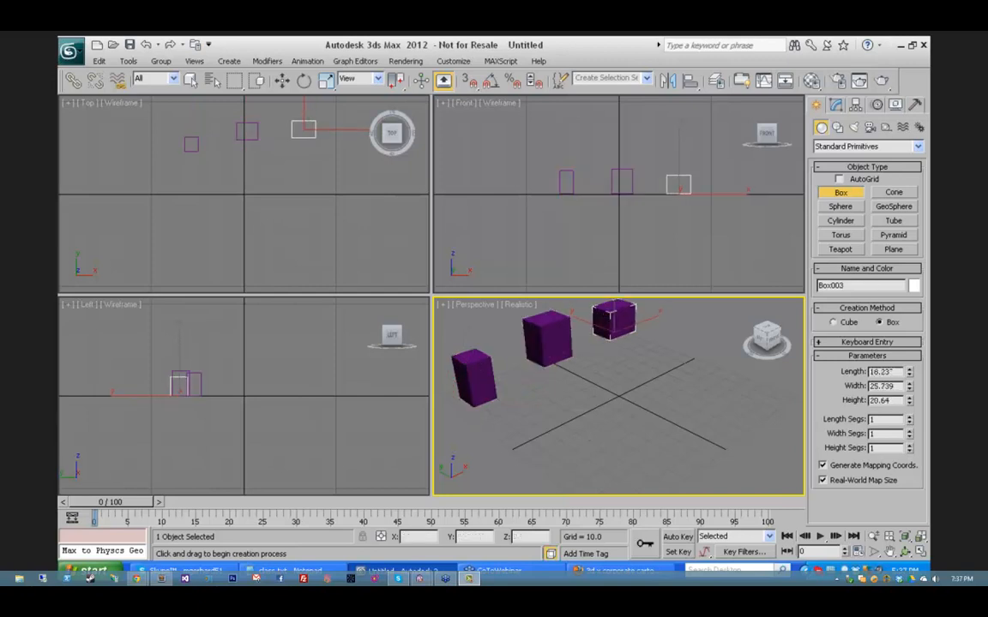
Step: Create a row of three pyramids beside the boxes in the Perspective viewport, the last about 17 wide, 12 deep and 27 high
click(893, 235)
drag(685, 341, 776, 412)
click(683, 329)
click(743, 364)
click(783, 367)
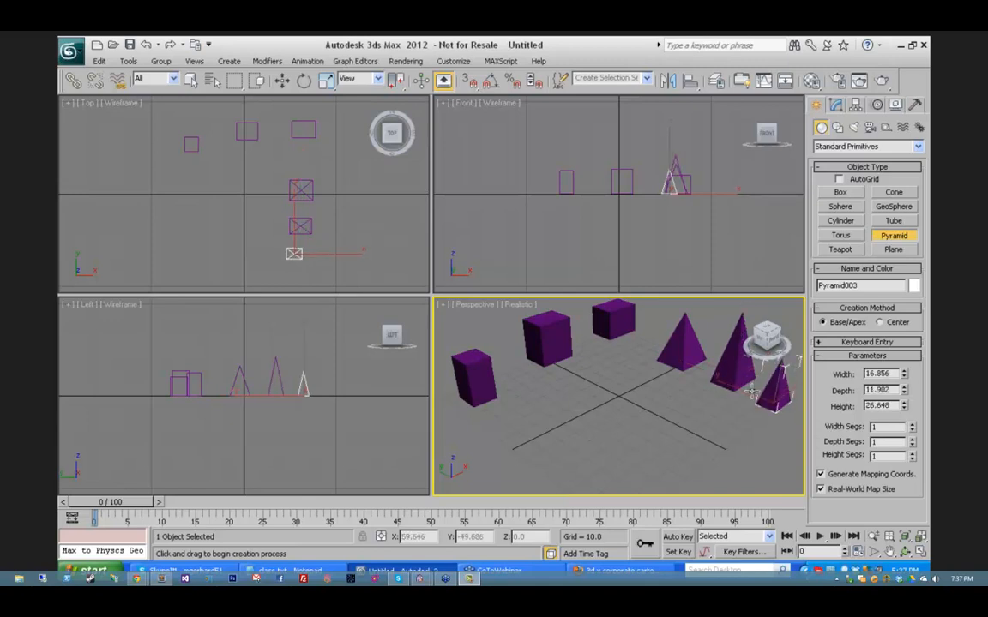
Step: Create a teapot with a radius of about 12 in front of the boxes and give it a light peach object color
click(847, 251)
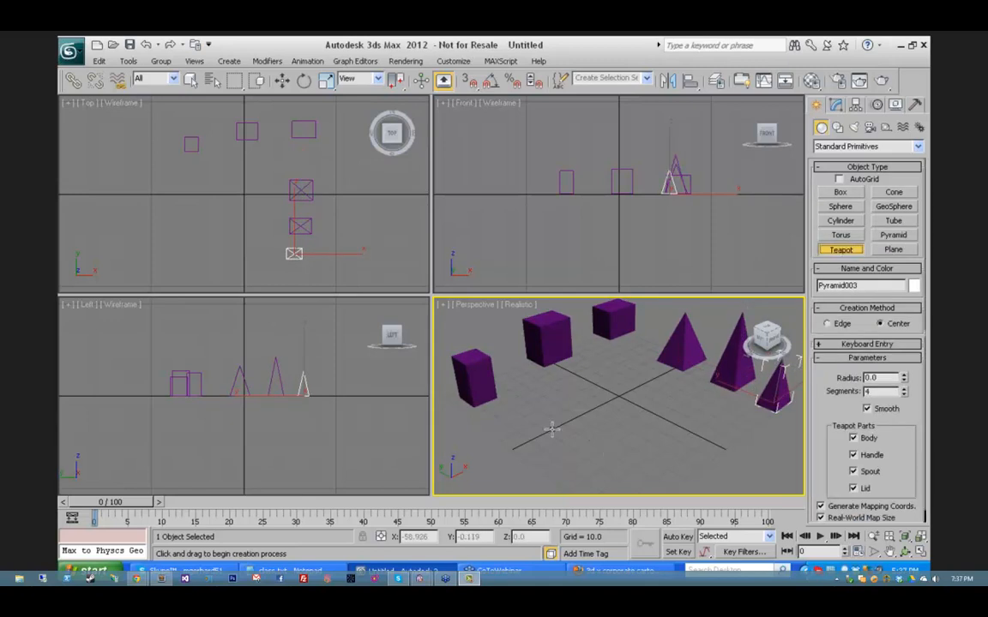
drag(555, 432, 567, 452)
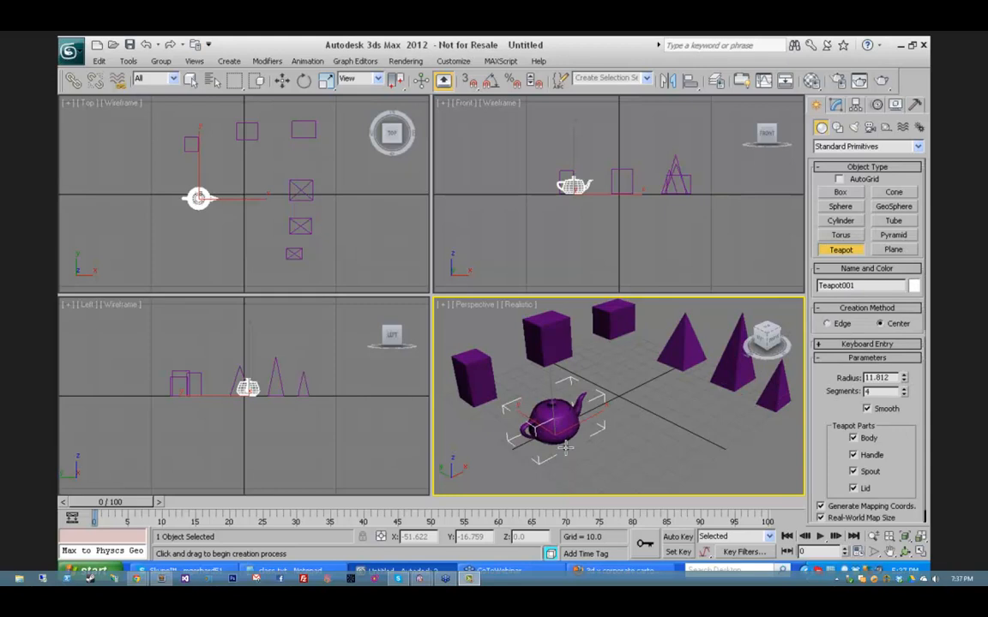
click(914, 285)
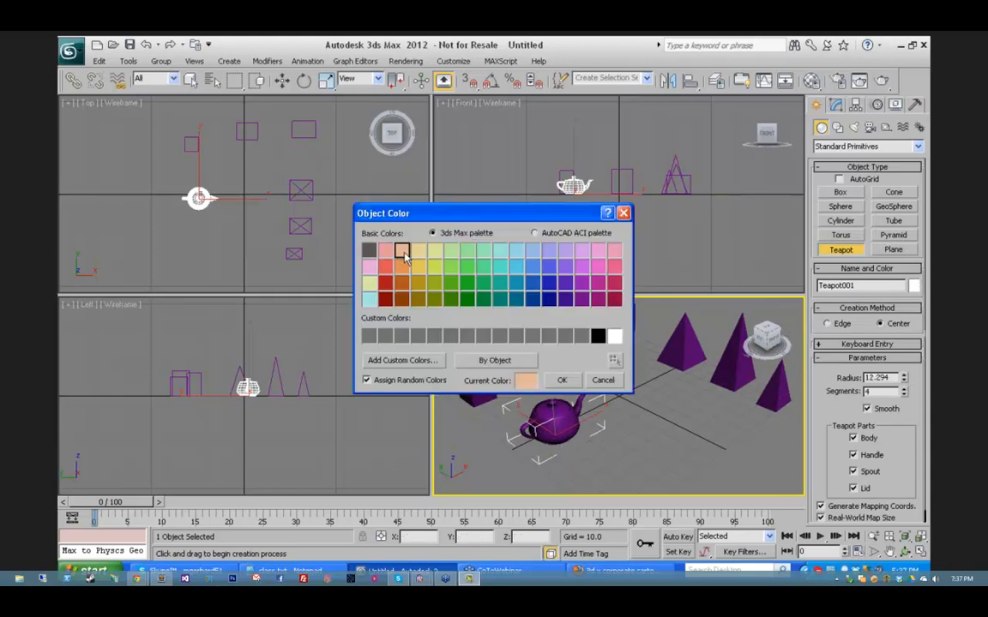
click(562, 380)
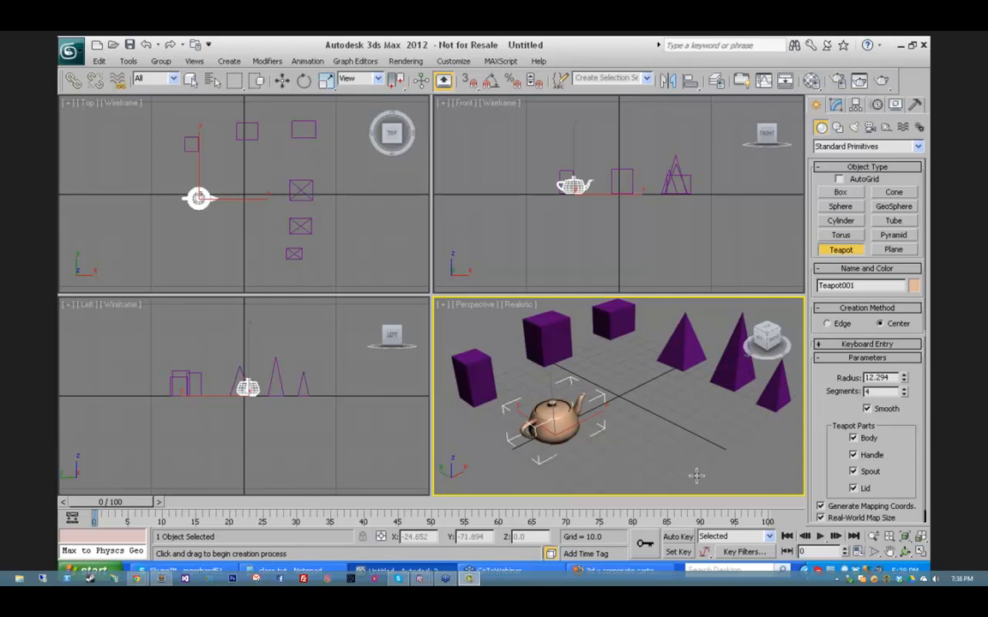
right_click(651, 477)
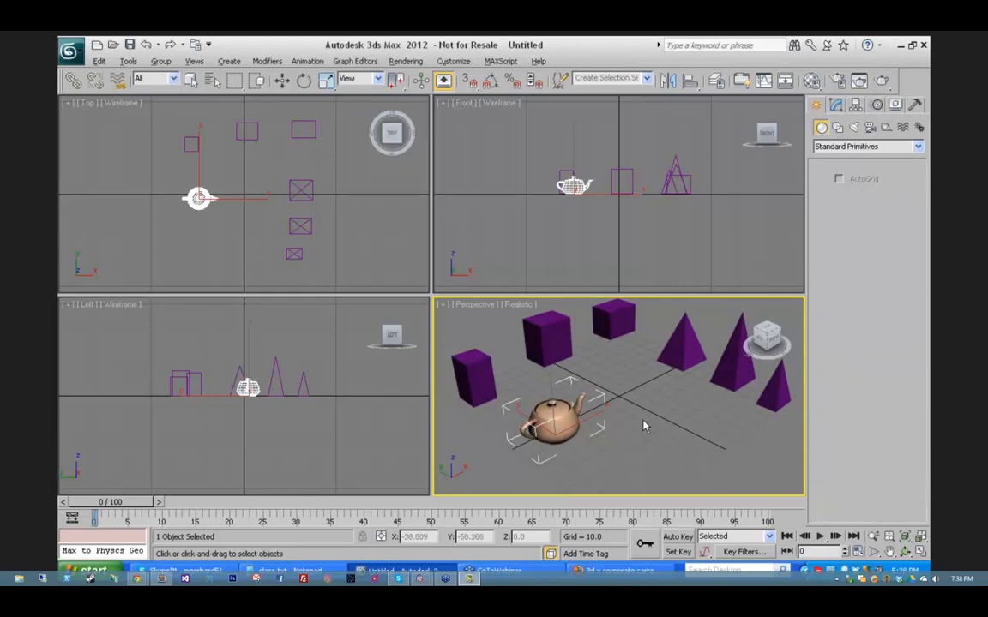
Step: Isolate the selected teapot, move the isolation warning window over the Top viewport and exit isolation mode
key(alt+q)
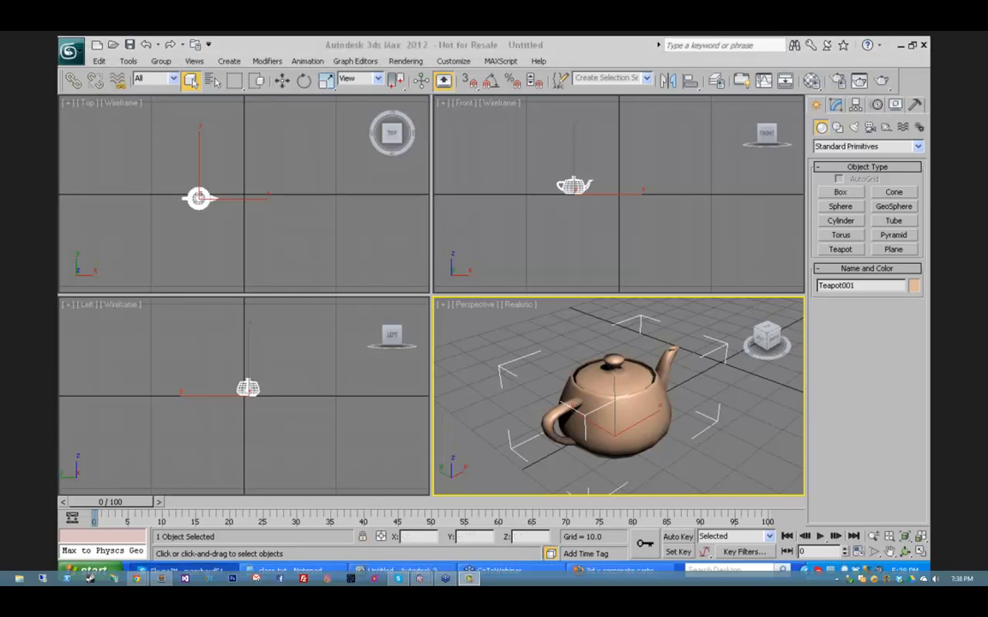
drag(930, 336, 236, 119)
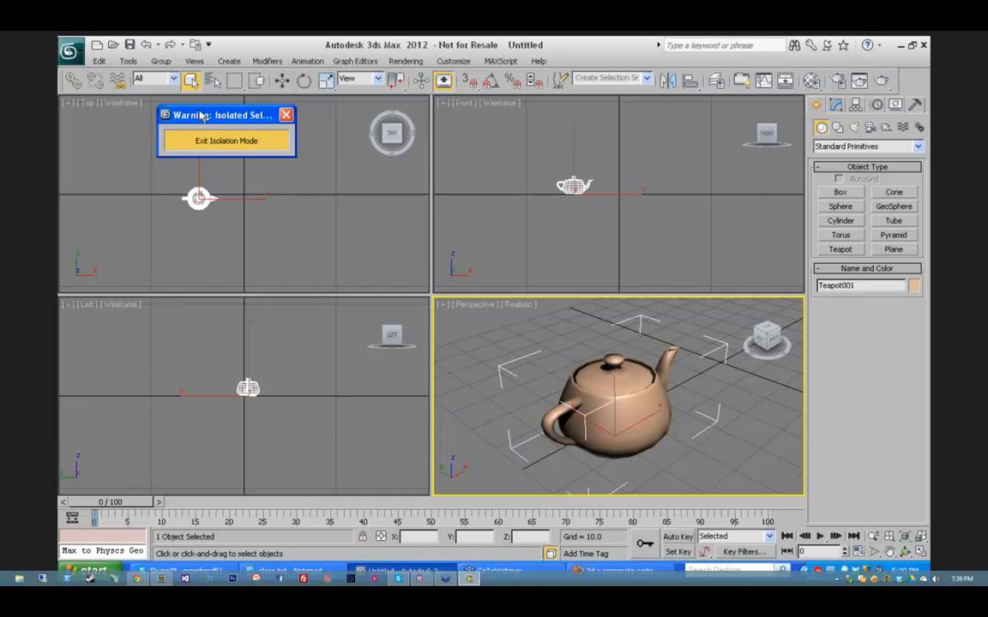
click(212, 145)
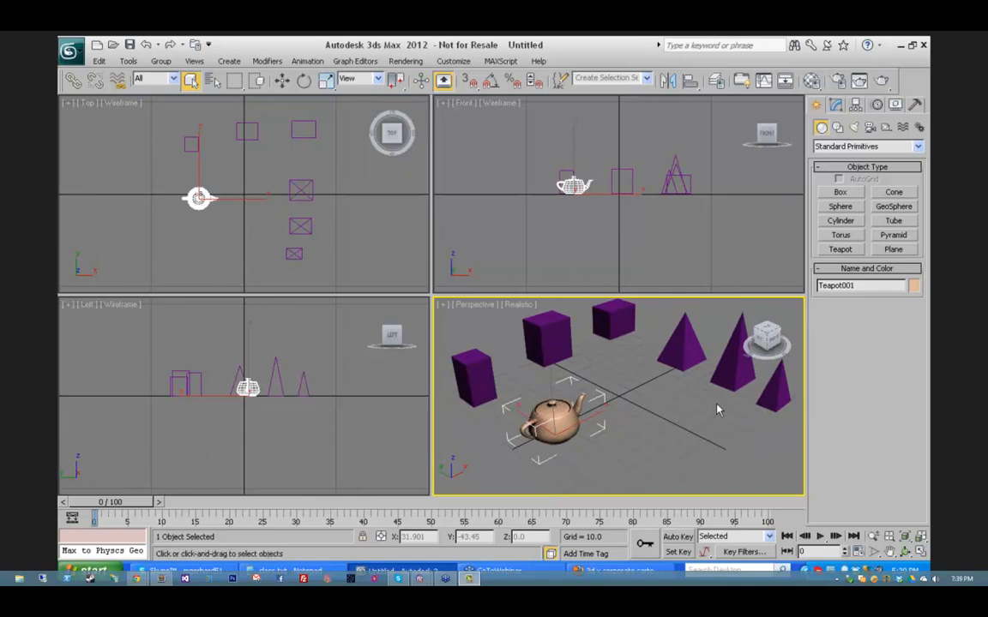
Step: Isolate the teapot again, zoom out in the Perspective viewport and maximize that viewport
key(alt+q)
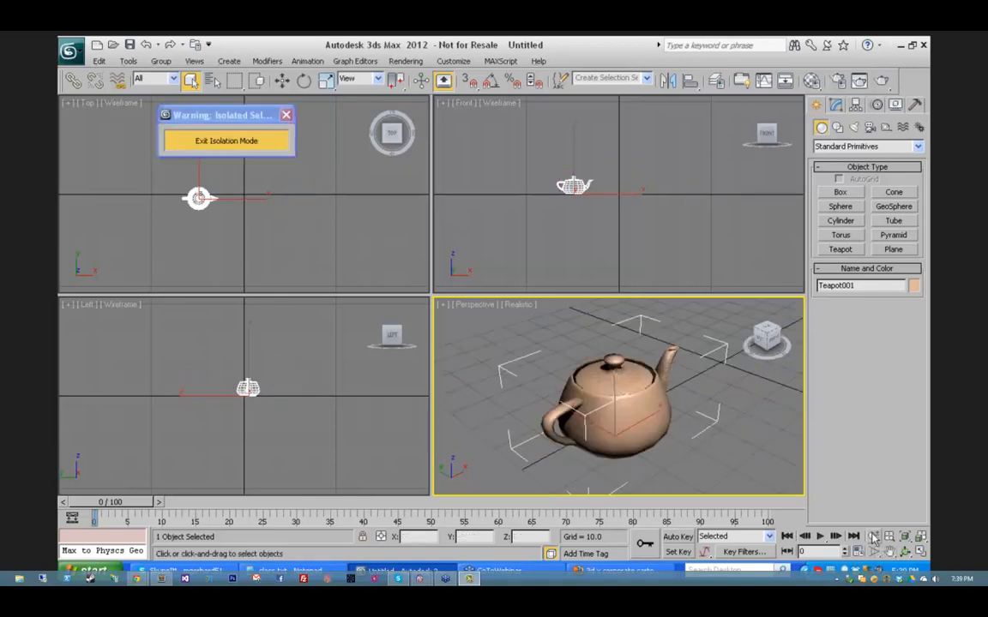
click(873, 538)
drag(562, 355, 566, 405)
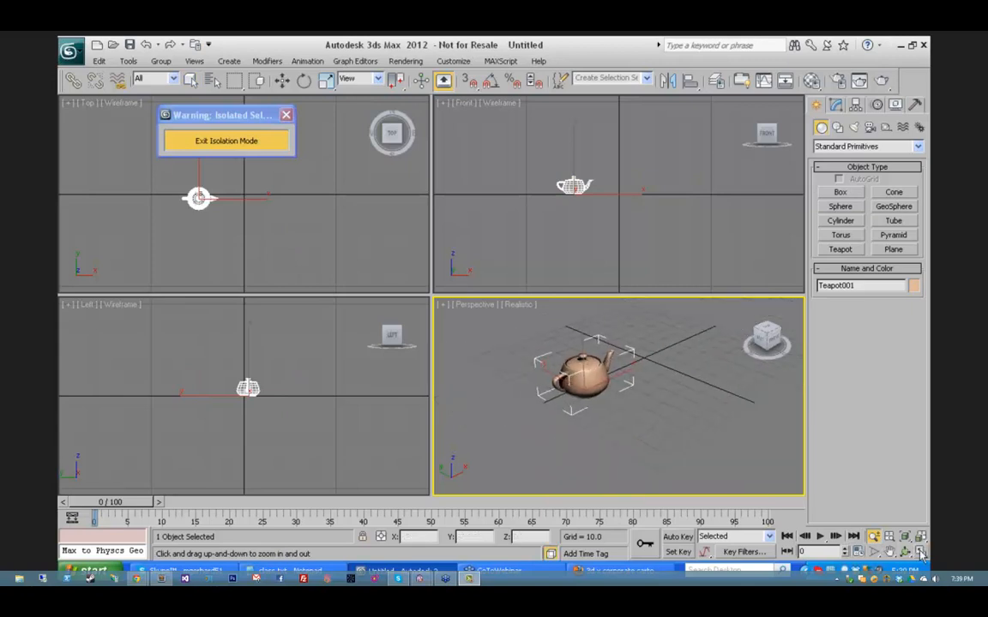
key(alt+w)
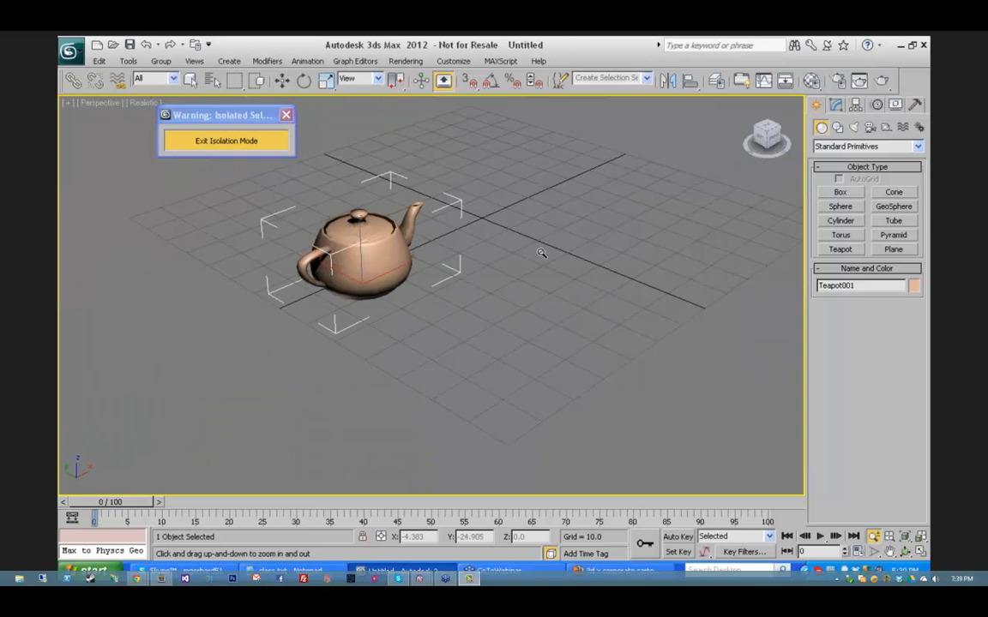
Step: Show the teapot's transform commands, close them, and move the isolation warning window farther from the teapot
right_click(495, 212)
right_click(497, 214)
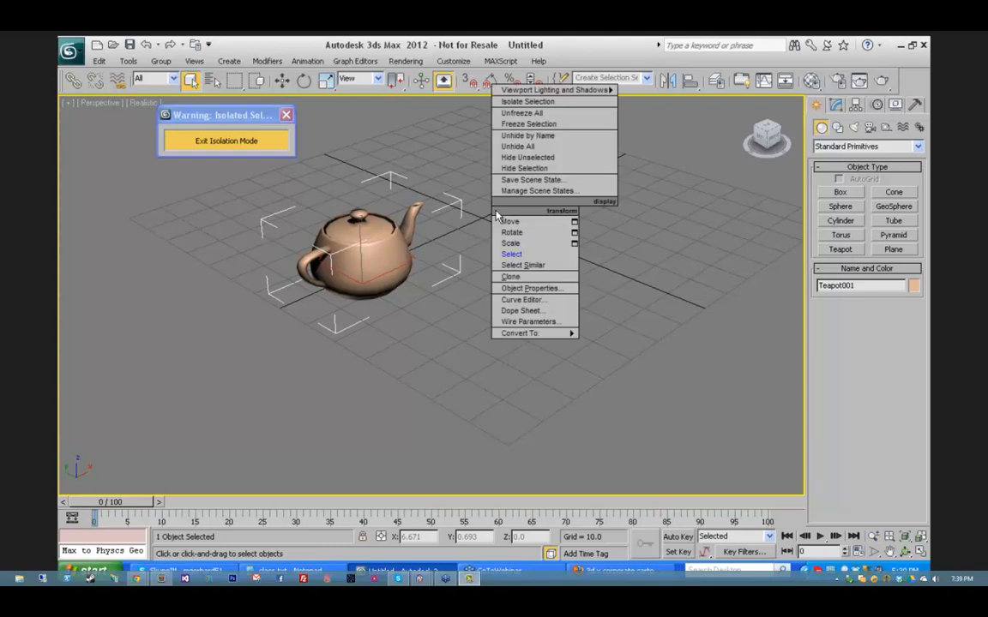
click(527, 247)
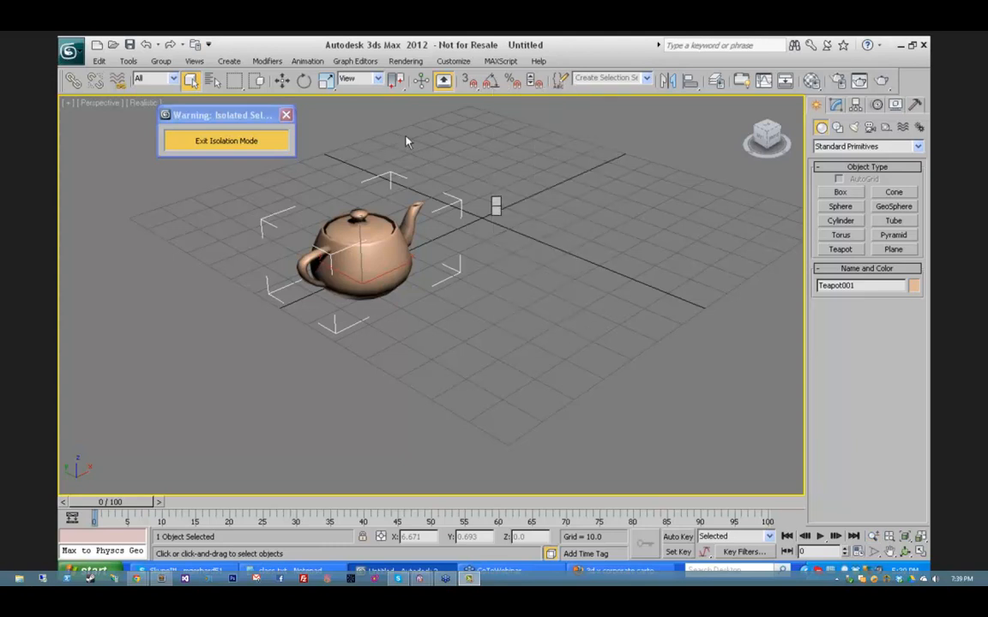
drag(215, 126, 151, 161)
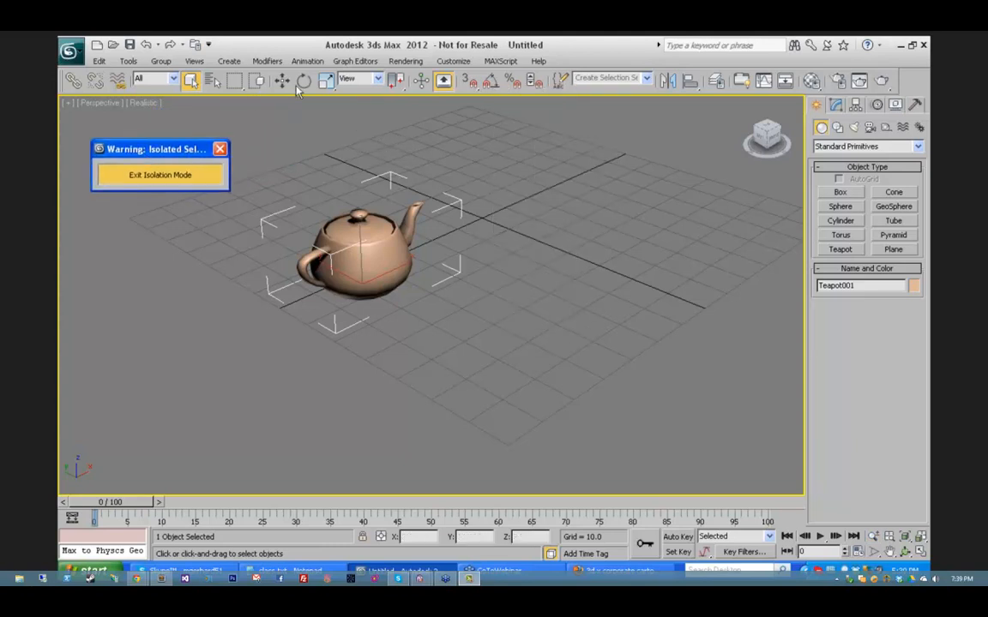
Step: Switch between the Move, Rotate and Uniform Scale tools on the teapot, finishing with Move active
click(282, 80)
click(303, 82)
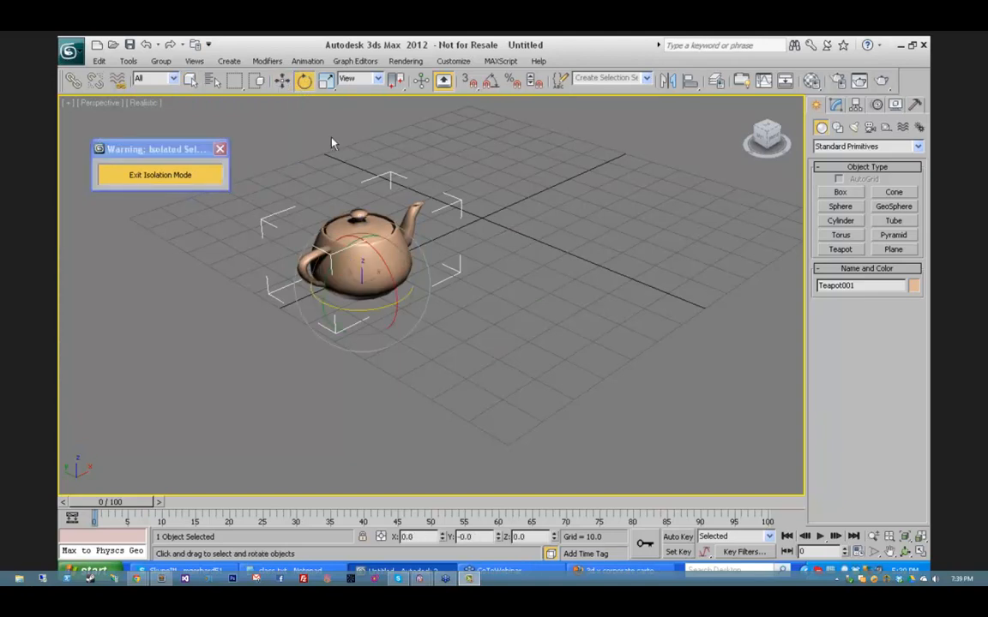
click(326, 86)
drag(328, 92, 382, 137)
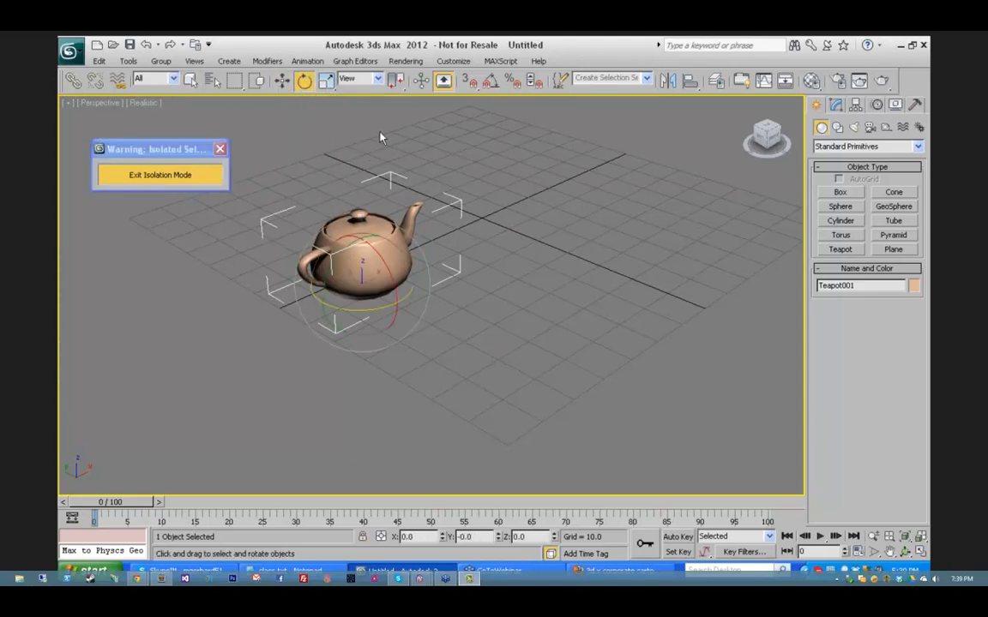
click(282, 80)
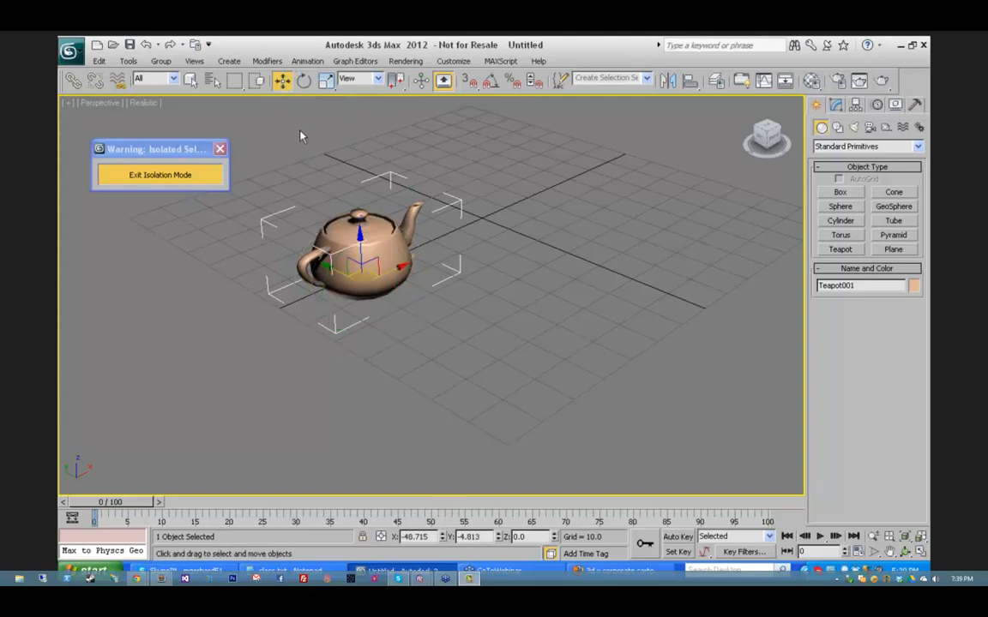
click(327, 81)
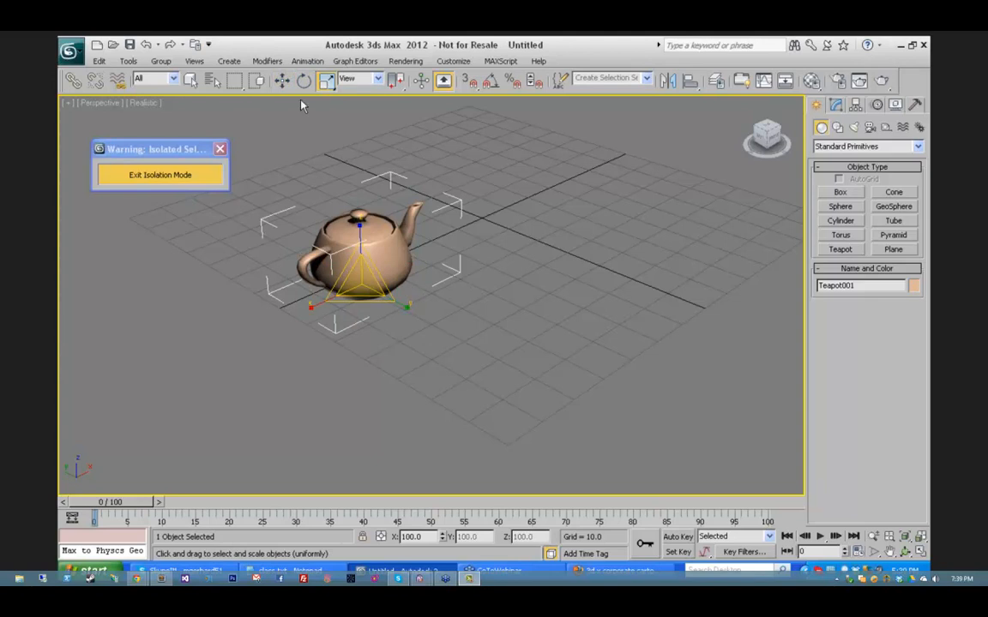
click(282, 80)
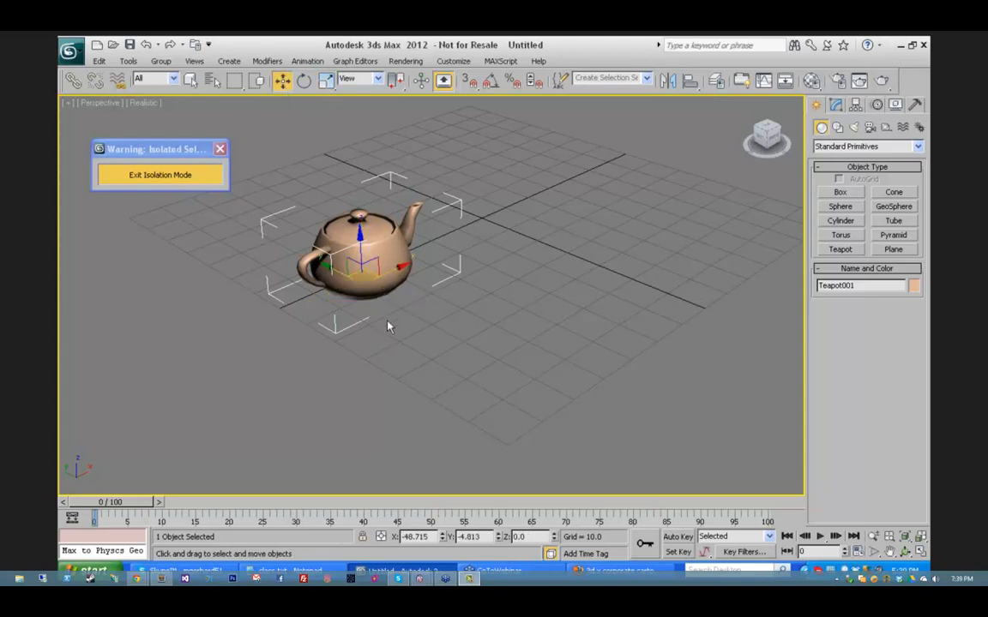
Step: Enlarge and shrink the Move gizmo on the teapot several times, finishing at a medium size
key(=)
key(=)
key(=)
key(=)
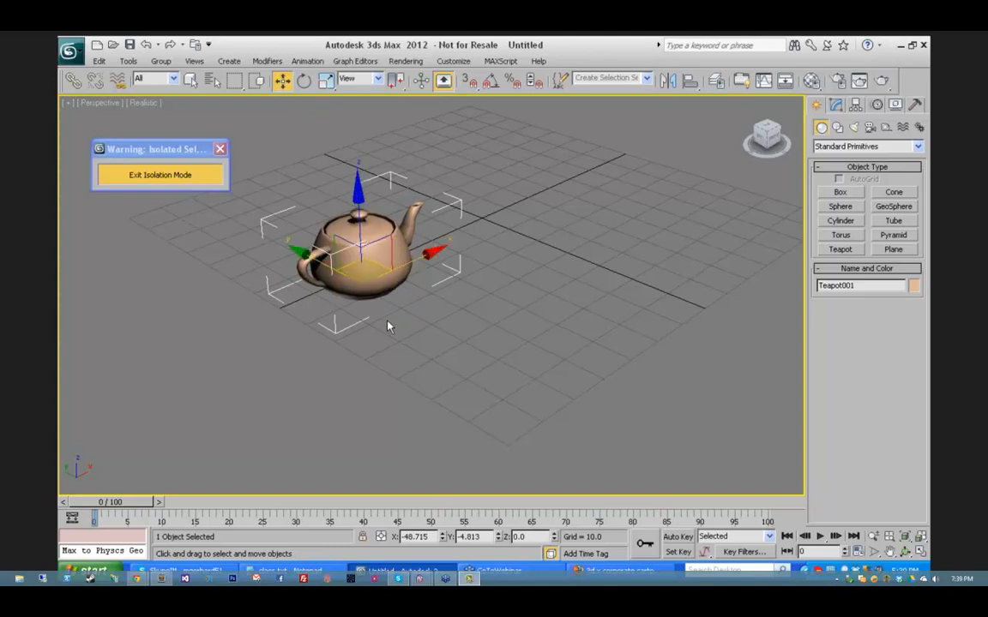
key(-)
key(-)
key(-)
key(-)
key(-)
key(-)
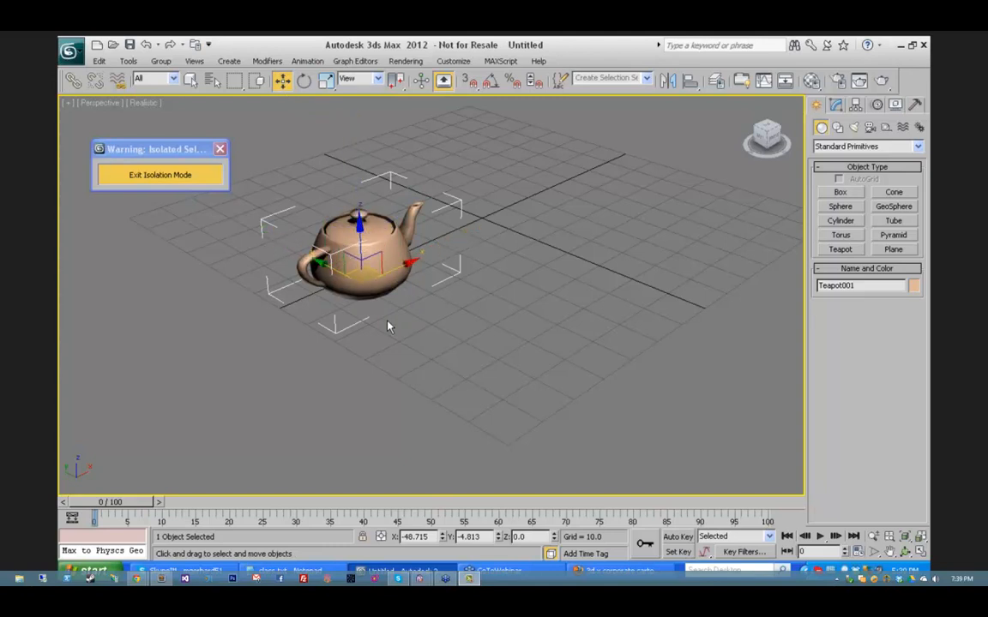
key(=)
key(=)
key(=)
key(=)
key(=)
key(=)
key(=)
key(=)
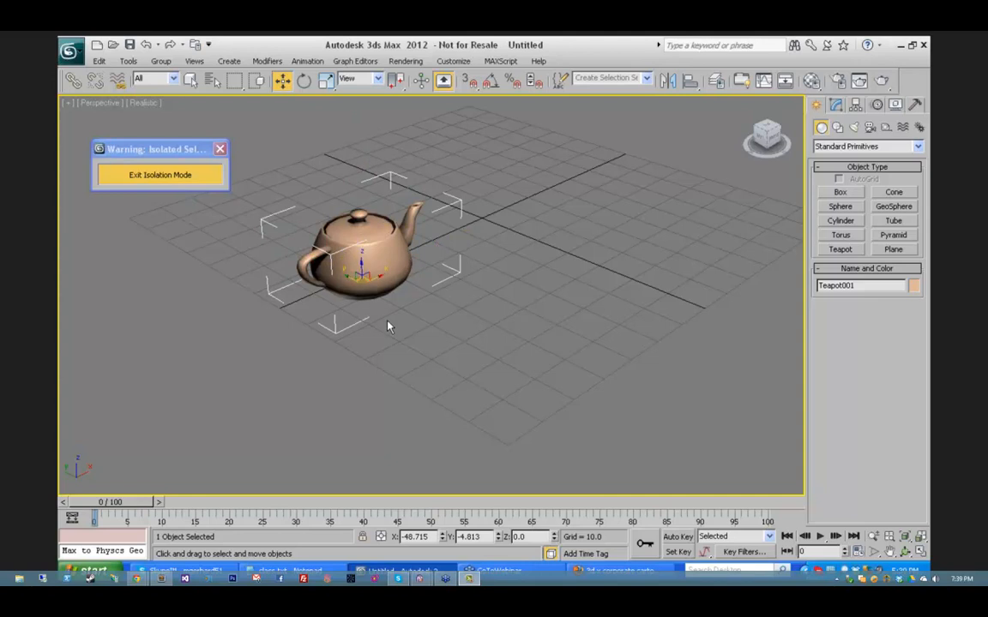
key(-)
key(-)
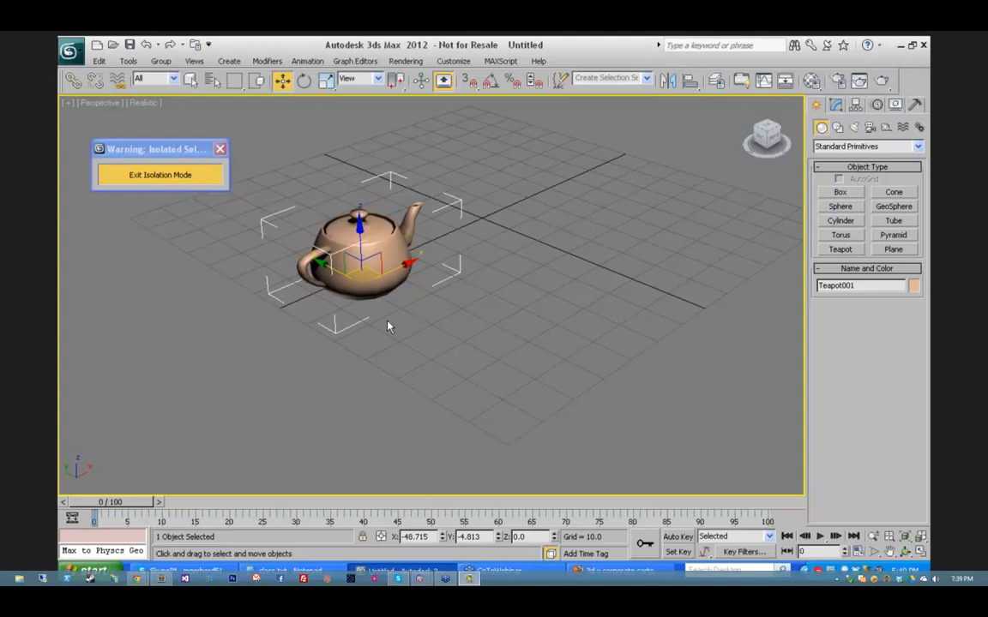
Step: Move the teapot one axis at a time to about X -52, Y -26 and Z -38
click(304, 80)
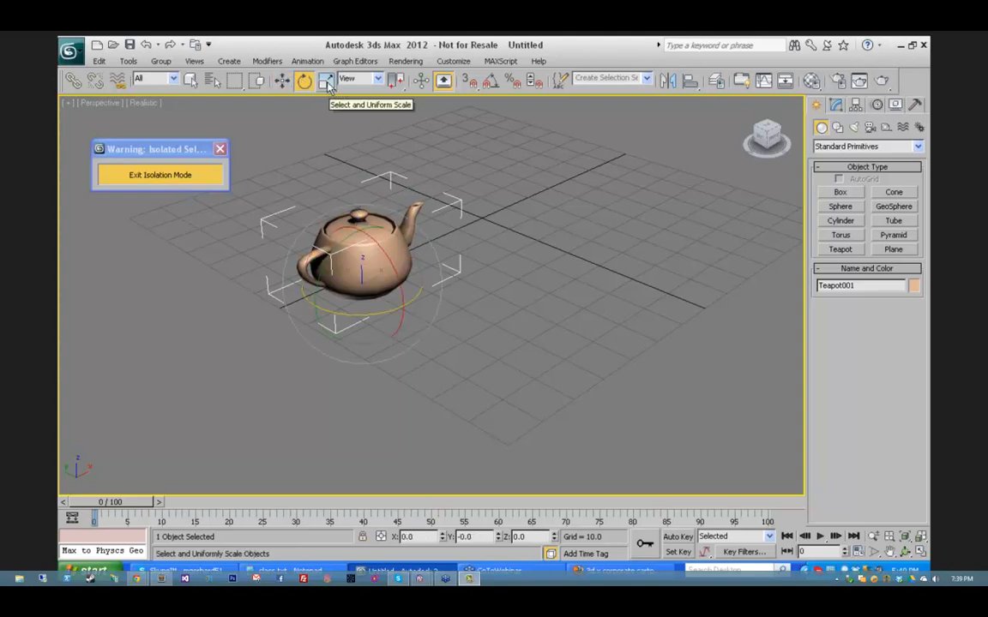
click(282, 80)
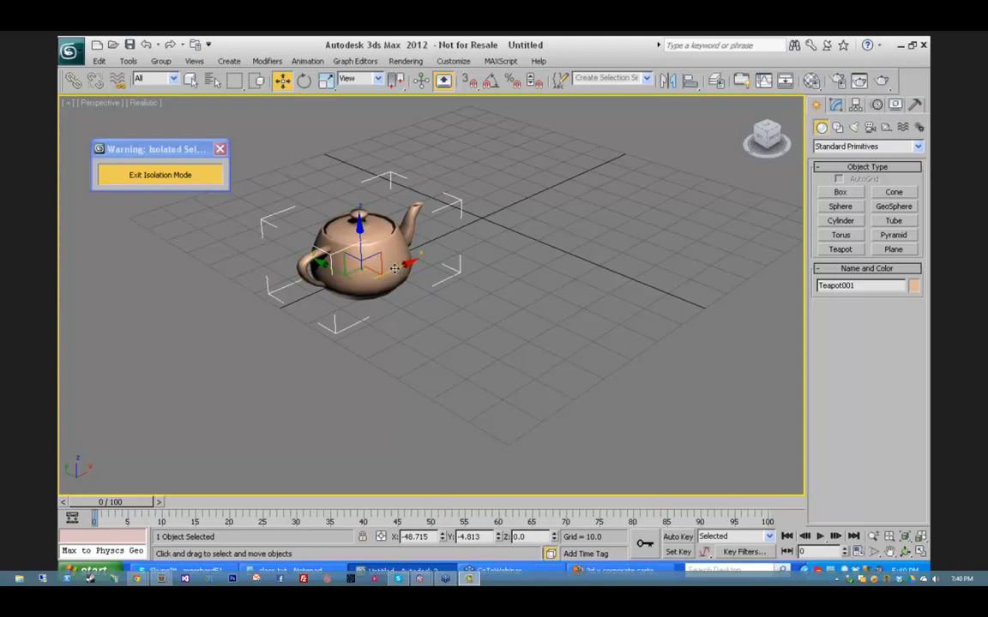
drag(394, 269, 347, 287)
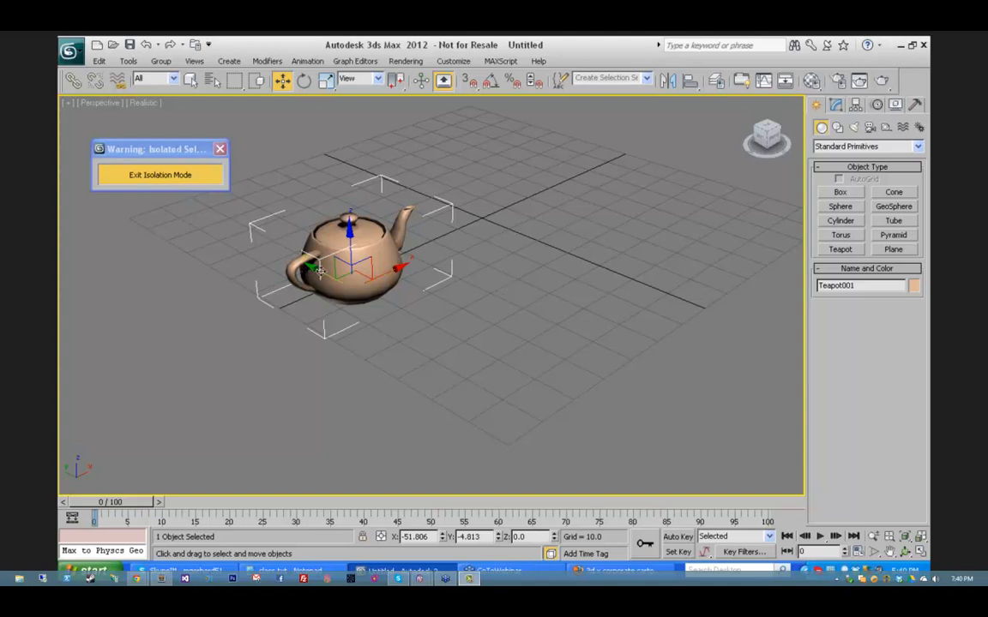
drag(319, 272, 410, 315)
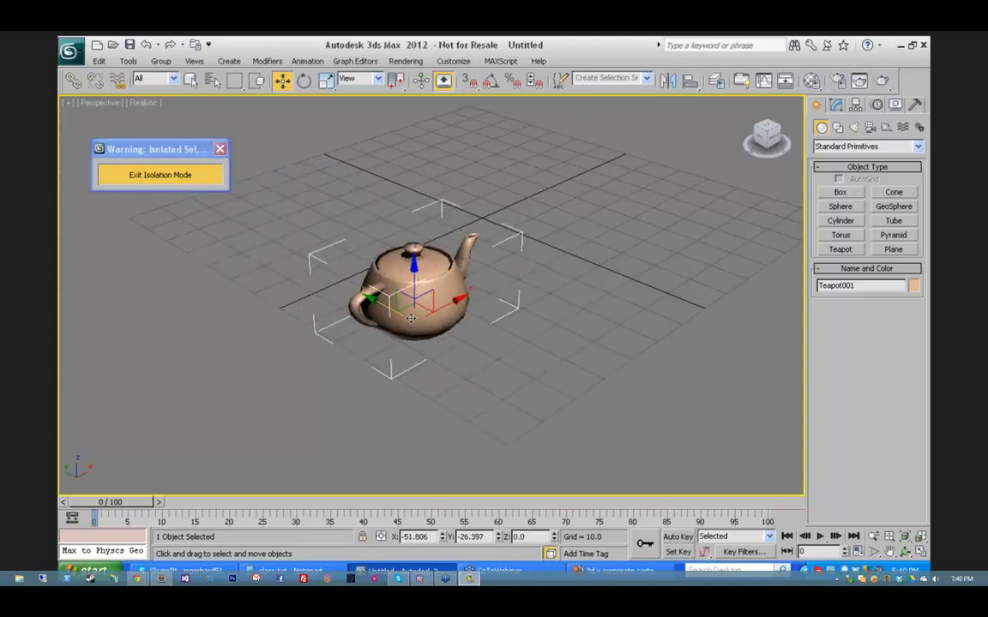
drag(414, 277, 407, 402)
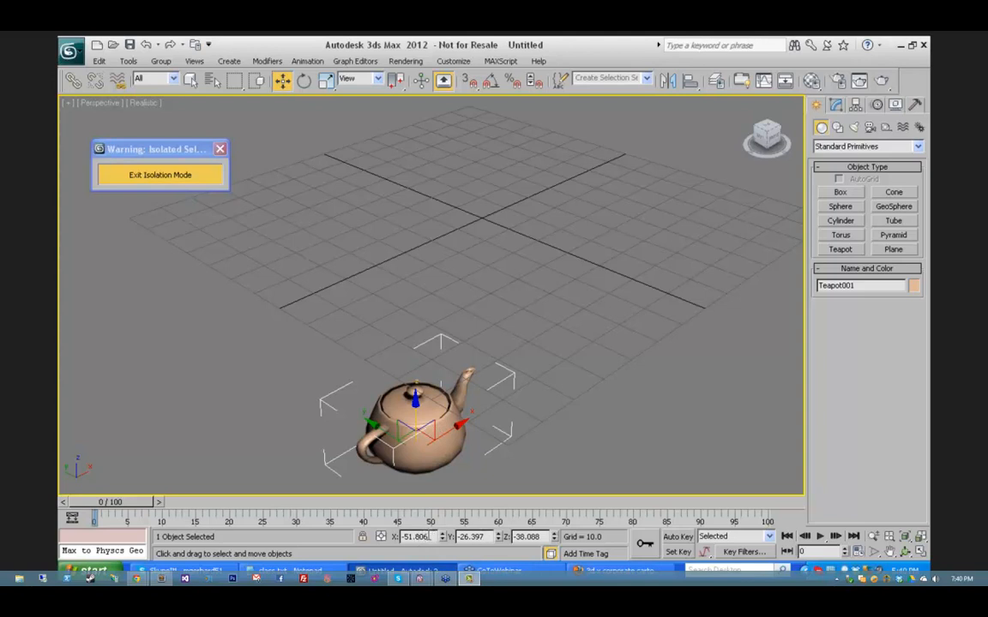
Step: Reset the teapot's X, Y and Z position values to 0
right_click(444, 537)
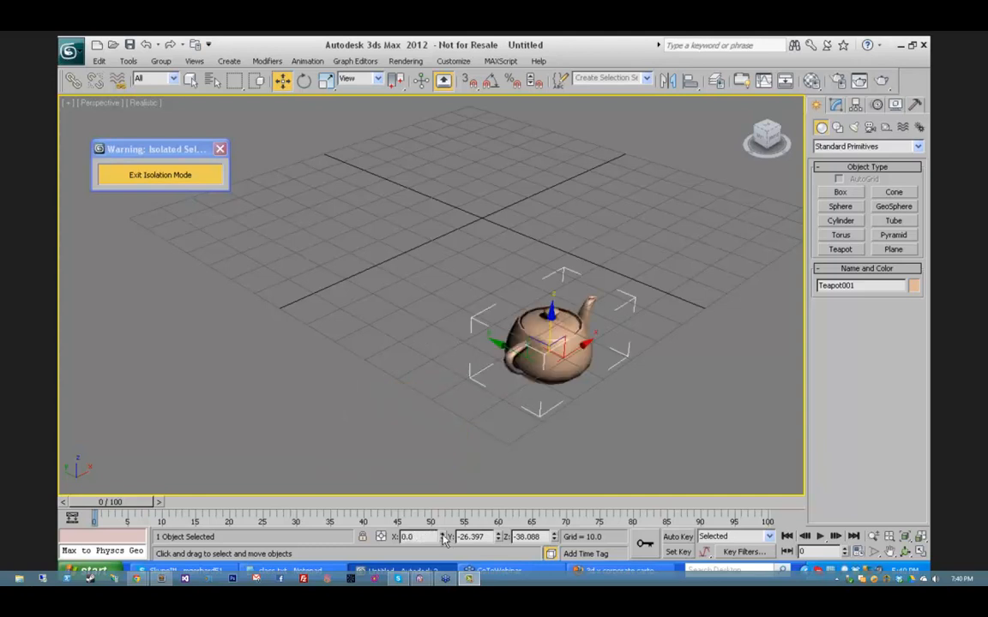
right_click(498, 538)
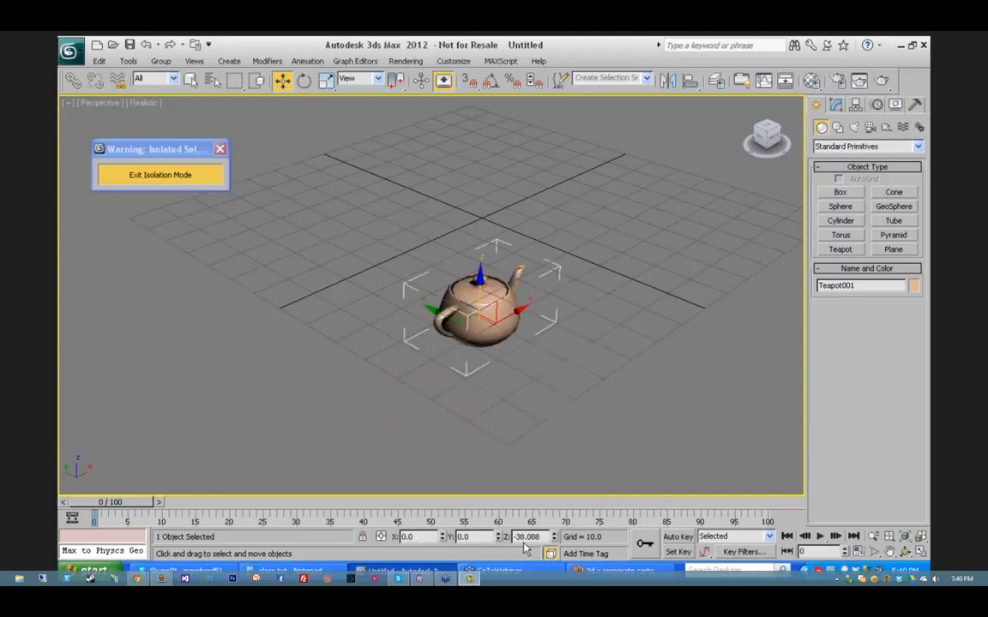
right_click(554, 538)
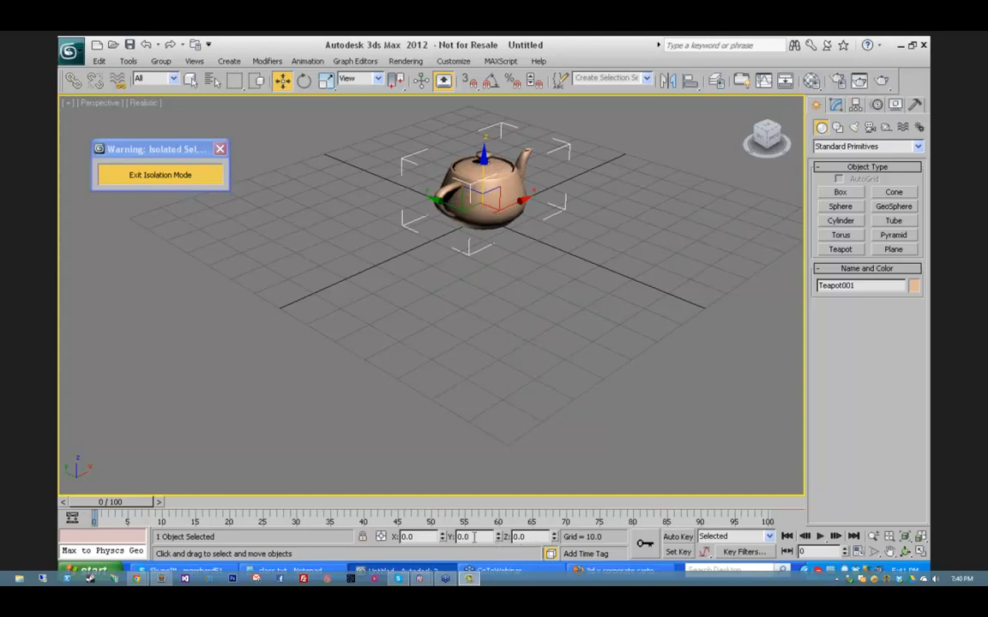
Step: Adjust the teapot's coordinates to about Y -25 and X -26, and shift it across the ground plane to about X -57, Y -2
drag(498, 538, 445, 50)
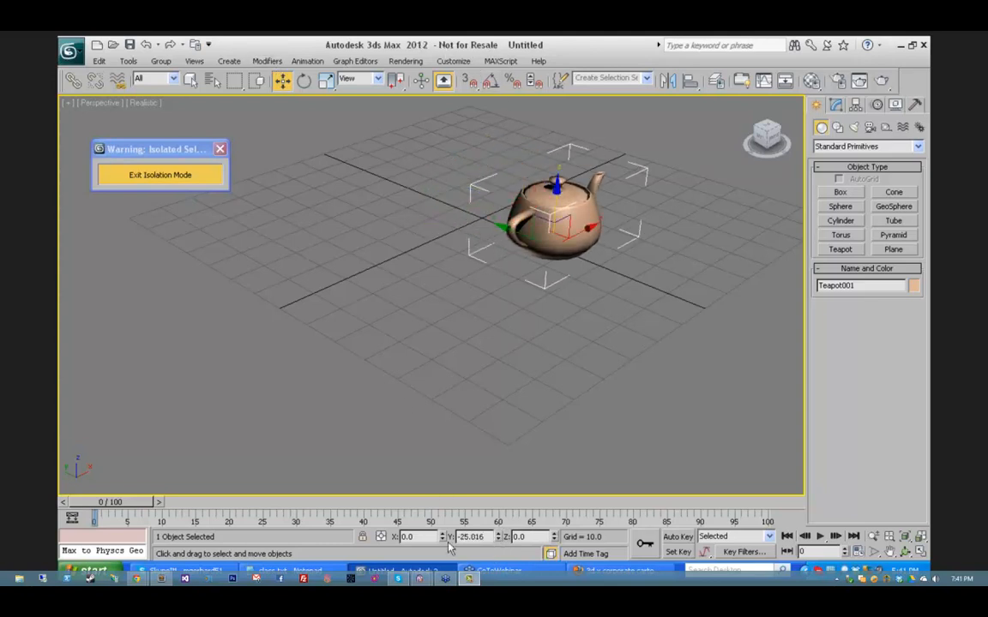
drag(442, 538, 403, 38)
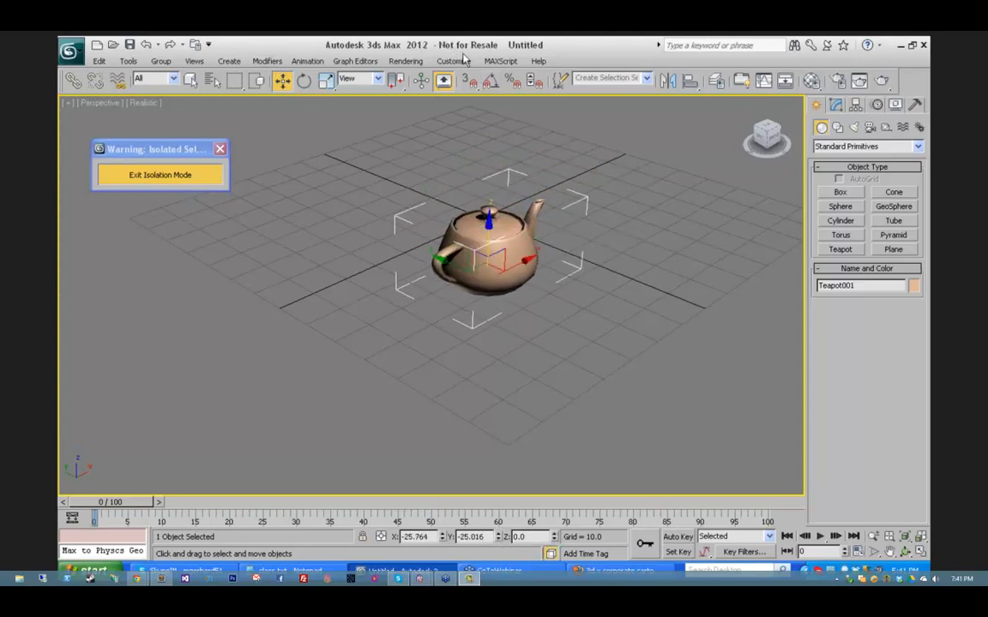
drag(454, 264, 387, 275)
drag(459, 236, 378, 285)
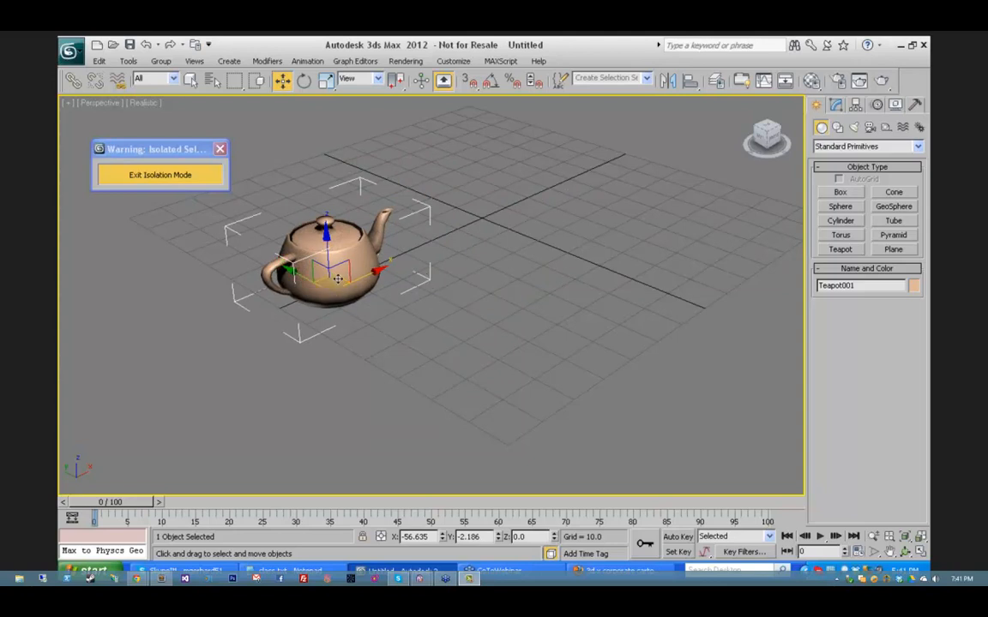
Step: Try moving the teapot in the XZ and YZ planes, undoing each move
drag(339, 279, 457, 306)
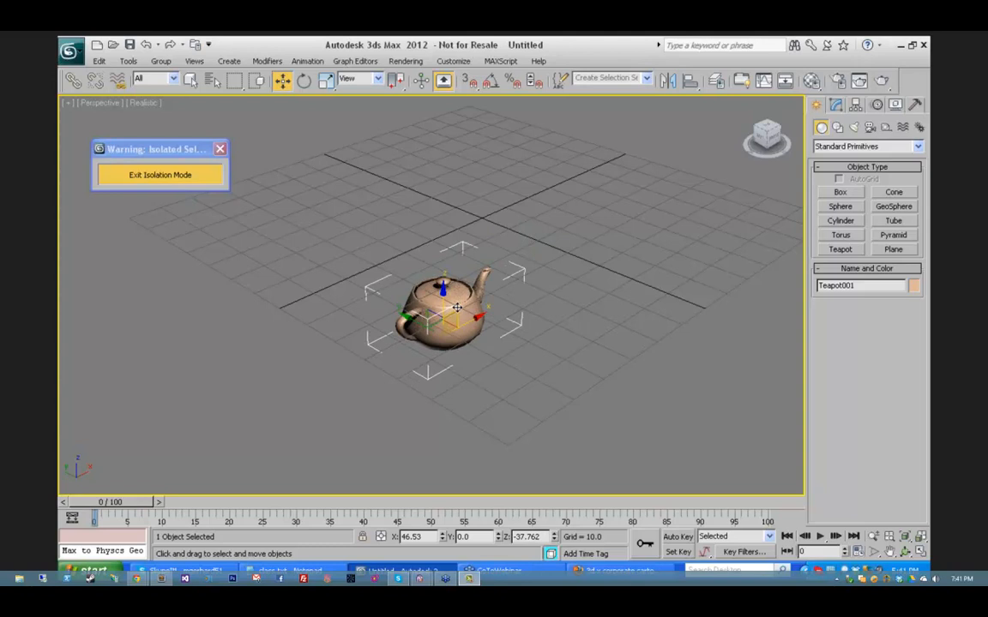
key(ctrl+z)
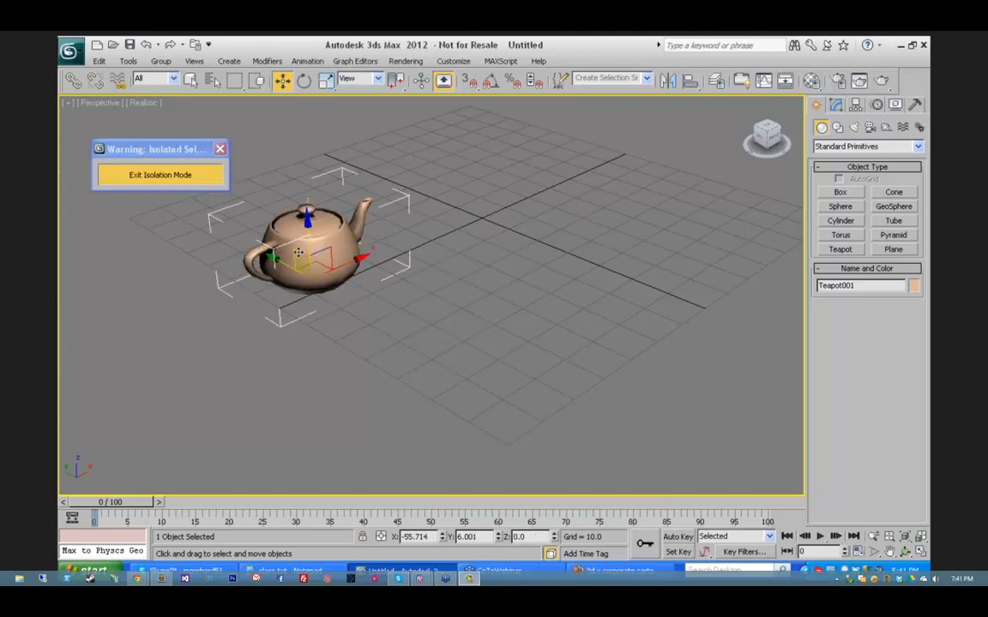
drag(319, 261, 359, 374)
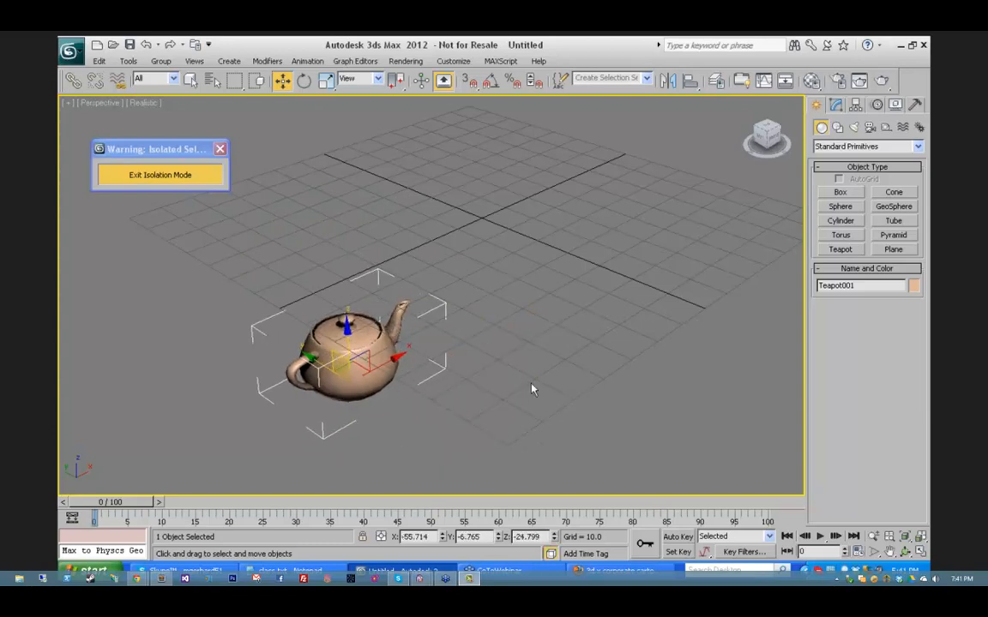
key(ctrl+z)
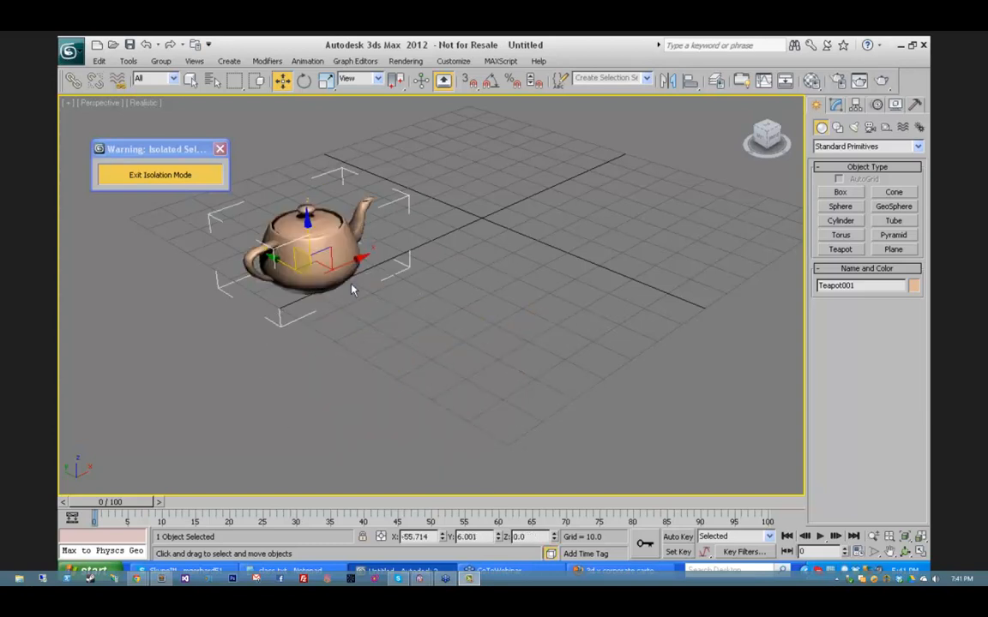
Step: Rotate the teapot about 27 degrees on X, -35 degrees on Y and -53 degrees on Z
click(304, 81)
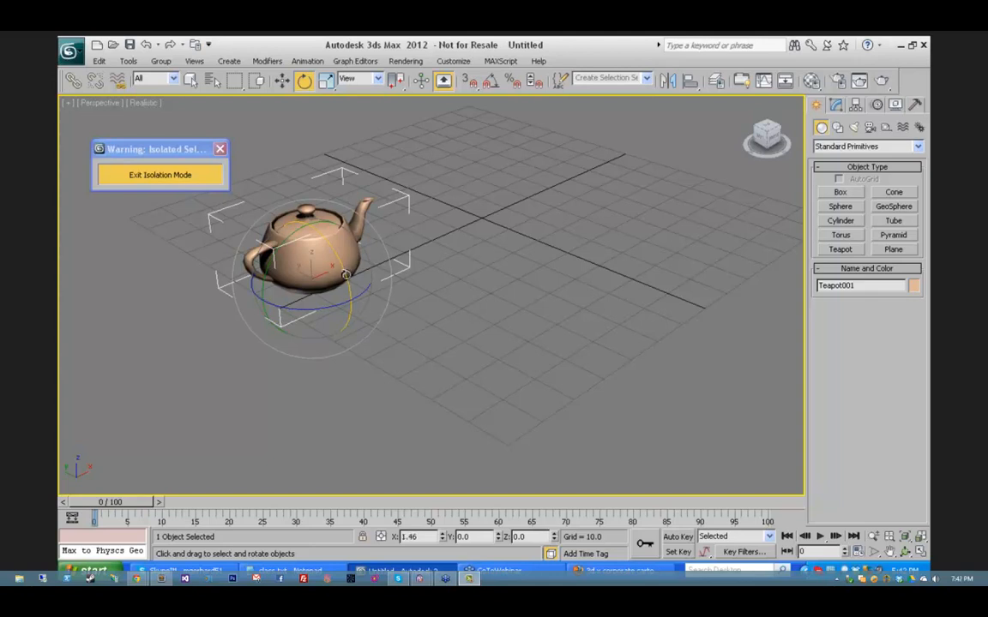
drag(345, 271, 338, 311)
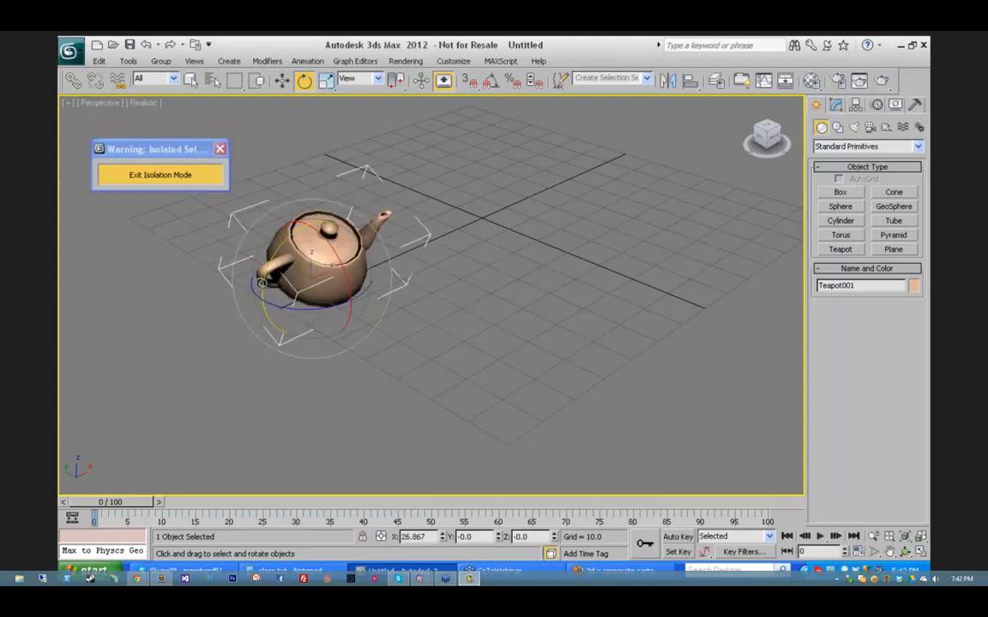
drag(262, 282, 209, 284)
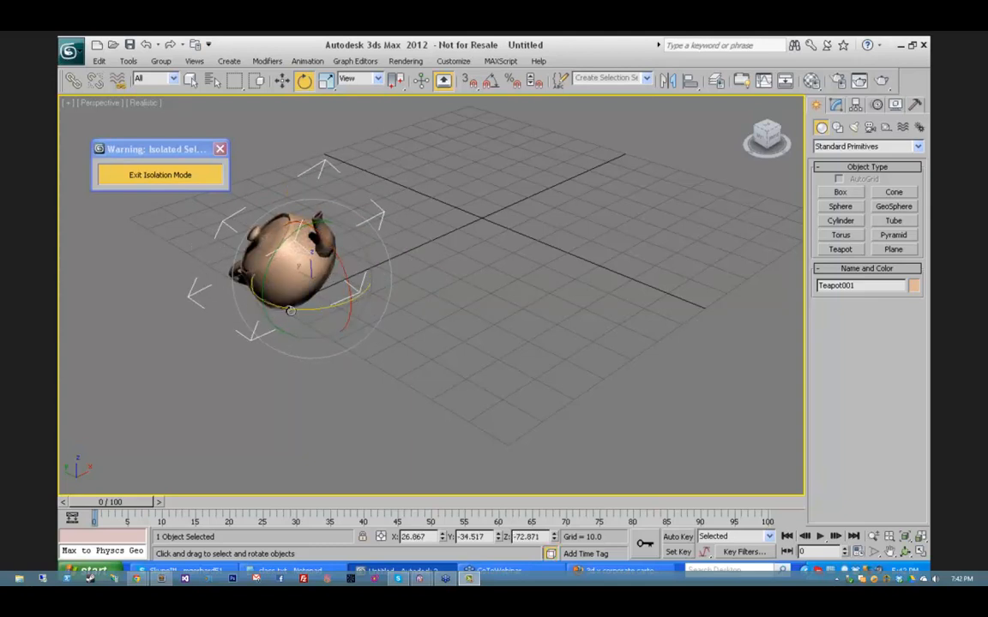
drag(291, 312, 324, 267)
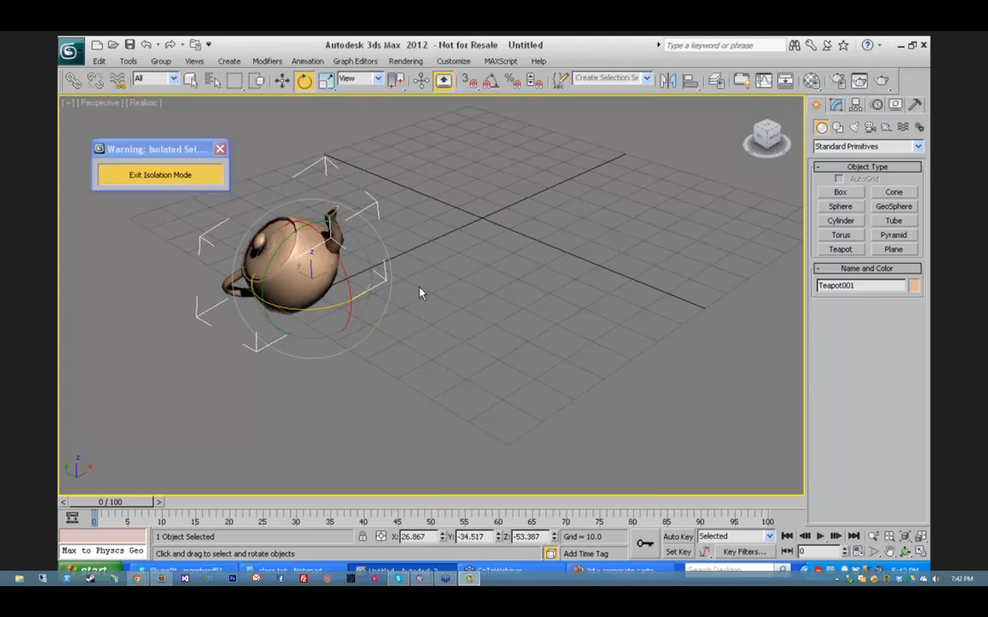
Step: Undo all of the teapot's rotations and turn on Angle Snap
key(ctrl+z)
key(ctrl+z)
key(ctrl+z)
key(ctrl+z)
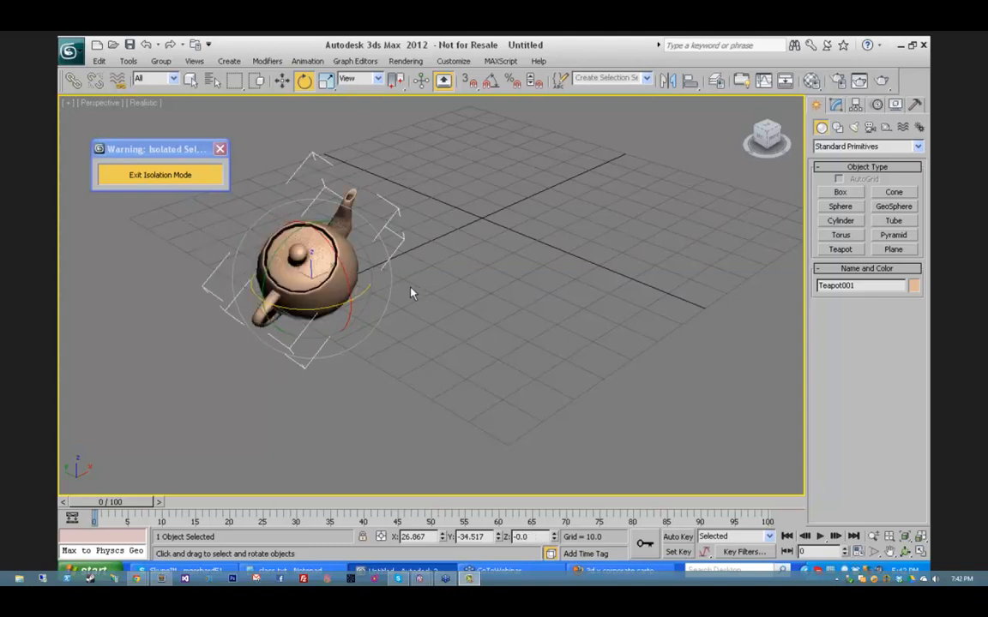
click(158, 46)
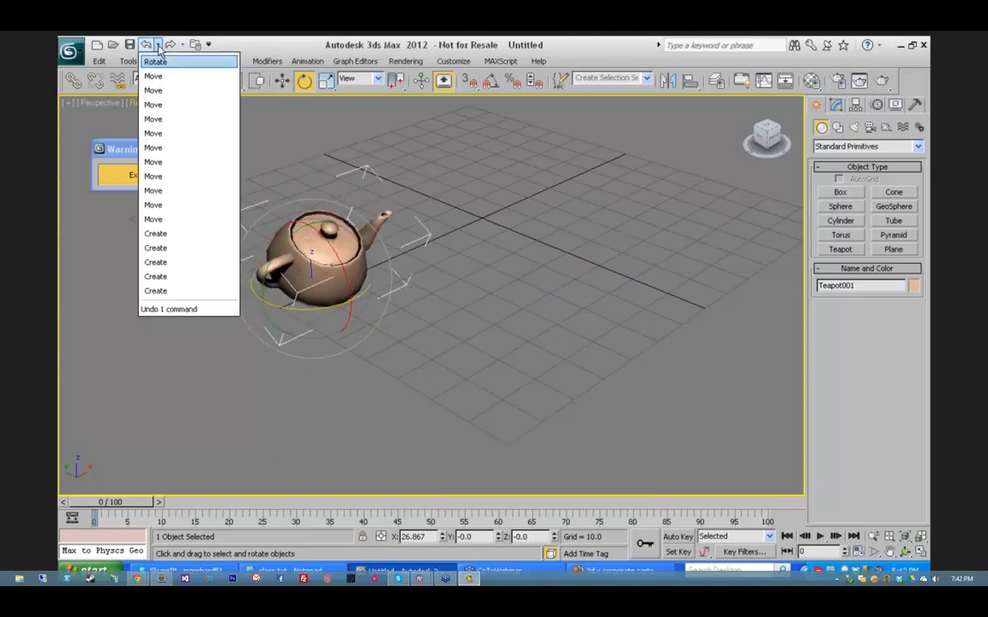
click(156, 61)
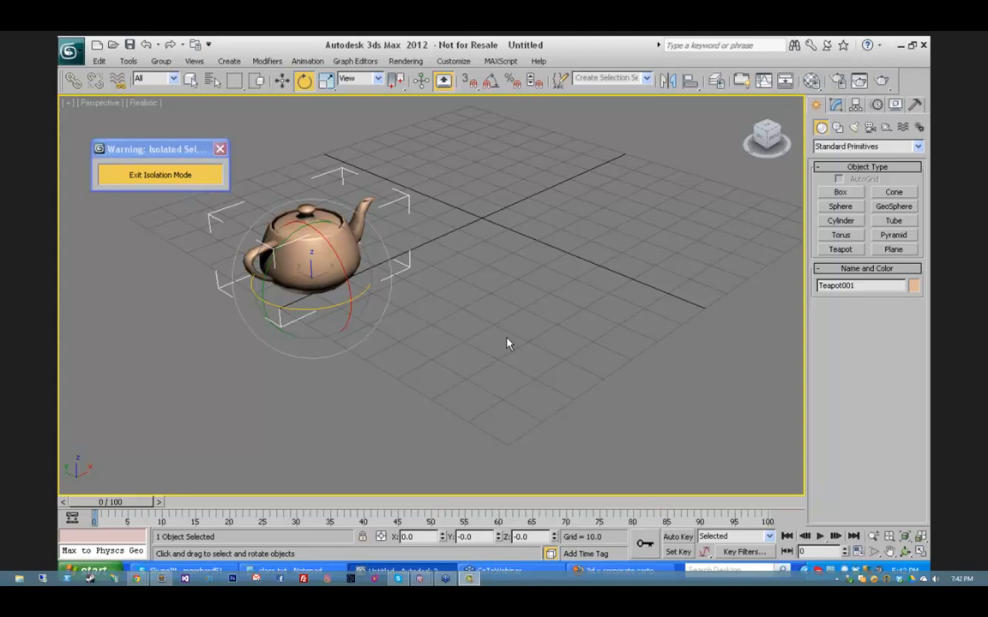
key(a)
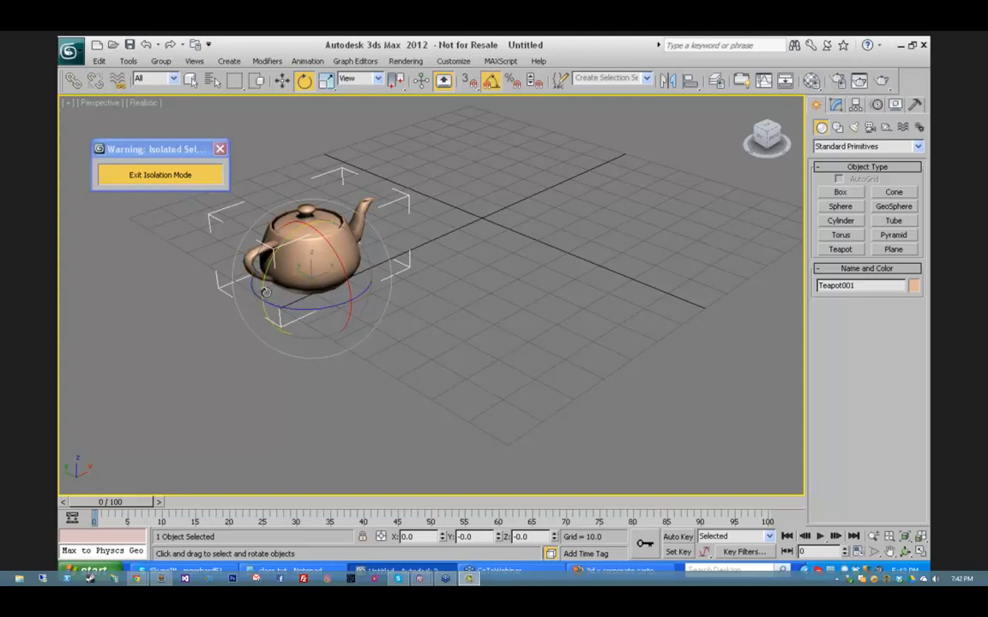
Step: Rotate the teapot to -10 degrees on Y and -30 degrees on Z using Angle Snap, and turn the snap off
click(495, 84)
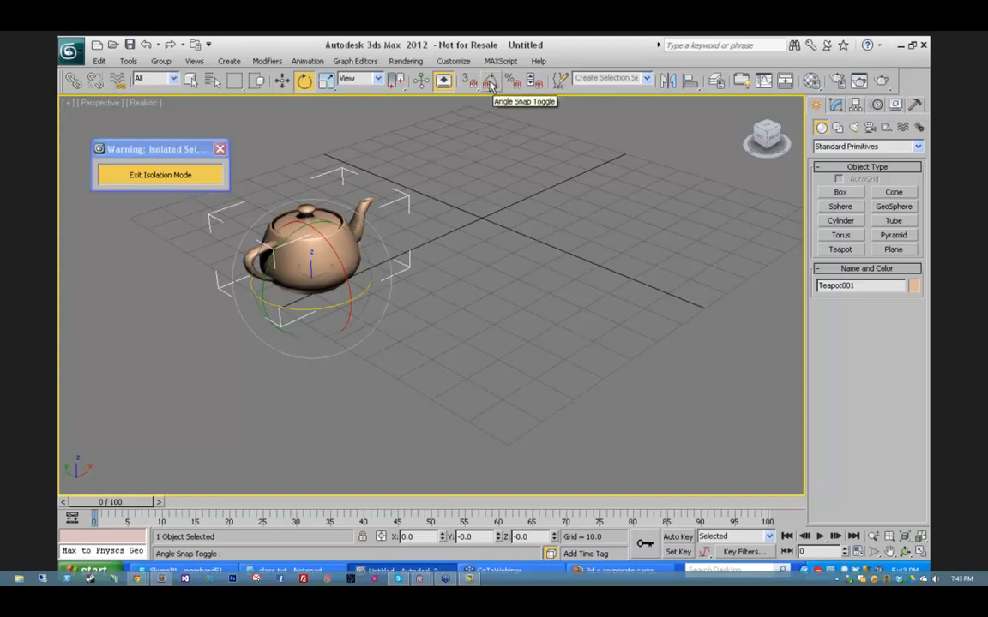
click(492, 79)
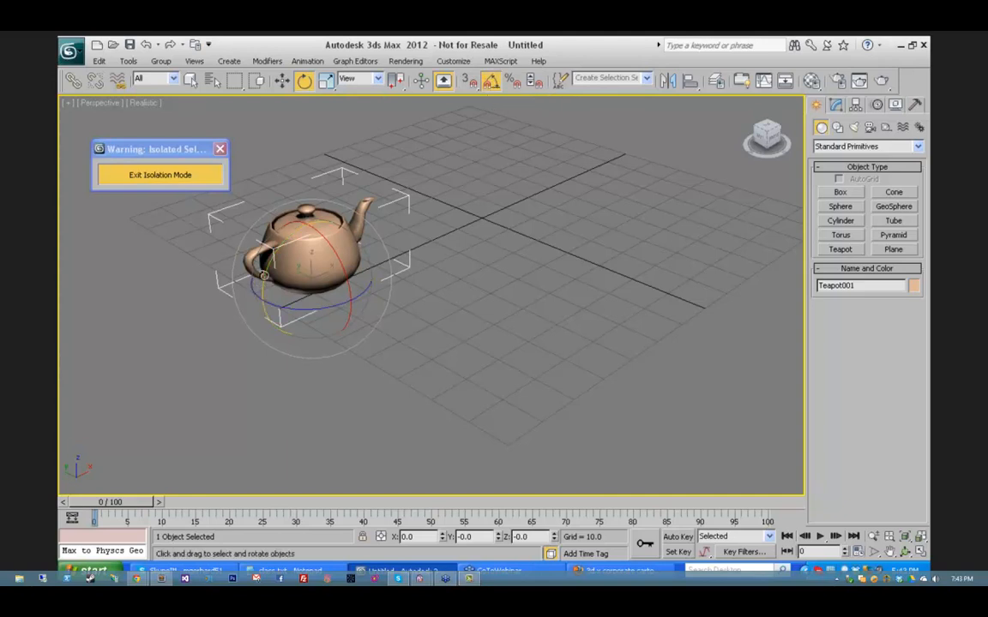
drag(263, 274, 263, 257)
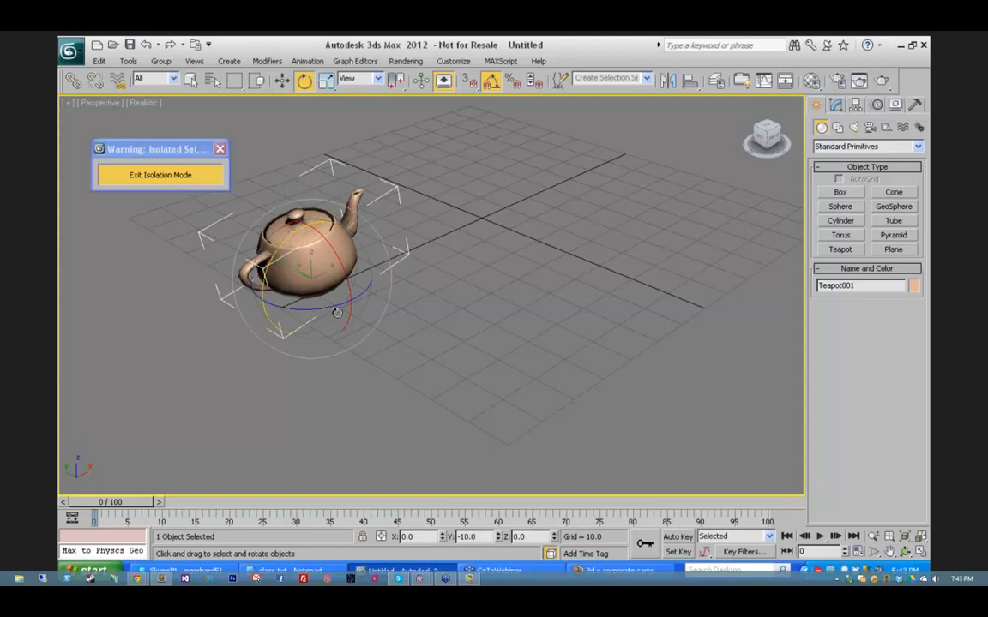
drag(331, 306, 307, 306)
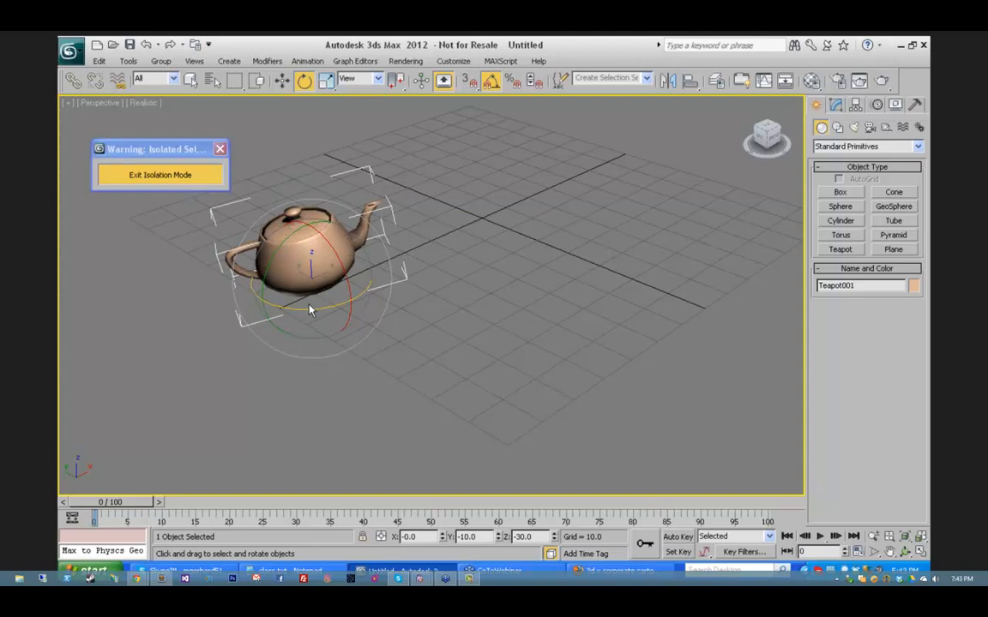
click(493, 86)
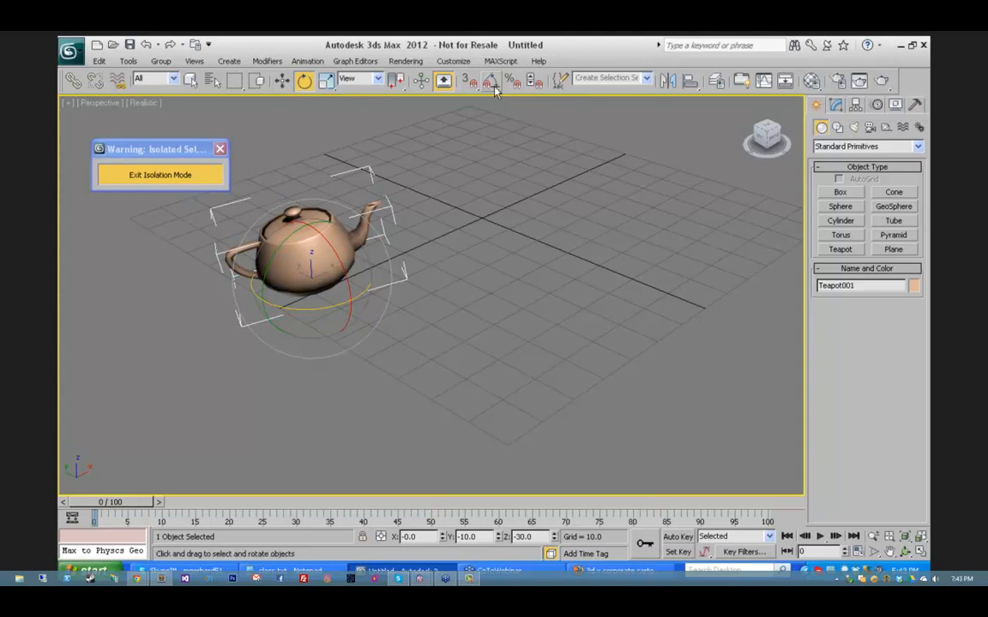
Step: Review the transform gizmo settings in the preferences and leave them without changes
click(452, 62)
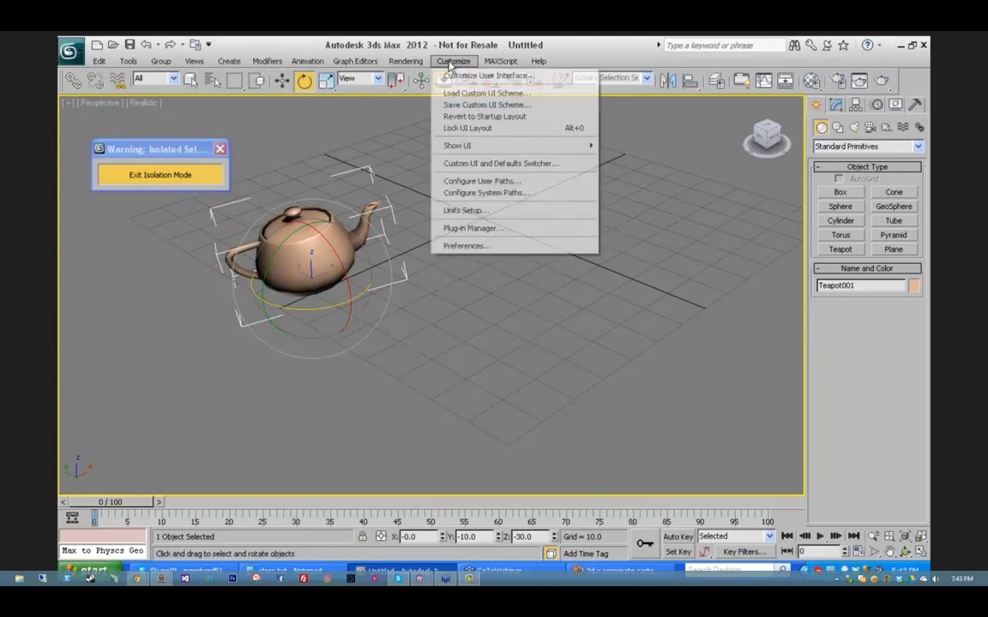
click(462, 245)
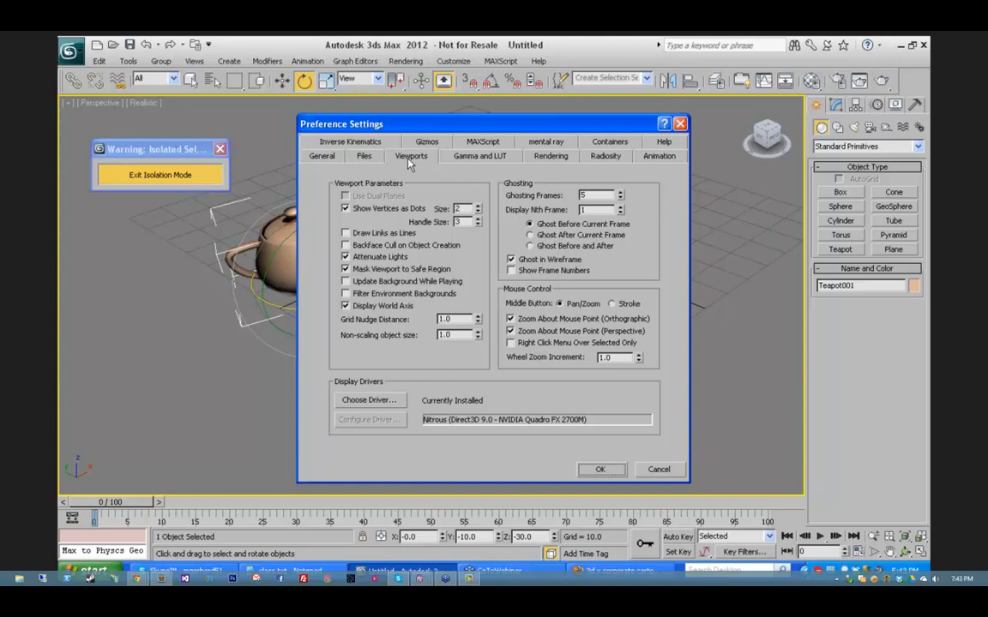
click(427, 142)
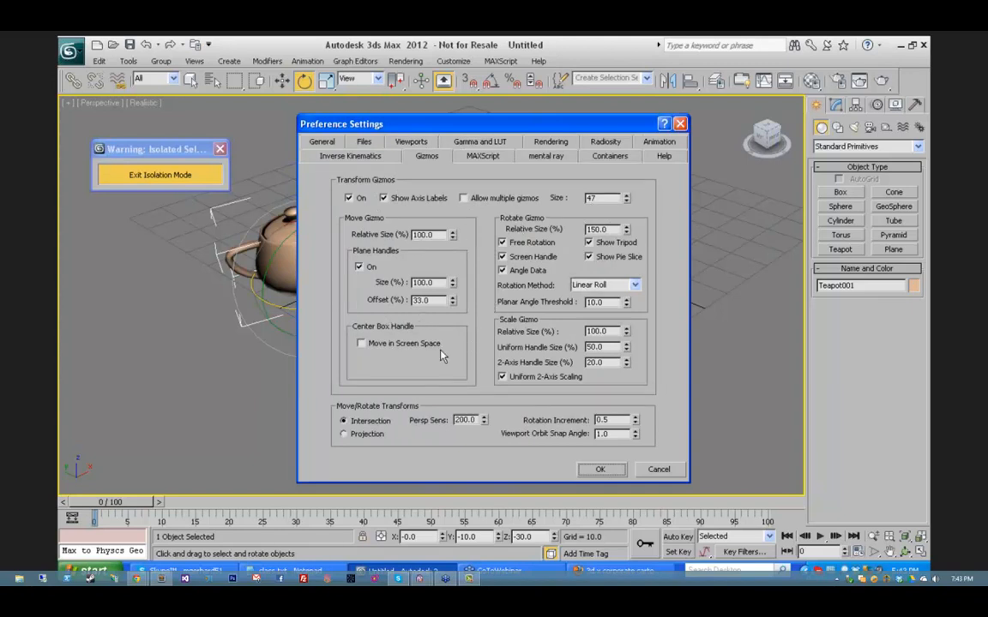
click(659, 470)
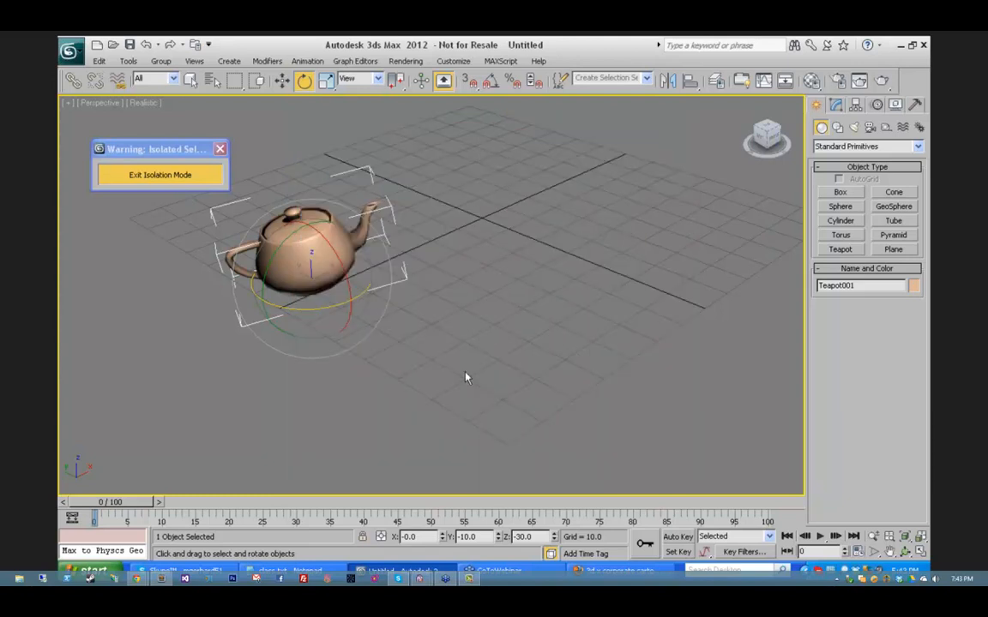
Step: Move the teapot in the YZ plane to about Y 10, Z 6, hiding the transform gizmo on the way
key(w)
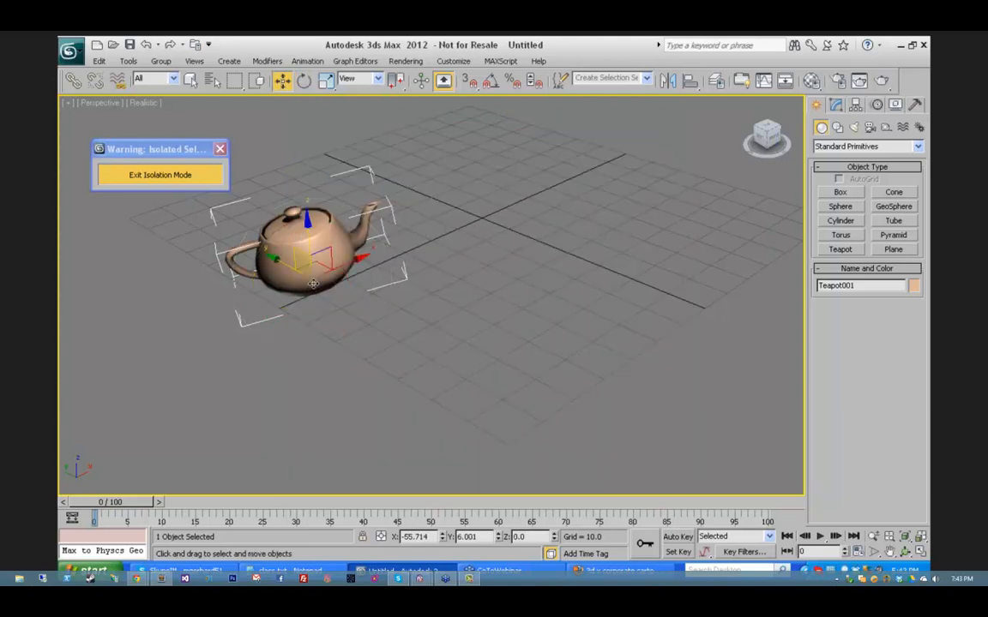
drag(315, 281, 335, 254)
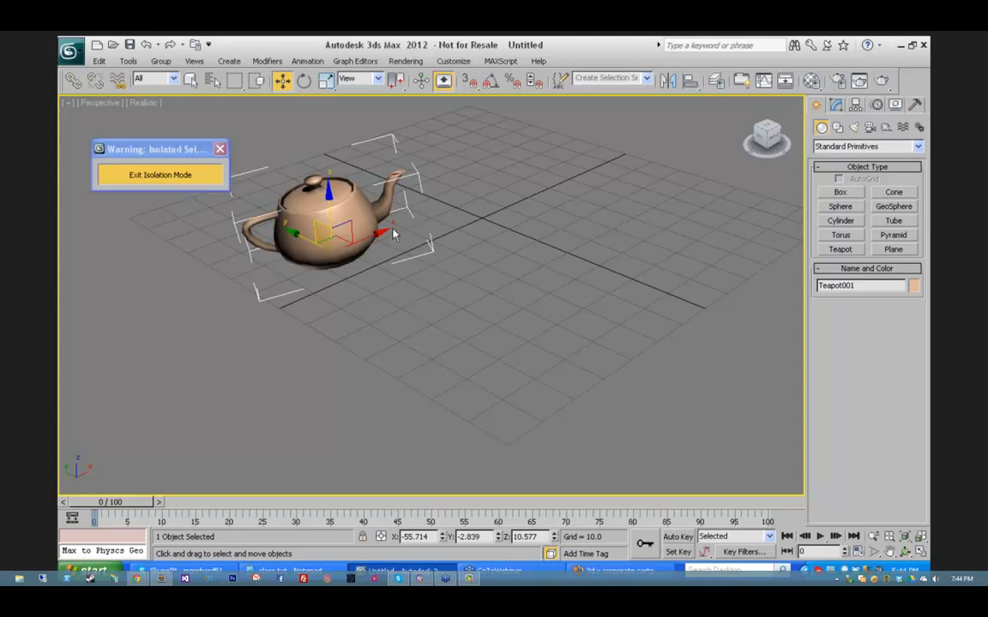
key(x)
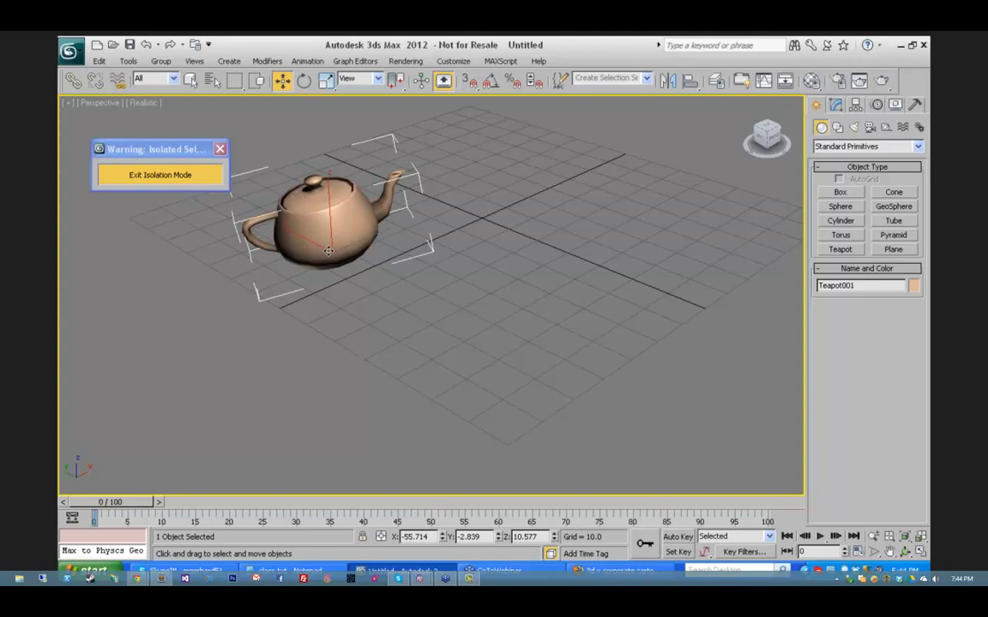
drag(294, 227, 324, 193)
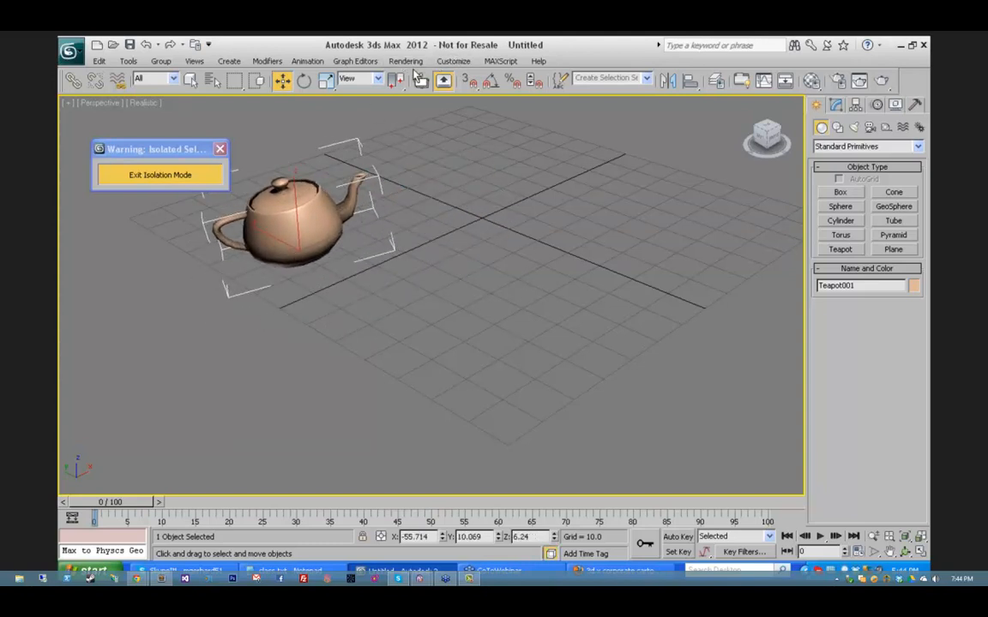
Step: View the teapot's absolute and offset coordinates in Move Transform Type-In and close it
click(128, 62)
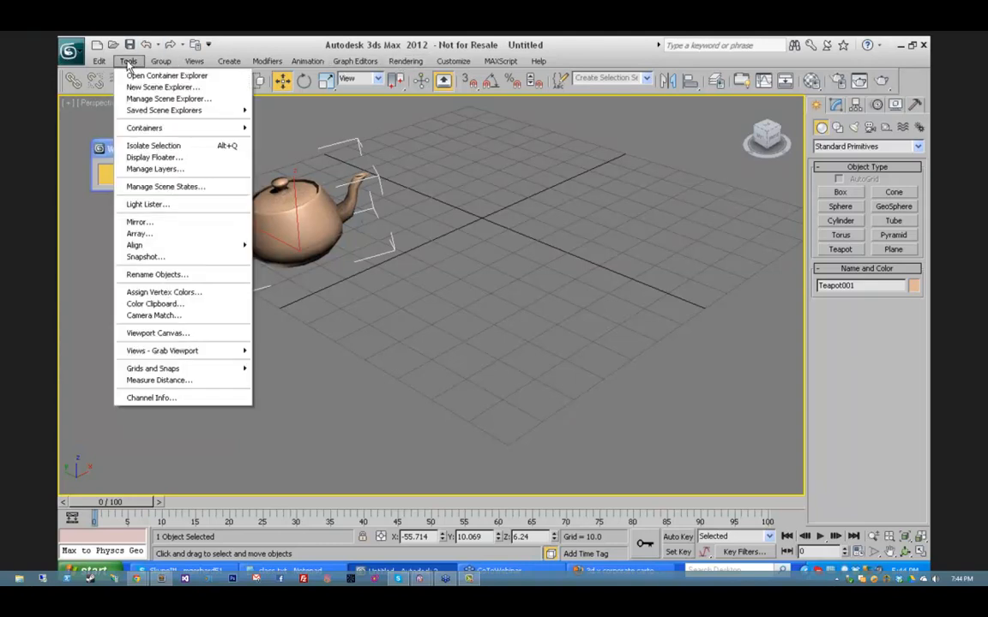
mouse_move(102, 65)
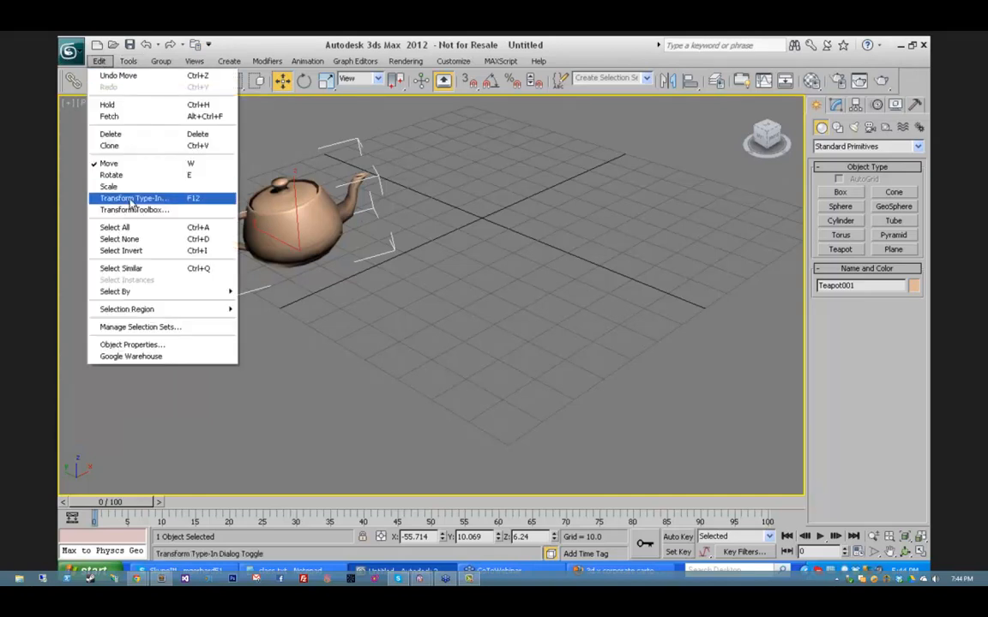
click(128, 198)
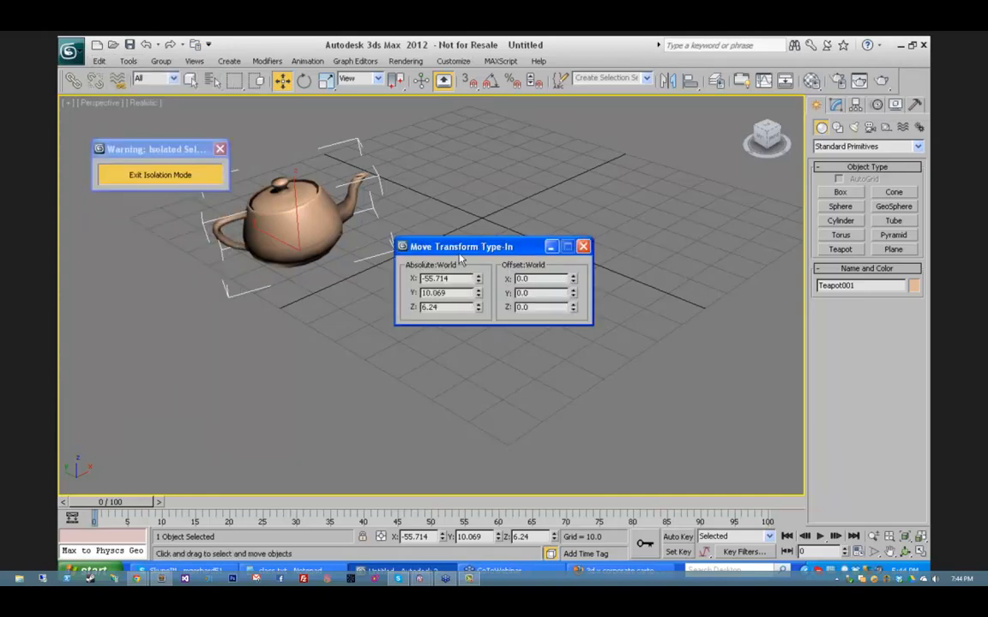
drag(481, 247, 536, 173)
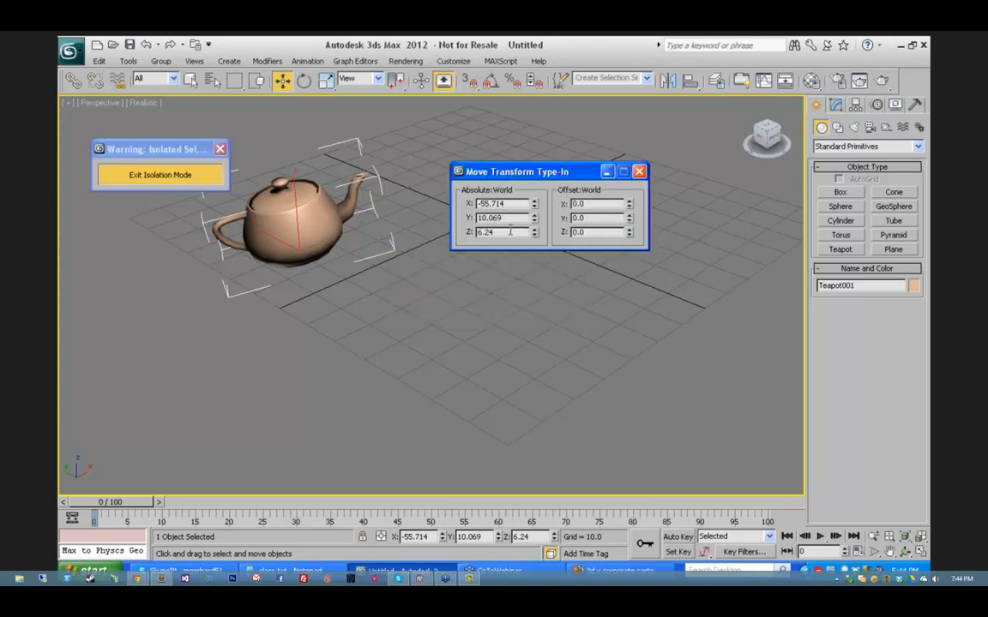
click(639, 171)
Step: Look over the rotate, size, pivot alignment and object options of the Transform Toolbox and close it
click(101, 61)
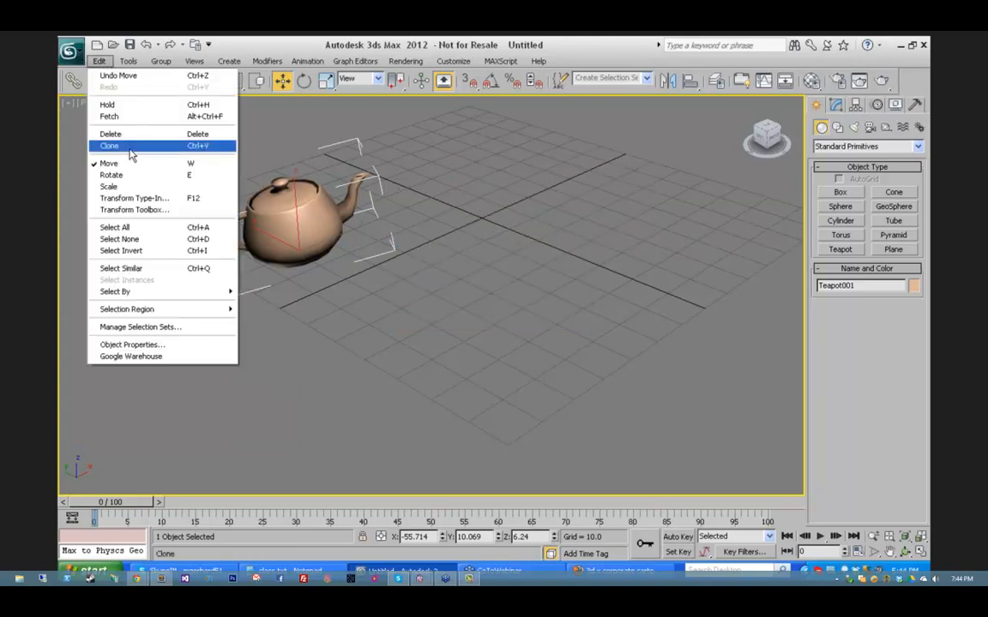
click(135, 209)
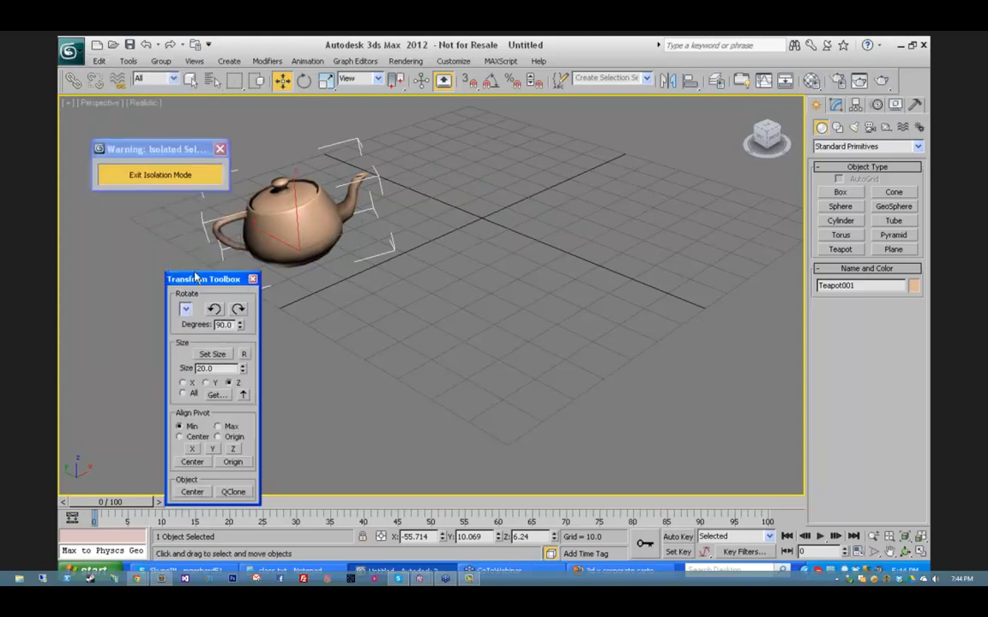
drag(606, 141, 555, 152)
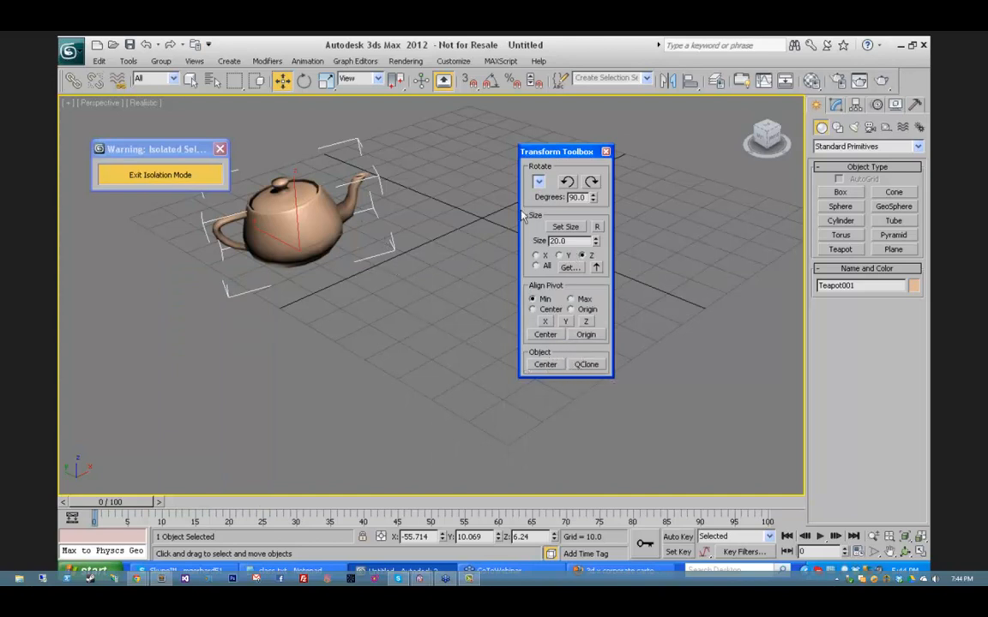
drag(593, 198, 598, 177)
click(606, 152)
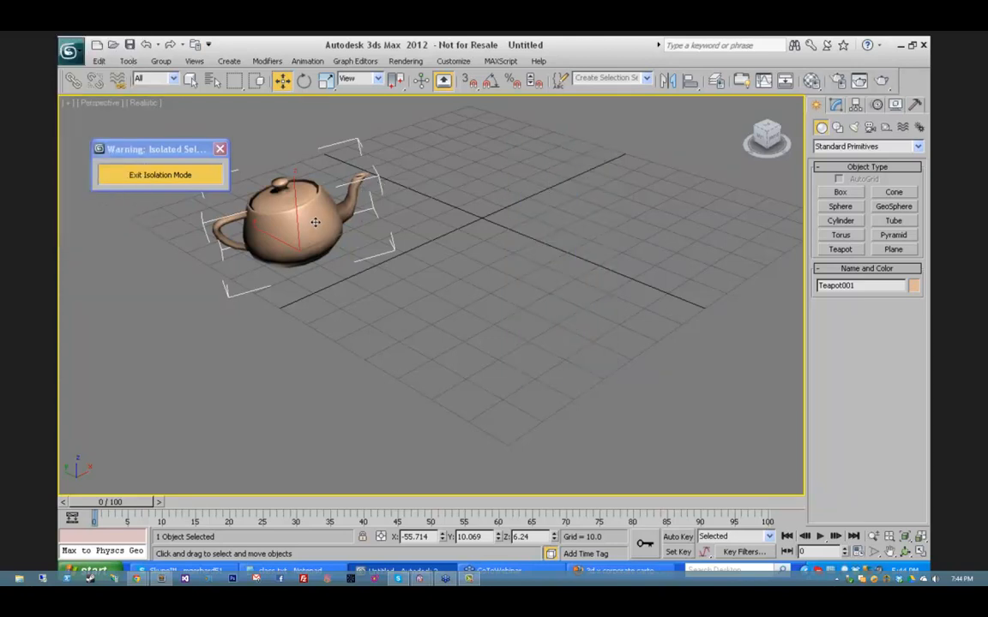
Step: Center the teapot's pivot on the object with Affect Pivot Only, and move the pivot along X to about -77 at the handle
click(857, 105)
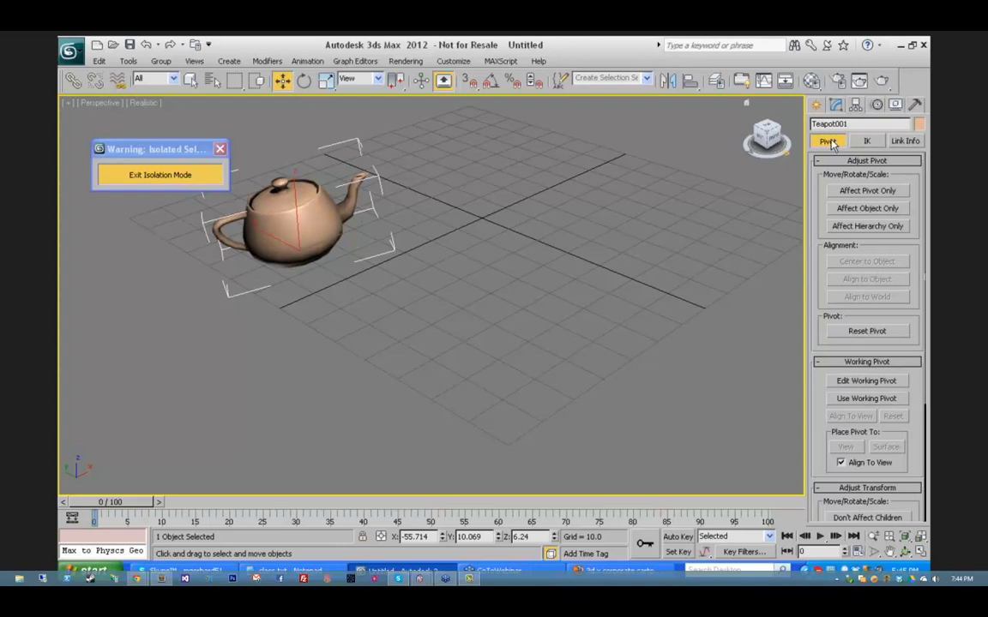
click(866, 191)
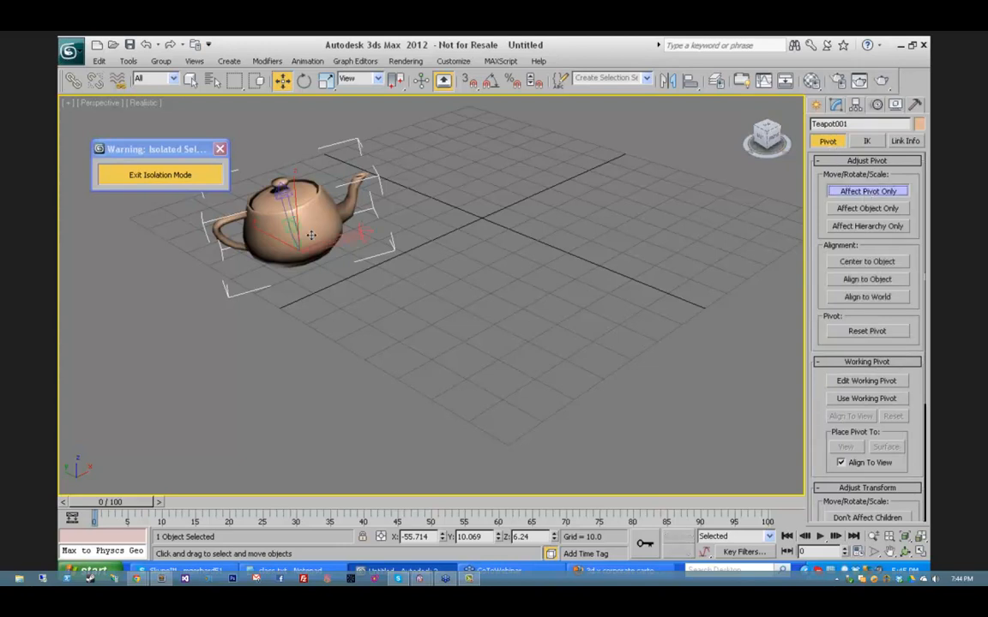
click(869, 262)
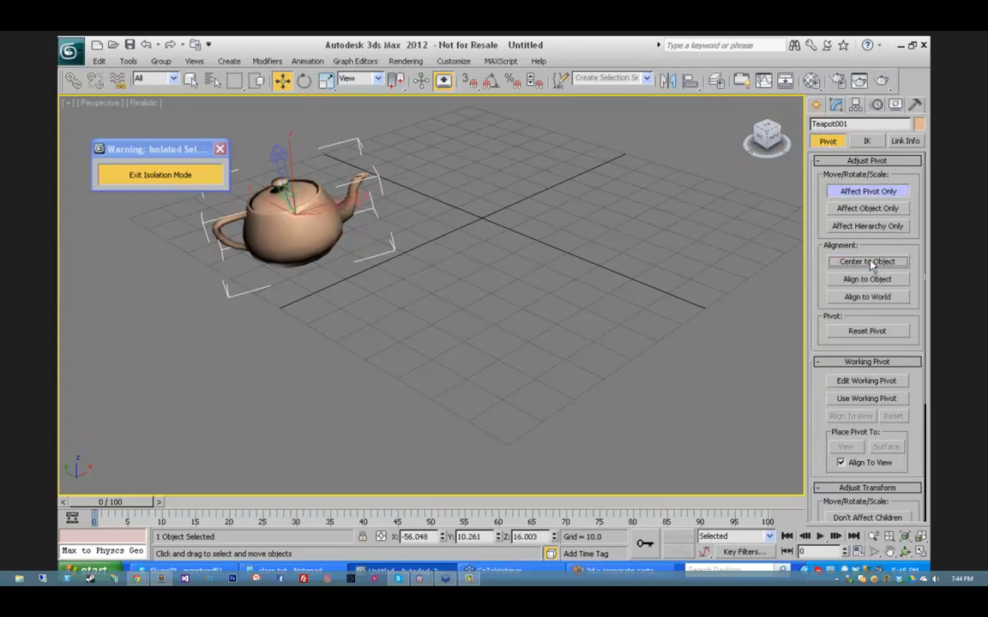
right_click(301, 145)
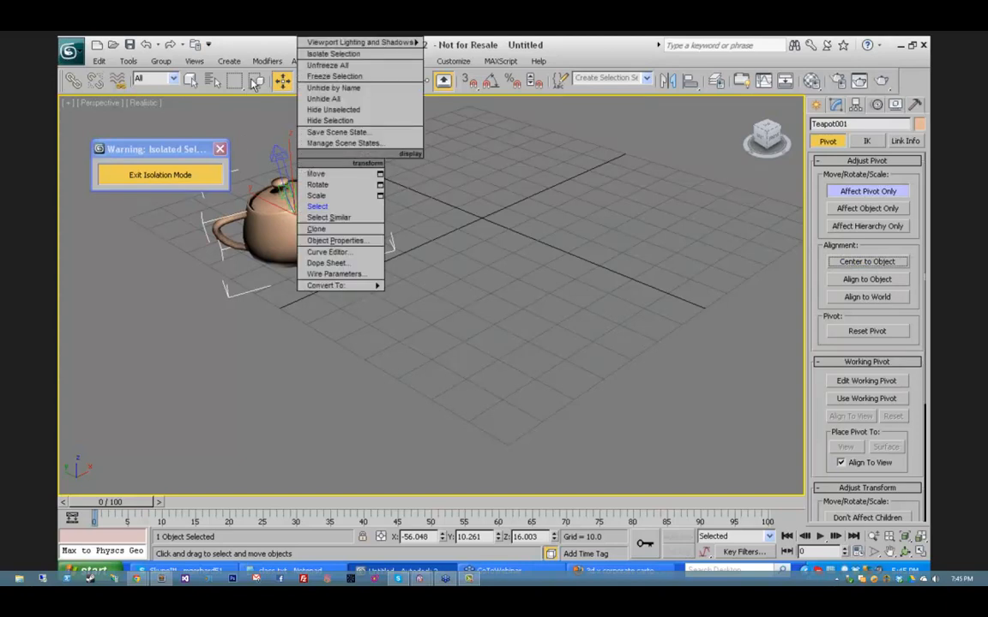
click(320, 173)
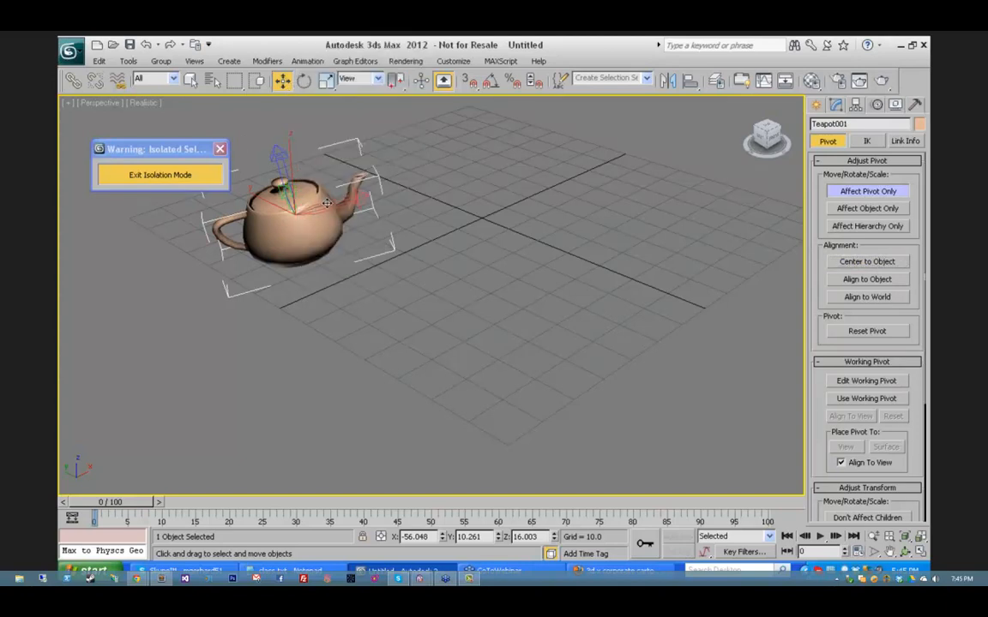
drag(329, 203, 221, 224)
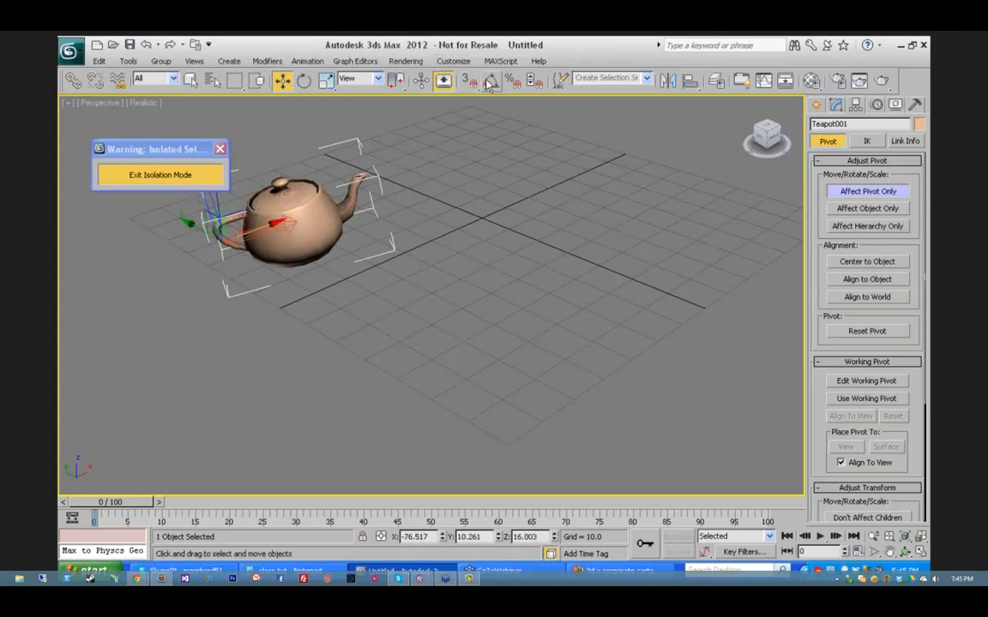
Step: Turn on 3D grid-point snapping and snap the pivot to X 0, Y 50, Z 0 and on to X -50, Y 40, Z 0
click(469, 80)
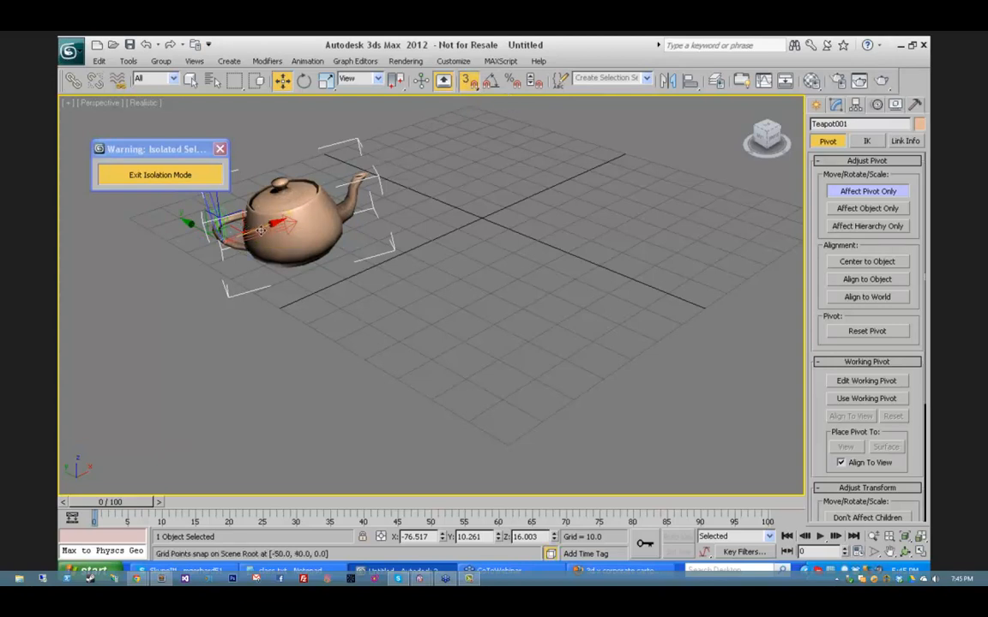
drag(257, 229, 364, 174)
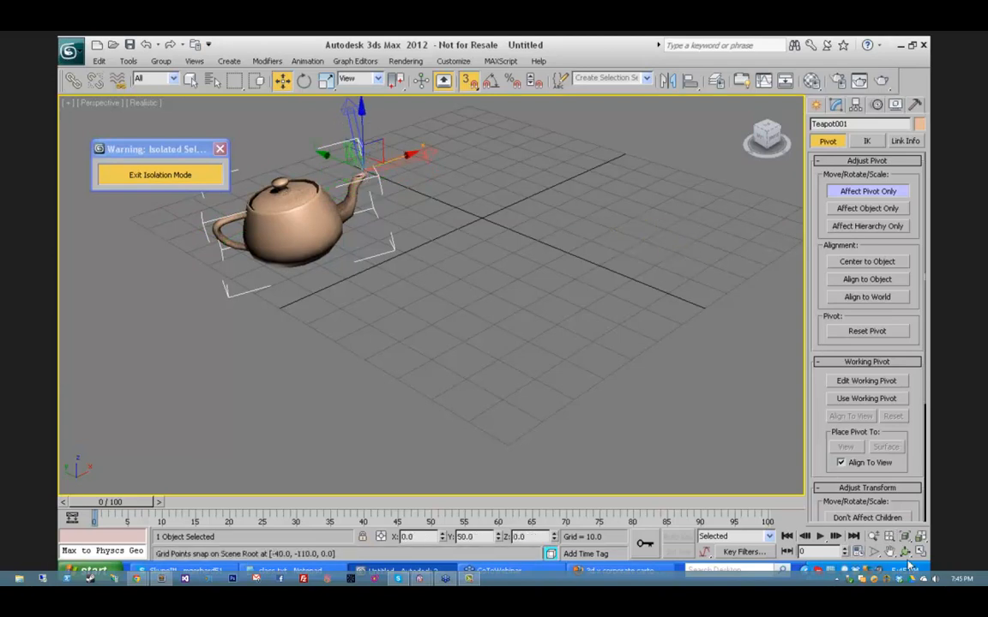
key(e)
drag(382, 232, 326, 244)
right_click(326, 244)
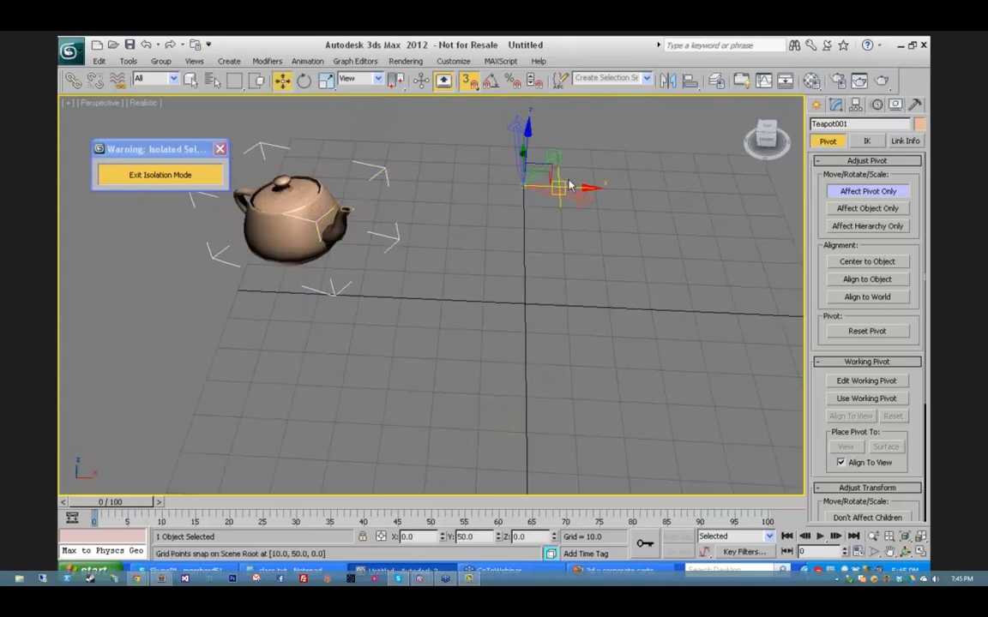
drag(559, 183, 357, 201)
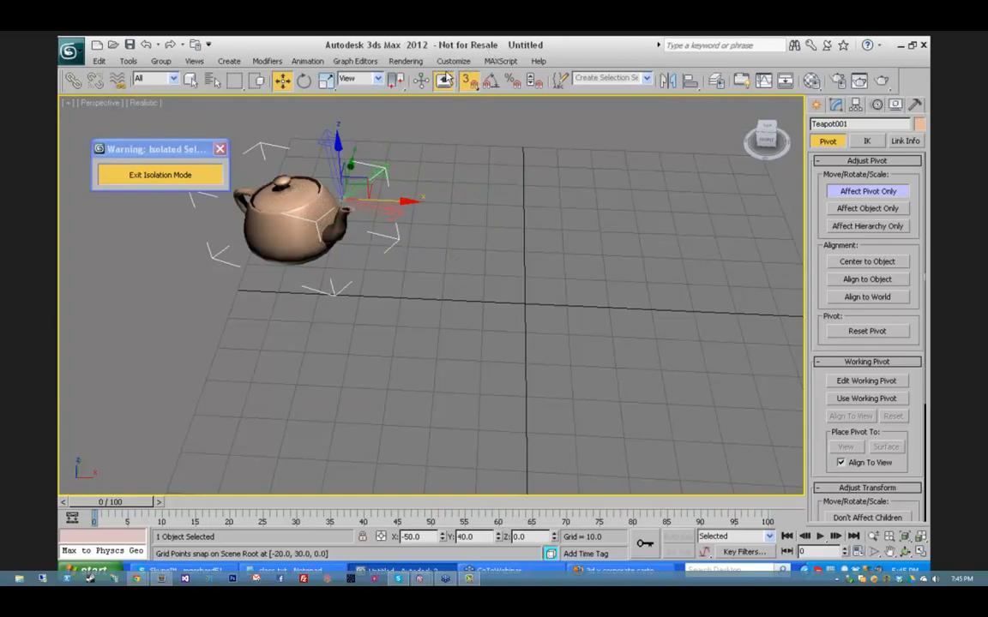
Step: Switch snapping from Grid Points to Vertex and snap the pivot to the teapot's spout at about X -42, Y 1, Z 24
right_click(470, 79)
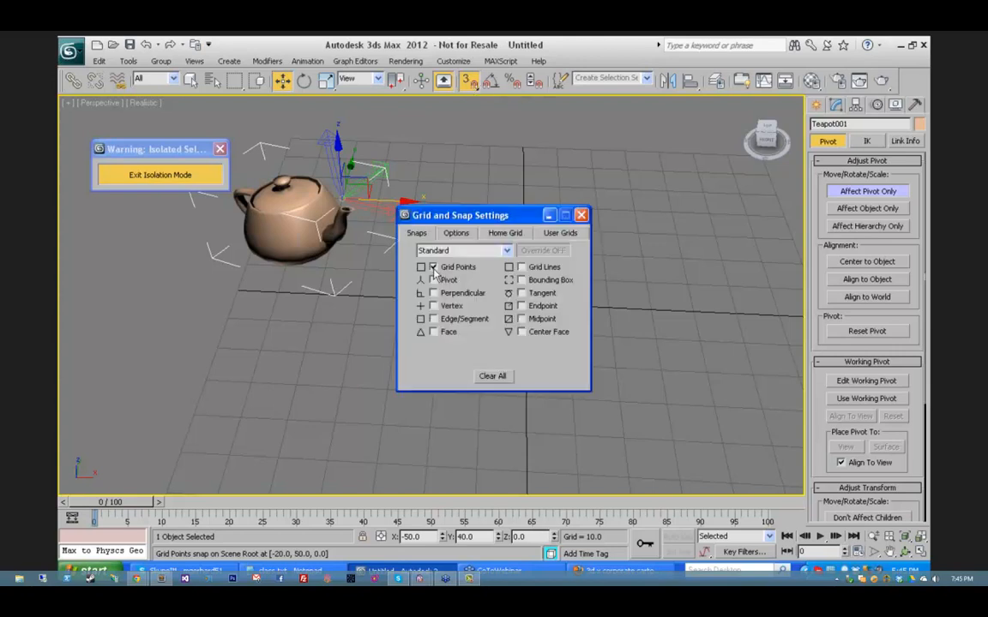
click(433, 305)
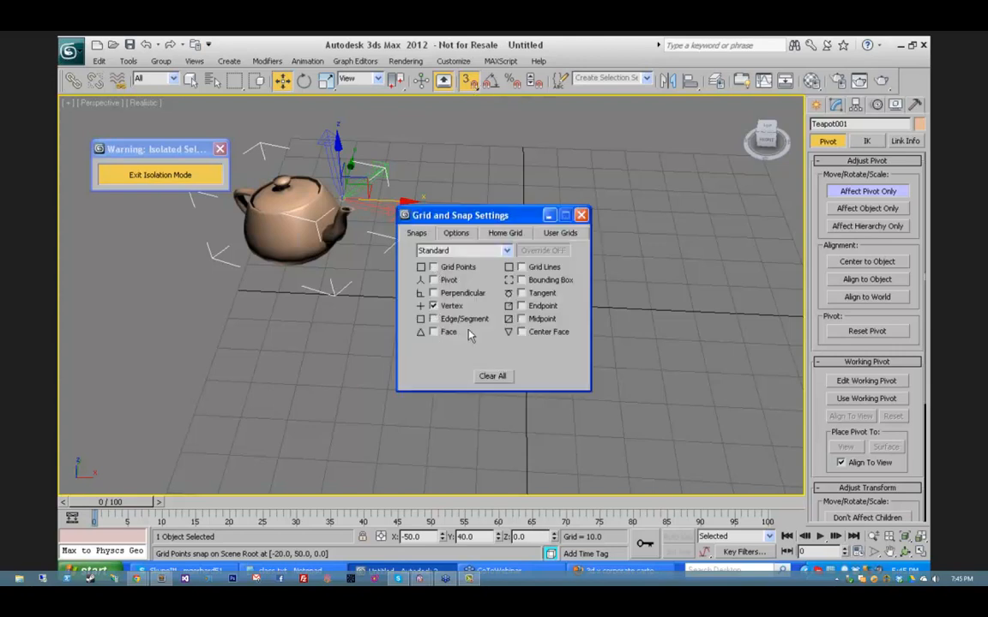
click(581, 215)
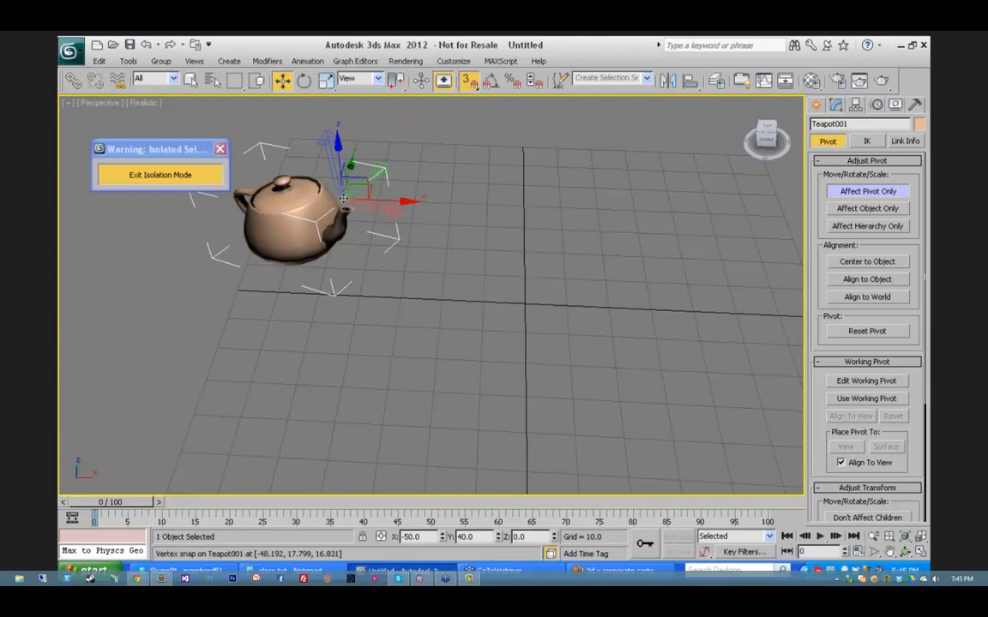
drag(349, 183, 389, 225)
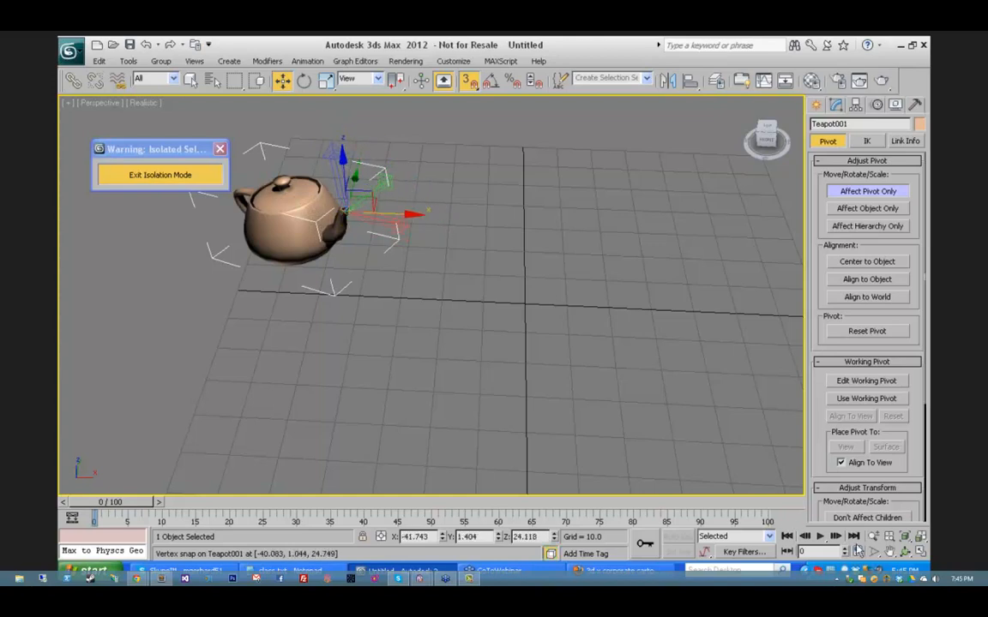
Step: Leave Affect Pivot Only and rotate the teapot freely about its spout pivot, ending at about X -7, Y 1, Z -2 degrees
click(904, 551)
drag(394, 267, 660, 334)
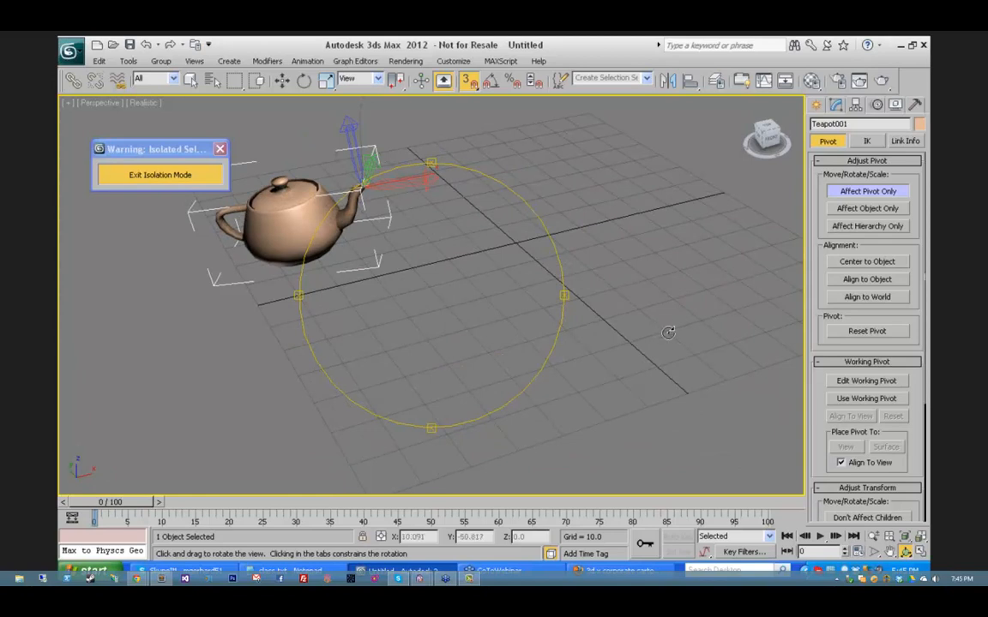
mouse_move(356, 210)
mouse_down()
mouse_move(397, 238)
mouse_move(393, 253)
mouse_move(365, 201)
mouse_up()
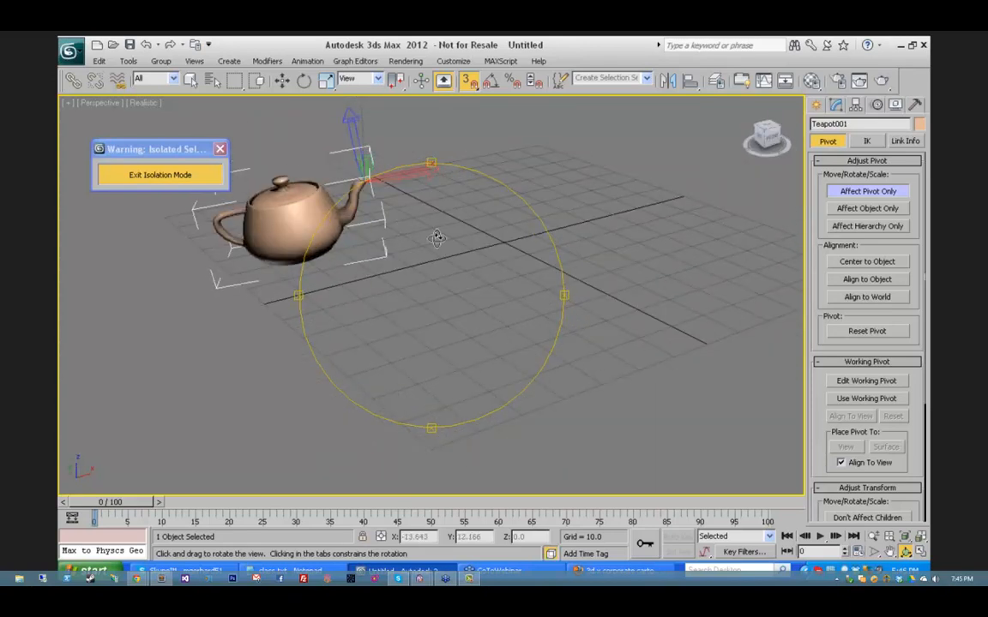
click(866, 192)
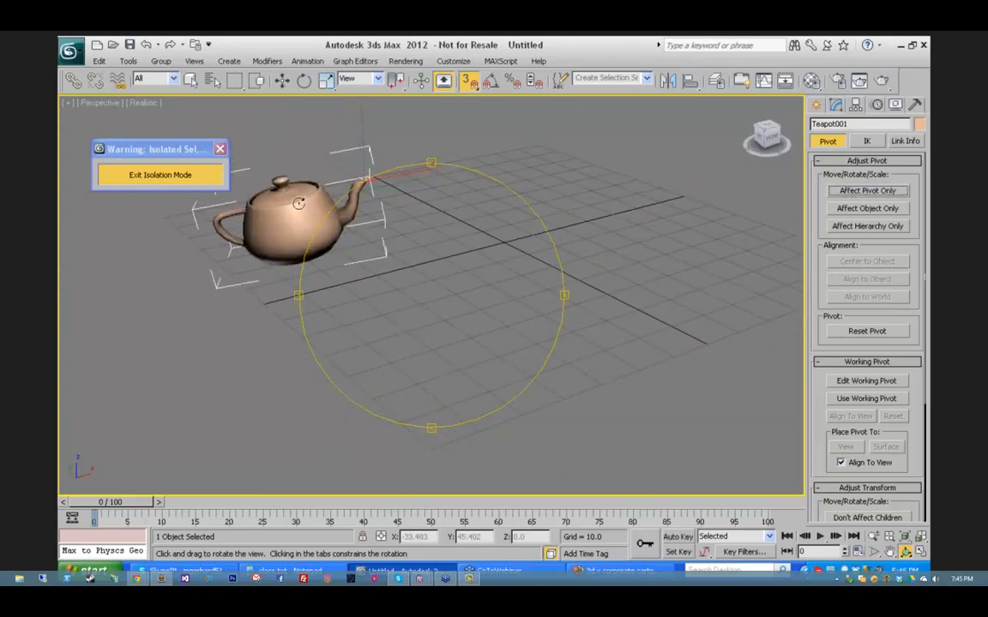
click(304, 79)
mouse_move(328, 140)
mouse_down()
mouse_move(273, 164)
mouse_move(289, 104)
mouse_move(336, 42)
mouse_move(322, 198)
mouse_move(296, 232)
mouse_move(238, 382)
mouse_move(345, 91)
mouse_move(328, 139)
mouse_up()
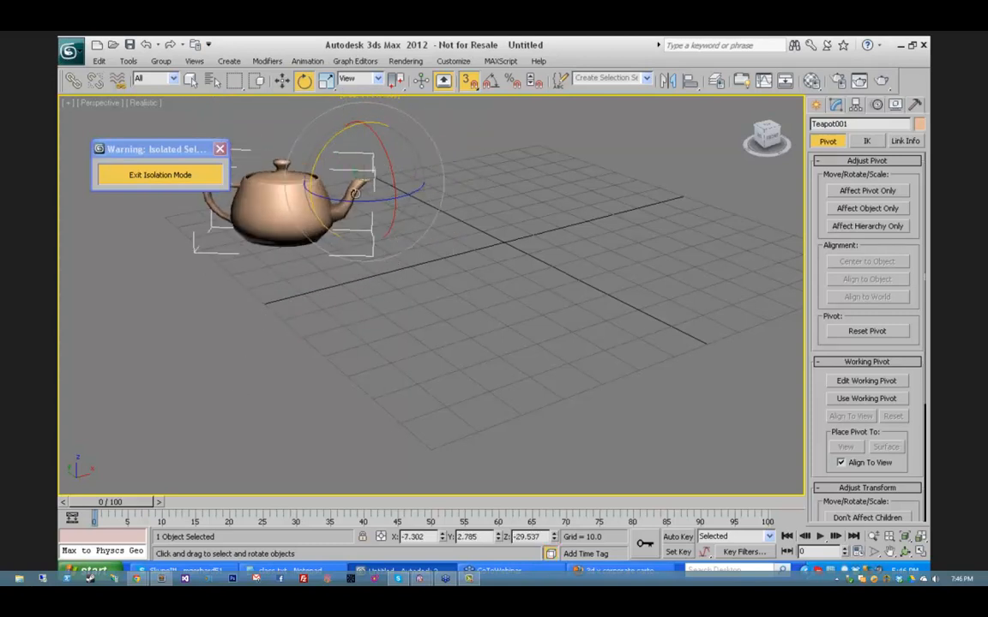
drag(362, 202, 398, 202)
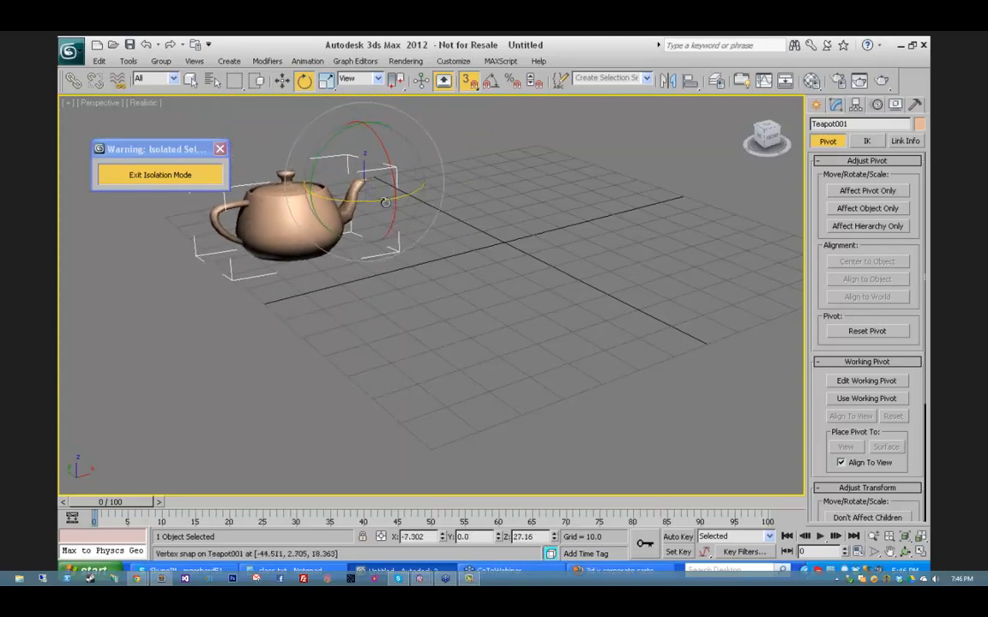
drag(337, 133, 378, 156)
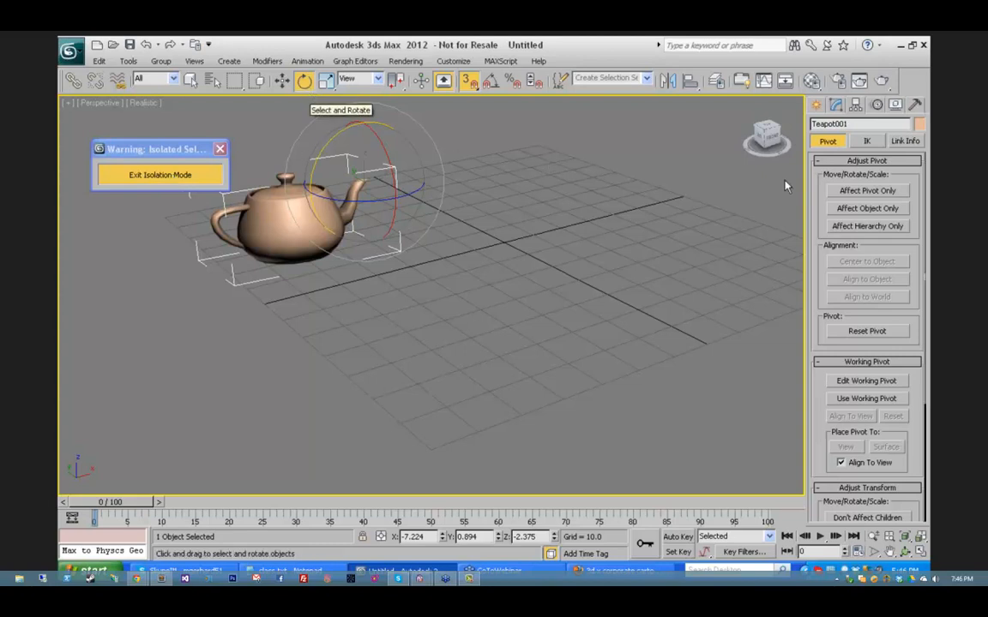
Step: Center the teapot's pivot on the object using Affect Pivot Only, with the Scale tool active, and leave pivot mode
click(282, 82)
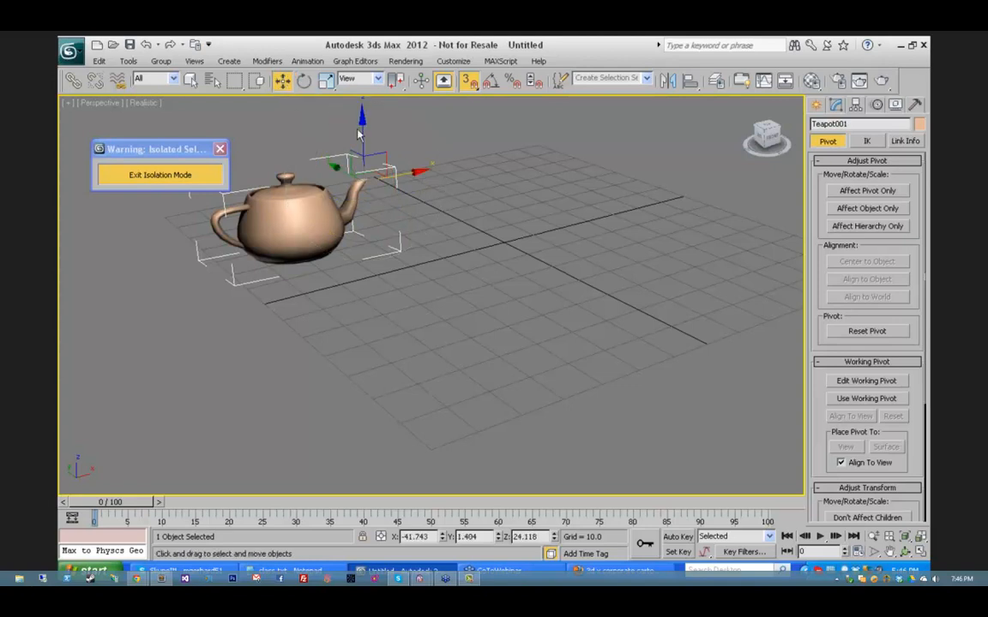
click(327, 81)
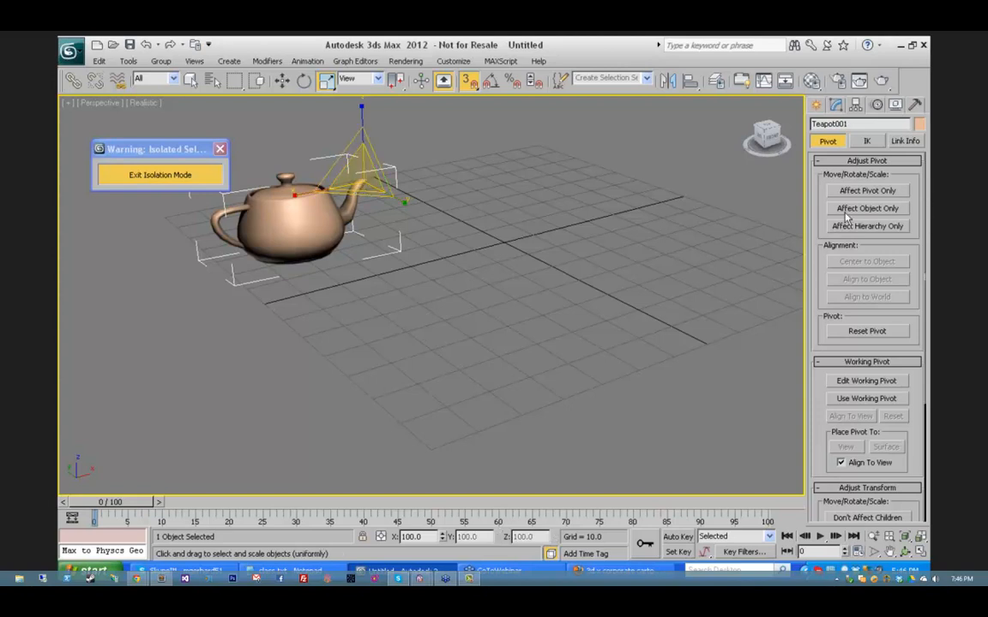
click(867, 191)
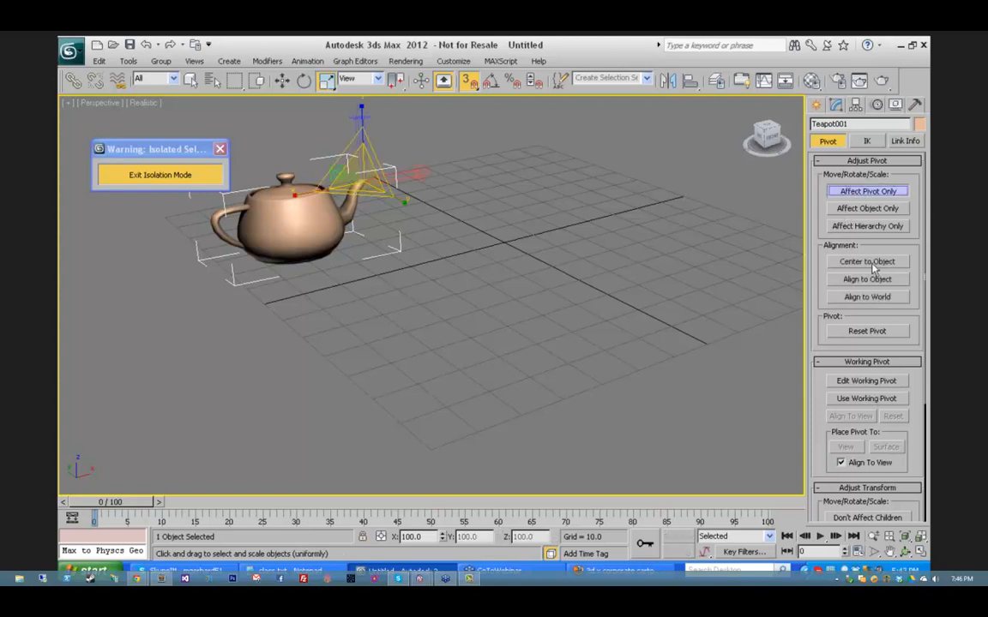
click(867, 261)
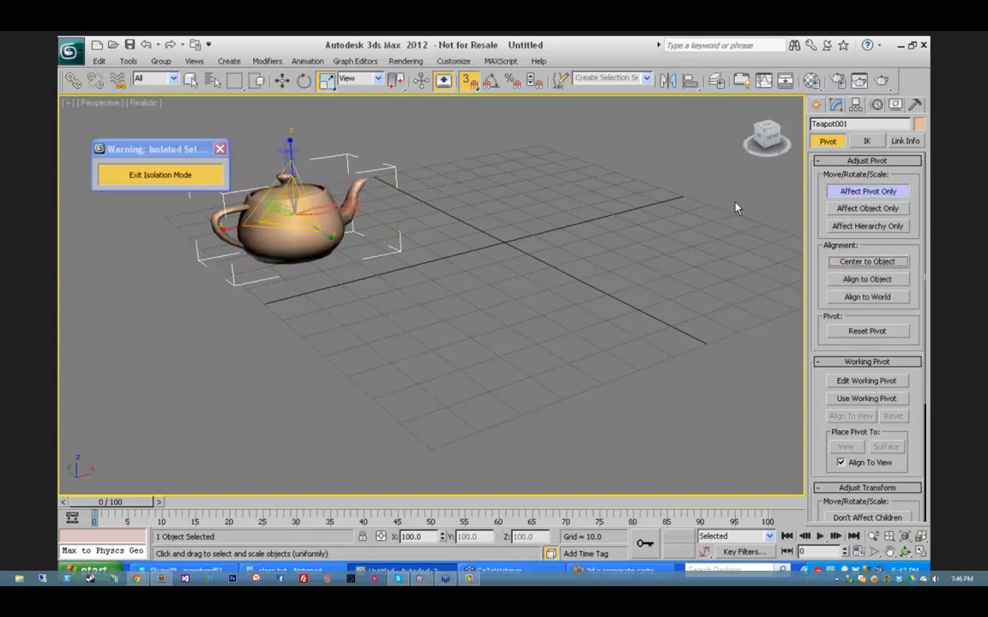
click(855, 193)
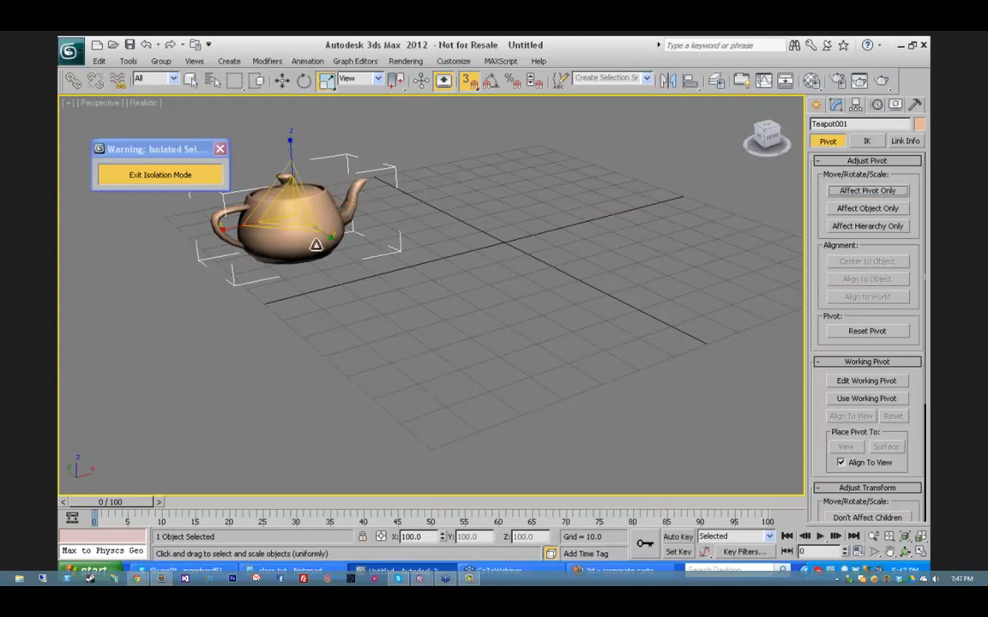
Step: Scale the teapot uniformly about its centered pivot to about 117 percent
click(906, 556)
drag(409, 271, 402, 313)
right_click(403, 313)
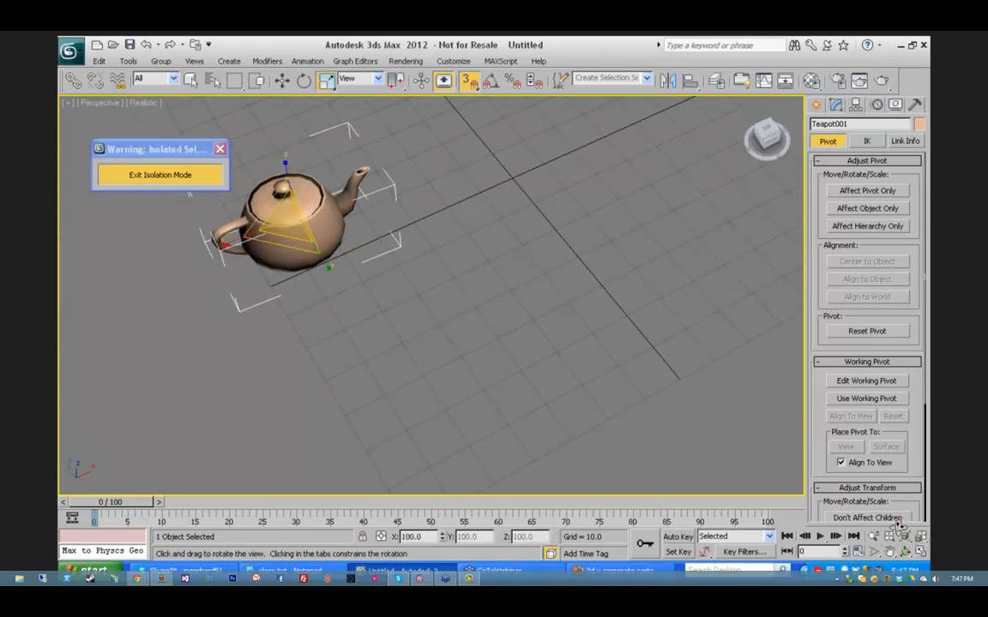
click(905, 551)
drag(439, 292, 468, 267)
right_click(469, 267)
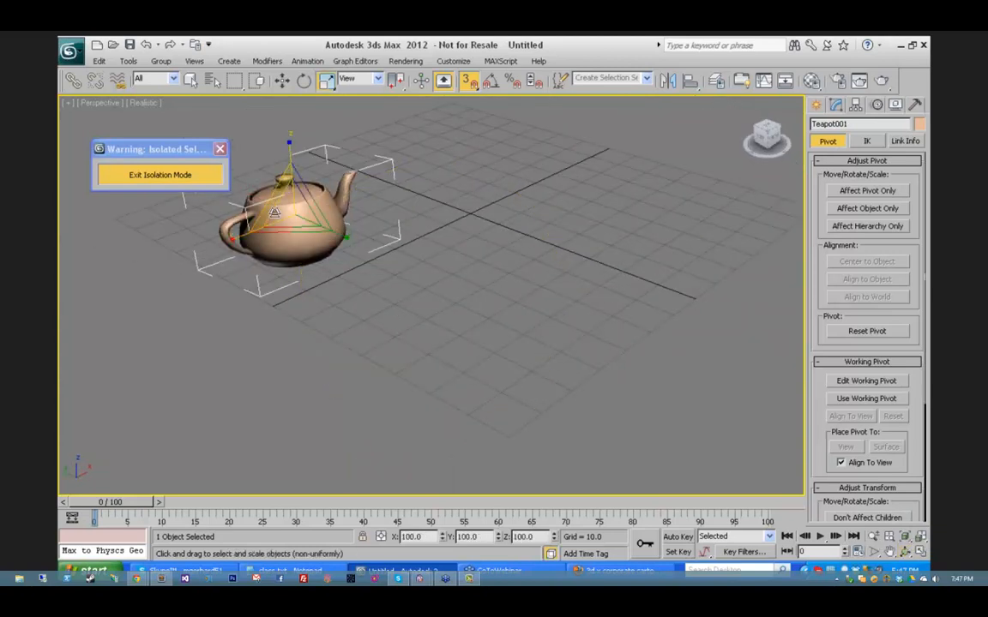
mouse_move(293, 214)
mouse_down()
mouse_move(248, 270)
mouse_move(285, 198)
mouse_up()
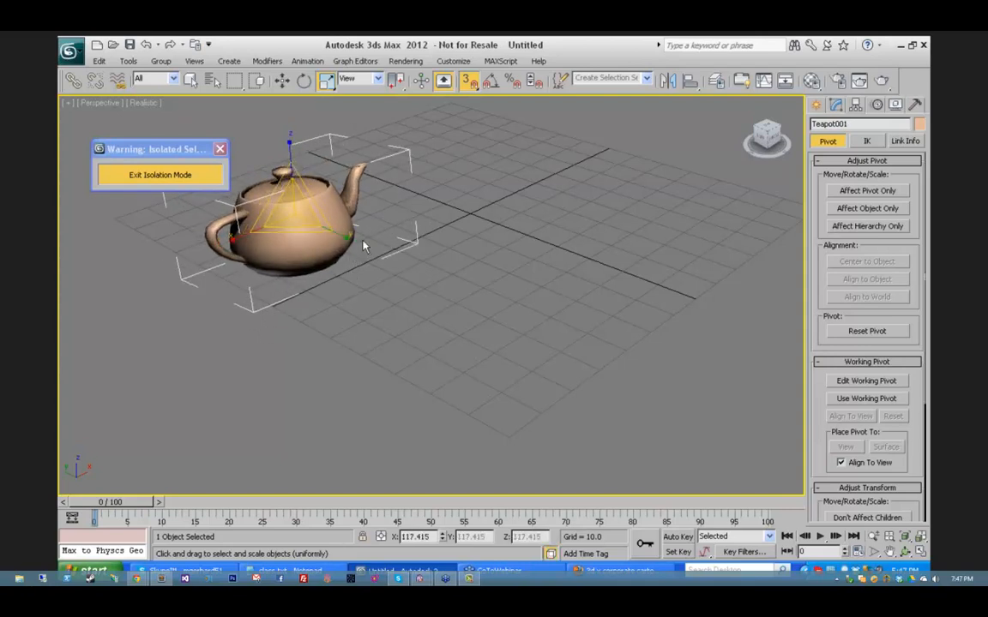
Step: Scale the teapot along Y to about 65 percent and in the XZ plane to about 167 percent, and choose Non-uniform Scale
drag(348, 236, 233, 237)
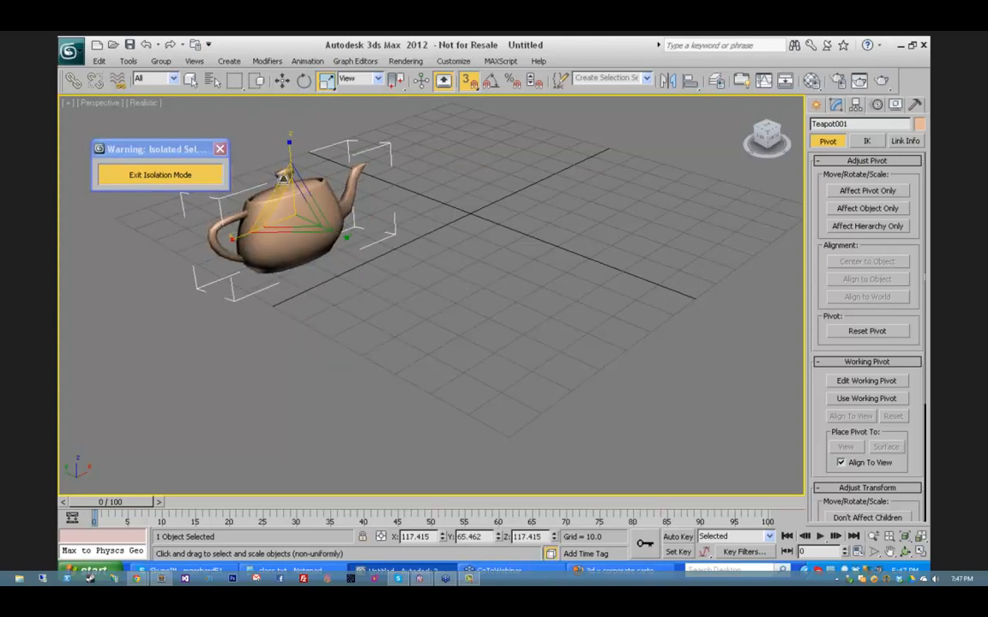
drag(273, 192, 282, 230)
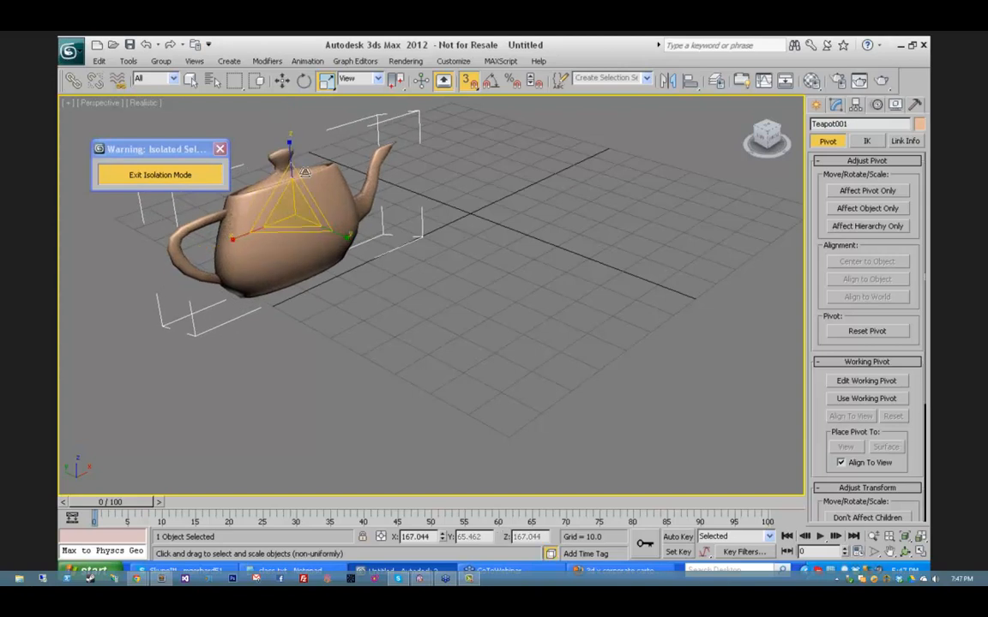
drag(330, 85, 330, 126)
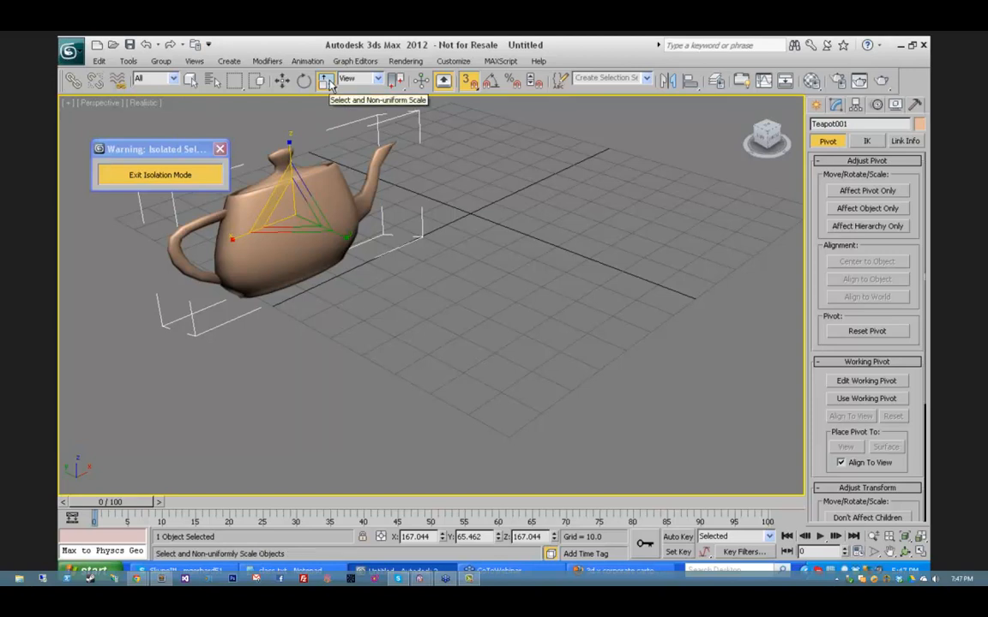
Step: Squash the teapot along Z to about 207 percent, and along Y to about 62 percent
drag(329, 85, 327, 146)
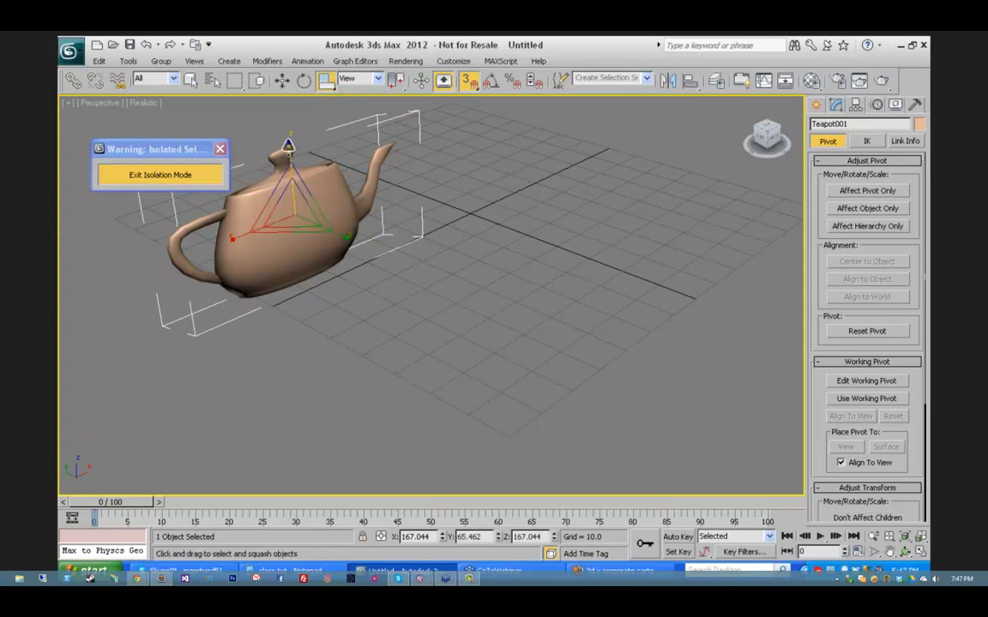
drag(287, 150, 305, 94)
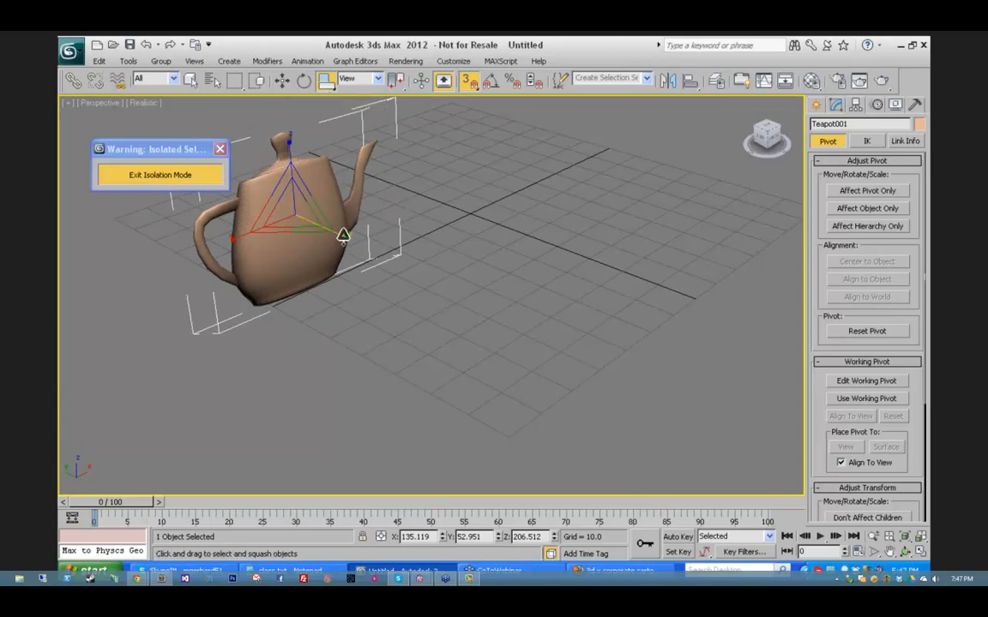
drag(342, 232, 316, 190)
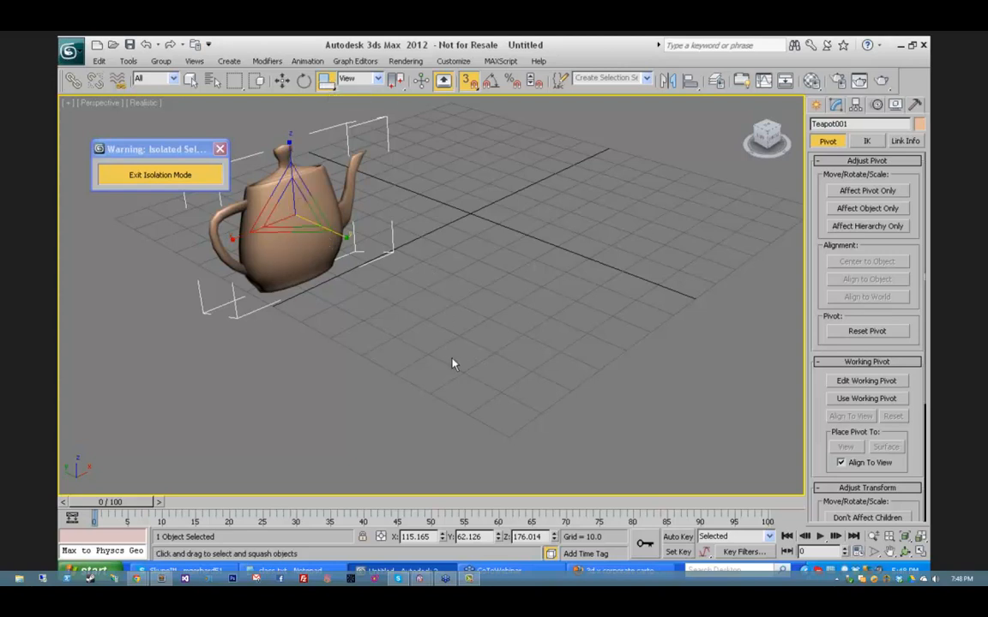
Step: Turn off snapping and exit isolation mode to bring back the boxes and pyramids
scroll(862, 380, down, 5)
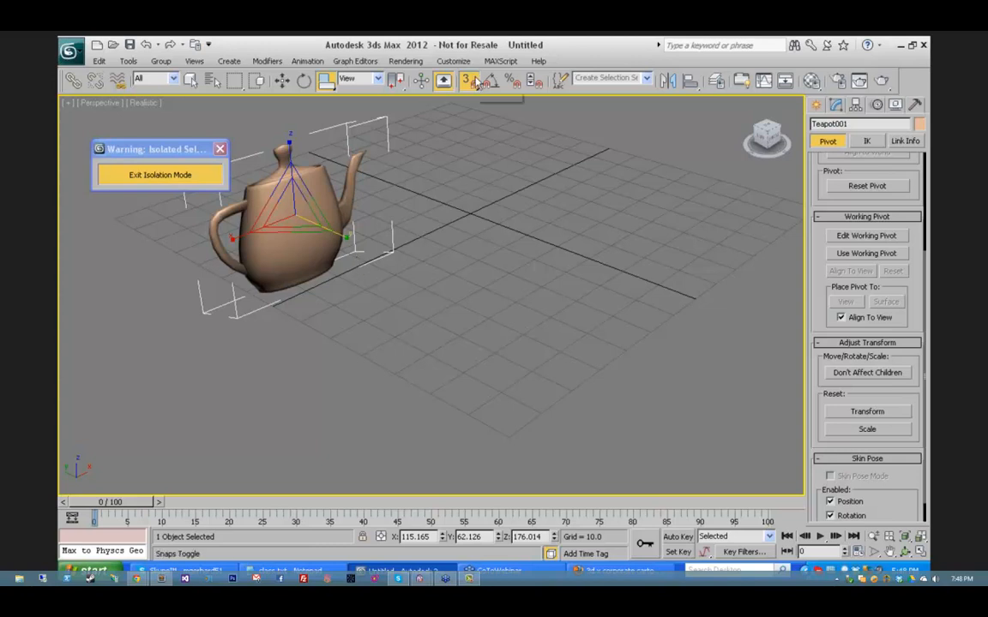
click(326, 82)
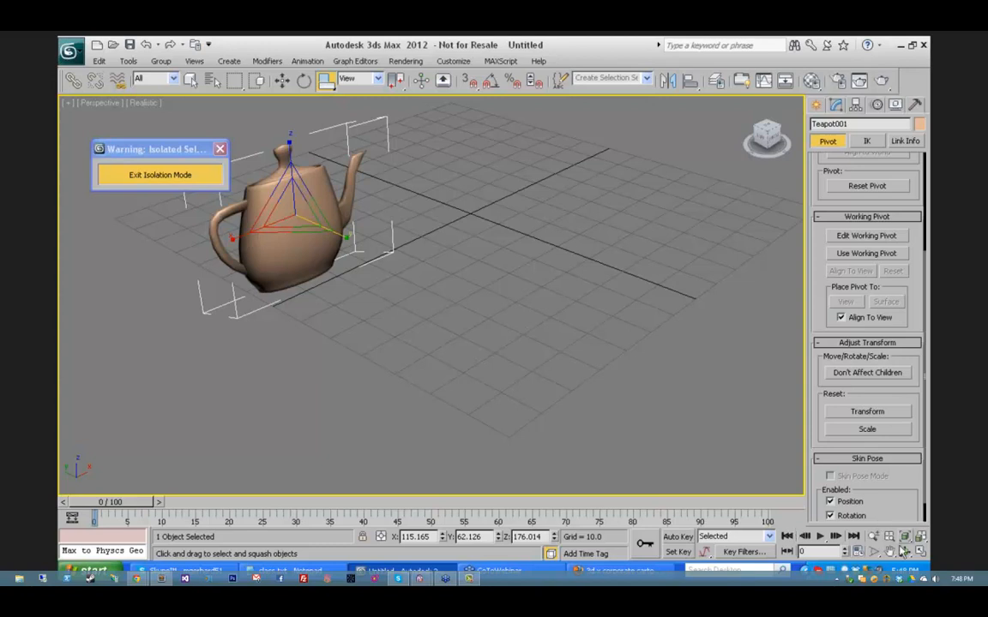
key(ctrl+r)
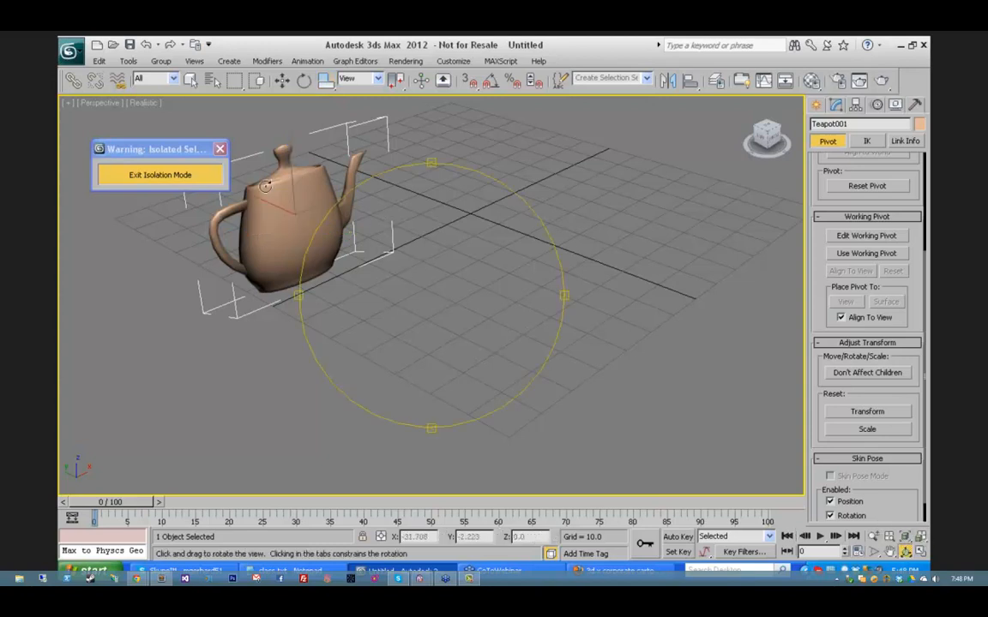
click(150, 174)
drag(397, 271, 266, 219)
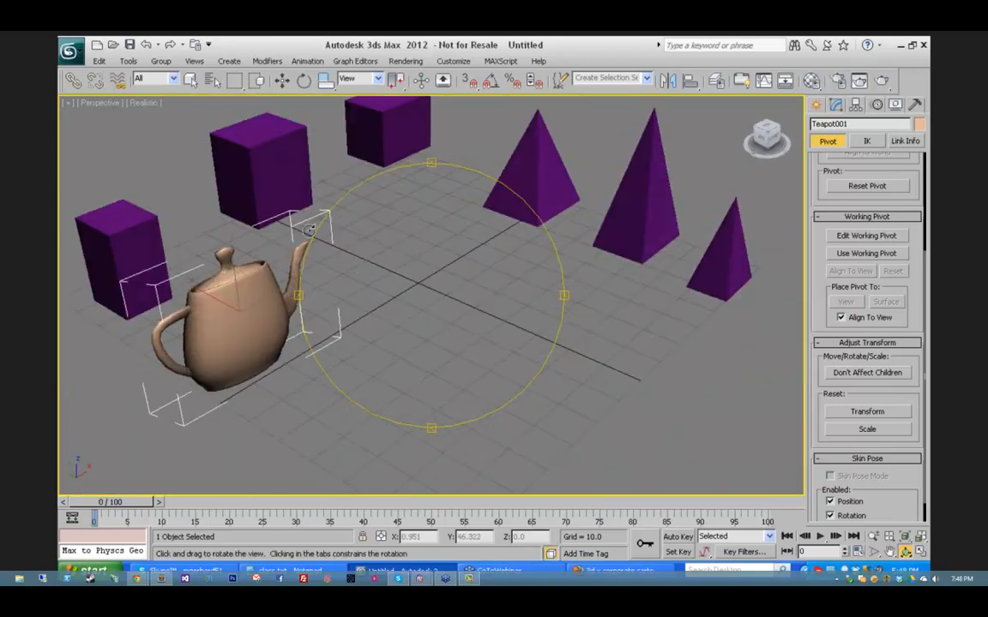
Step: Undo the teapot's squash and non-uniform scaling
key(ctrl+z)
key(ctrl+z)
key(ctrl+z)
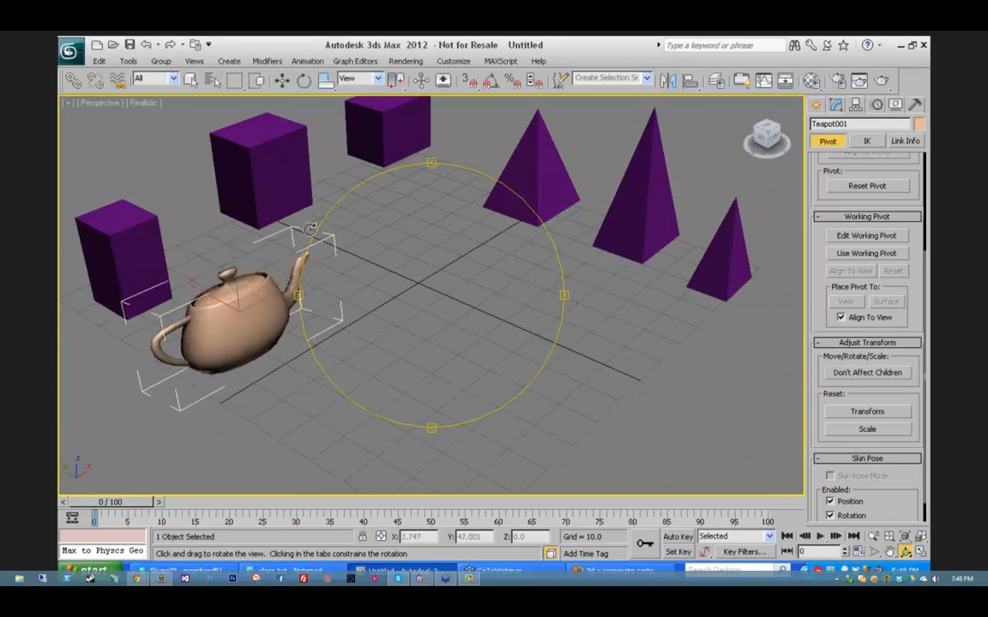
Step: Reset the teapot's X, Y and Z rotation to 0 with the Rotate tool active
drag(185, 216, 387, 247)
right_click(387, 248)
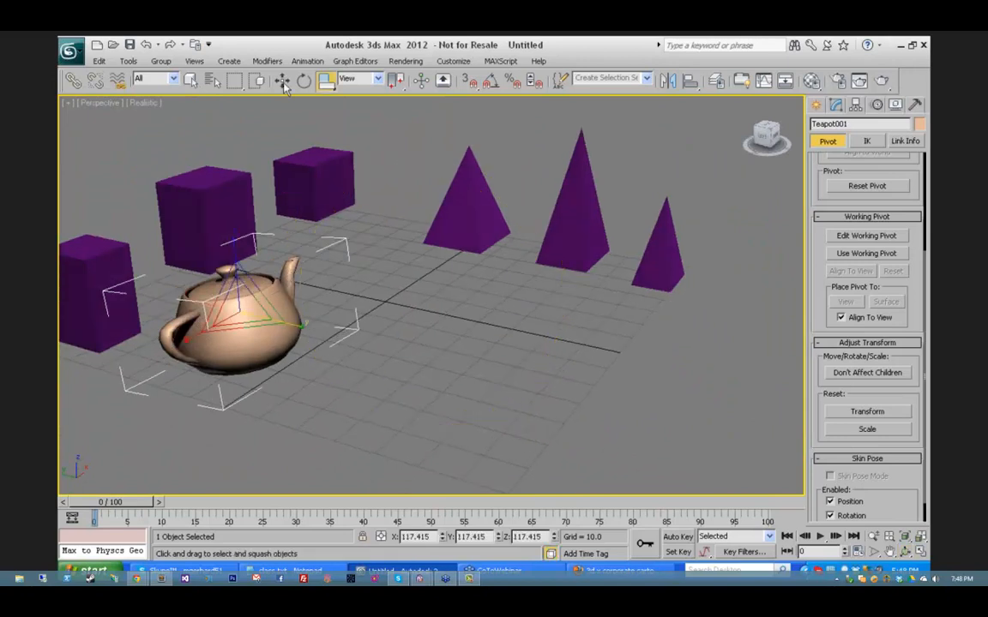
click(304, 80)
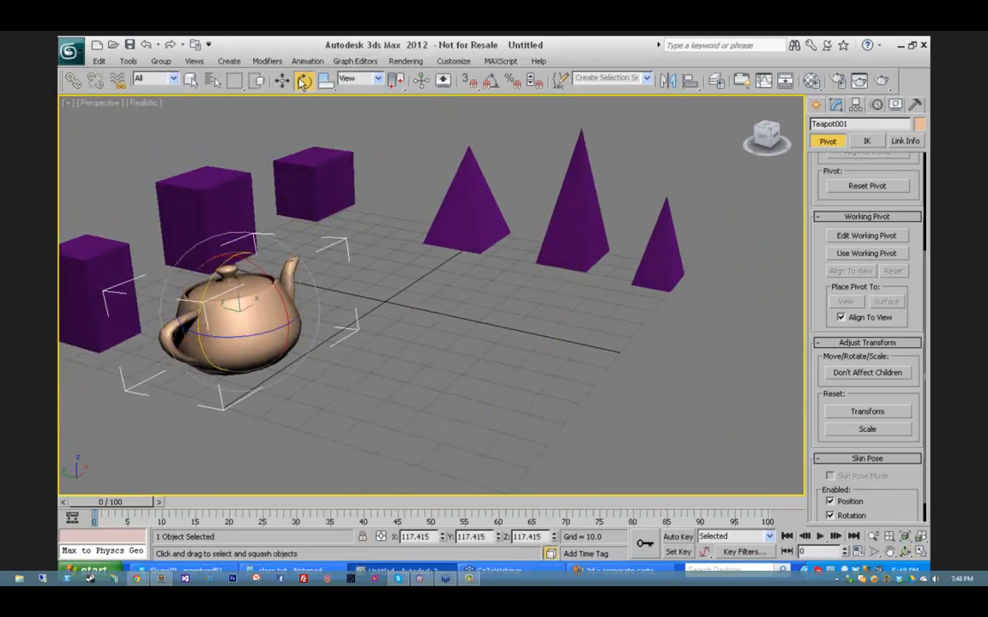
right_click(443, 537)
right_click(498, 538)
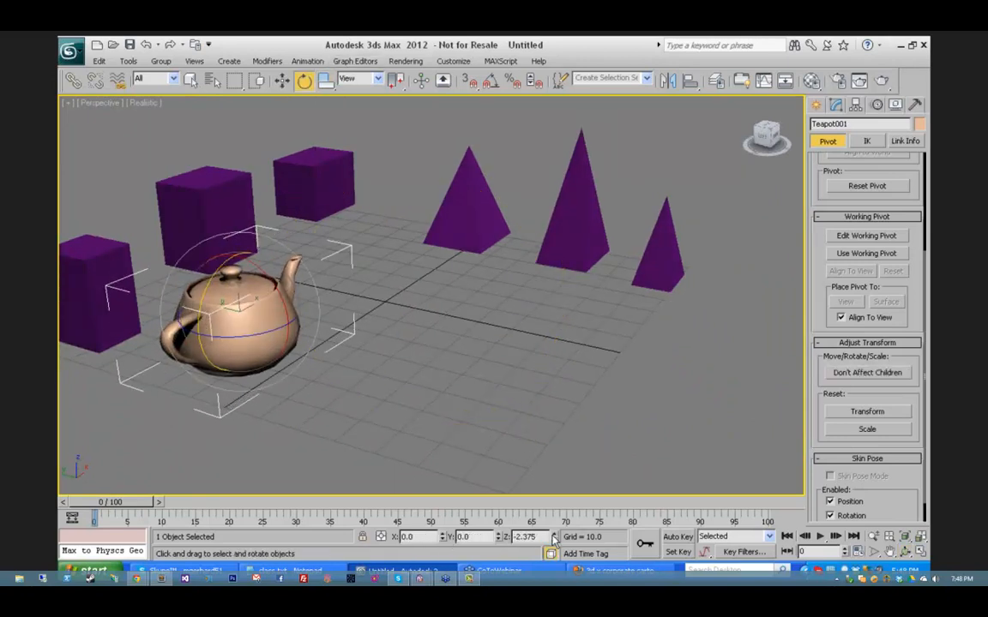
right_click(554, 538)
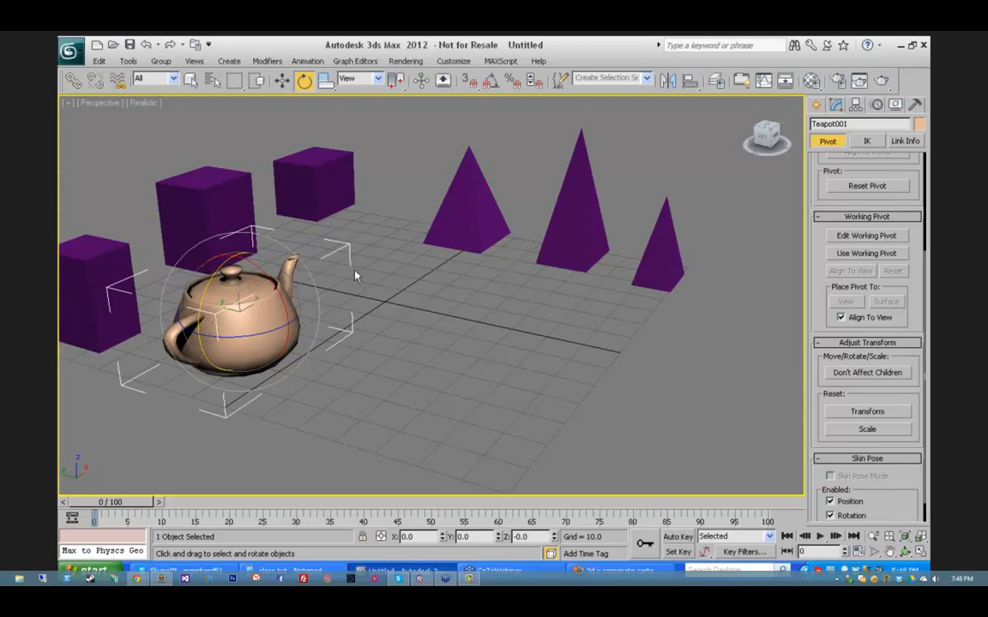
Step: Set the teapot's Radius parameter to 10
click(837, 108)
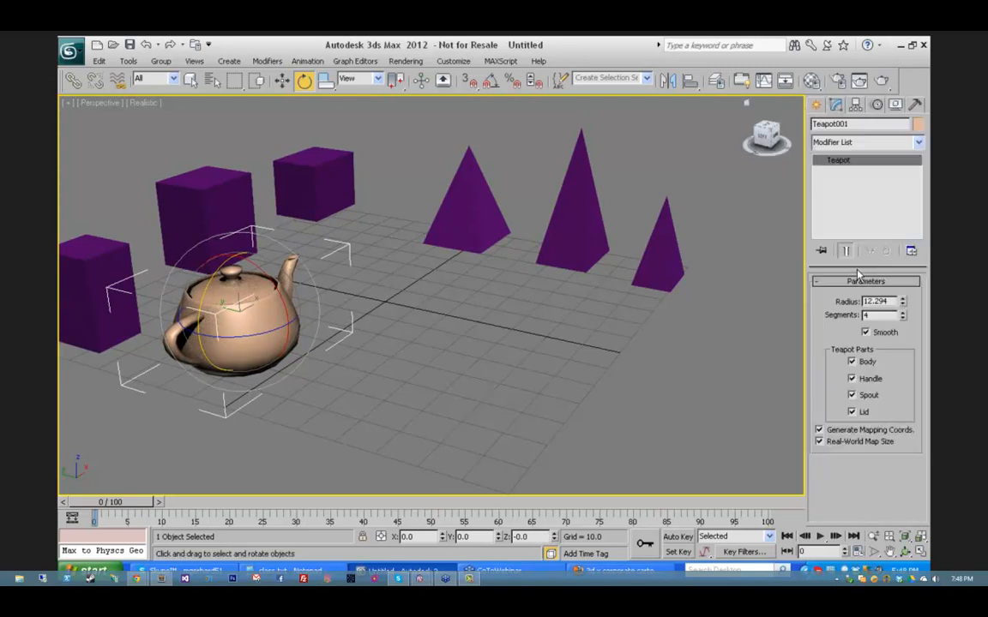
drag(902, 307, 847, 305)
text(10)
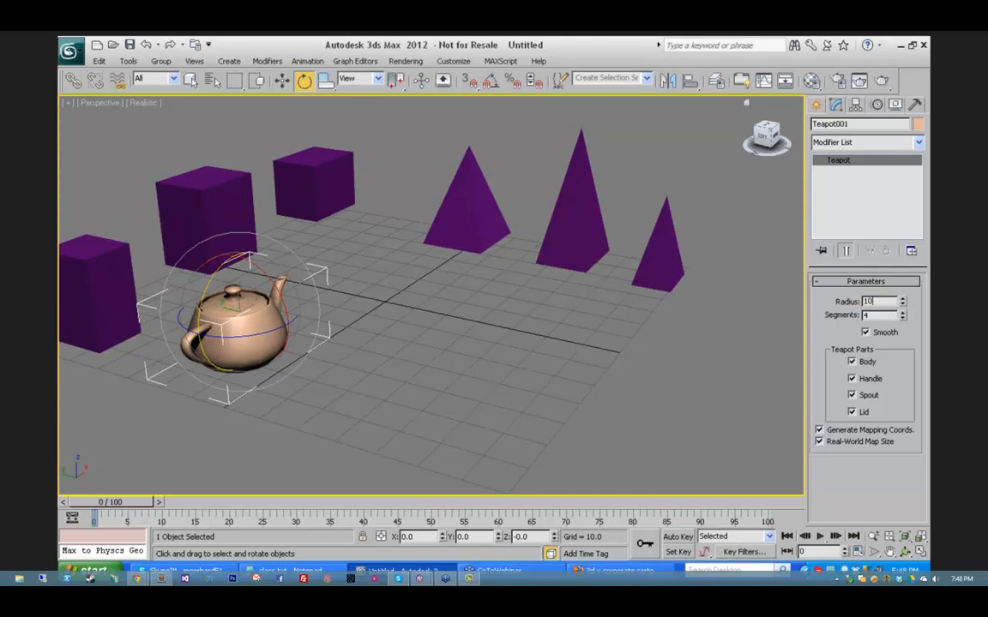
key(Return)
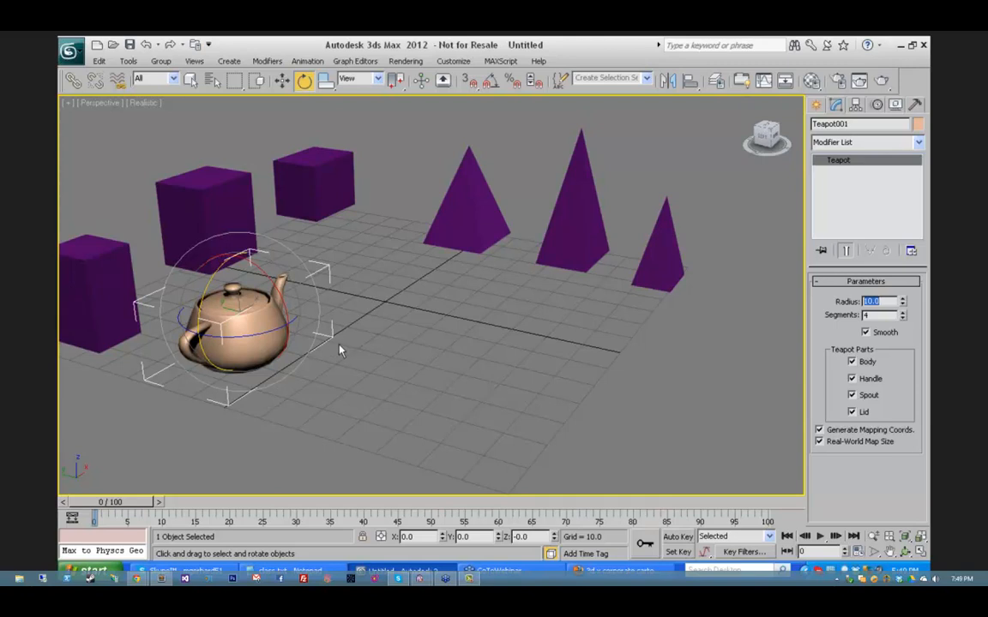
Step: Turn on Auto Key and, at frame 25, move the teapot along X to about -13.7
click(677, 537)
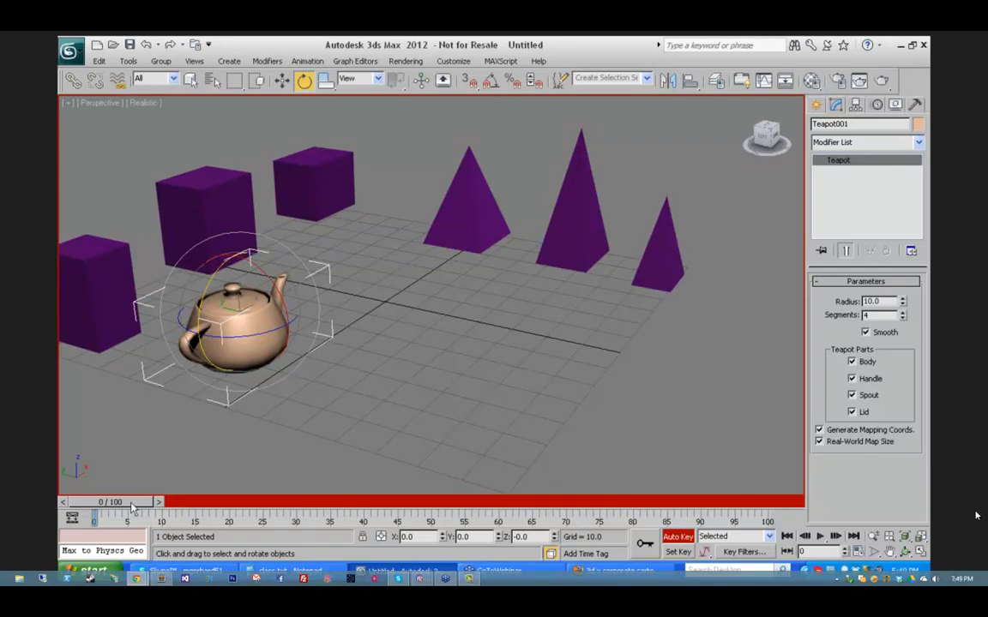
drag(111, 501, 287, 515)
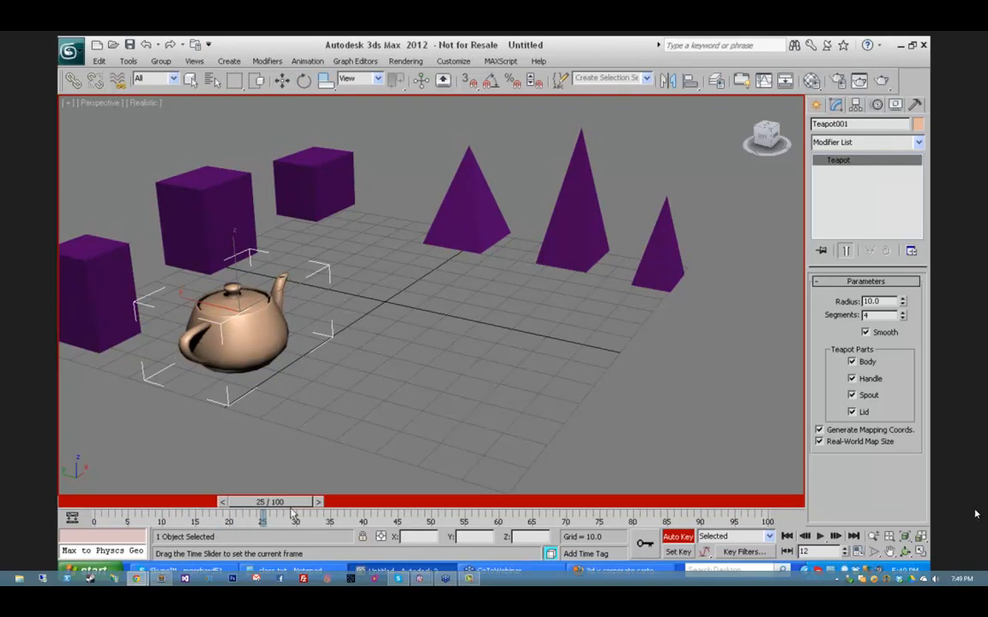
key(e)
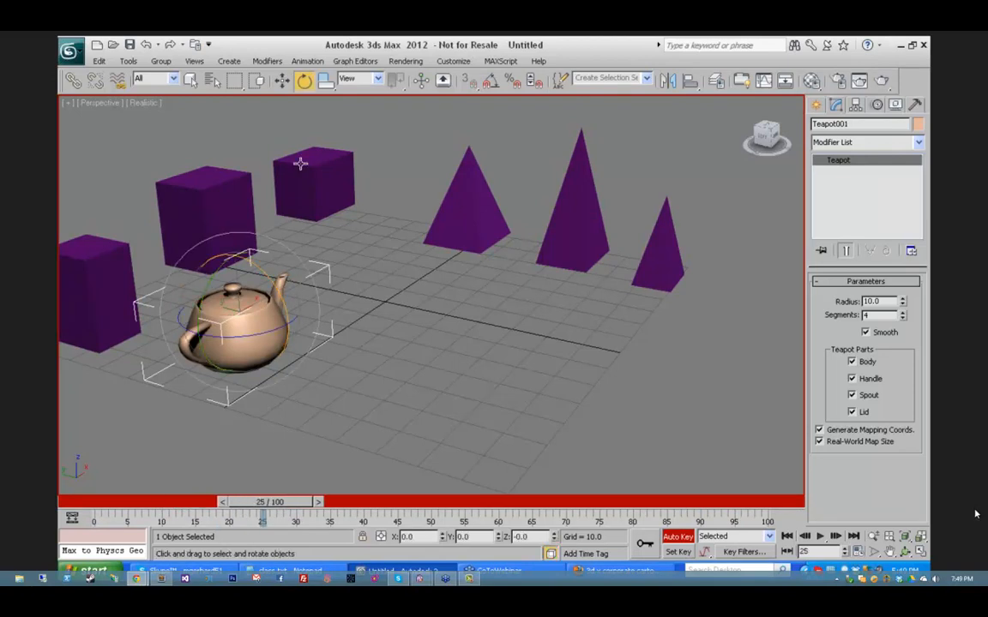
key(w)
drag(262, 299, 377, 240)
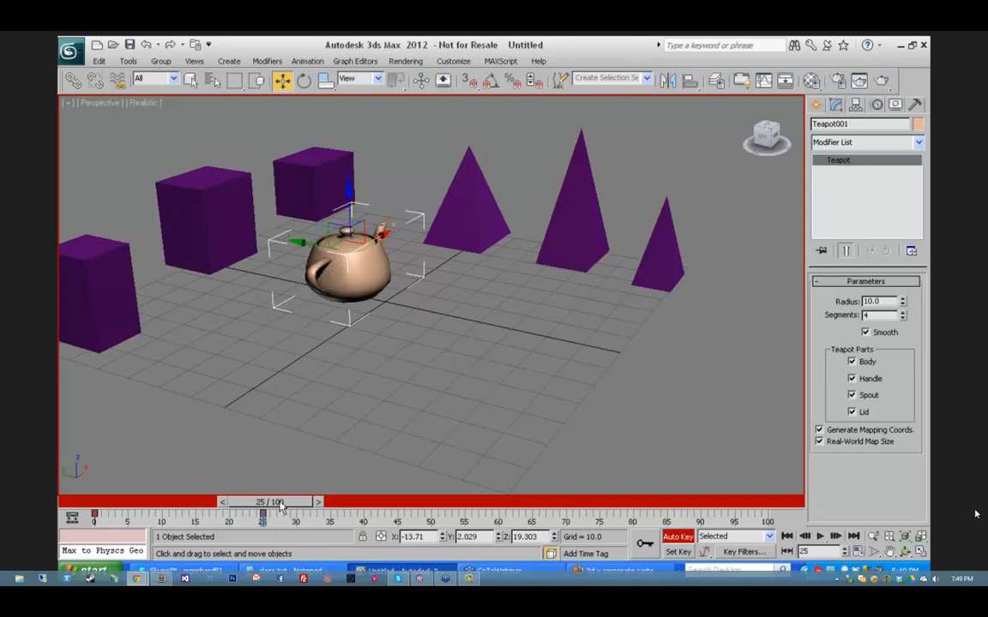
Step: Key the teapot's position at frame 50 with Y about -58.2 and at frame 75 with X about -59.3
drag(269, 502, 431, 506)
key(w)
drag(348, 271, 557, 319)
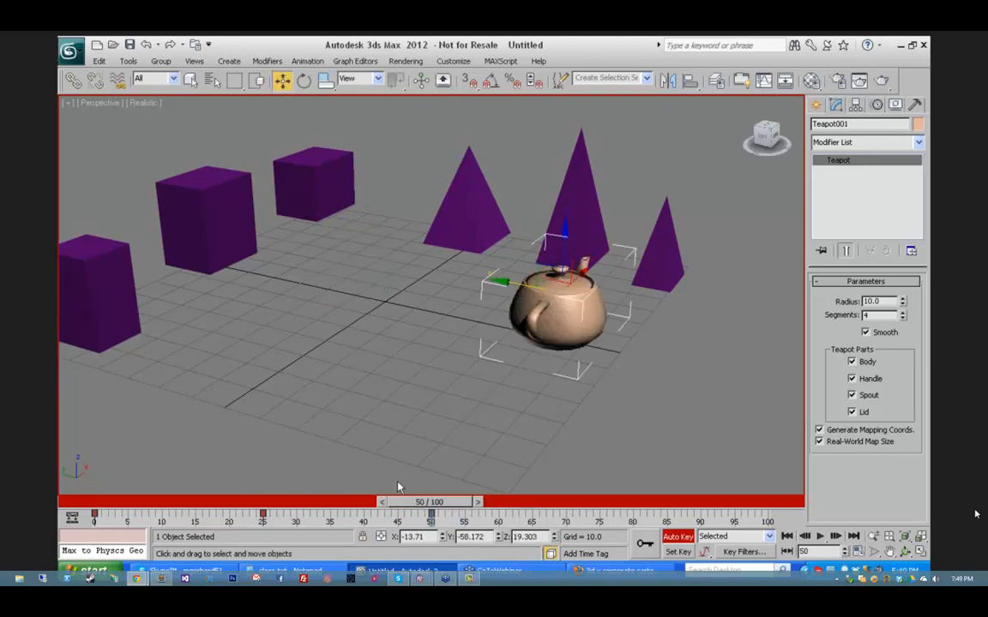
drag(436, 502, 592, 501)
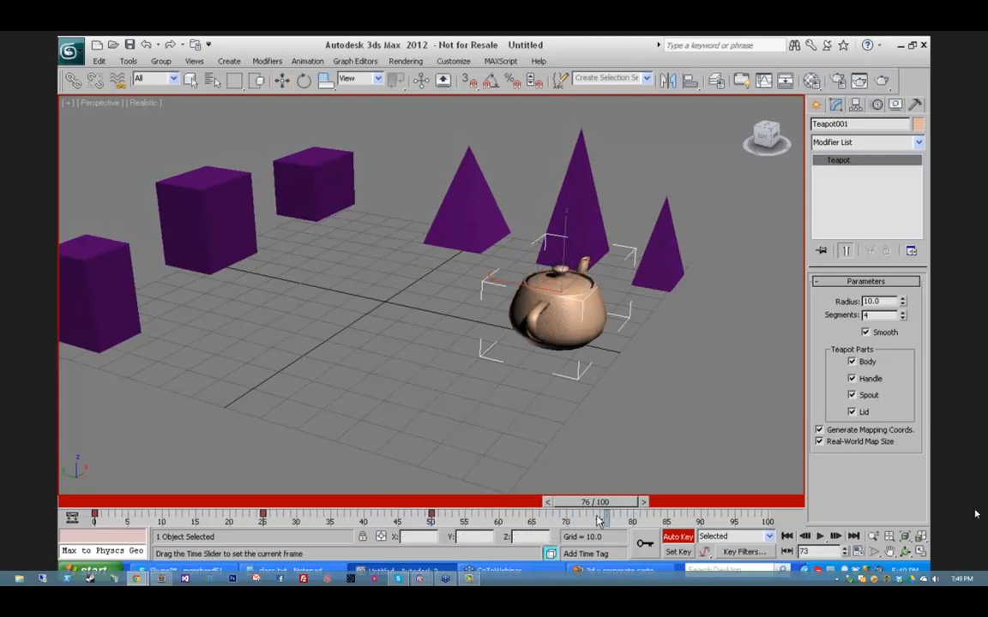
drag(523, 257, 535, 477)
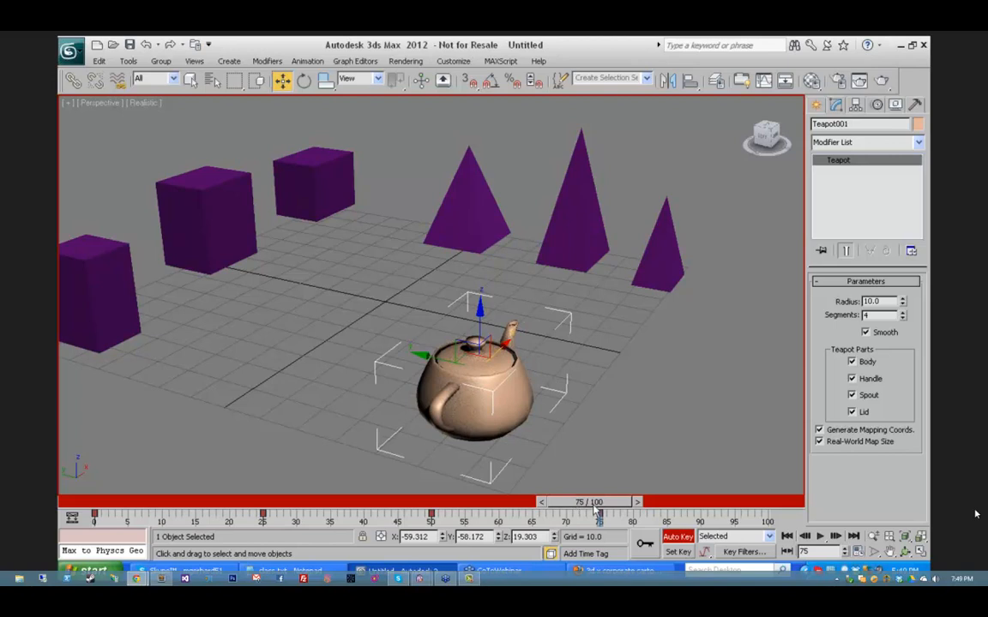
Step: Go back to frame 0, then try rotating the teapot to about -97 degrees around Z at frame 25
drag(595, 509, 60, 470)
key(w)
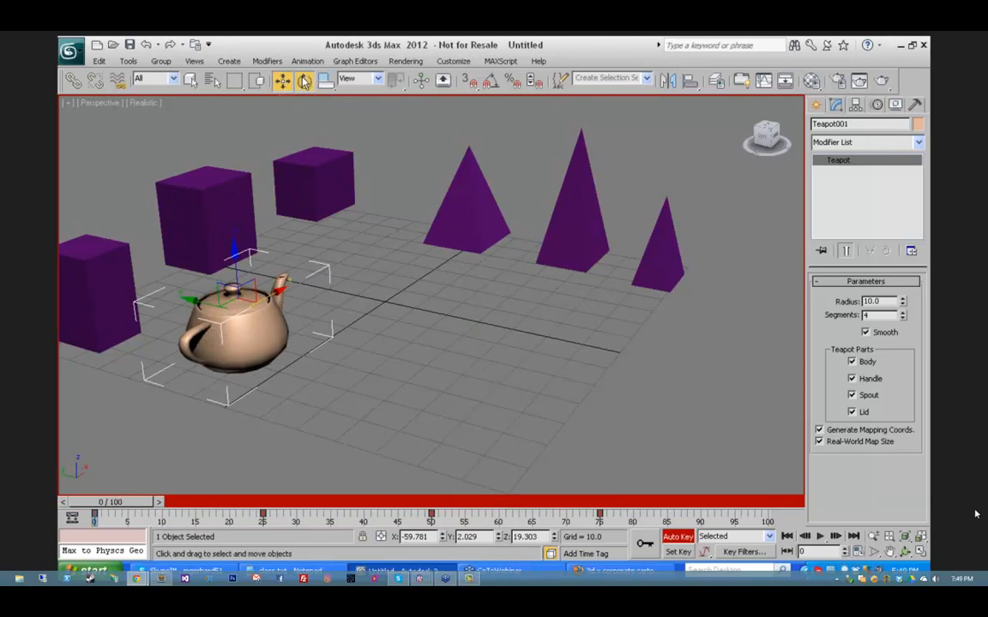
key(e)
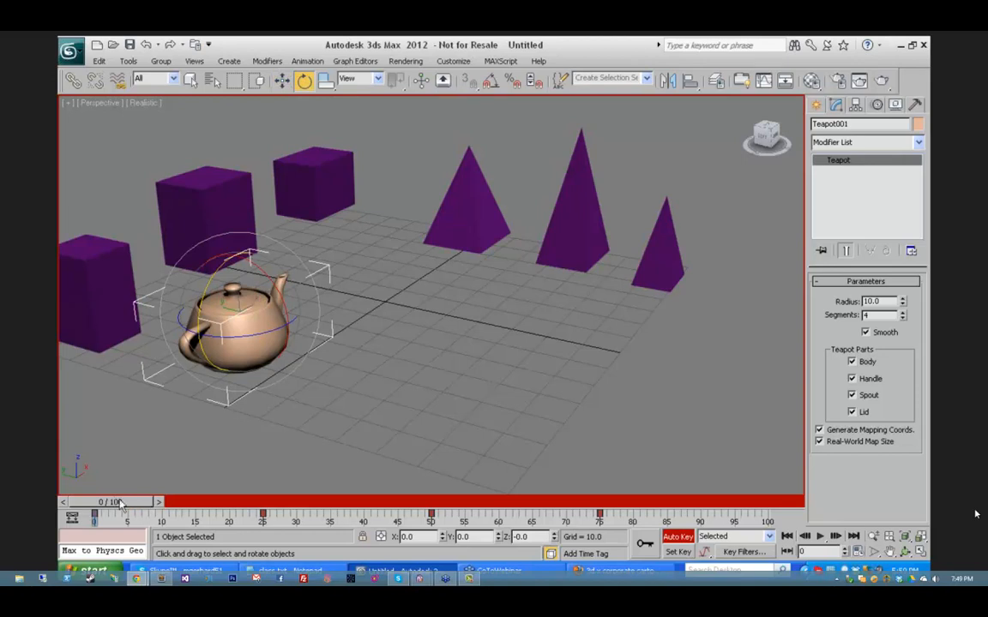
drag(120, 503, 279, 509)
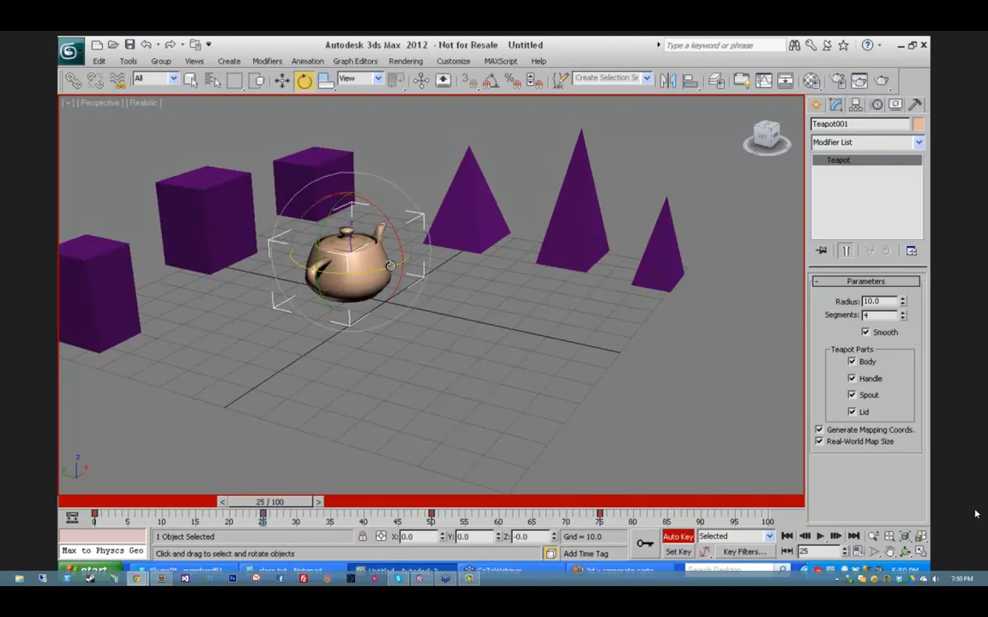
drag(390, 267, 222, 237)
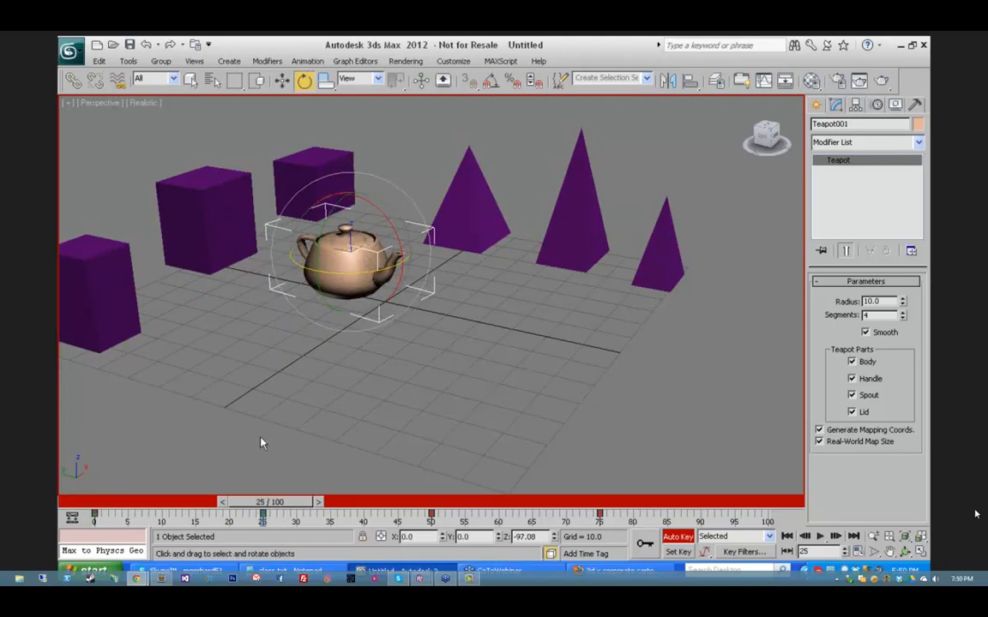
Step: At frame 20, rotate the teapot to about 3 degrees around Z to set a starting rotation key
drag(289, 505, 268, 505)
key(e)
key(q)
key(e)
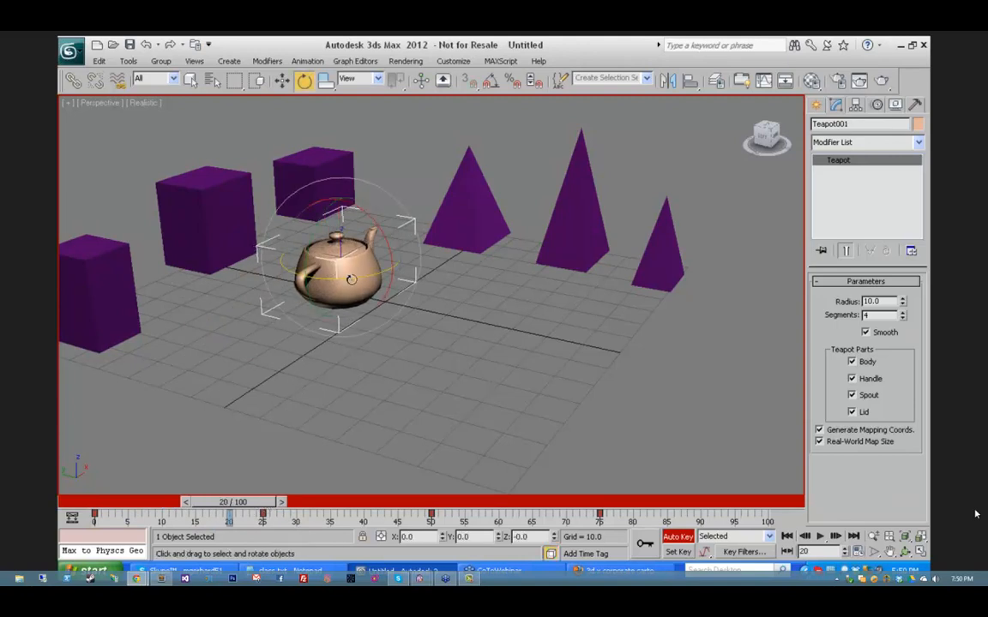
drag(352, 278, 341, 277)
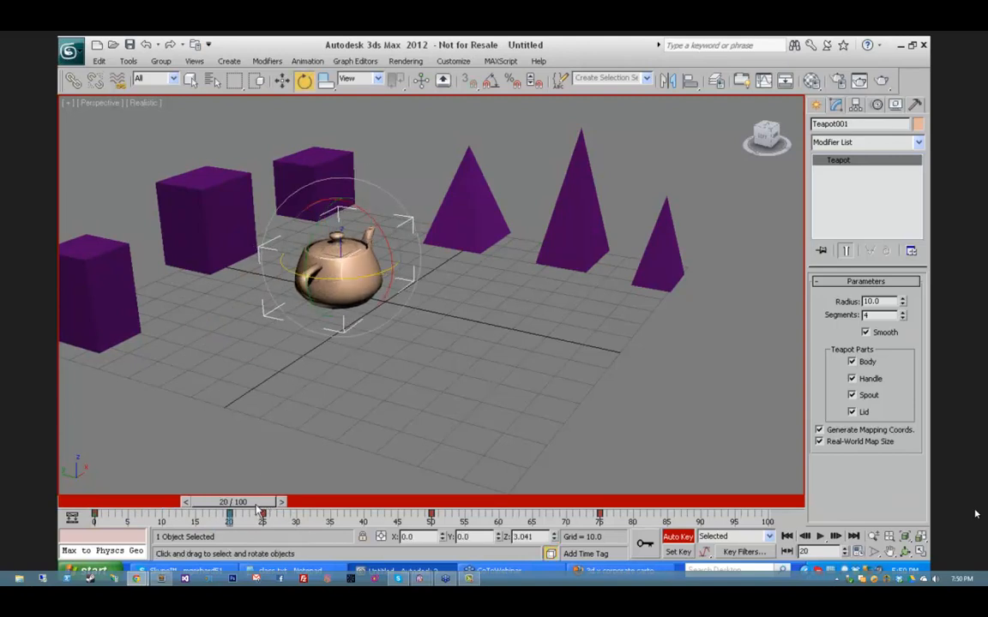
Step: At frame 30, rotate the teapot around Z to about -97.6 degrees
drag(255, 508, 322, 506)
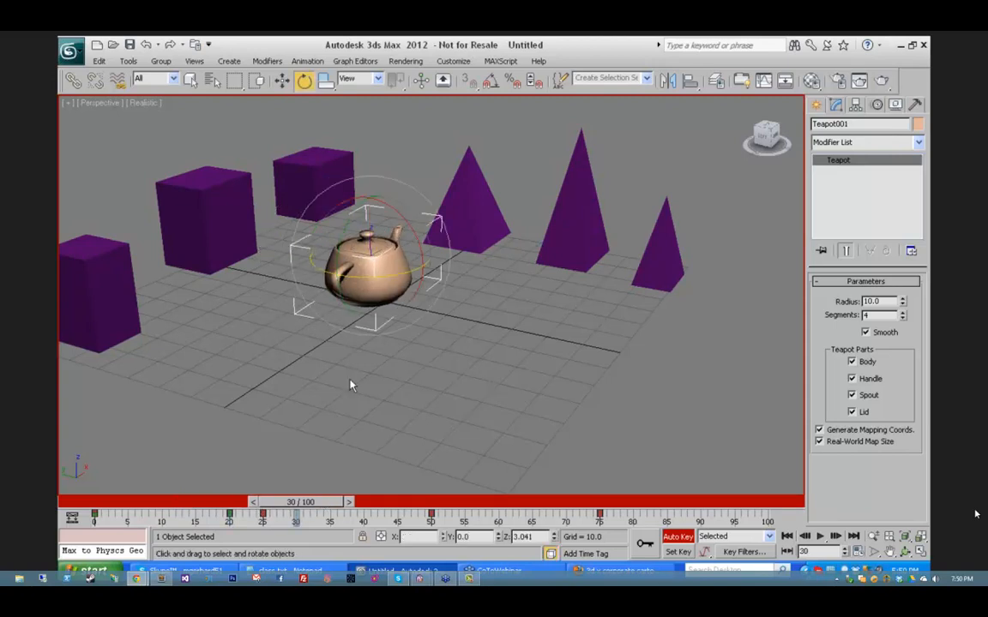
drag(363, 245, 227, 231)
drag(313, 506, 312, 478)
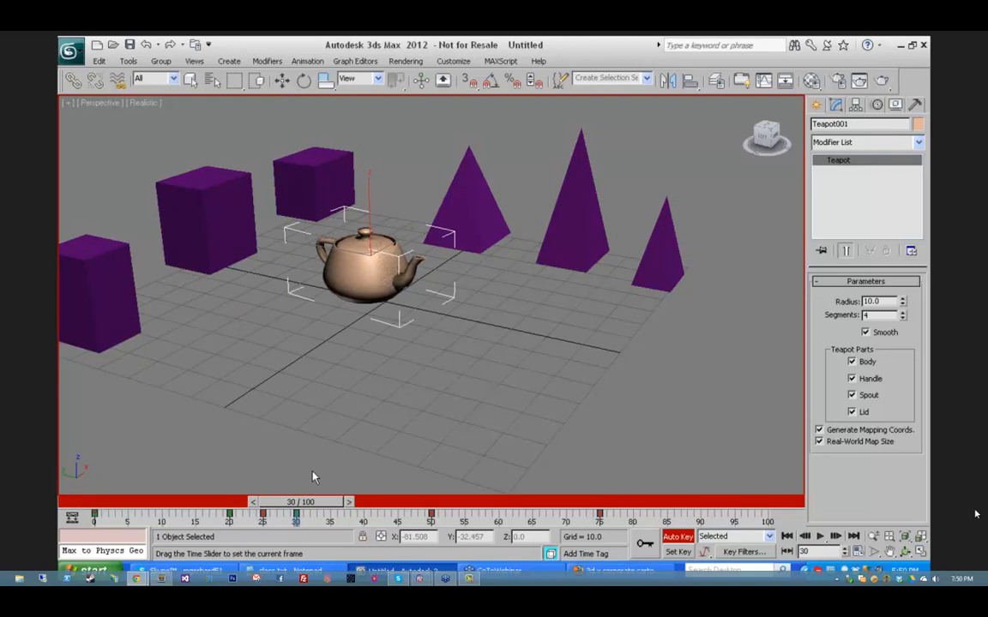
key(e)
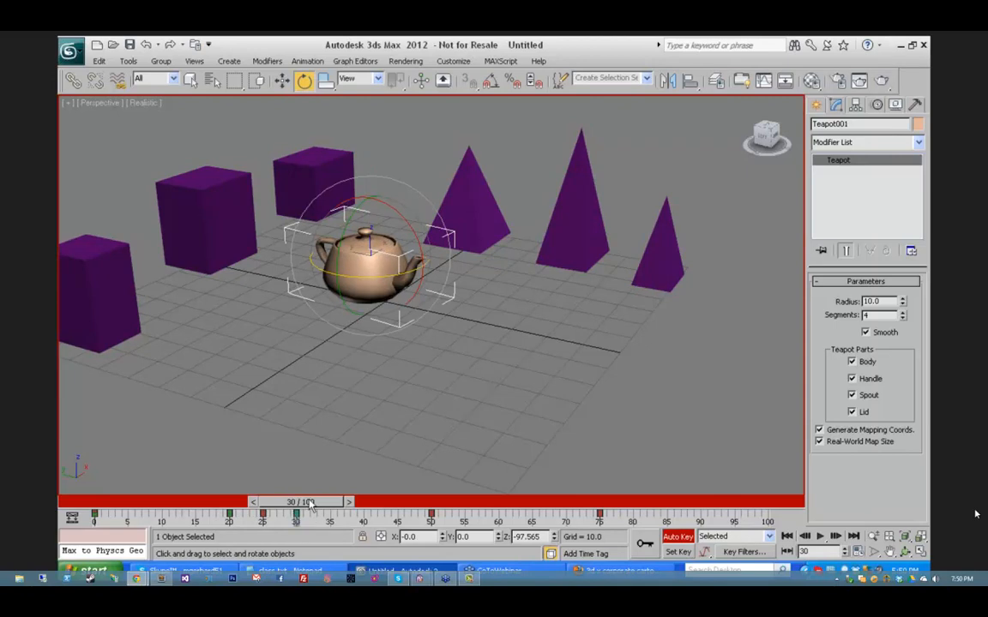
Step: Key a slight free rotation of the teapot at frame 46 and a Z turn of about -90 degrees at frame 55
drag(292, 502, 418, 509)
key(e)
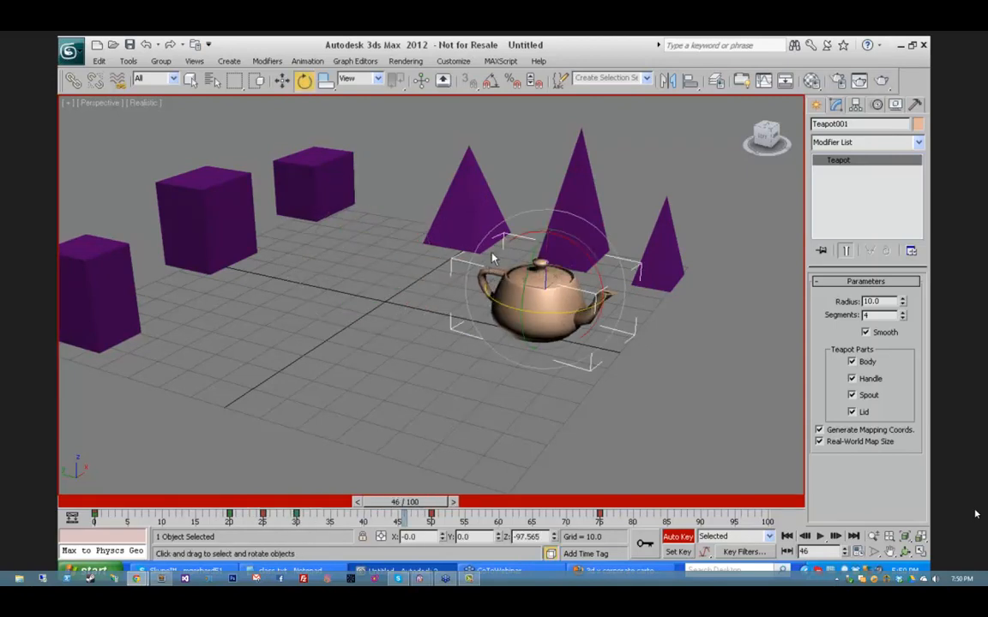
mouse_move(491, 268)
mouse_down()
mouse_move(499, 242)
mouse_move(498, 257)
mouse_up()
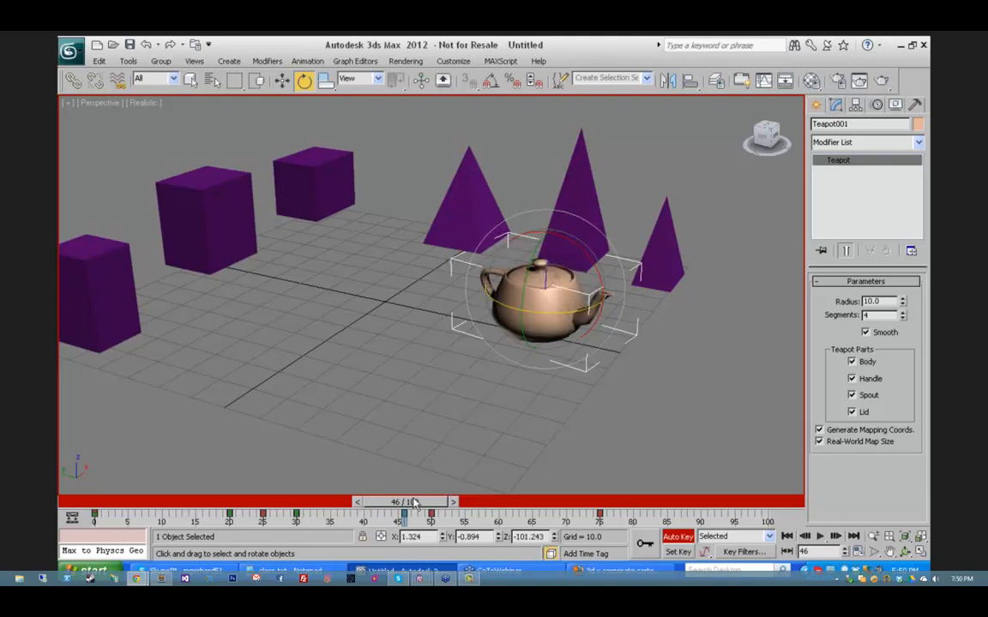
drag(415, 502, 463, 503)
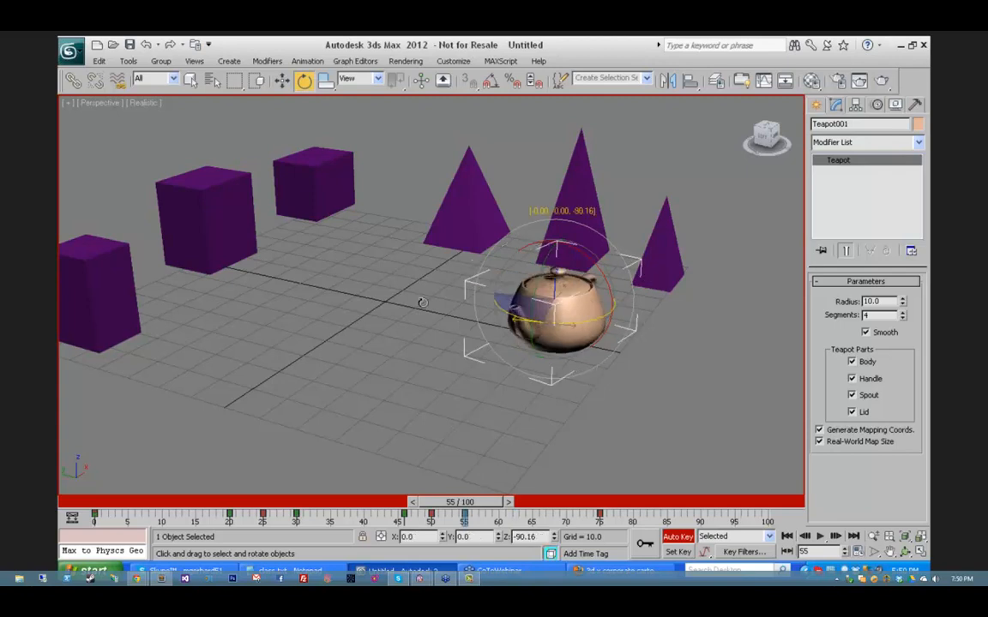
Step: Key the teapot's Z rotation at about 170.6 degrees on frame 71 and about 122.4 degrees on frame 80
drag(465, 503, 582, 504)
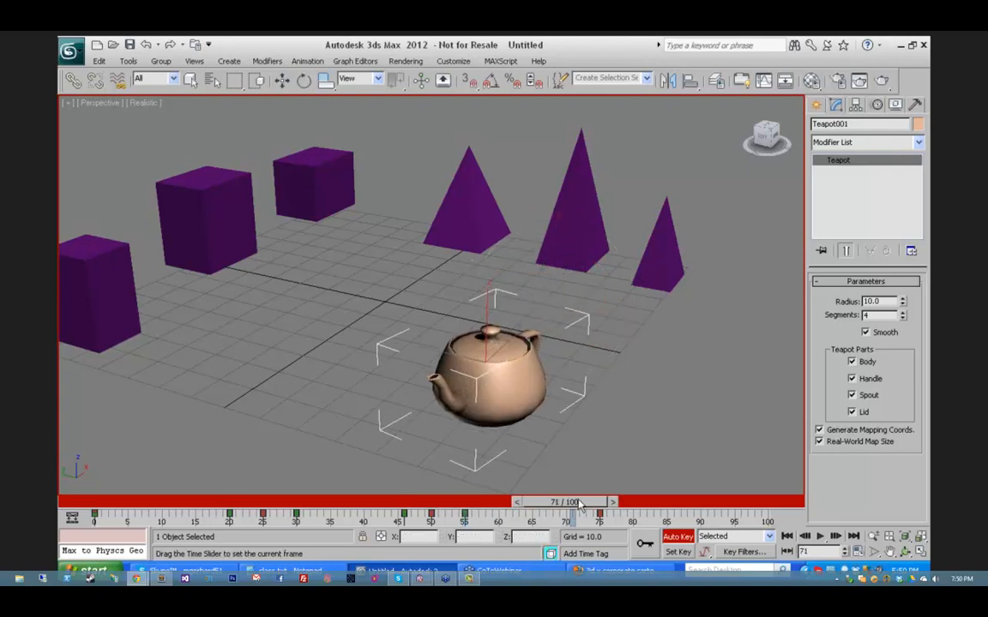
key(e)
drag(486, 392, 496, 394)
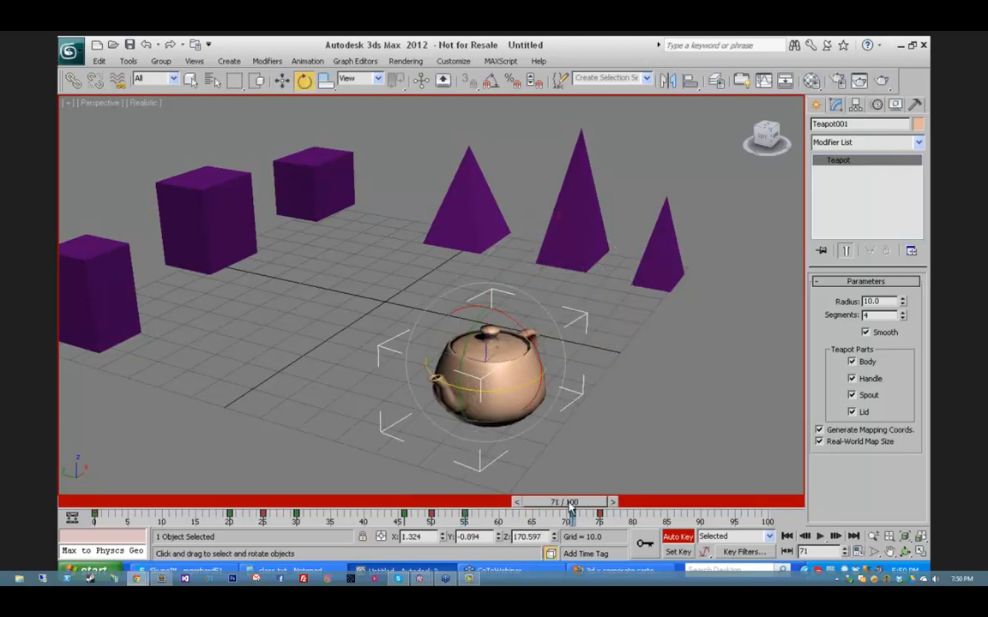
drag(580, 503, 635, 502)
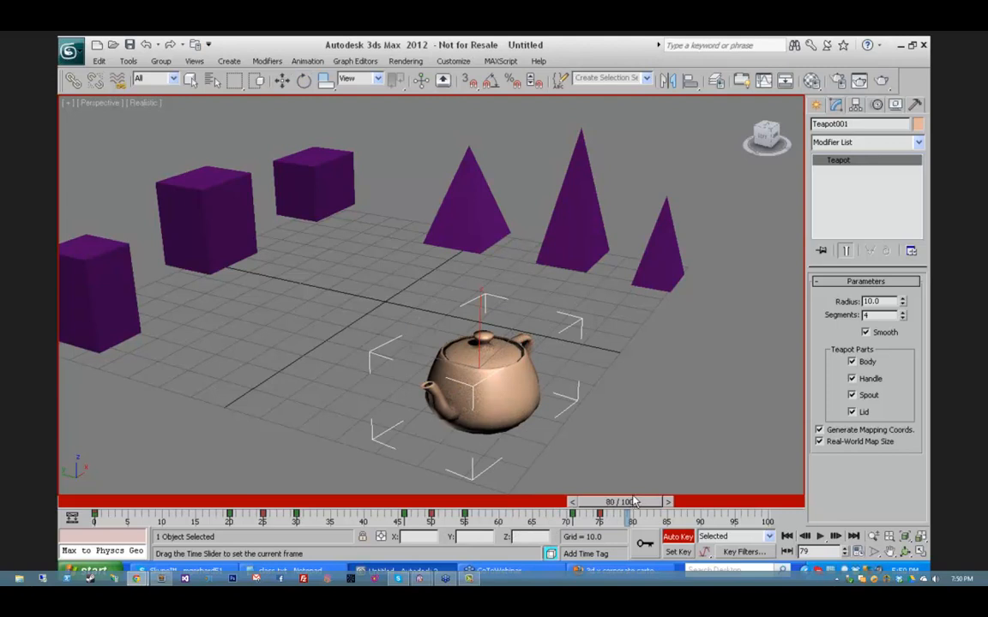
key(e)
drag(502, 397, 426, 395)
Step: Play the teapot animation from frame 0, return to frame 0 after stopping, and turn off Auto Key
drag(615, 504, 86, 480)
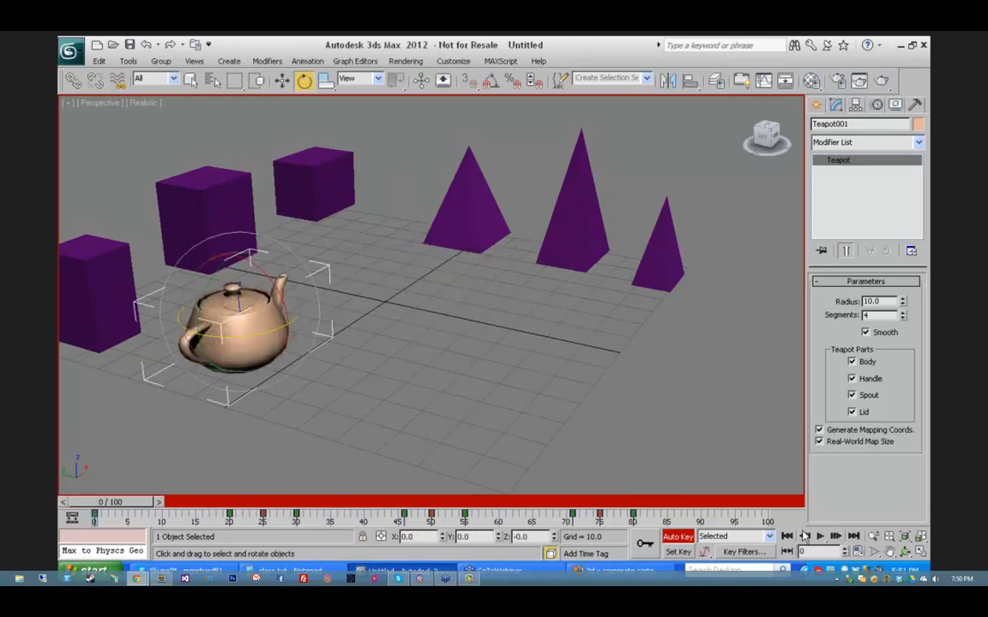
click(820, 536)
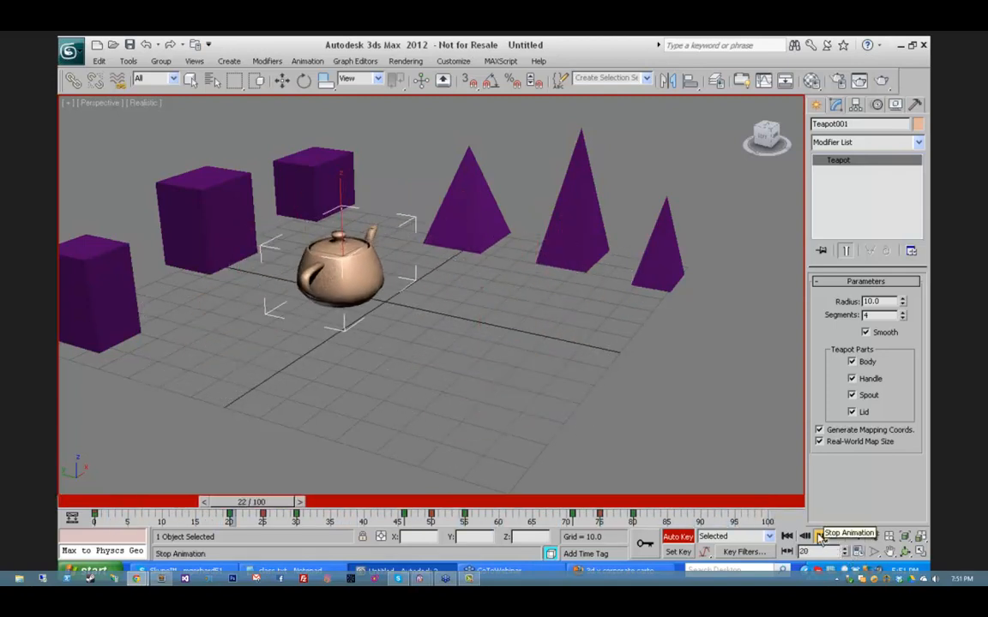
click(819, 536)
key(e)
drag(295, 504, 96, 504)
click(676, 537)
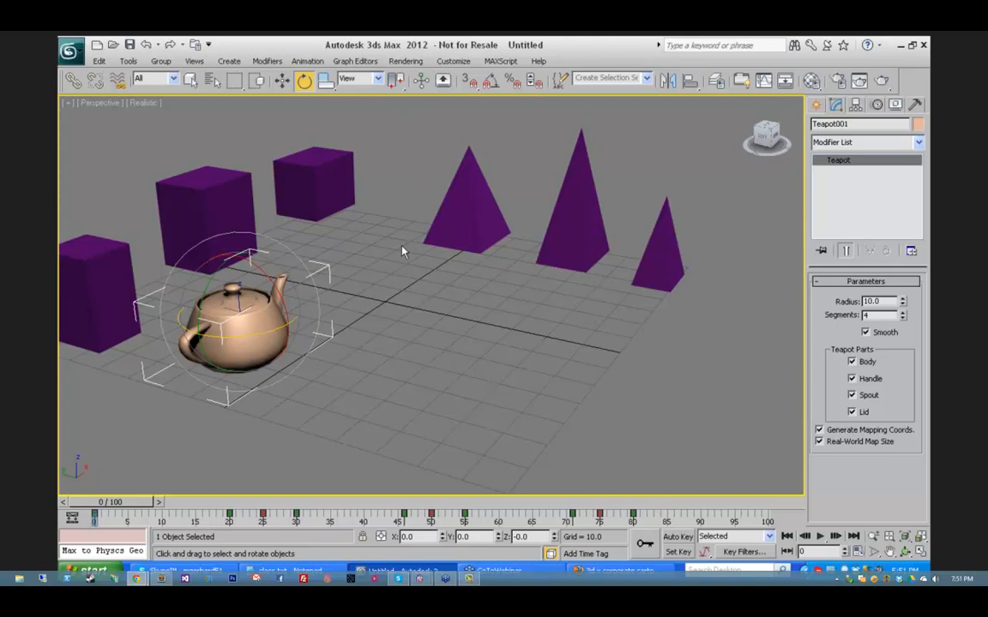
Step: Reframe the Perspective view on the whole scene and start creating an animated sequence file from the viewport
middle_drag(402, 252, 525, 289)
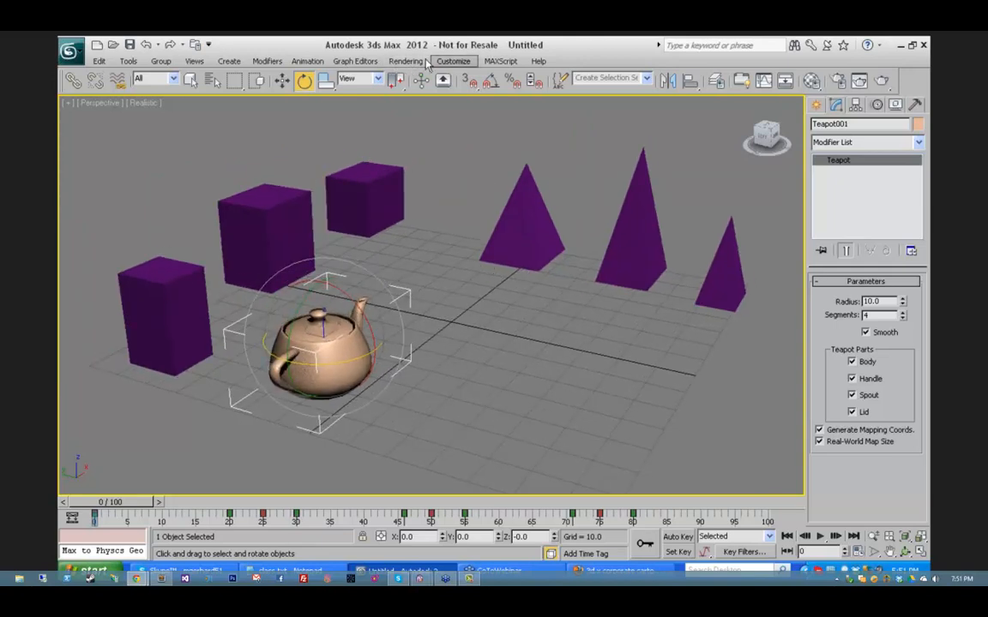
click(398, 65)
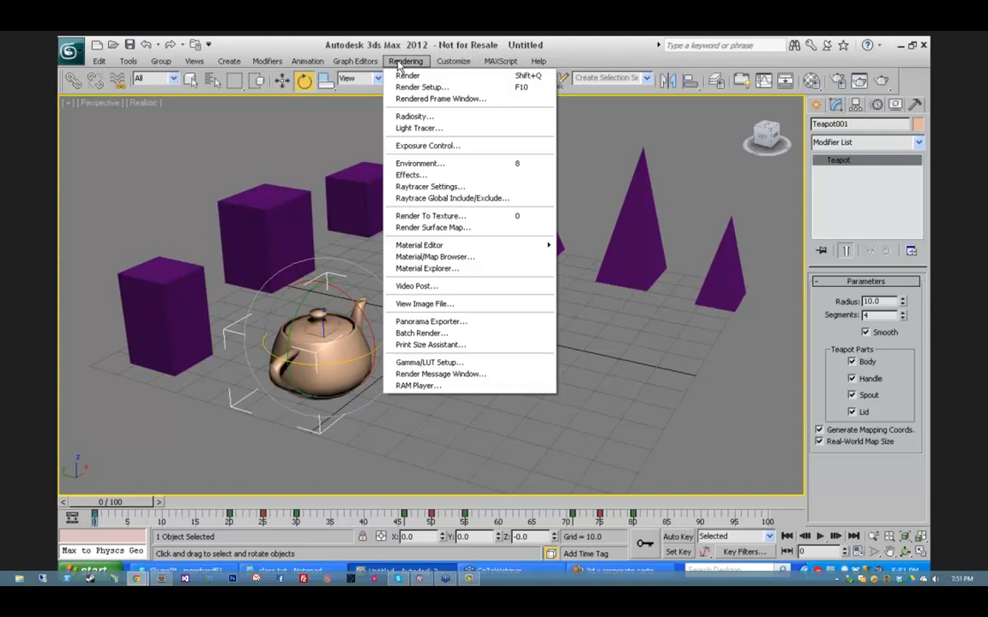
click(399, 66)
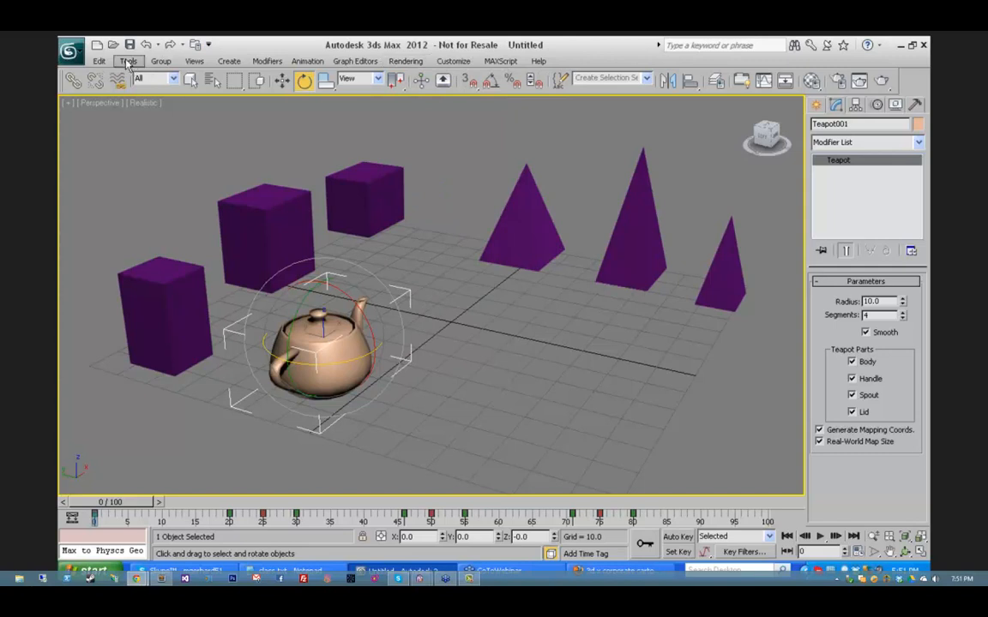
click(127, 63)
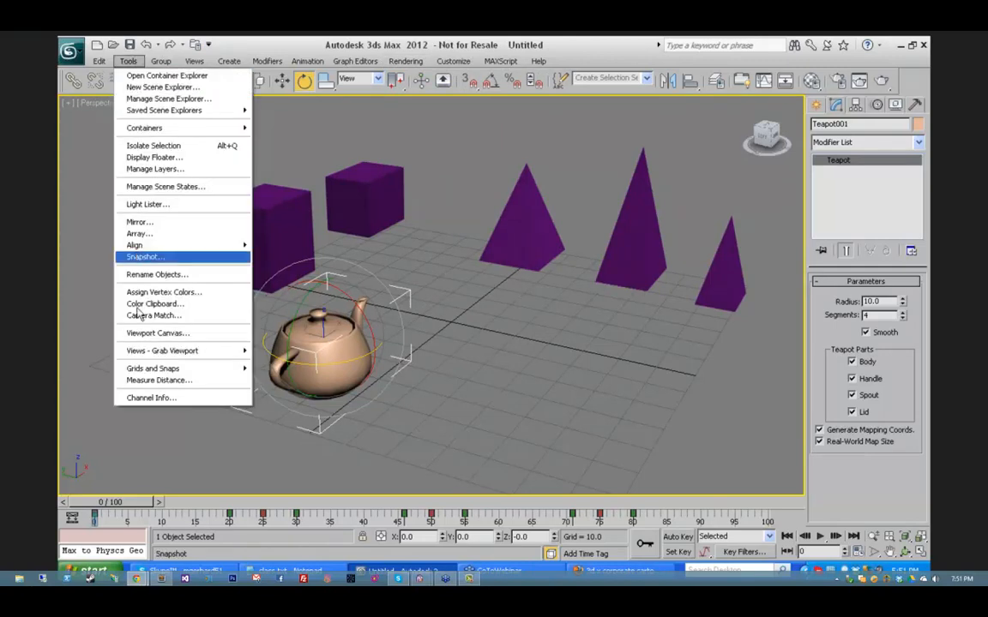
mouse_move(176, 359)
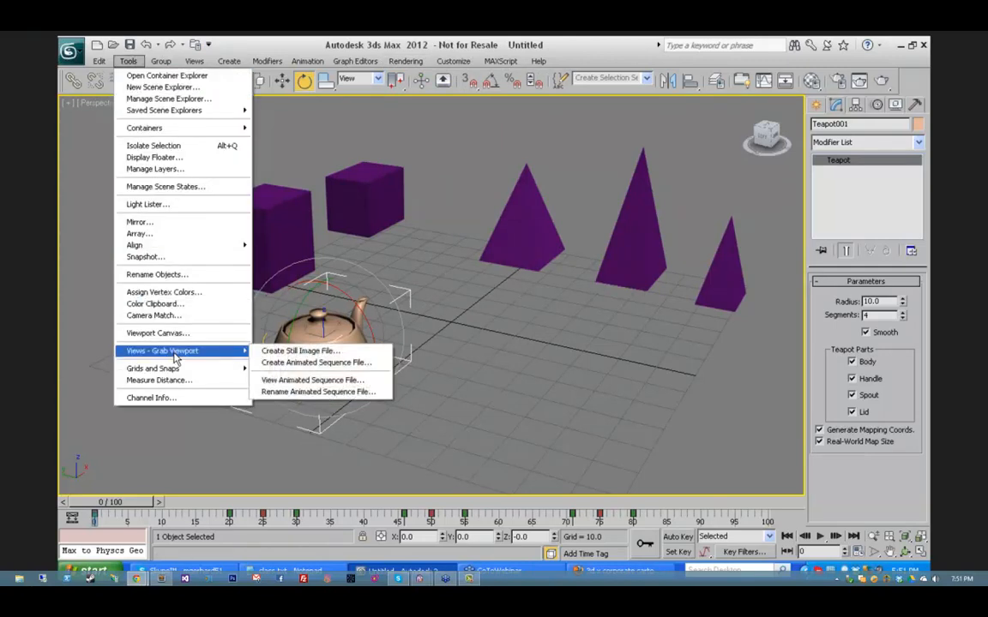
click(317, 365)
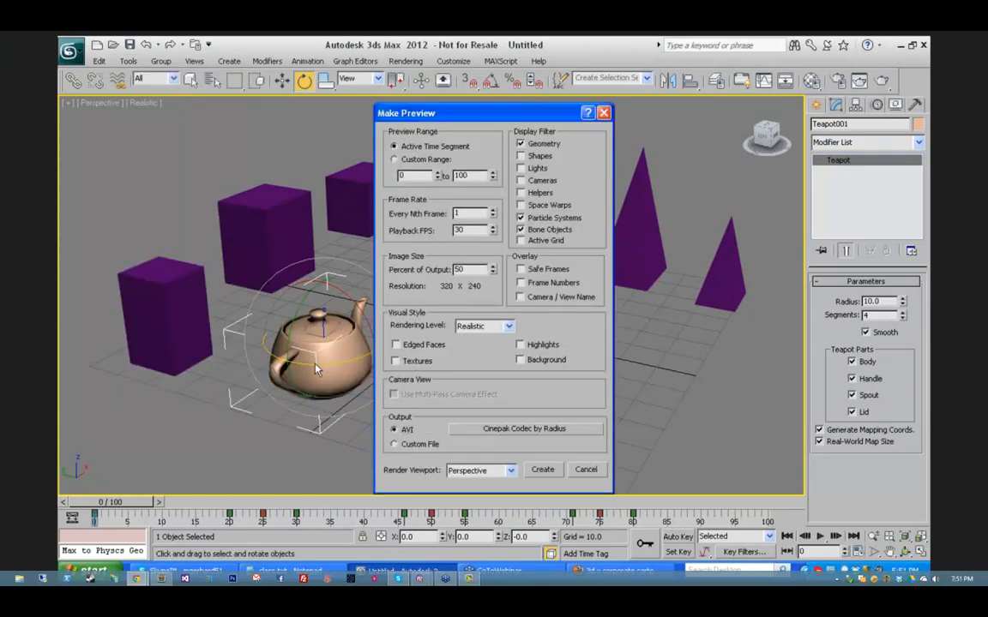
Step: Create an AVI preview with a custom range of 0 to 100 and Realistic rendering level, then close its playback
click(394, 160)
click(510, 328)
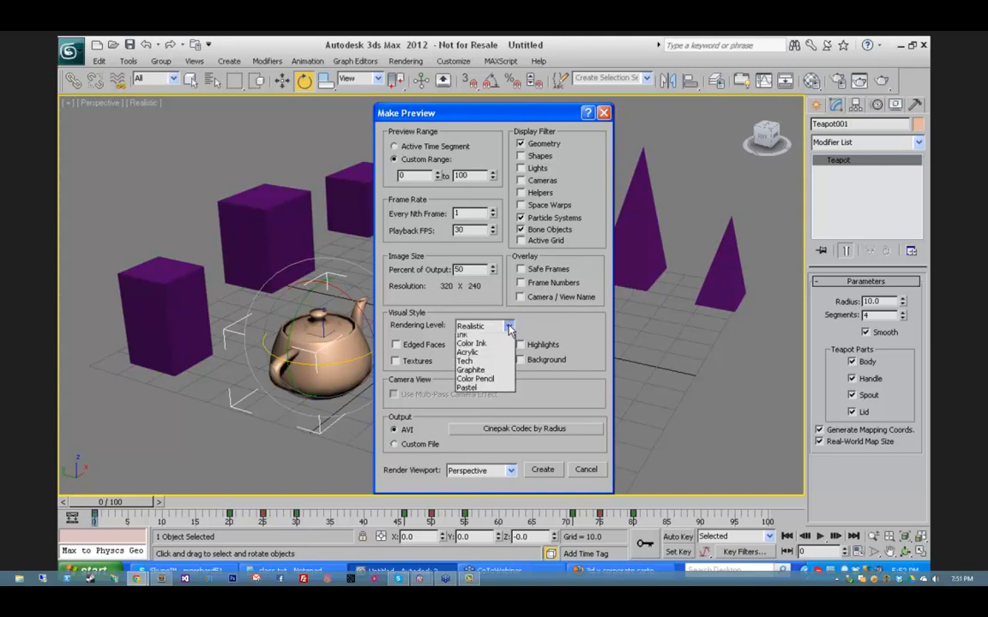
click(496, 338)
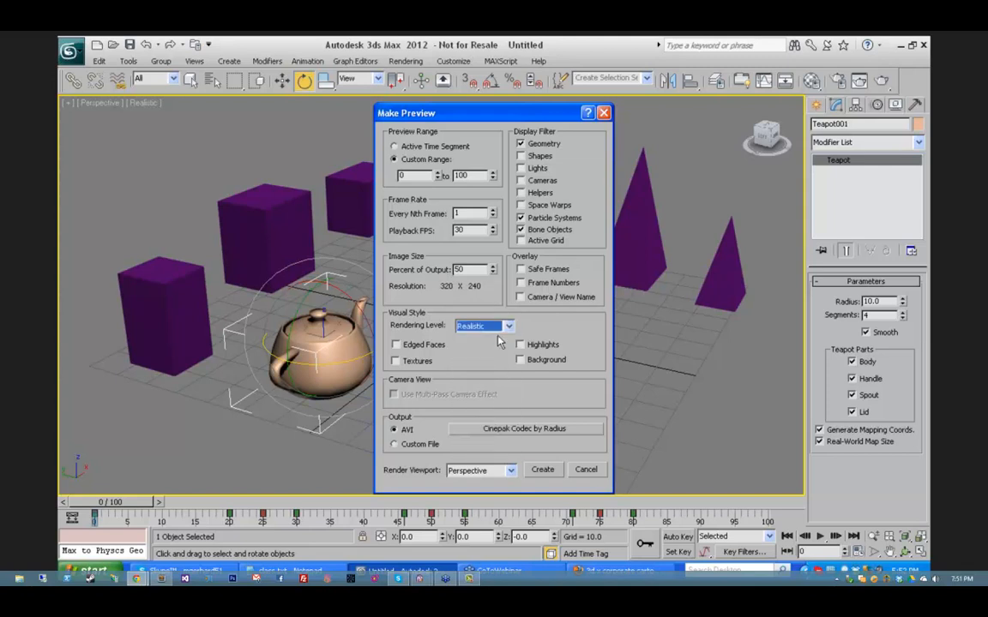
click(538, 474)
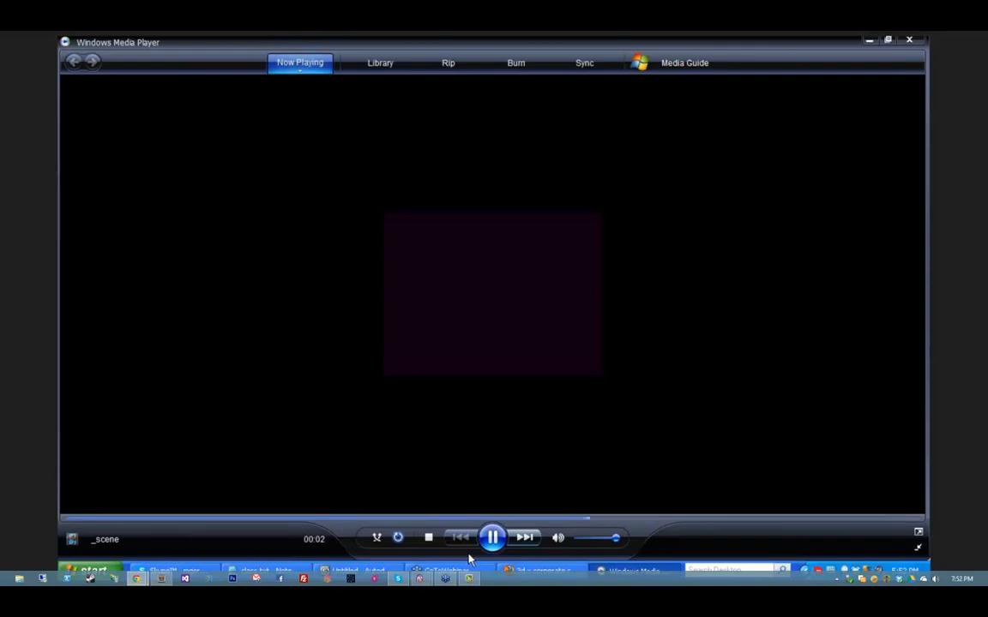
click(909, 44)
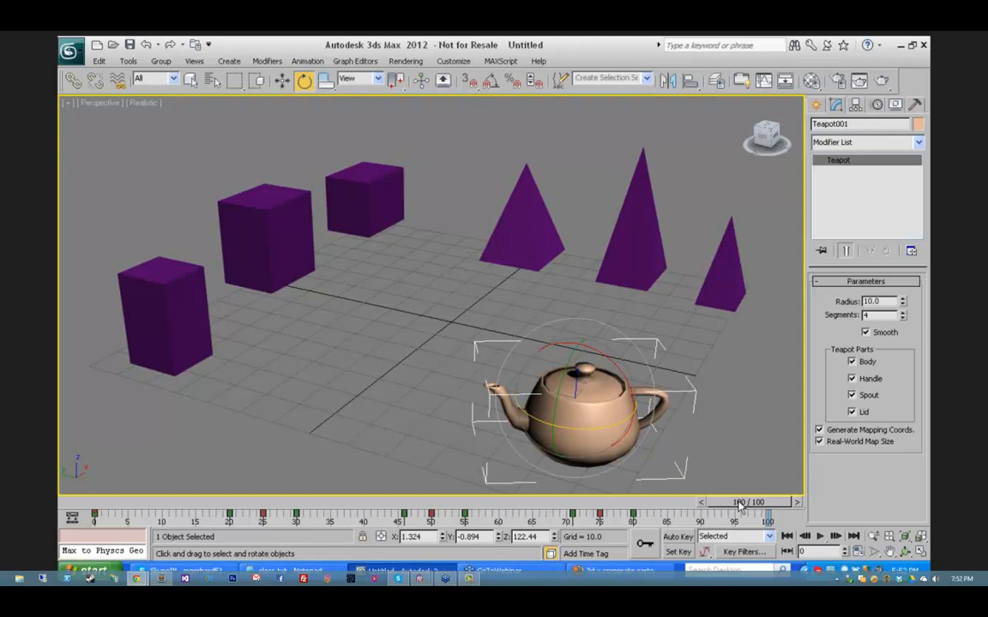
Step: Return to frame 0 and set the environment background colour to bright cyan with green 238 and blue 247
drag(748, 502, 60, 483)
click(304, 80)
click(404, 61)
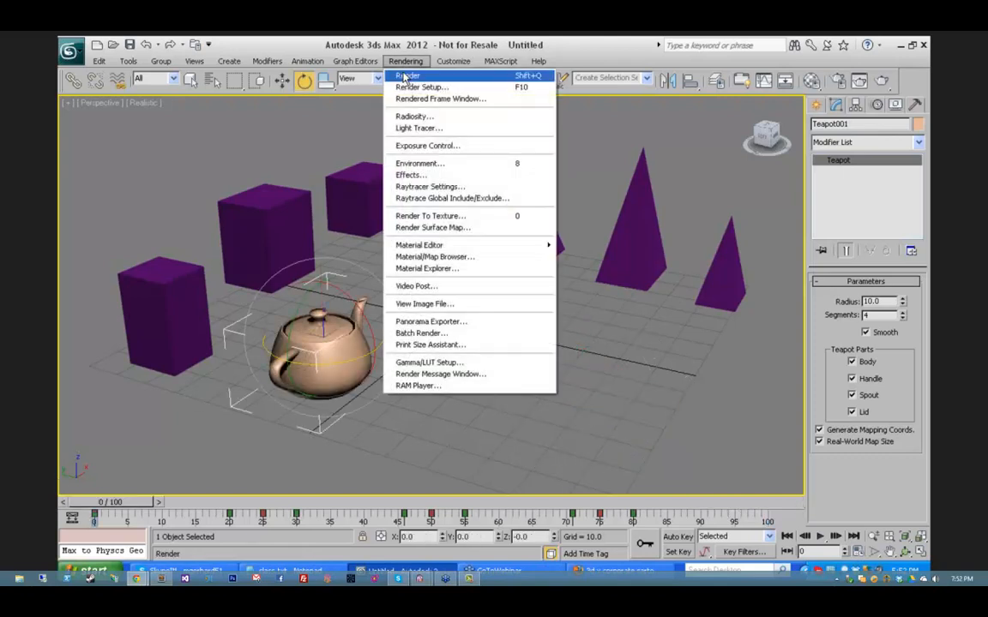
click(428, 163)
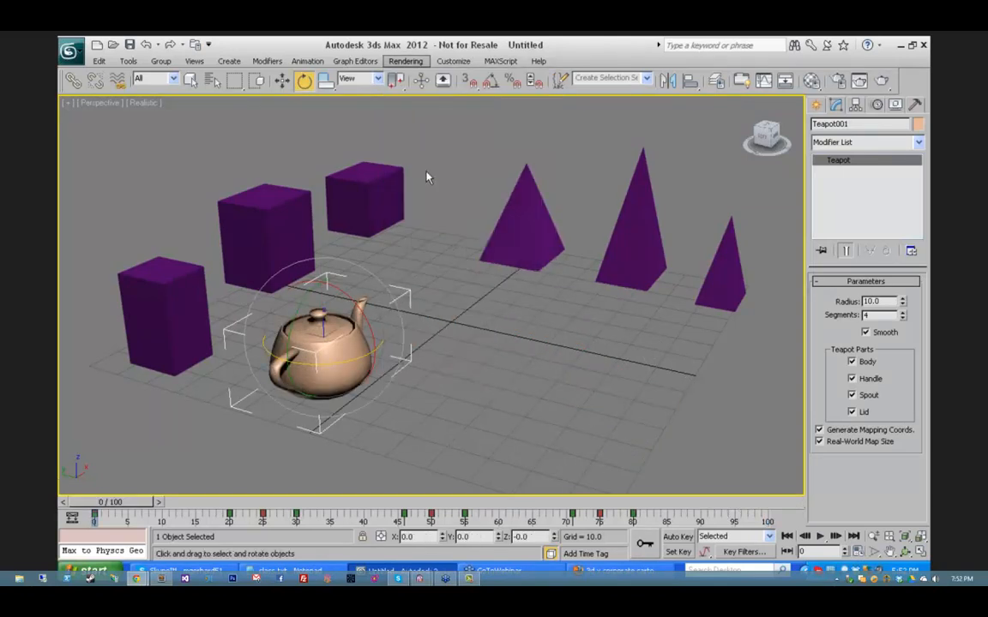
click(562, 242)
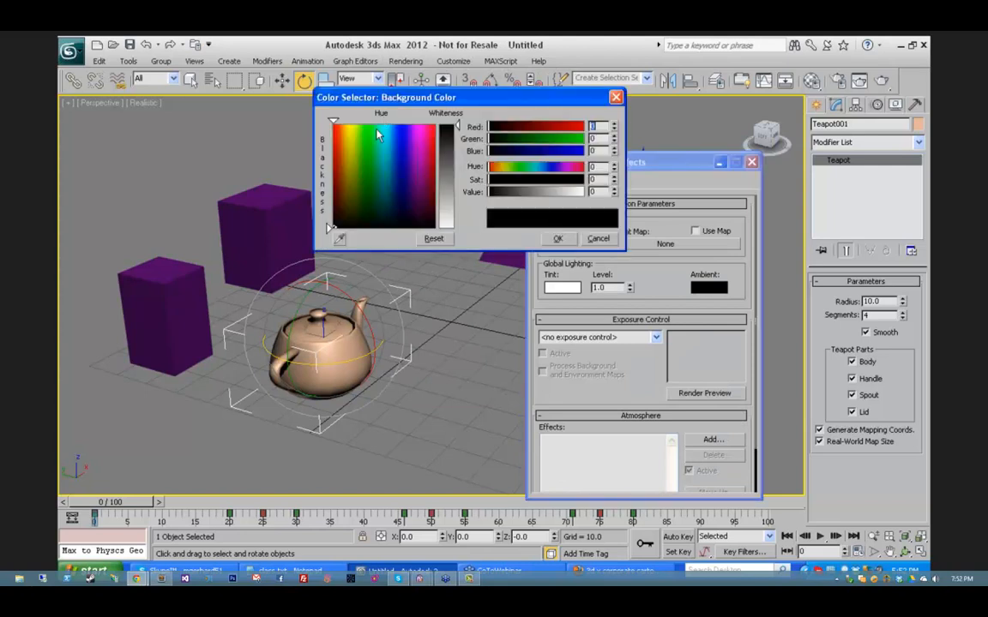
drag(387, 130, 384, 126)
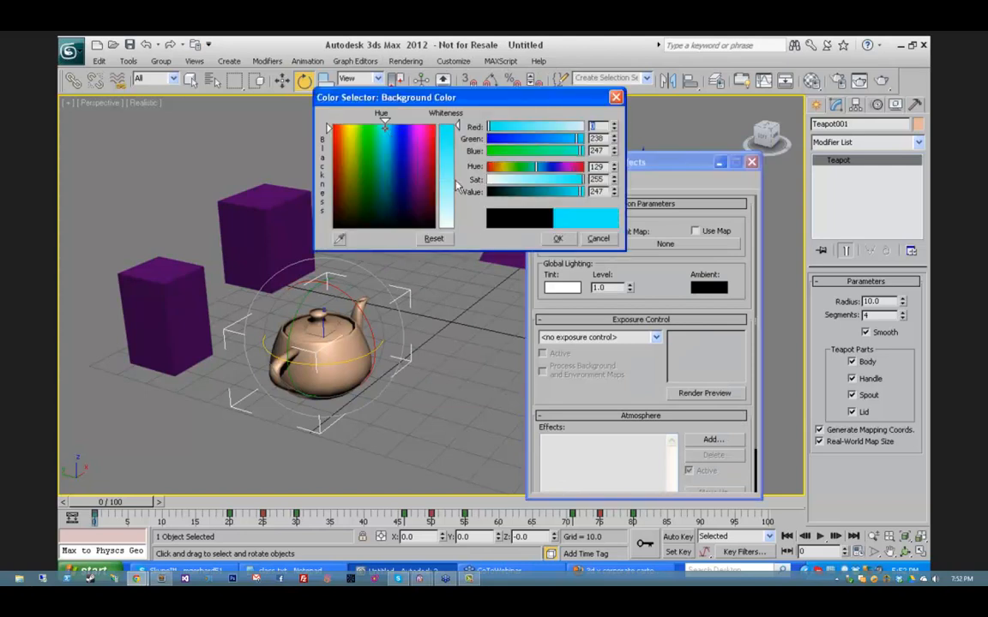
click(550, 238)
click(752, 162)
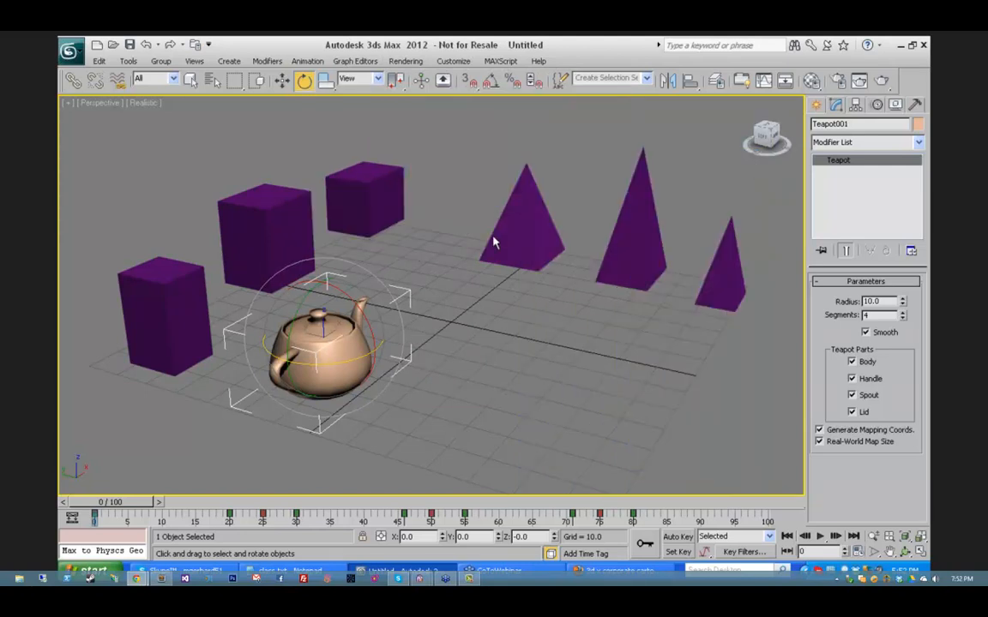
Step: Open the Render Setup and move its window clear of the teapot
click(405, 61)
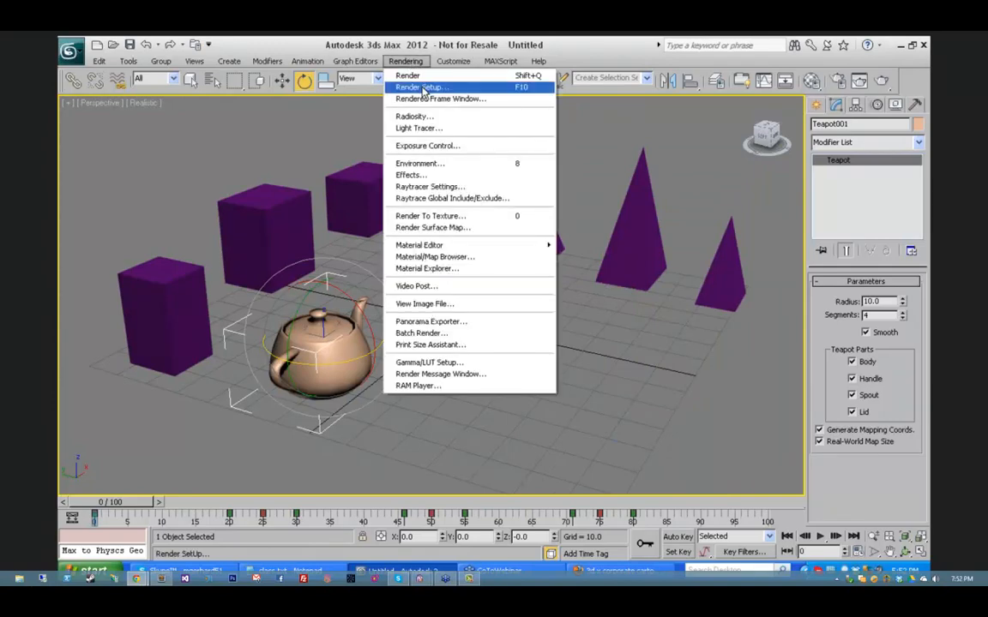
click(420, 87)
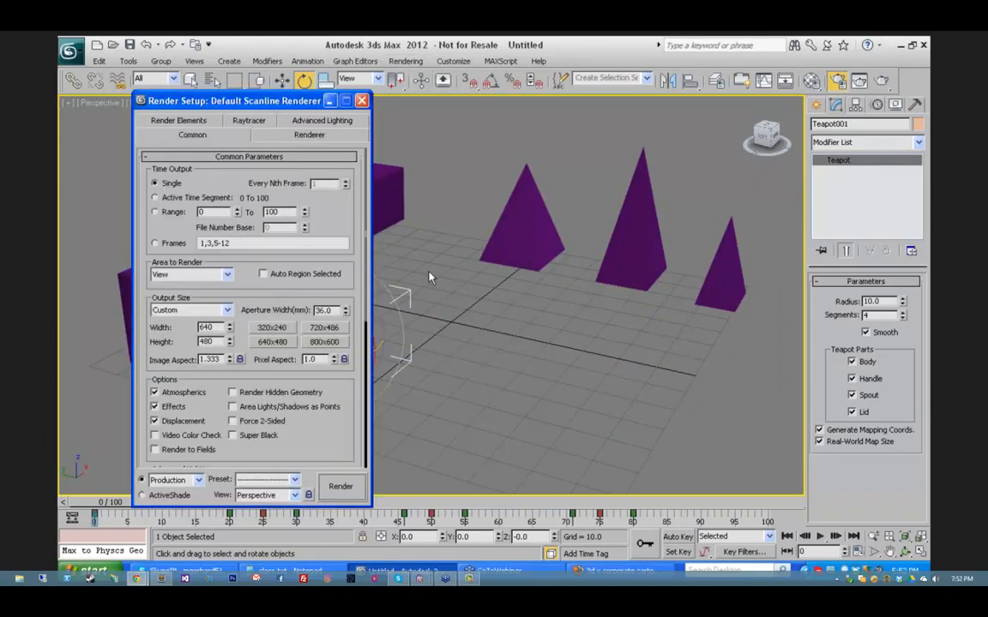
drag(271, 102, 674, 77)
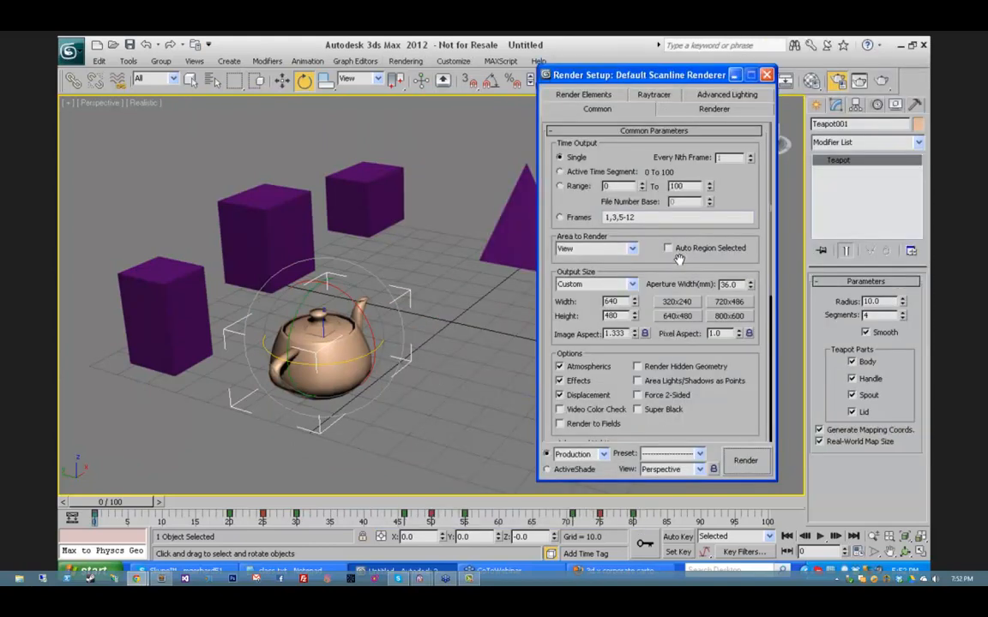
Step: Review which renderers can be assigned for production and cancel without choosing one
click(553, 132)
click(637, 173)
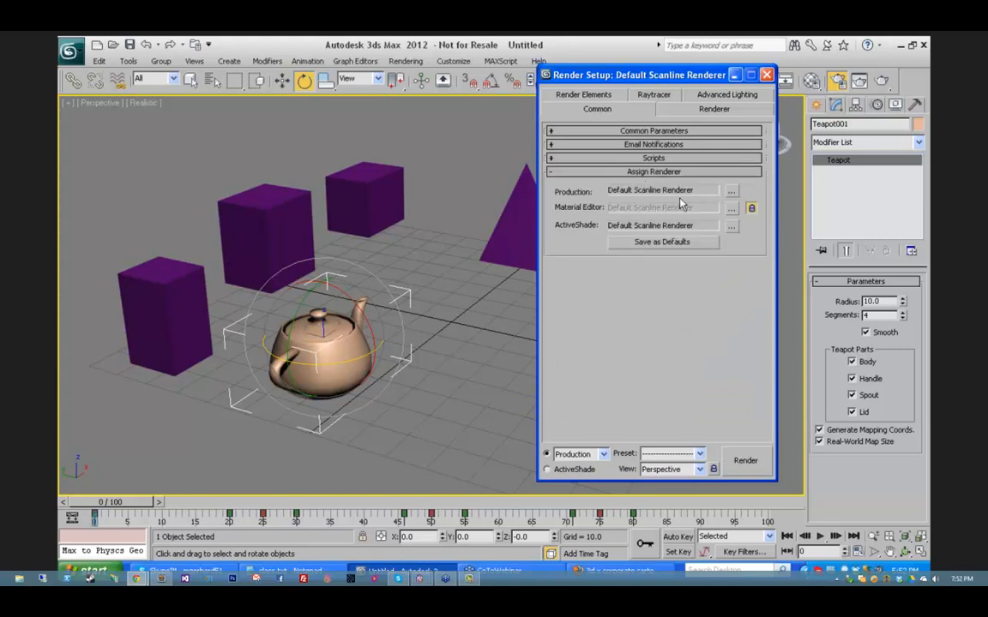
click(732, 191)
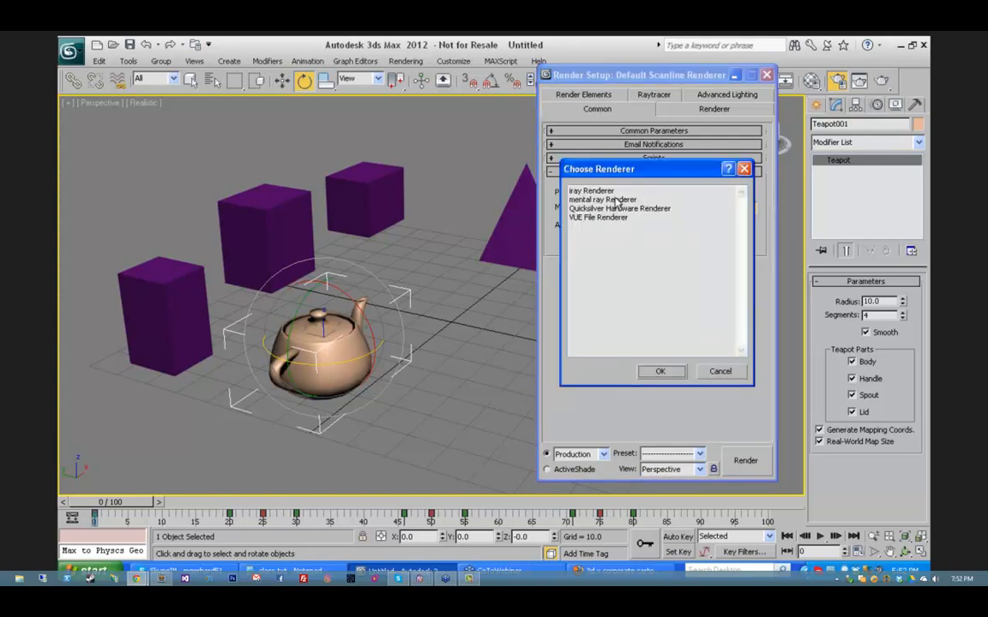
click(720, 371)
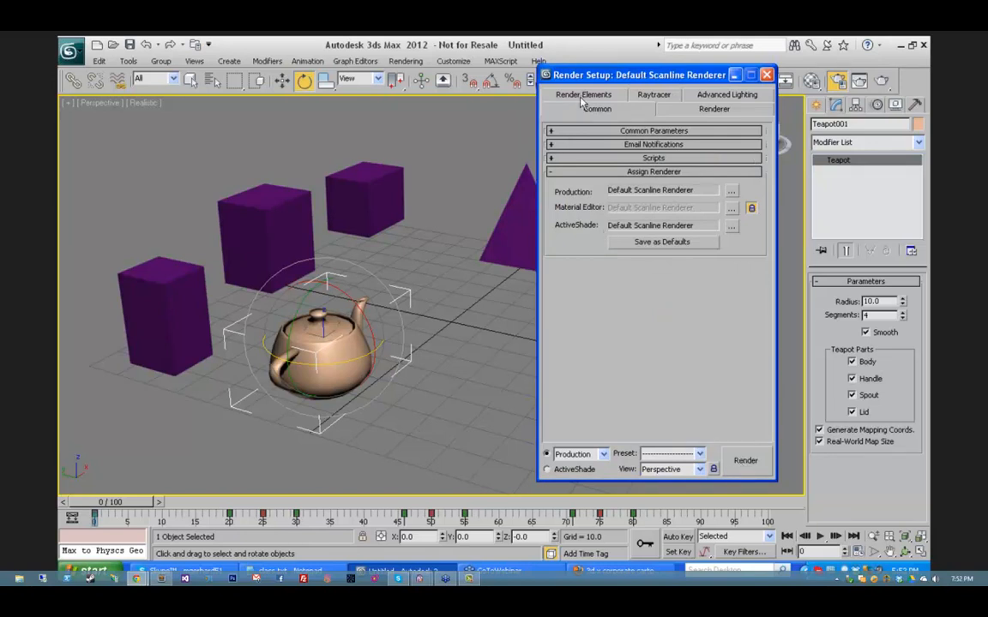
Step: Set the render's time output to the range 0 to 100 in the common parameters
click(639, 130)
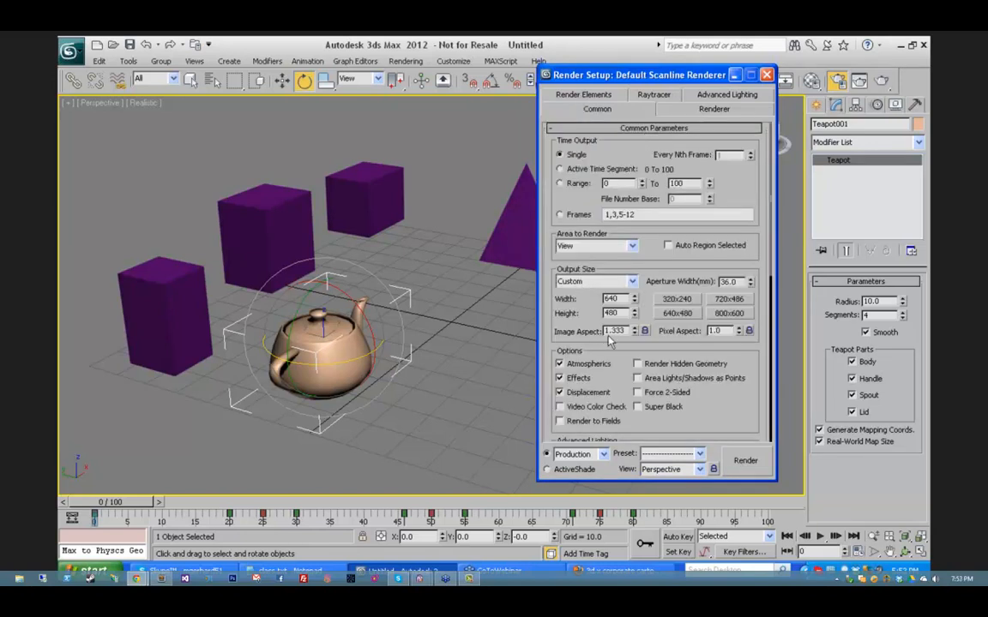
click(560, 182)
scroll(711, 291, down, 5)
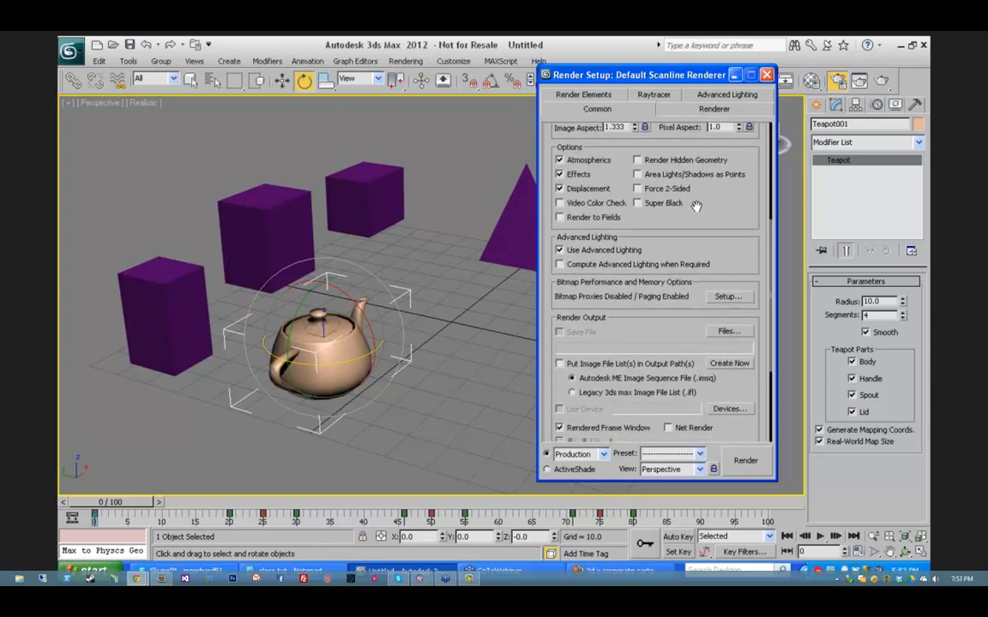
Step: Set the render output to an AVI file named teapot in the E:\3dbuz folder
click(728, 289)
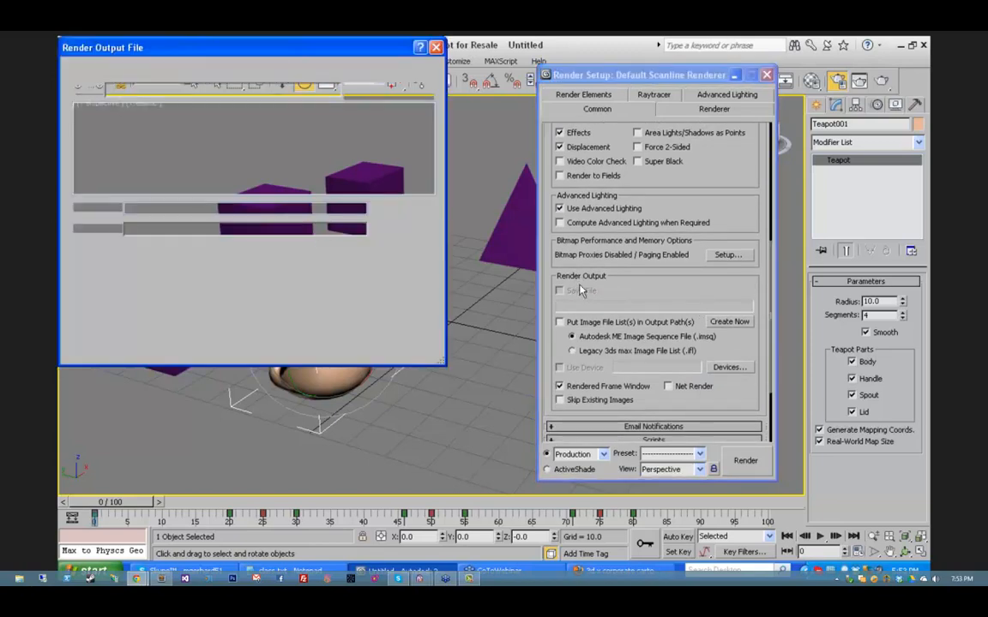
click(361, 230)
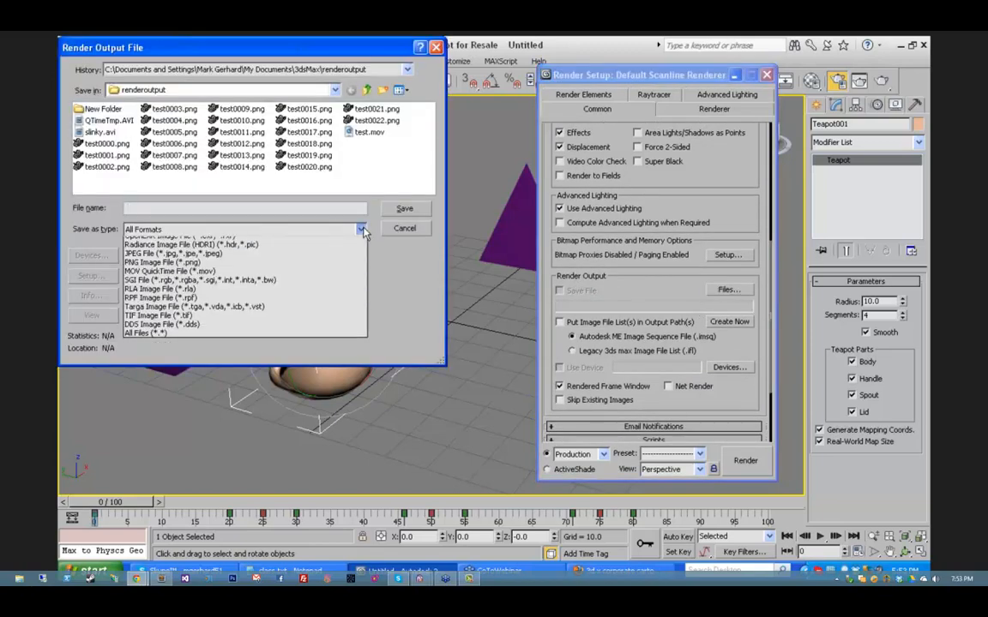
click(135, 247)
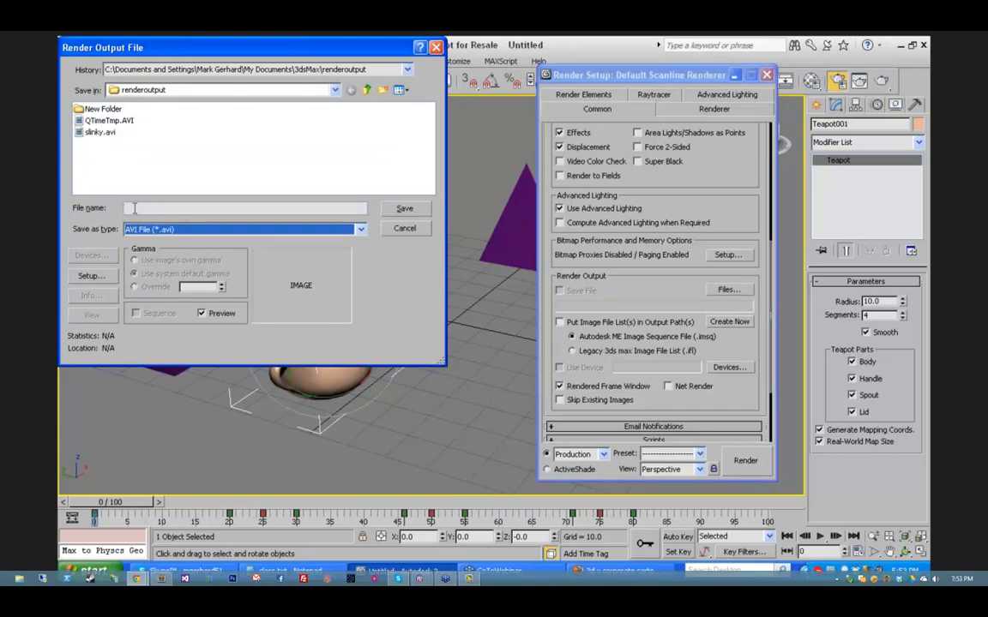
click(130, 207)
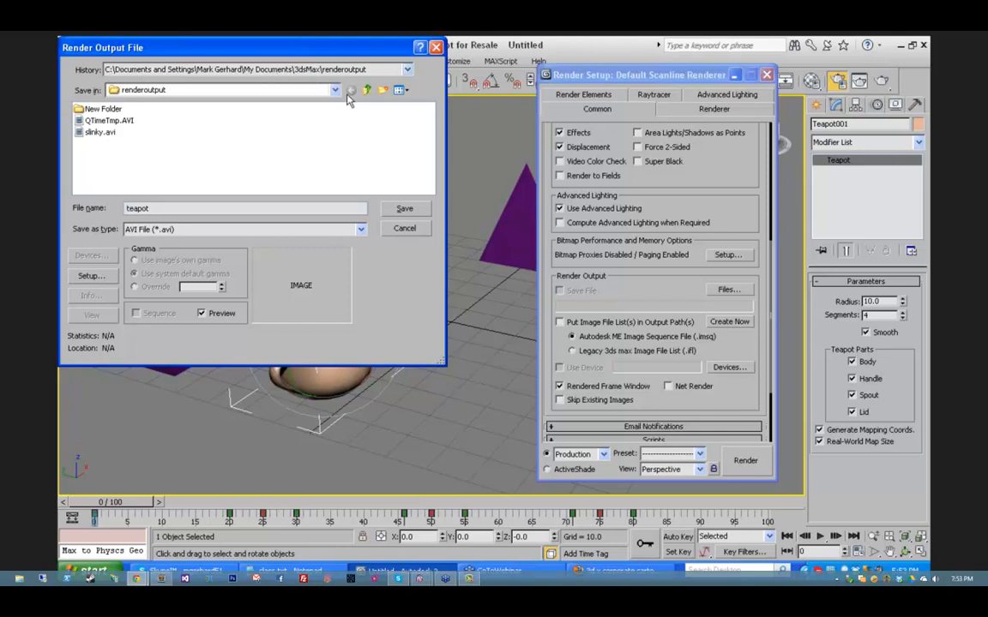
click(407, 70)
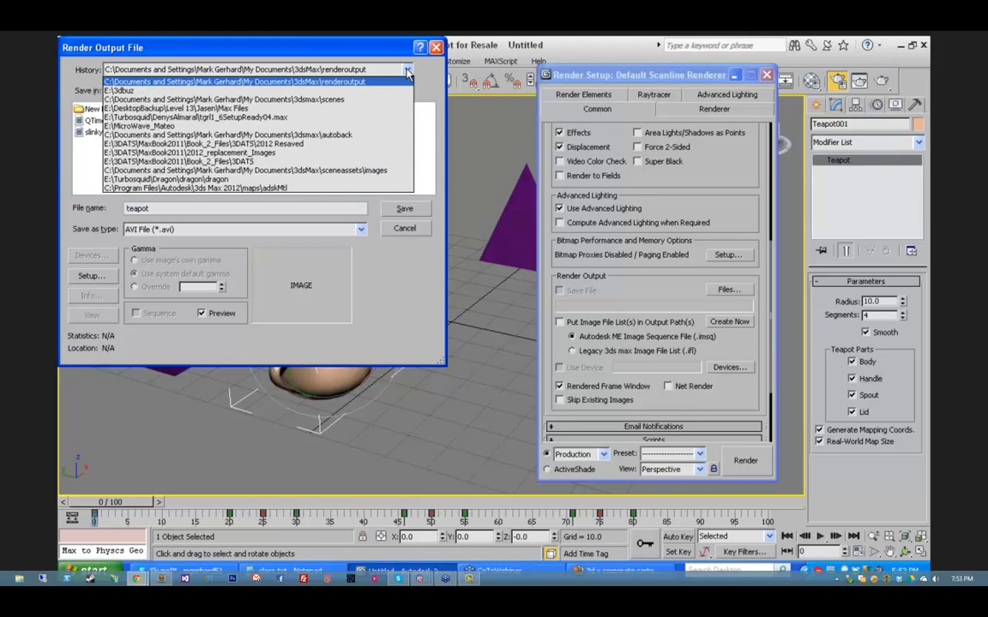
click(171, 90)
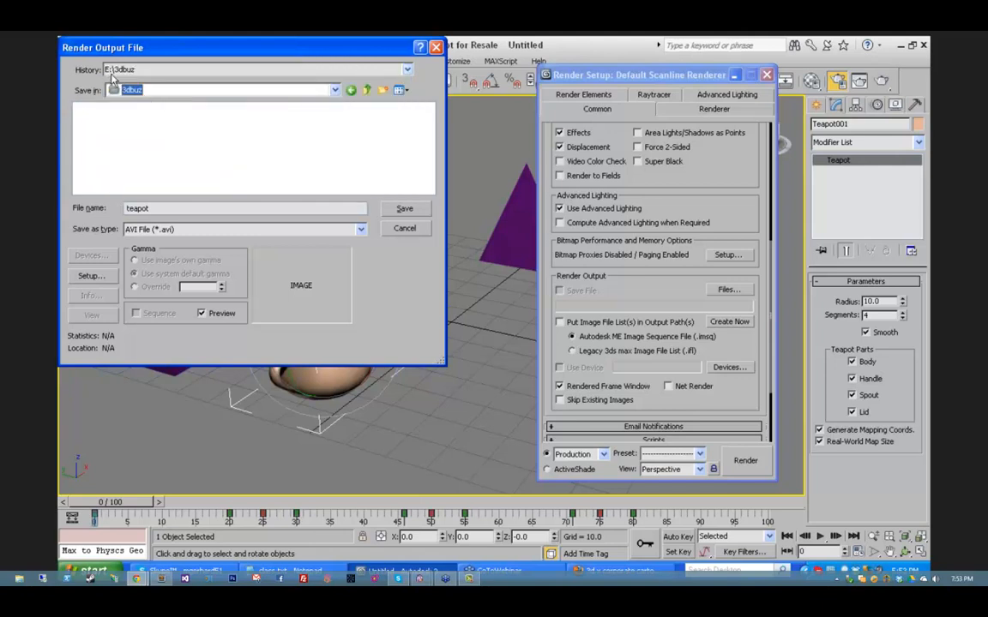
Step: Save the output file settings with the Cinepak Codec by Radius compressor at quality 100 and keyframe 15
click(404, 208)
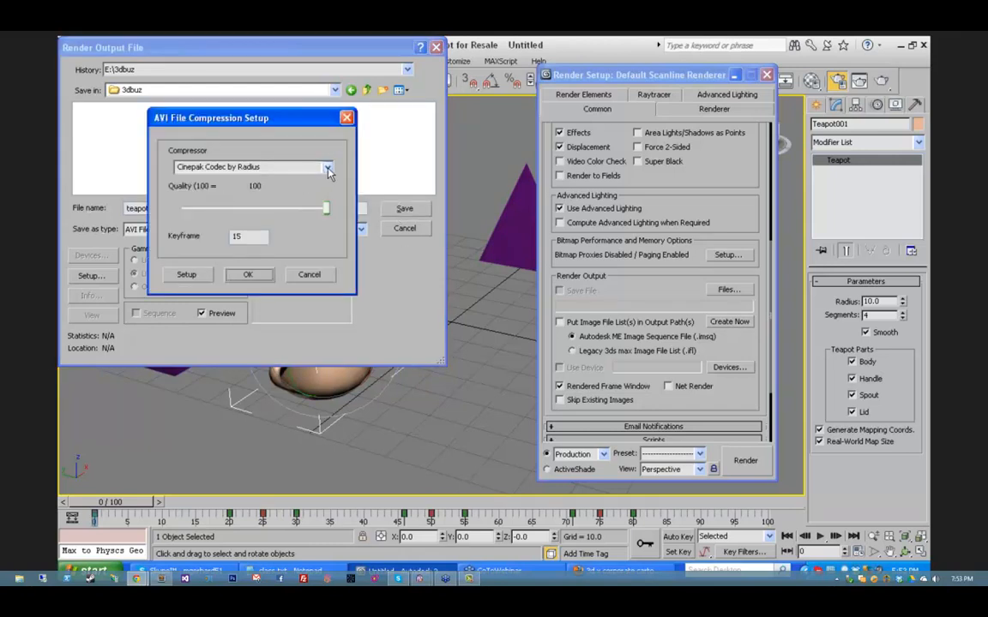
click(328, 169)
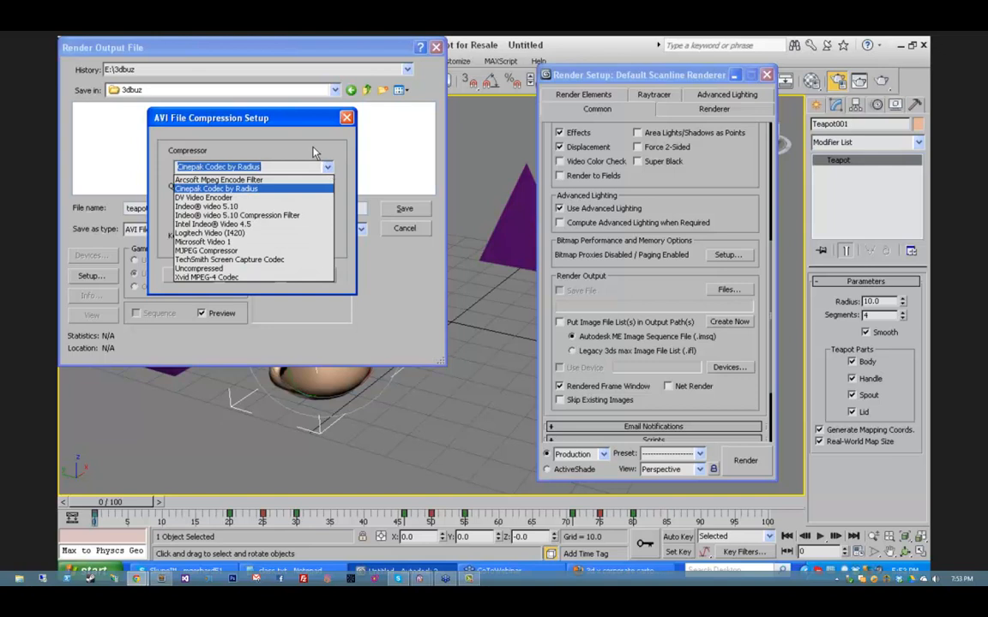
click(284, 138)
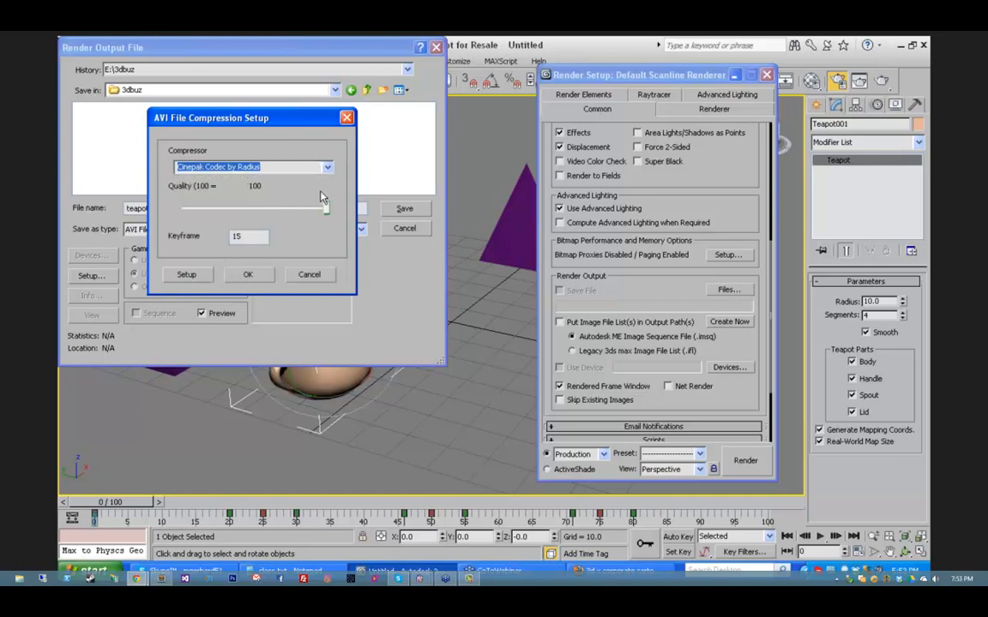
click(246, 275)
click(403, 209)
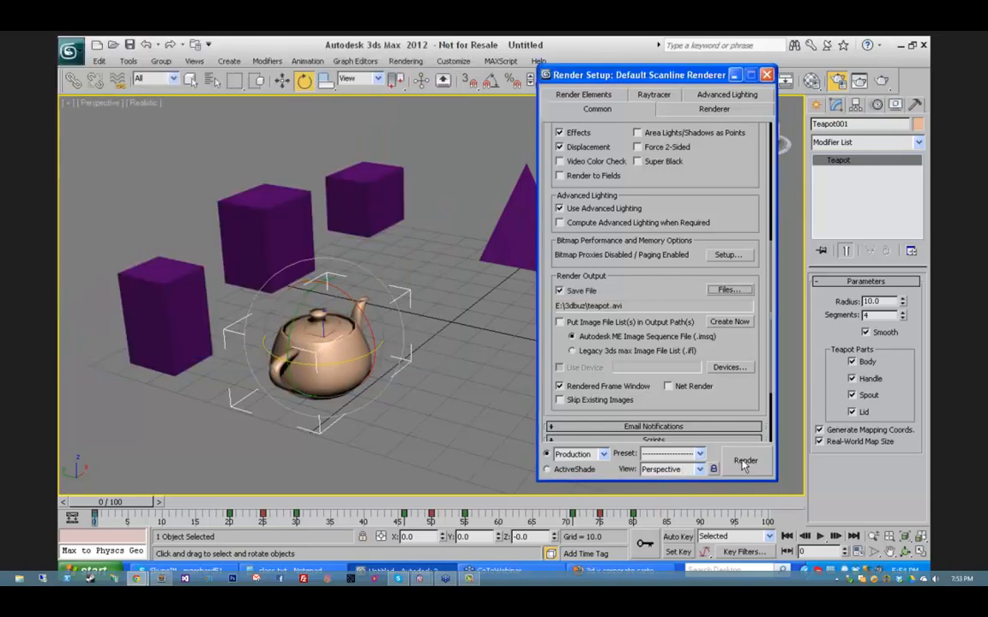
Step: Render the animation of the Perspective view to teapot.avi, and close the rendered frame and Render Setup windows once finished
click(744, 462)
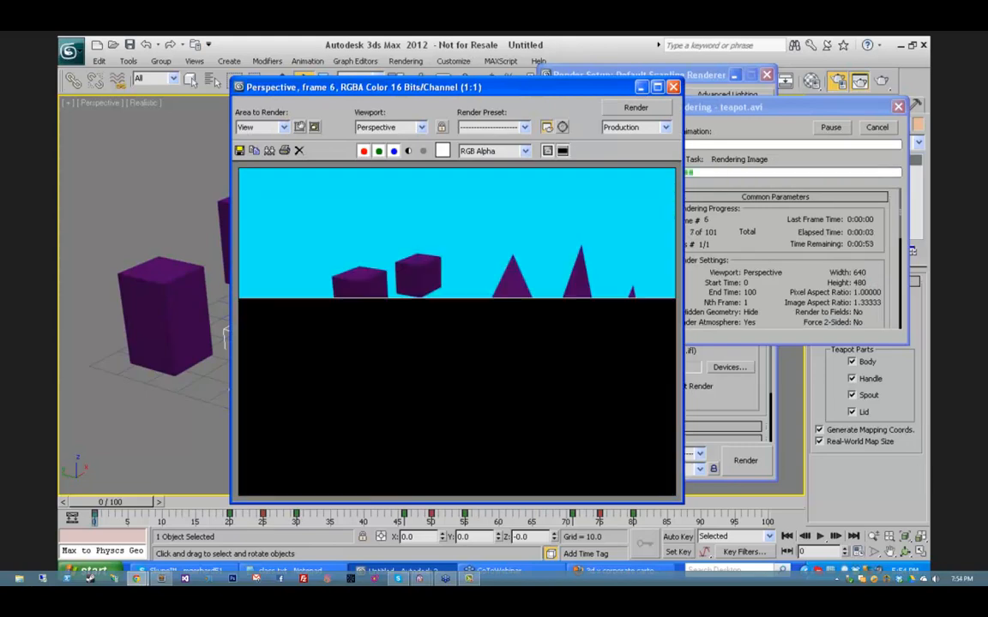
drag(818, 113, 722, 107)
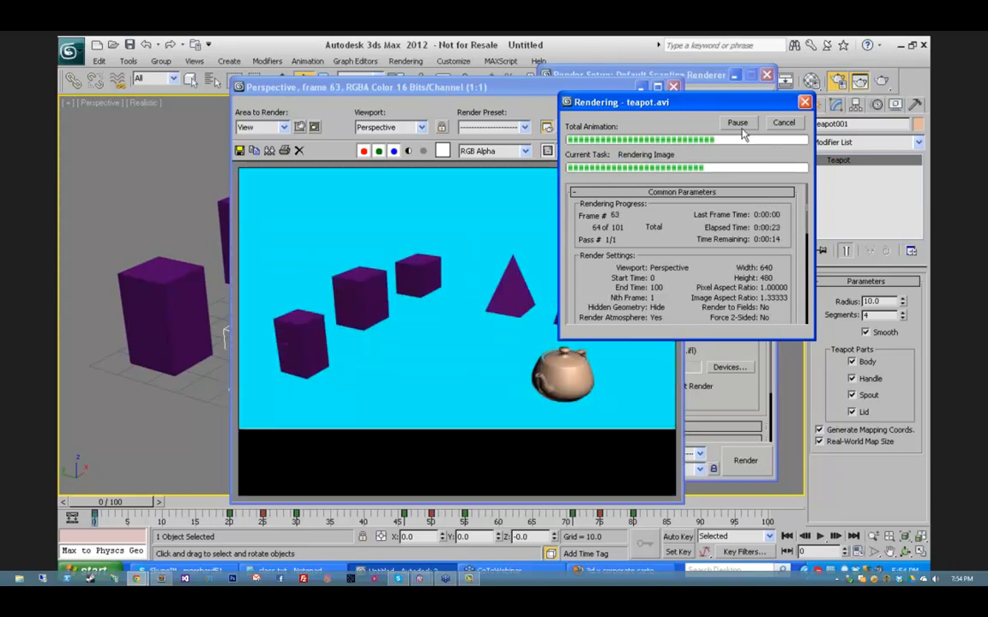
drag(652, 102, 763, 76)
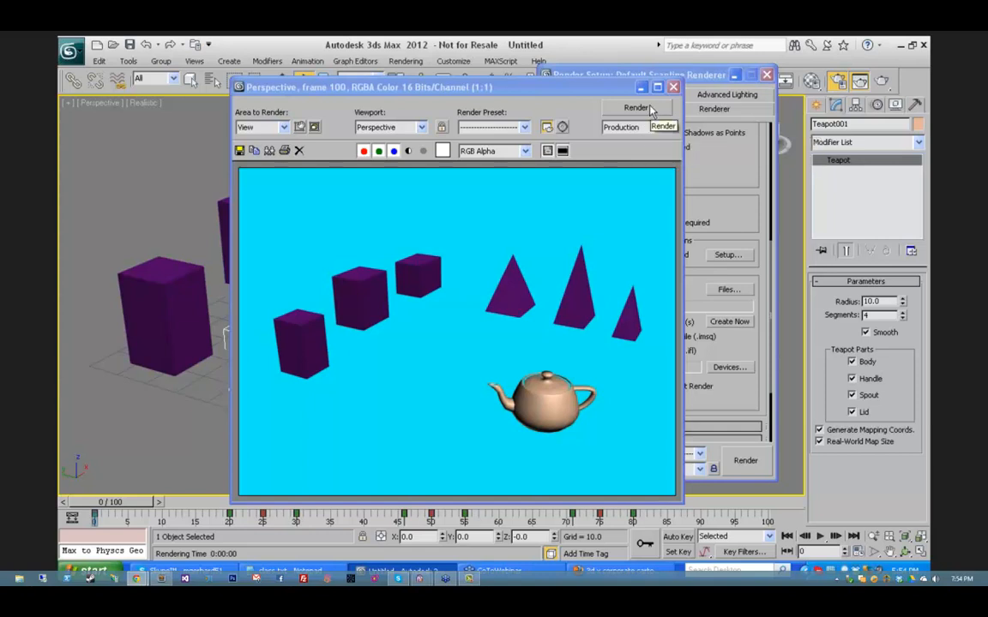
click(675, 88)
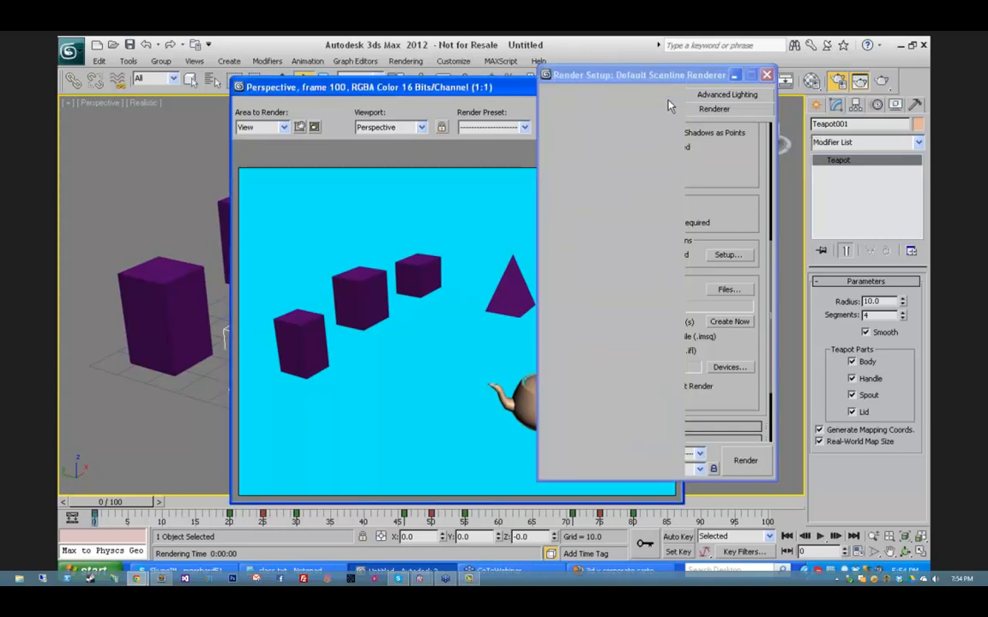
click(767, 76)
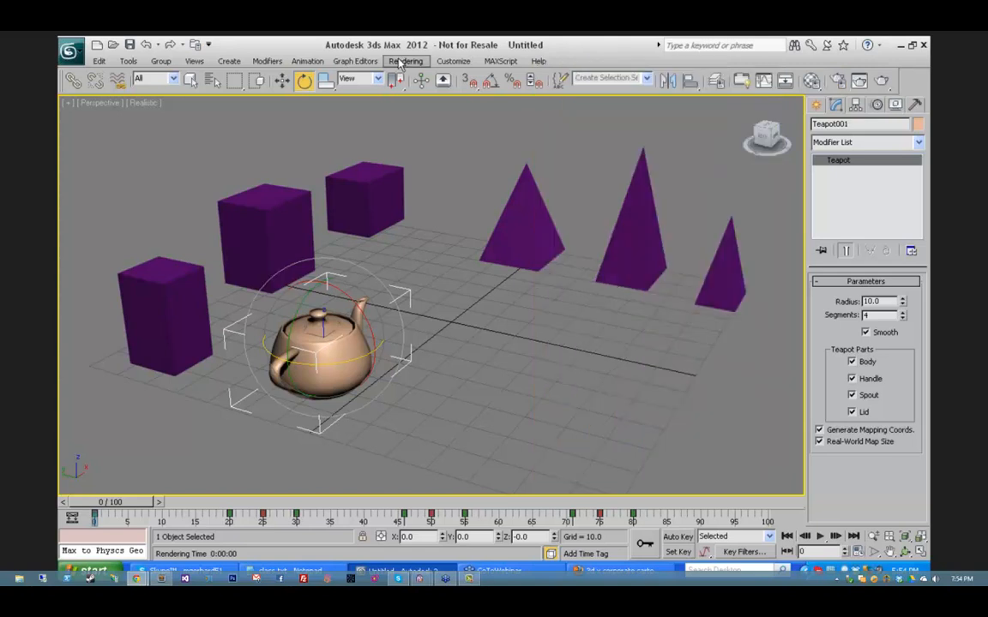
Step: Open the rendered teapot.avi from E:\3dbuz, watch it in Windows Media Player, and close the player
click(403, 62)
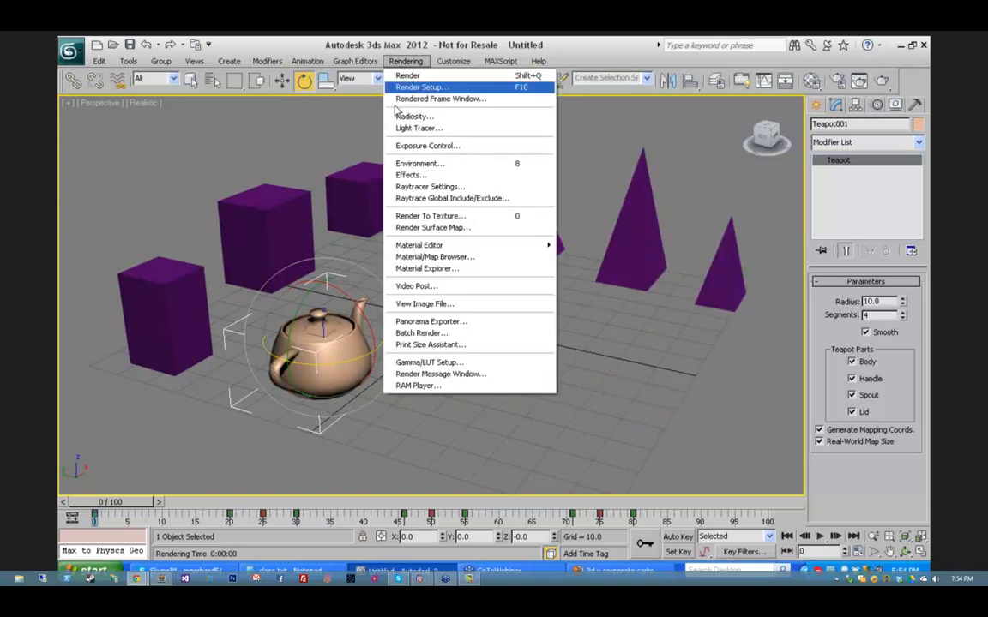
click(451, 305)
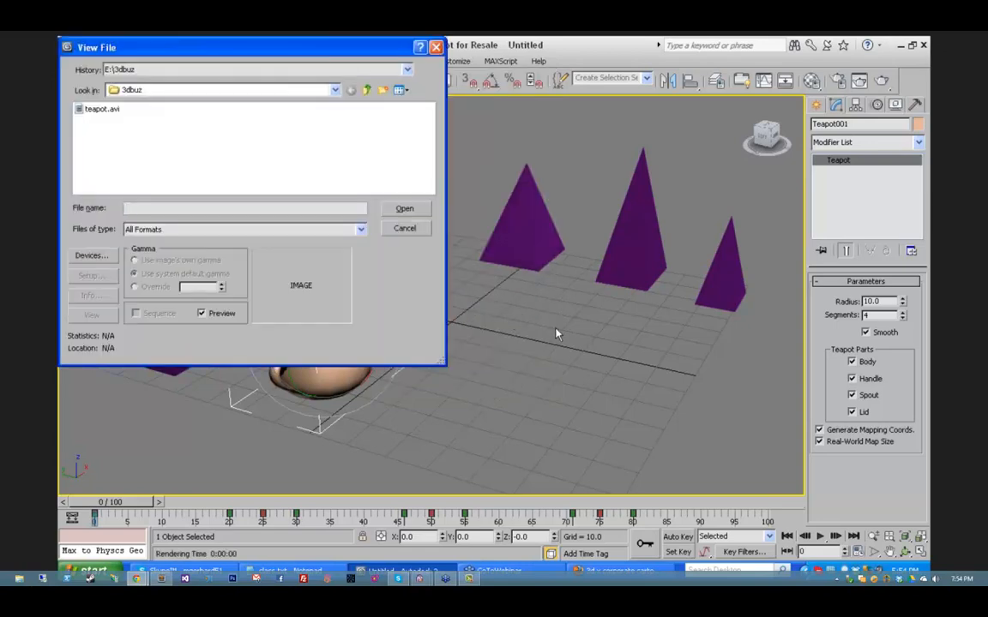
click(100, 111)
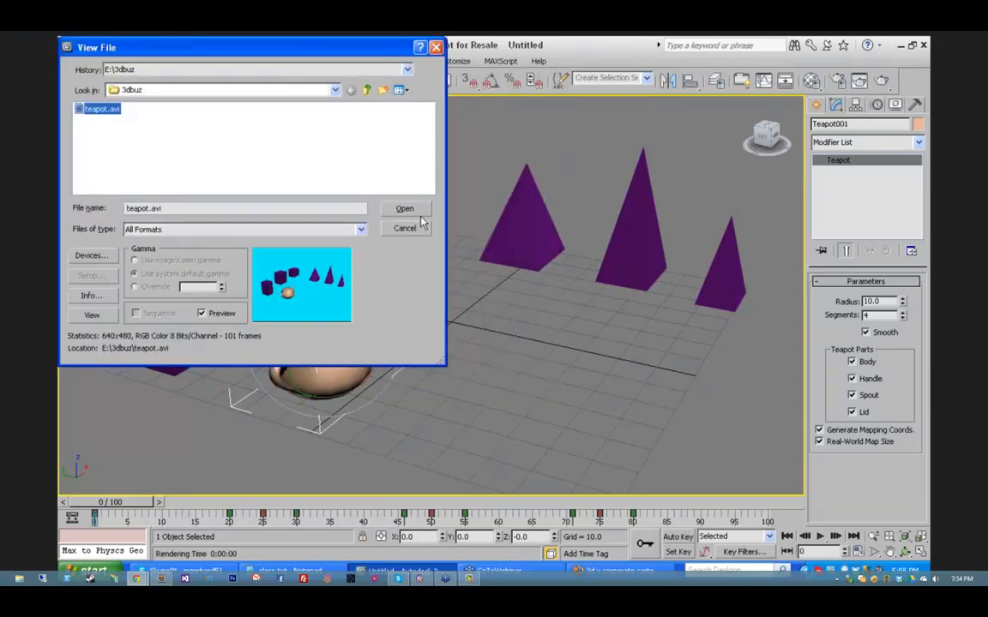
click(403, 209)
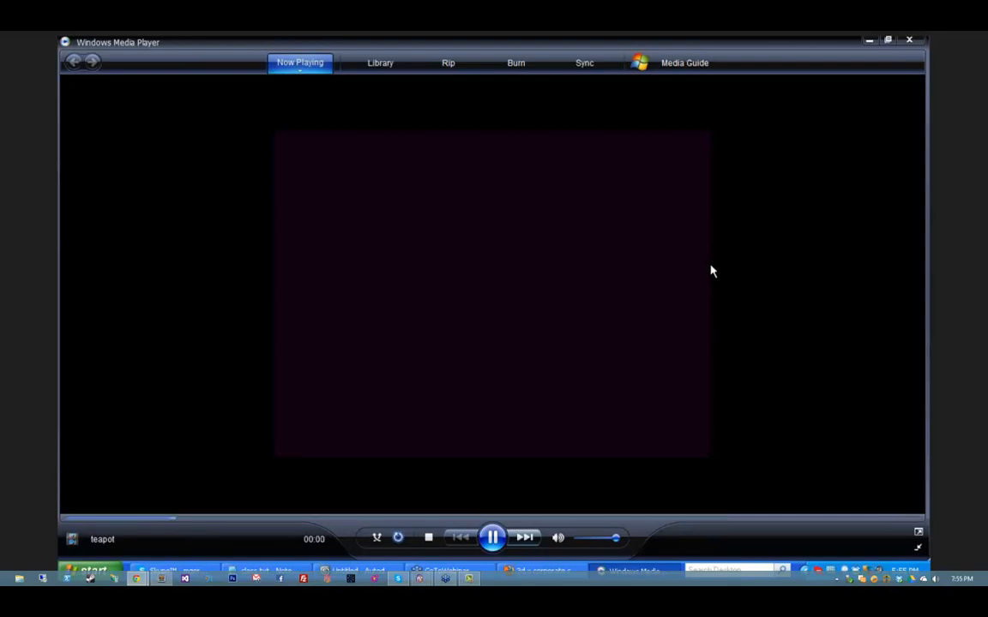
click(494, 538)
click(909, 40)
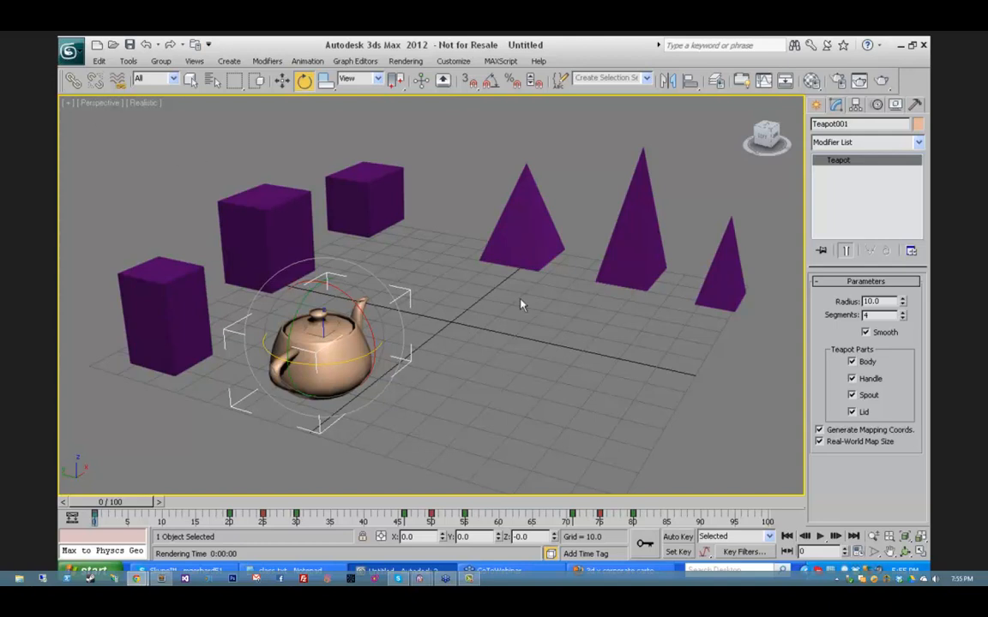
Step: Return to the four-viewport layout and create a target camera from the Perspective view
click(920, 553)
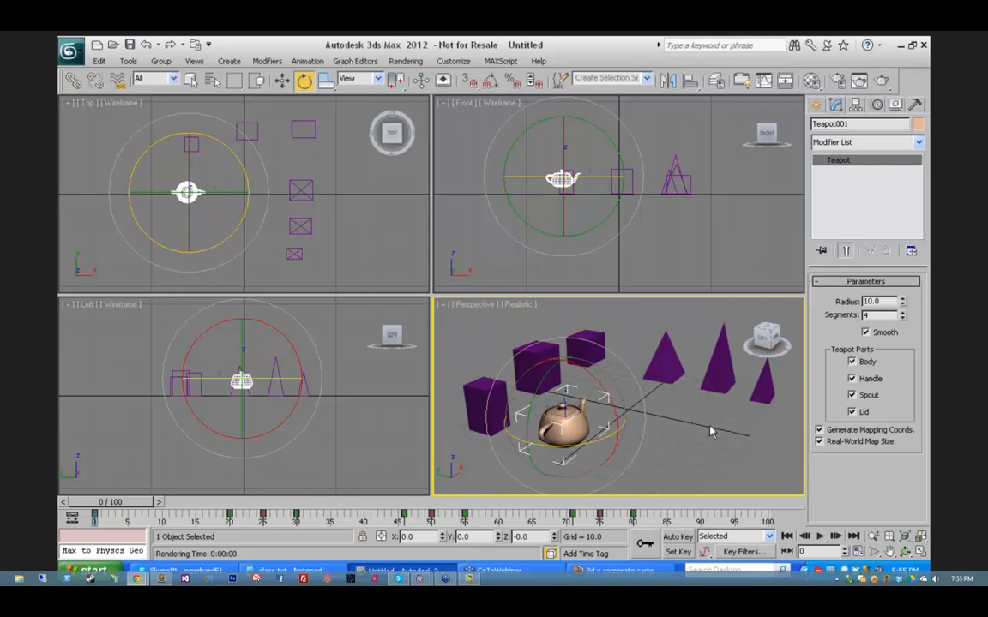
key(ctrl+c)
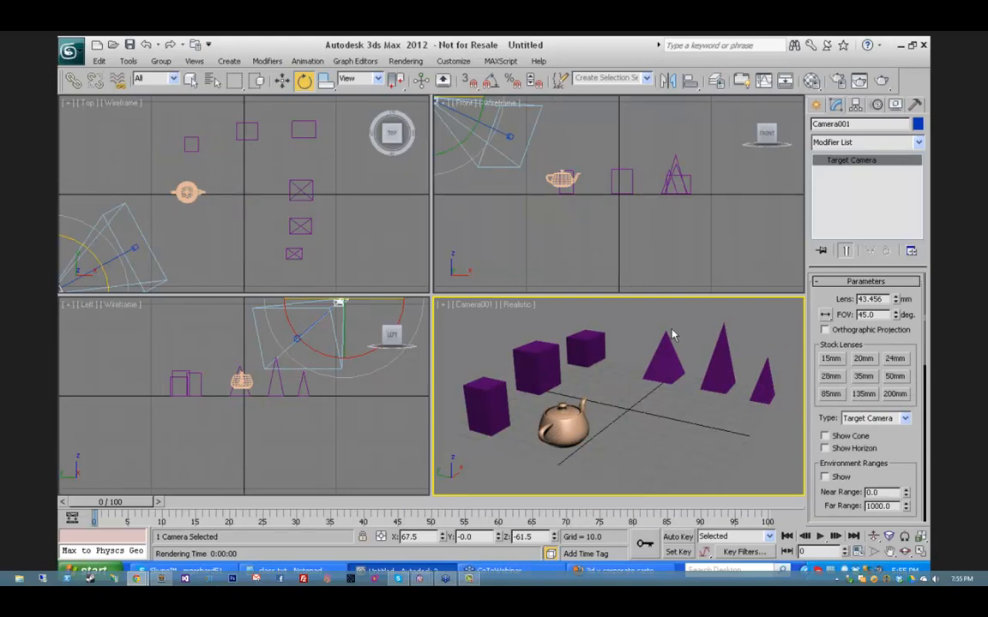
Step: Enable Auto Key and, at frame 49, move the camera along Y in the Top view to the opposite side of its target
right_click(229, 169)
click(920, 536)
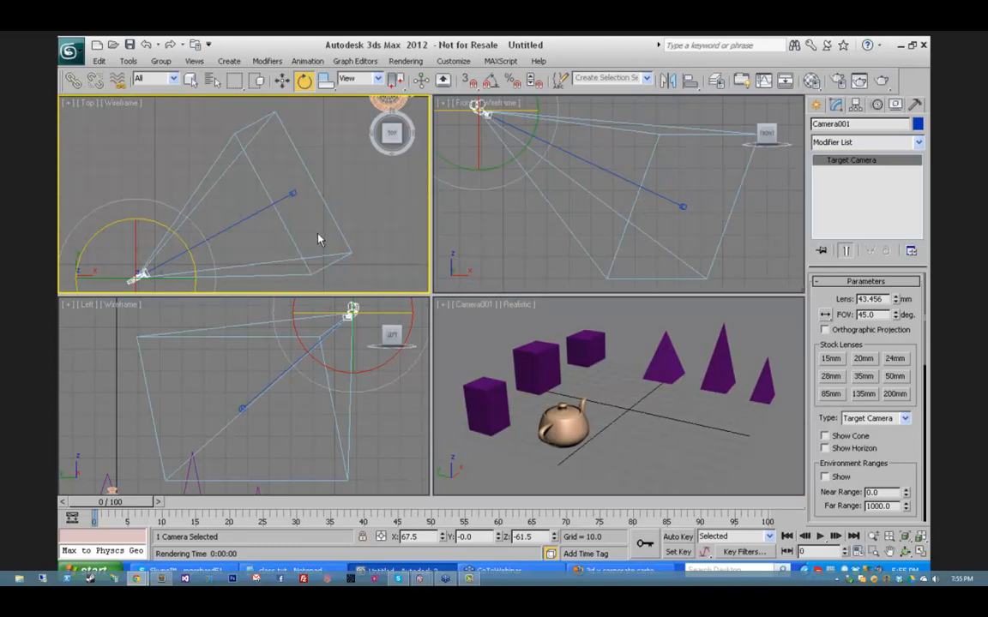
right_click(631, 411)
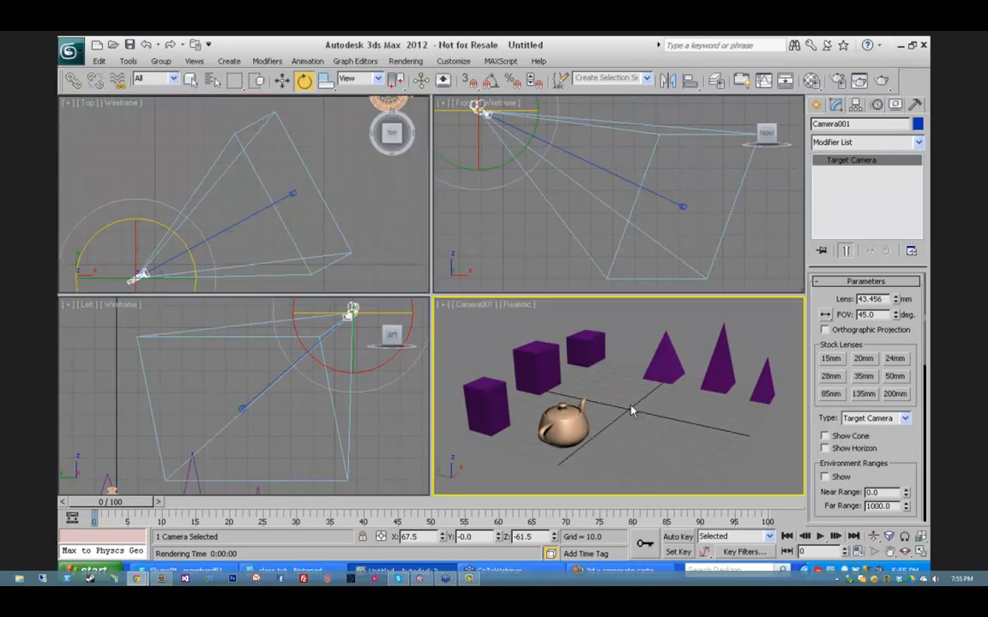
key(n)
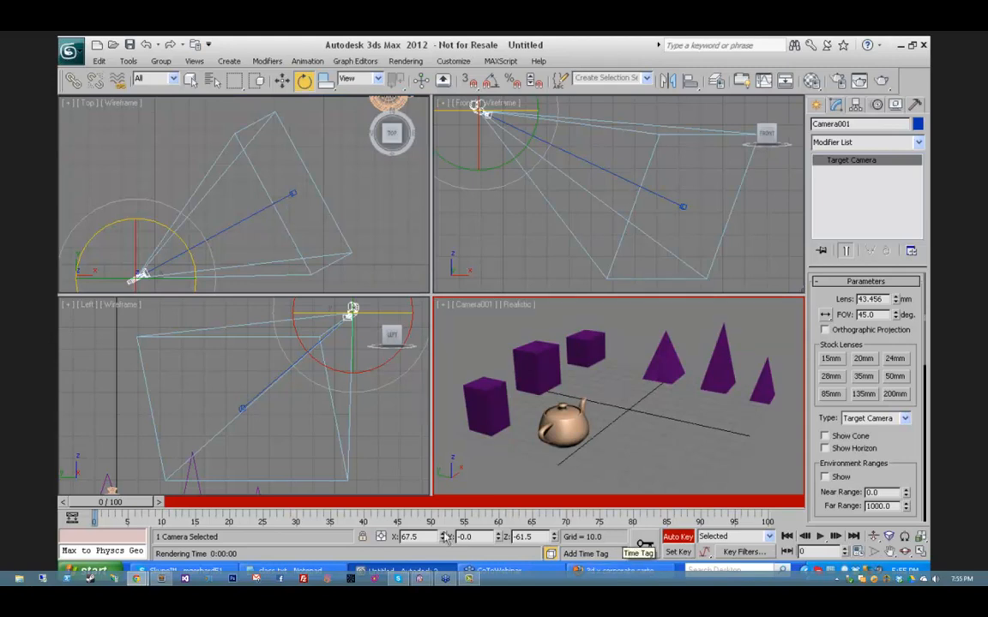
drag(128, 506, 378, 504)
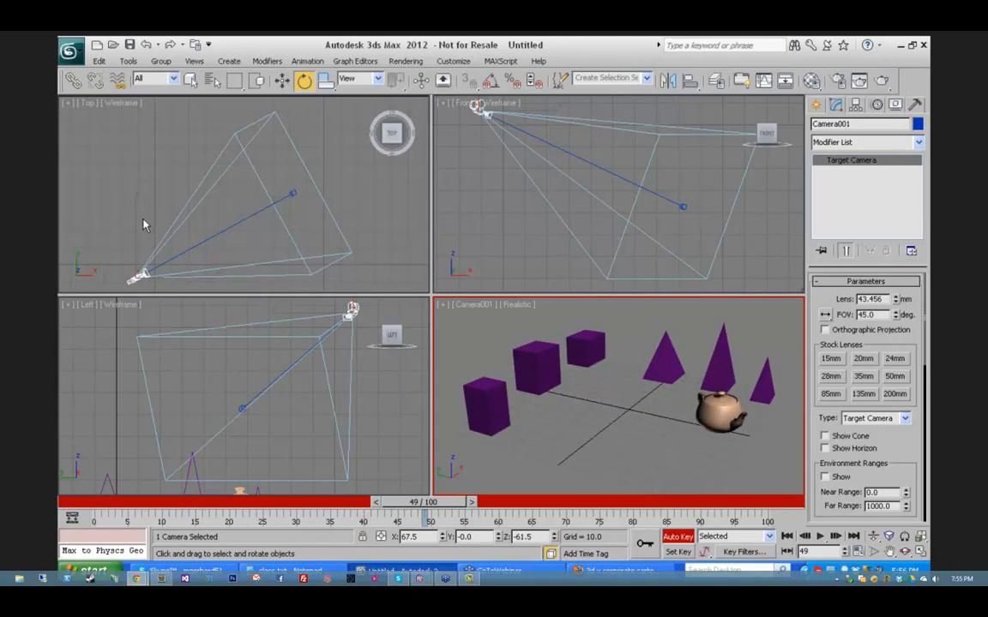
click(138, 274)
right_click(190, 274)
click(231, 291)
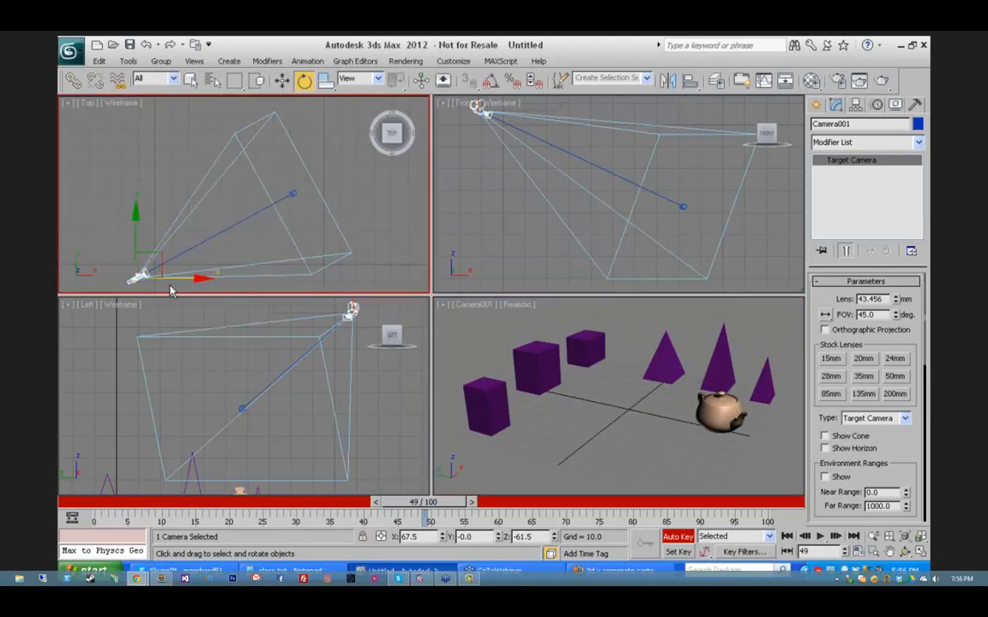
drag(134, 232, 112, 72)
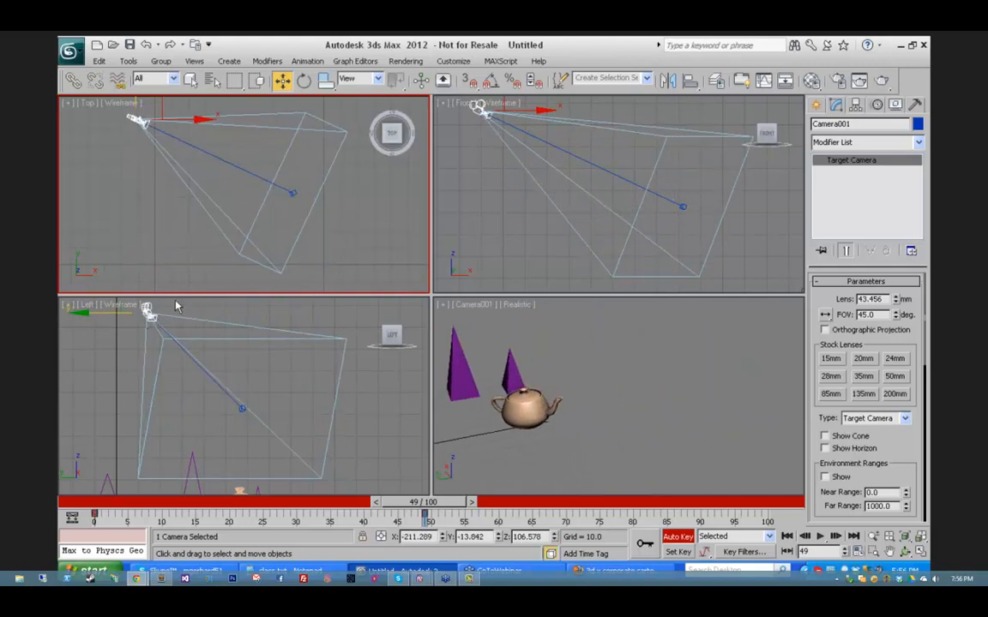
Step: At frame 49, truck the camera to bring the teapot into frame and dolly in closer to it
click(162, 312)
right_click(575, 388)
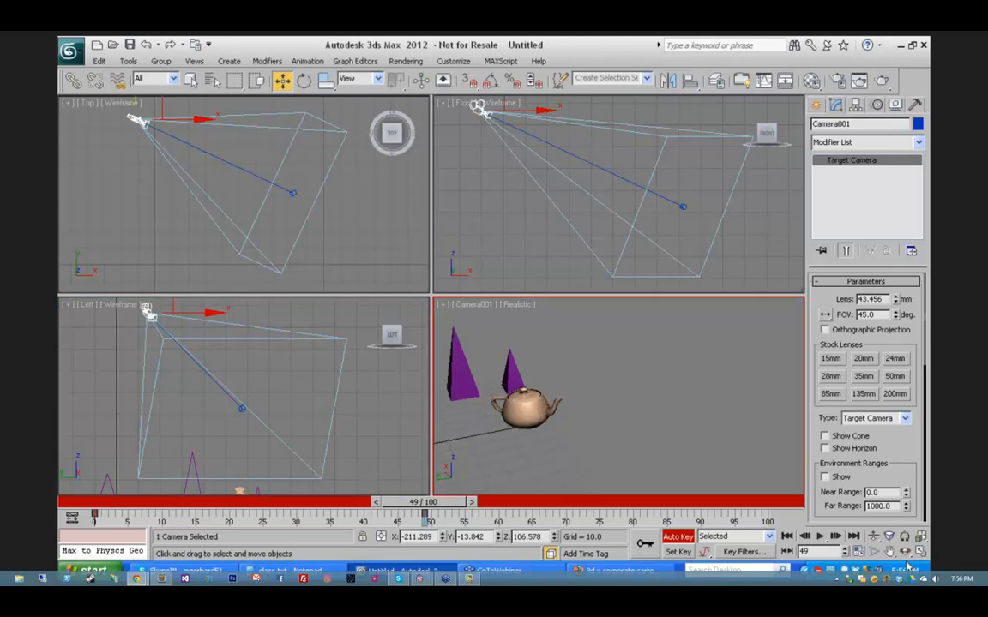
click(891, 551)
drag(604, 396, 783, 481)
click(873, 535)
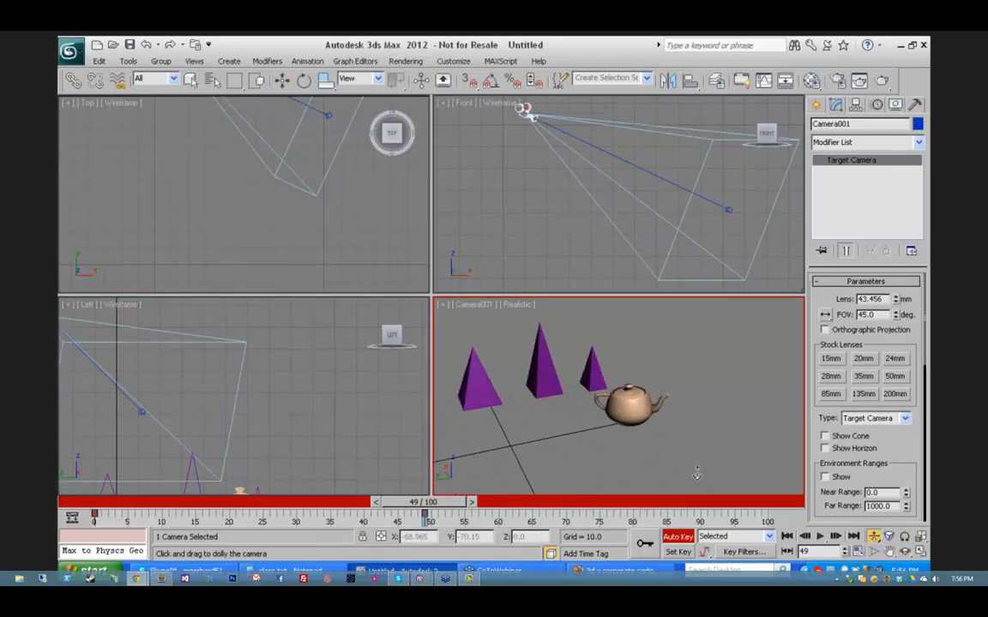
drag(623, 415, 550, 418)
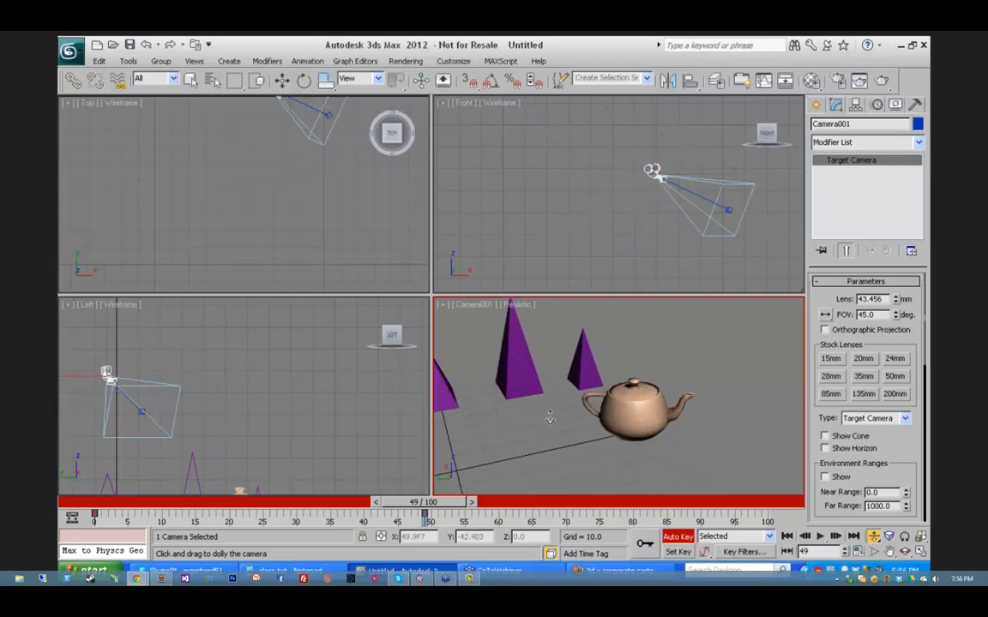
Step: At frame 0, orbit the camera around the scene to a lower angle and truck it to reframe the teapot and boxes
drag(424, 508, 108, 480)
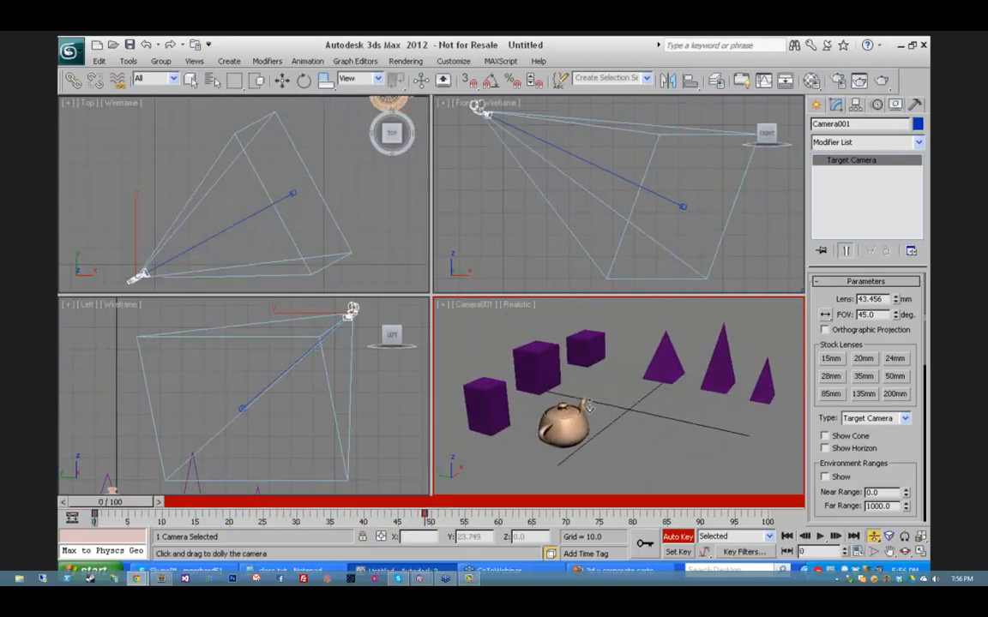
click(905, 552)
drag(545, 386, 691, 442)
middle_drag(690, 442, 766, 477)
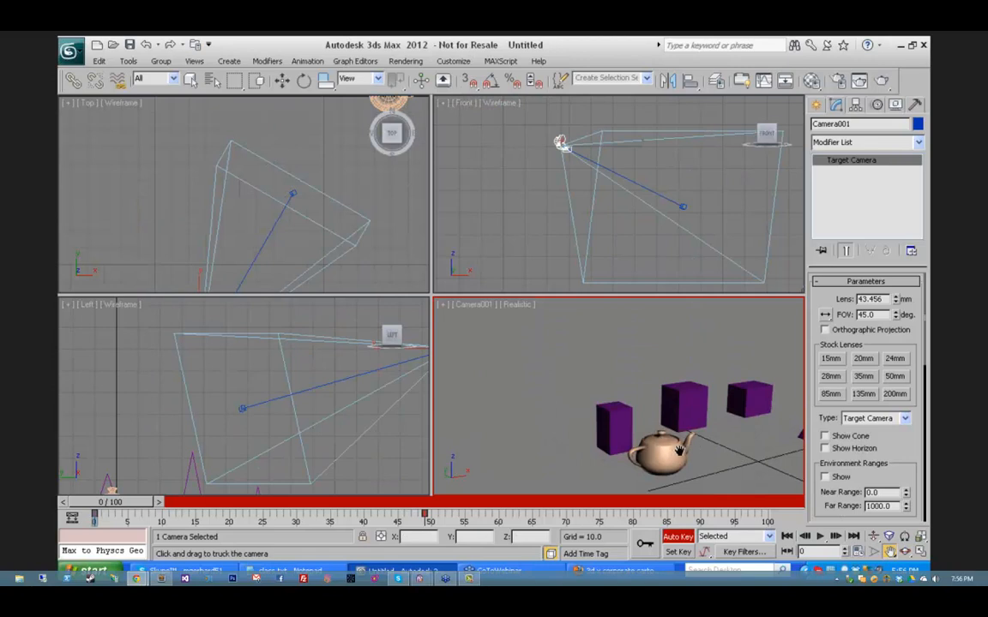
middle_drag(678, 450, 487, 364)
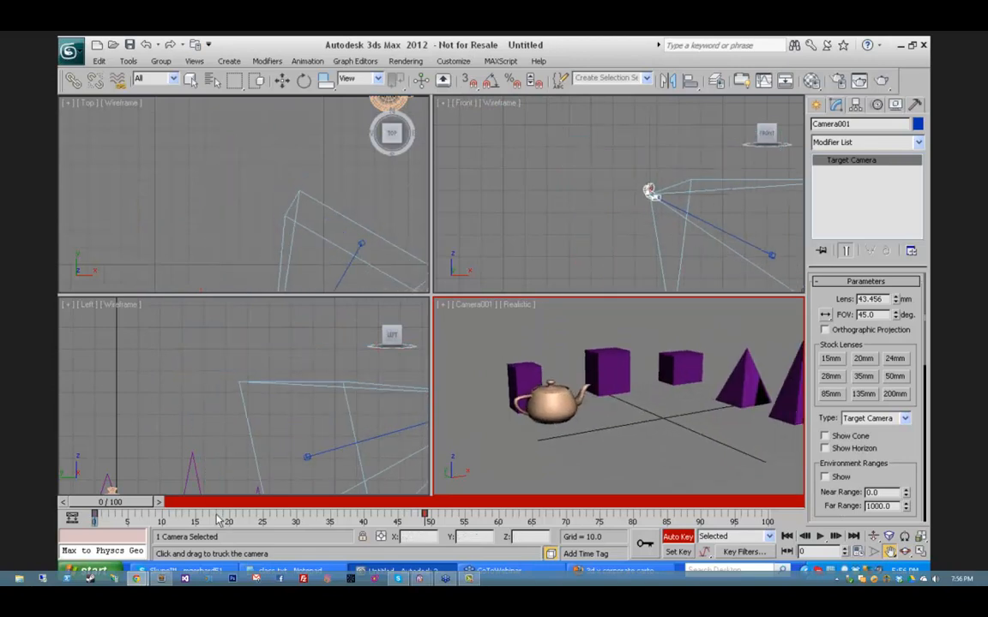
Step: At frame 72, truck and dolly the camera for a close view of the teapot, and turn off Auto Key back at frame 0
drag(129, 502, 595, 532)
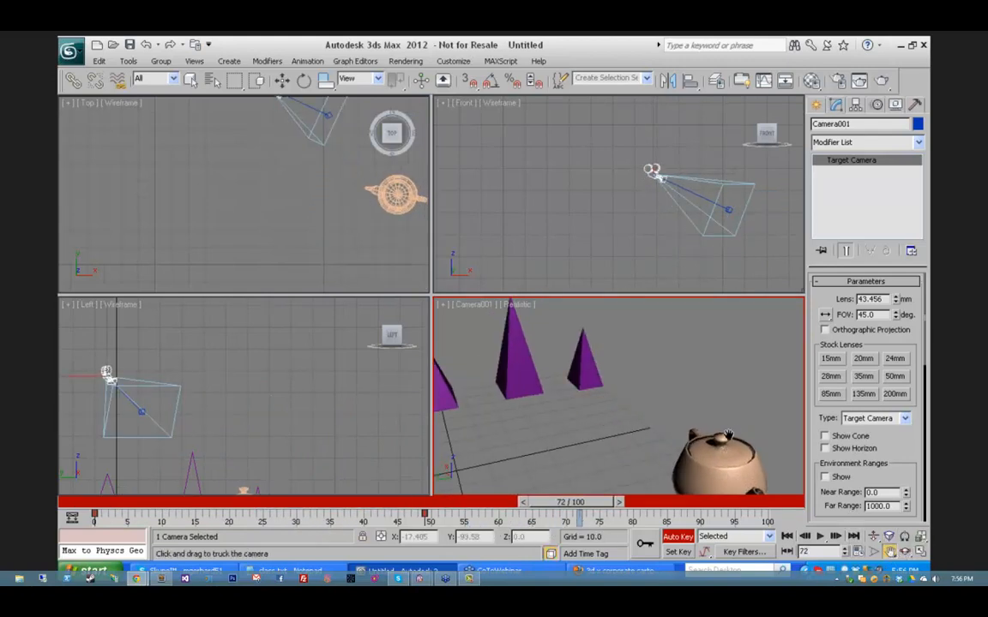
drag(716, 458, 883, 547)
click(875, 538)
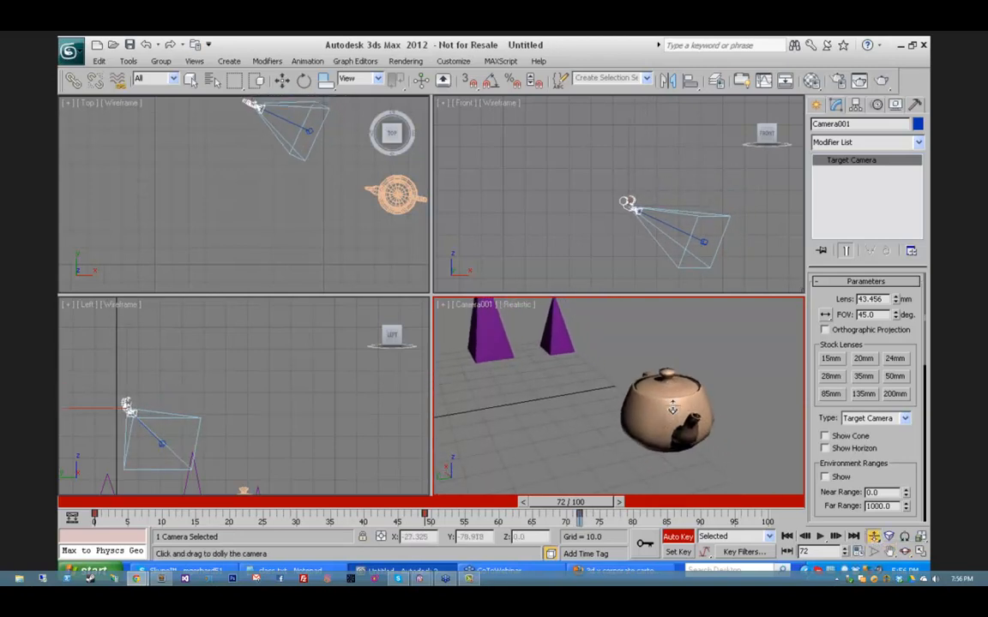
drag(665, 446, 639, 339)
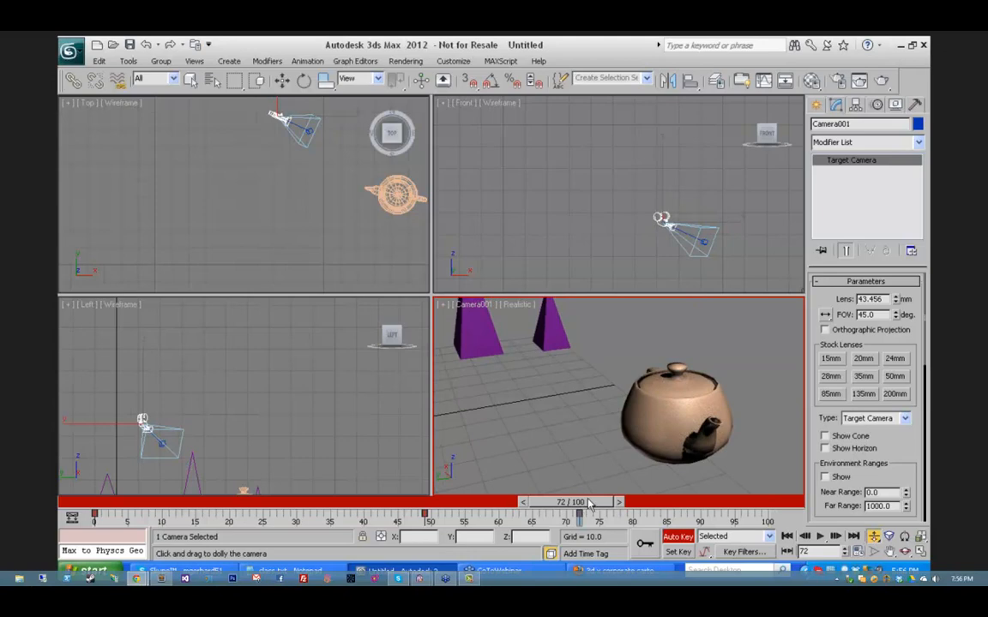
drag(588, 505, 150, 522)
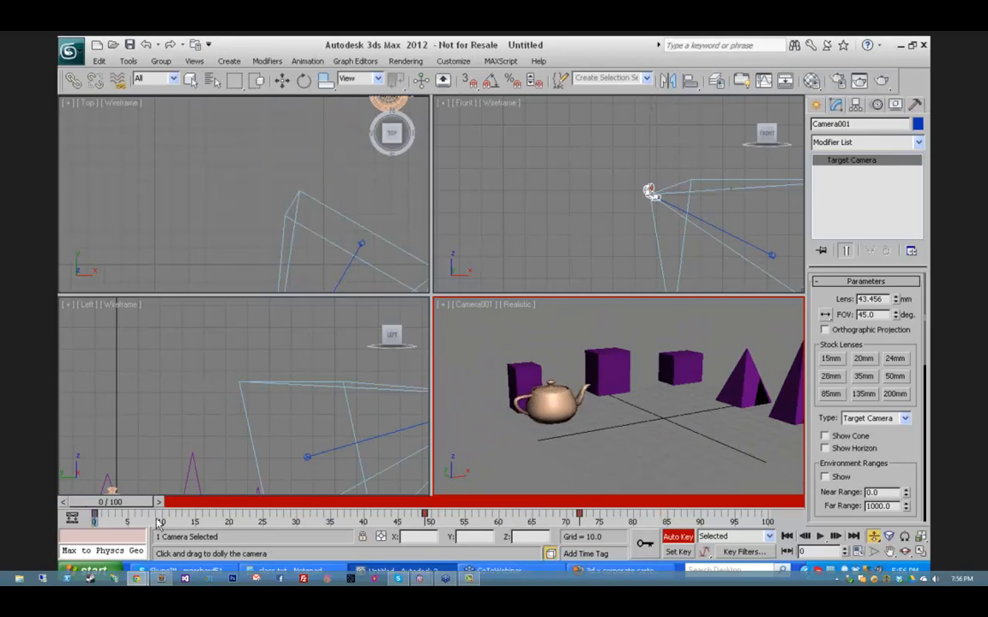
click(680, 537)
Step: Render the Camera001 animation from frame 0 to 100, overwriting teapot.avi, and close the rendered frame window once finished
click(406, 61)
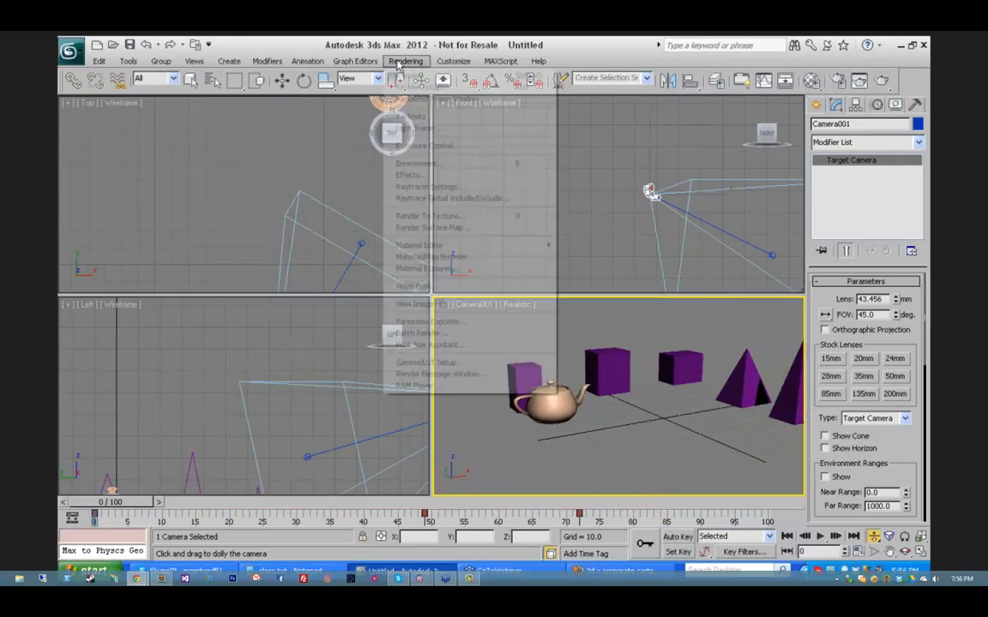
click(413, 85)
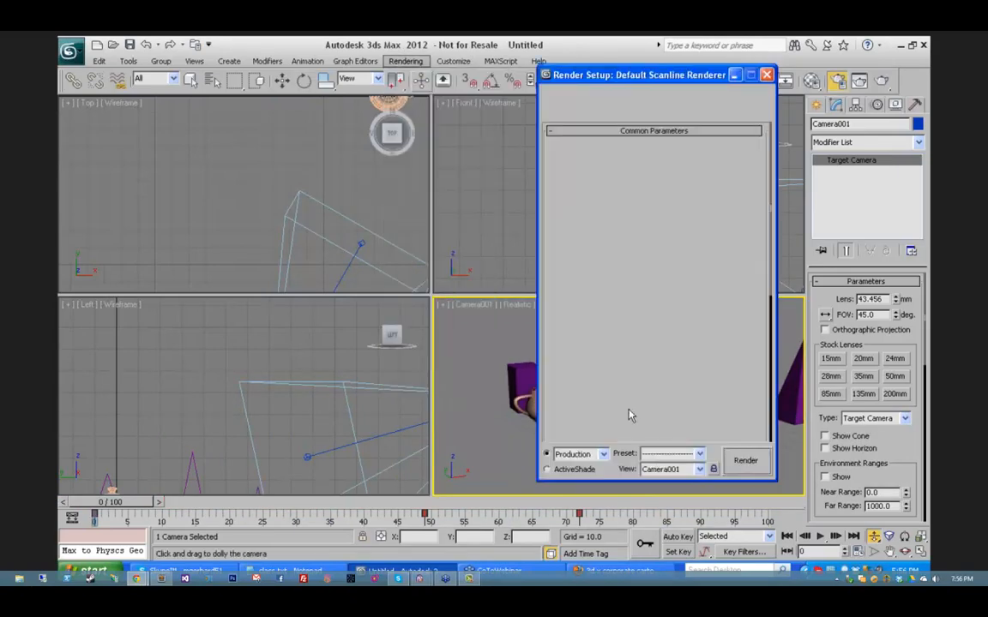
click(736, 460)
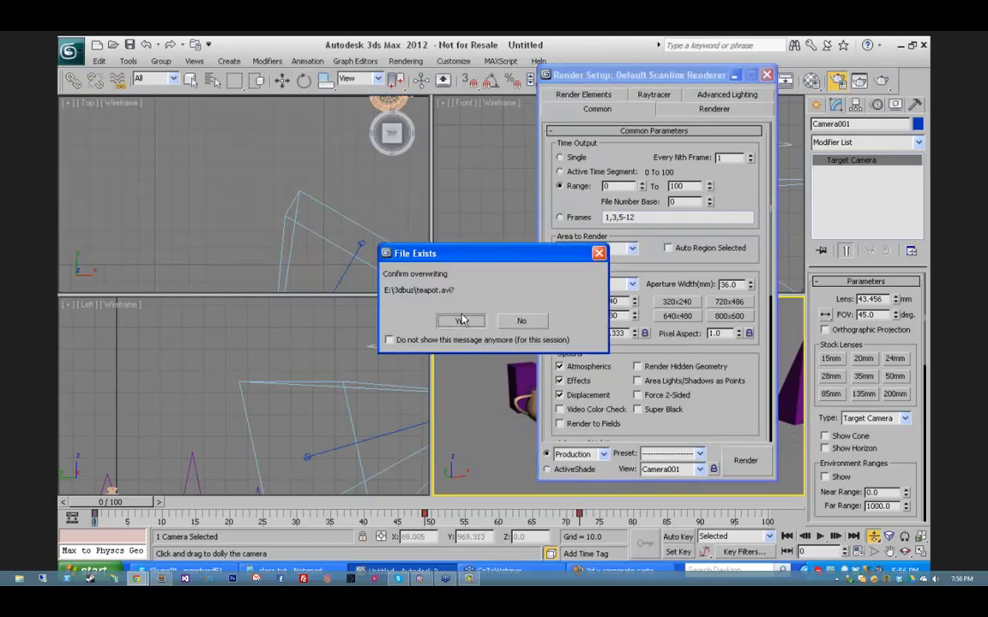
click(460, 321)
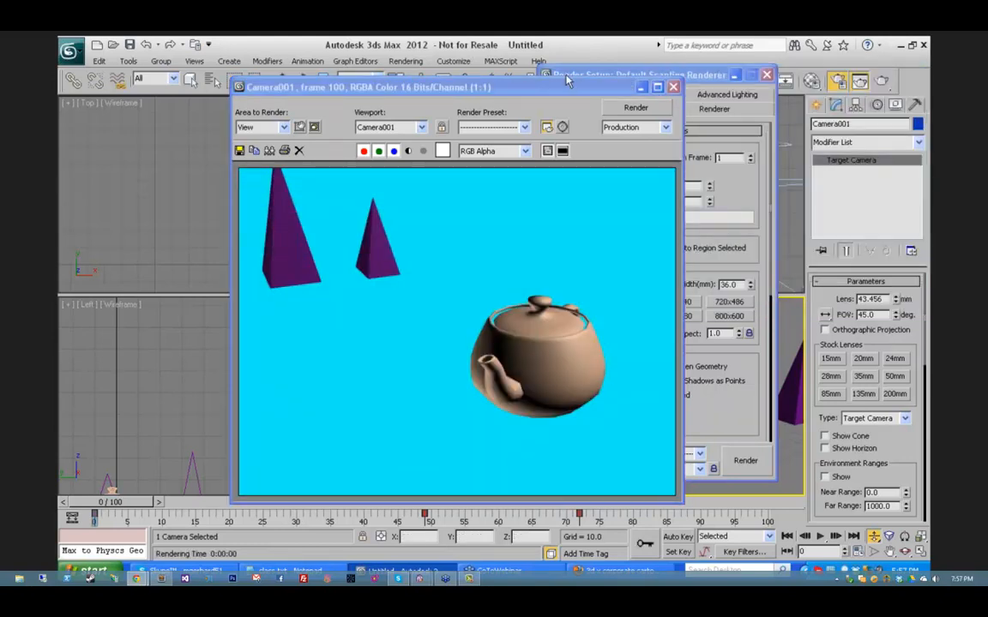
drag(560, 87, 405, 73)
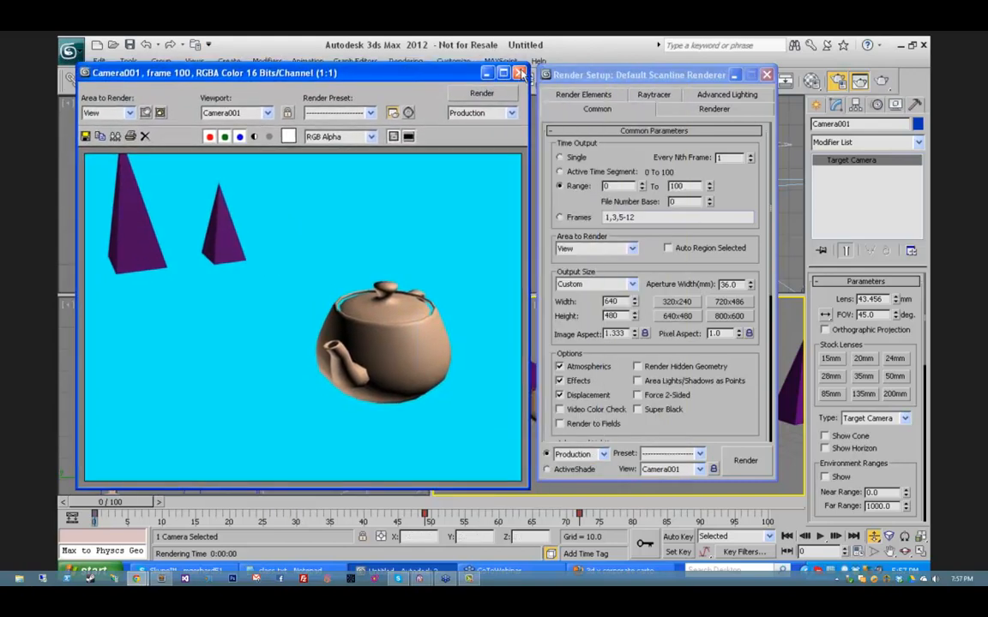
click(521, 73)
Step: Open the rendered teapot.avi from E:\3dbuz, watch the camera animation, and close the player and the Render Setup window
click(406, 61)
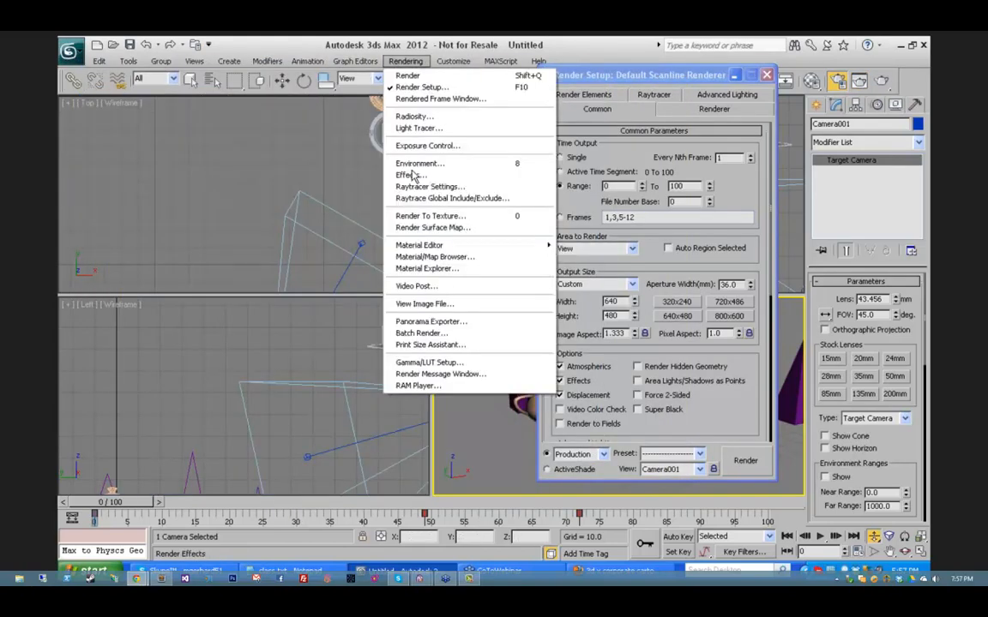
click(421, 310)
click(98, 108)
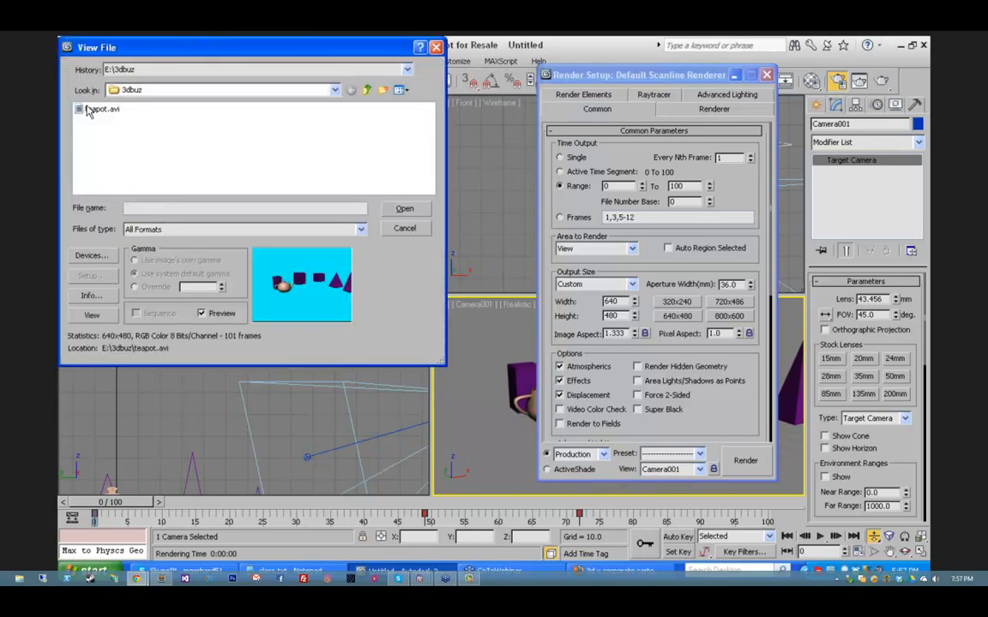
click(403, 209)
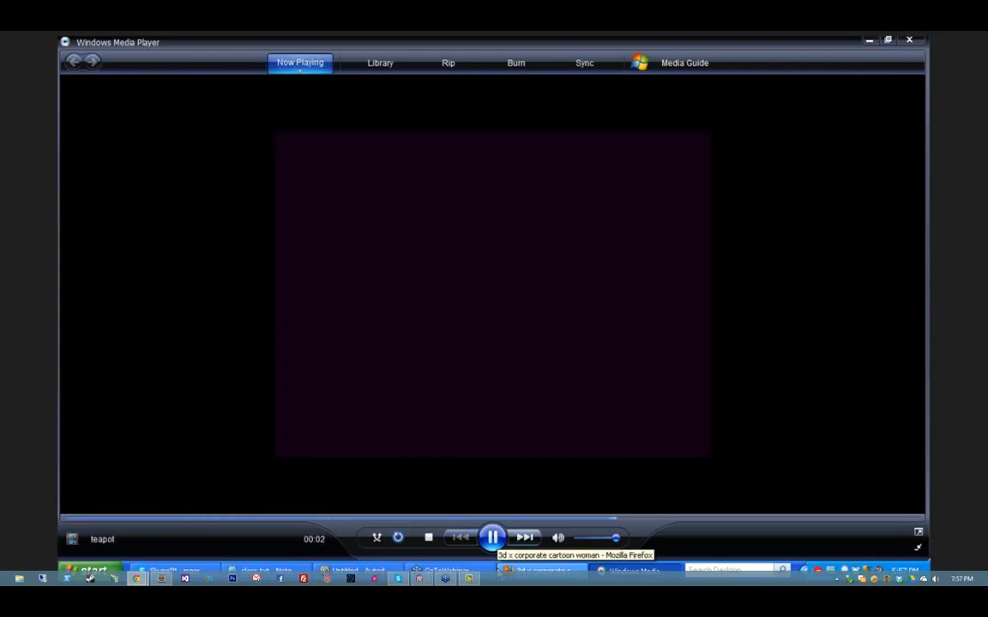
click(494, 540)
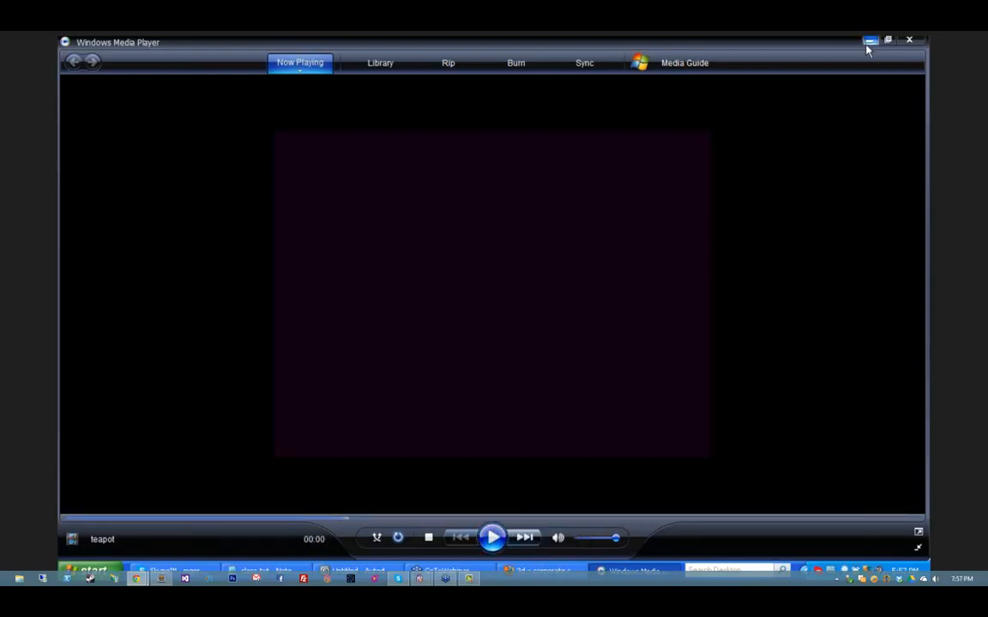
click(909, 43)
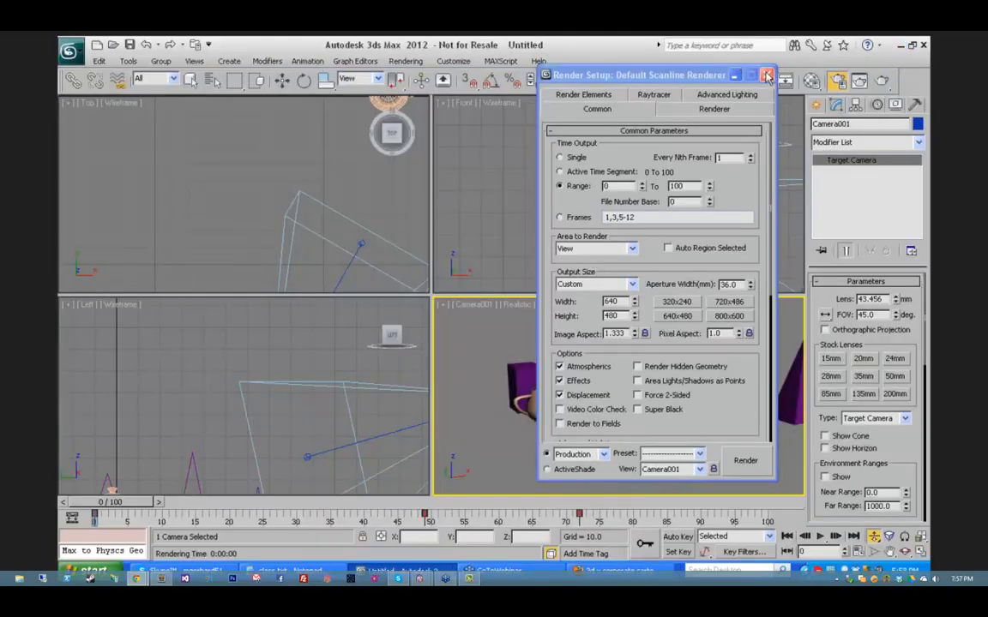
click(765, 75)
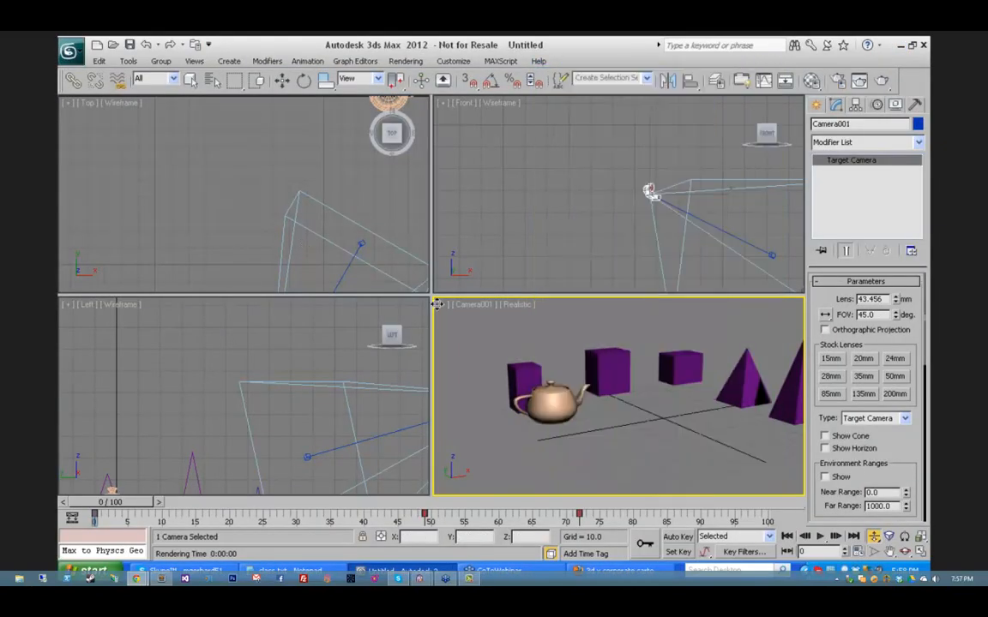
Step: Create a thin floor box about 160 by 164 and 1.7 thick beneath the objects, and give it a light tan color
click(817, 104)
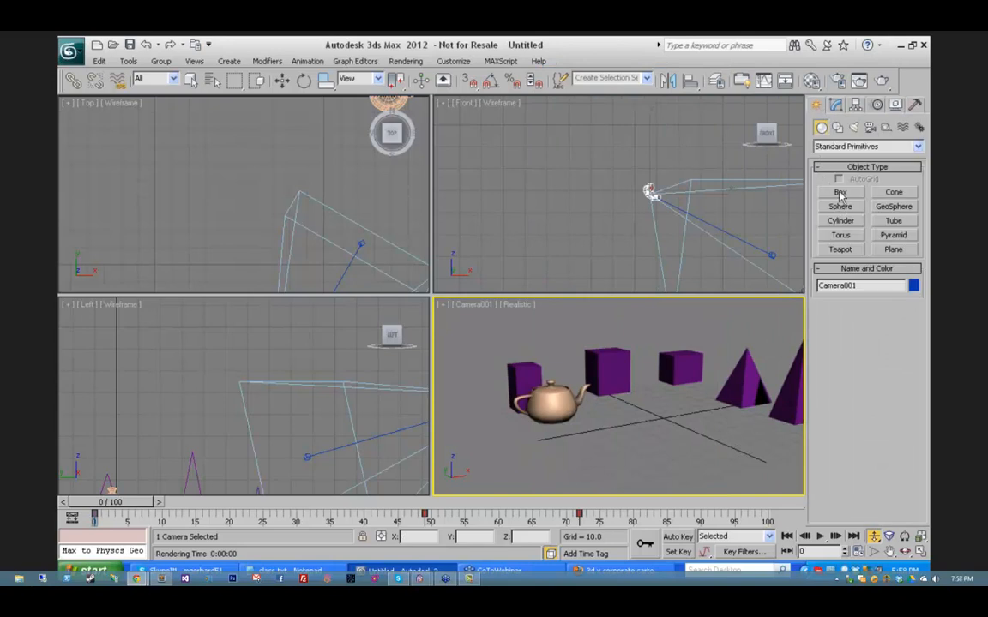
click(840, 192)
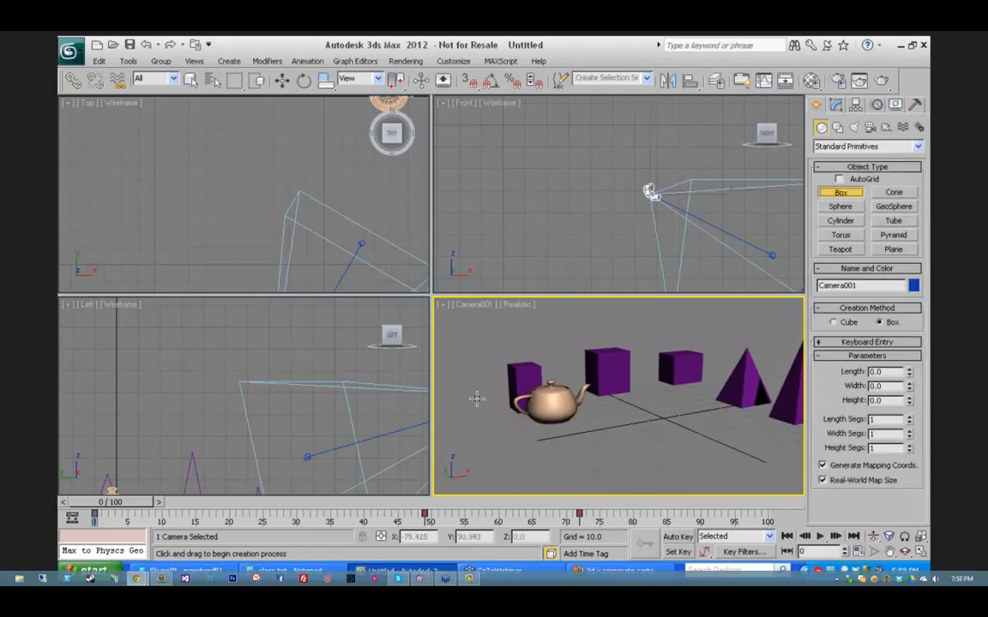
drag(476, 398, 892, 421)
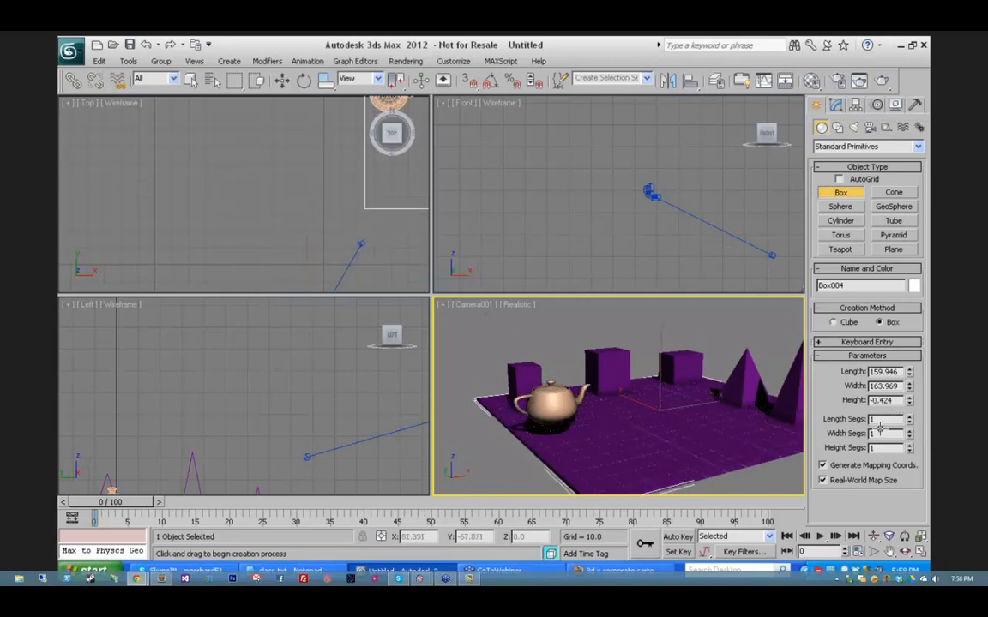
click(880, 428)
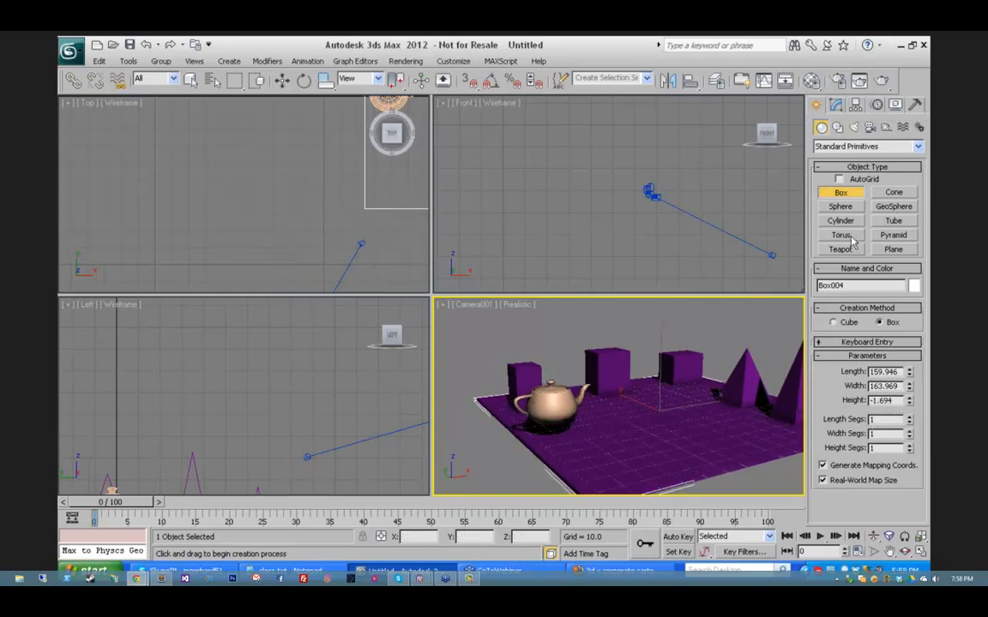
click(914, 286)
click(402, 250)
click(560, 379)
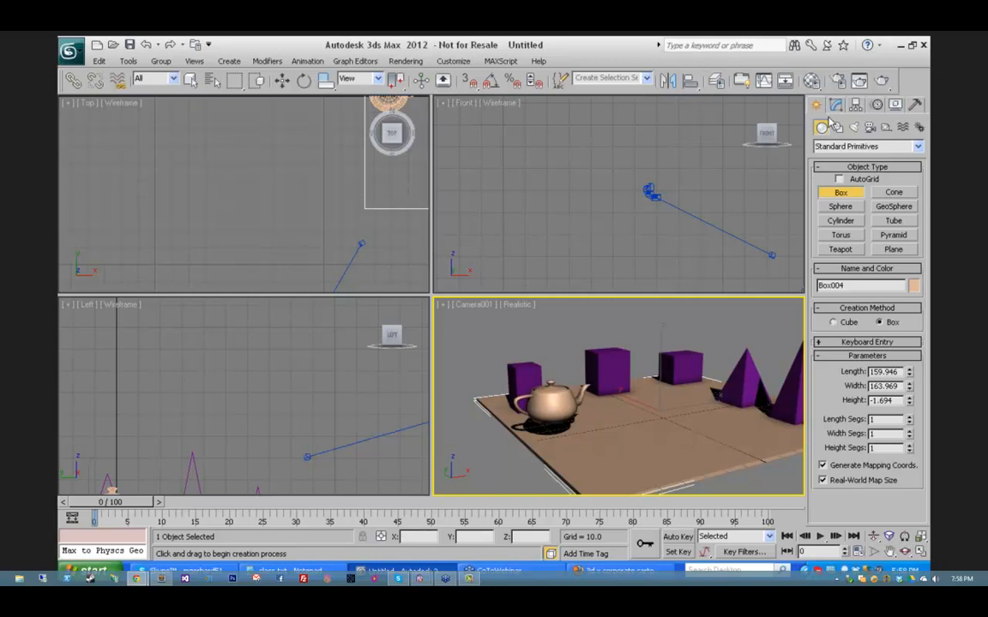
Step: Create a standard target spot light in the Front view, placed above and behind the camera and aimed at the floor, about 343 away
click(854, 129)
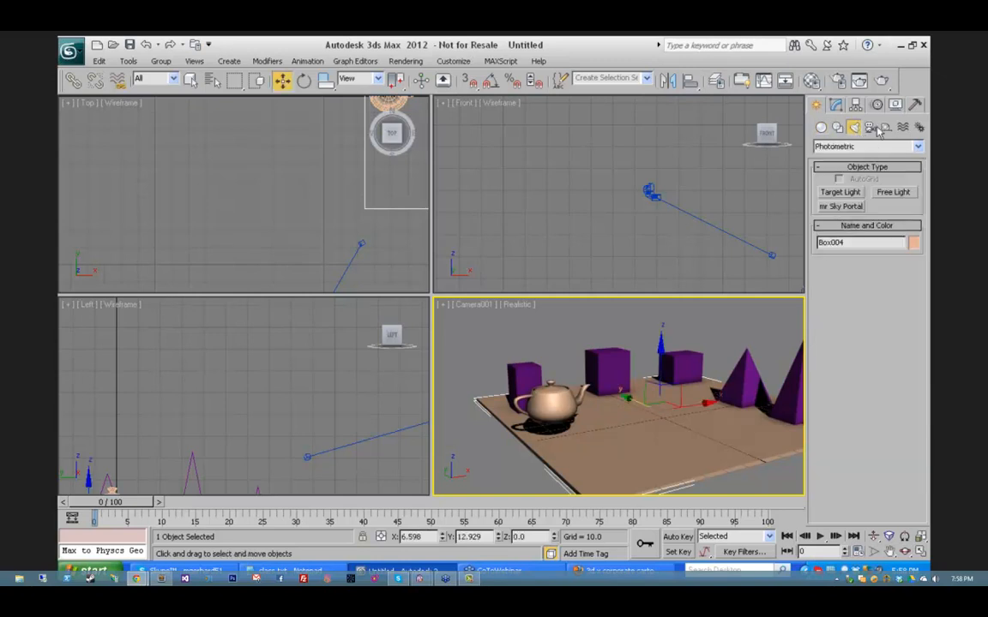
click(917, 148)
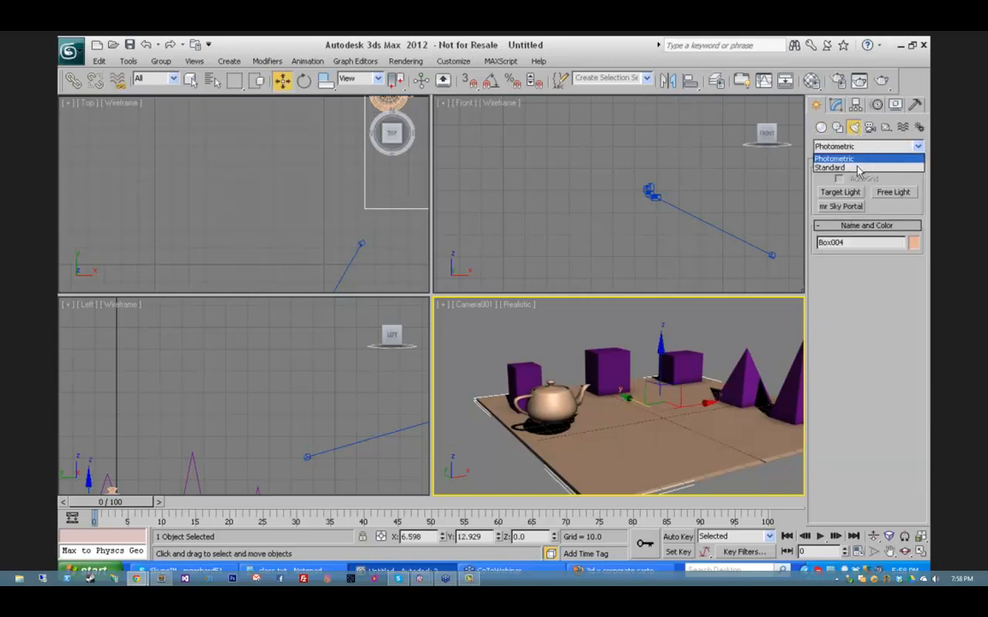
click(858, 168)
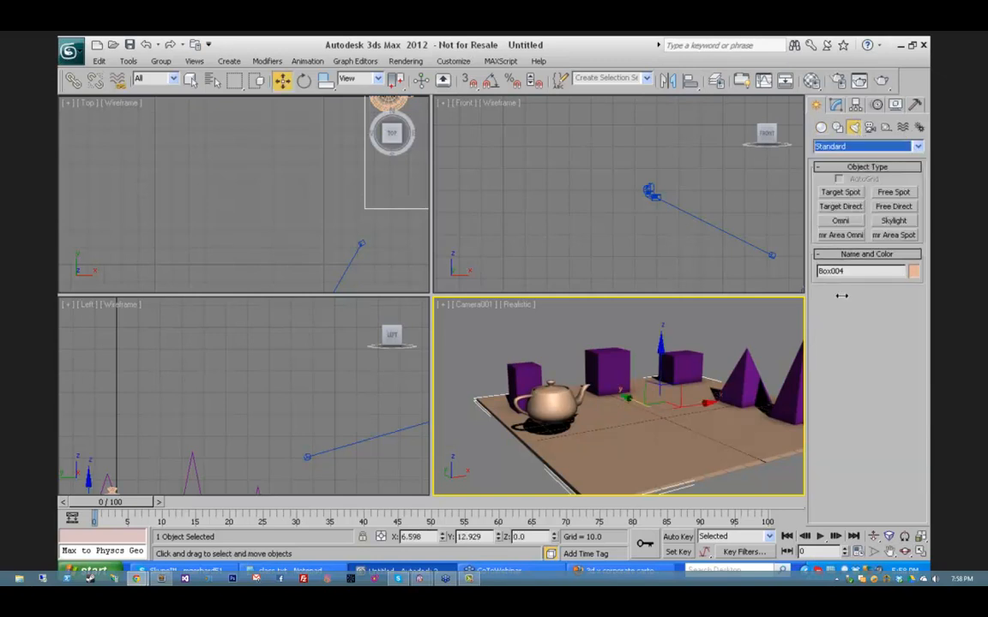
right_click(284, 165)
middle_drag(254, 156, 5, 293)
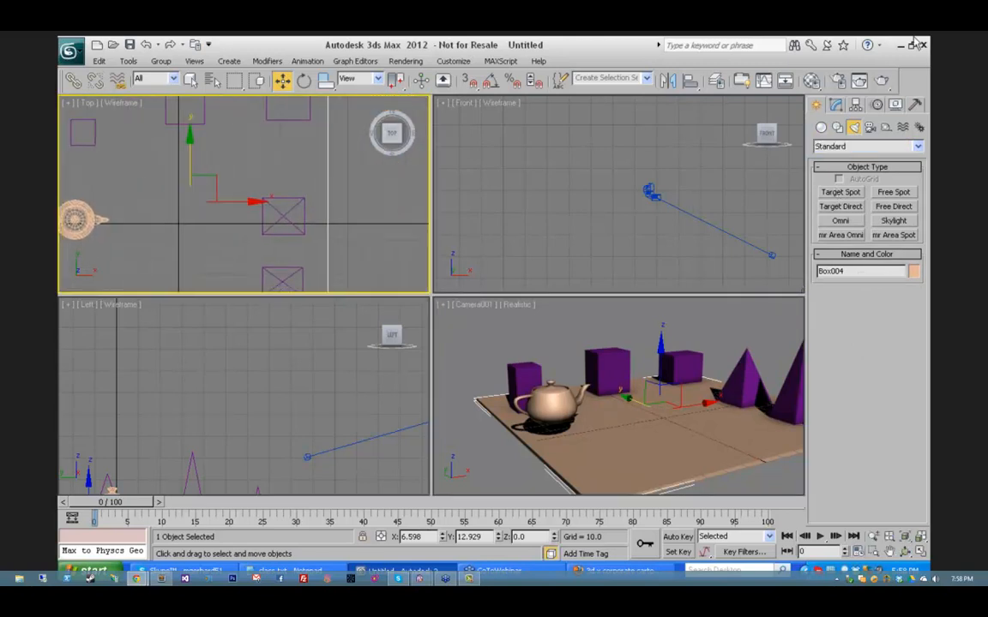
right_click(564, 177)
click(873, 536)
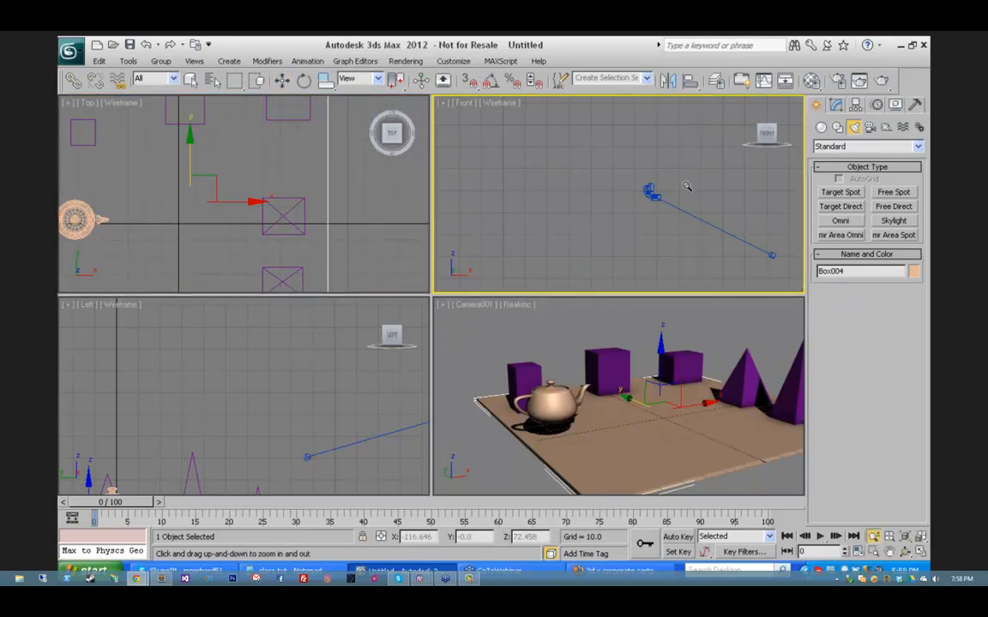
drag(612, 176, 686, 266)
click(840, 192)
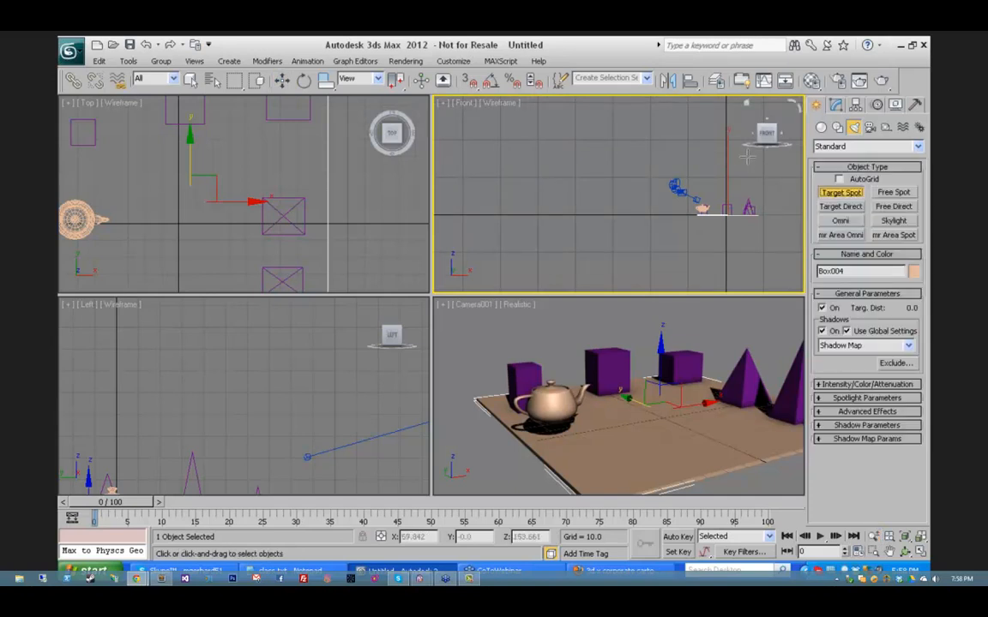
drag(621, 152, 722, 235)
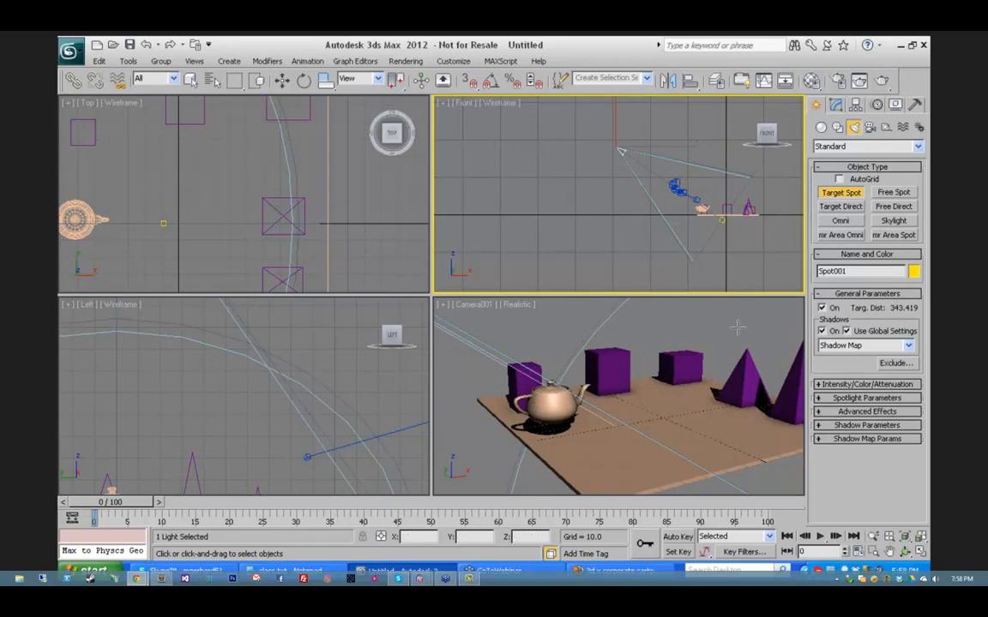
Step: Place an omni light above the far side of the floor in the Front view, and illuminate the Camera001 view with scene lights
click(840, 221)
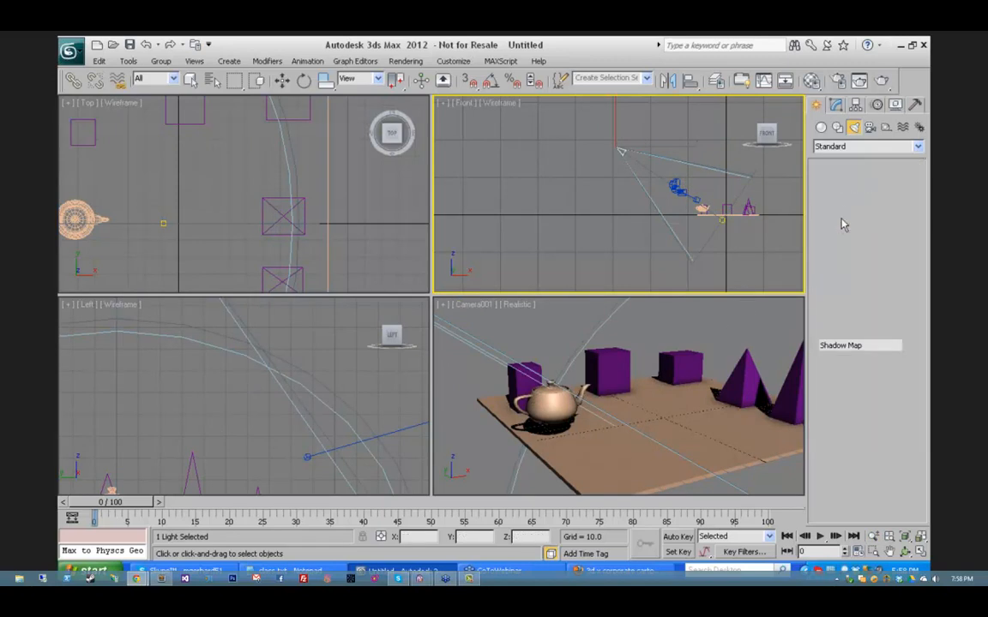
click(785, 163)
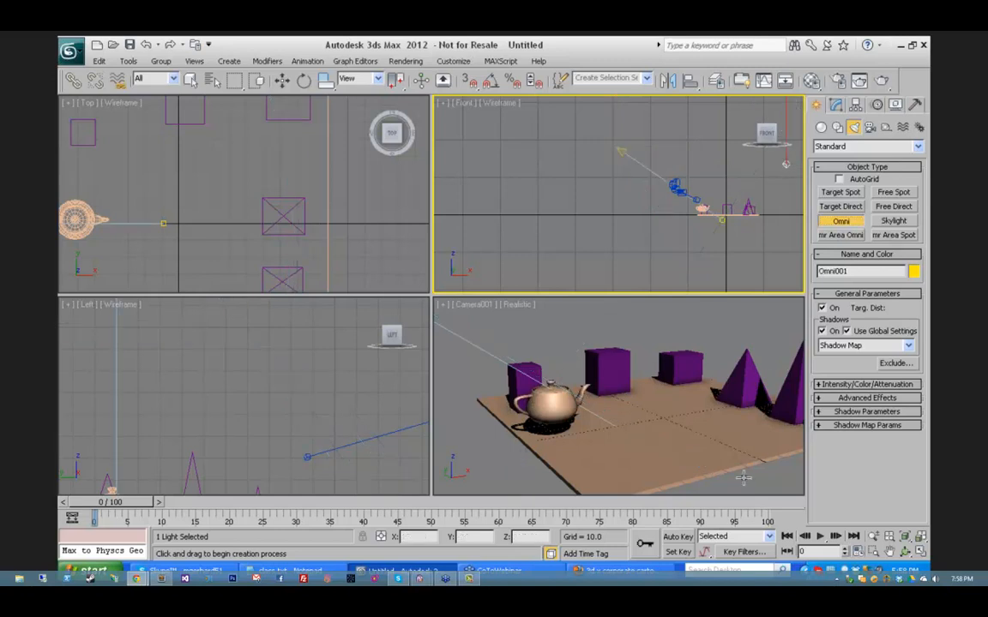
click(506, 326)
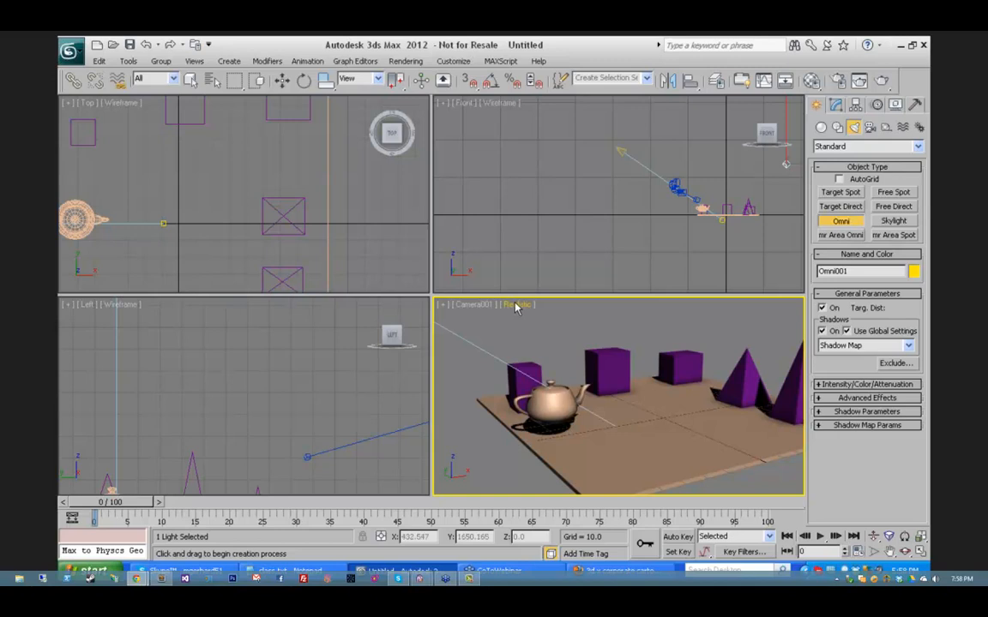
click(515, 308)
mouse_move(576, 438)
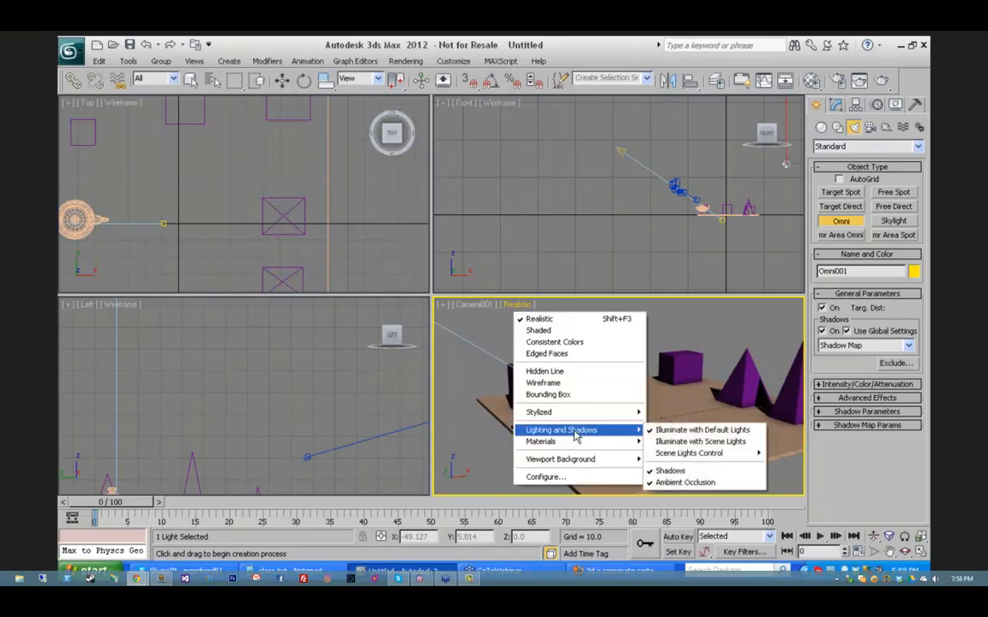
click(686, 442)
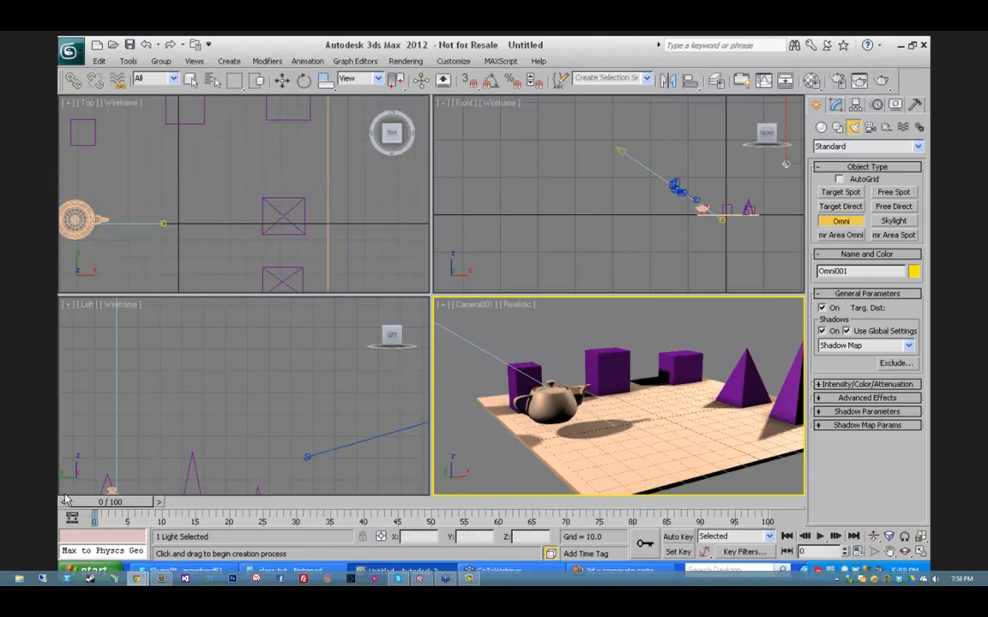
drag(125, 507, 69, 470)
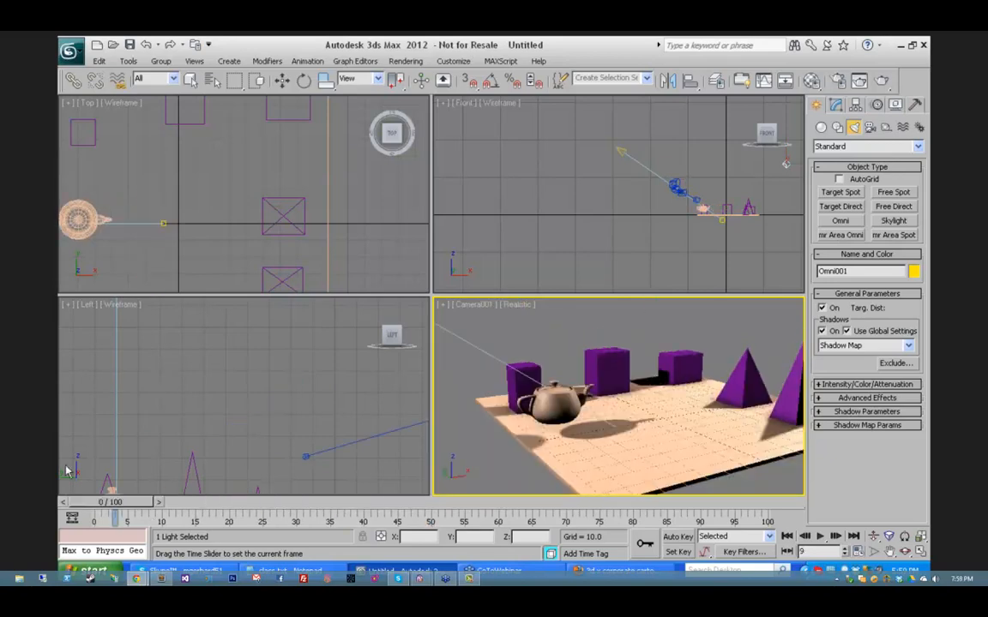
Step: Place a second omni light at the teapot in the Front view and move it slightly upward
click(840, 221)
click(700, 206)
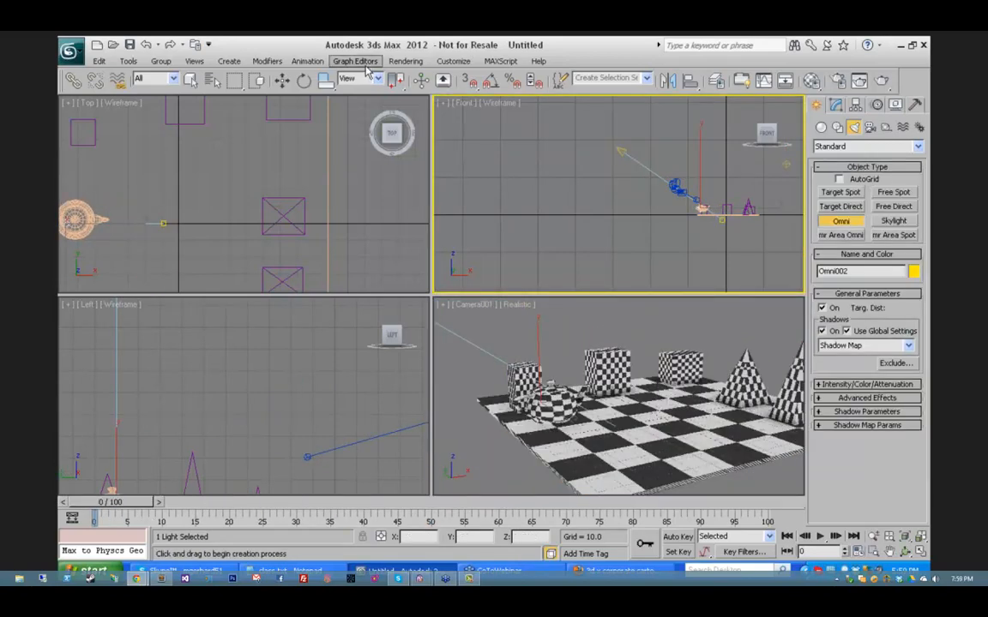
right_click(700, 157)
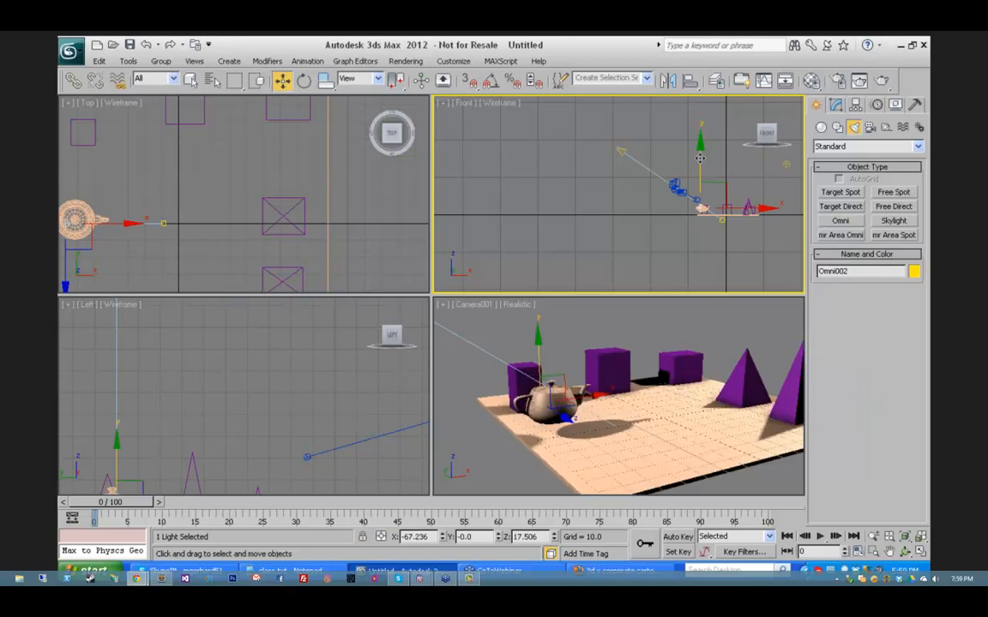
drag(699, 161, 704, 150)
key(Delete)
Step: Reset the teapot's Z position to 0 and raise it to about 10.9 at frame 0, then scrub the first frames
click(702, 208)
right_click(704, 150)
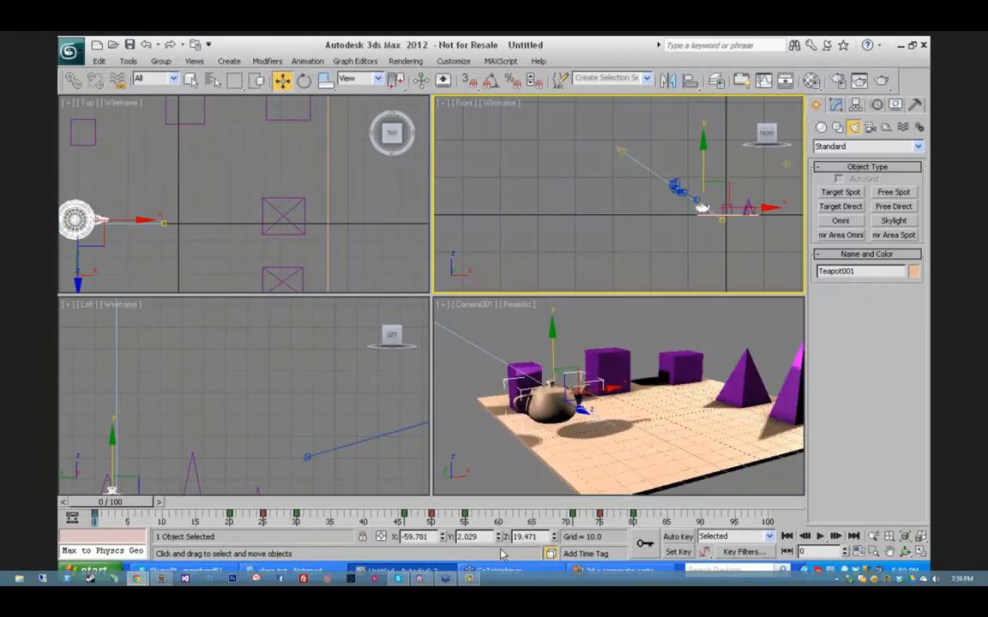
right_click(554, 536)
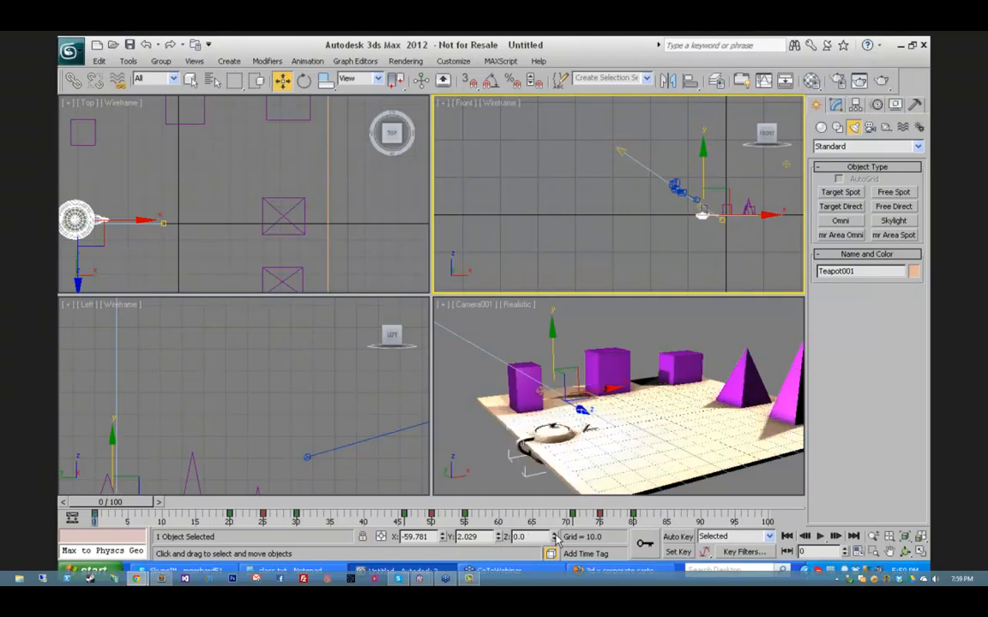
drag(555, 536, 554, 530)
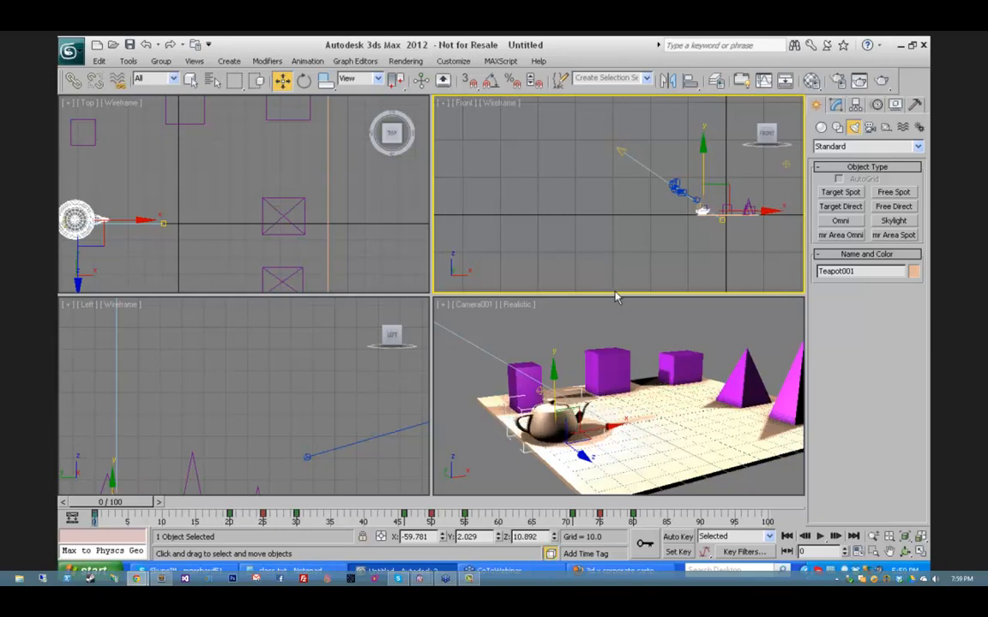
right_click(558, 315)
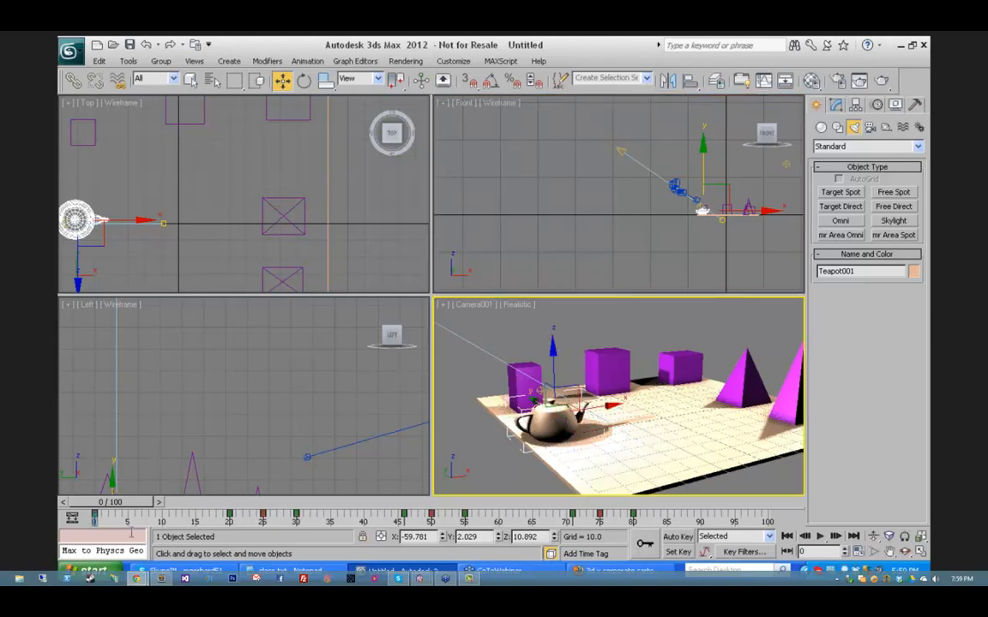
drag(121, 506, 60, 497)
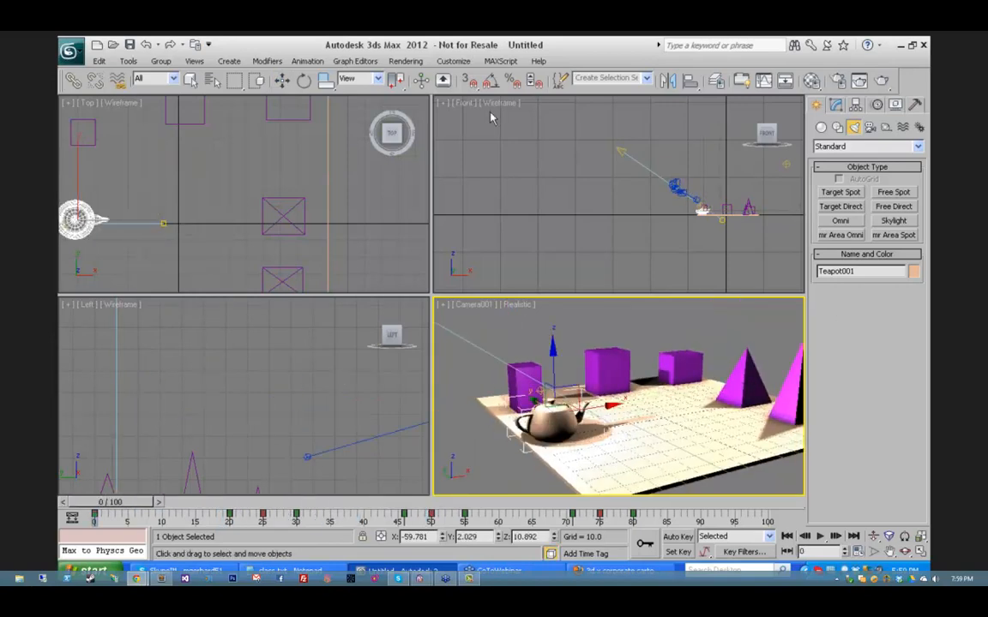
Step: Change the object color of the target spot light to light blue
click(615, 149)
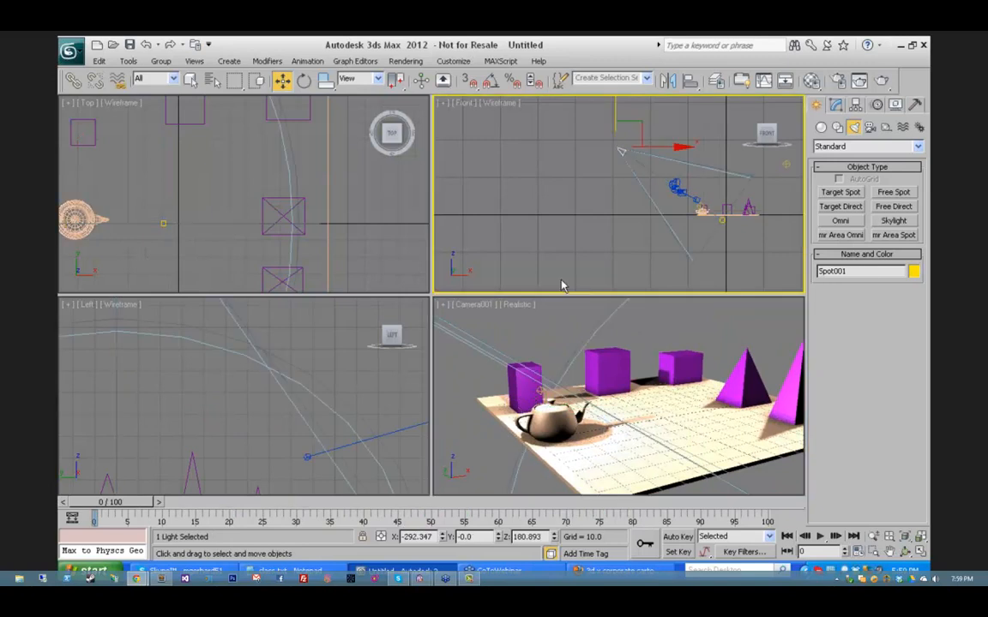
click(914, 272)
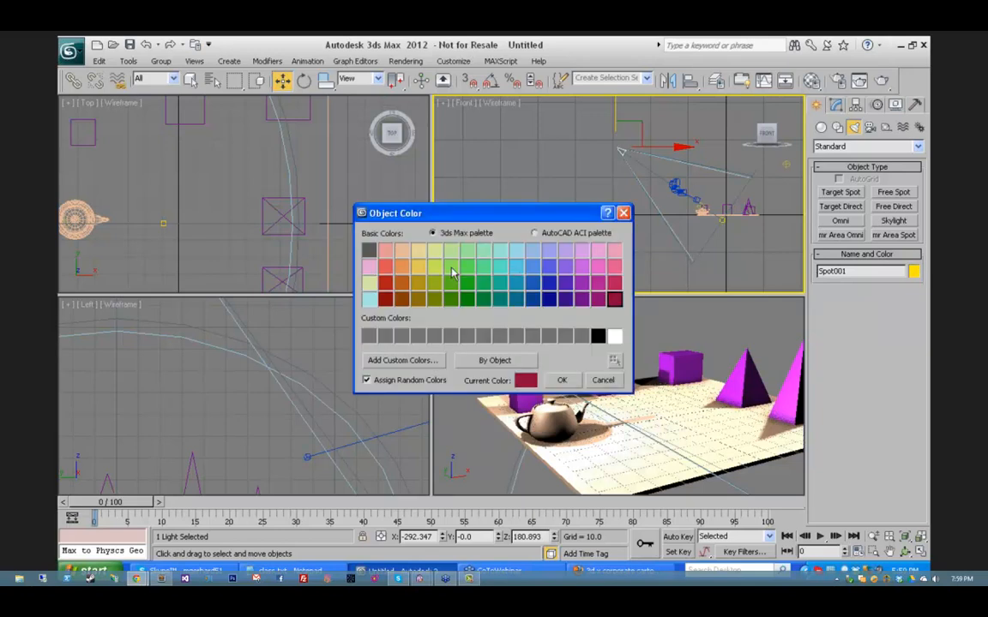
click(516, 250)
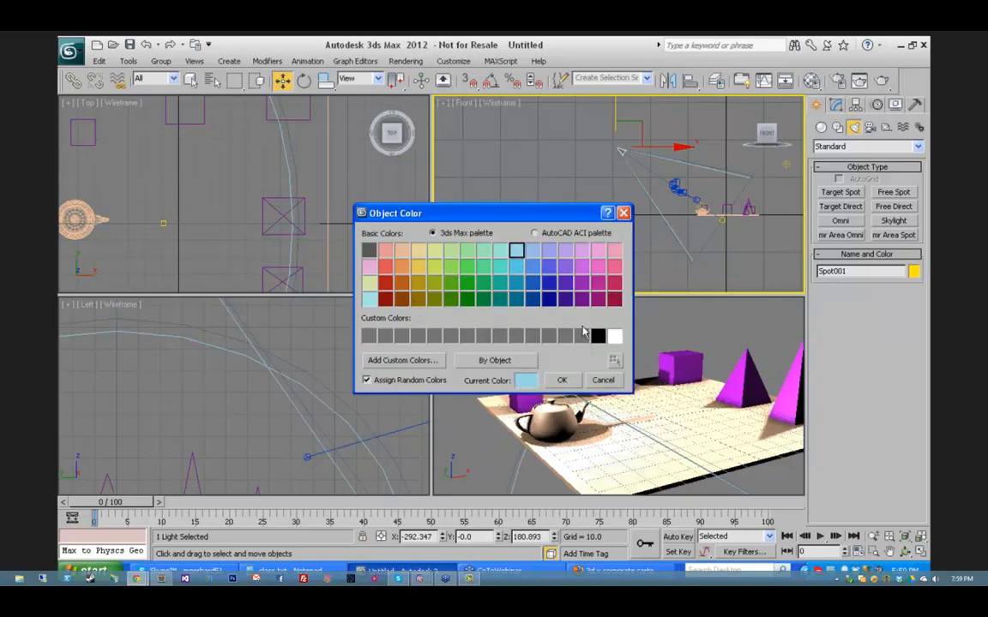
click(564, 380)
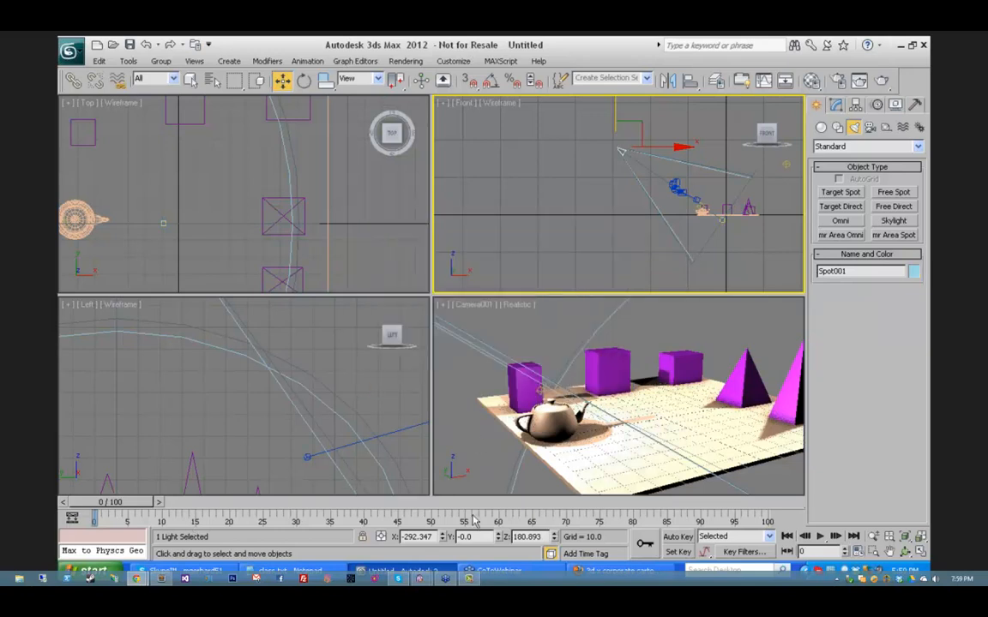
Step: With Auto Key on, set the target spot's light color to yellow at frame 64 and return to frame 0
click(677, 537)
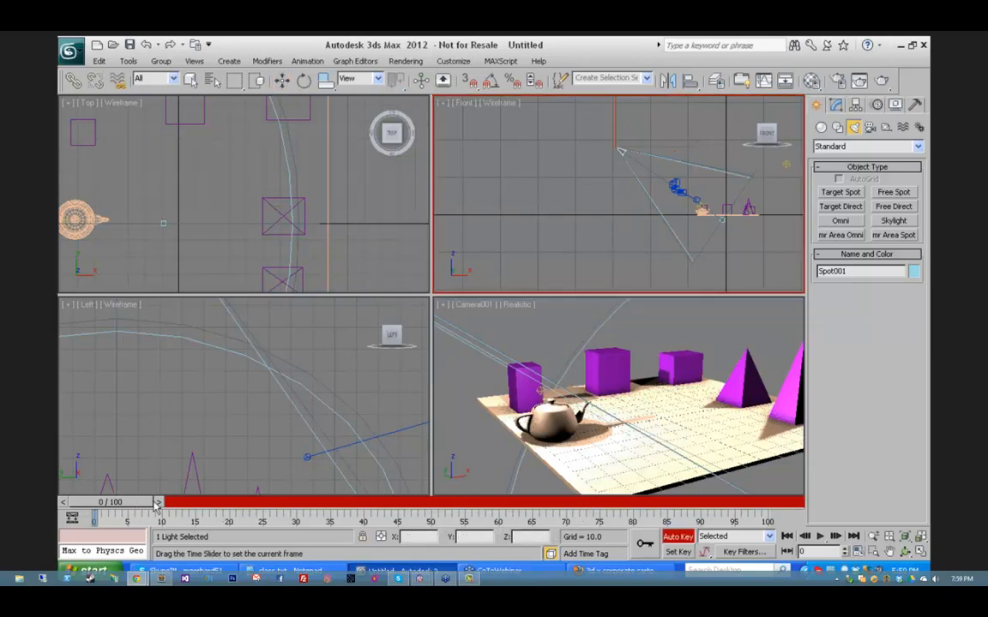
drag(110, 502, 324, 502)
key(w)
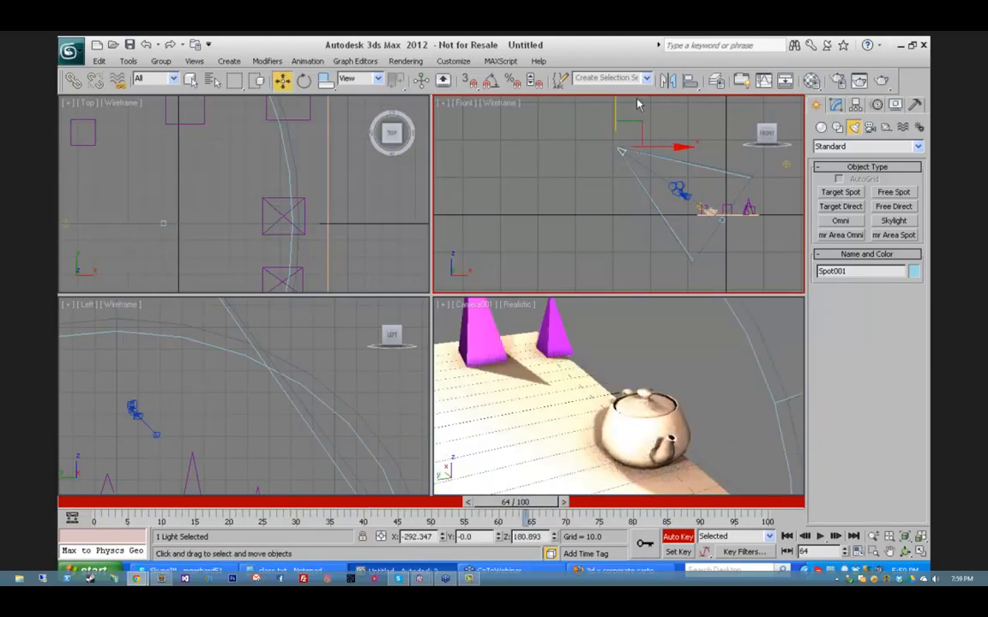
click(837, 104)
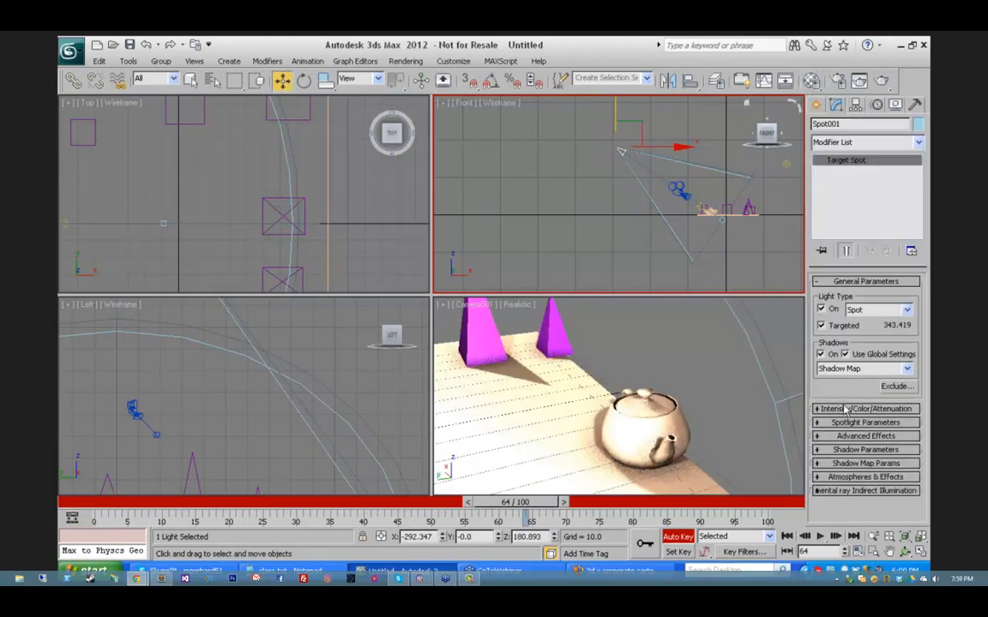
click(846, 409)
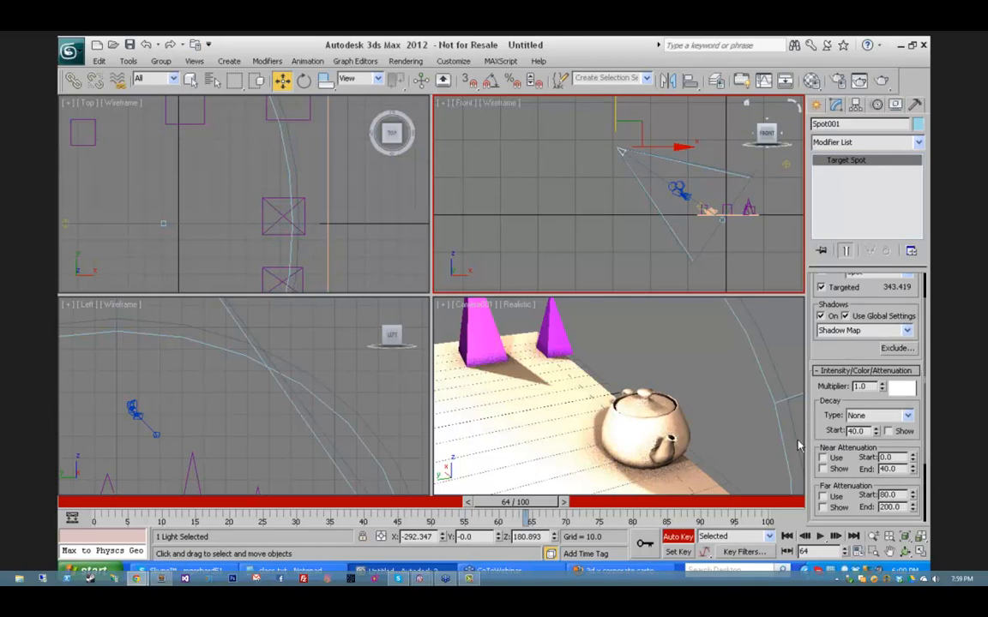
click(899, 390)
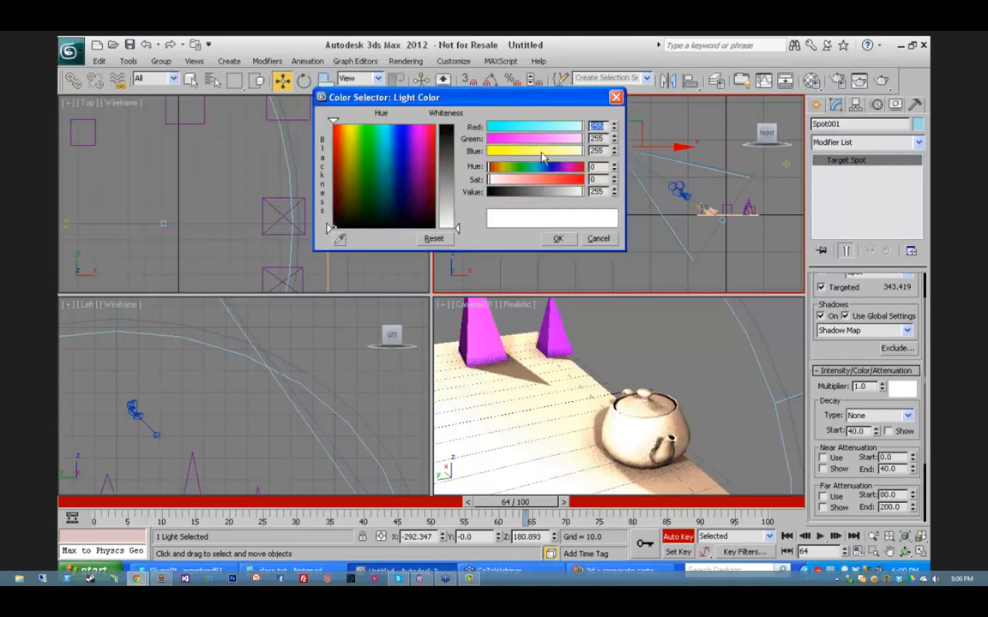
click(529, 152)
click(558, 240)
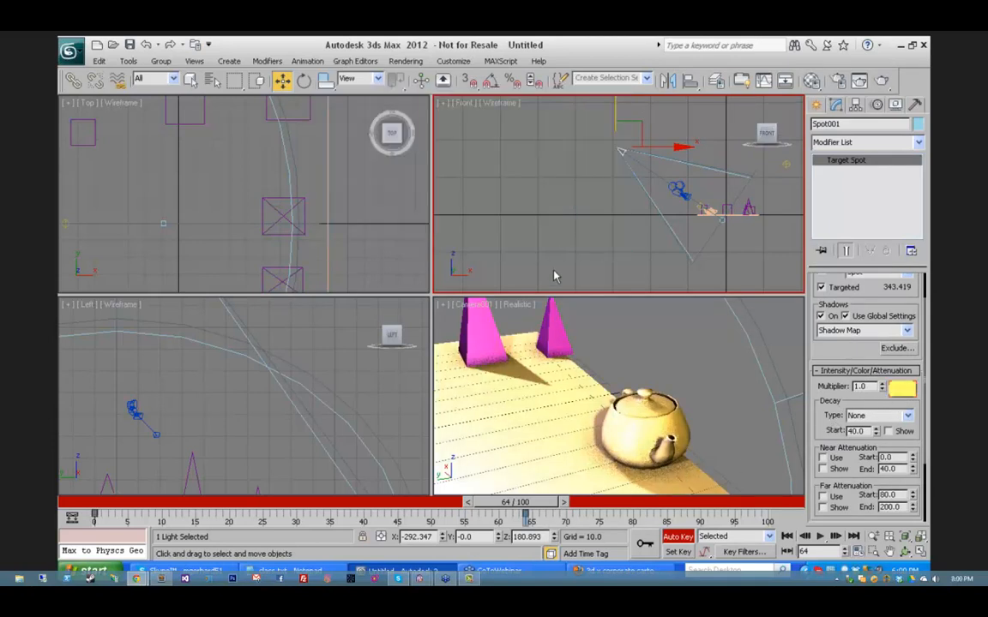
drag(509, 504, 110, 505)
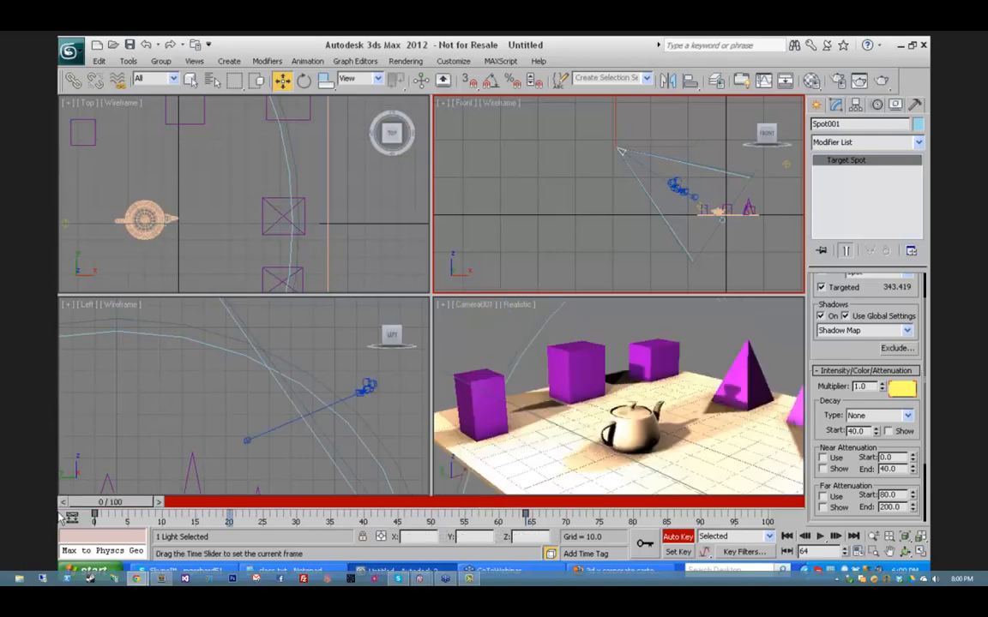
Step: Try a magenta light color with green at 36 for the target spot at frame 0, then close the color selector
click(901, 390)
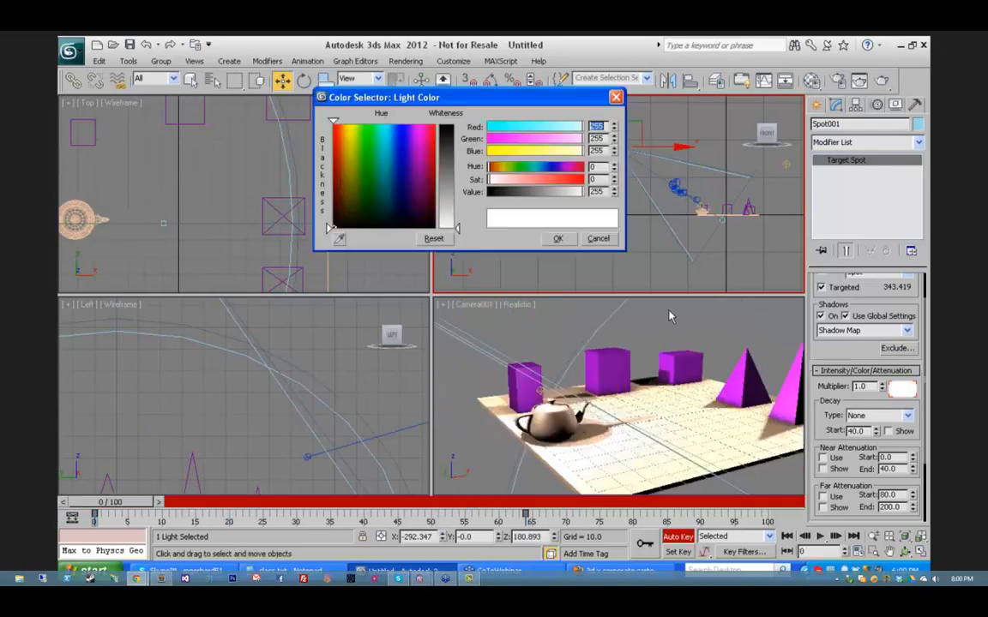
click(502, 139)
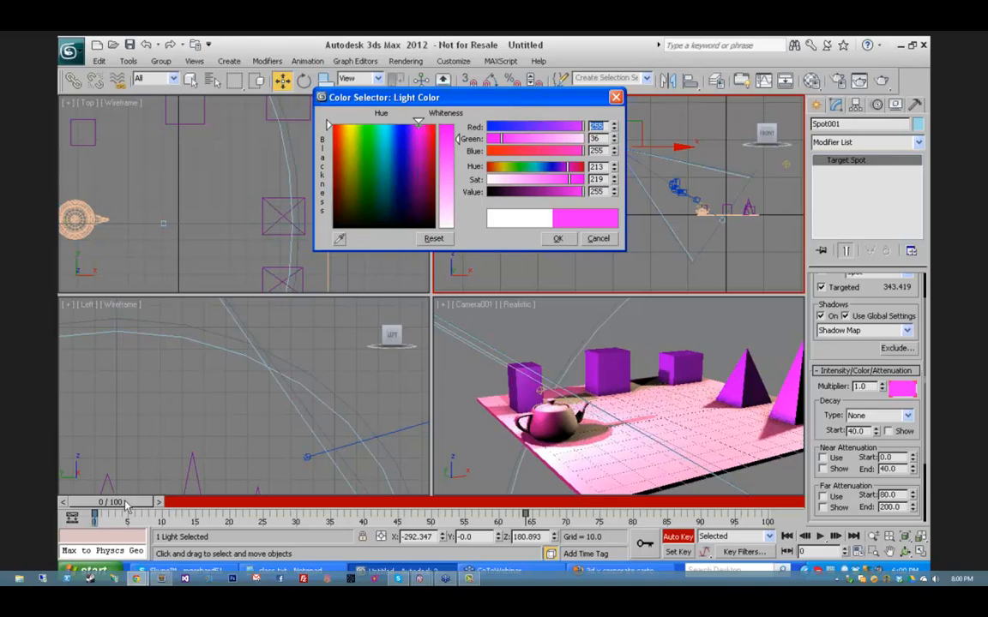
click(128, 503)
mouse_move(134, 503)
mouse_down()
mouse_move(526, 510)
mouse_move(120, 504)
mouse_up()
click(613, 98)
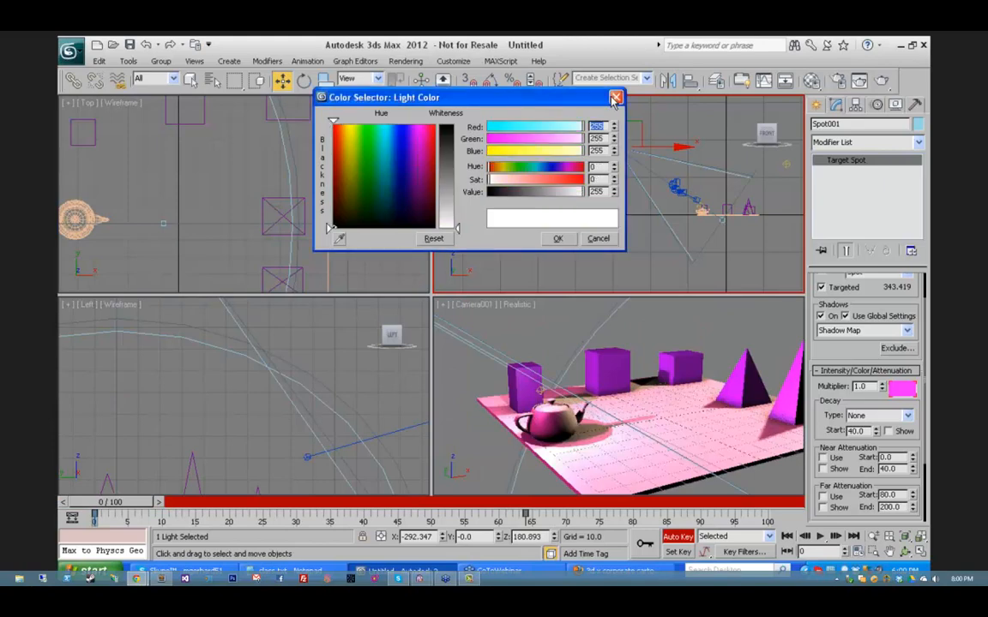
click(406, 63)
click(420, 86)
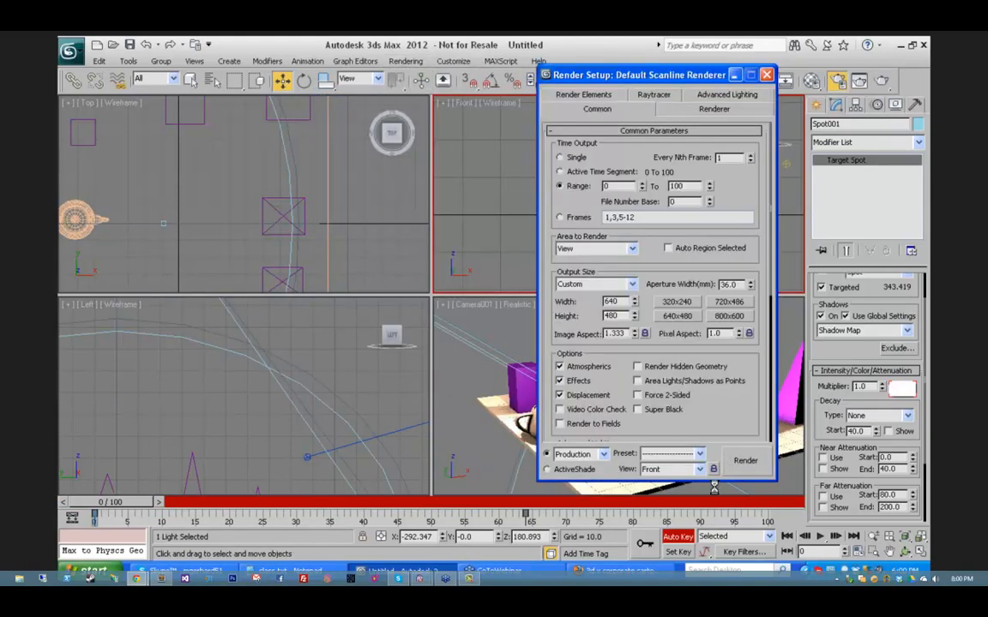
click(743, 462)
click(459, 320)
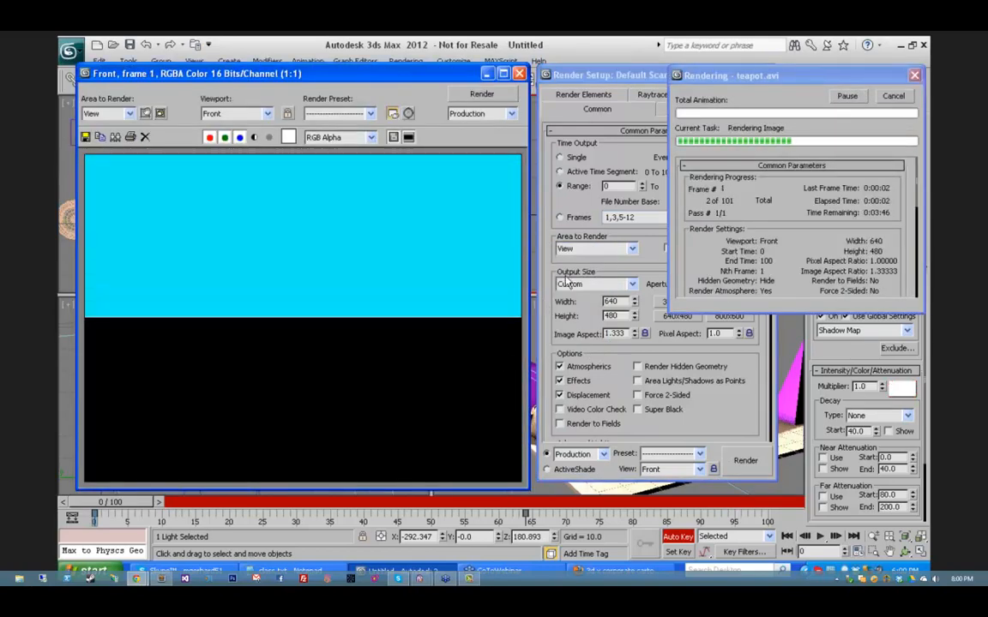
click(893, 97)
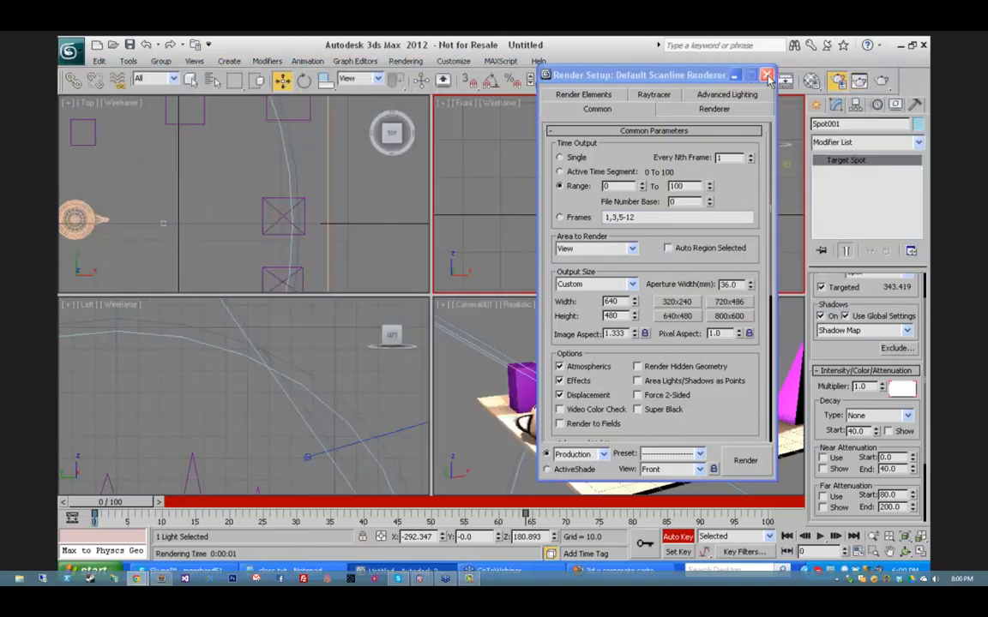
click(767, 76)
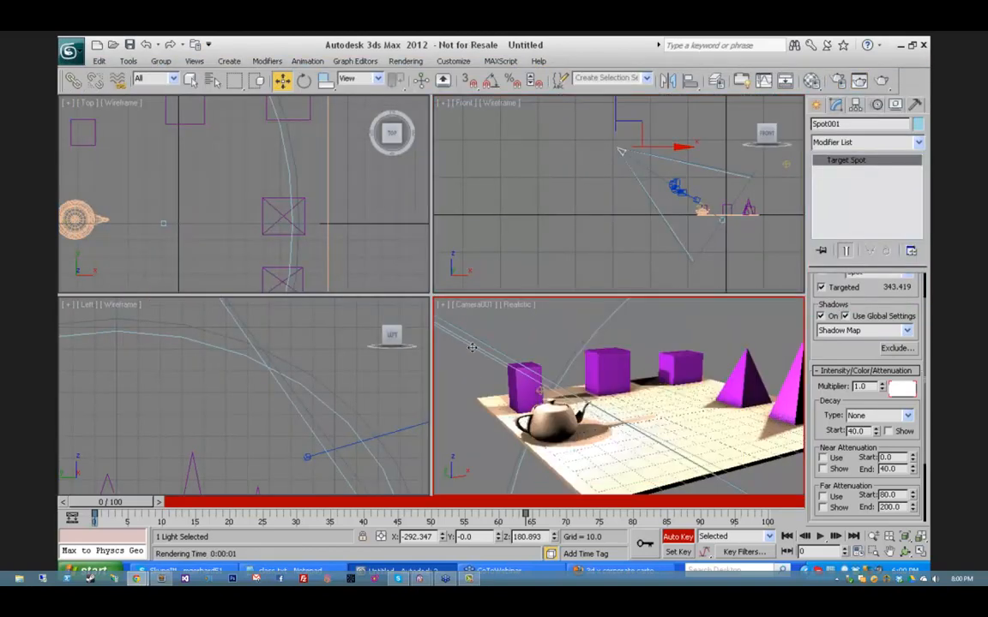
Step: Turn off Auto Key and try to render the Camera001 view to teapot.avi, overwriting the existing file, then close the render windows
click(678, 537)
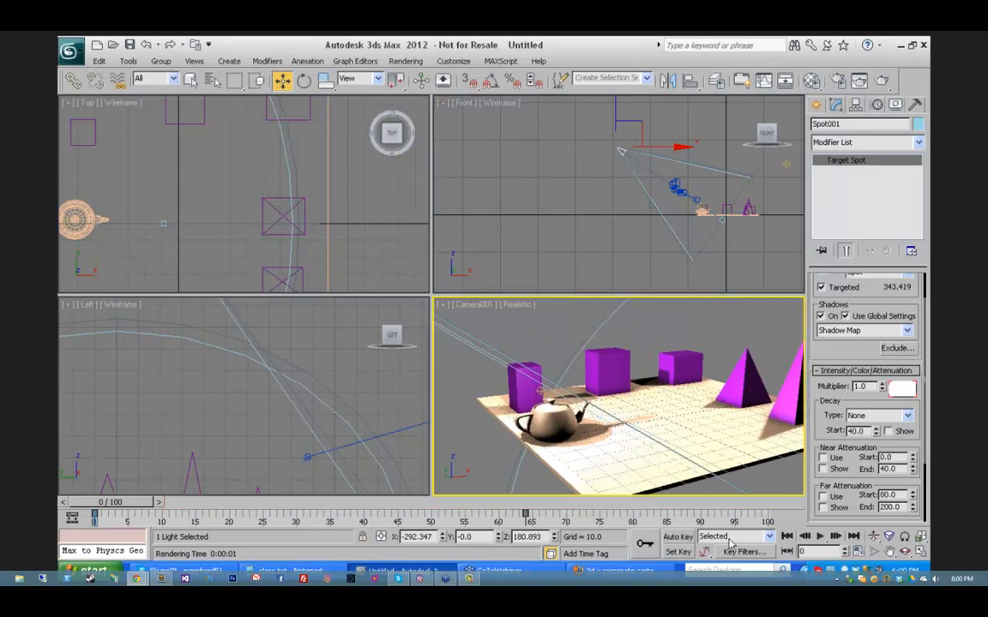
click(404, 63)
click(412, 85)
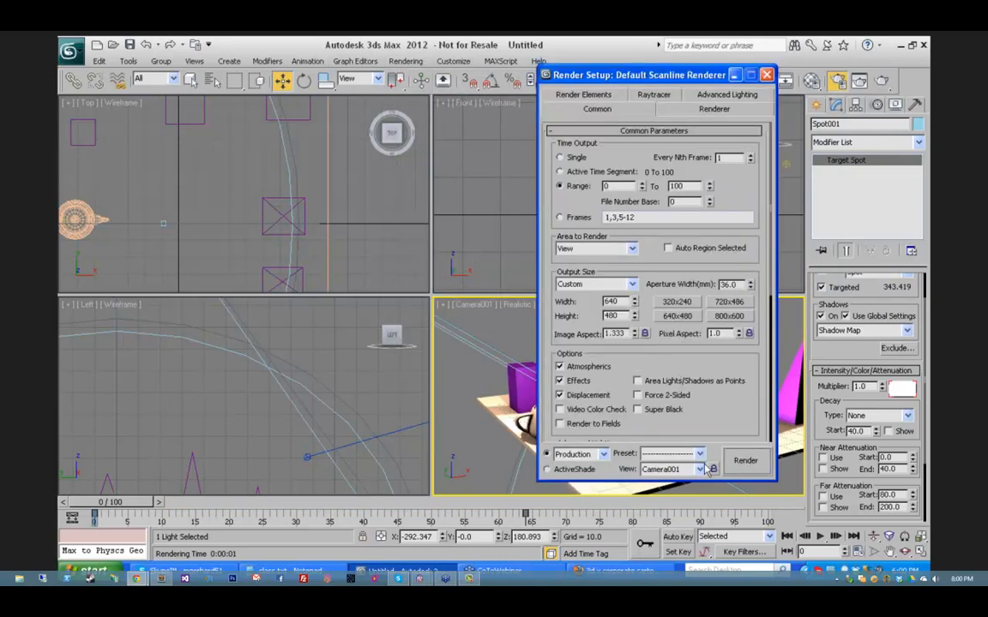
click(738, 465)
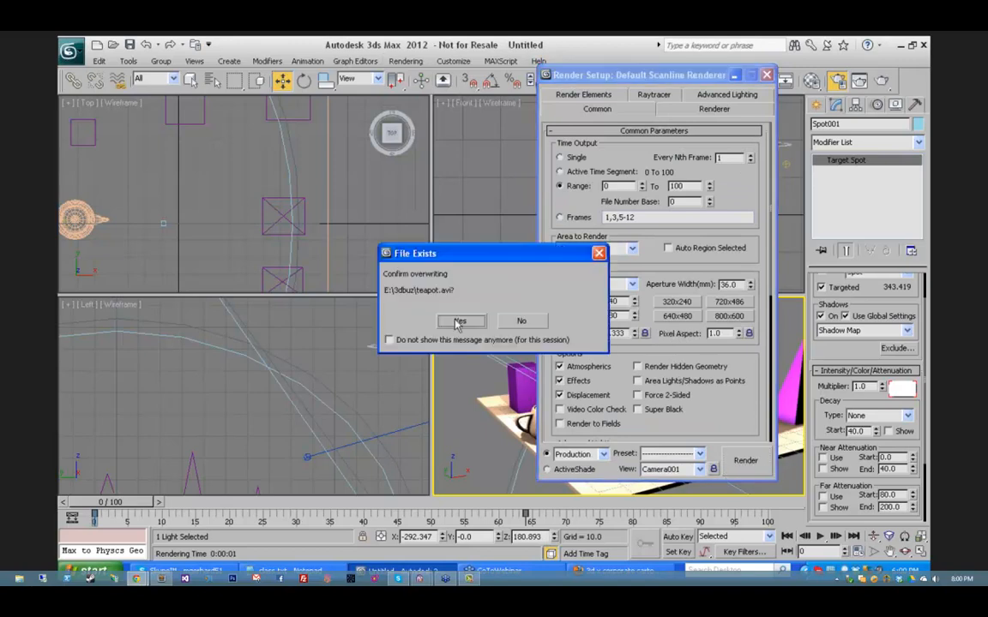
click(460, 321)
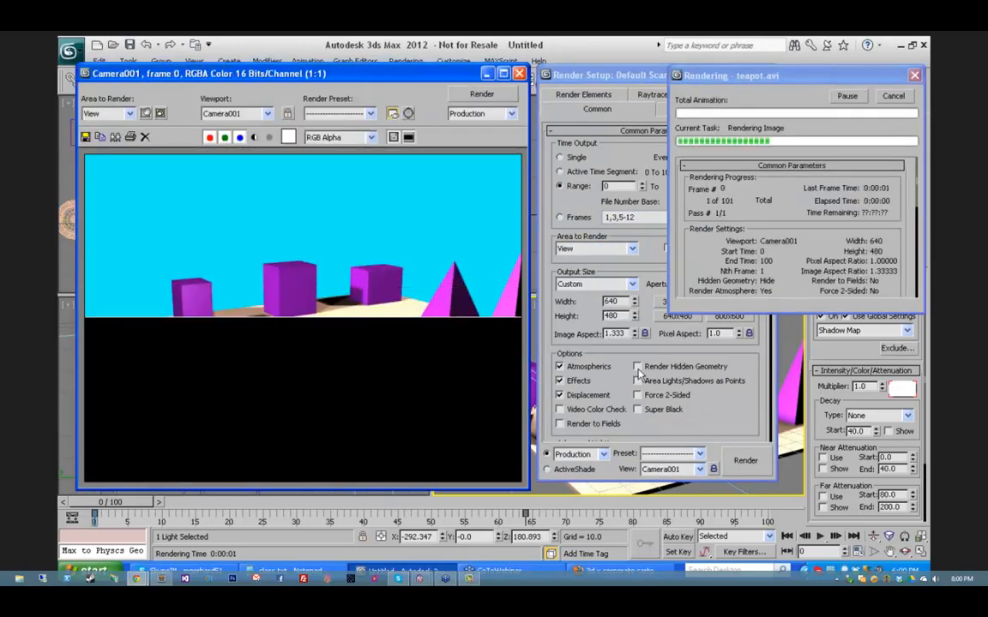
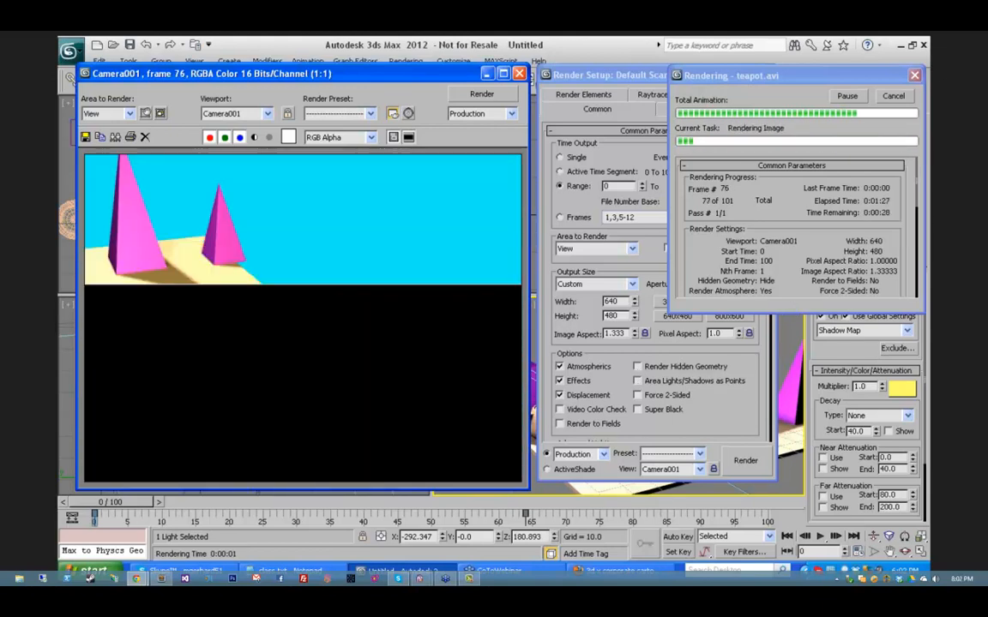
click(893, 95)
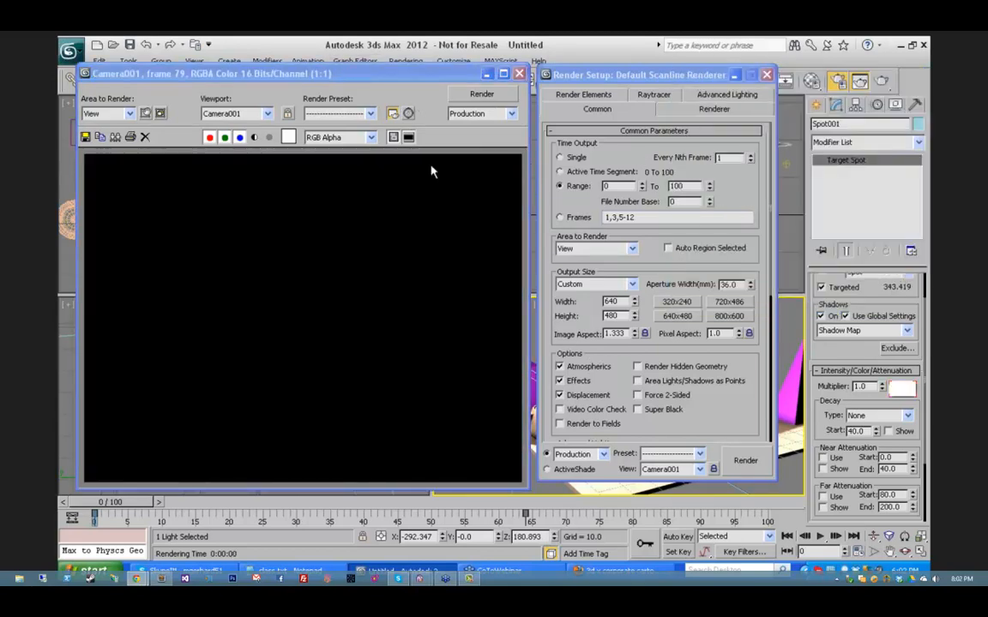
click(518, 74)
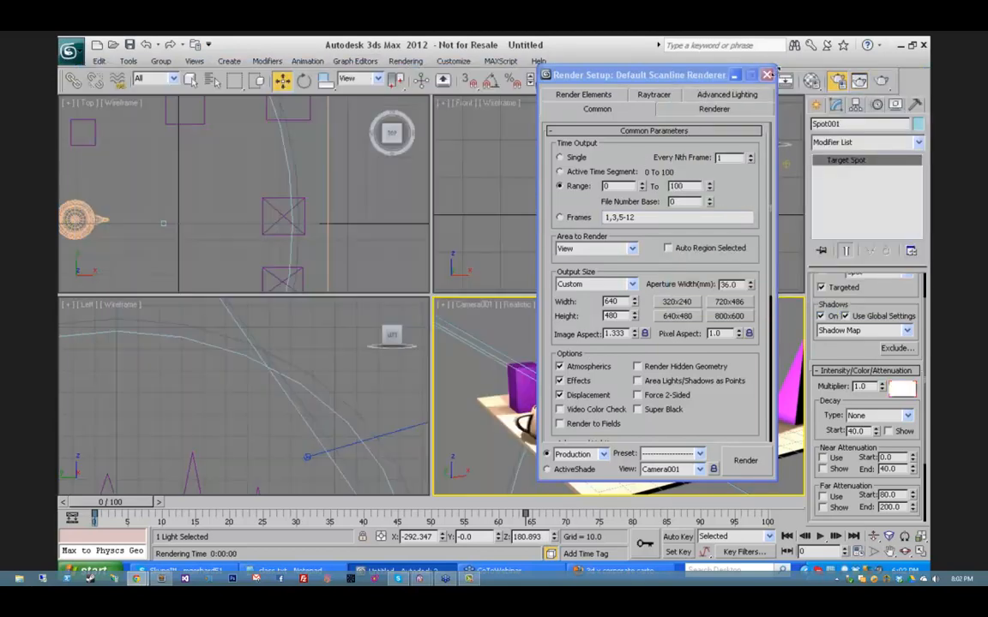
click(768, 75)
Step: Set the render output to a MOV QuickTime file named teapot.mov with Animation compression and render the Camera001 view
click(396, 63)
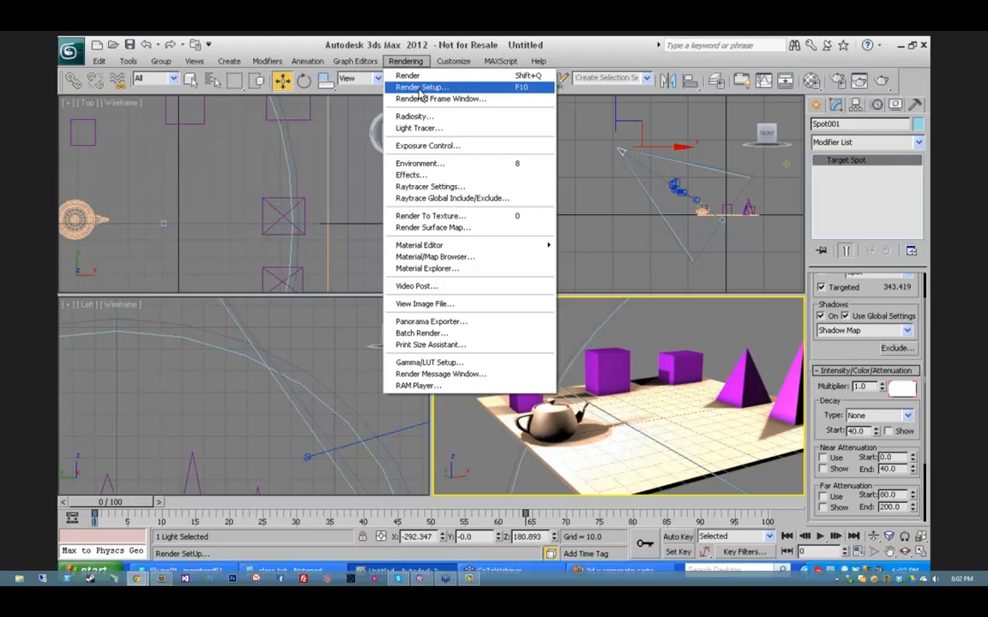
click(420, 88)
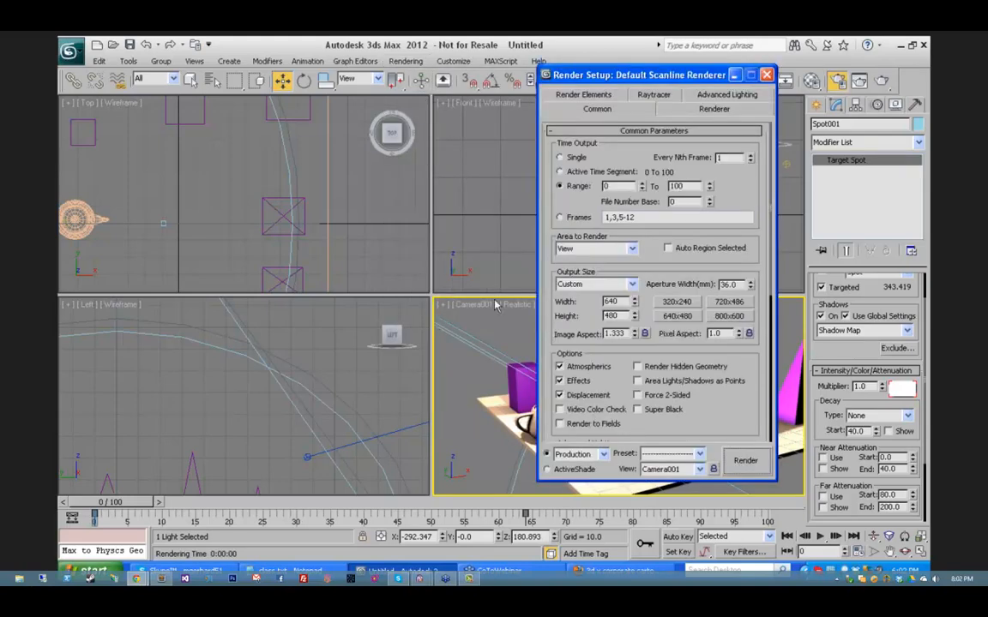
scroll(658, 378, down, 5)
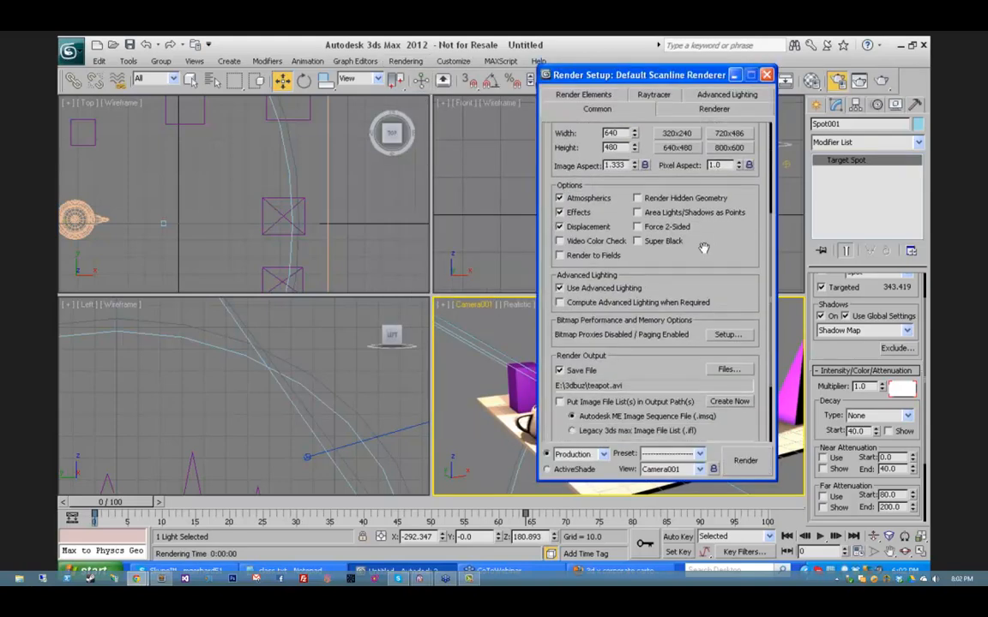
click(724, 369)
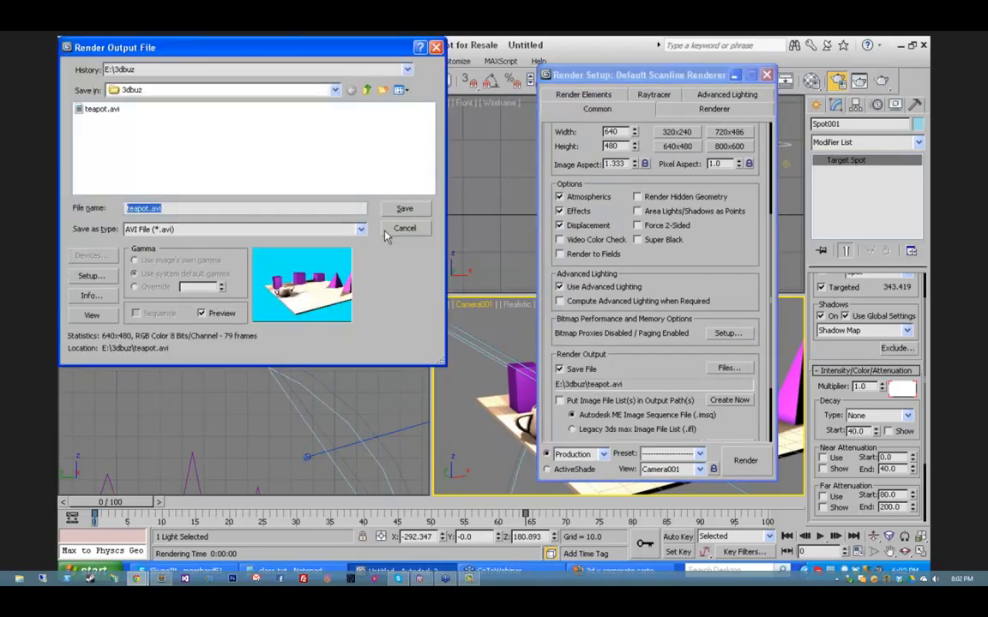
click(361, 230)
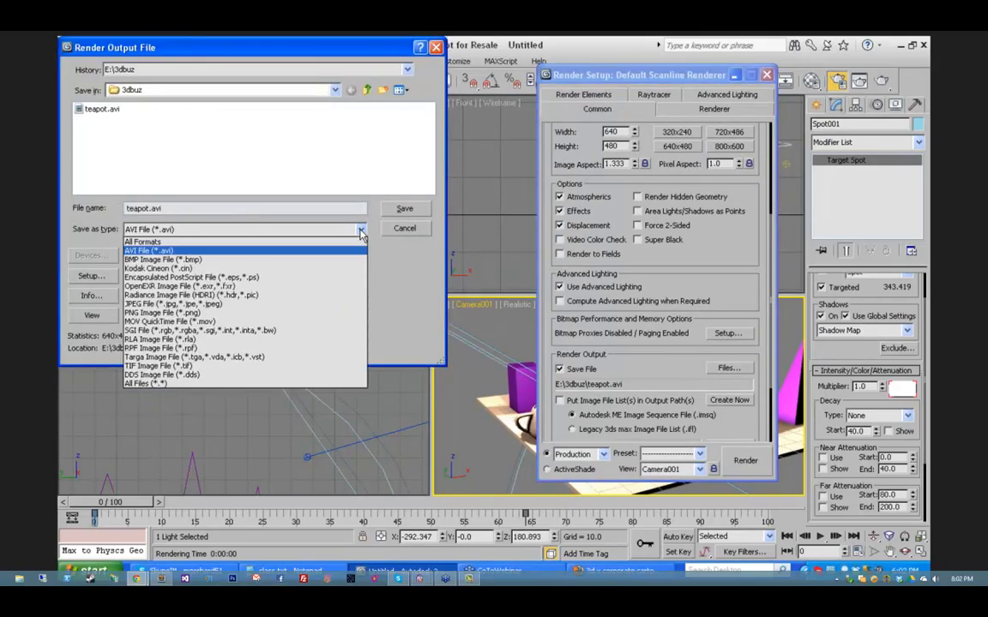
click(292, 321)
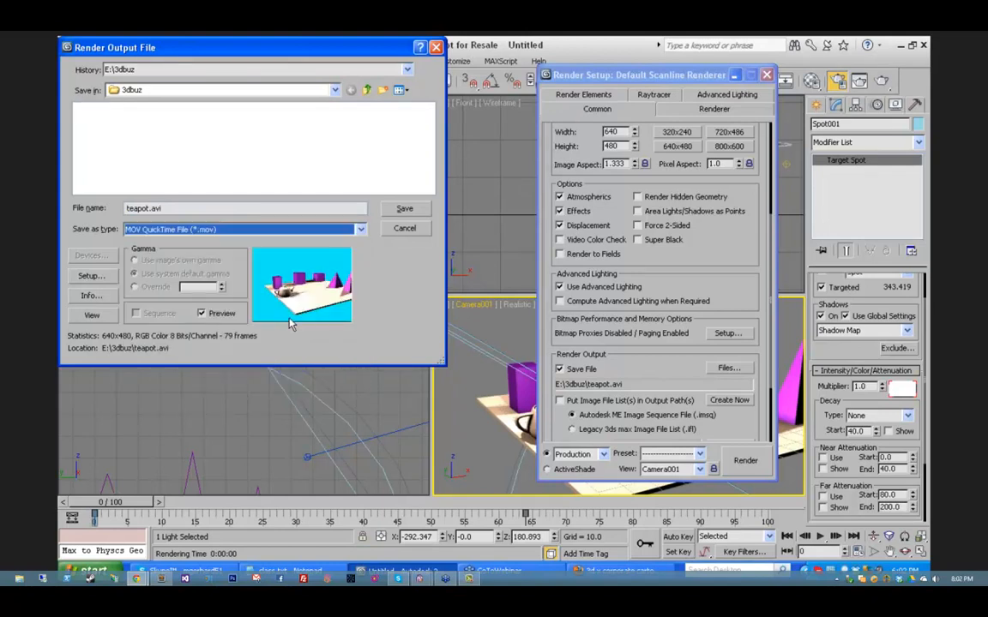
double_click(155, 208)
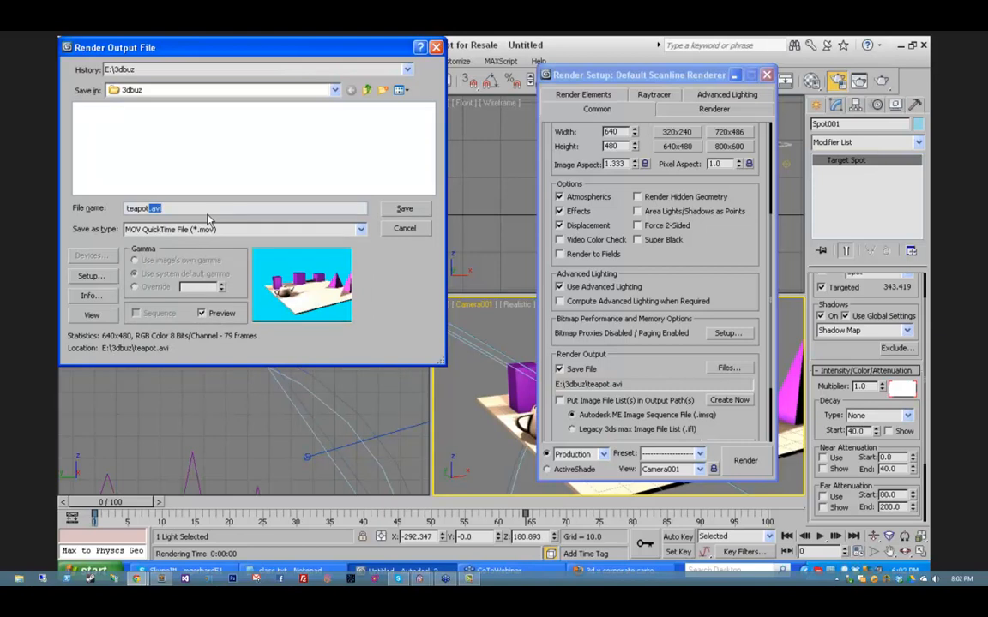
text(mov)
click(404, 209)
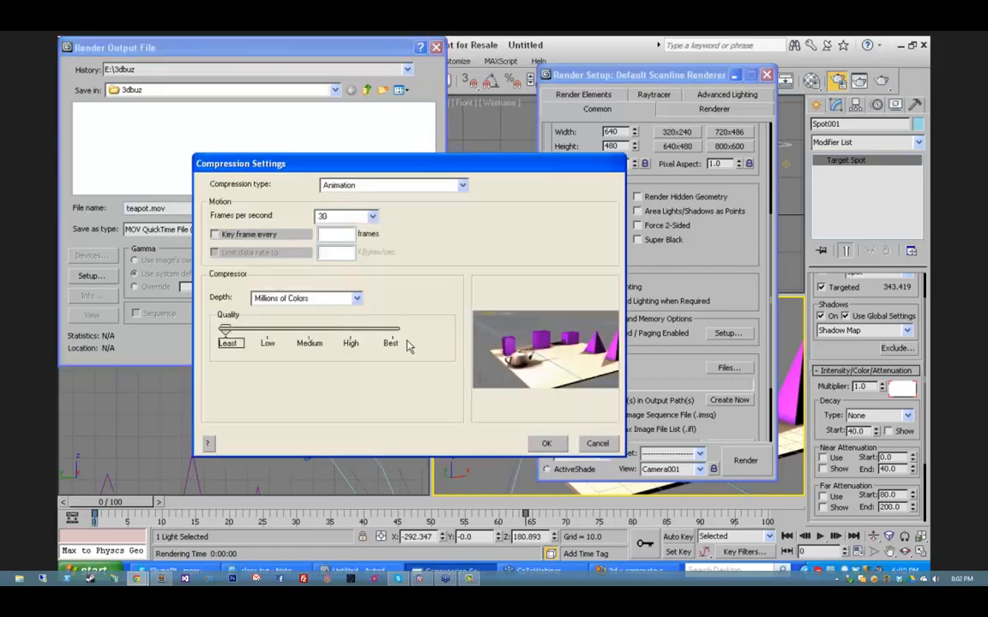
click(549, 443)
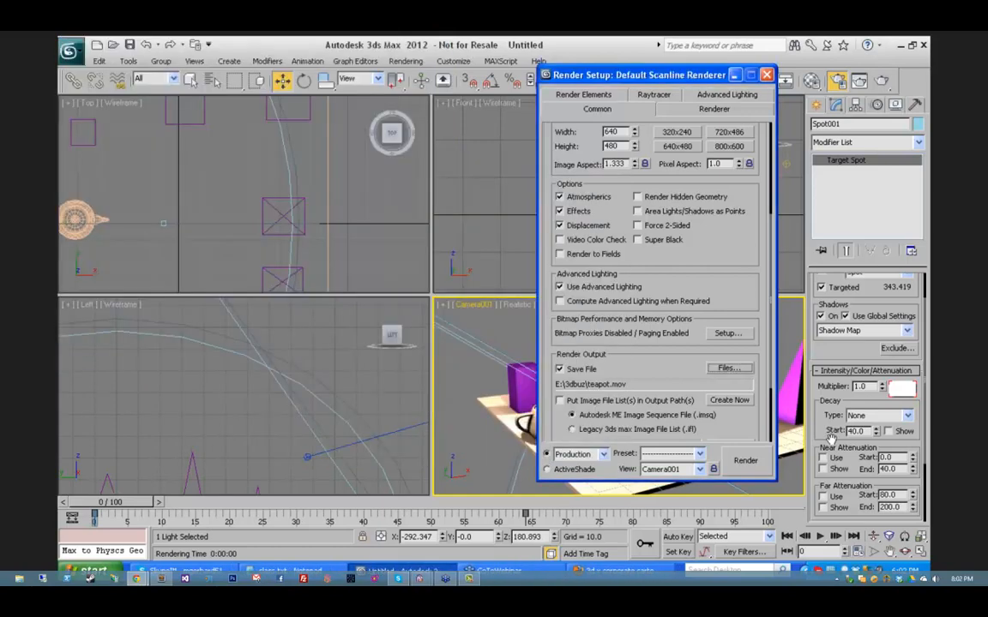
click(751, 462)
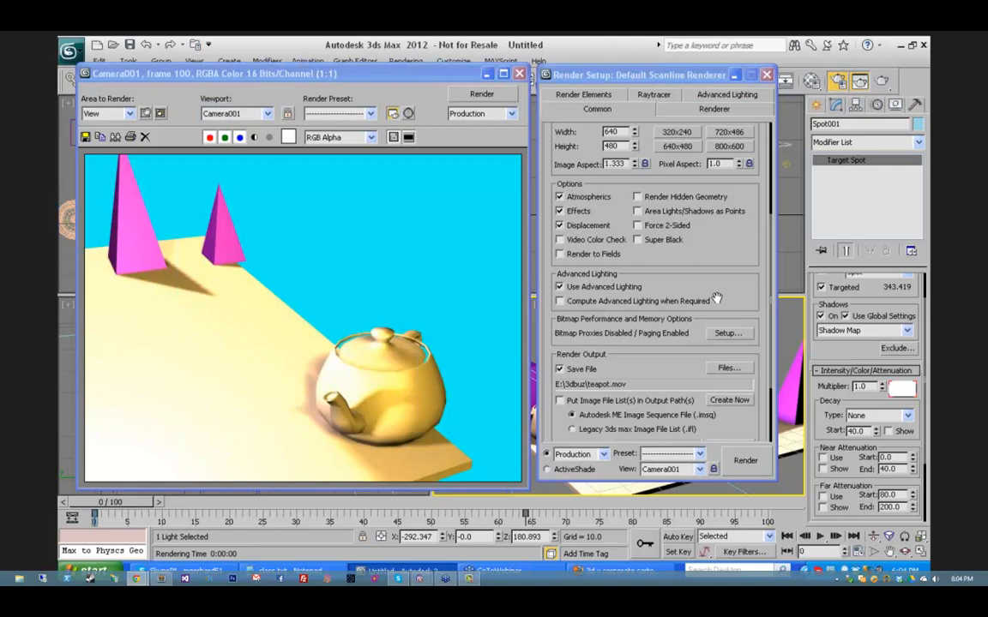
Step: Open the rendered teapot.mov, play the animation several times, and close the player and the render setup
click(487, 74)
click(405, 60)
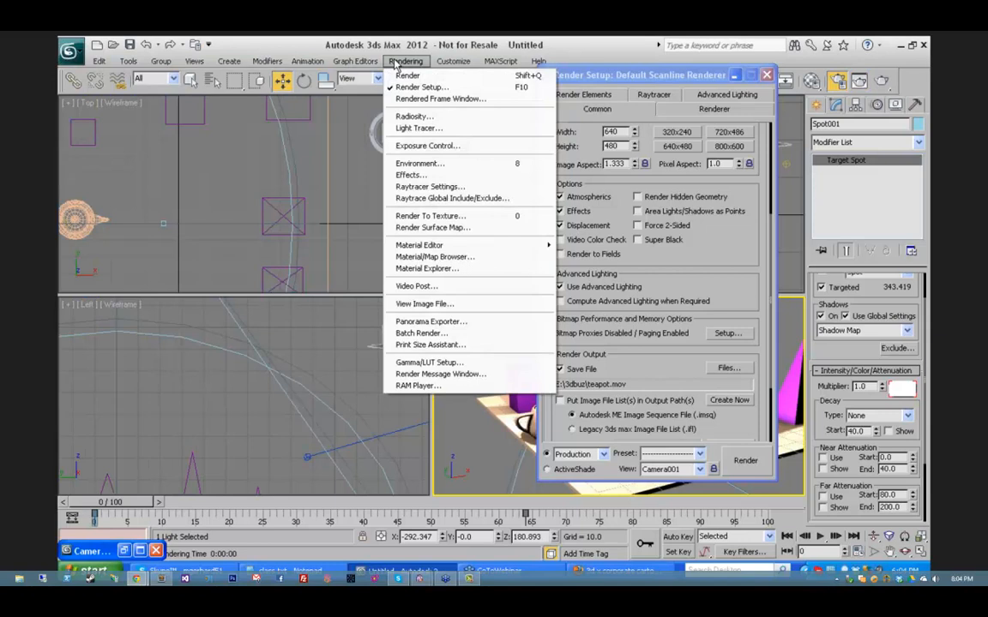
click(418, 302)
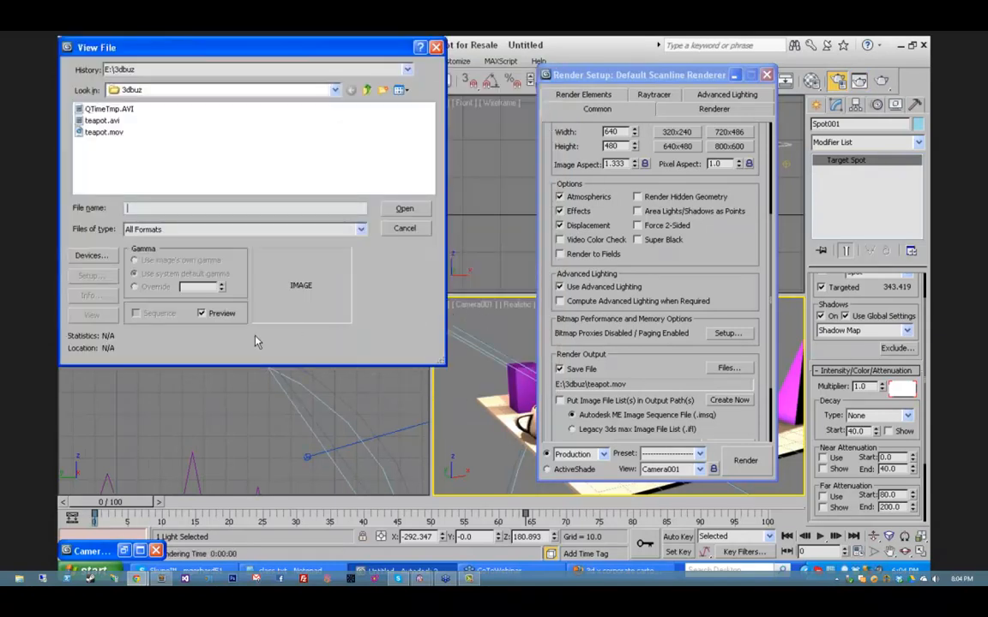
click(103, 132)
click(404, 208)
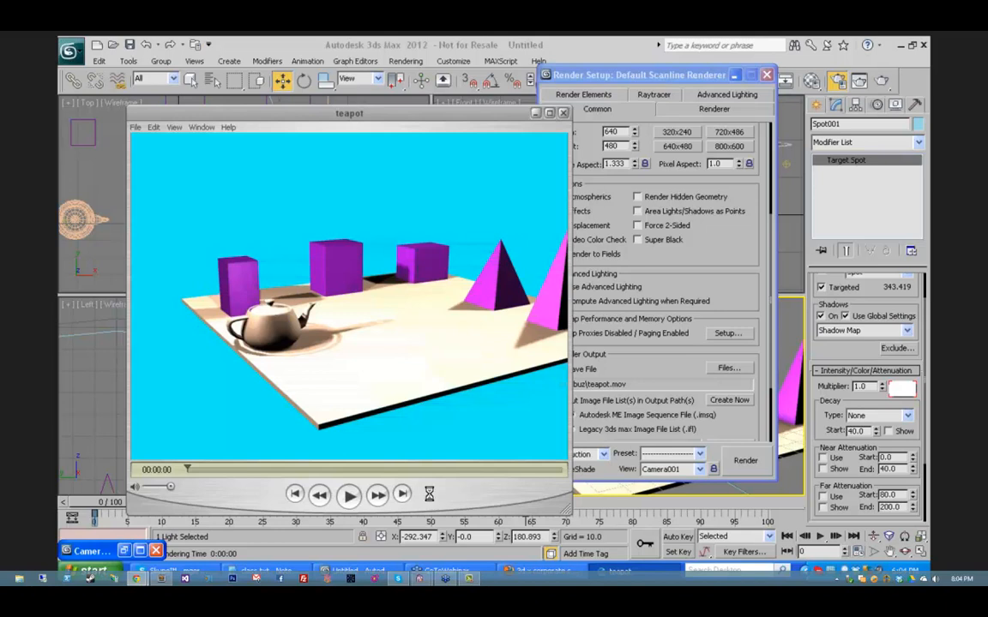
click(347, 496)
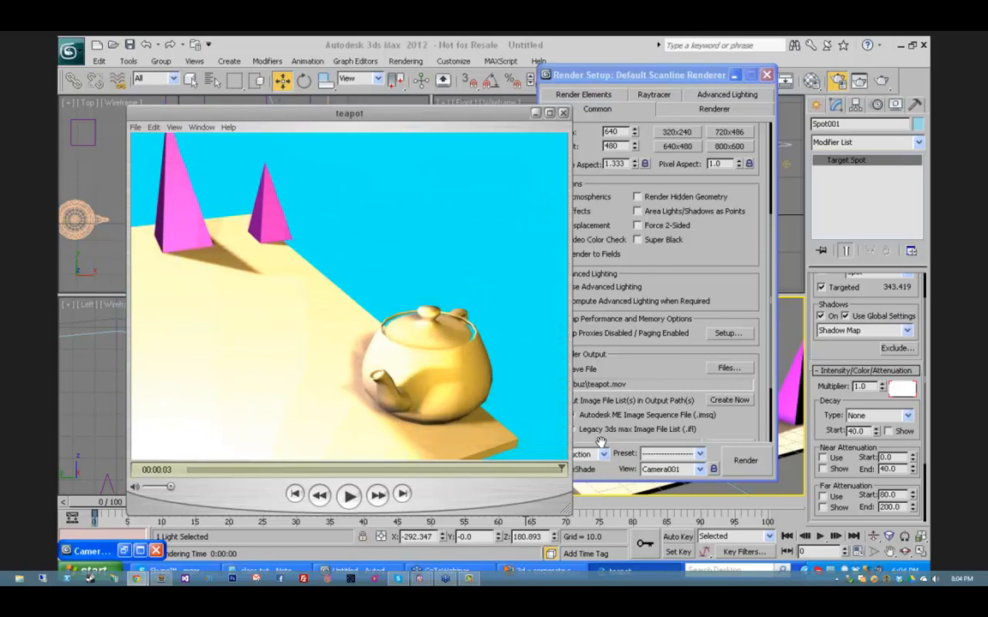
click(349, 496)
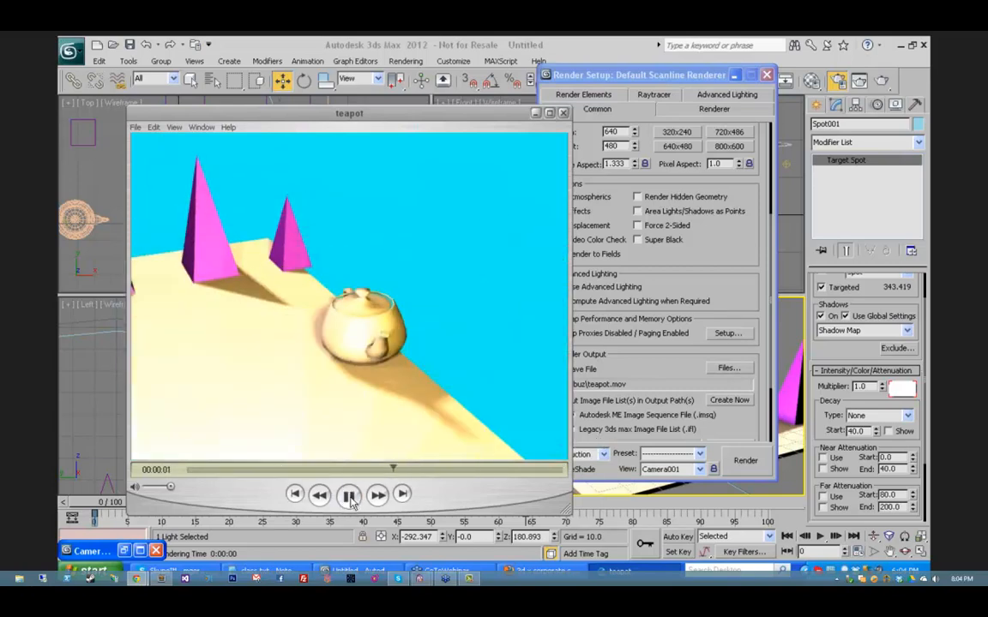
click(351, 502)
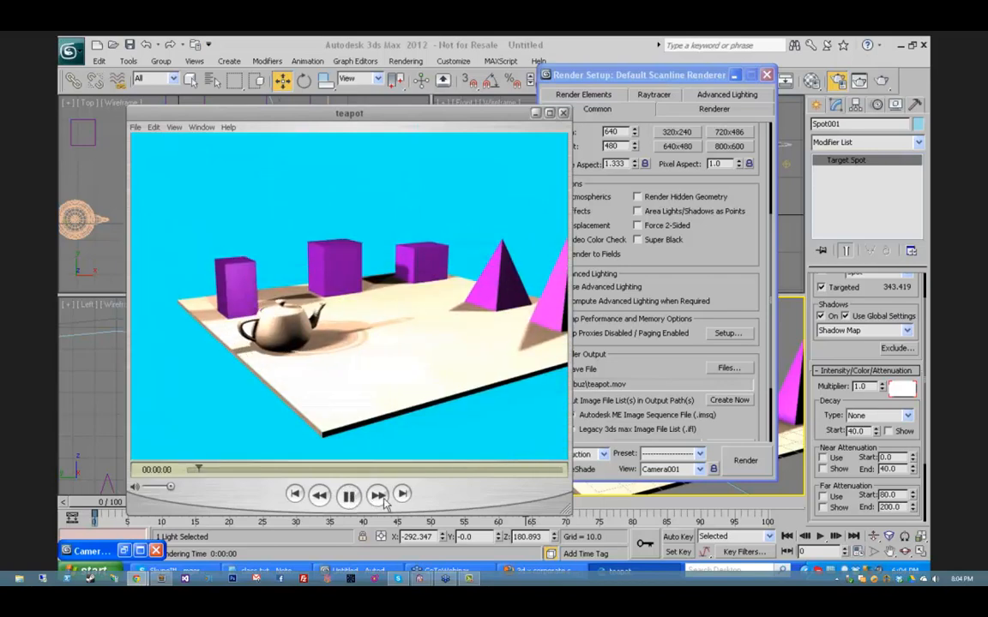
click(349, 495)
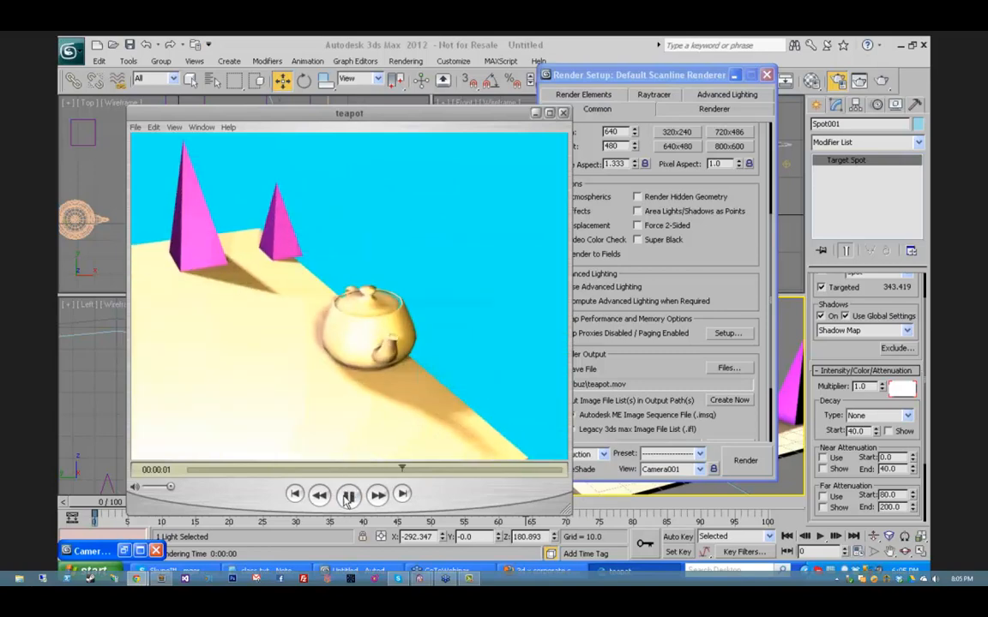
click(563, 113)
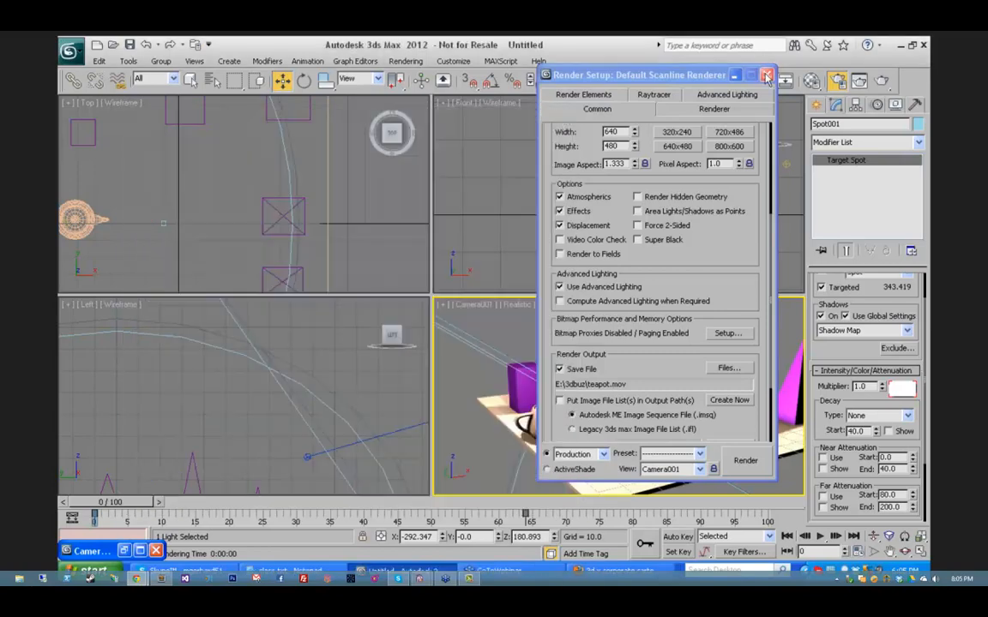
click(766, 76)
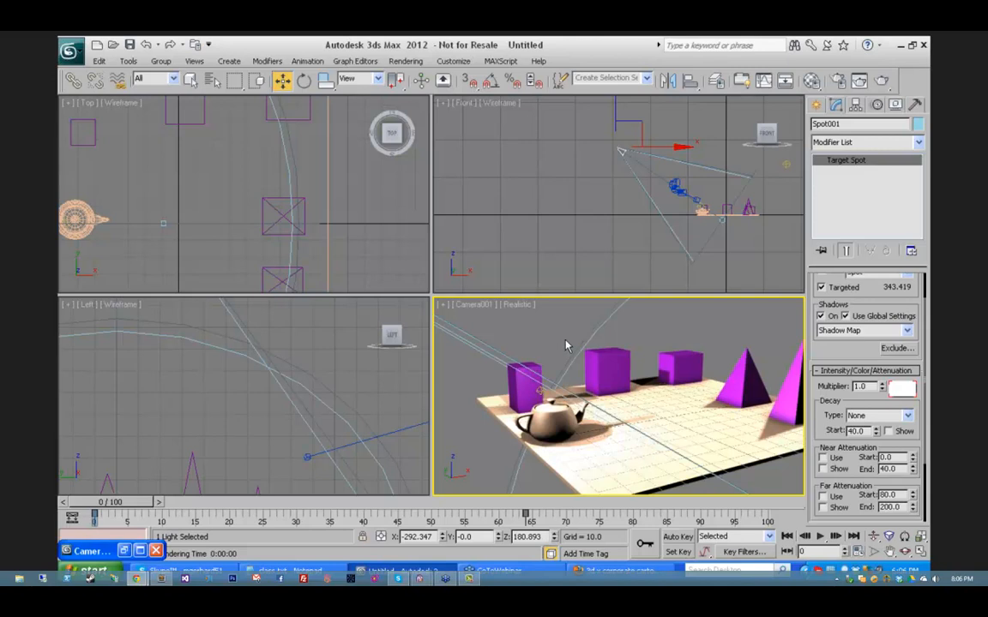
Step: Switch to Firefox and open turbosquid.com in a new tab beside the Corporate Cartoon Woman page
click(578, 571)
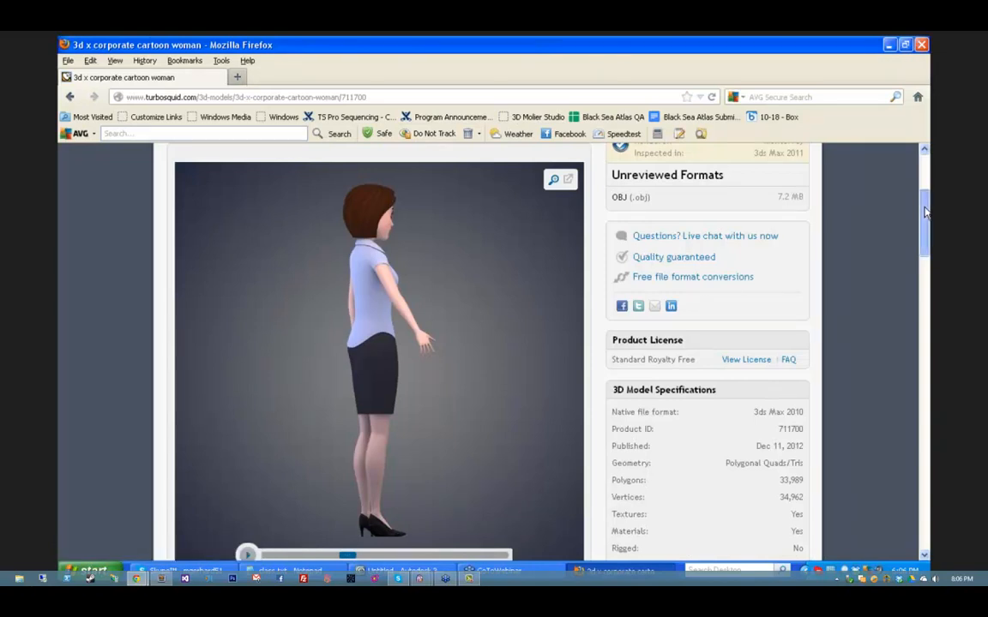
scroll(926, 212, up, 4)
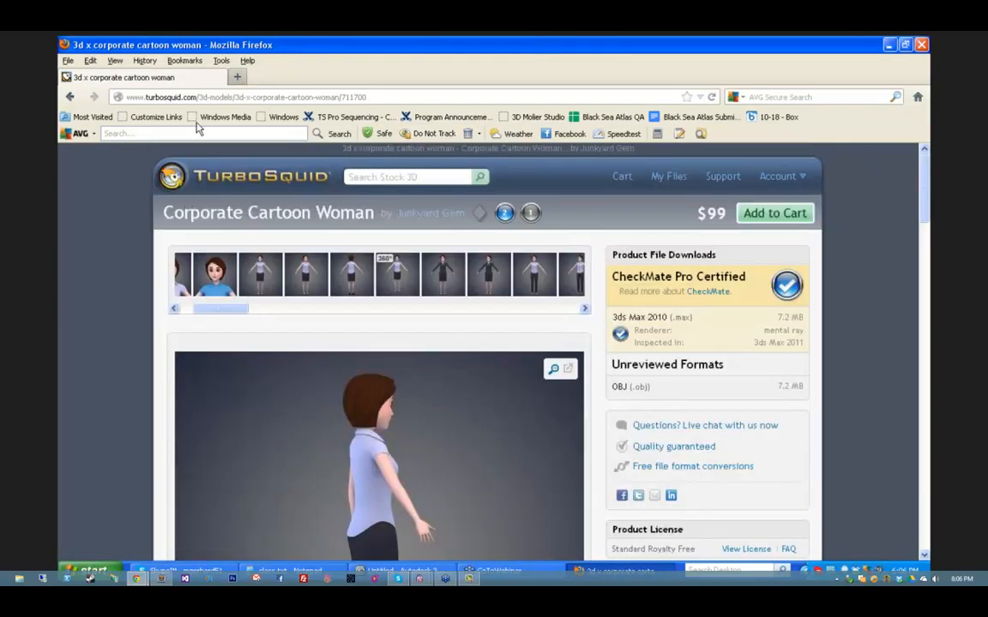
drag(354, 97, 371, 97)
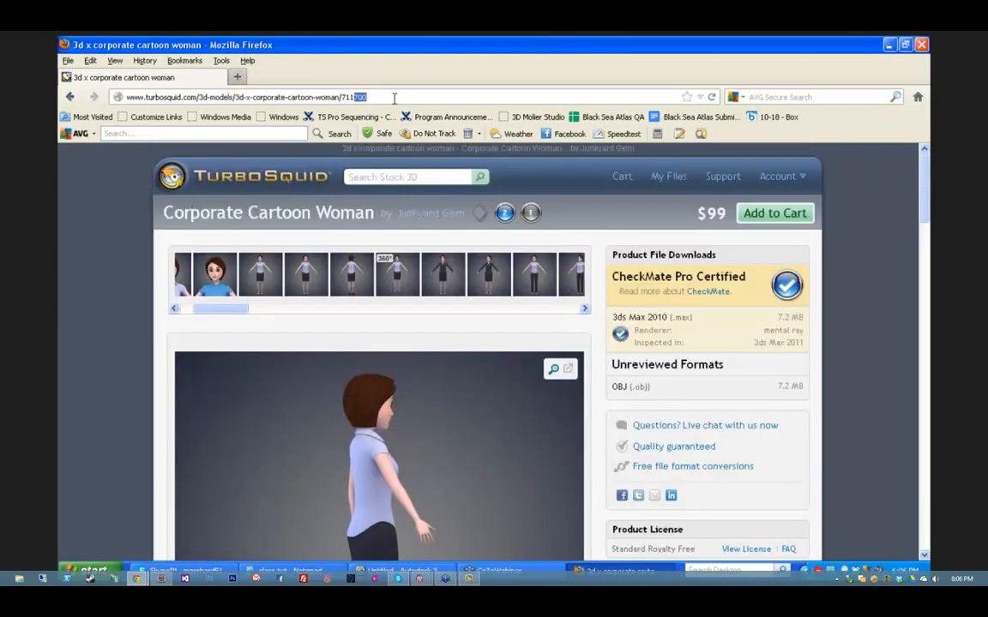
click(238, 77)
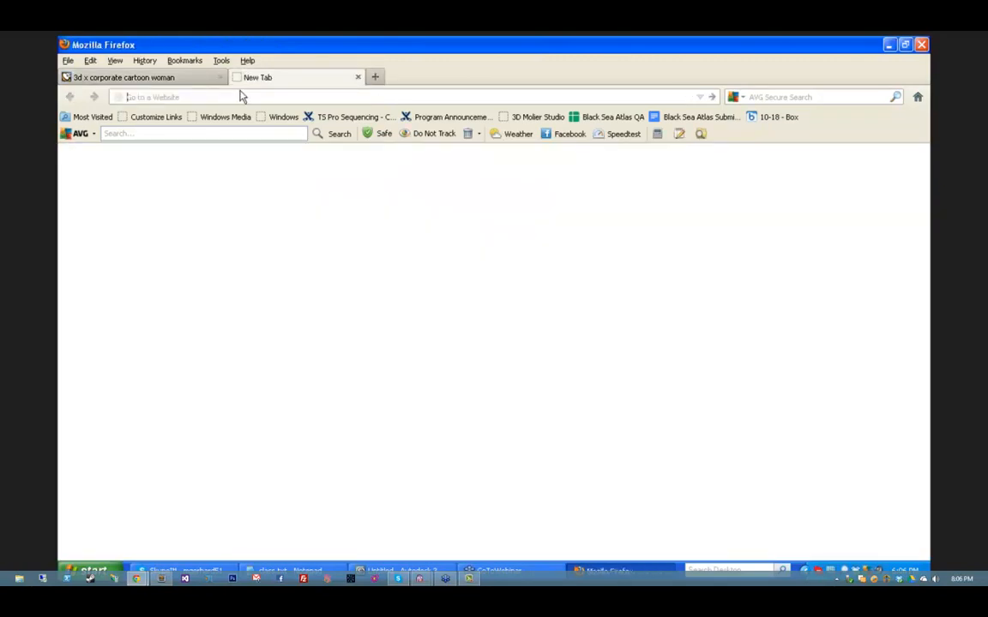
text(turbosquid.com/)
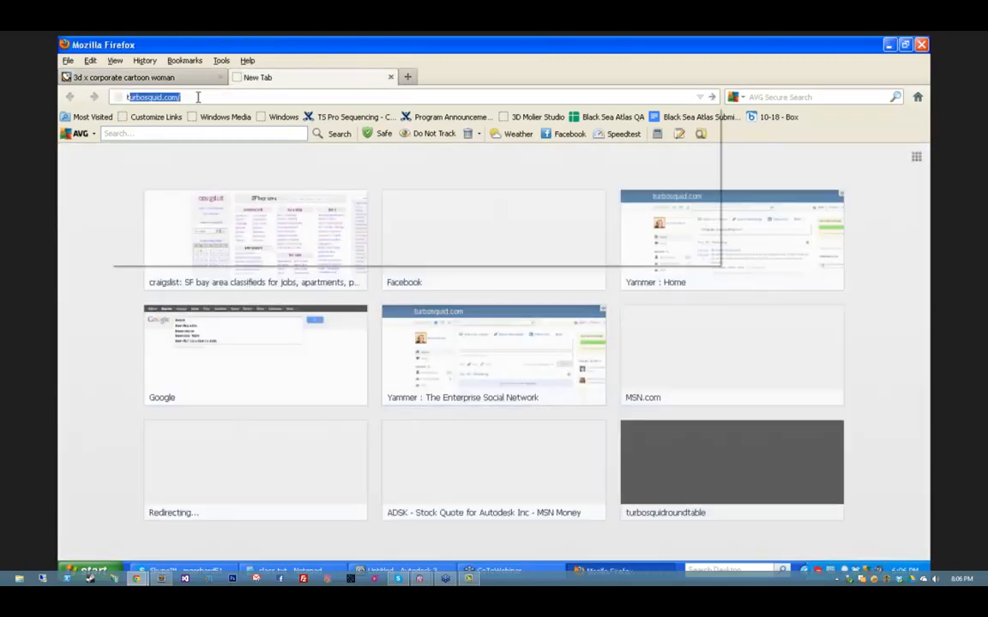
key(Return)
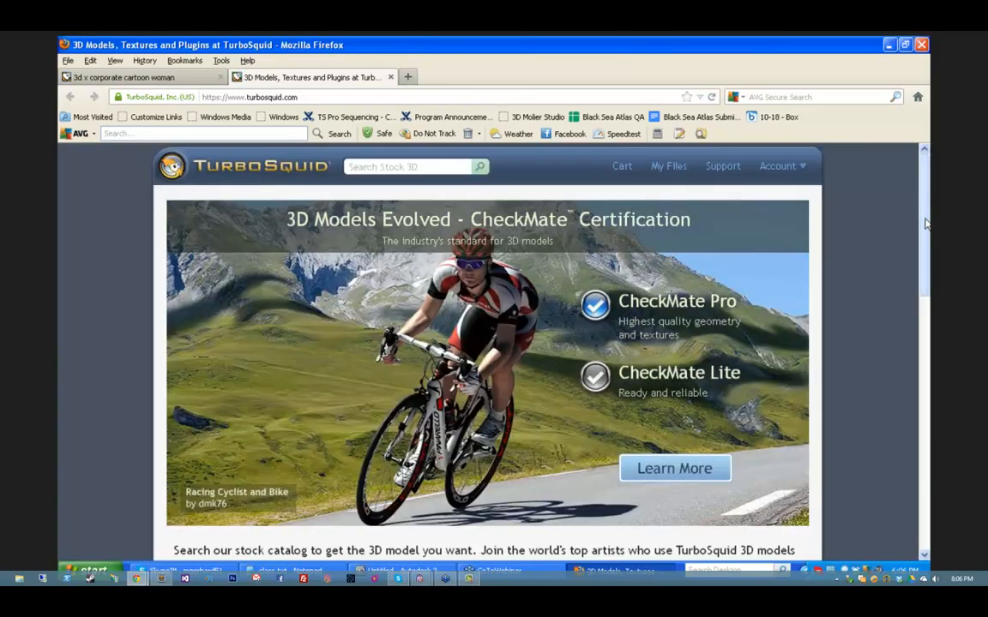
Step: Search TurboSquid for "cars" and look through the resulting models
drag(925, 222, 926, 227)
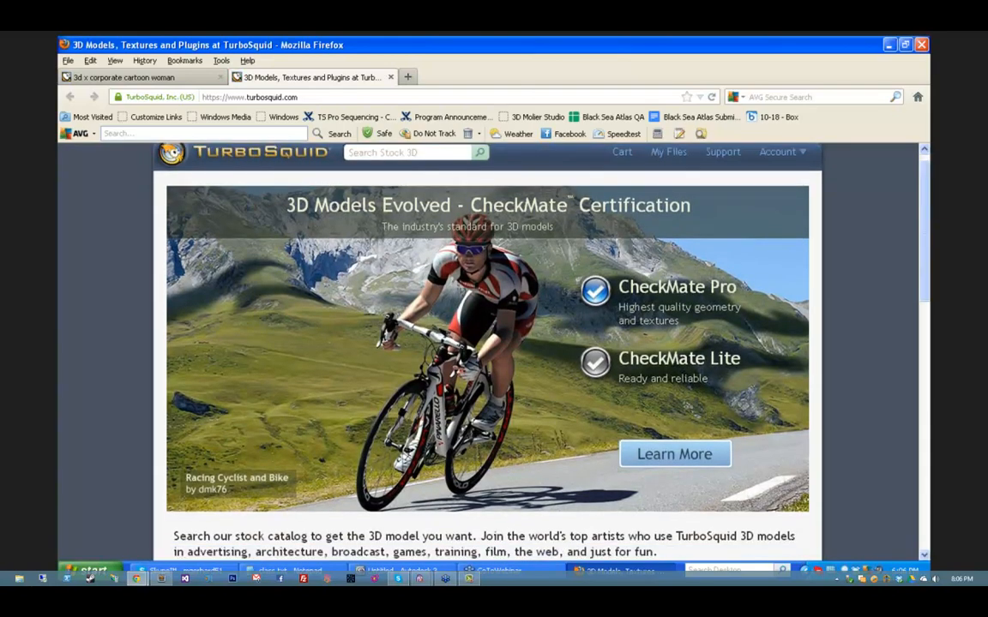
click(423, 153)
text(cars)
key(Return)
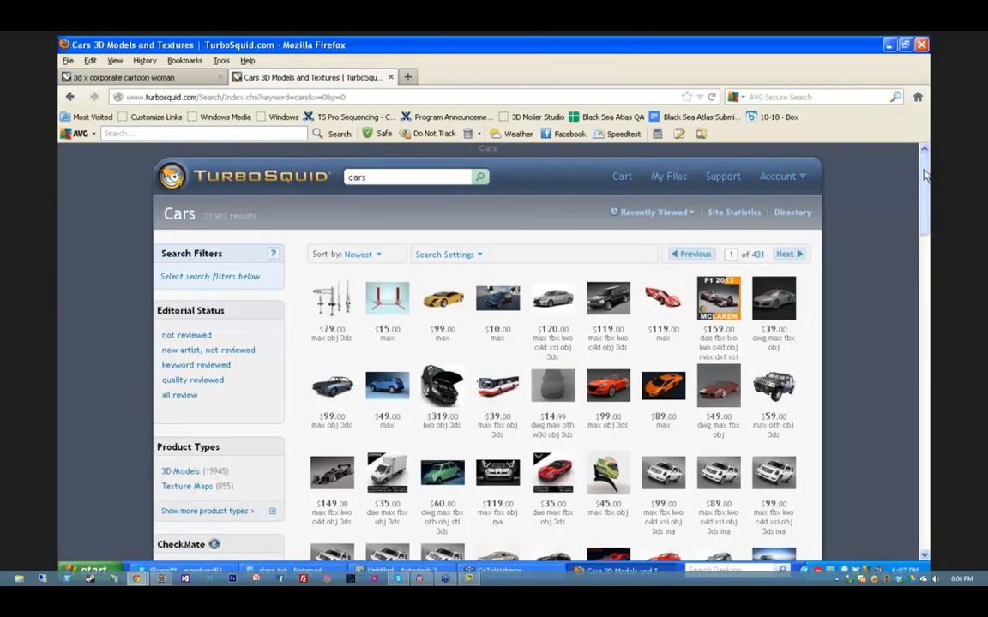
scroll(922, 183, down, 2)
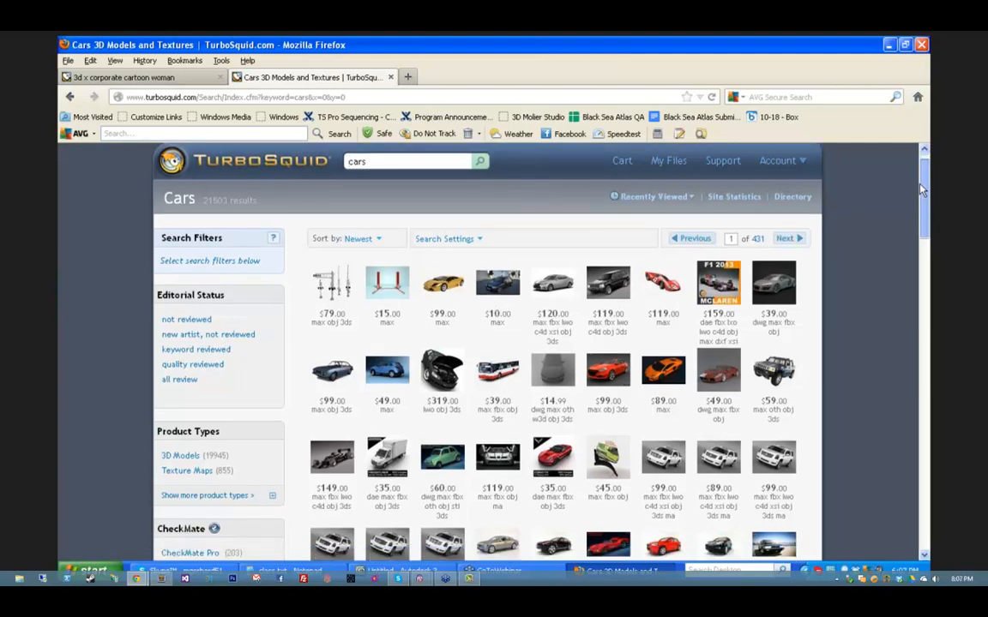
mouse_move(390, 247)
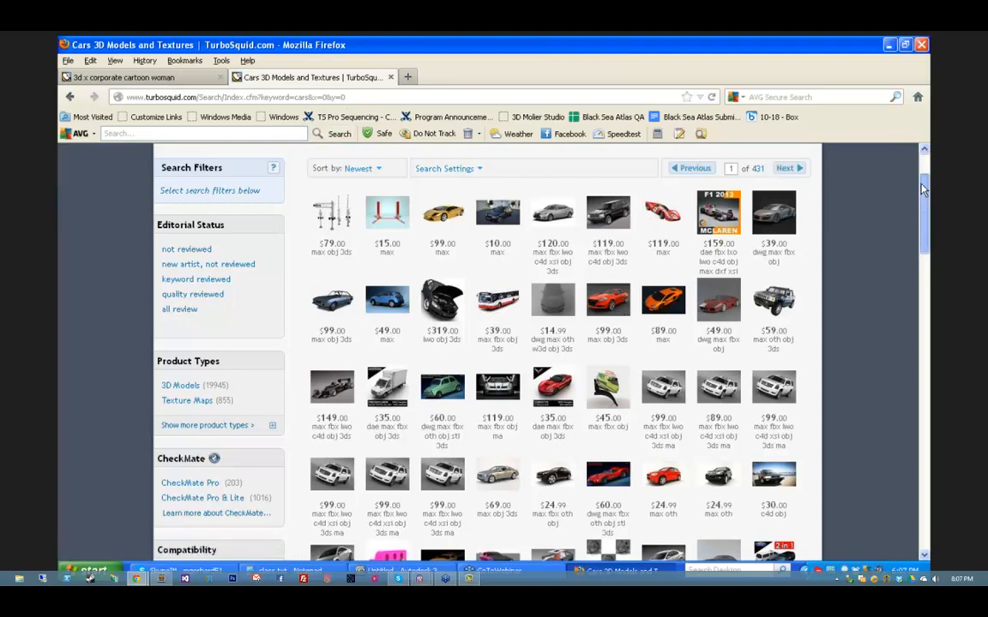
Step: Narrow the TurboSquid search to "free cars"
scroll(924, 189, up, 2)
click(349, 177)
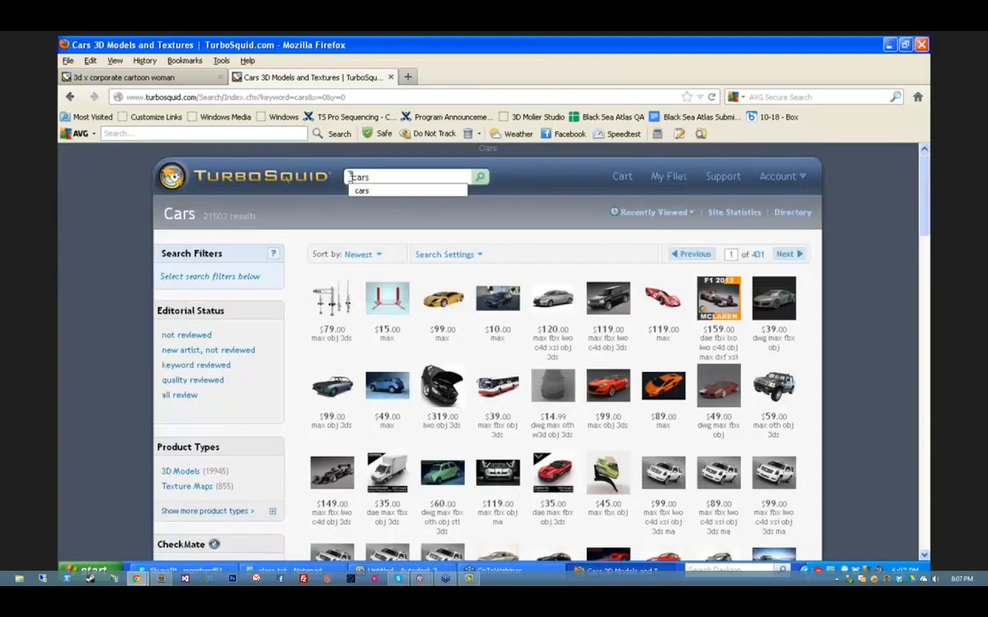
text(free)
key(Return)
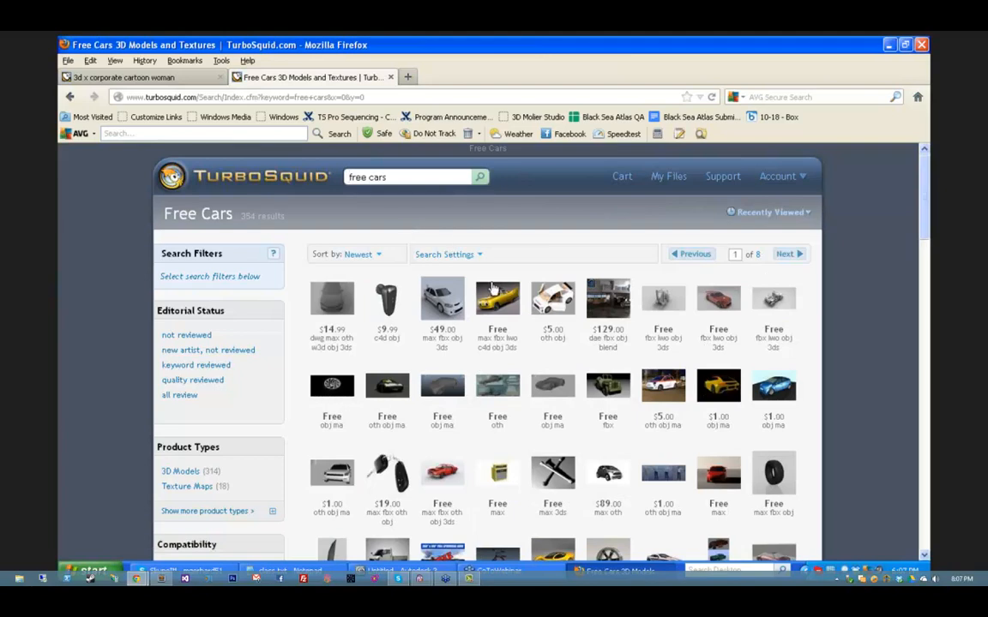
Step: Examine the product page of the Mr Beep free sample car model and close its tab
mouse_move(518, 300)
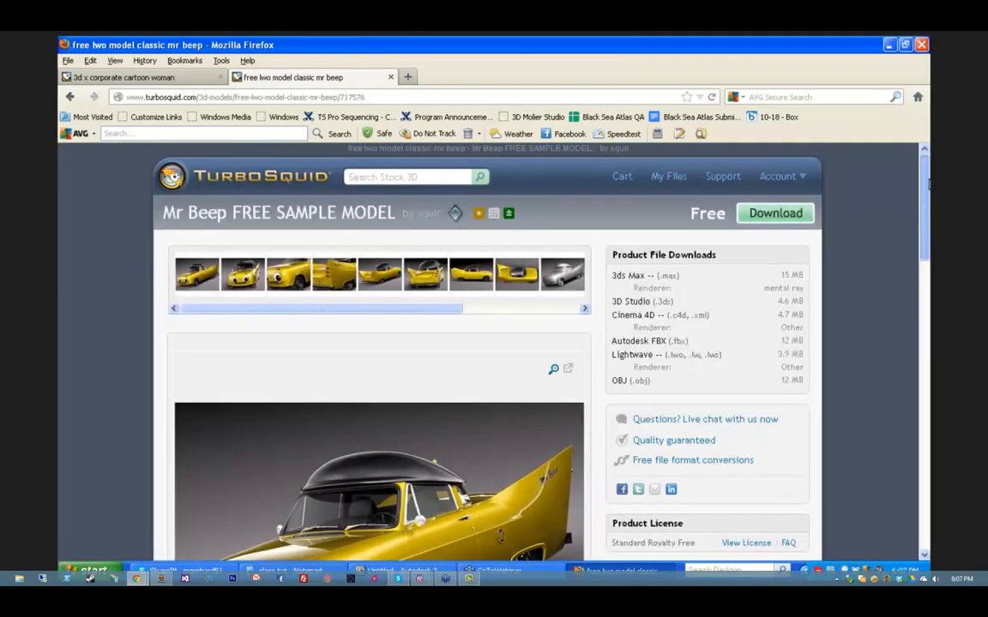
scroll(833, 183, down, 2)
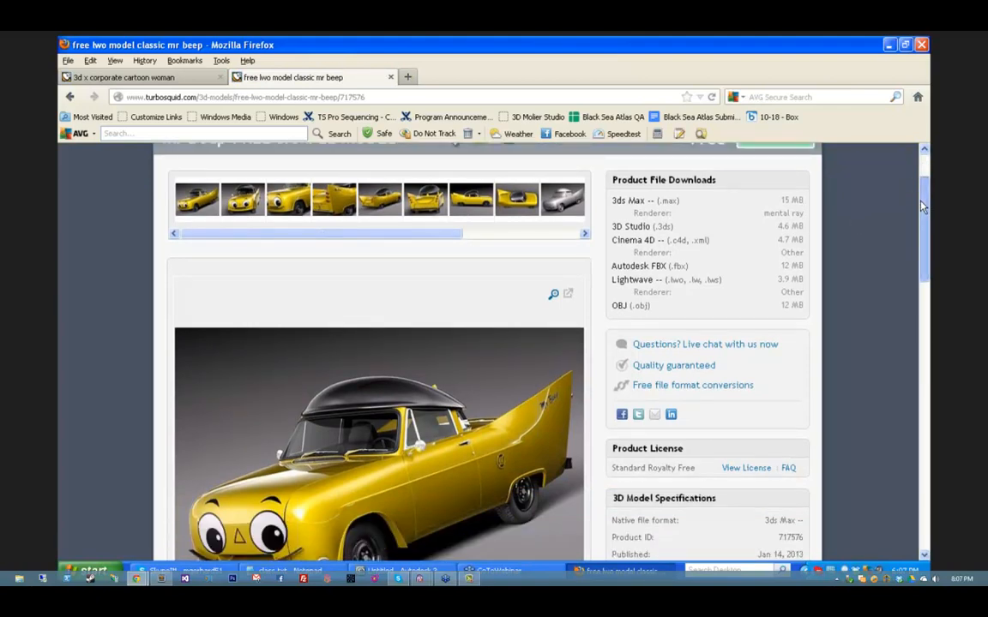
scroll(922, 206, down, 3)
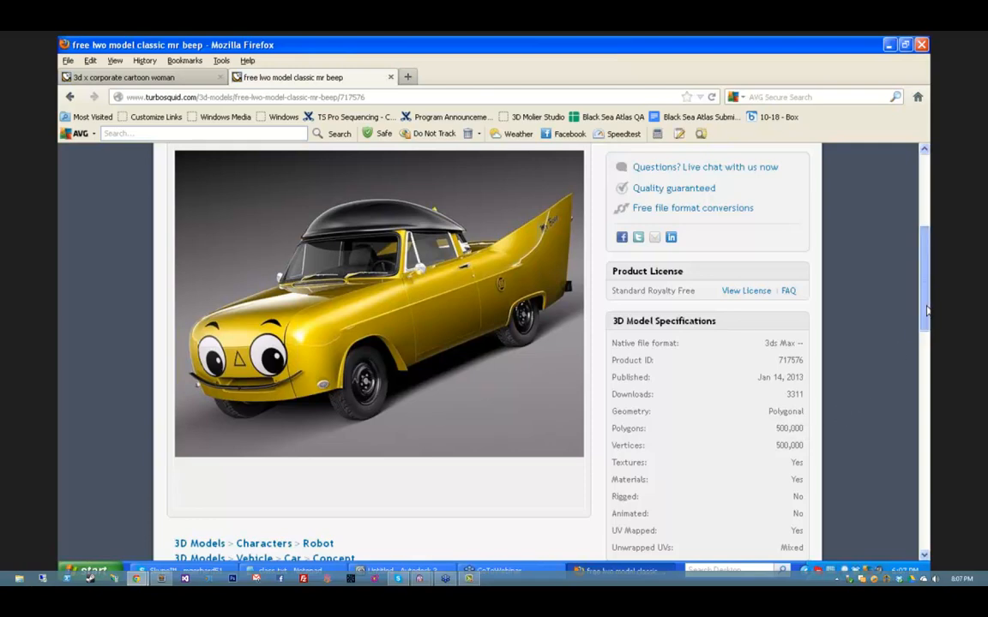
drag(926, 311, 924, 198)
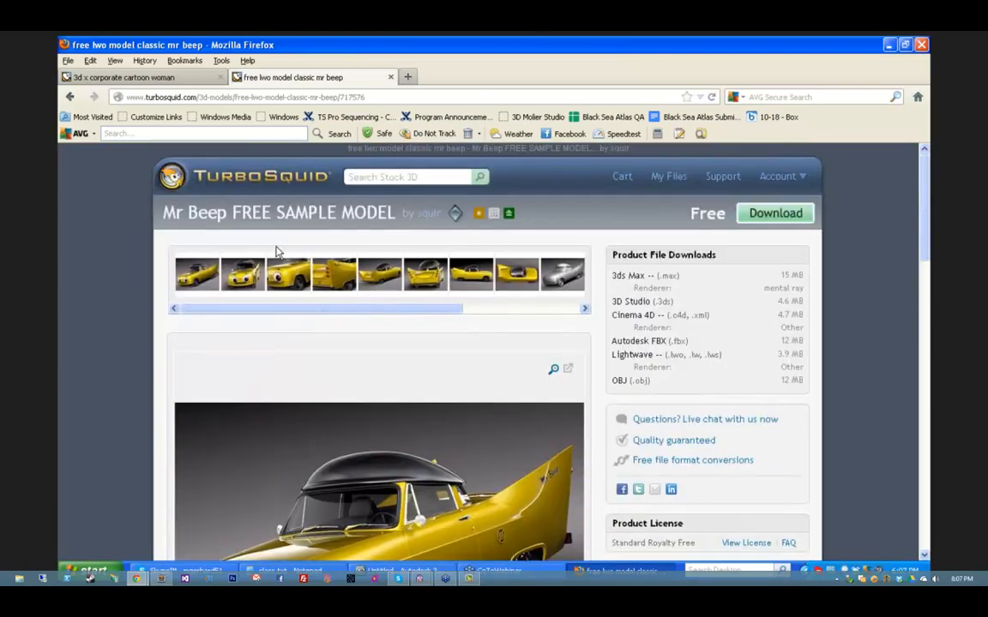
click(391, 76)
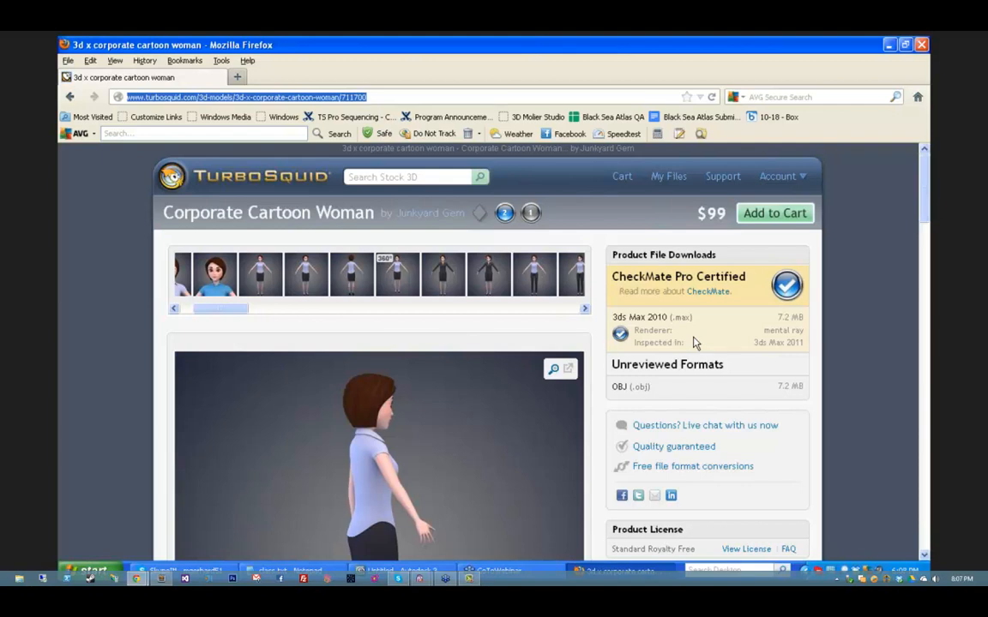
Step: Browse the full row of preview thumbnails for the Corporate Cartoon Woman model
click(112, 196)
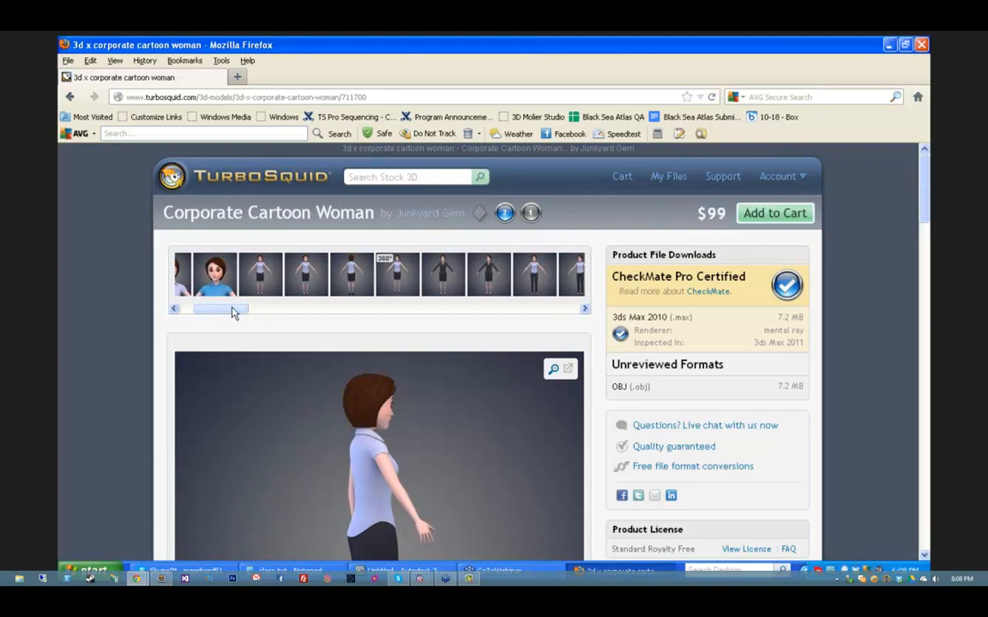
drag(232, 312, 205, 309)
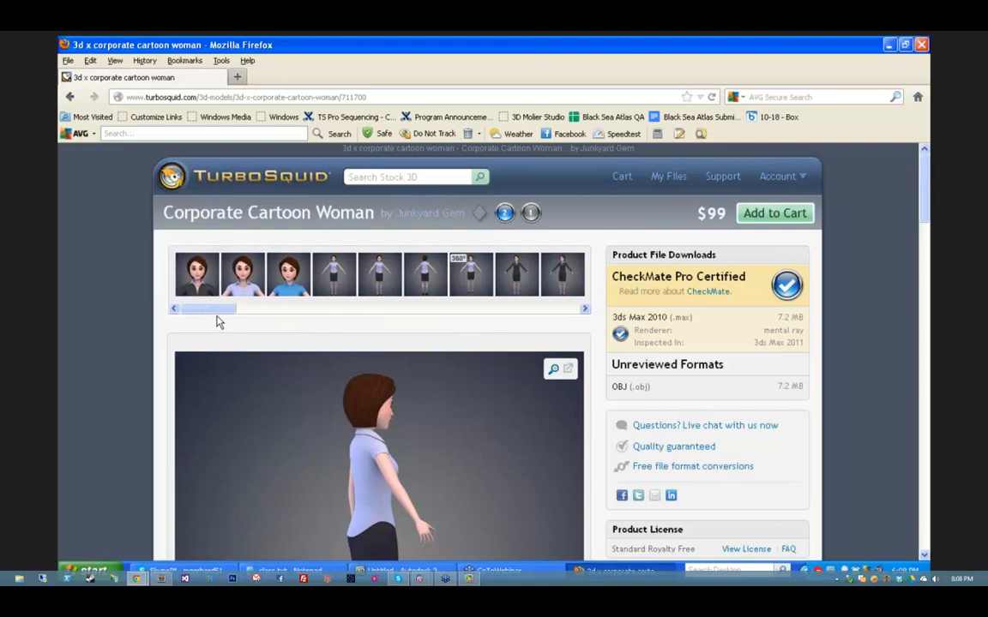
drag(215, 311, 549, 313)
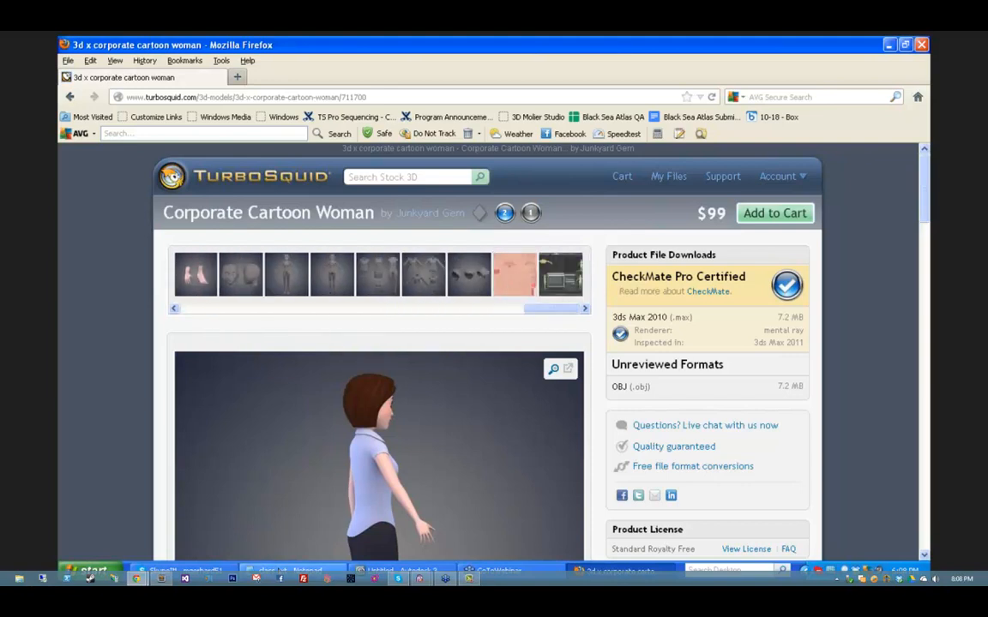
Step: Switch to 3ds Max and start opening another scene, discarding the changes to the current teapot scene
click(390, 570)
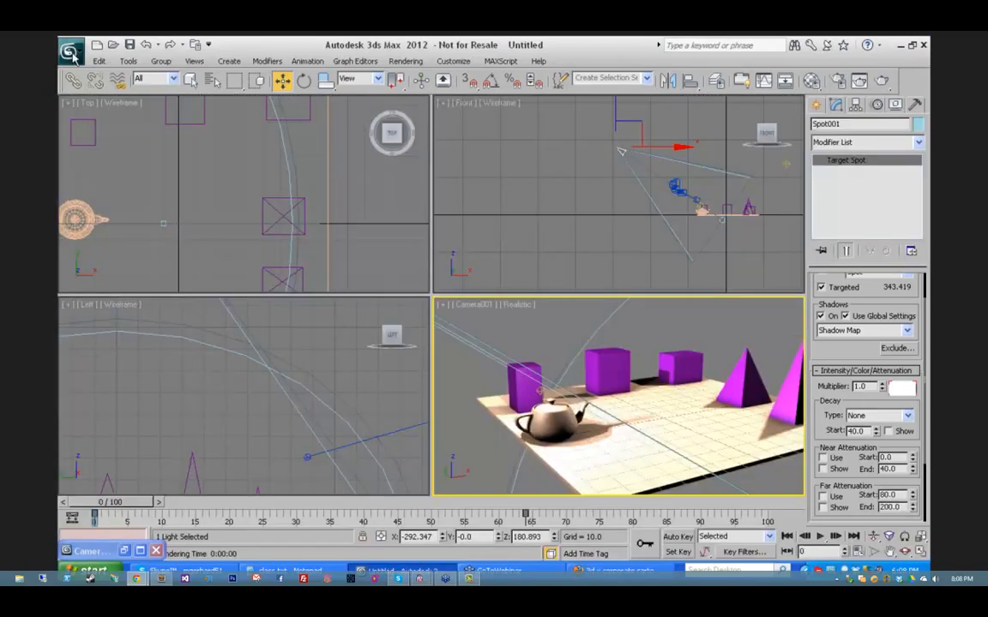
click(71, 53)
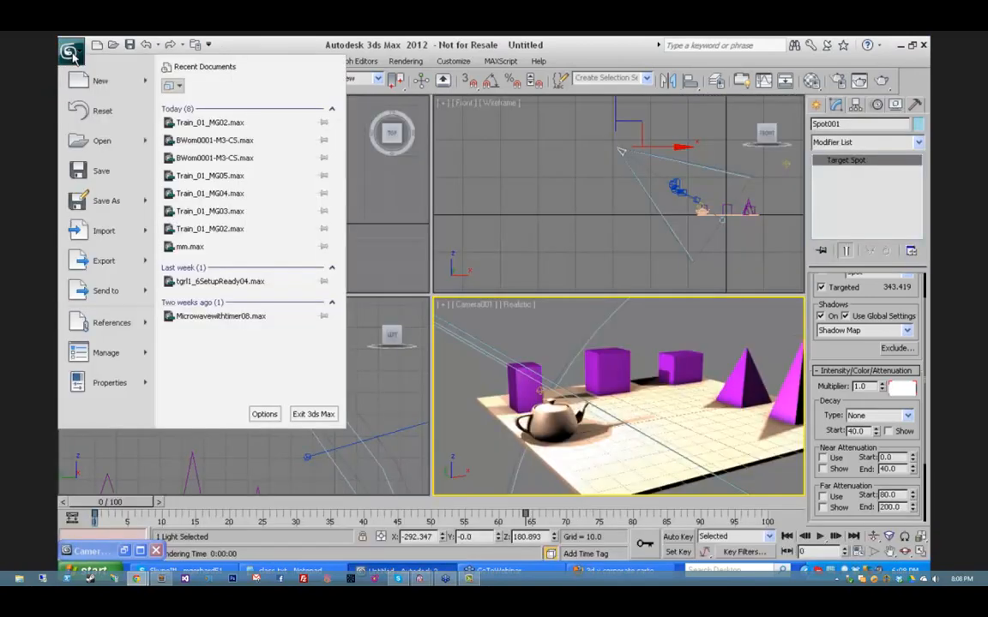
mouse_move(96, 83)
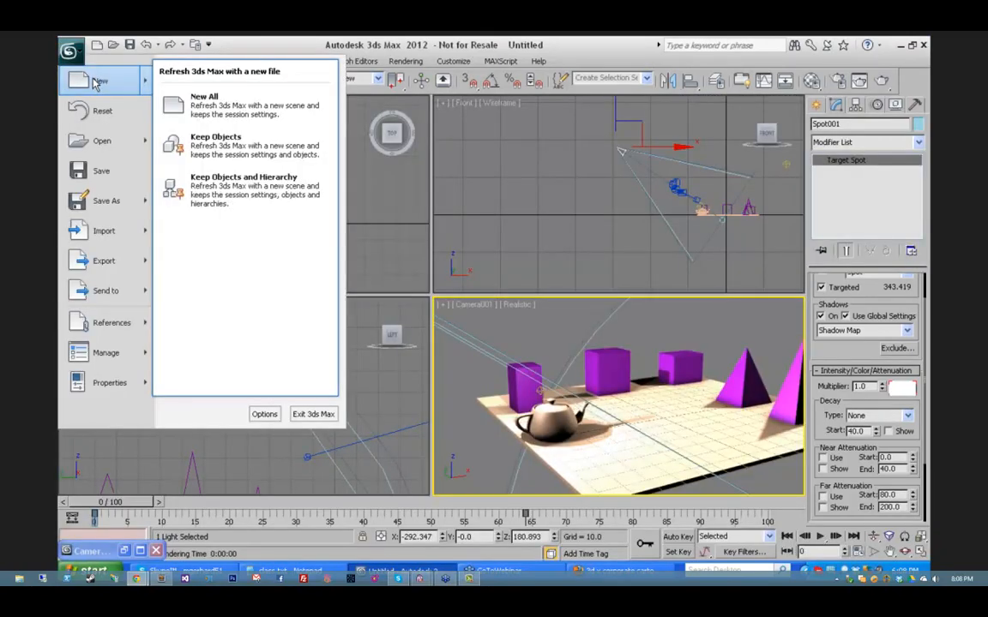
click(101, 140)
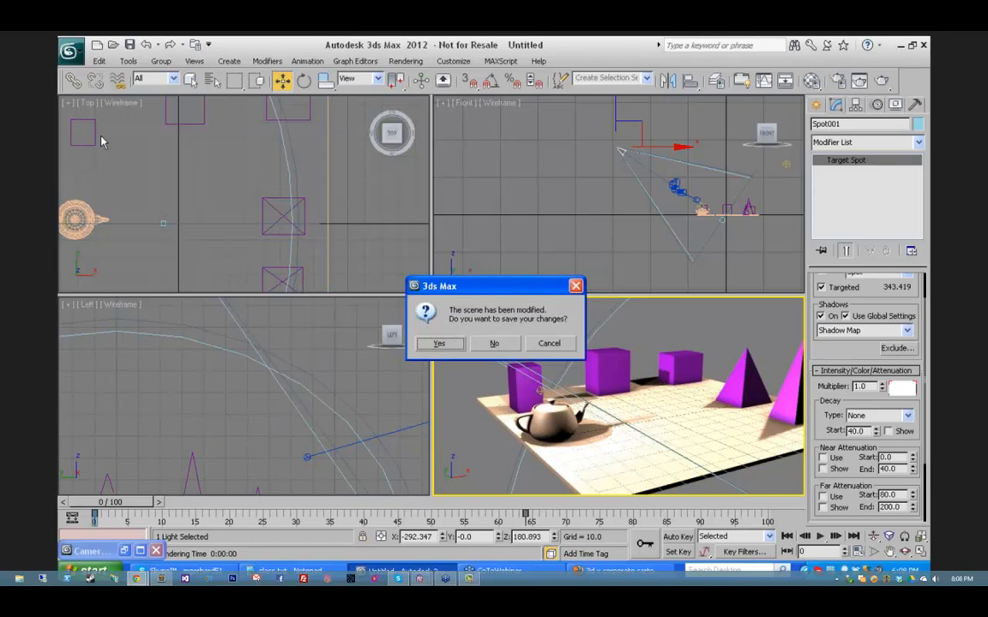
click(495, 344)
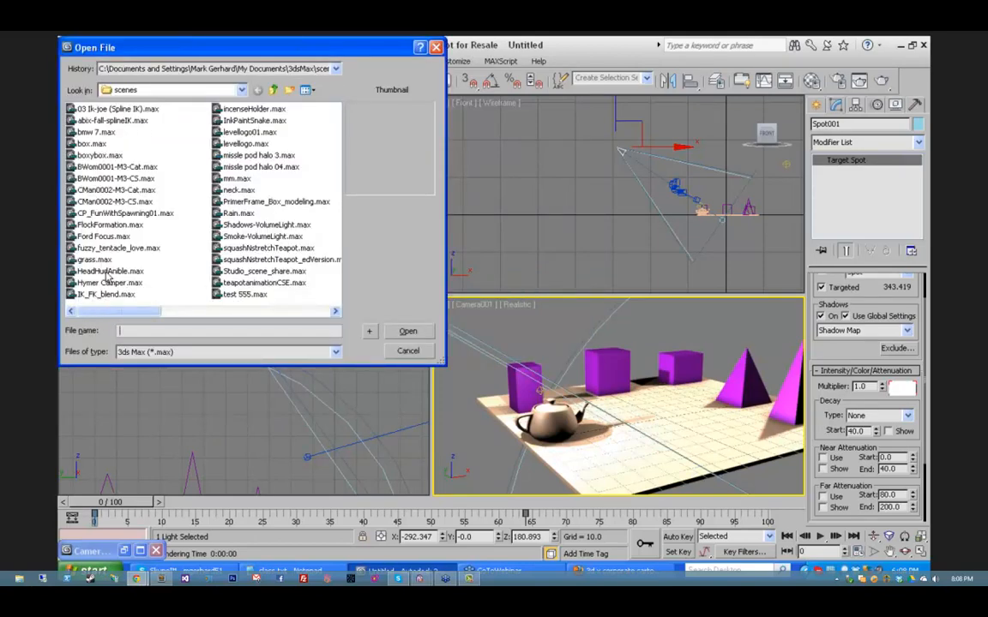
Step: Preview several scene files, including bmw 7.max and Ford Focus.max, and open Hymer Camper.max
click(109, 121)
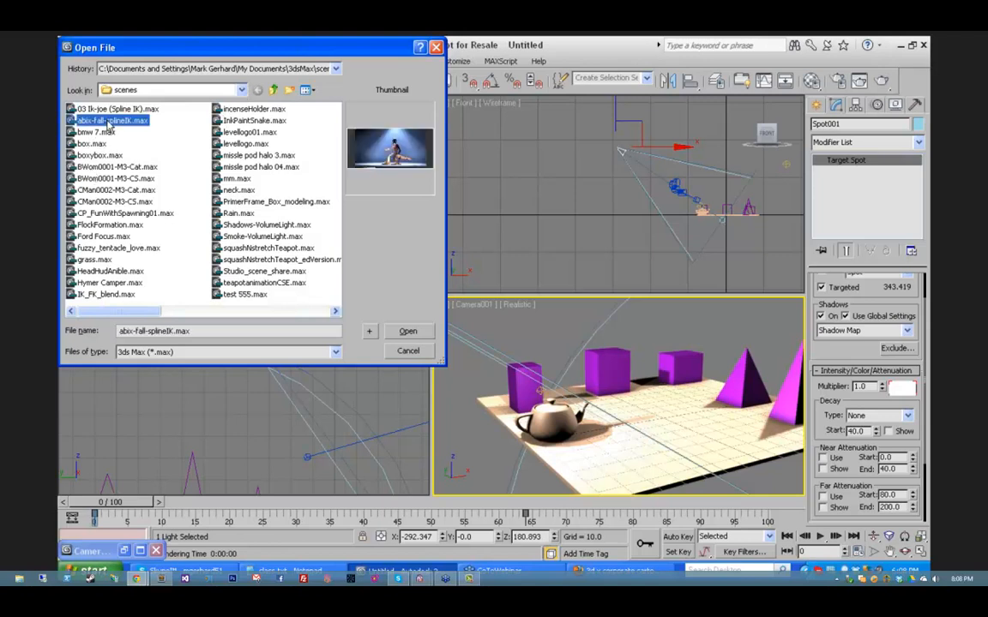
click(94, 132)
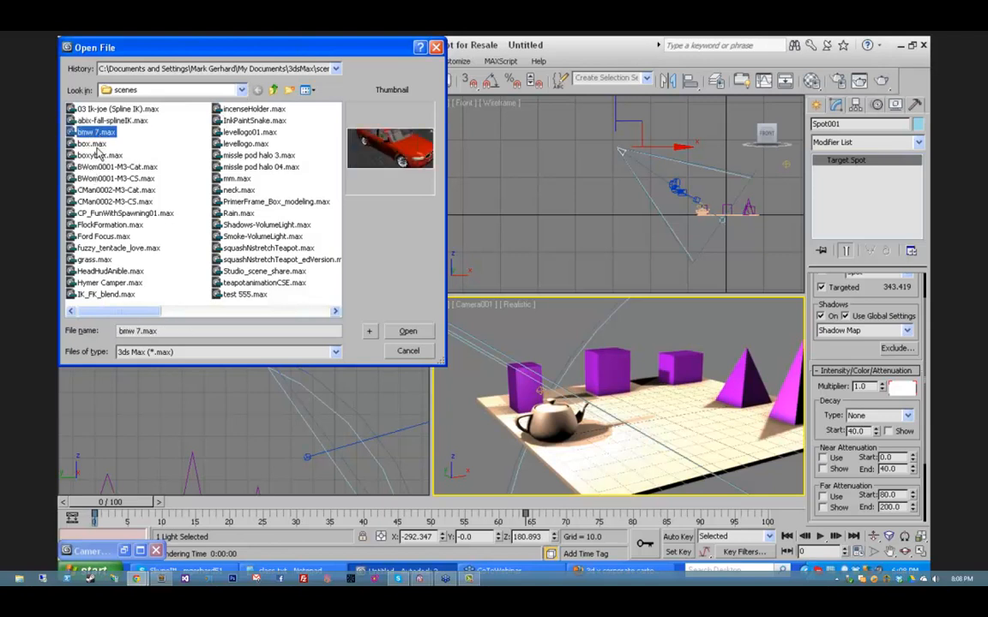
click(92, 144)
click(94, 132)
click(96, 225)
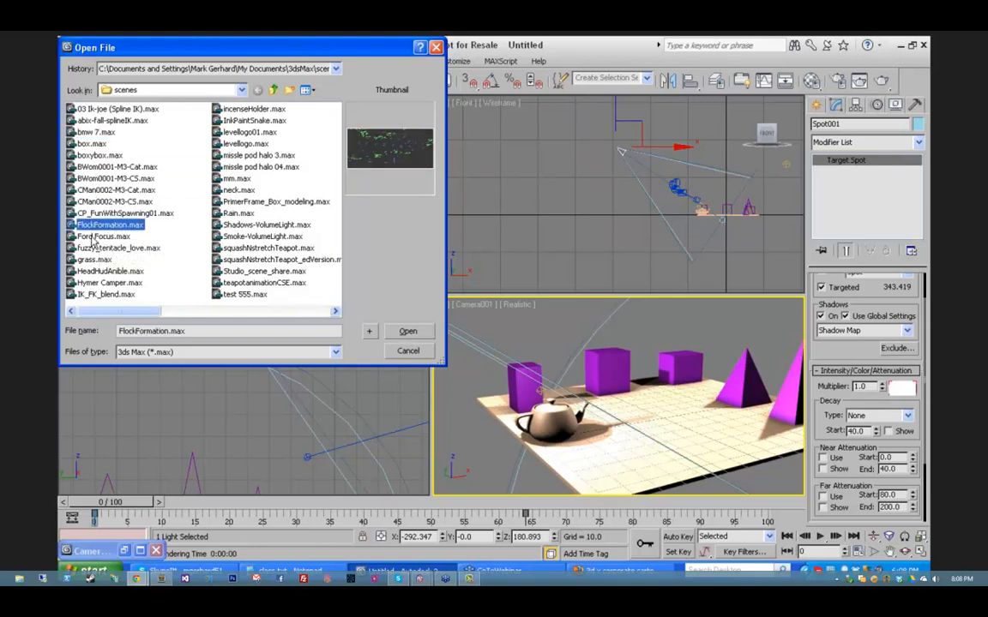
click(96, 236)
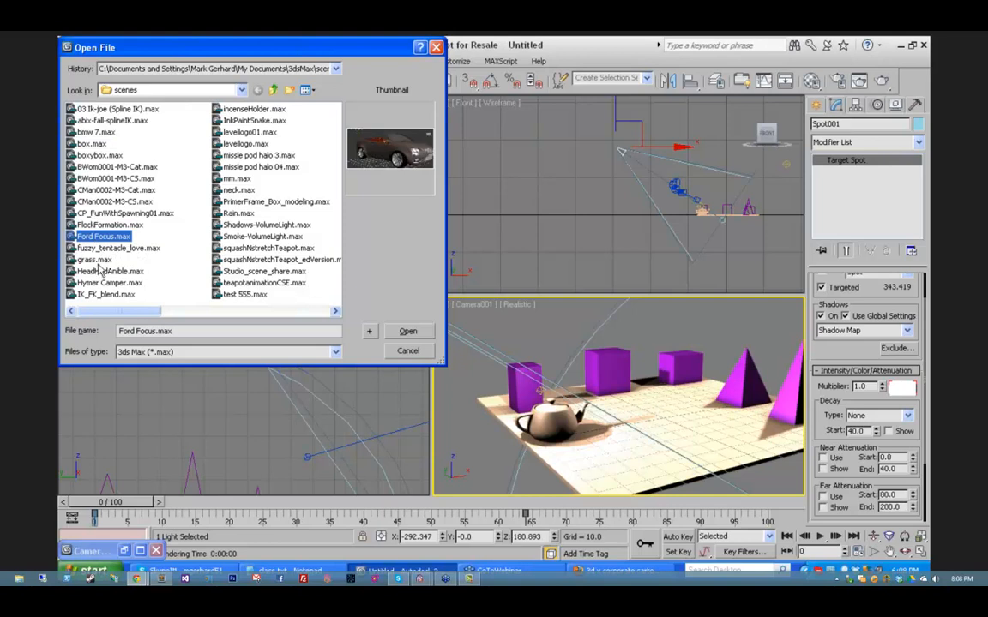
click(107, 284)
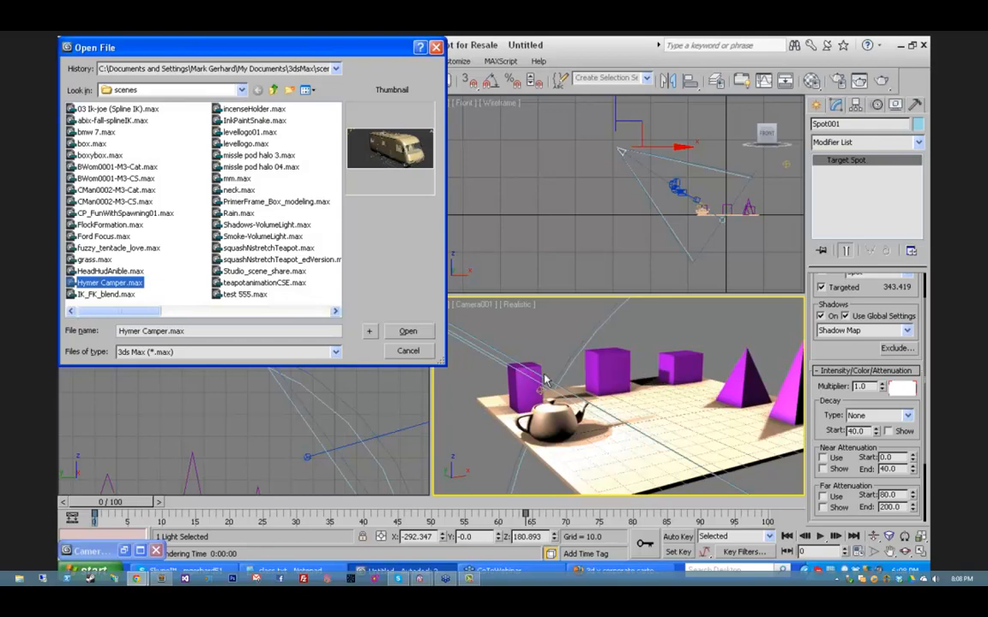
click(407, 332)
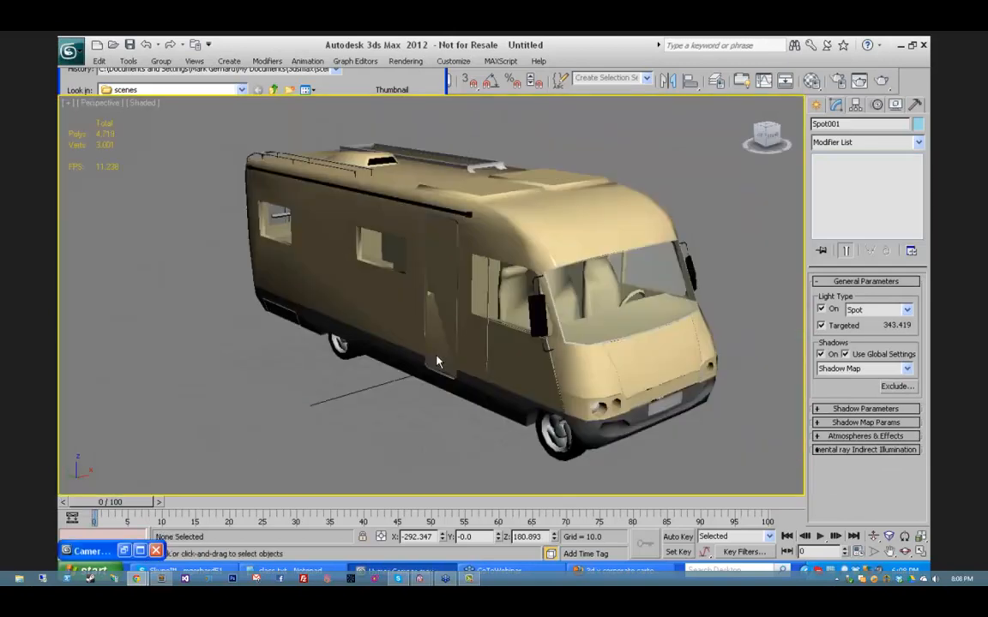
Step: Scrub the timeline and rotate the hymer camper about its vertical axis in the Perspective view
mouse_move(114, 505)
mouse_down()
mouse_move(444, 510)
mouse_move(283, 525)
mouse_move(101, 517)
mouse_up()
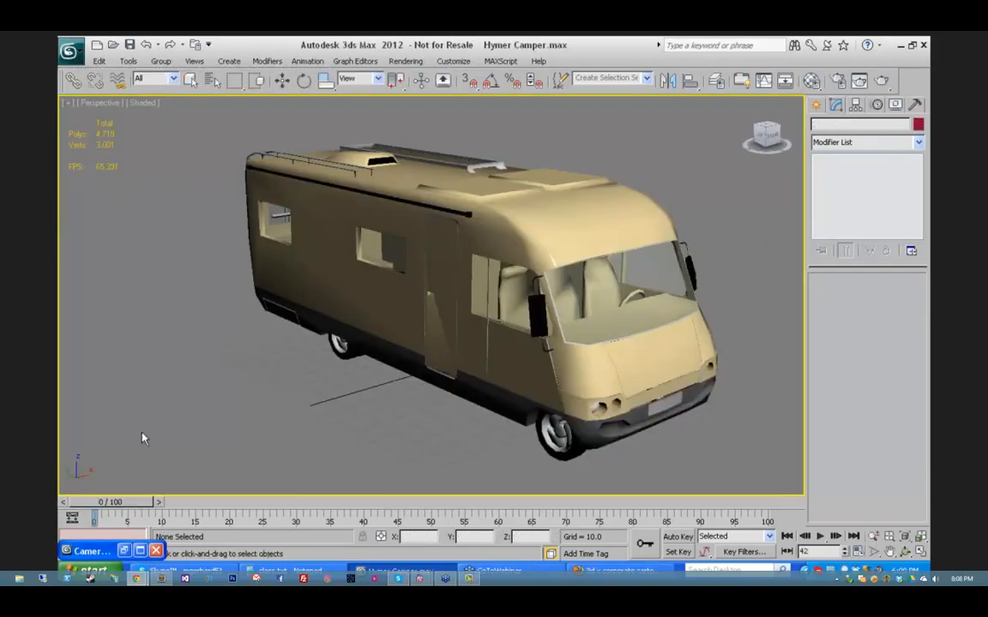
click(307, 82)
click(387, 302)
drag(438, 386, 372, 384)
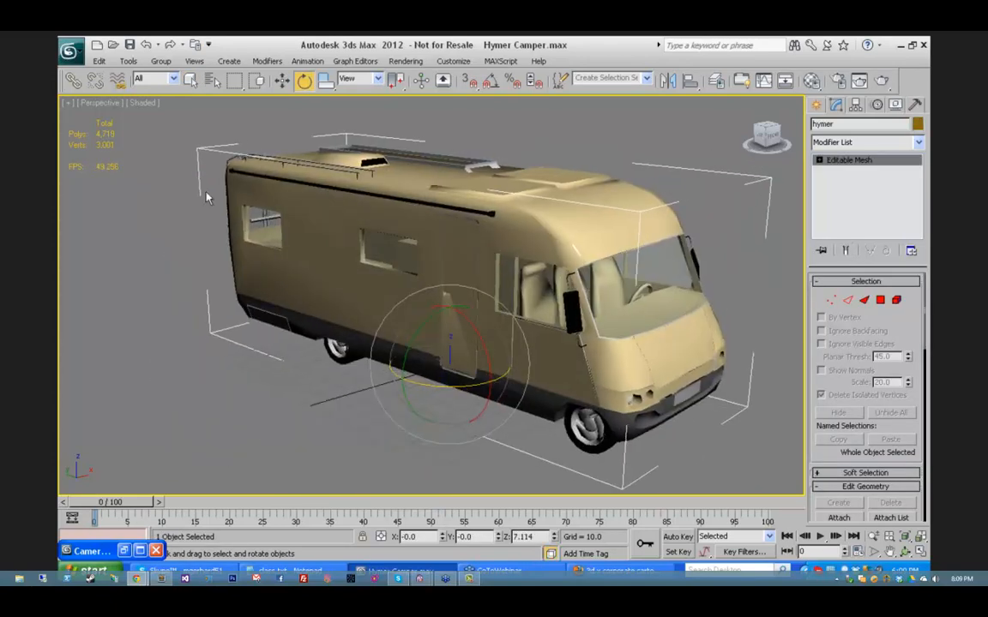